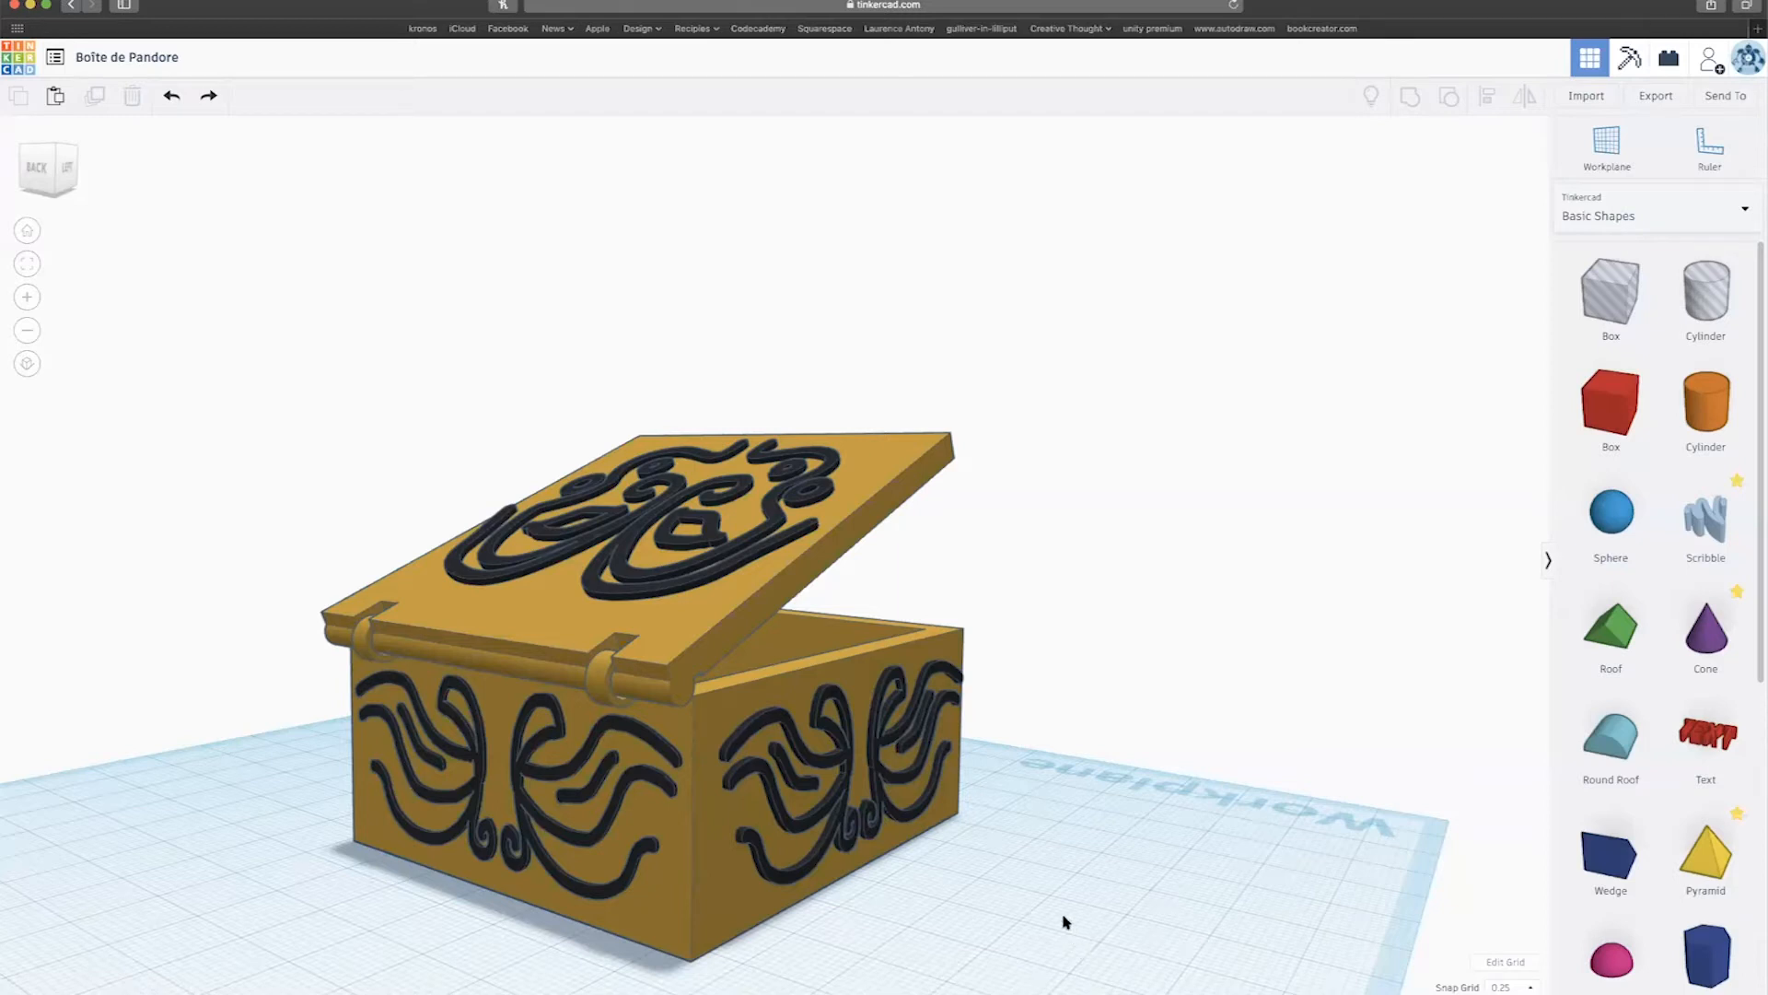
Orbit around the open chest to inspect its left, front, top and hinge sides.
right_click_drag(1014, 872, 525, 925)
scroll(525, 925, "up", 10)
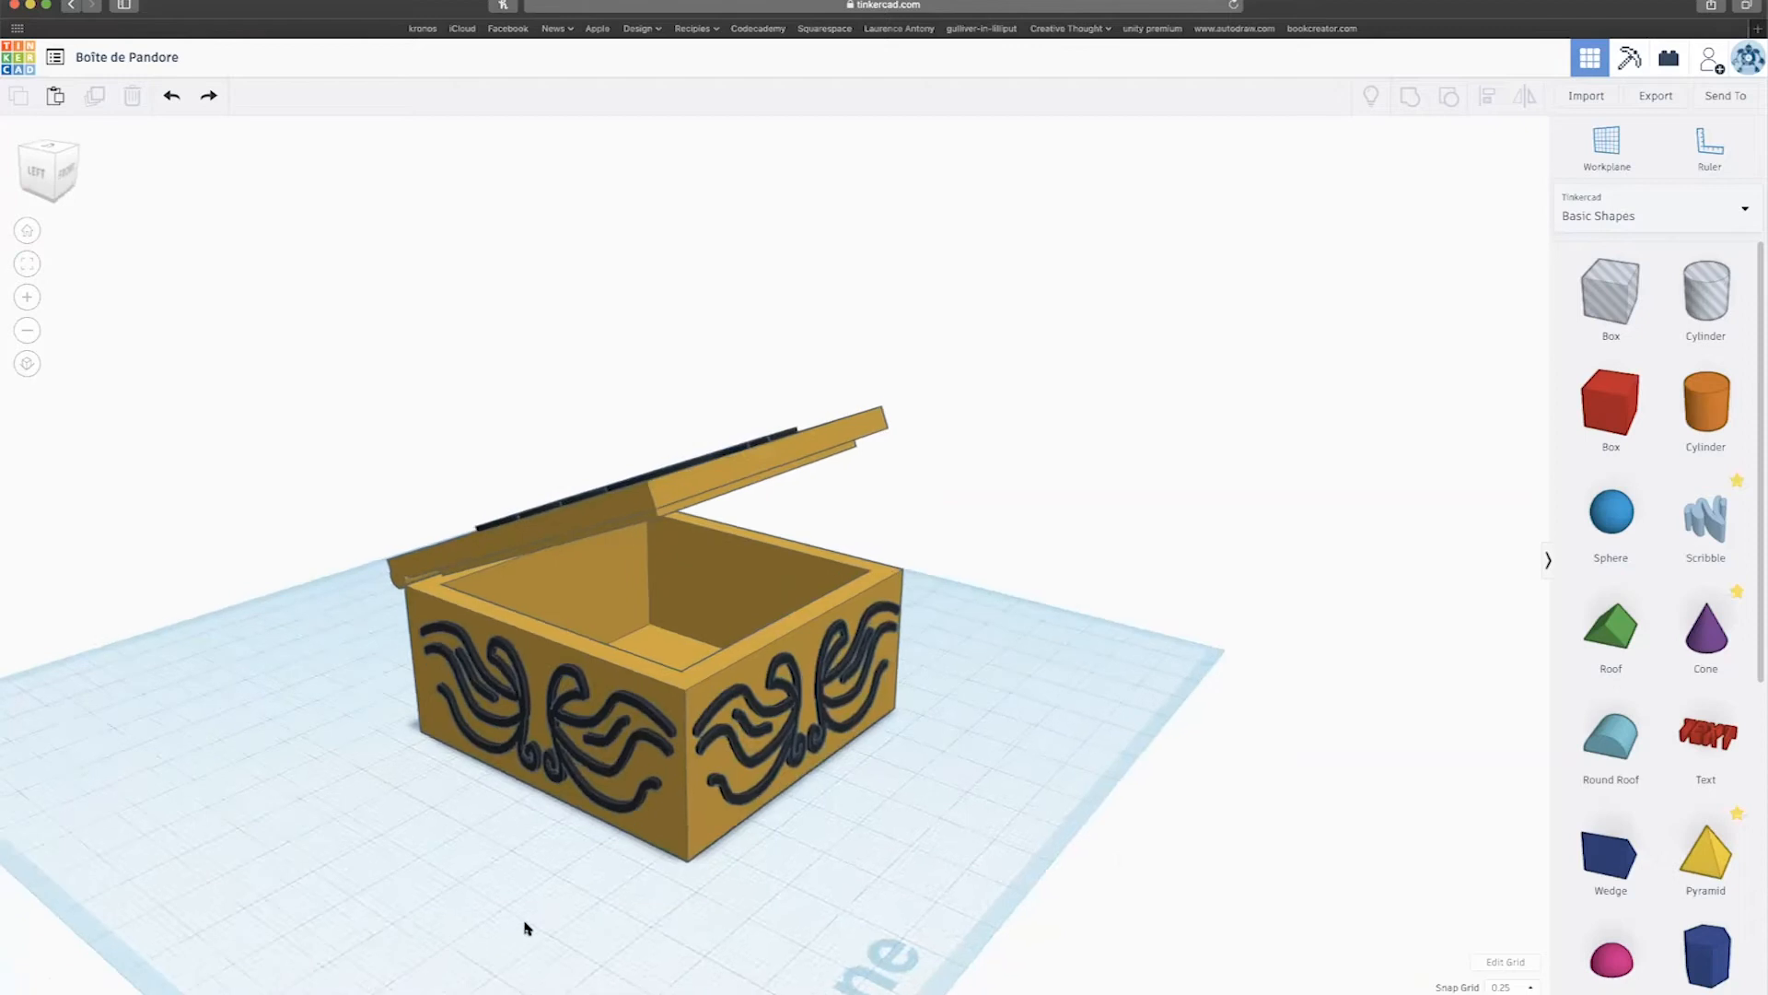
right_click_drag(913, 908, 493, 906)
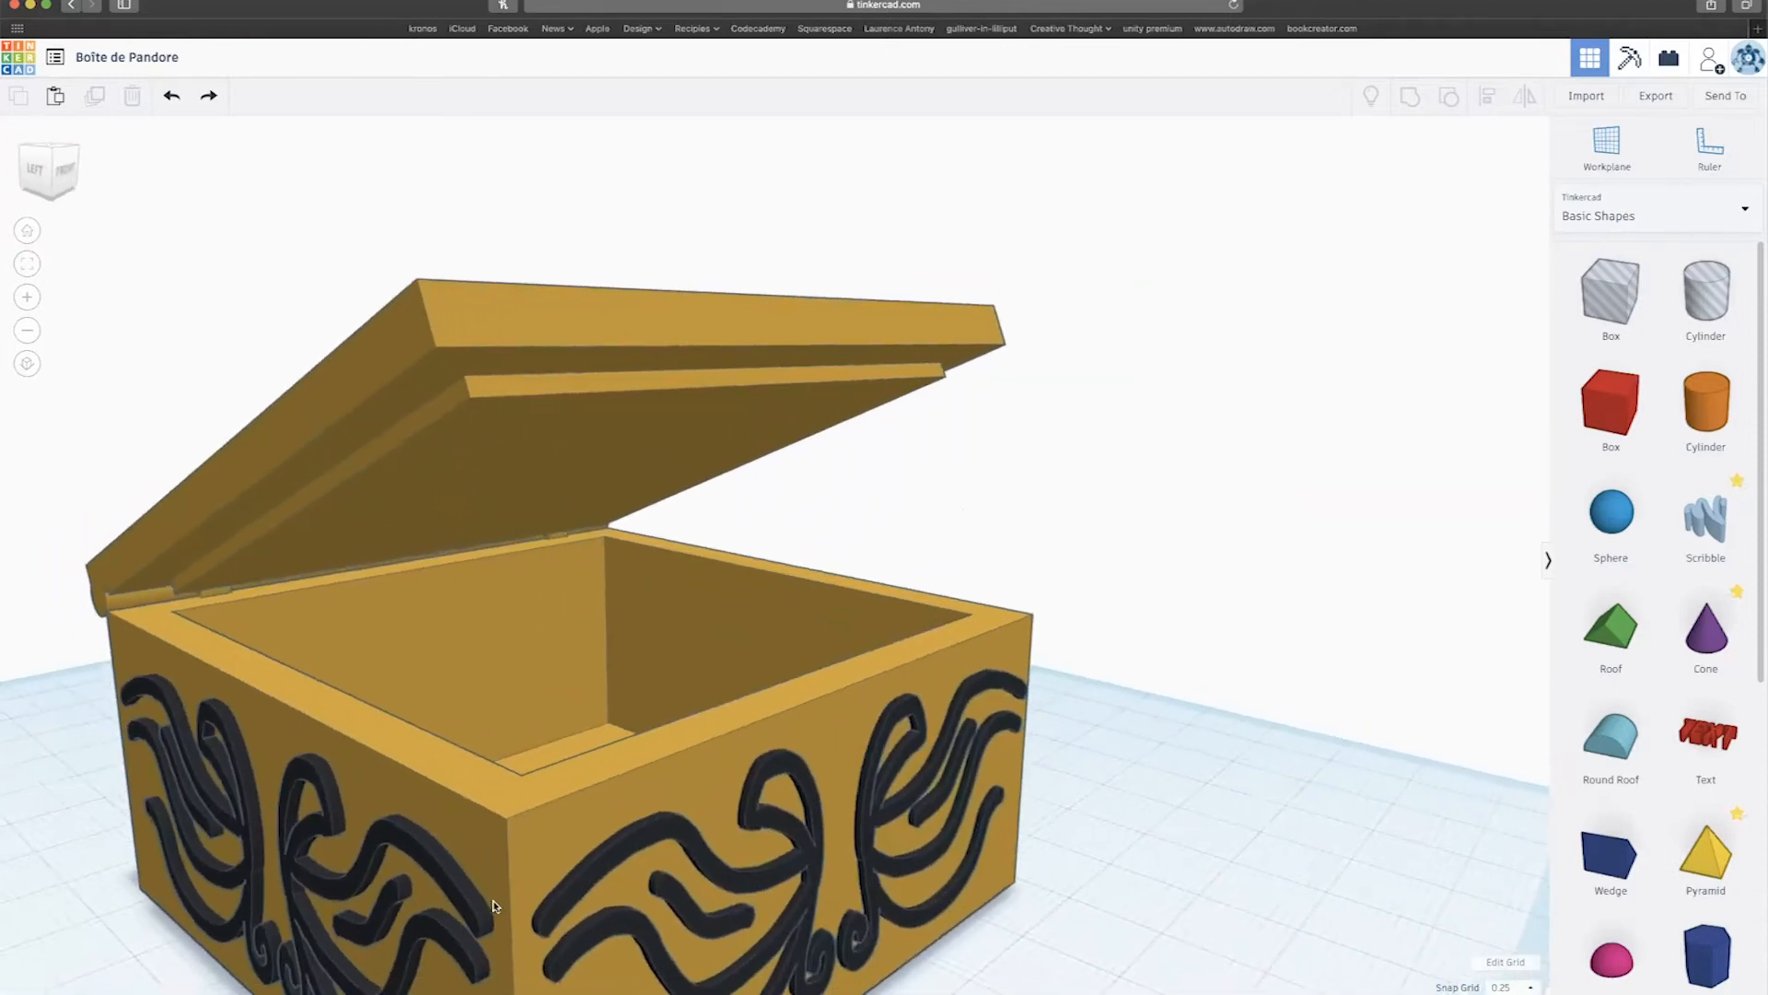
right_click_drag(428, 333, 792, 328)
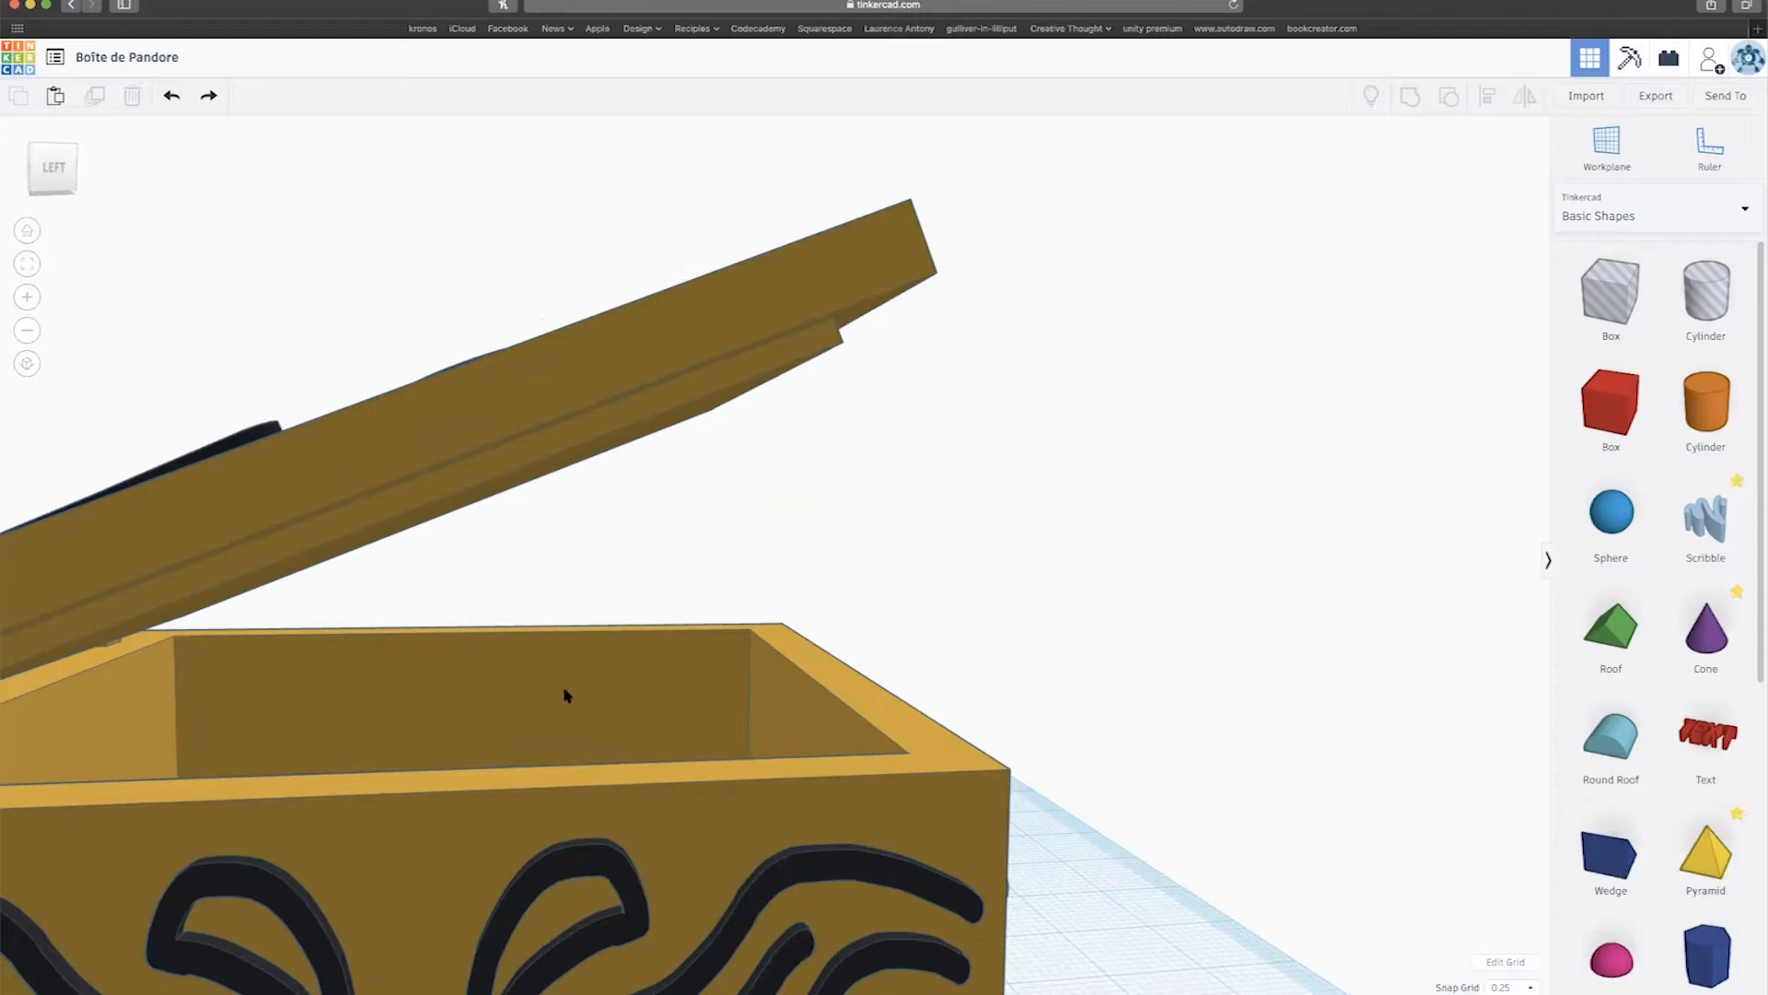
right_click_drag(333, 651, 663, 616)
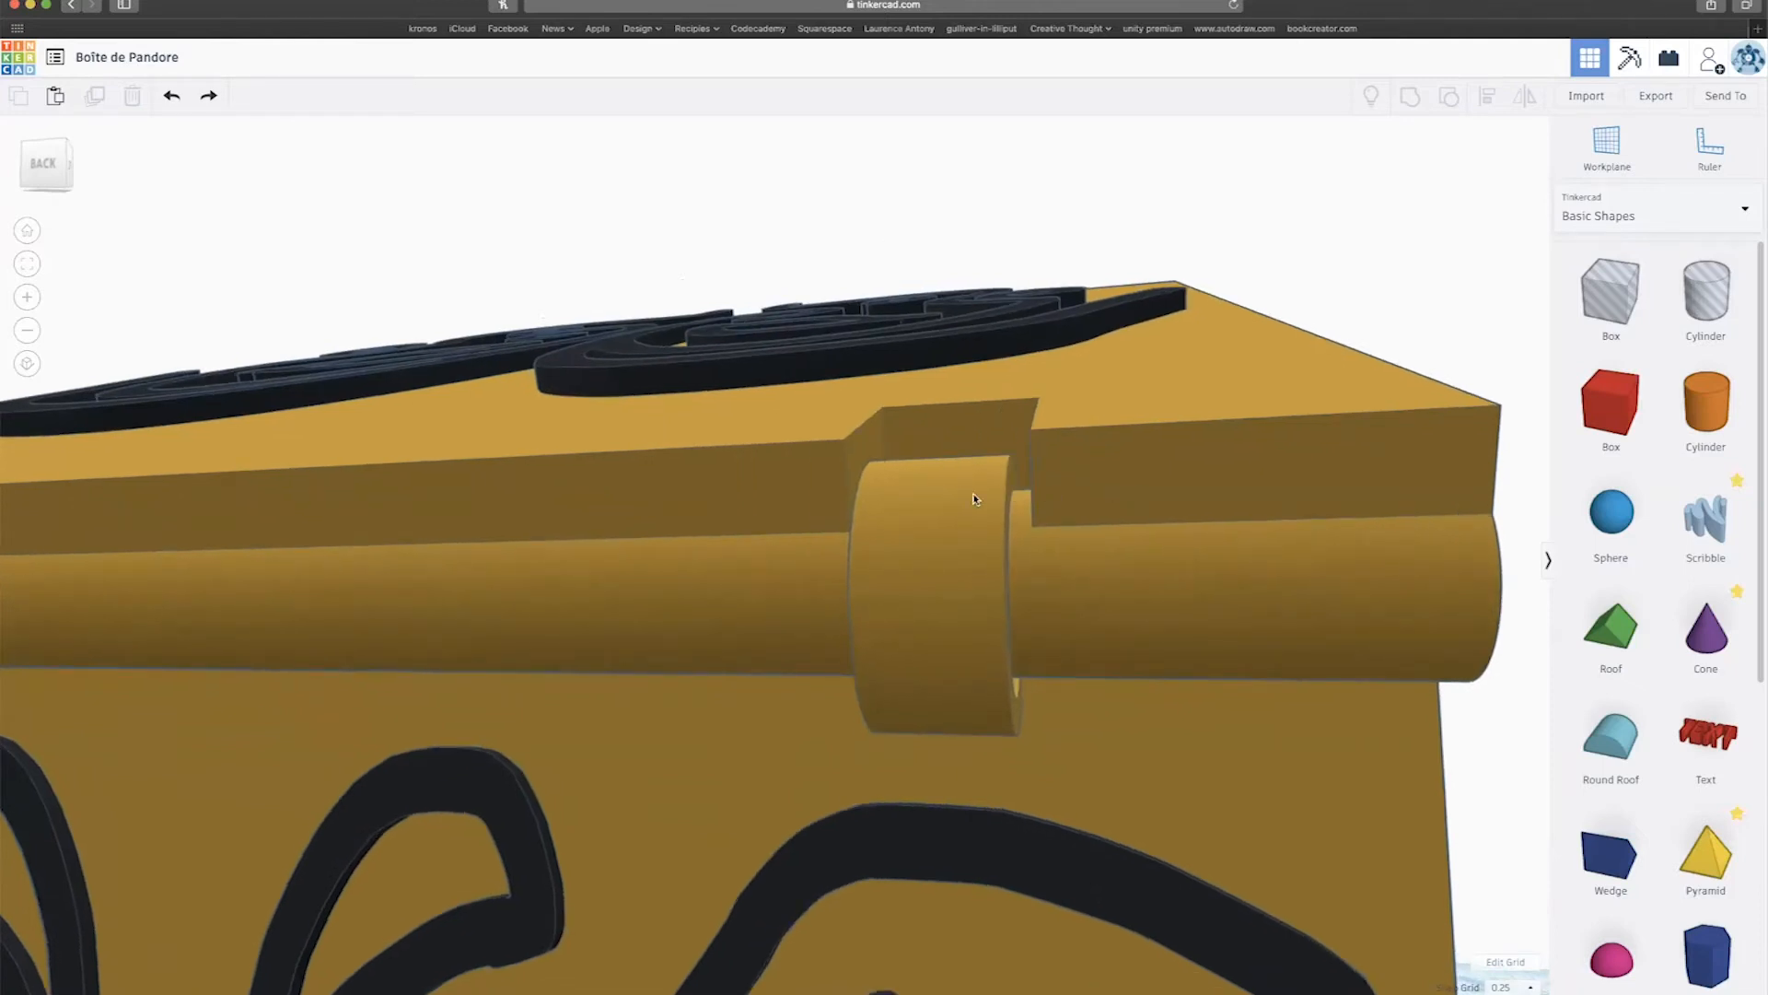
right_click_drag(764, 576, 701, 478)
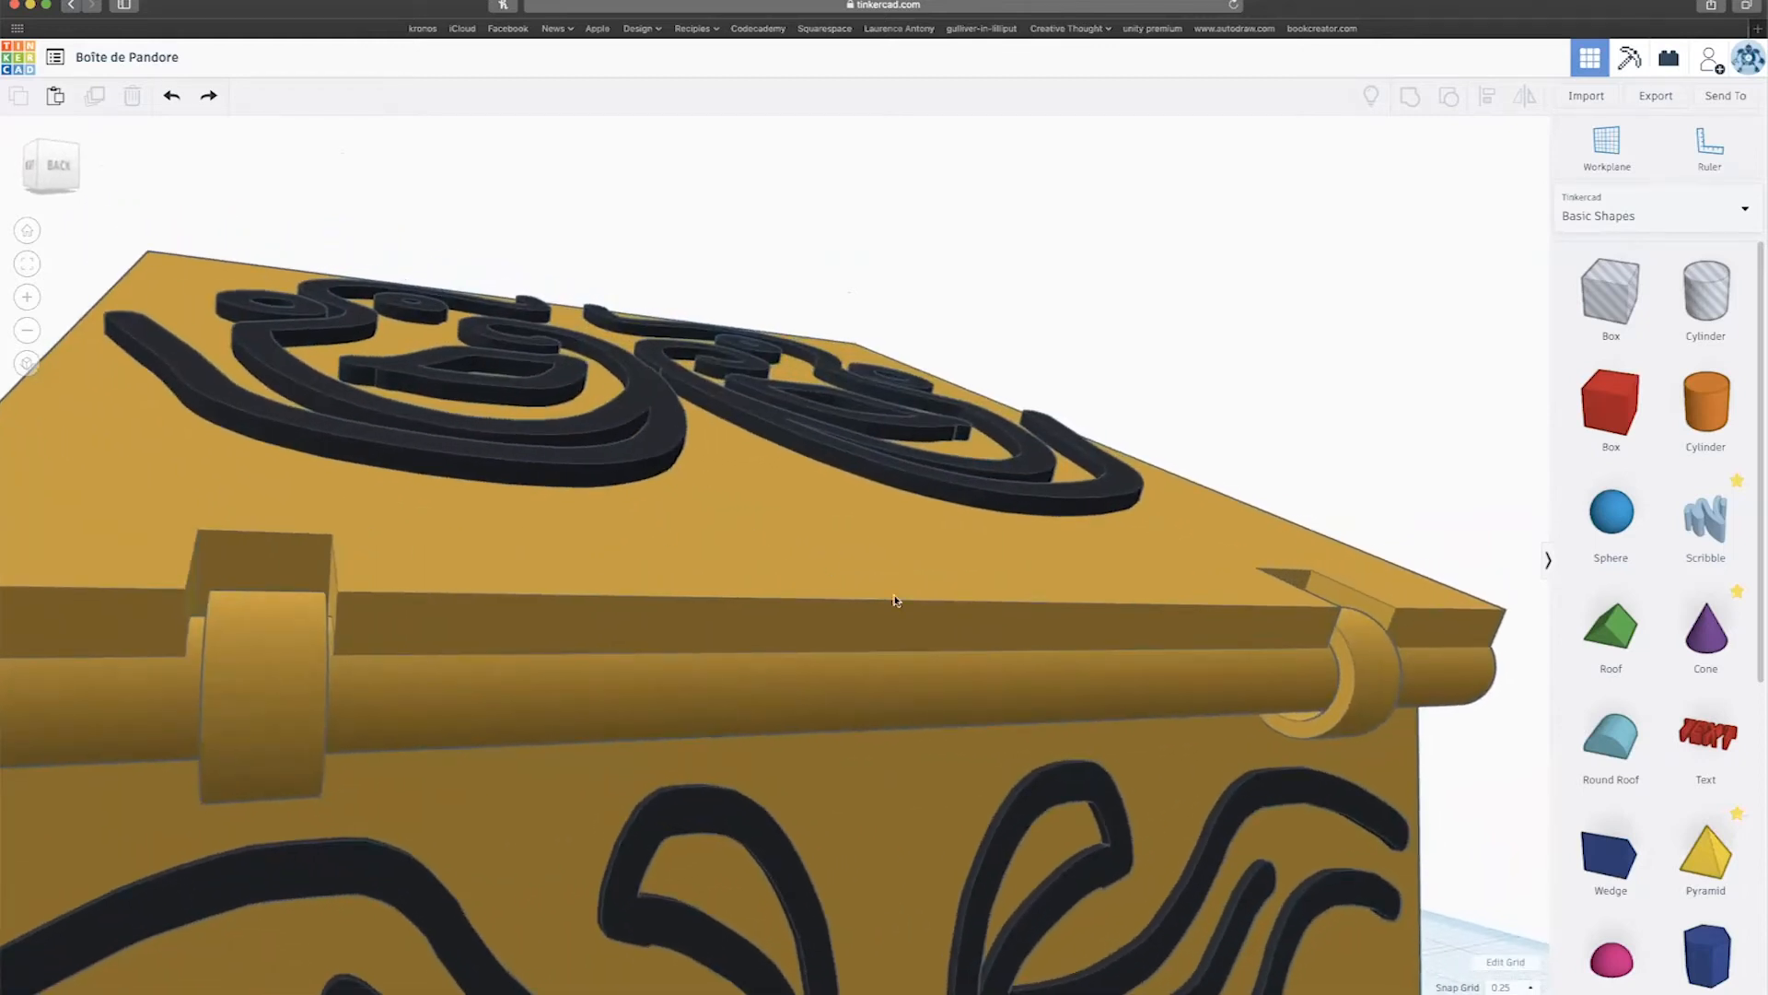
right_click_drag(1121, 605, 632, 572)
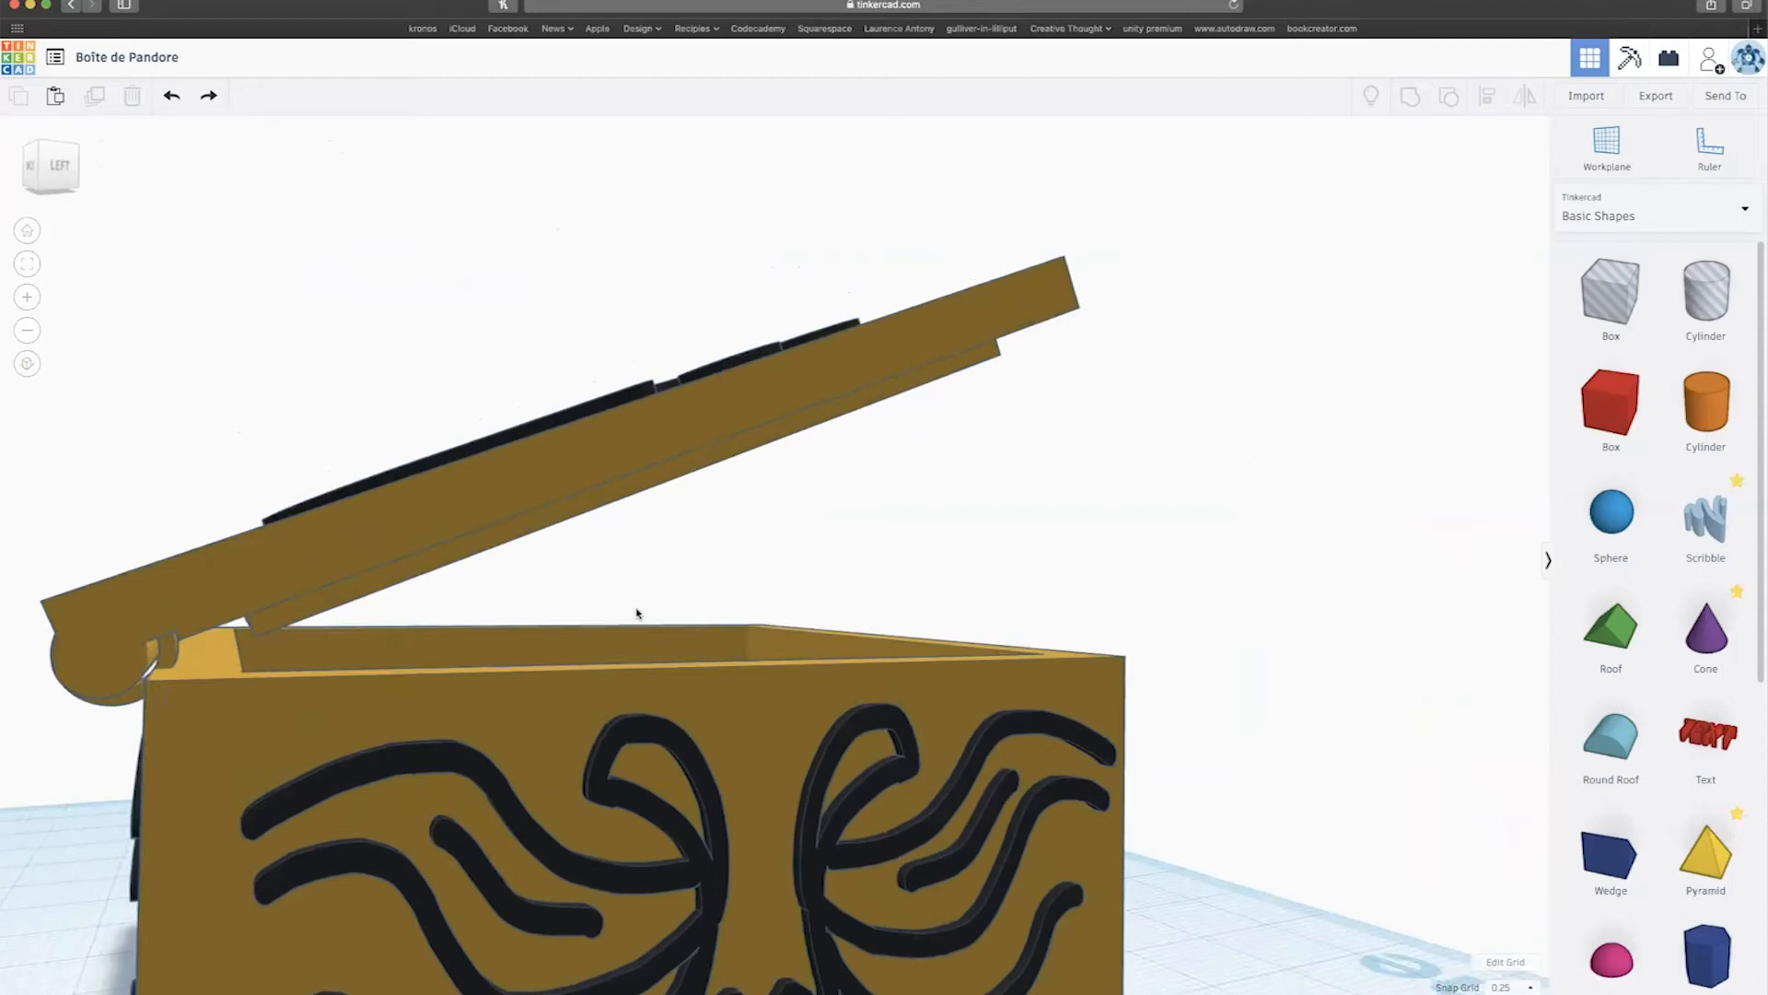
mouse_move(635, 608)
right_mouse_down()
mouse_move(493, 634)
mouse_move(505, 611)
mouse_move(659, 588)
right_mouse_up()
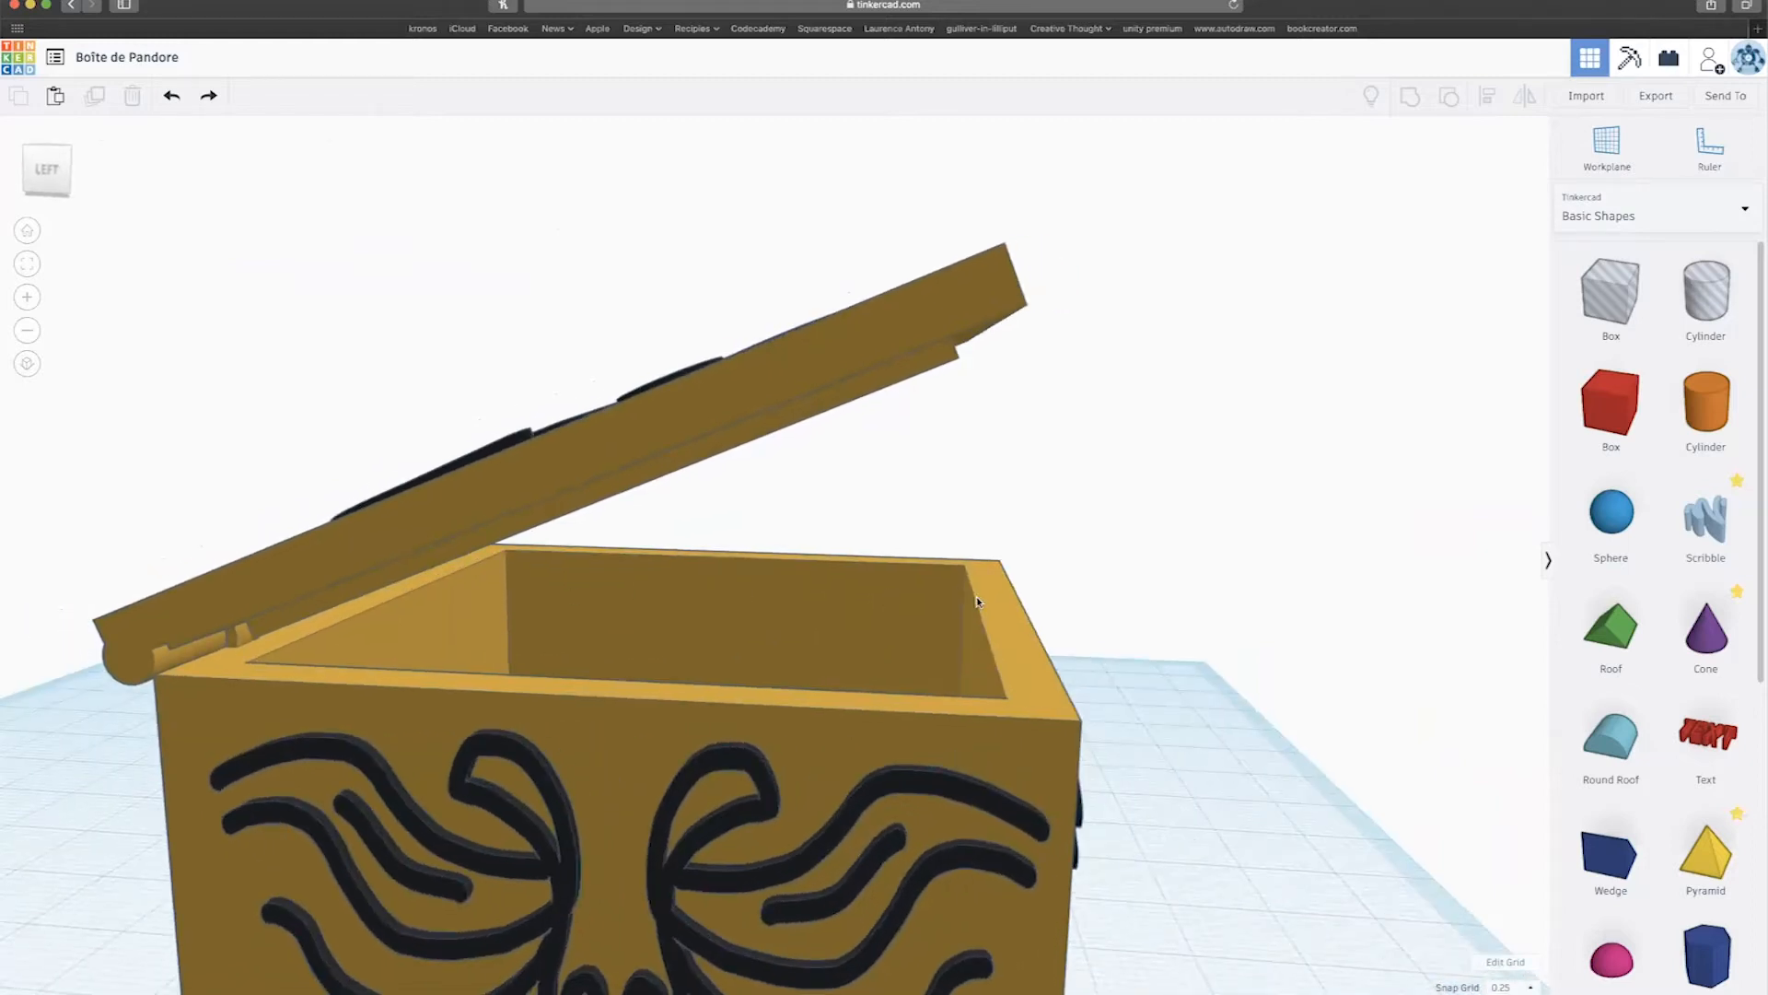
right_click_drag(978, 602, 801, 632)
scroll(801, 631, "down", 3)
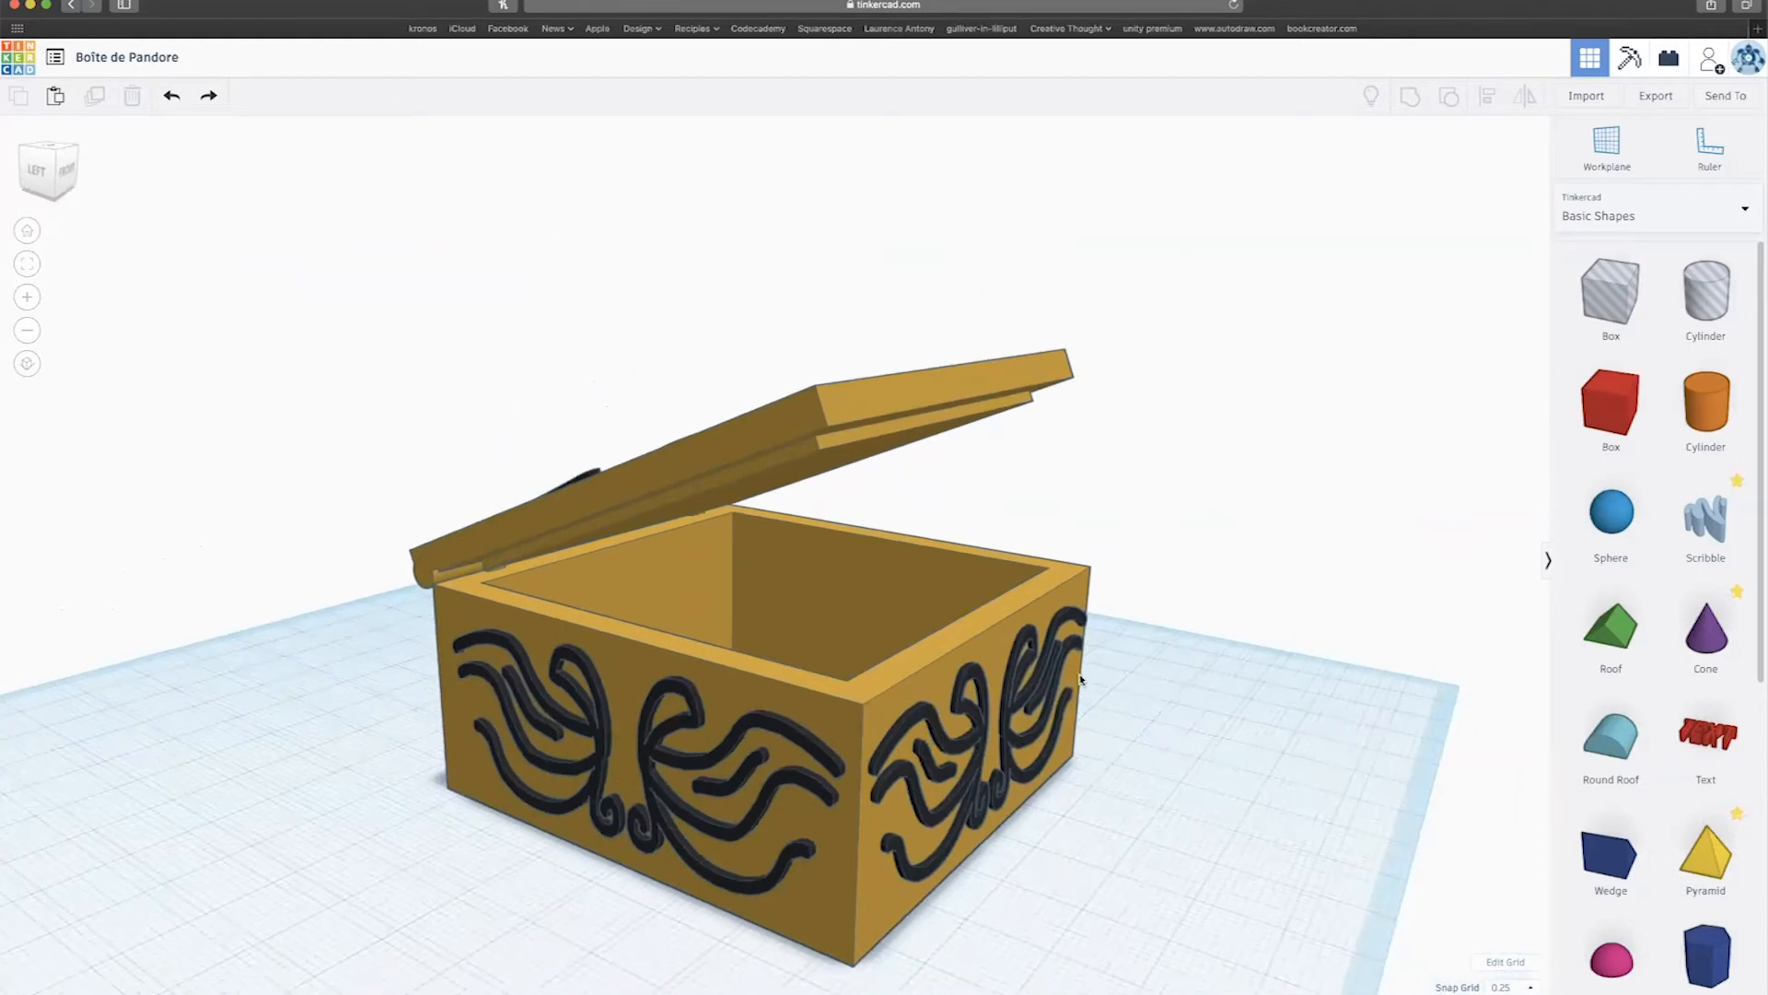
right_click_drag(1038, 735, 1053, 822)
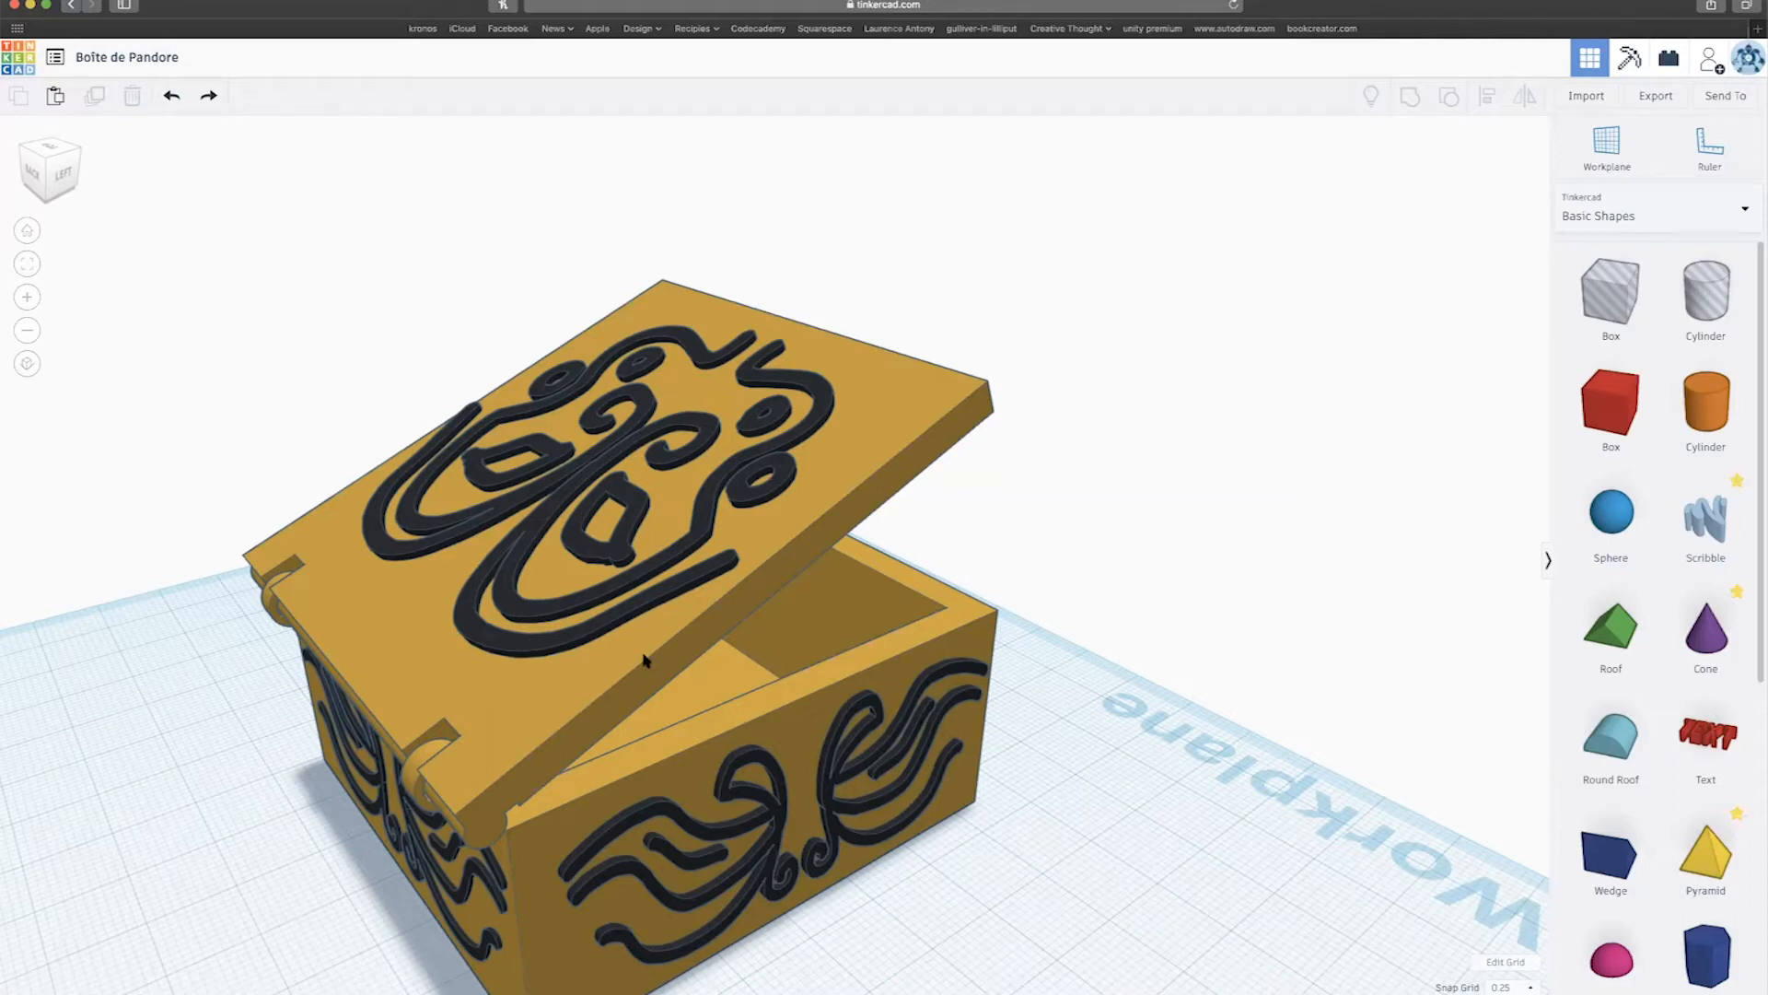
Marquee-select both chest parts and delete them.
right_click_drag(645, 660, 884, 610)
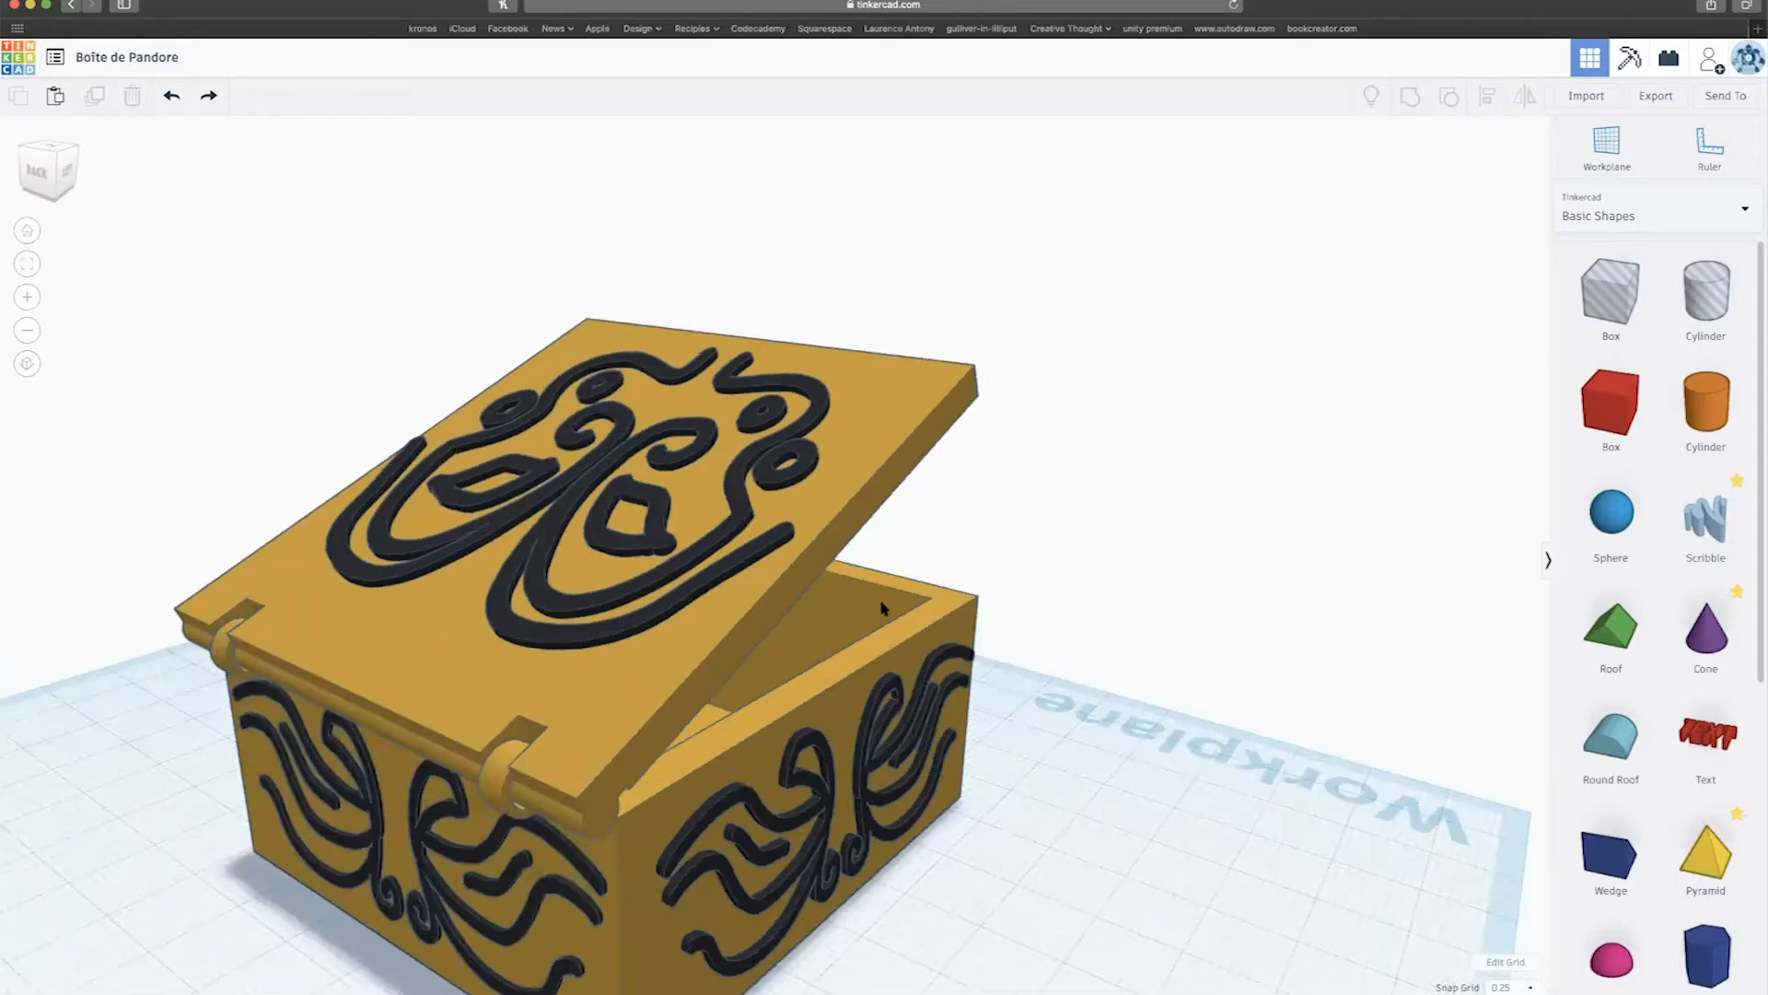
scroll(884, 608, "down", 6)
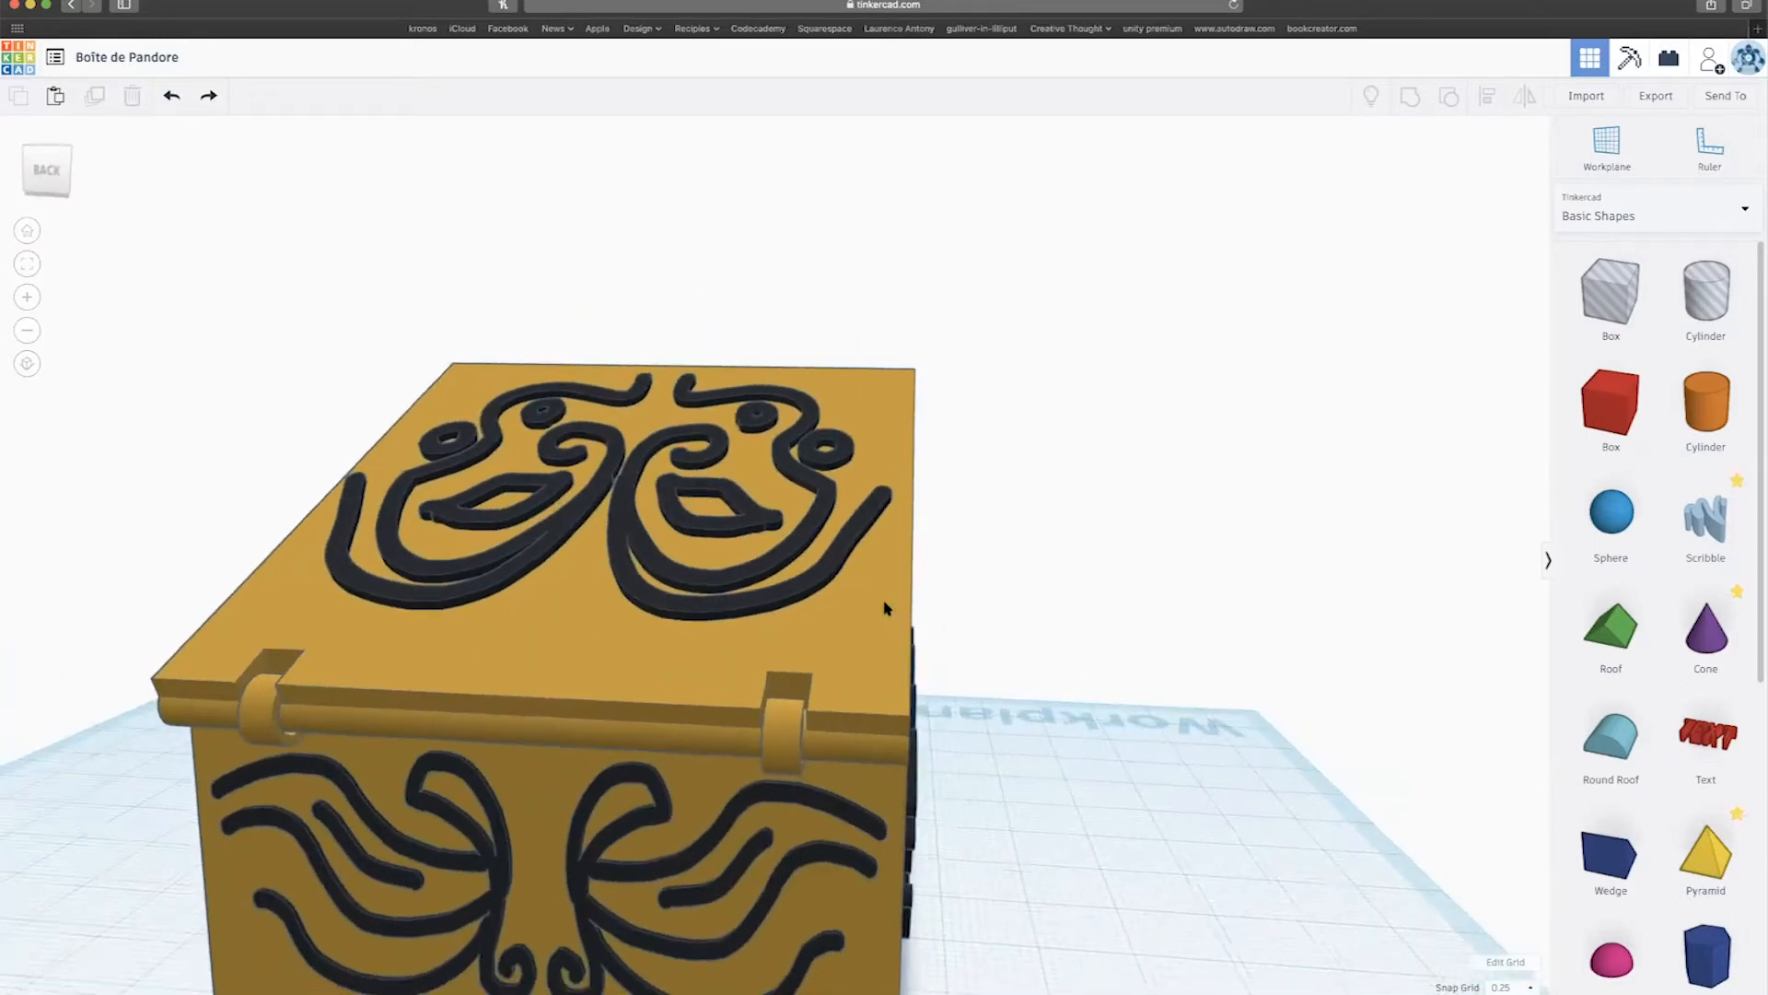
right_click_drag(1176, 611, 608, 625)
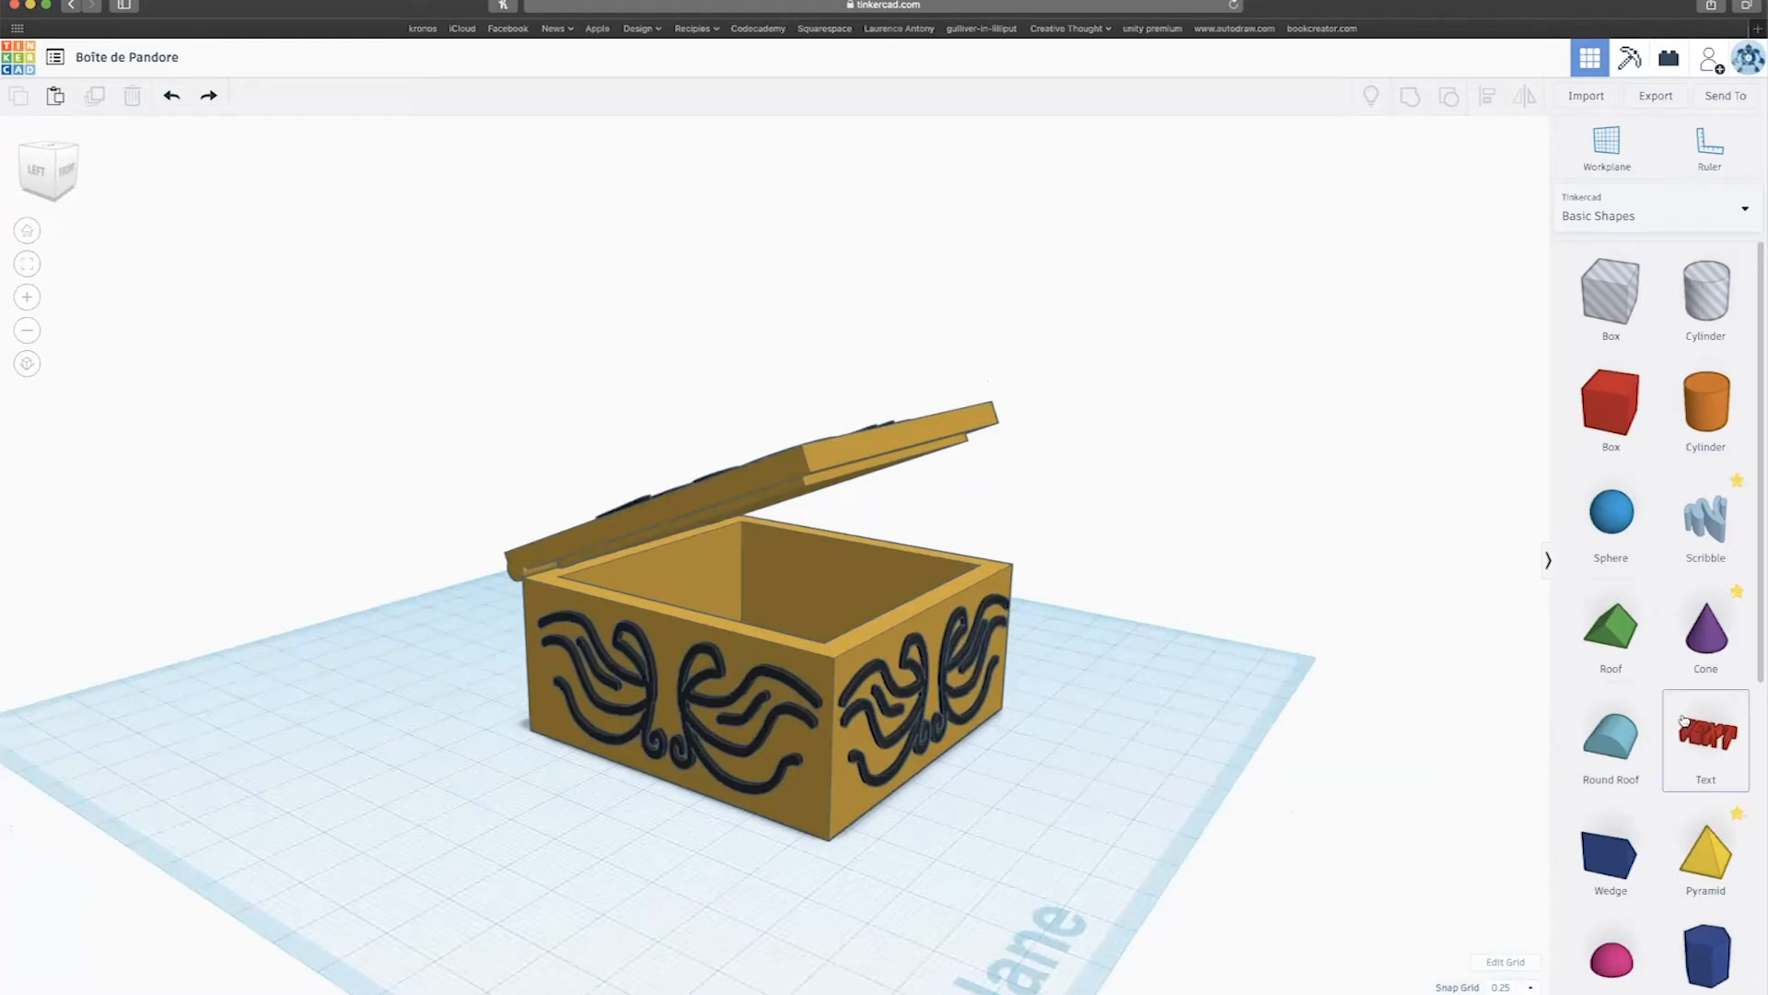
left_click_drag(443, 334, 1148, 858)
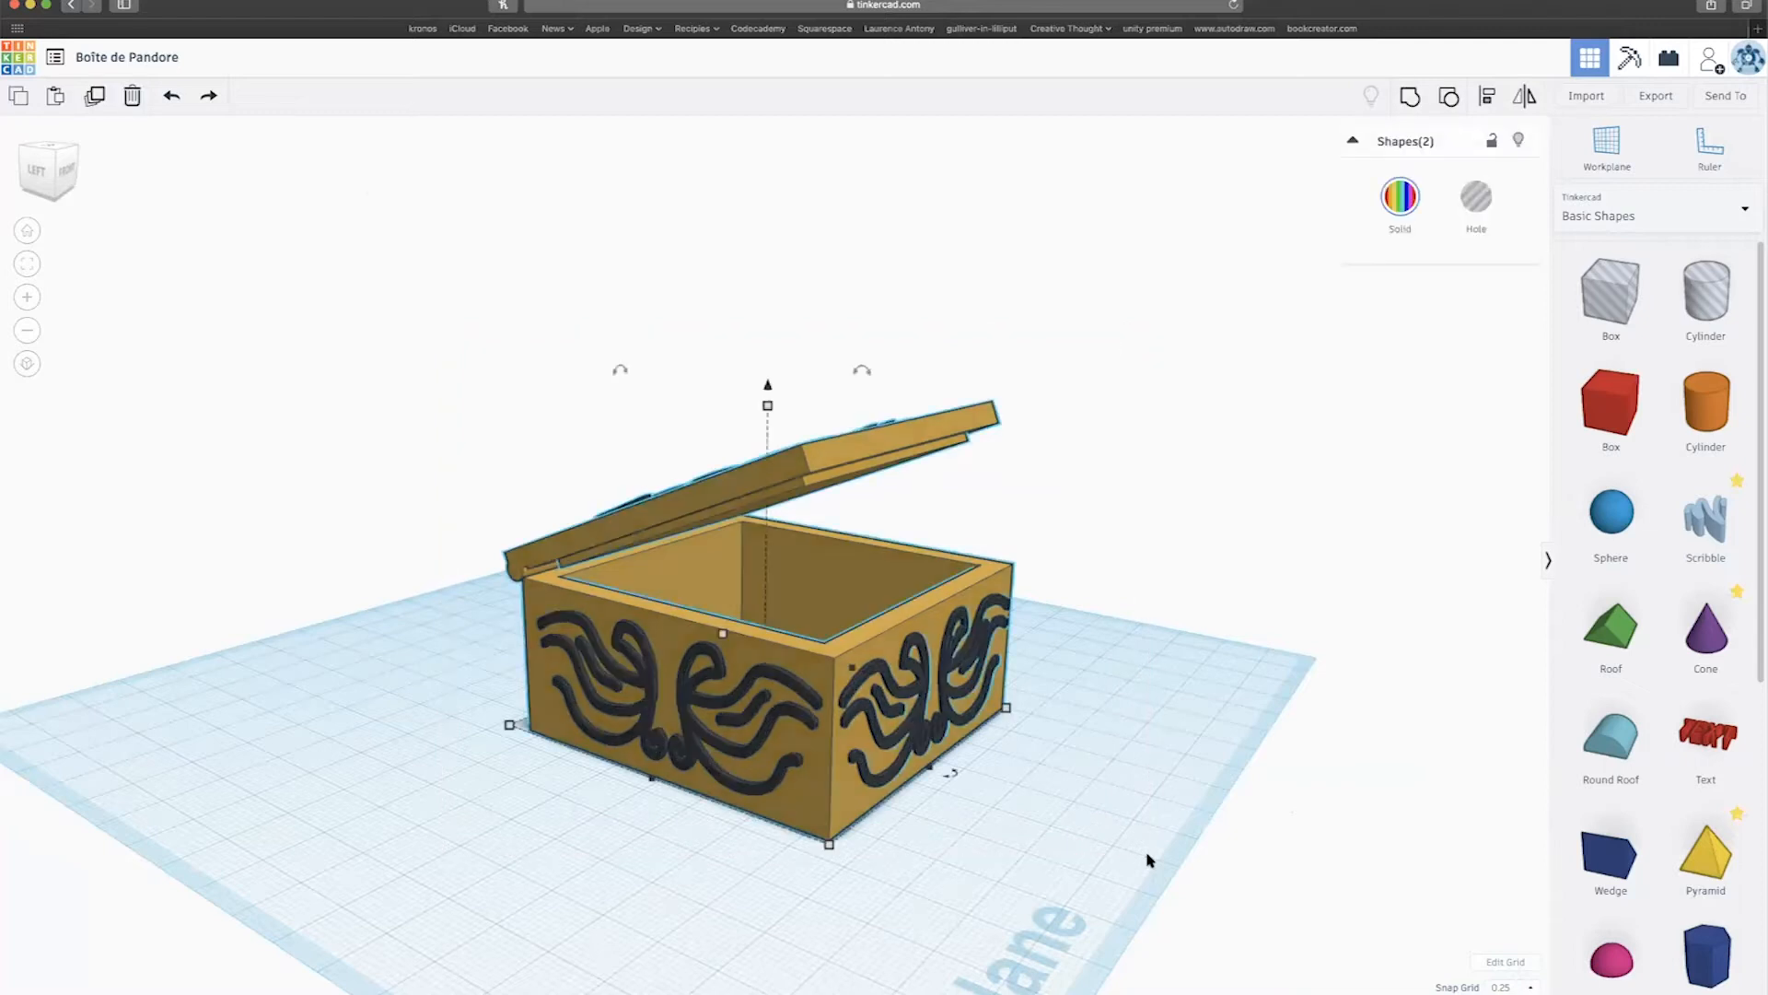
key("Delete")
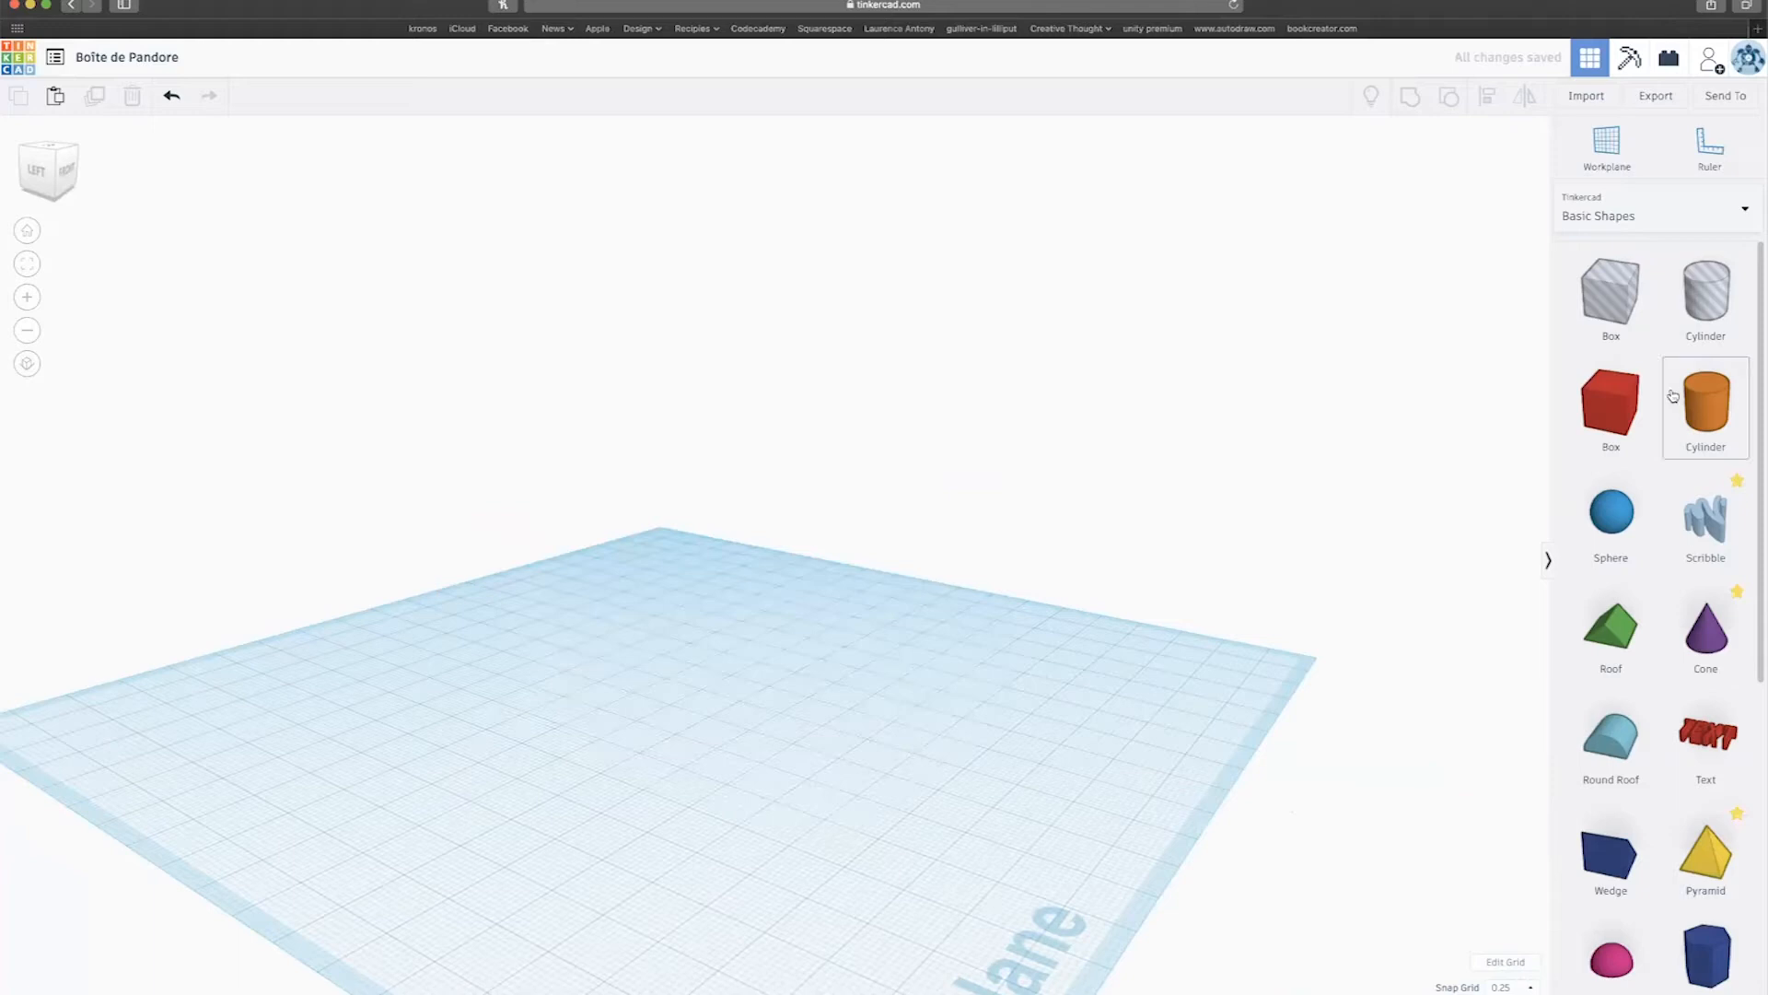
Place a Tube on the workplane and set its Sides to 64.
scroll(1653, 640, "down", 2)
scroll(1653, 640, "down", 6)
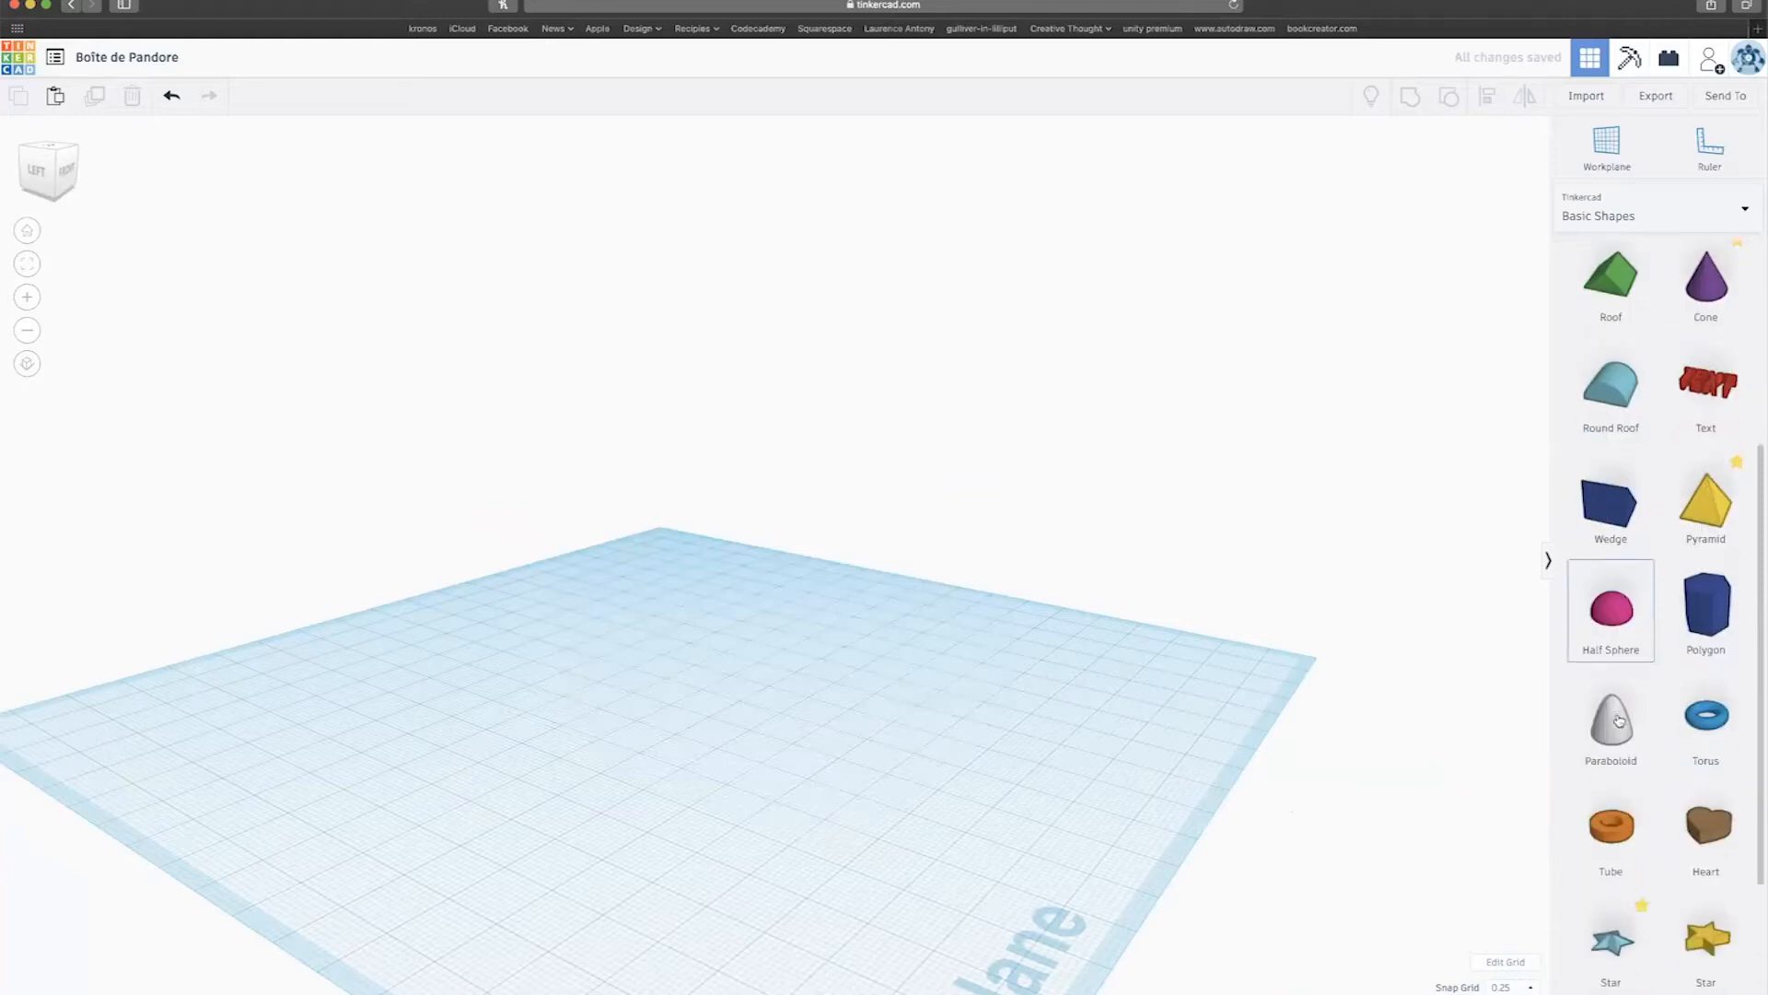
left_click_drag(1612, 792, 510, 665)
right_click_drag(790, 663, 599, 753)
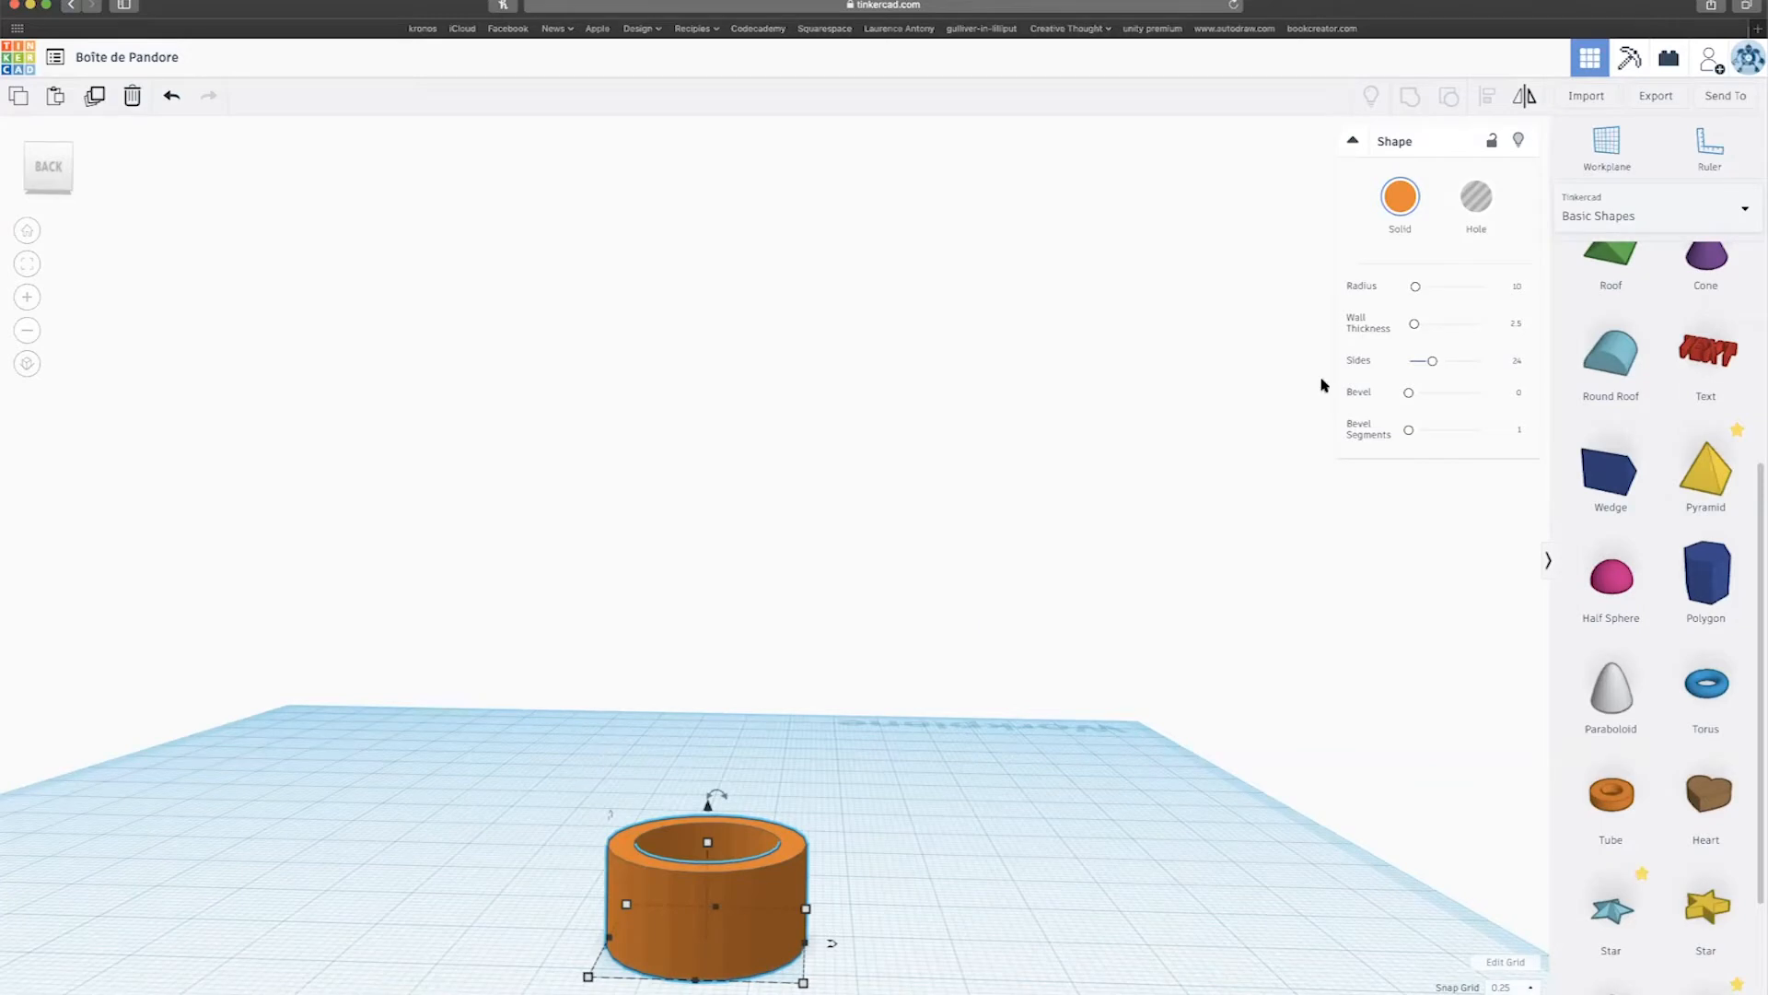
left_click_drag(1432, 364, 1477, 361)
Drop a Cylinder from Basic Shapes onto the tube.
scroll(789, 728, "down", 5)
right_click_drag(802, 741, 774, 768)
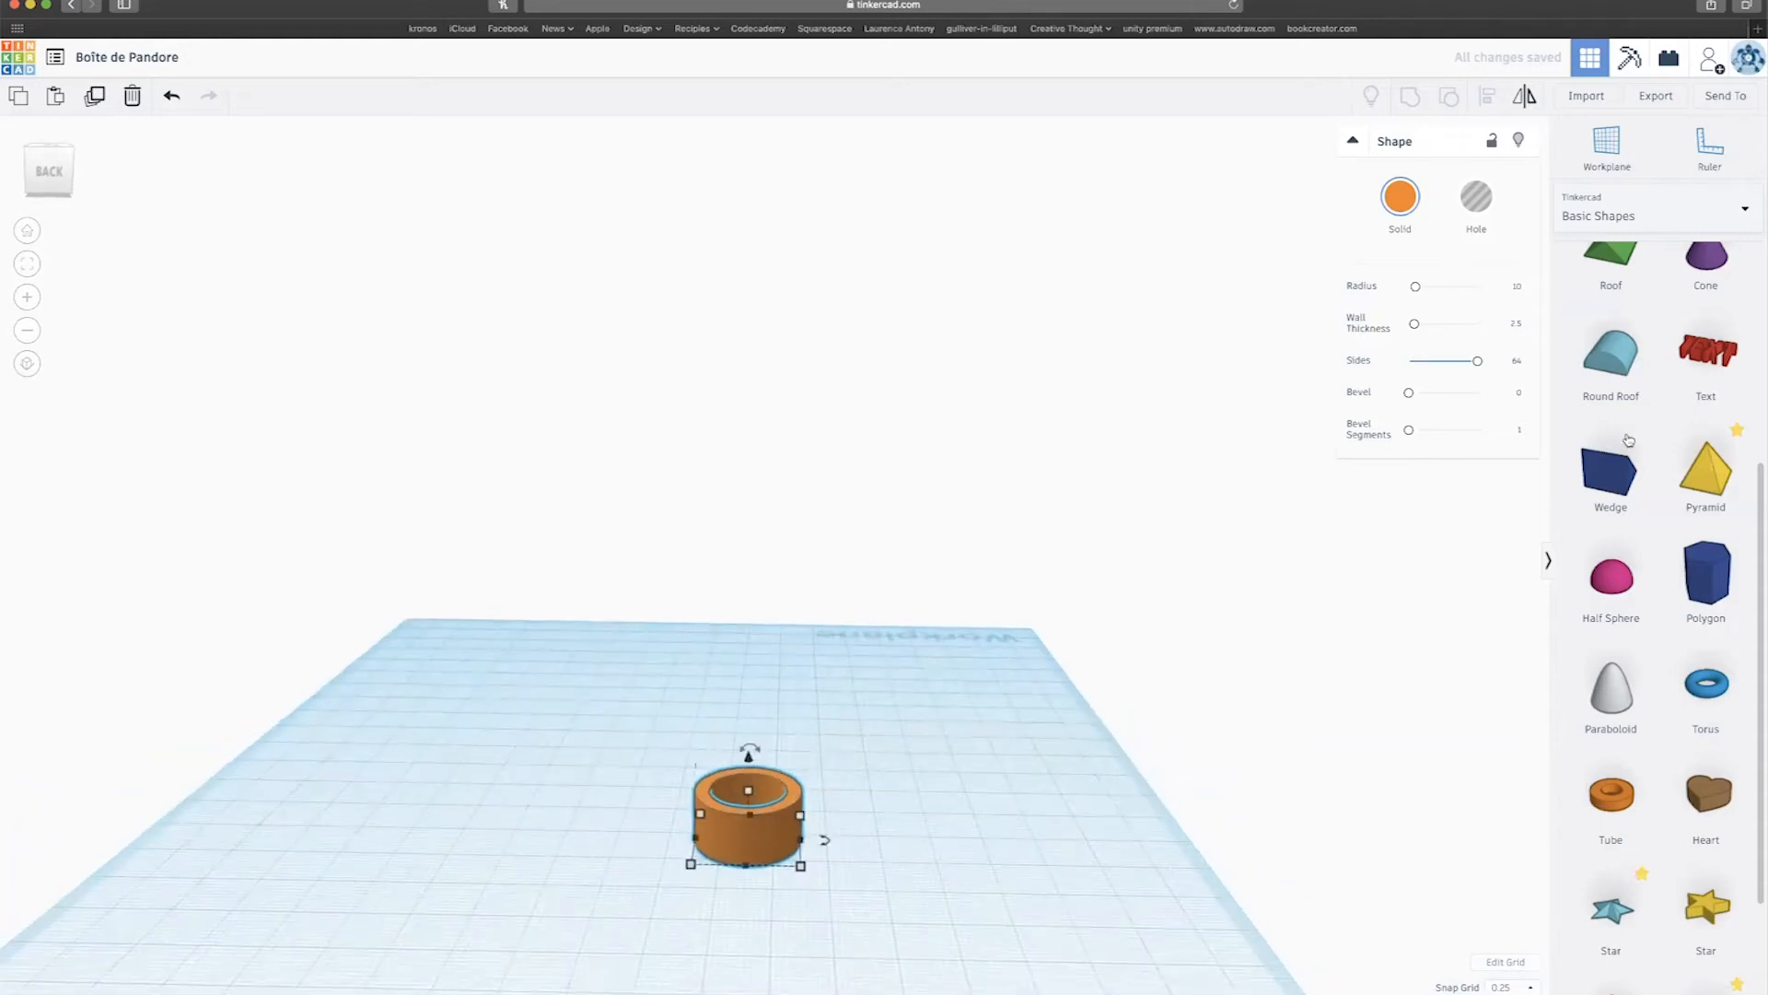
scroll(1701, 383, "up", 5)
left_click_drag(1705, 355, 759, 814)
Raise the cylinder's Sides to 64 for a smooth surface.
scroll(769, 780, "down", 3)
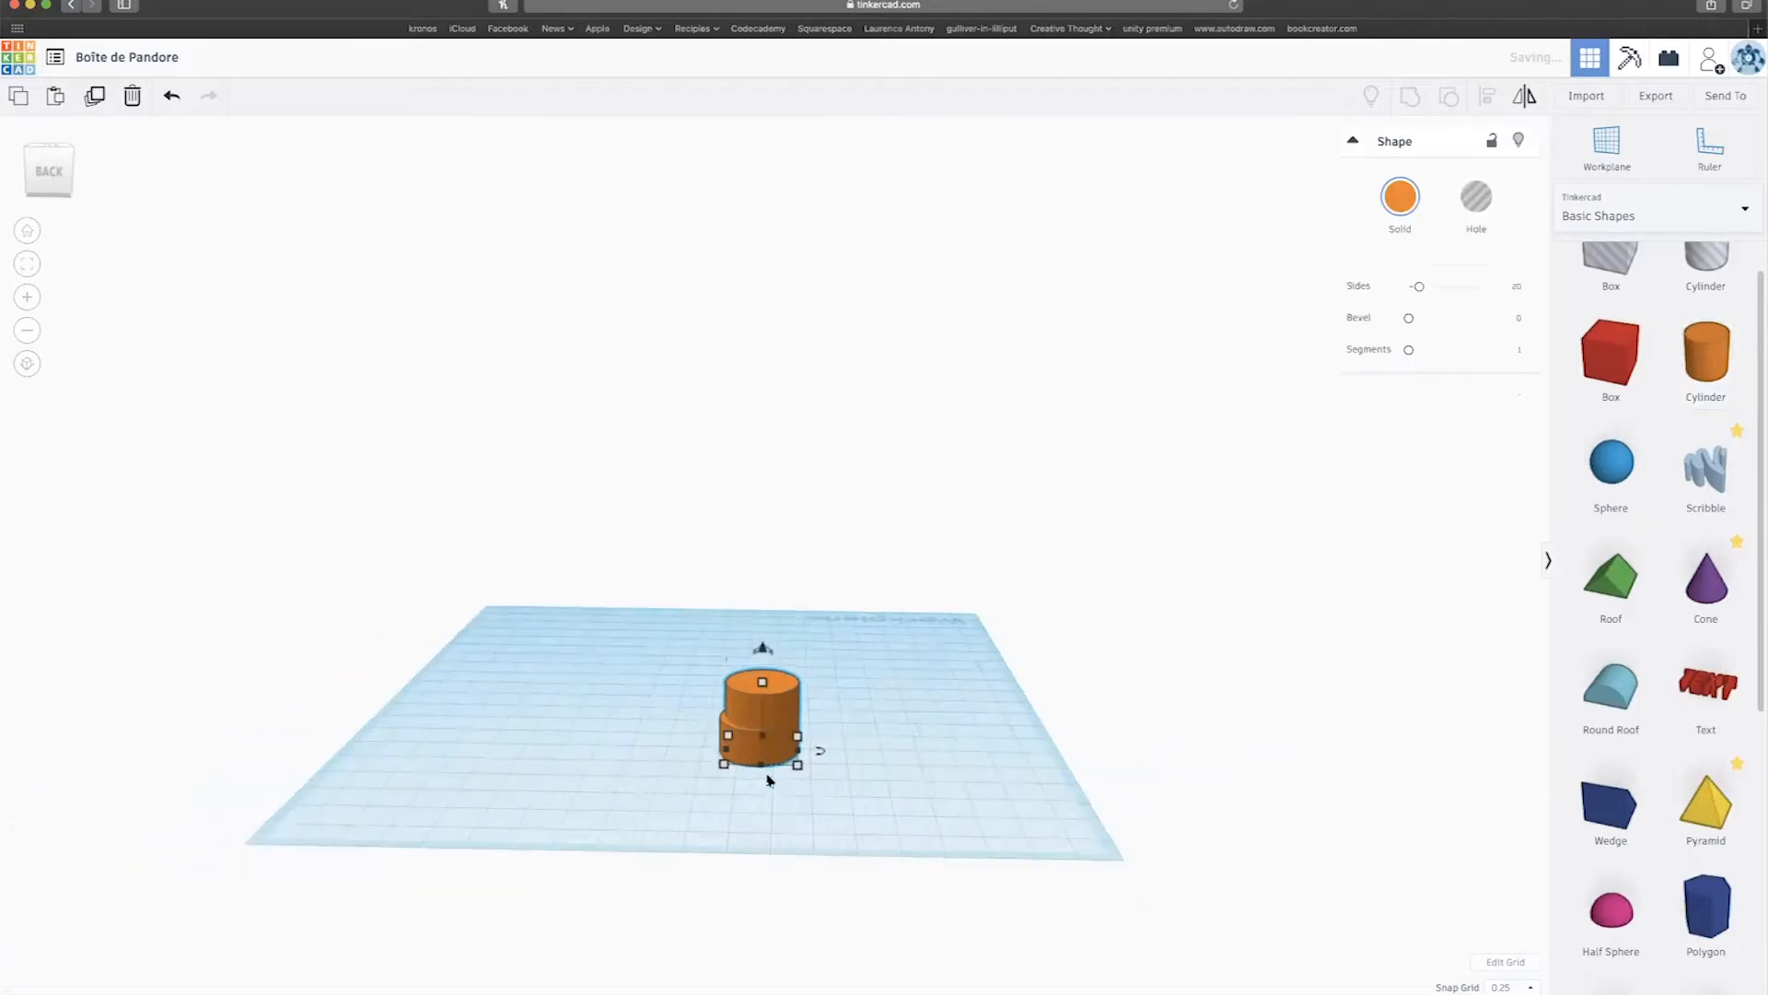
left_click_drag(1422, 287, 1493, 289)
scroll(792, 728, "down", 3)
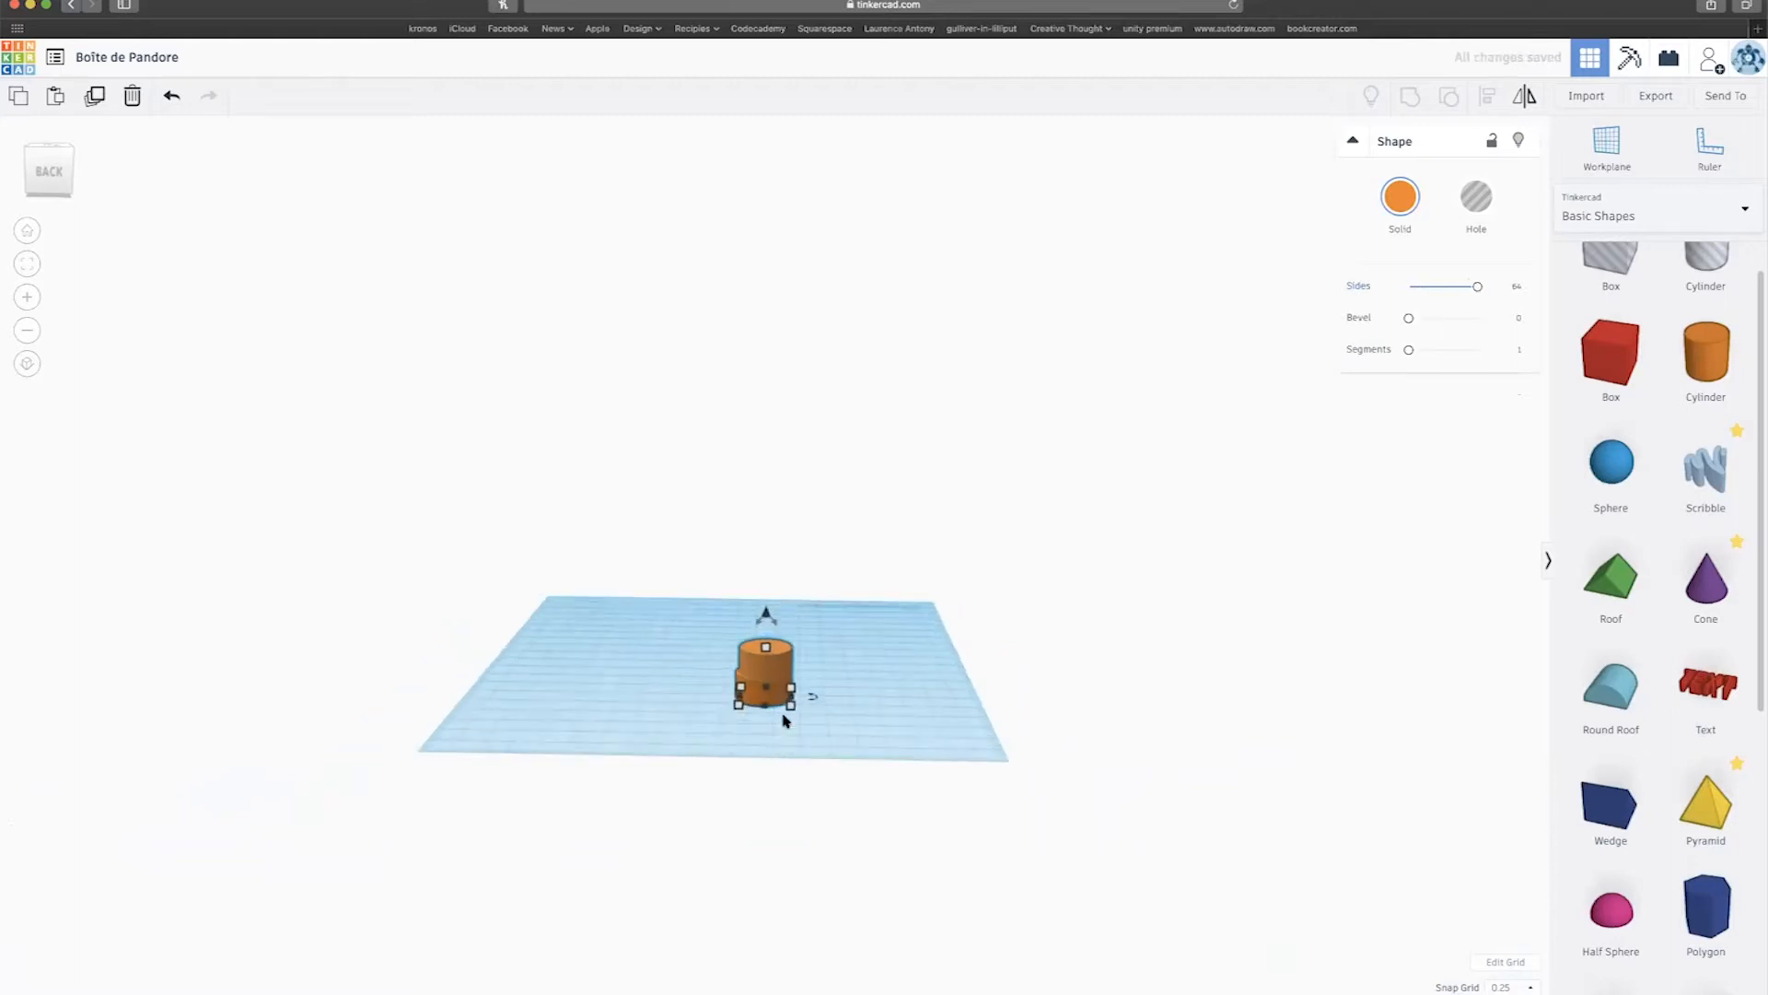
scroll(792, 737, "up", 3)
Shrink the cylinder's footprint to 12.75 by 12.75, undoing the accidental height change.
left_click_drag(798, 773, 772, 781)
right_click_drag(770, 780, 777, 914)
left_click_drag(760, 810, 774, 818)
right_click_drag(808, 858, 829, 931)
right_click_drag(773, 818, 764, 794)
left_click_drag(766, 801, 767, 790)
scroll(767, 789, "down", 1)
scroll(770, 794, "down", 3)
key("super+z")
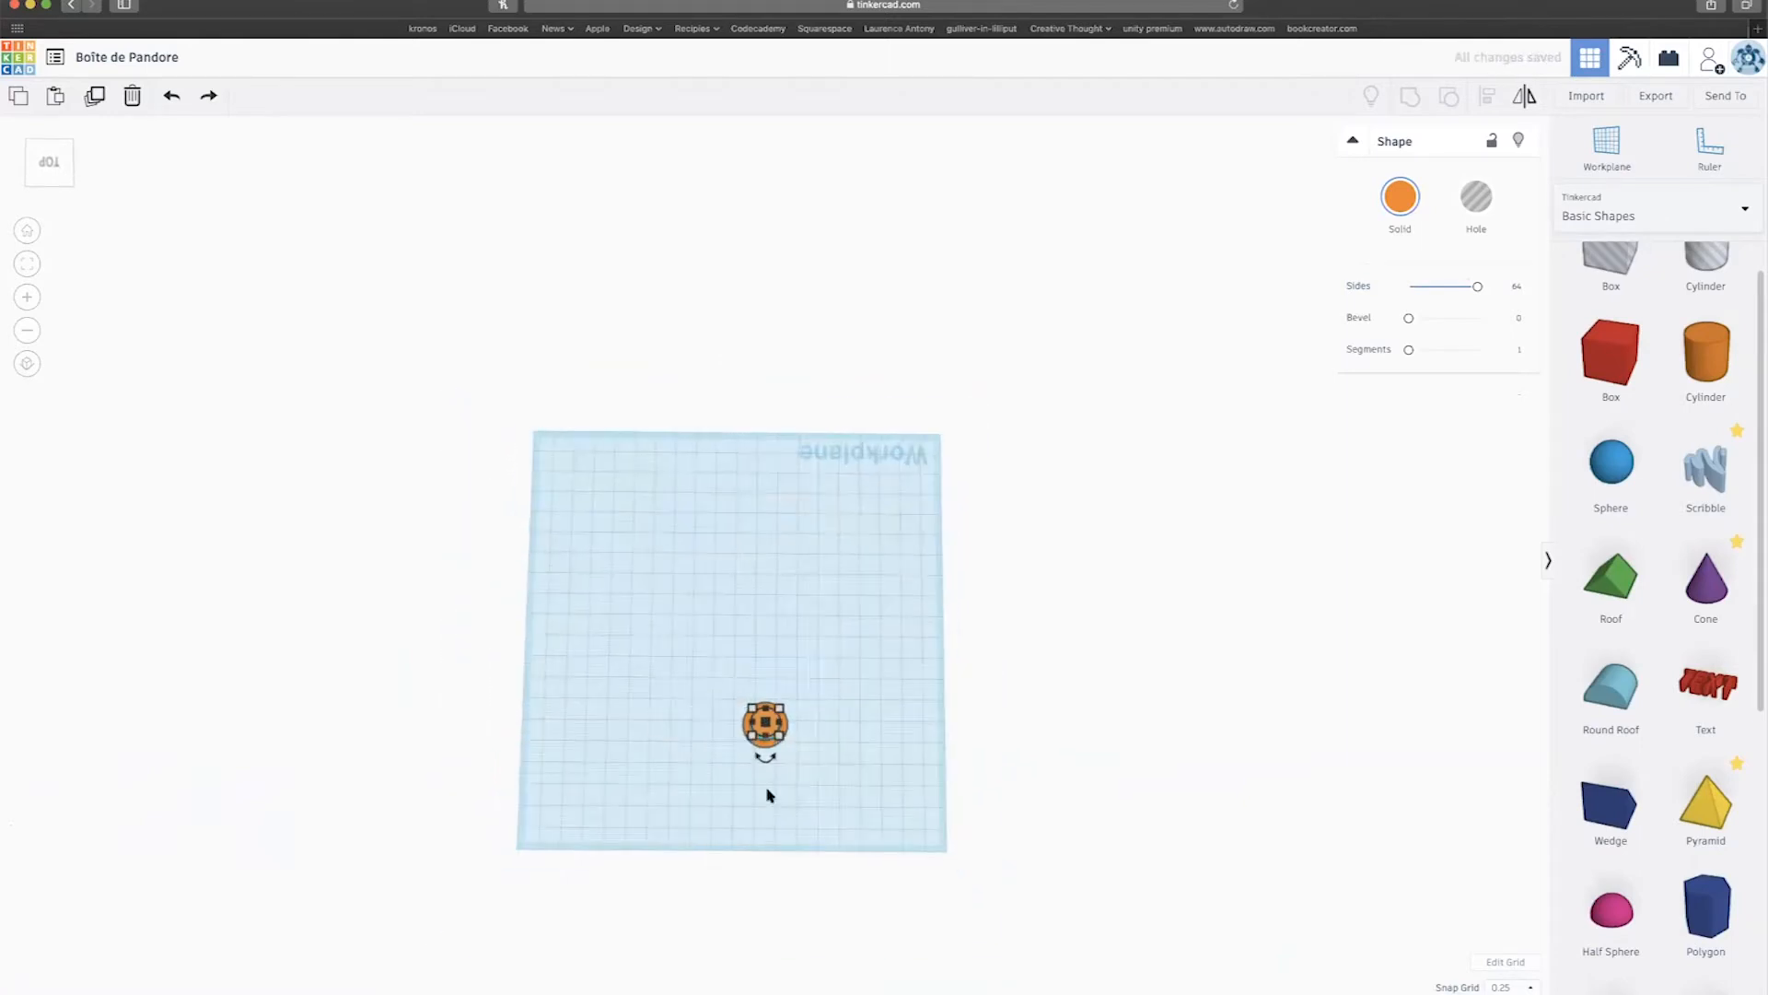
Move the small cylinder into the centre of the tube ring.
scroll(771, 794, "up", 10)
scroll(771, 793, "down", 8)
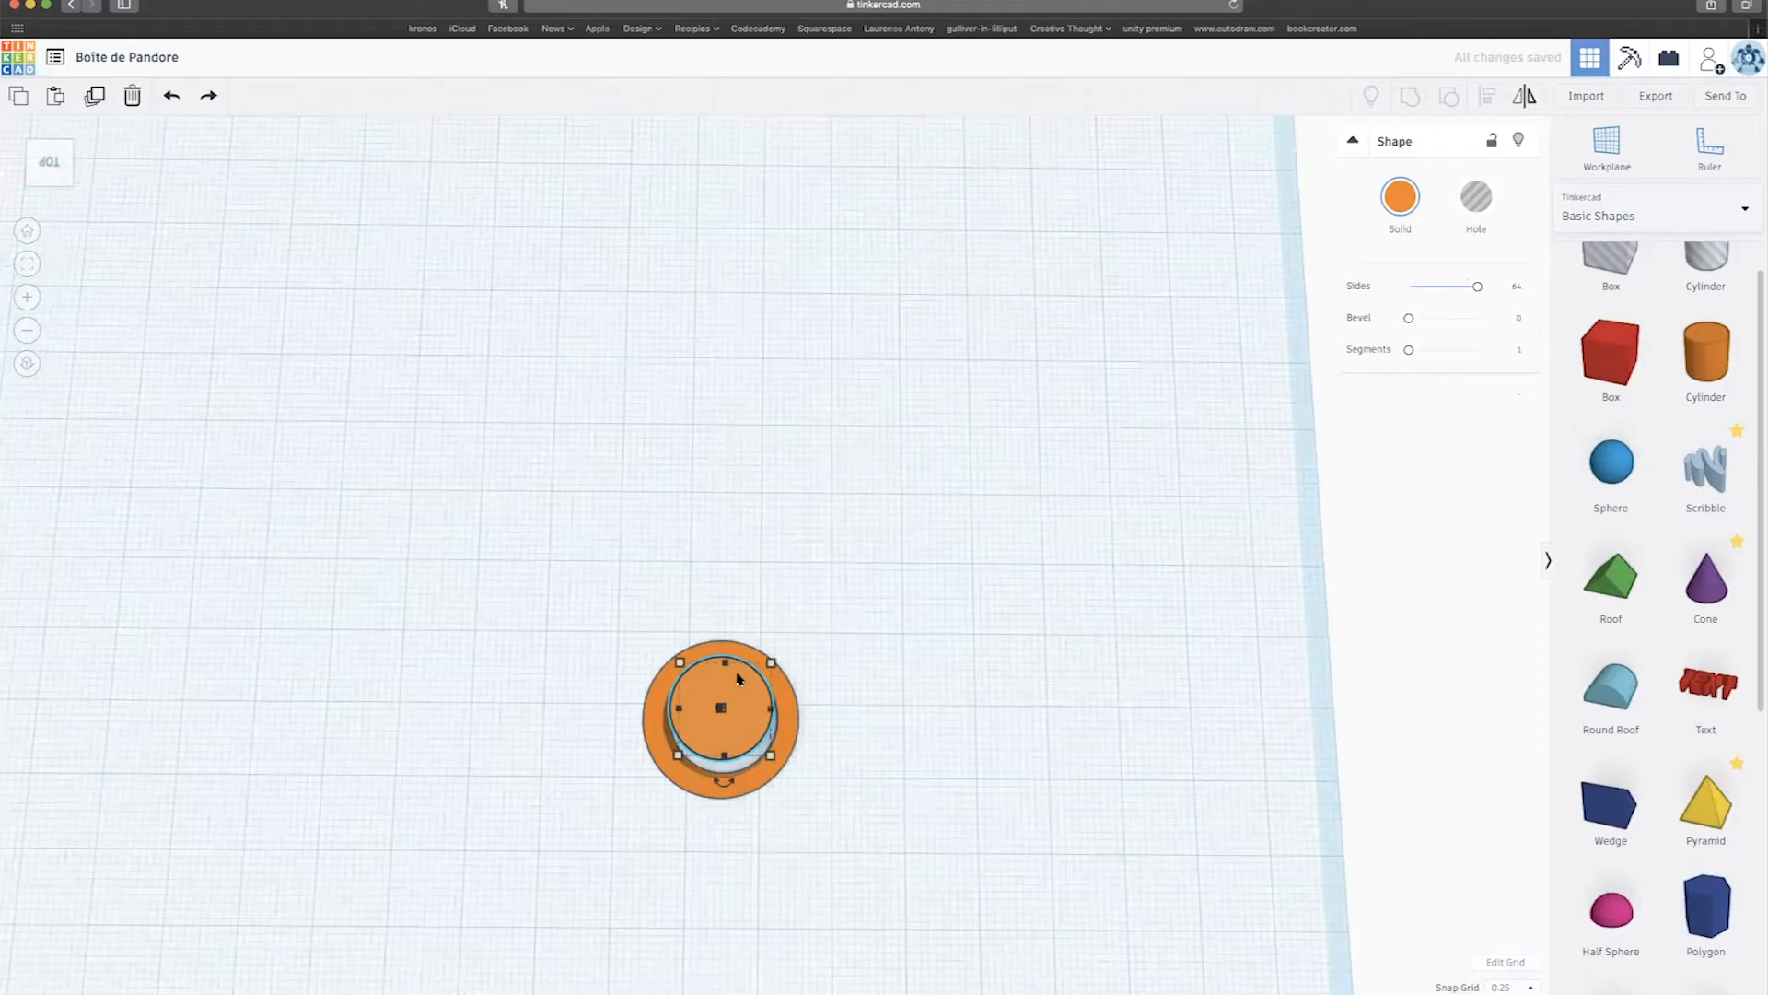
left_click_drag(737, 676, 737, 689)
right_click_drag(812, 706, 826, 699)
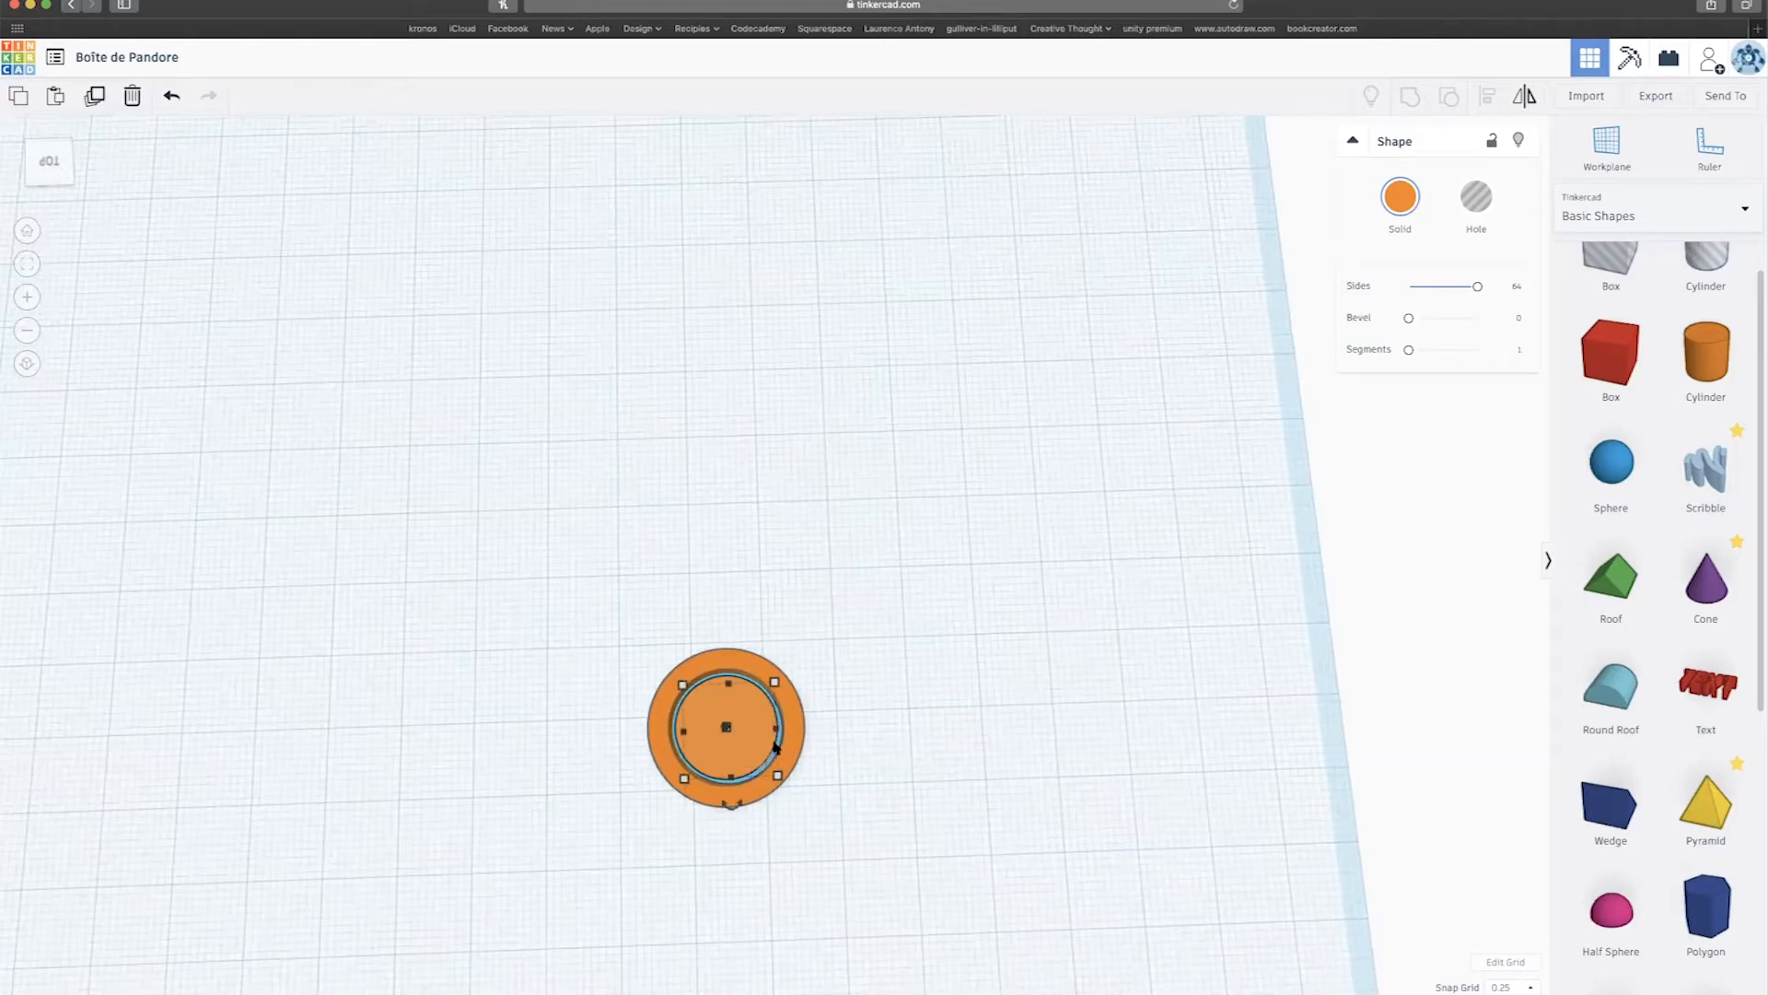
right_click_drag(921, 663, 949, 474)
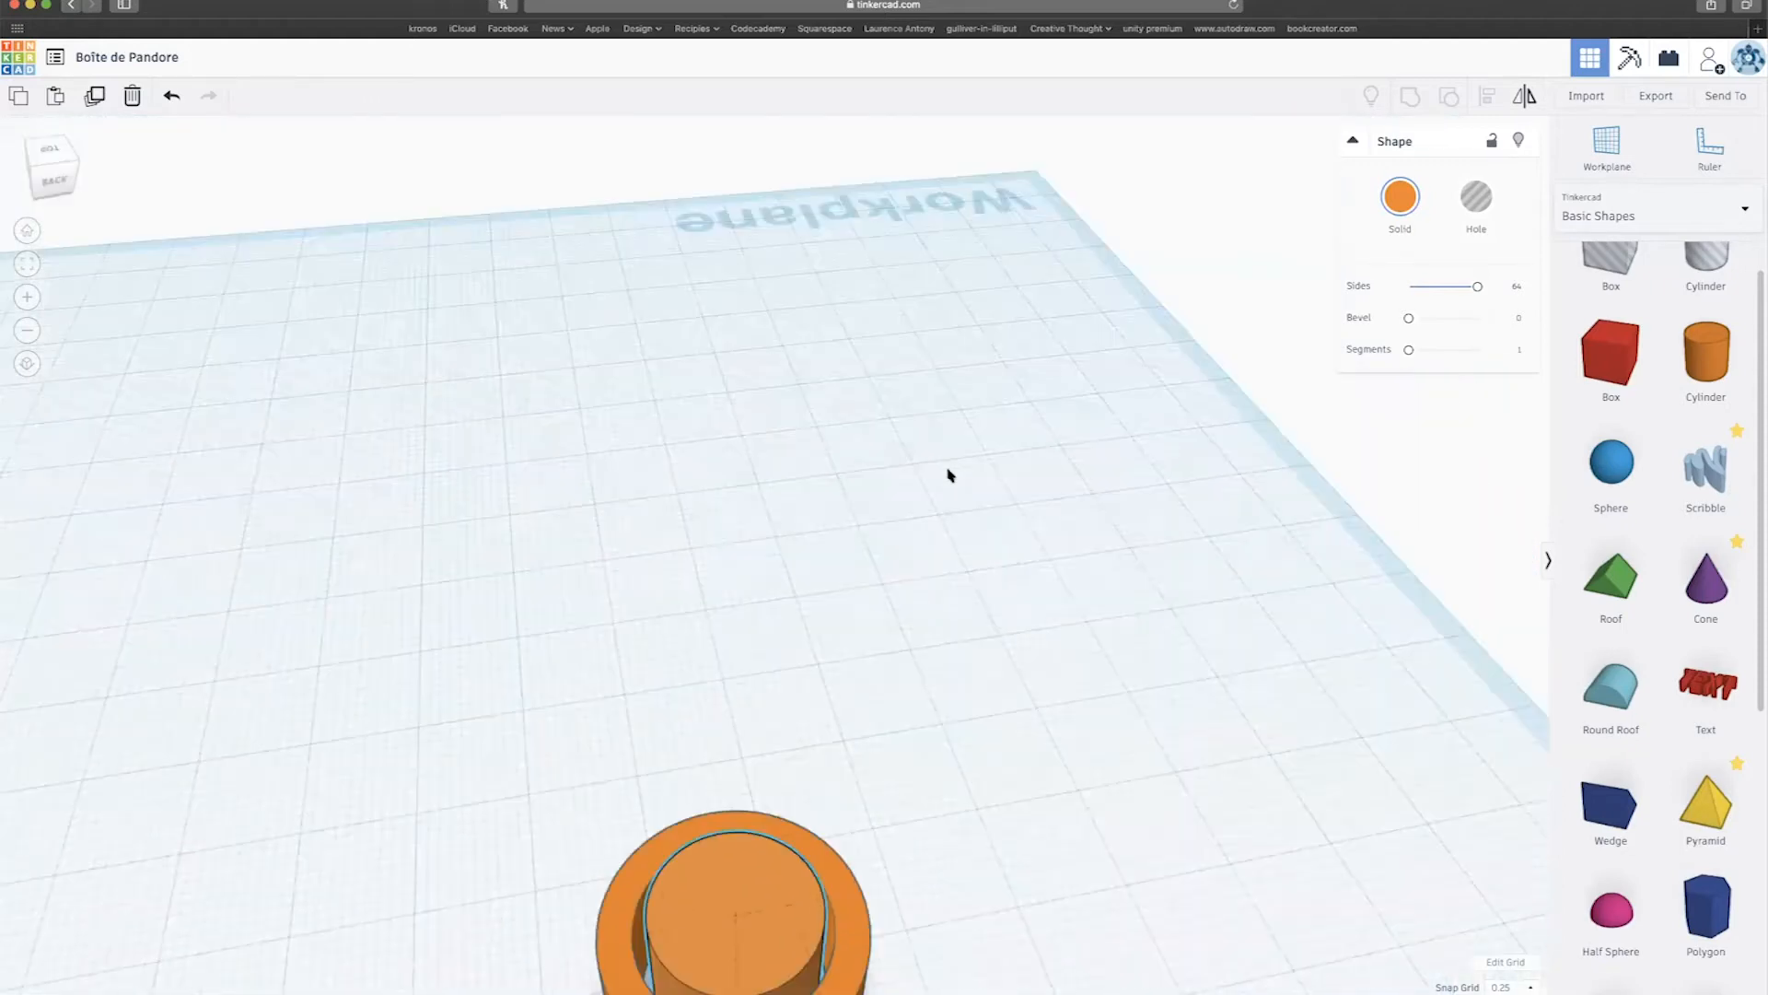
scroll(903, 710, "down", 5)
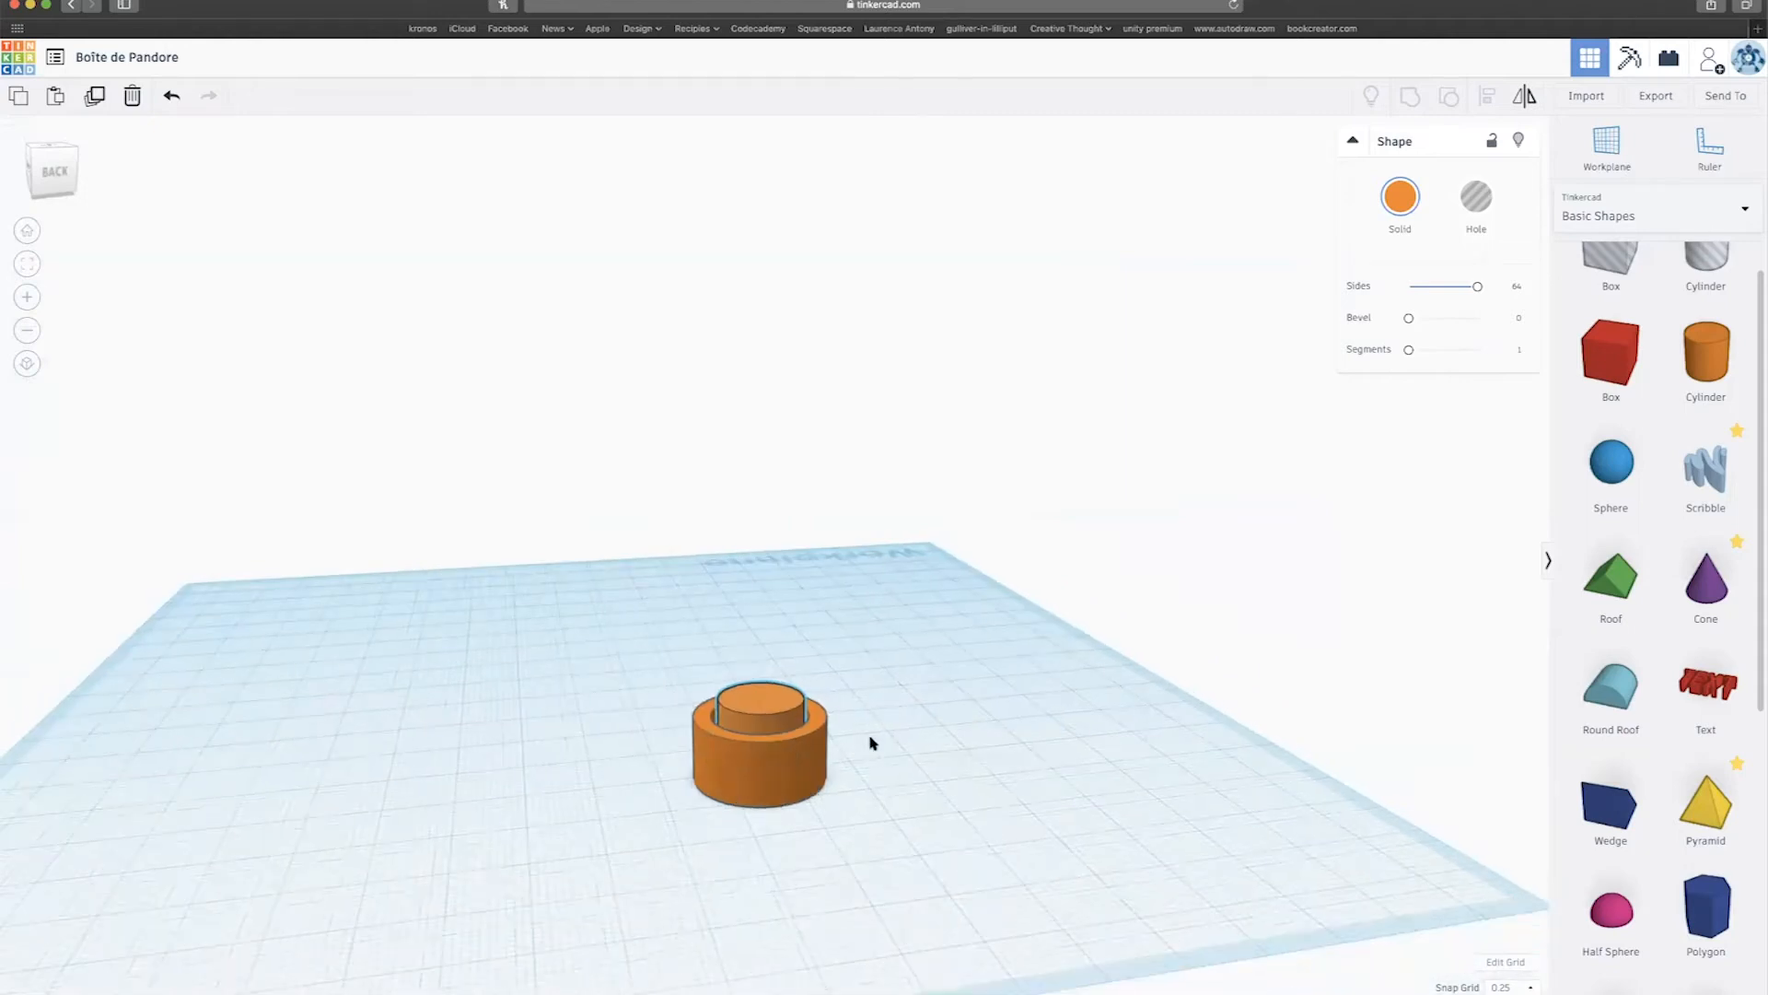
right_click_drag(871, 742, 849, 781)
Check the outer tube from above, then select the inner cylinder.
left_click(801, 758)
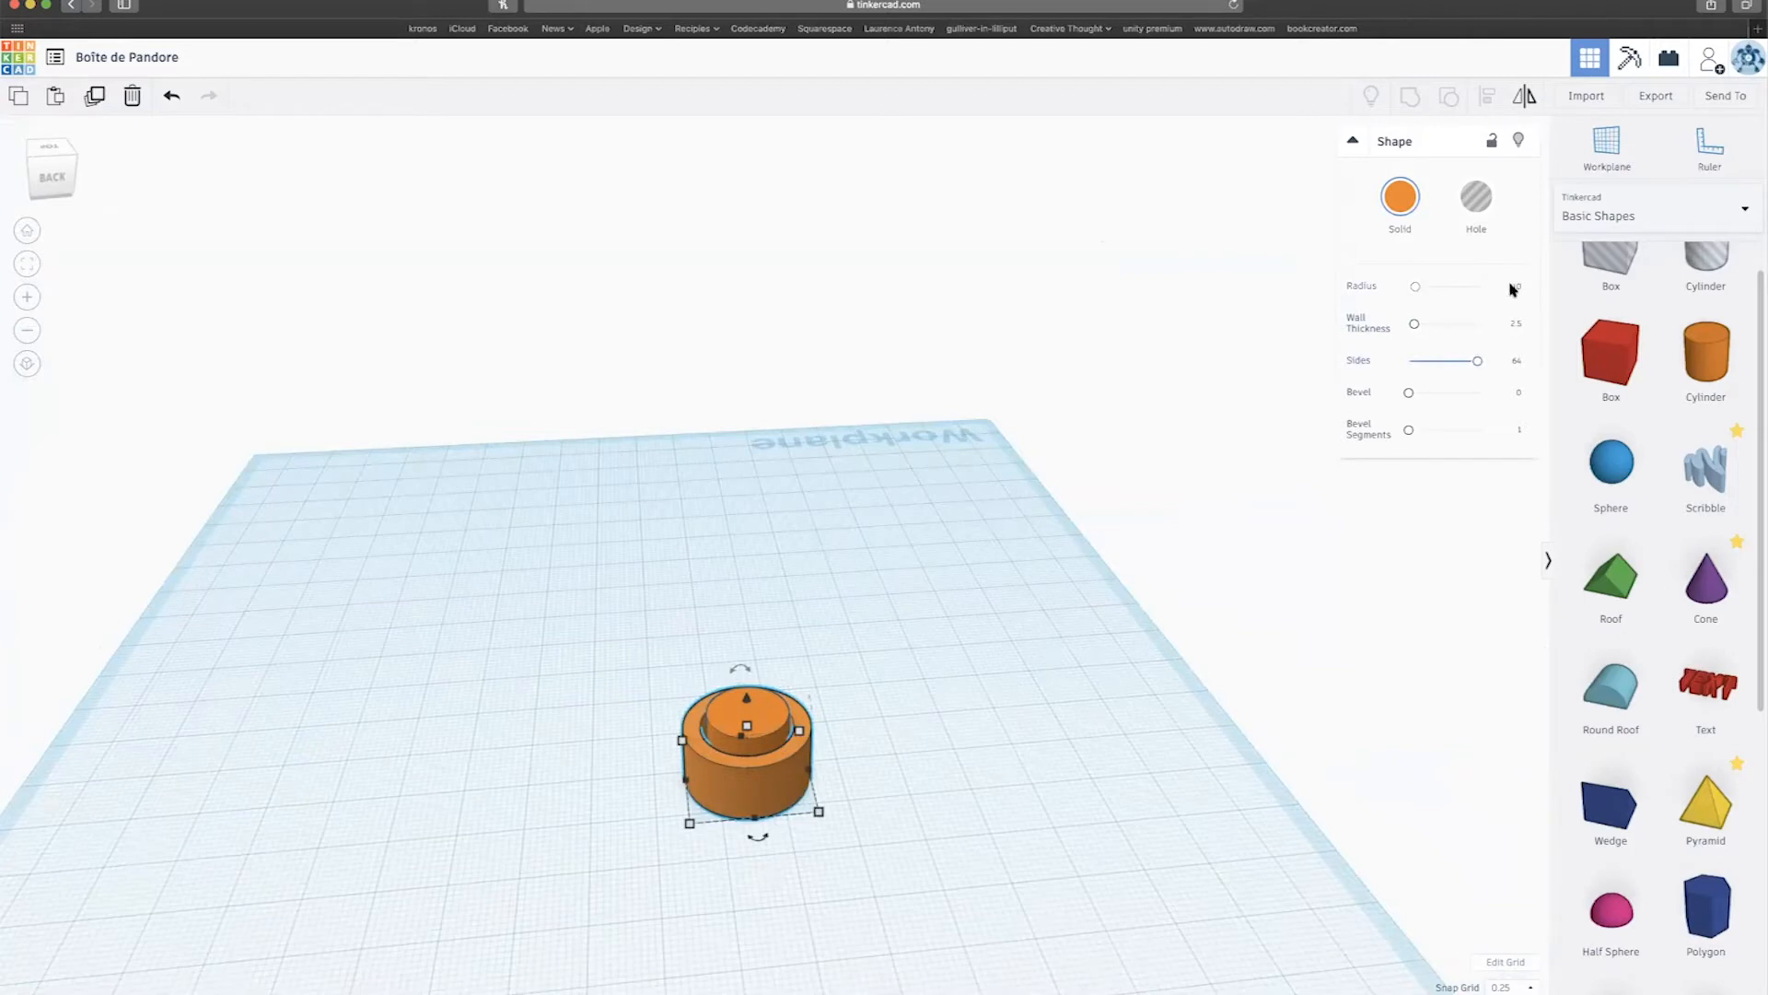
right_click_drag(819, 739, 686, 898)
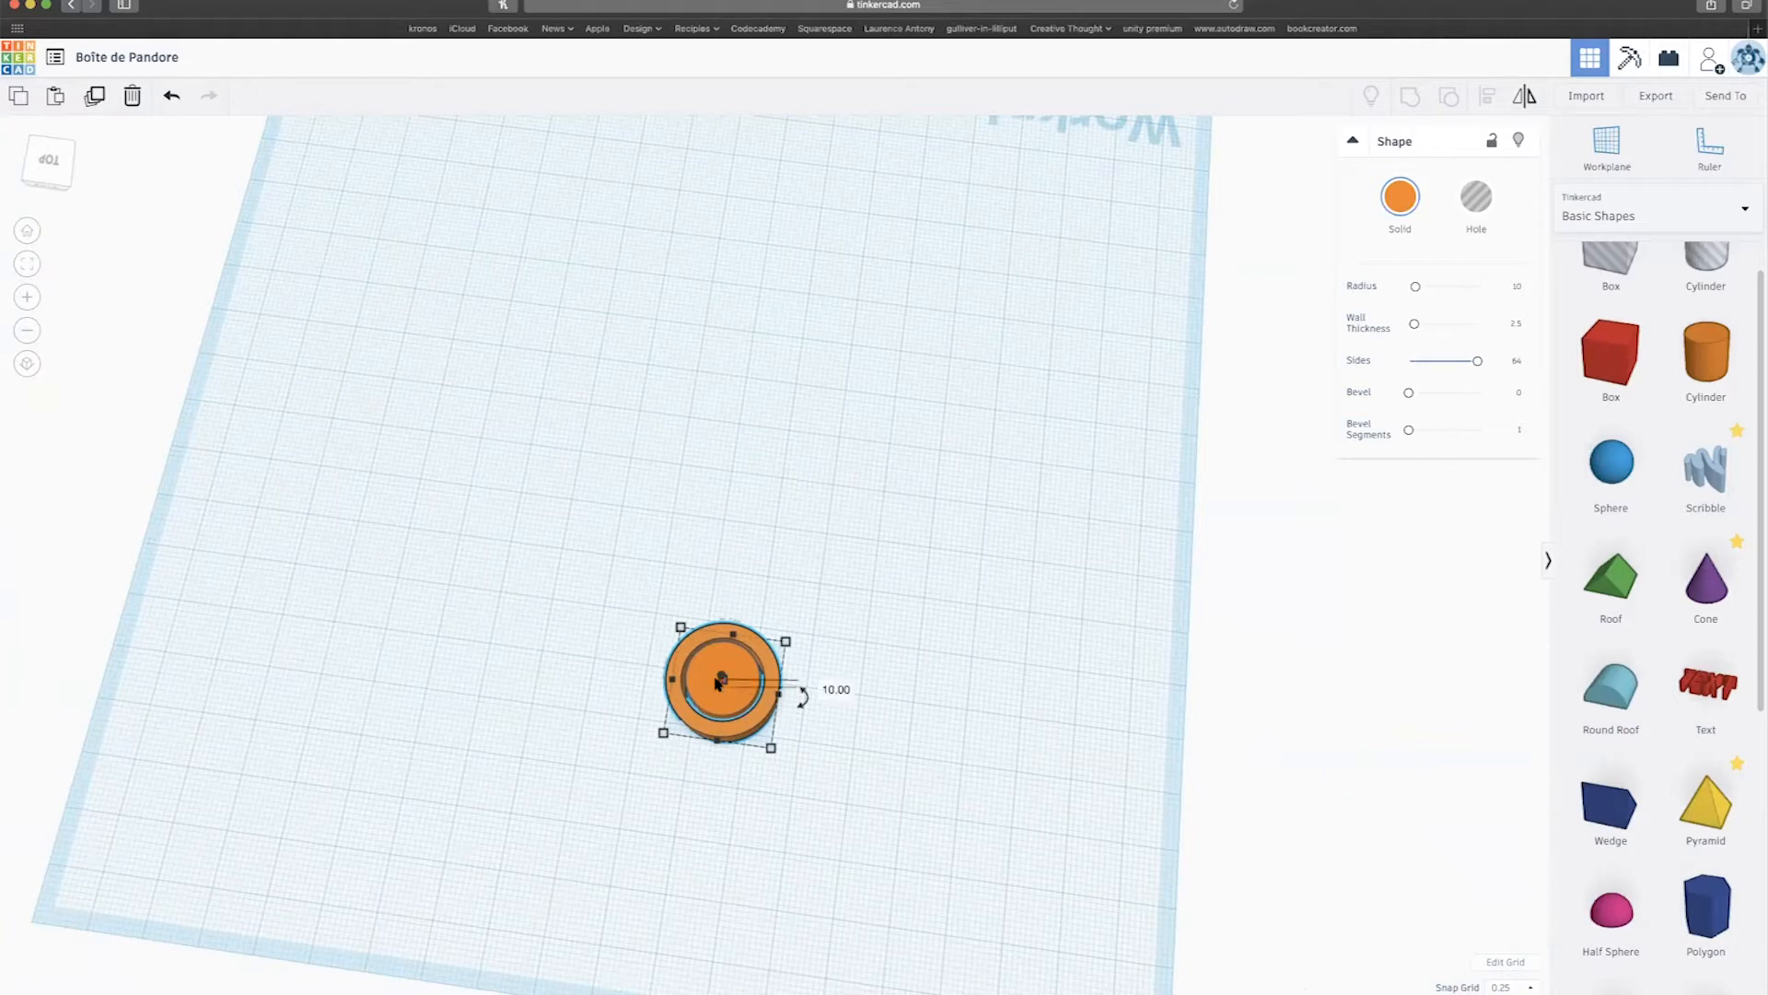
mouse_move(725, 691)
right_click_drag(946, 665, 737, 804)
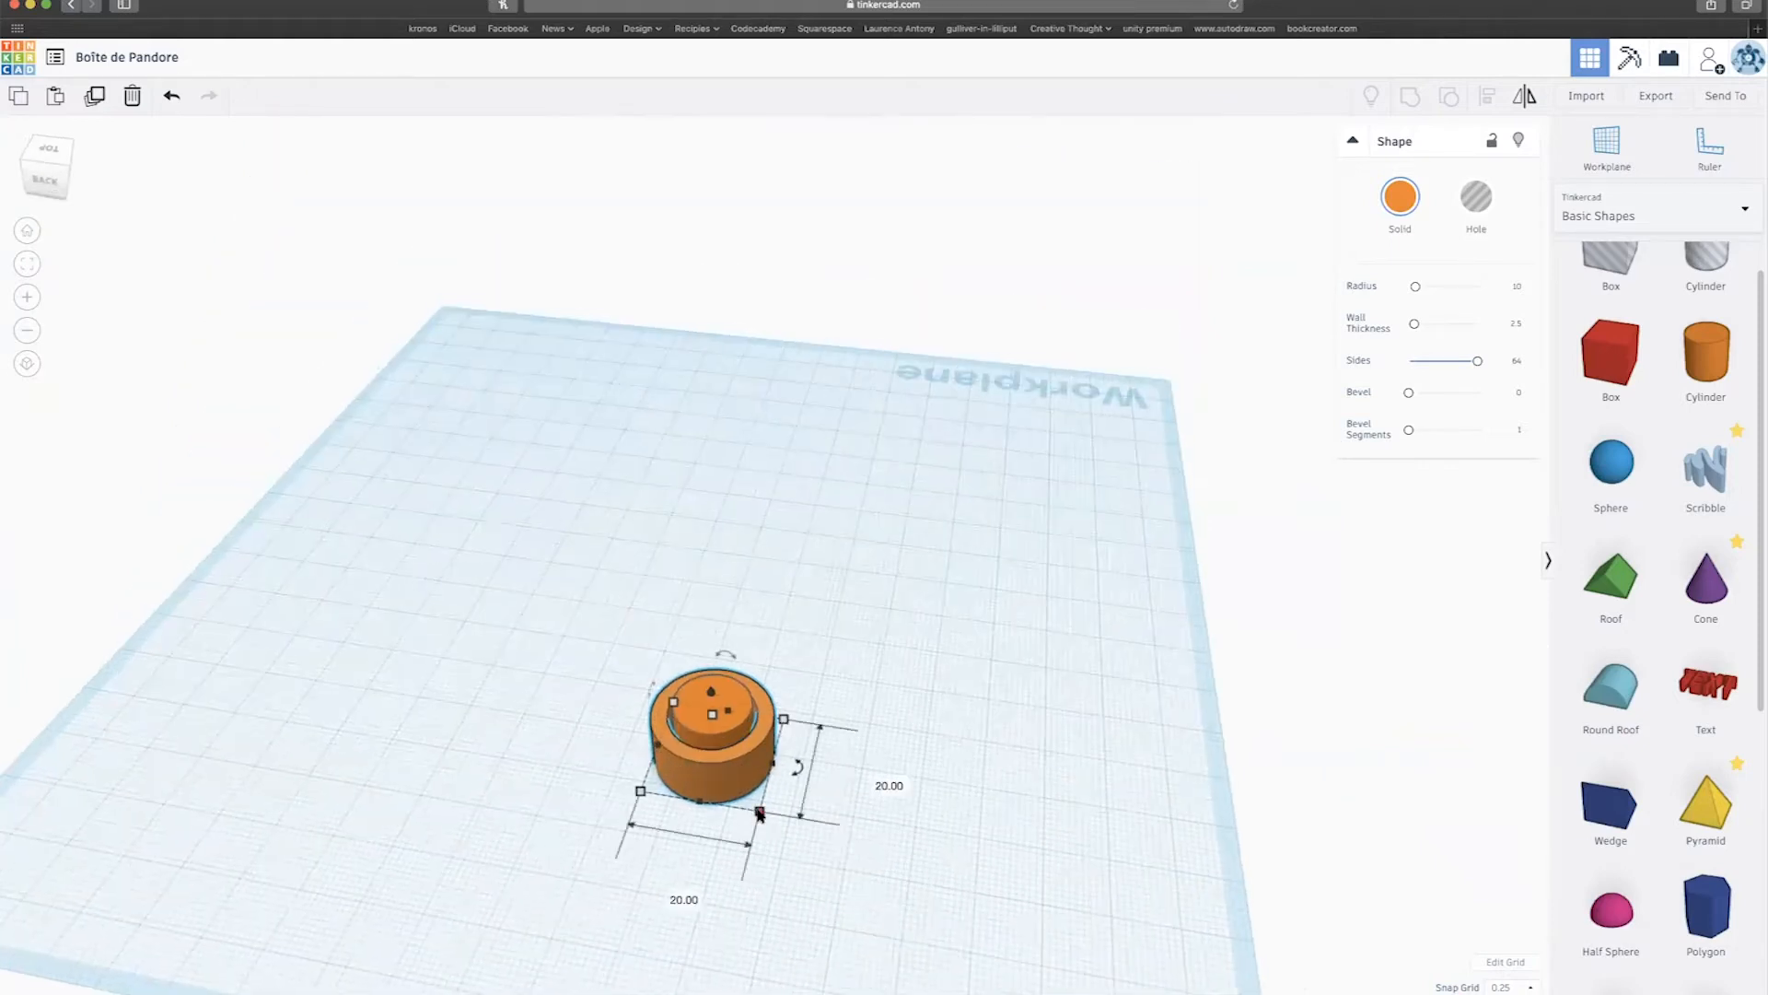
left_click(742, 732)
mouse_move(745, 797)
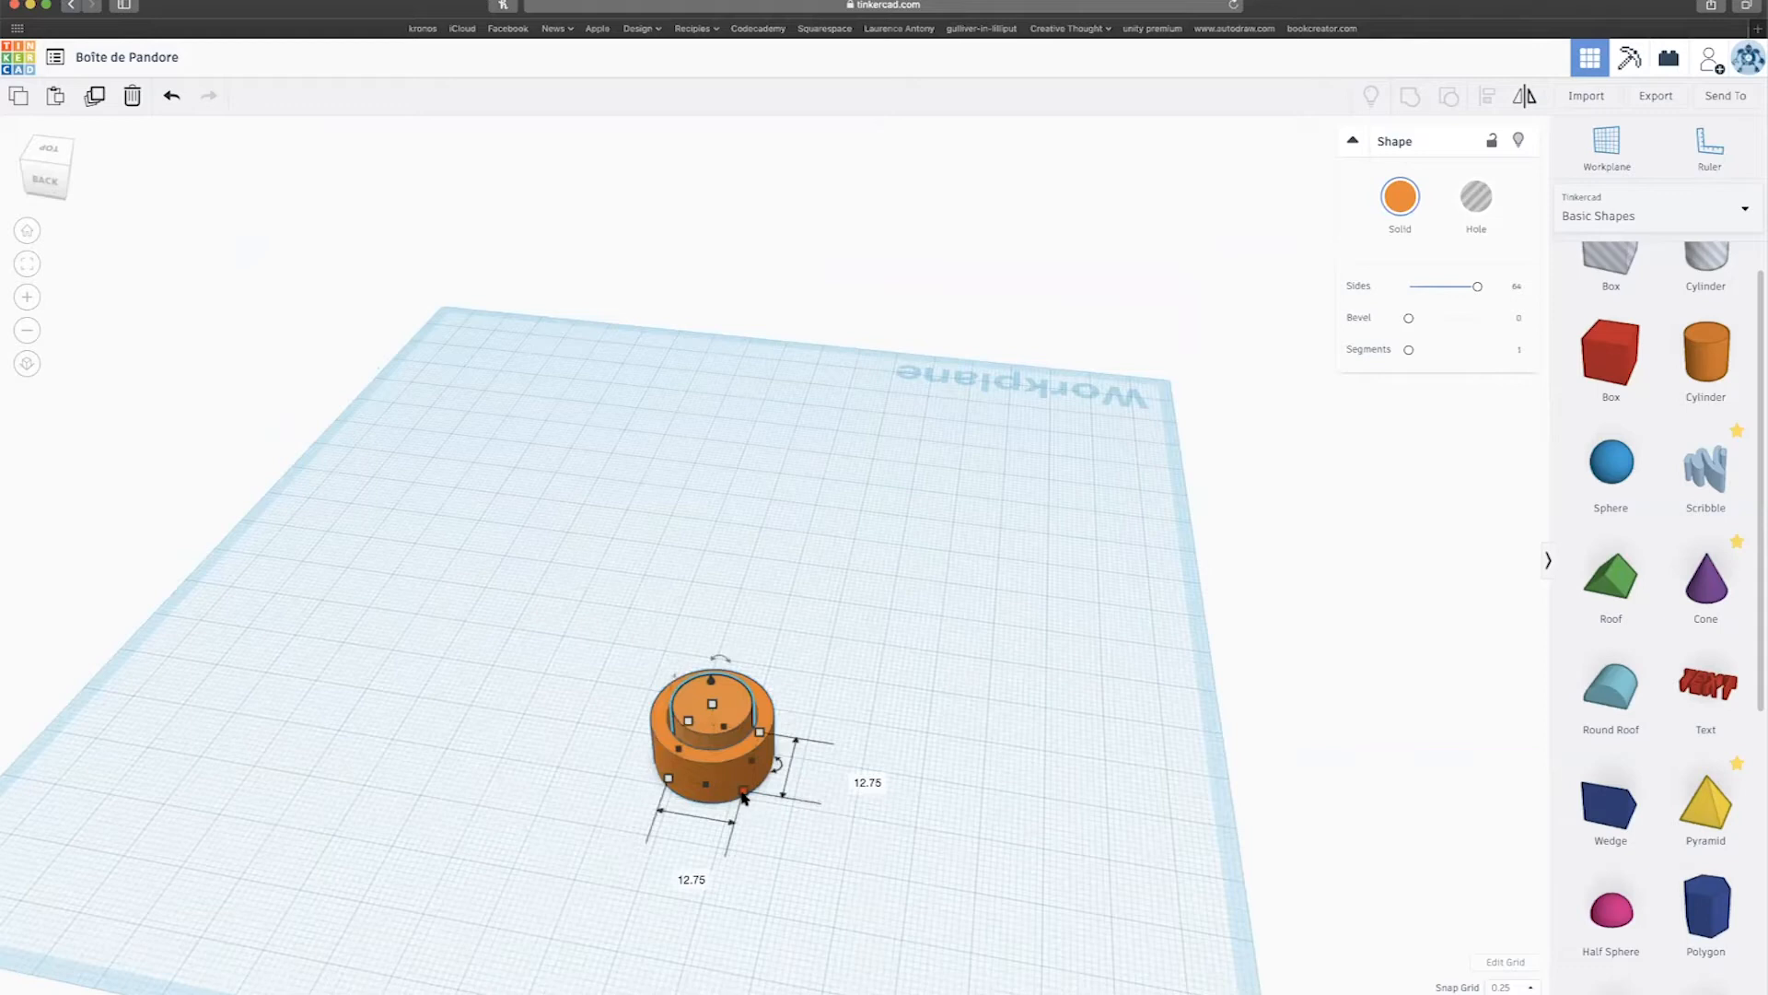
Set the inner cylinder's width and depth to 13.
mouse_move(743, 792)
left_click(681, 874)
type("13")
key("Return")
left_click(849, 779)
type("13")
key("Return")
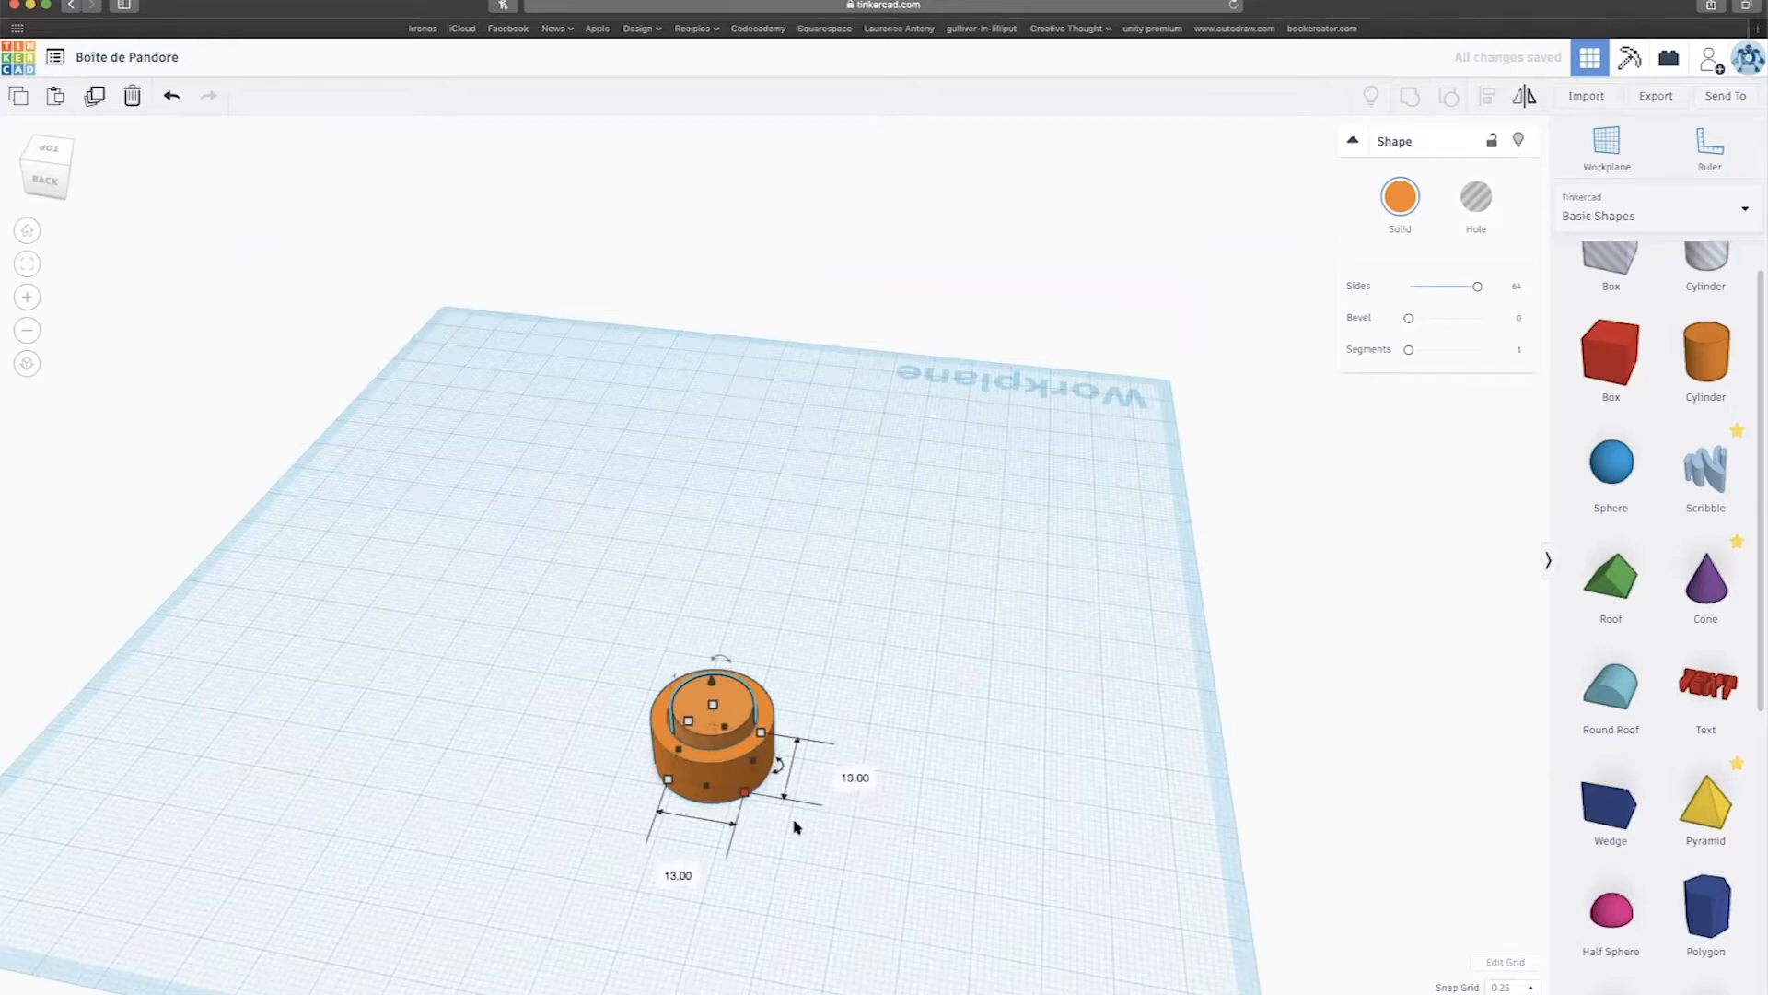
Select the tube and inner cylinder together.
right_click_drag(616, 767, 672, 760)
left_click(674, 763)
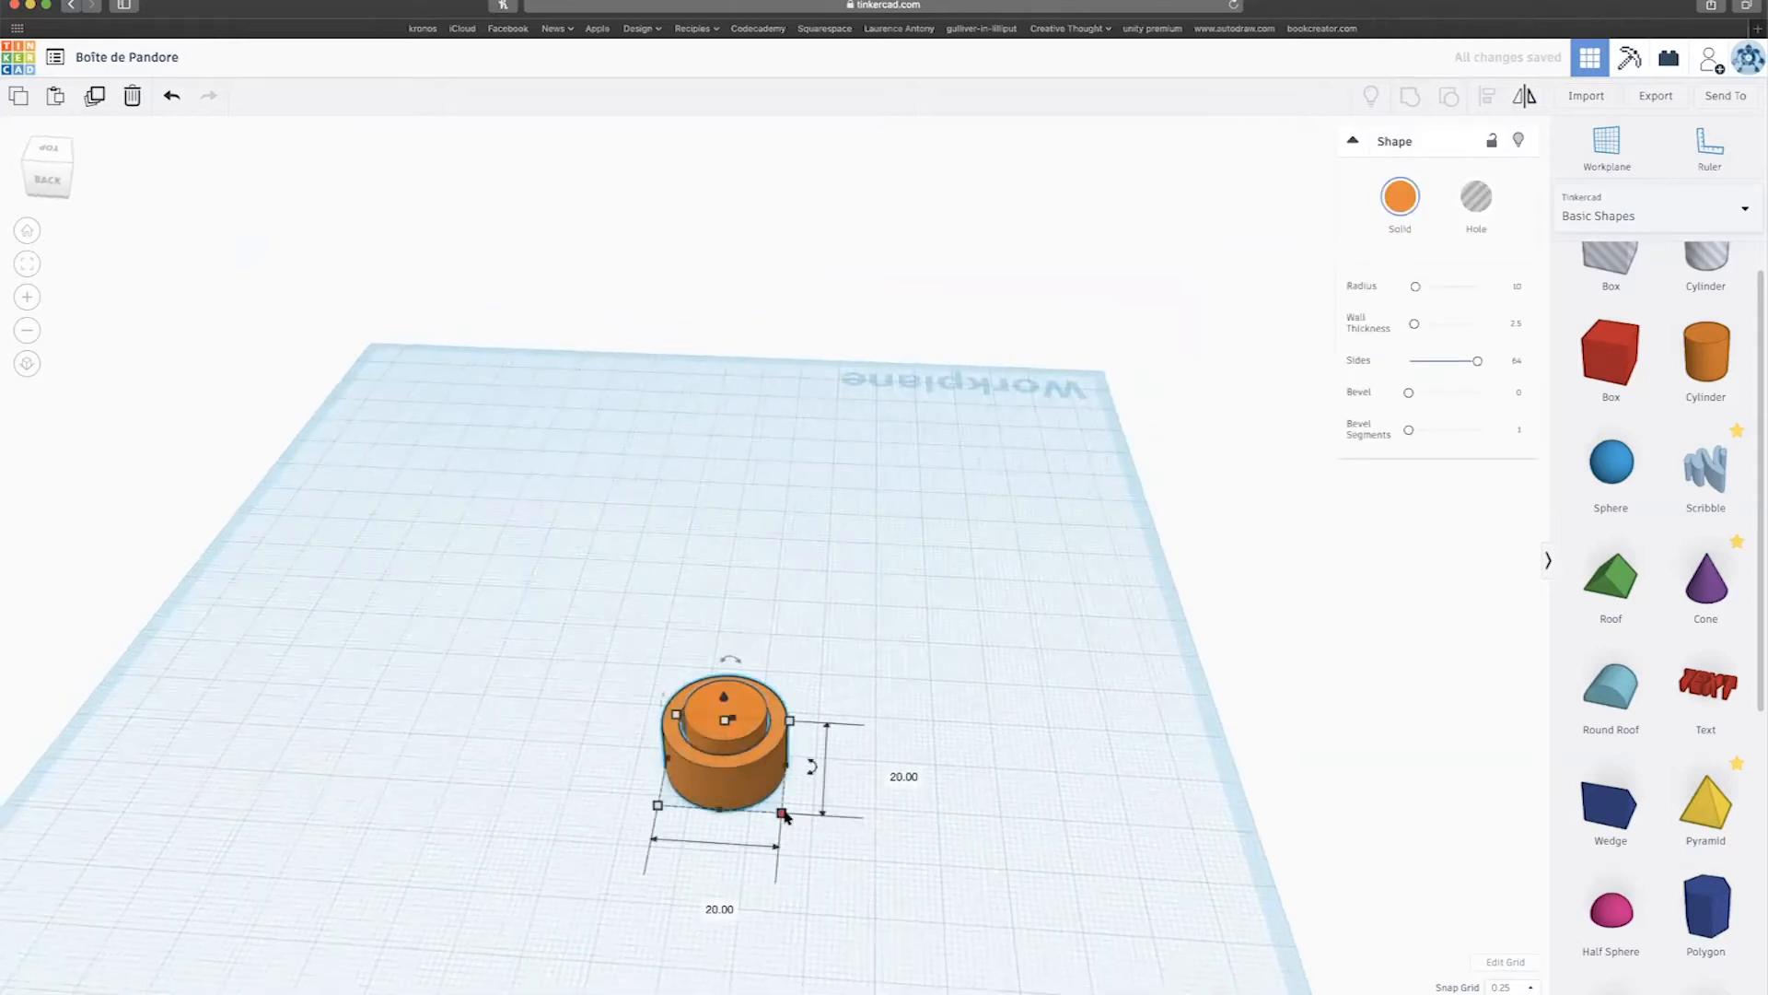
left_click_drag(645, 626, 881, 850)
Align the tube and cylinder on their centres along both axes.
left_click(1486, 99)
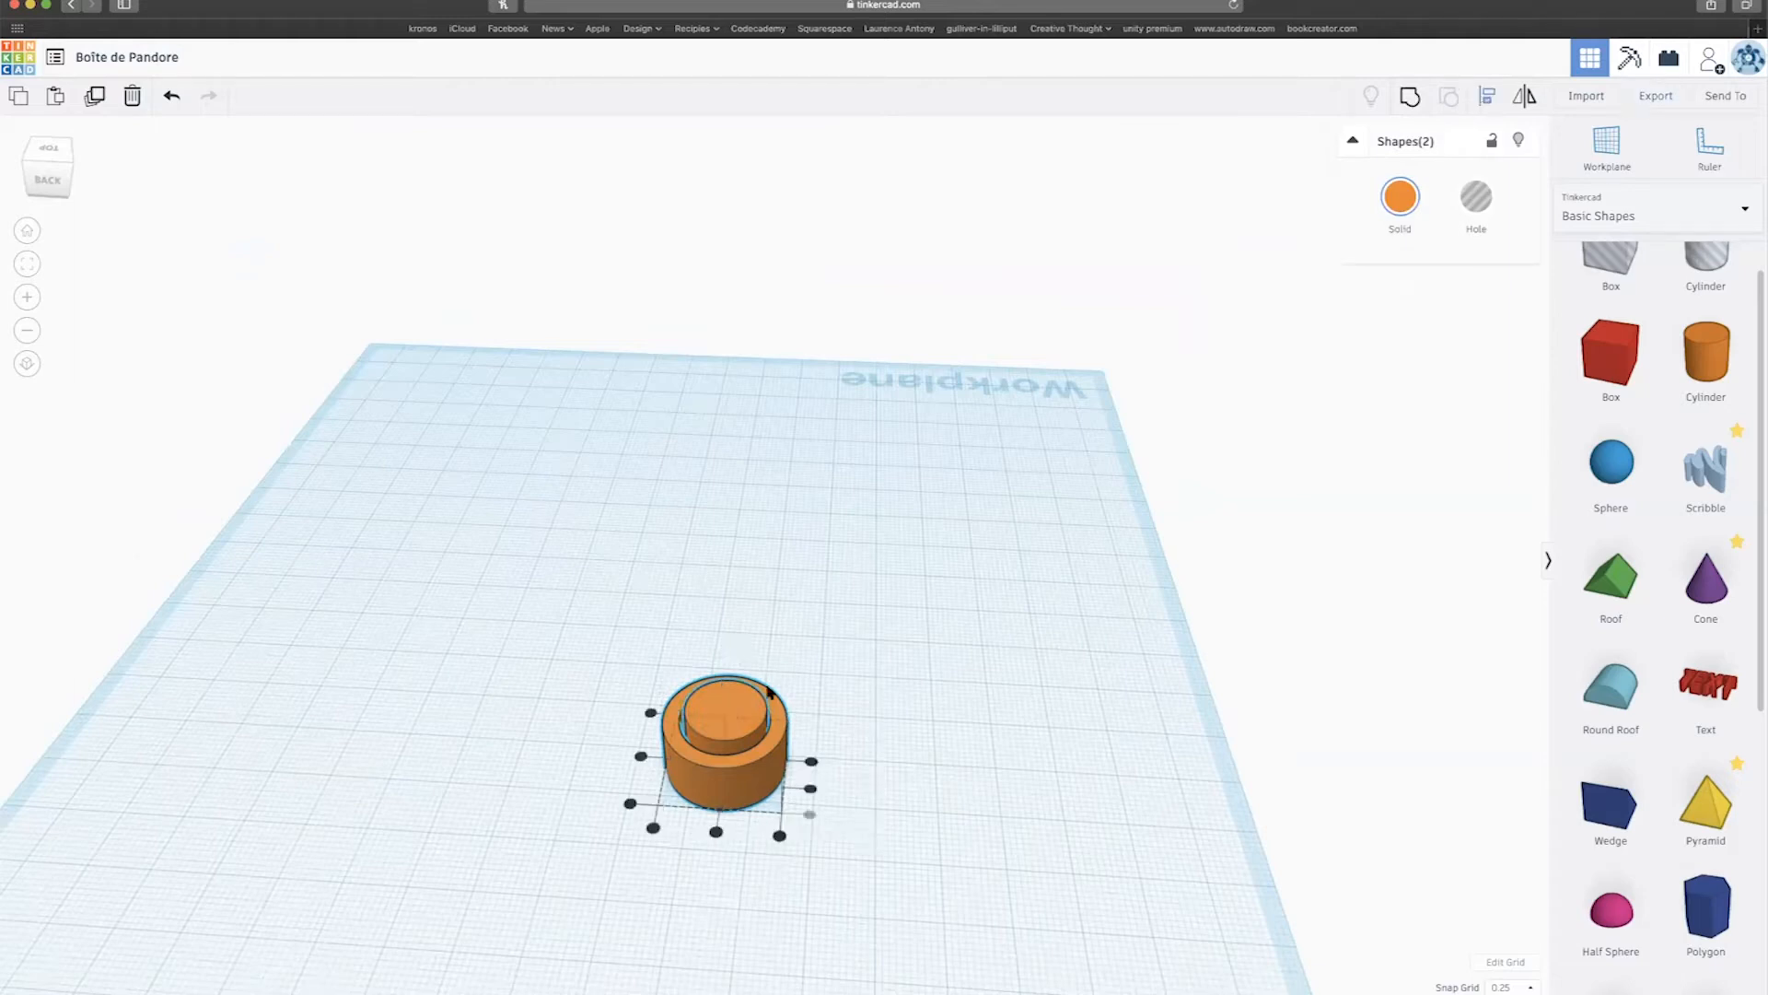
left_click(717, 832)
left_click(641, 756)
left_click(963, 751)
Rotate the pair 90° onto its side, shift it left, and scale it to about 11 mm tall.
left_click_drag(612, 635, 920, 898)
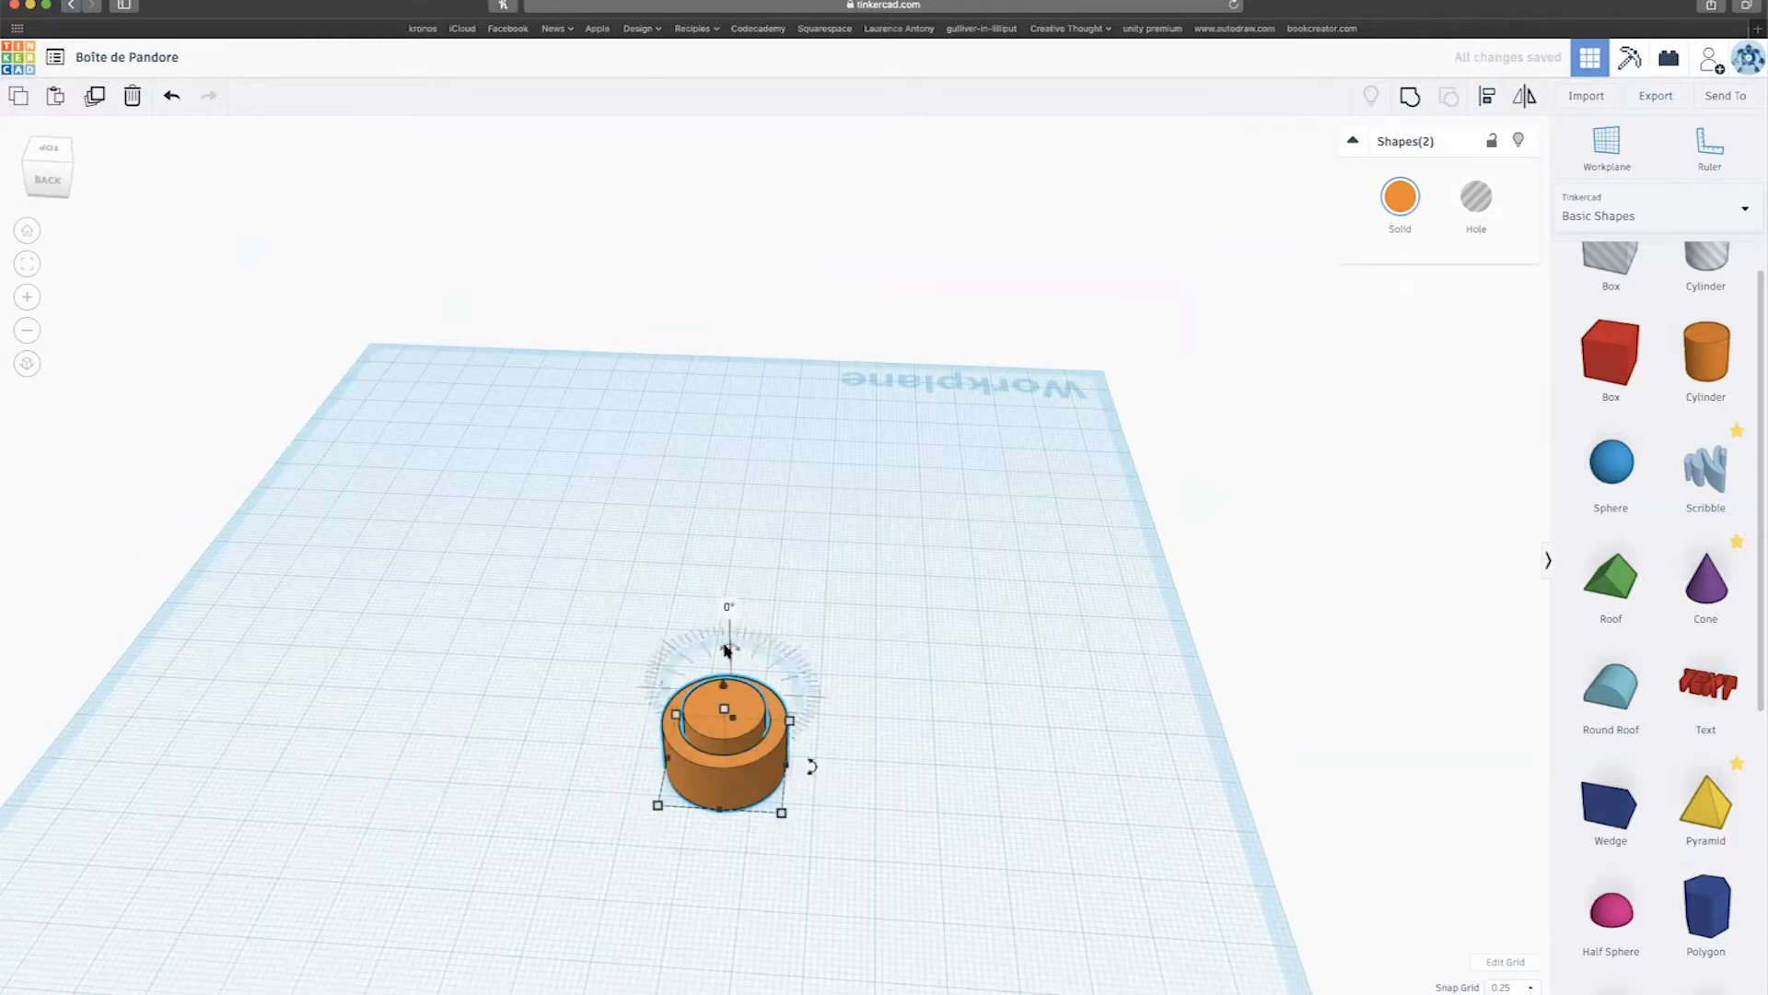
left_click_drag(729, 647, 328, 725)
scroll(424, 686, "down", 3)
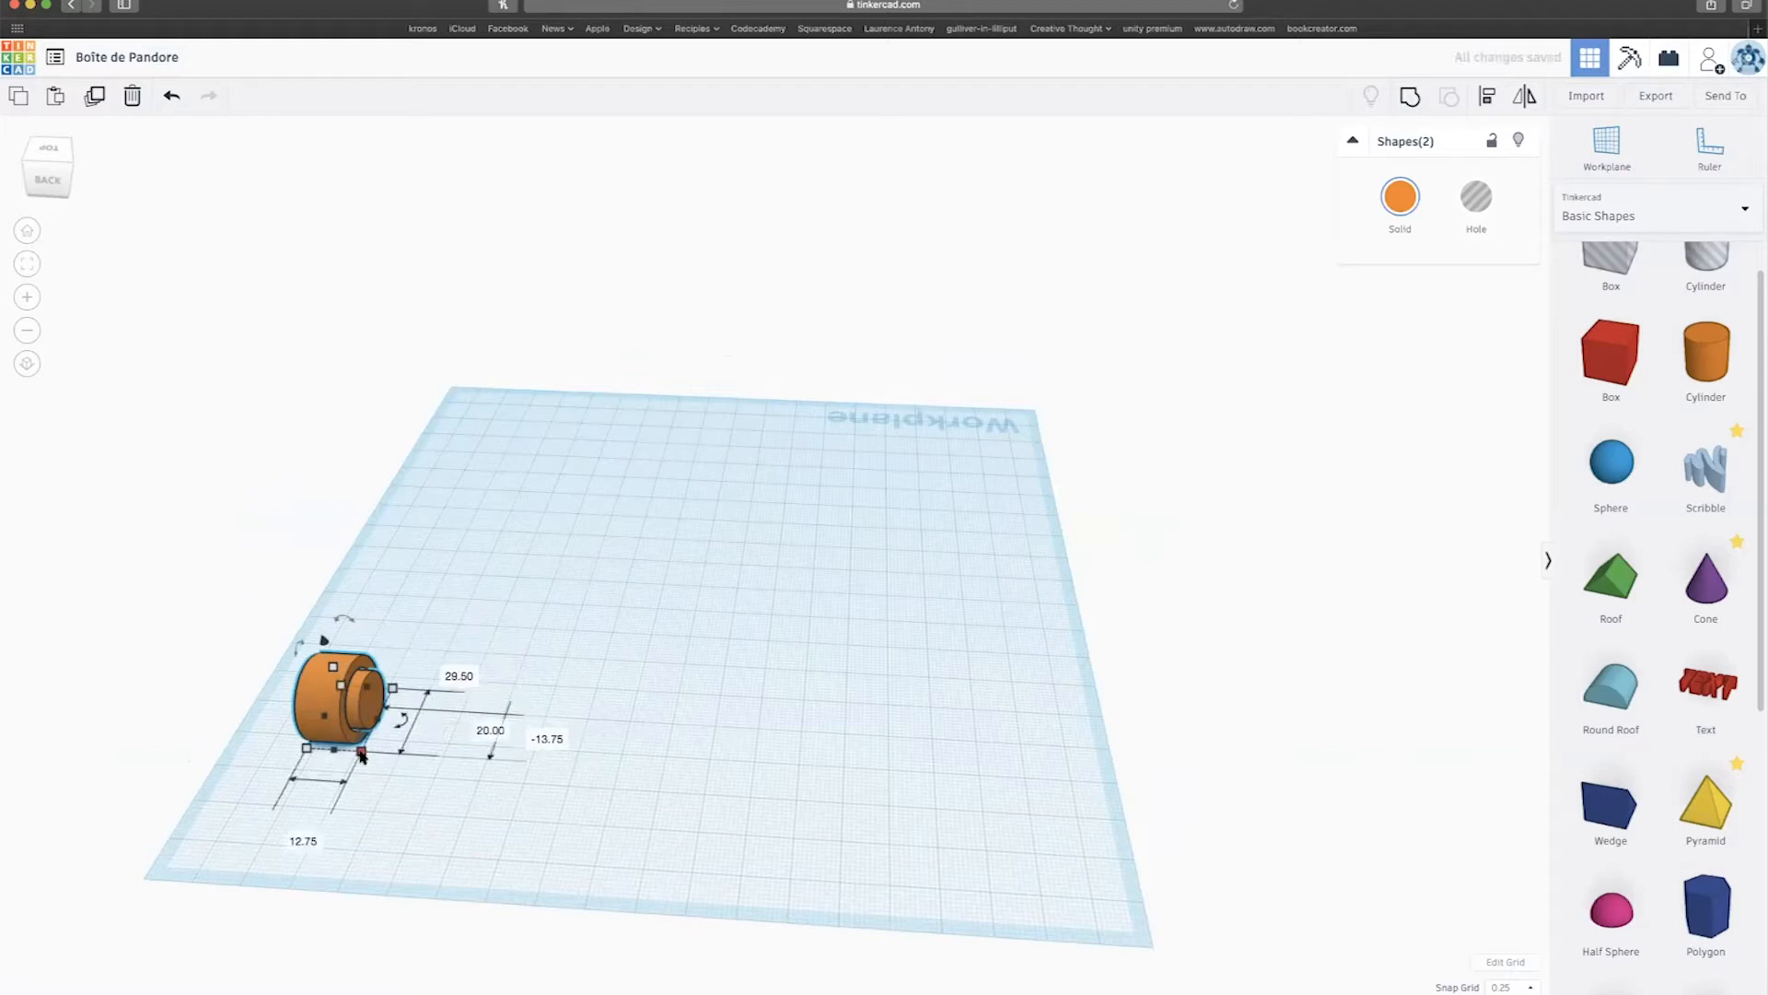
left_click_drag(362, 754, 350, 723)
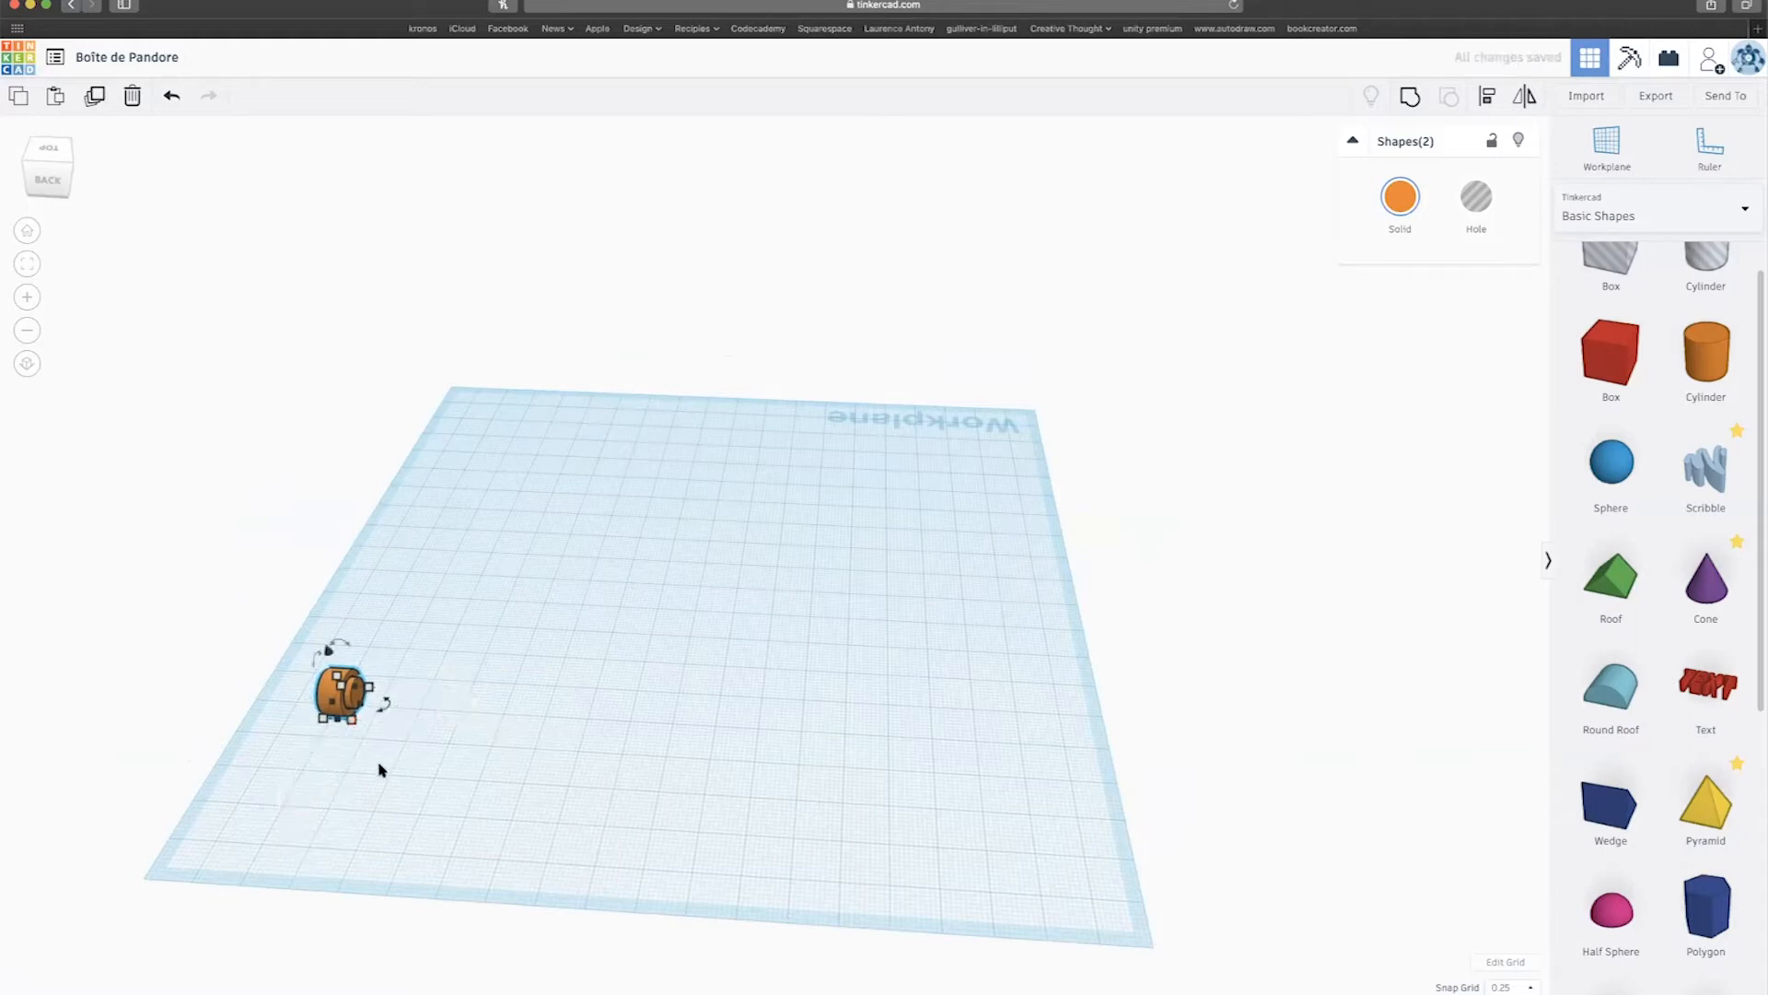
right_click_drag(383, 755, 582, 724)
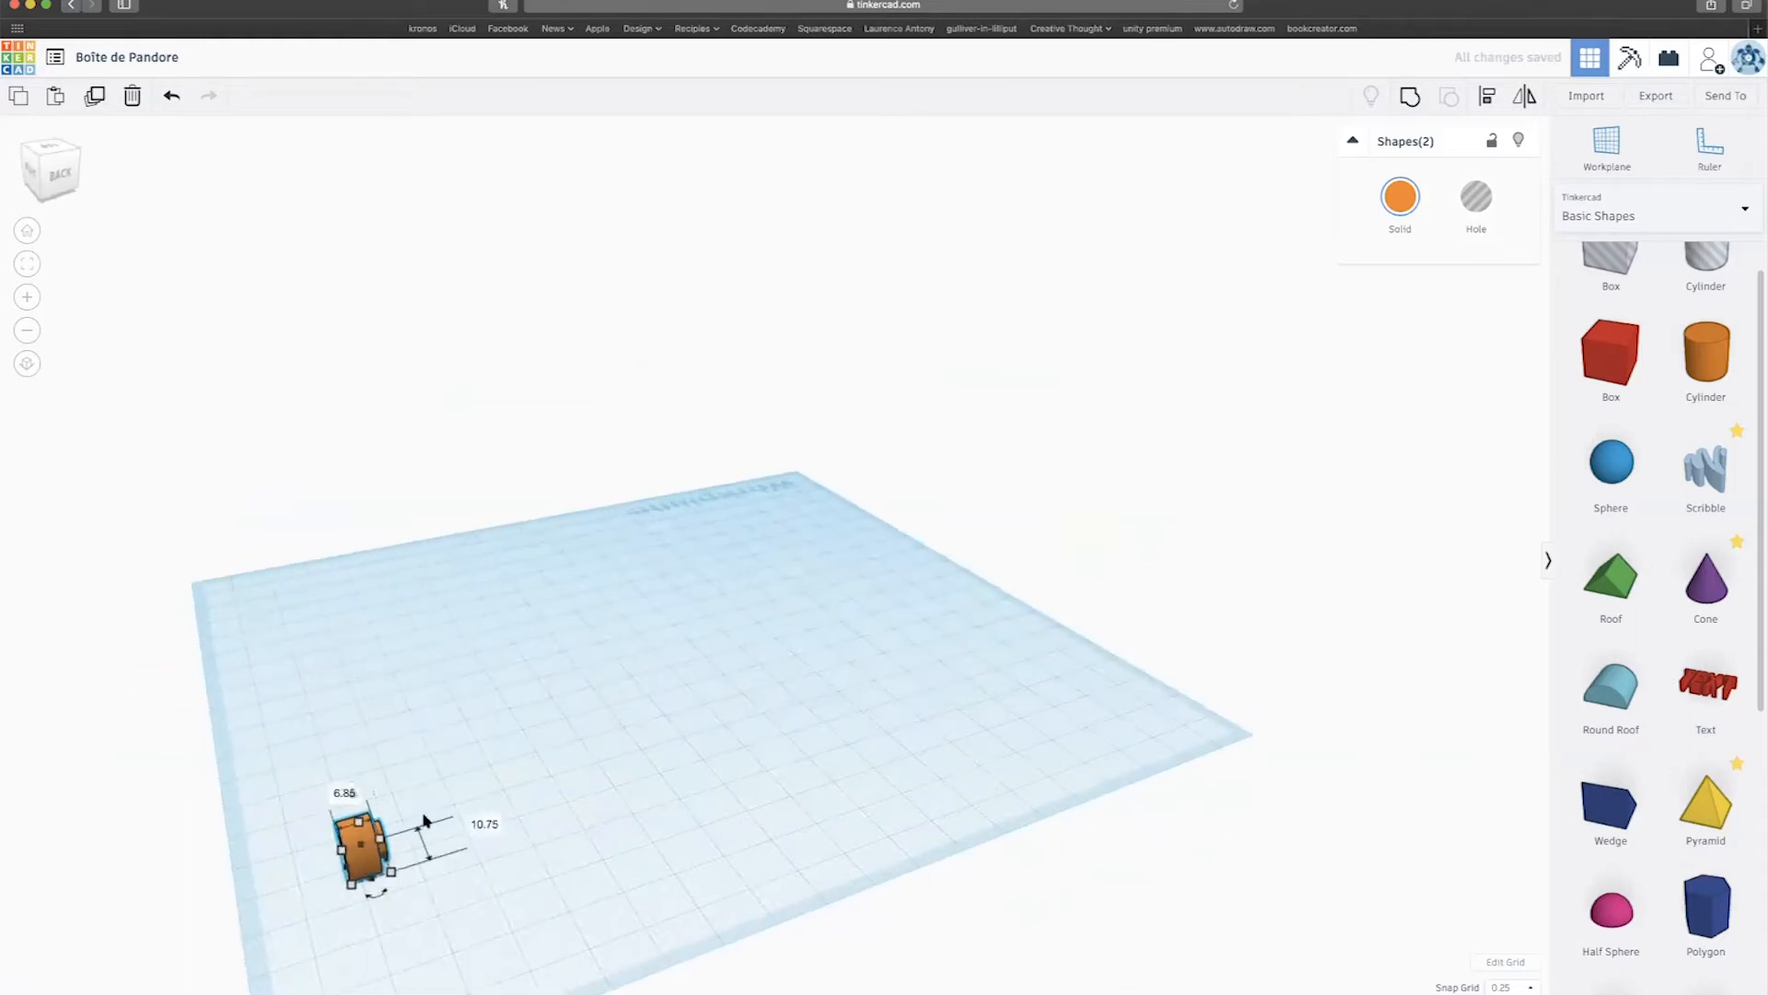
scroll(308, 774, "up", 3)
middle_click_drag(319, 773, 677, 521)
right_click_drag(497, 675, 245, 604)
scroll(437, 642, "up", 1)
scroll(405, 637, "down", 3)
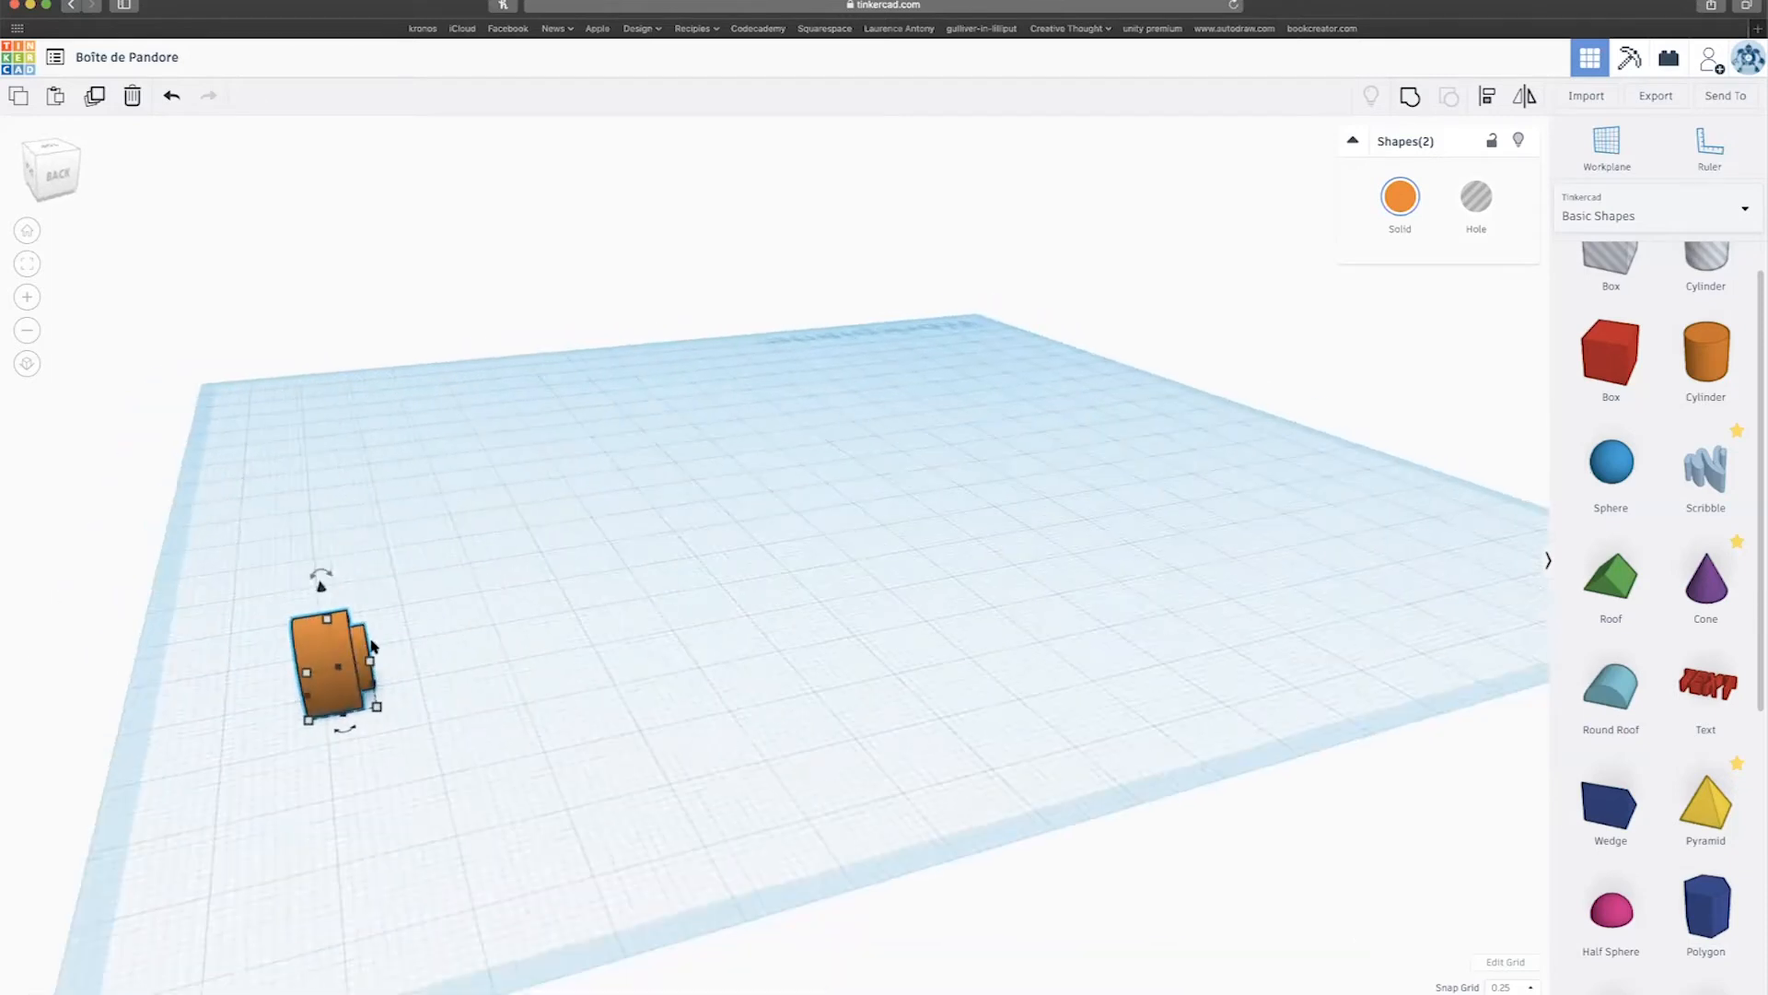
Select the inner cylinder alone, widen it to about 12.60 and set its length to 14.
left_click(382, 632)
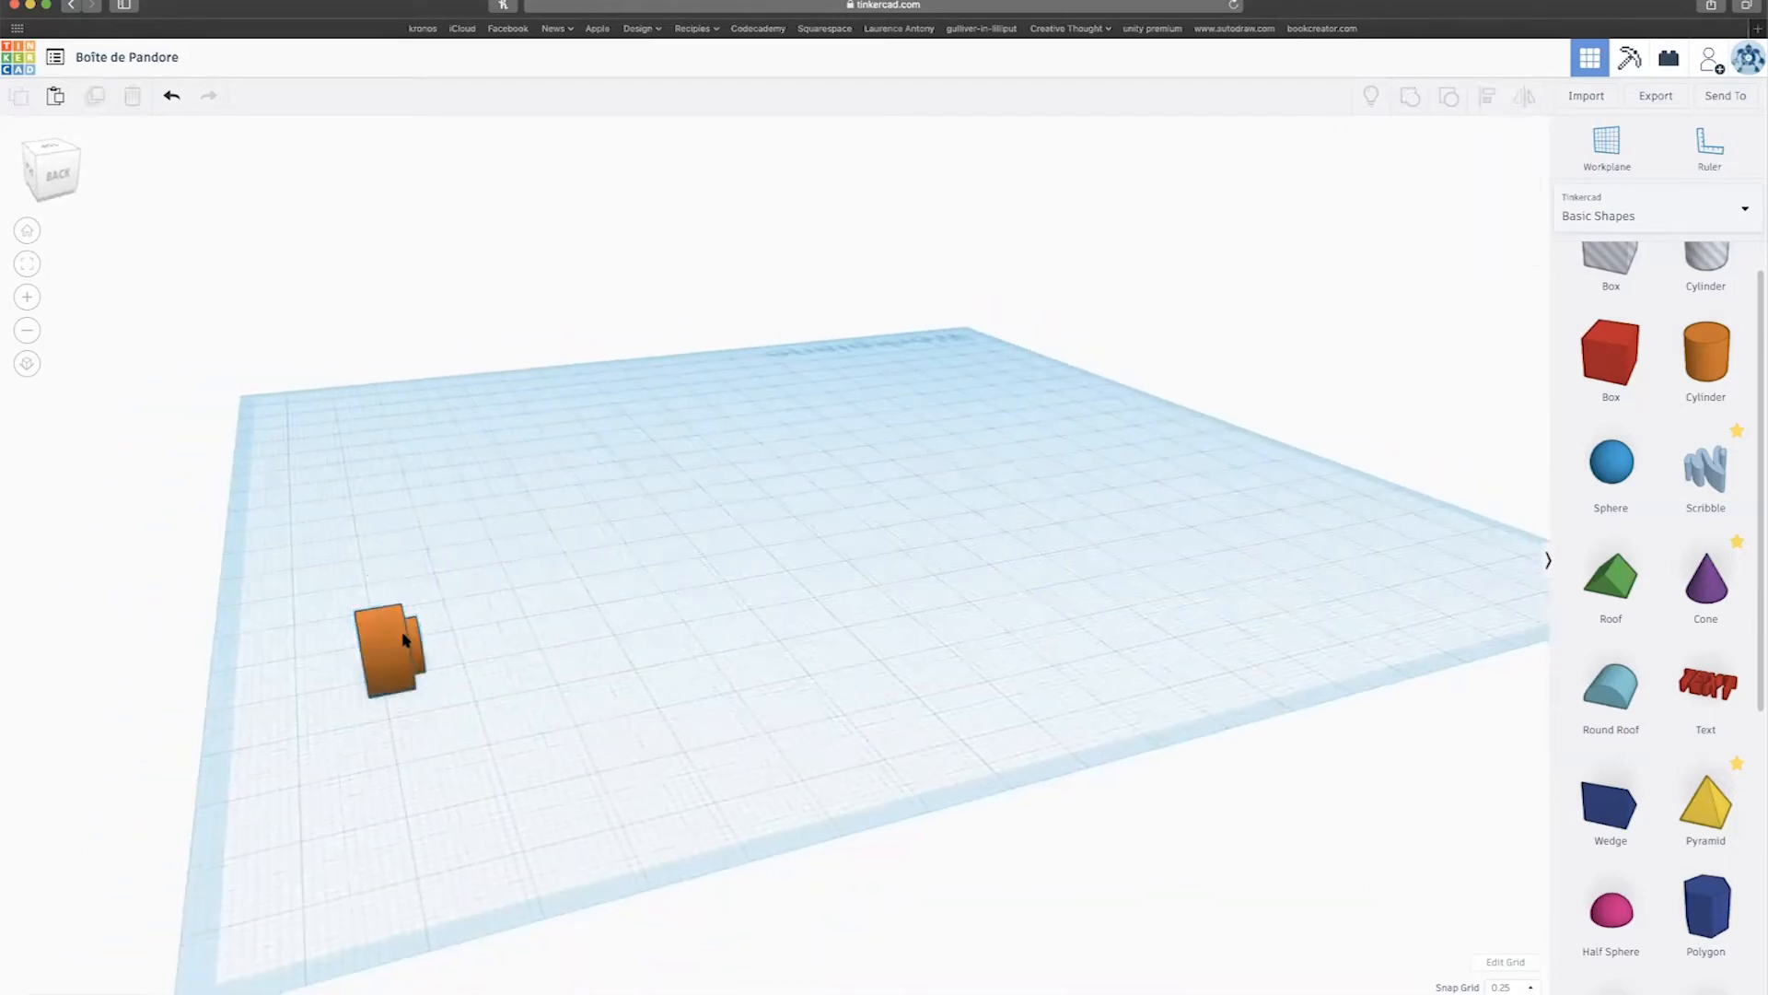
left_click(404, 635)
left_click(413, 634)
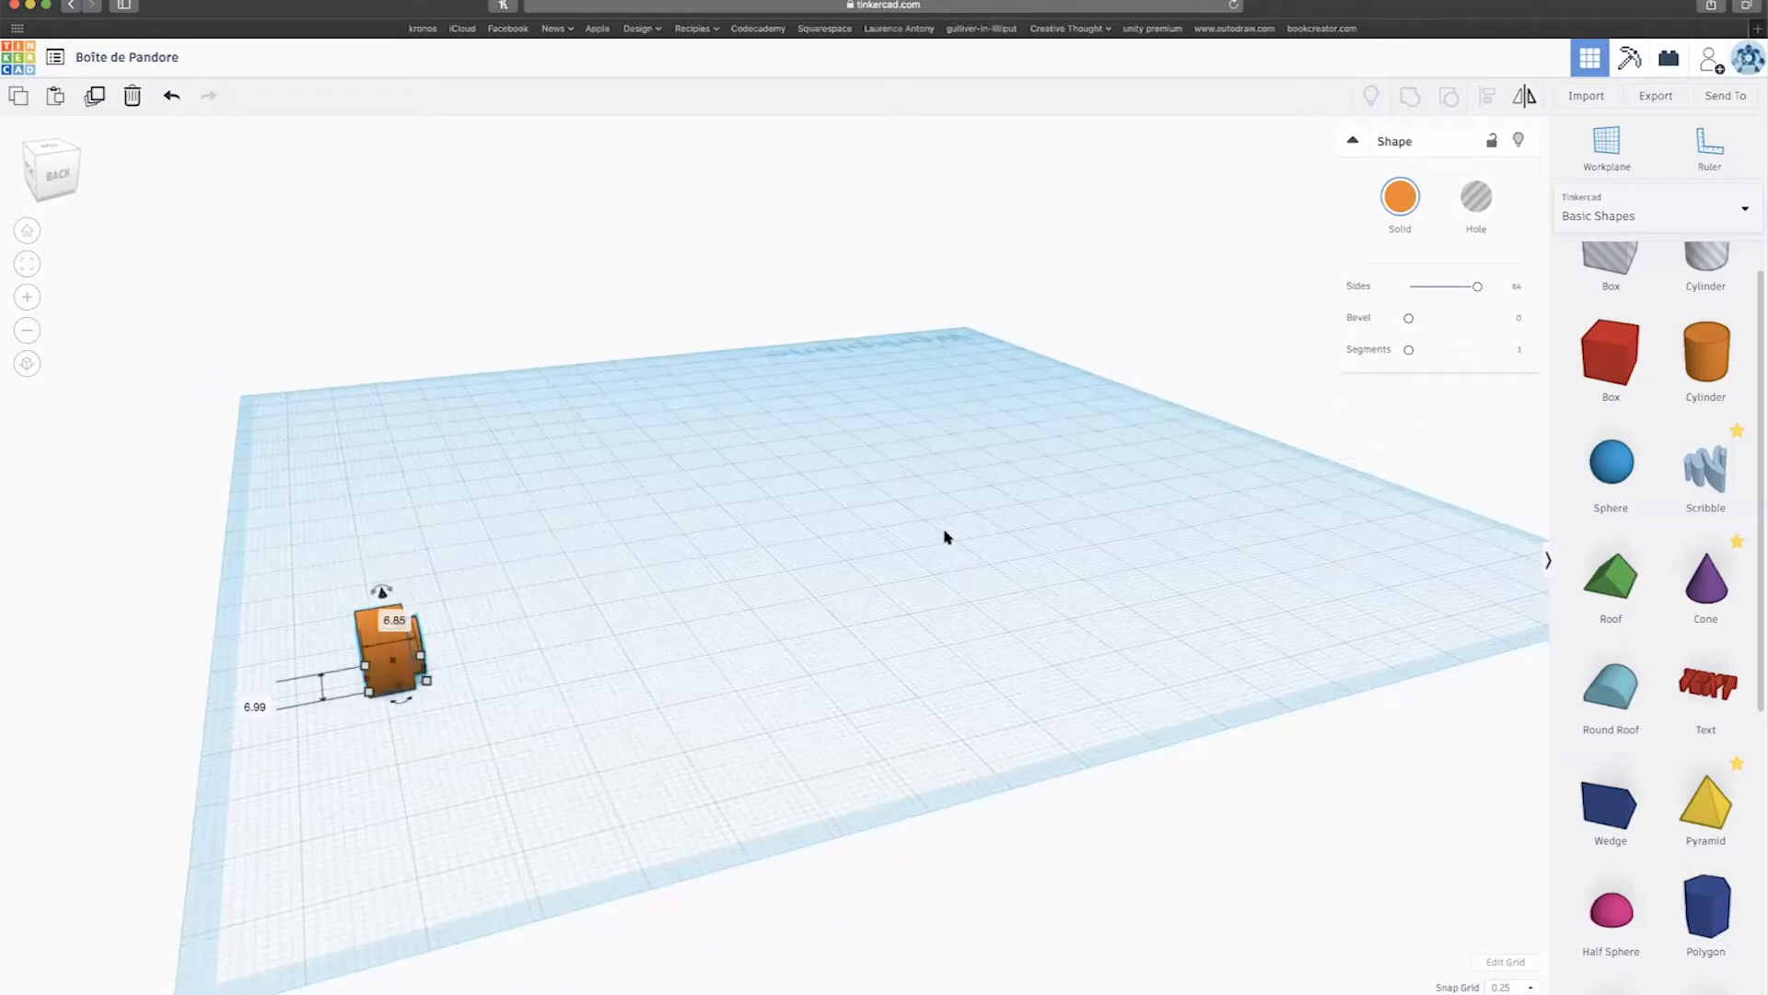
left_click_drag(367, 686, 308, 691)
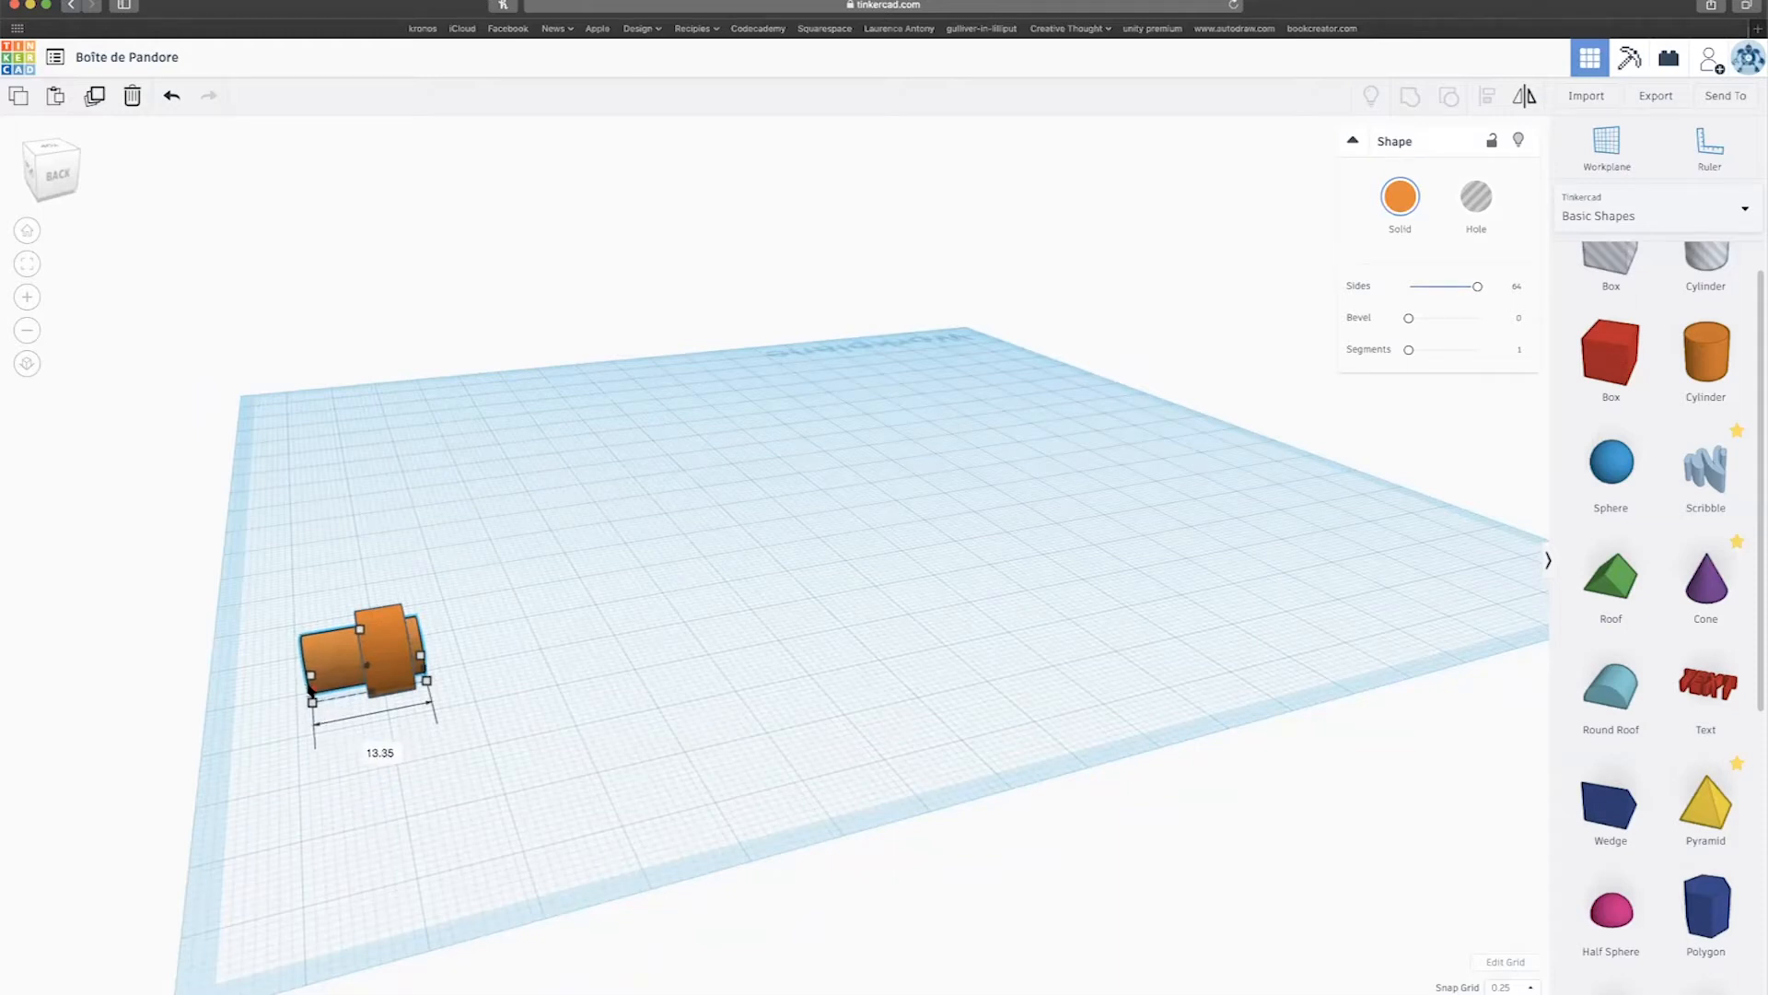
left_click(376, 751)
type("14")
key("Return")
Change the Snap Grid to 1.0 mm.
scroll(1448, 900, "down", 3)
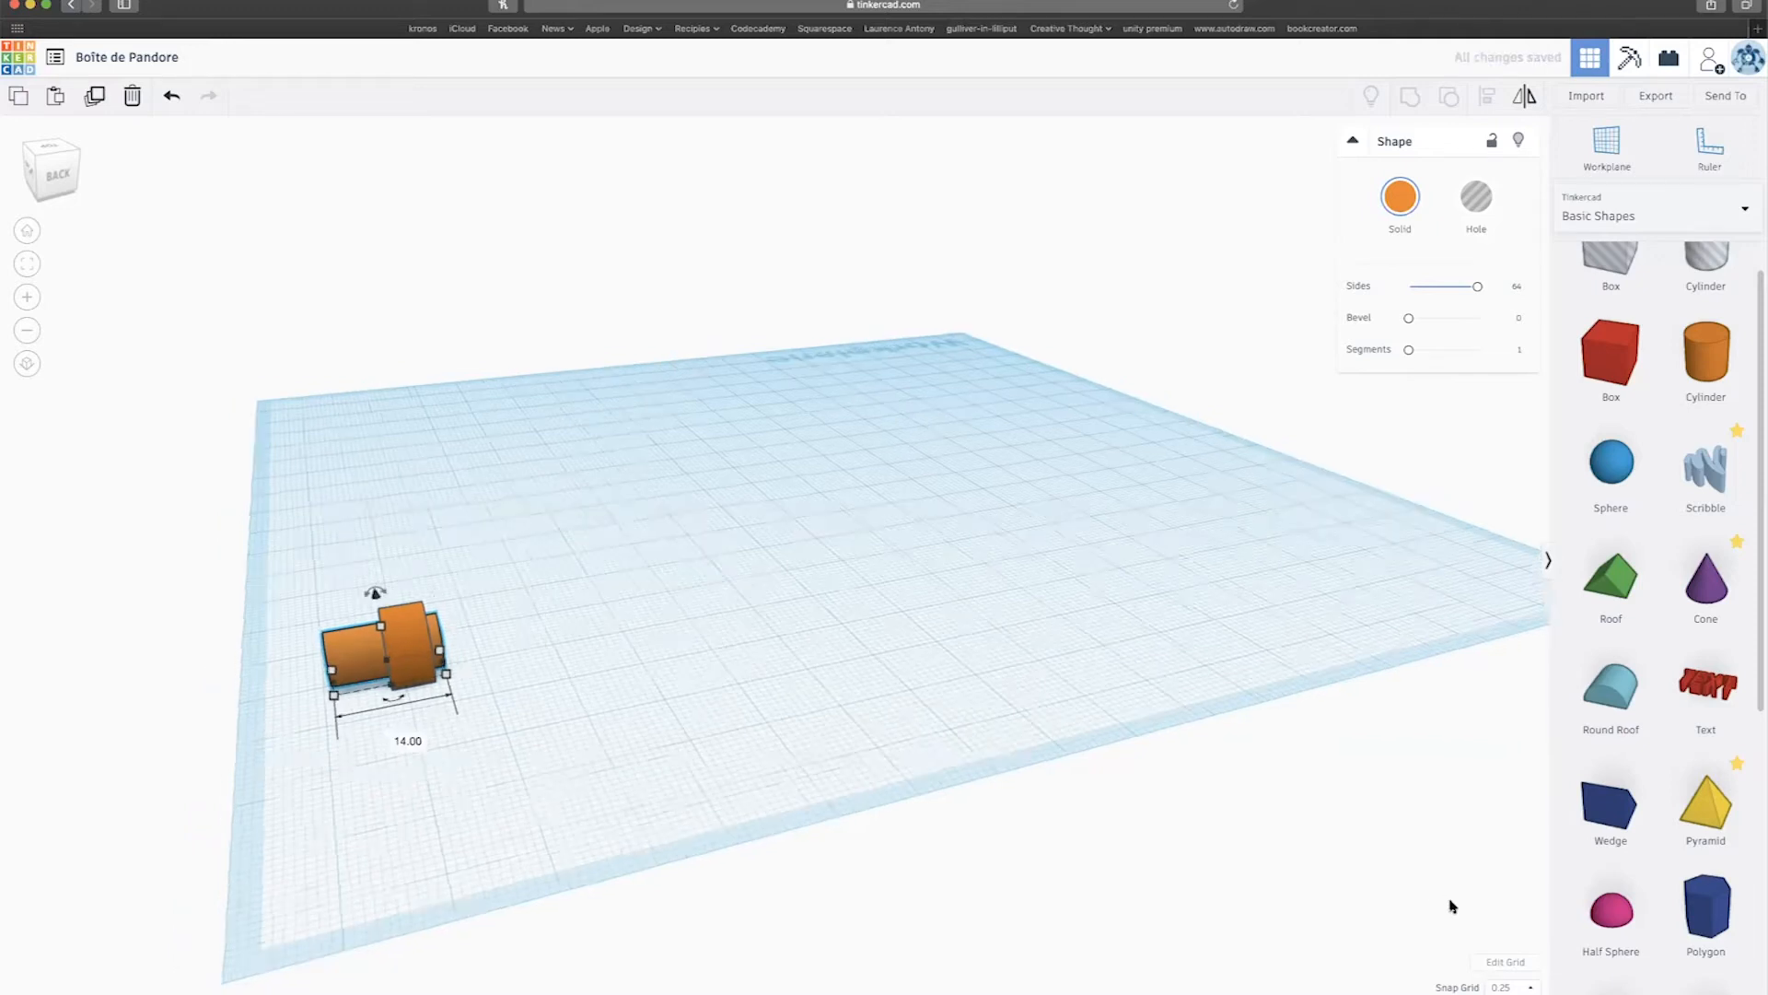
left_click(1506, 986)
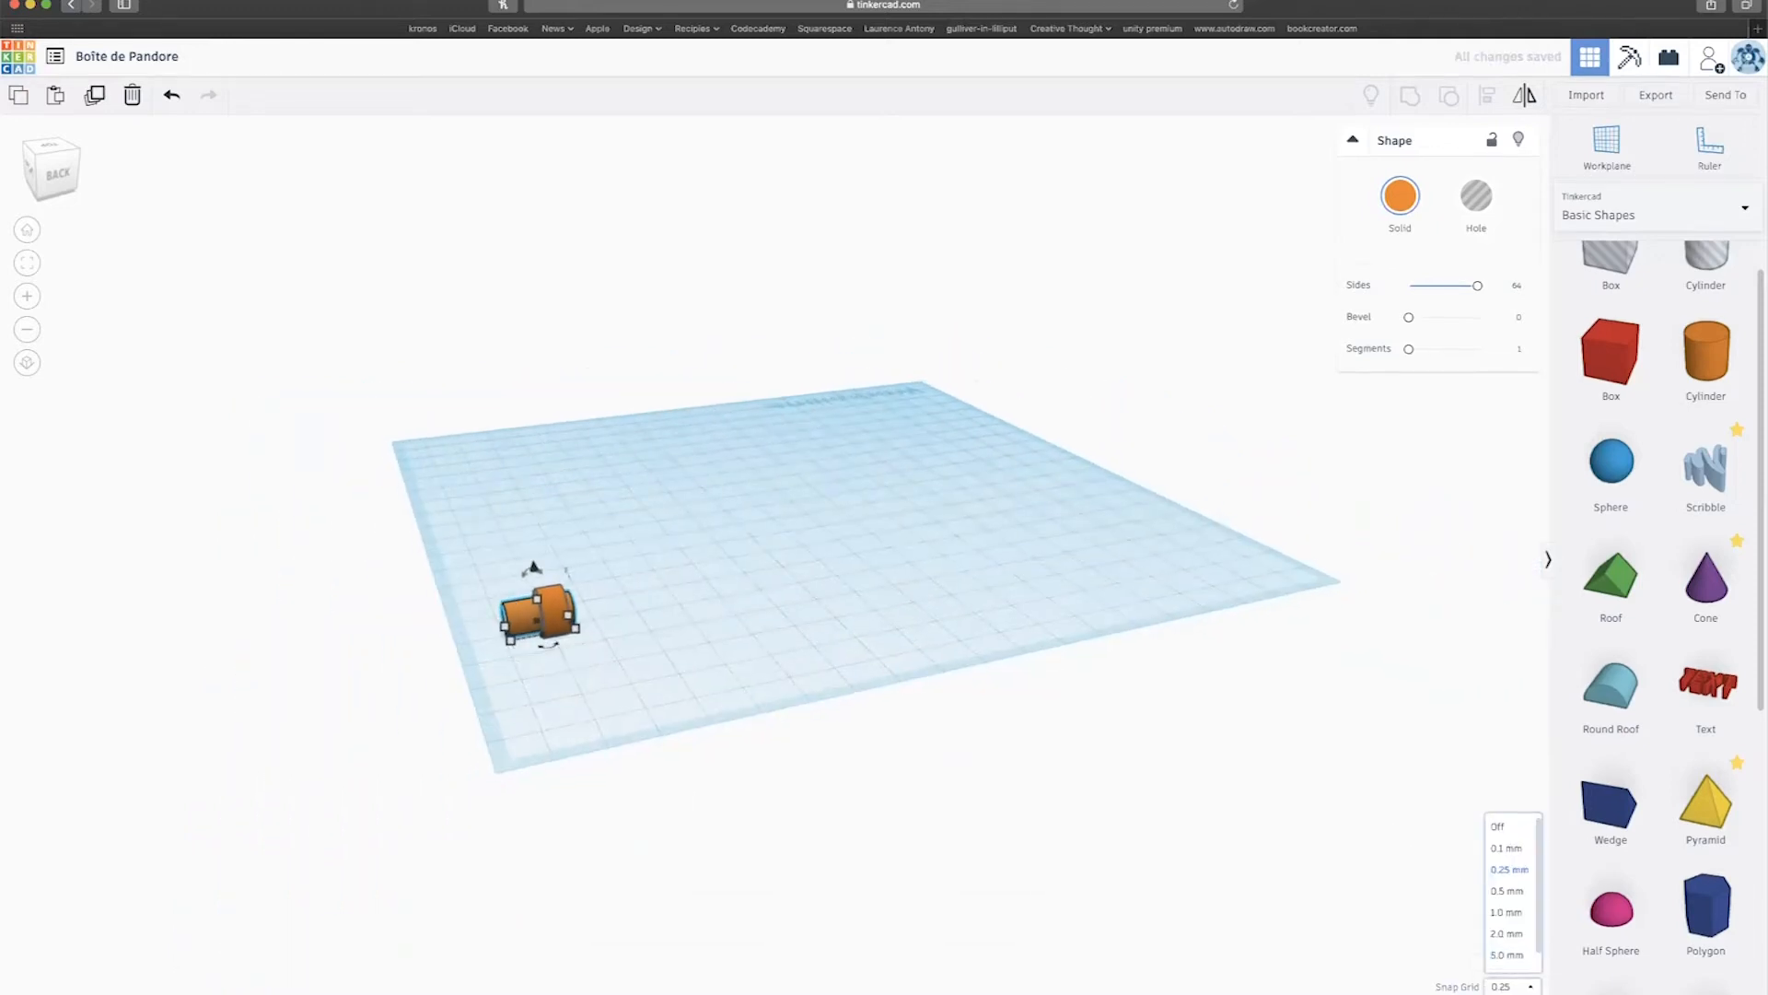
left_click(1508, 911)
scroll(558, 668, "up", 5)
Stretch the inner cylinder into a 132.90 mm rod.
middle_click_drag(543, 632, 873, 675)
right_click_drag(873, 675, 607, 711)
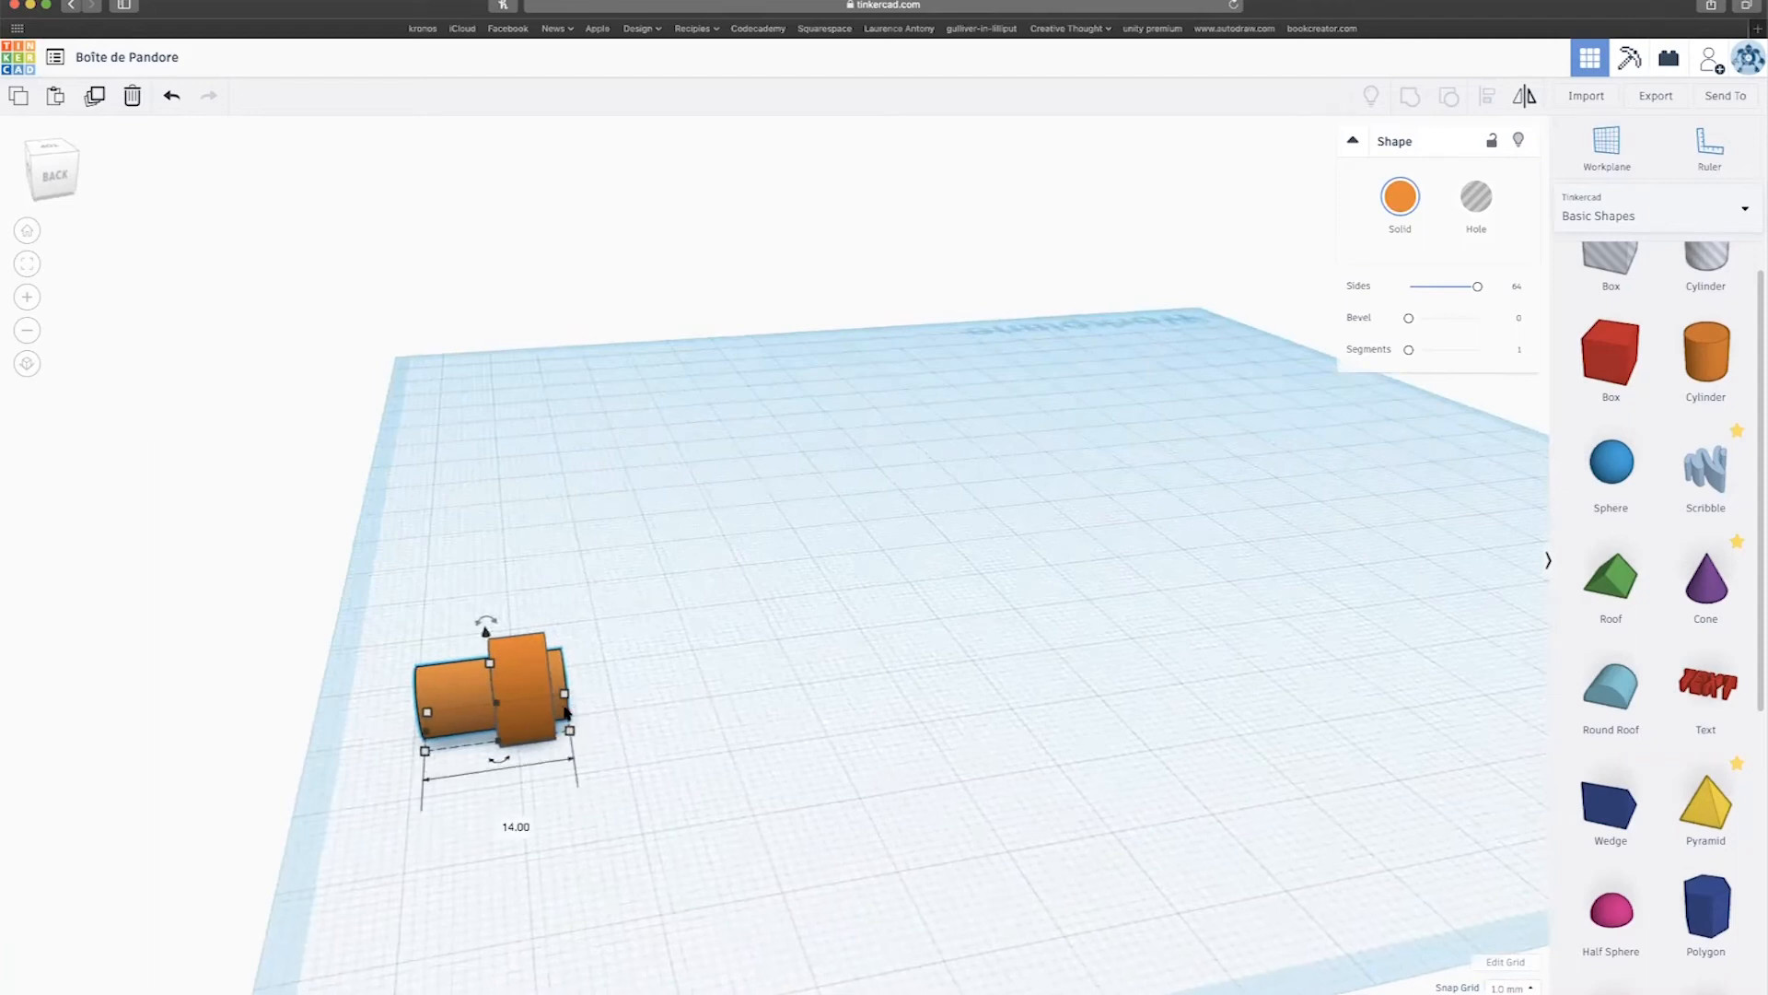
left_click_drag(567, 726, 1558, 606)
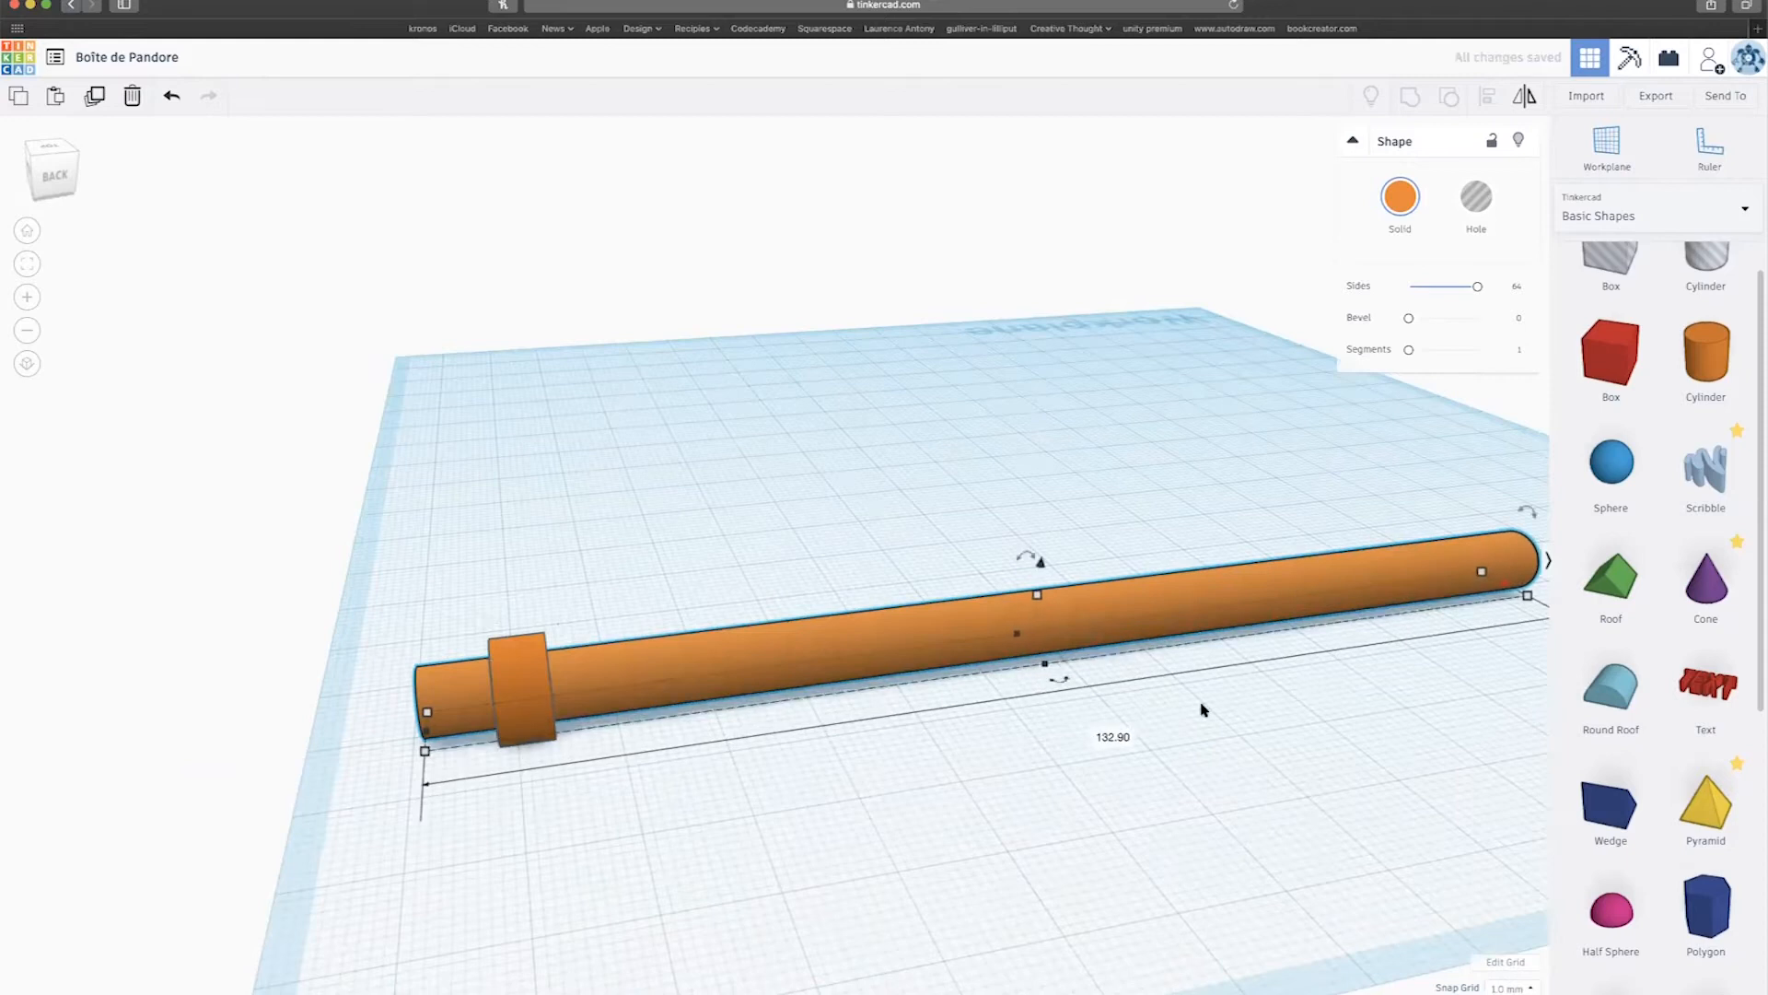
scroll(1160, 713, "down", 4)
scroll(857, 726, "up", 5)
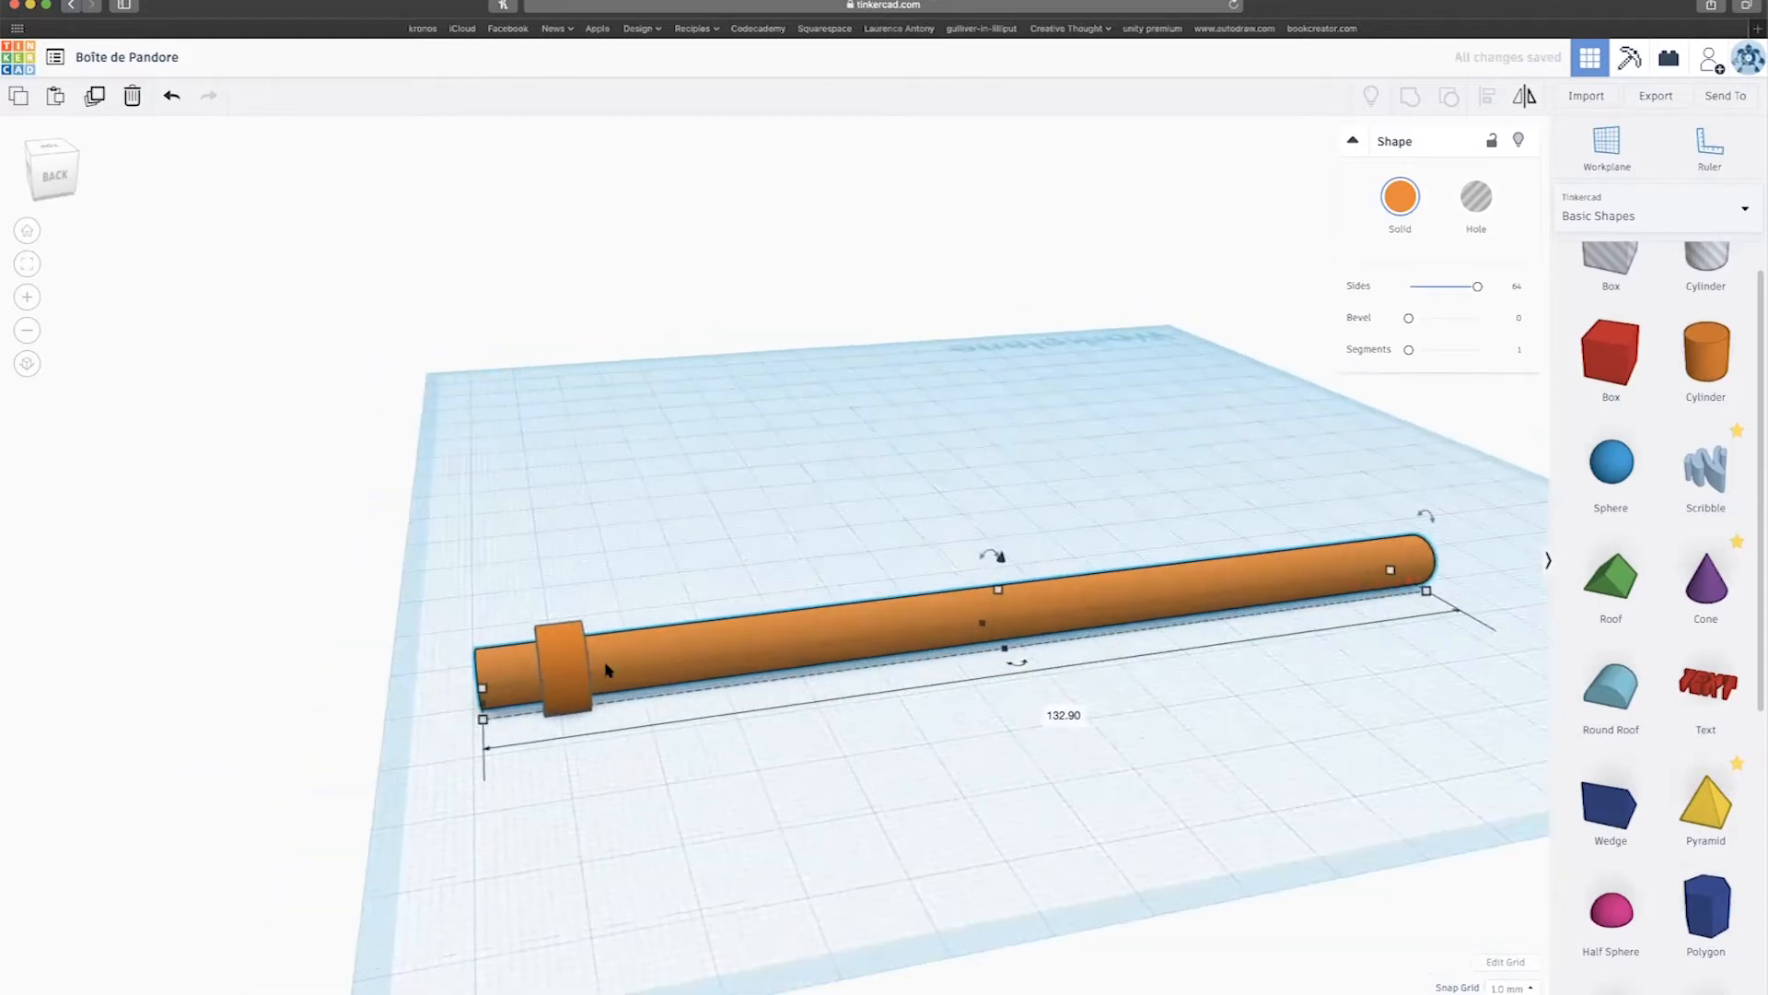
Slide the tube along the rod and shorten the rod to 128.
left_click(565, 654)
scroll(565, 654, "down", 4)
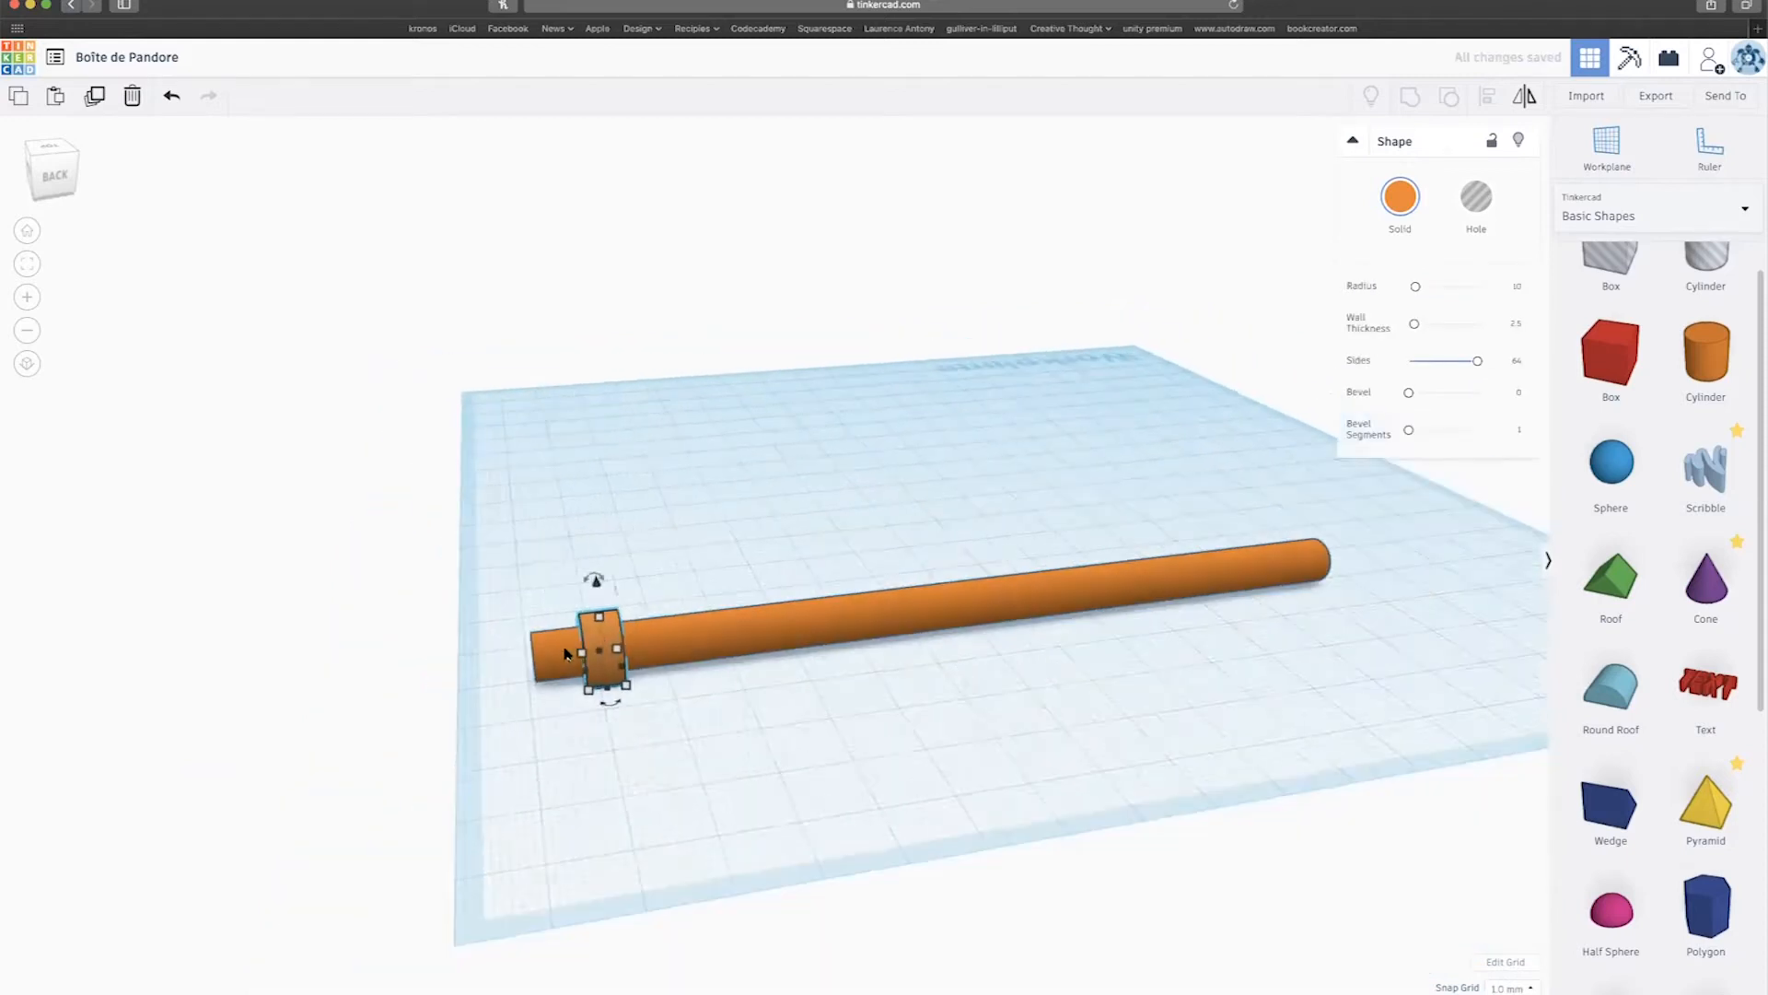
scroll(564, 654, "up", 4)
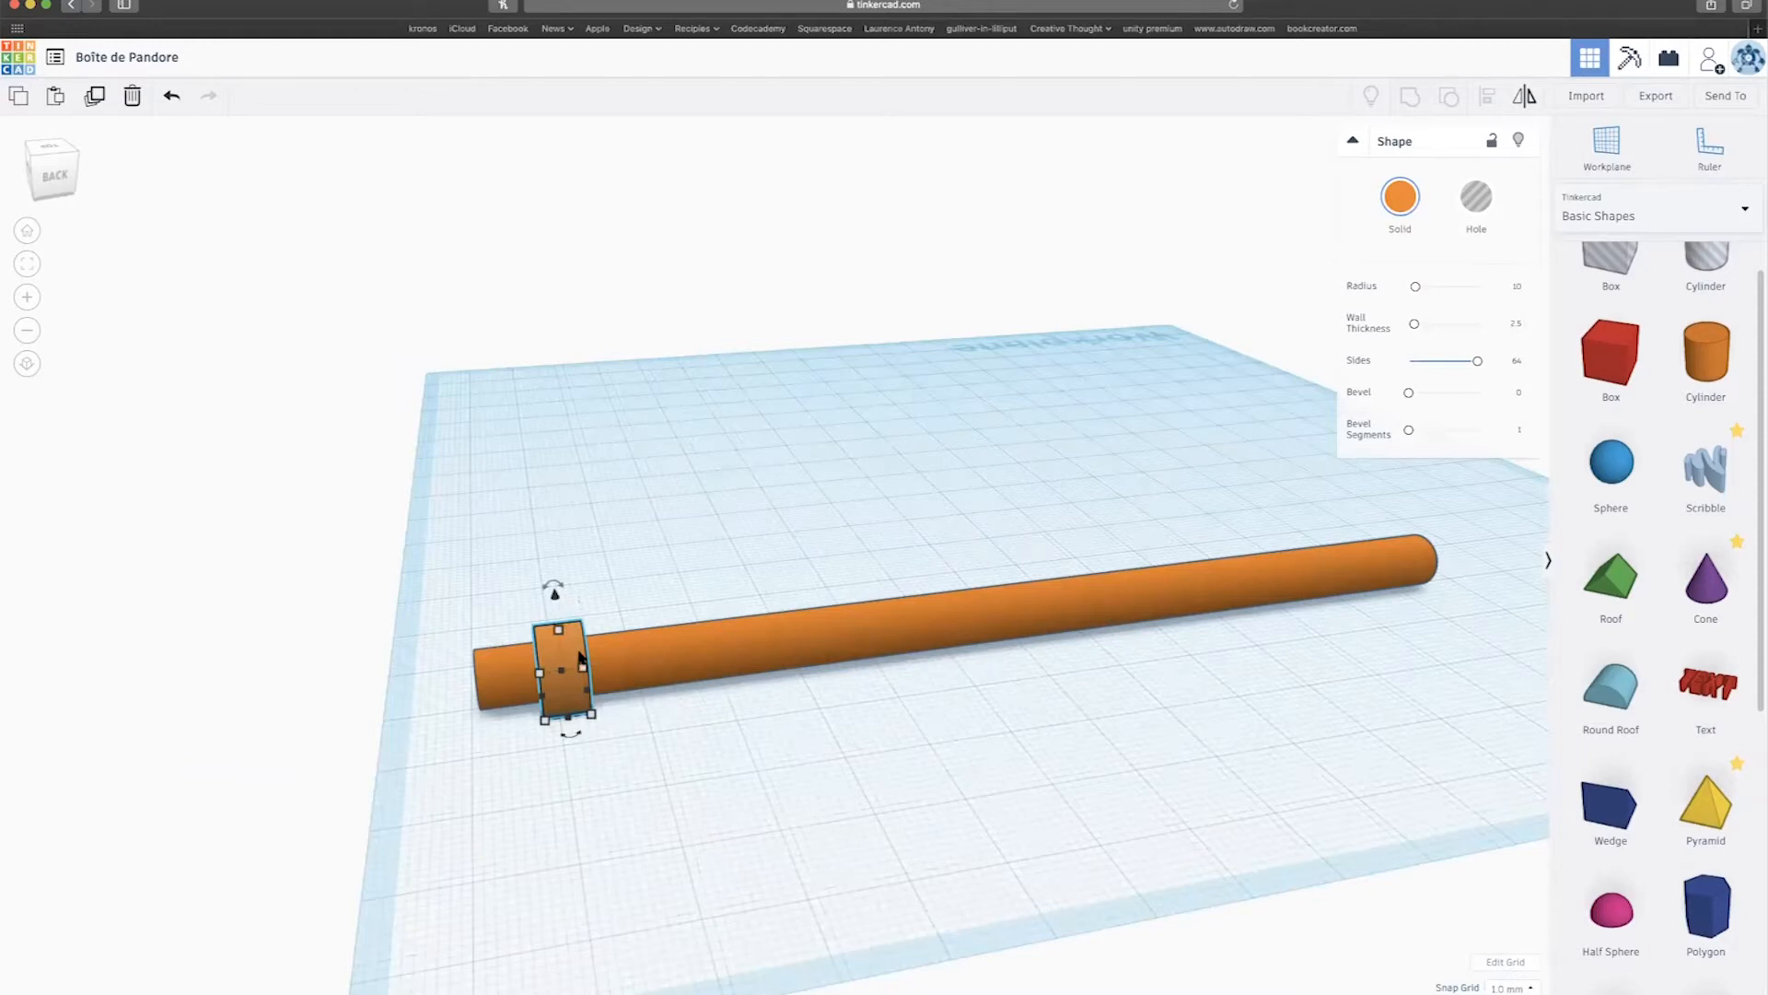
left_click_drag(580, 658, 634, 654)
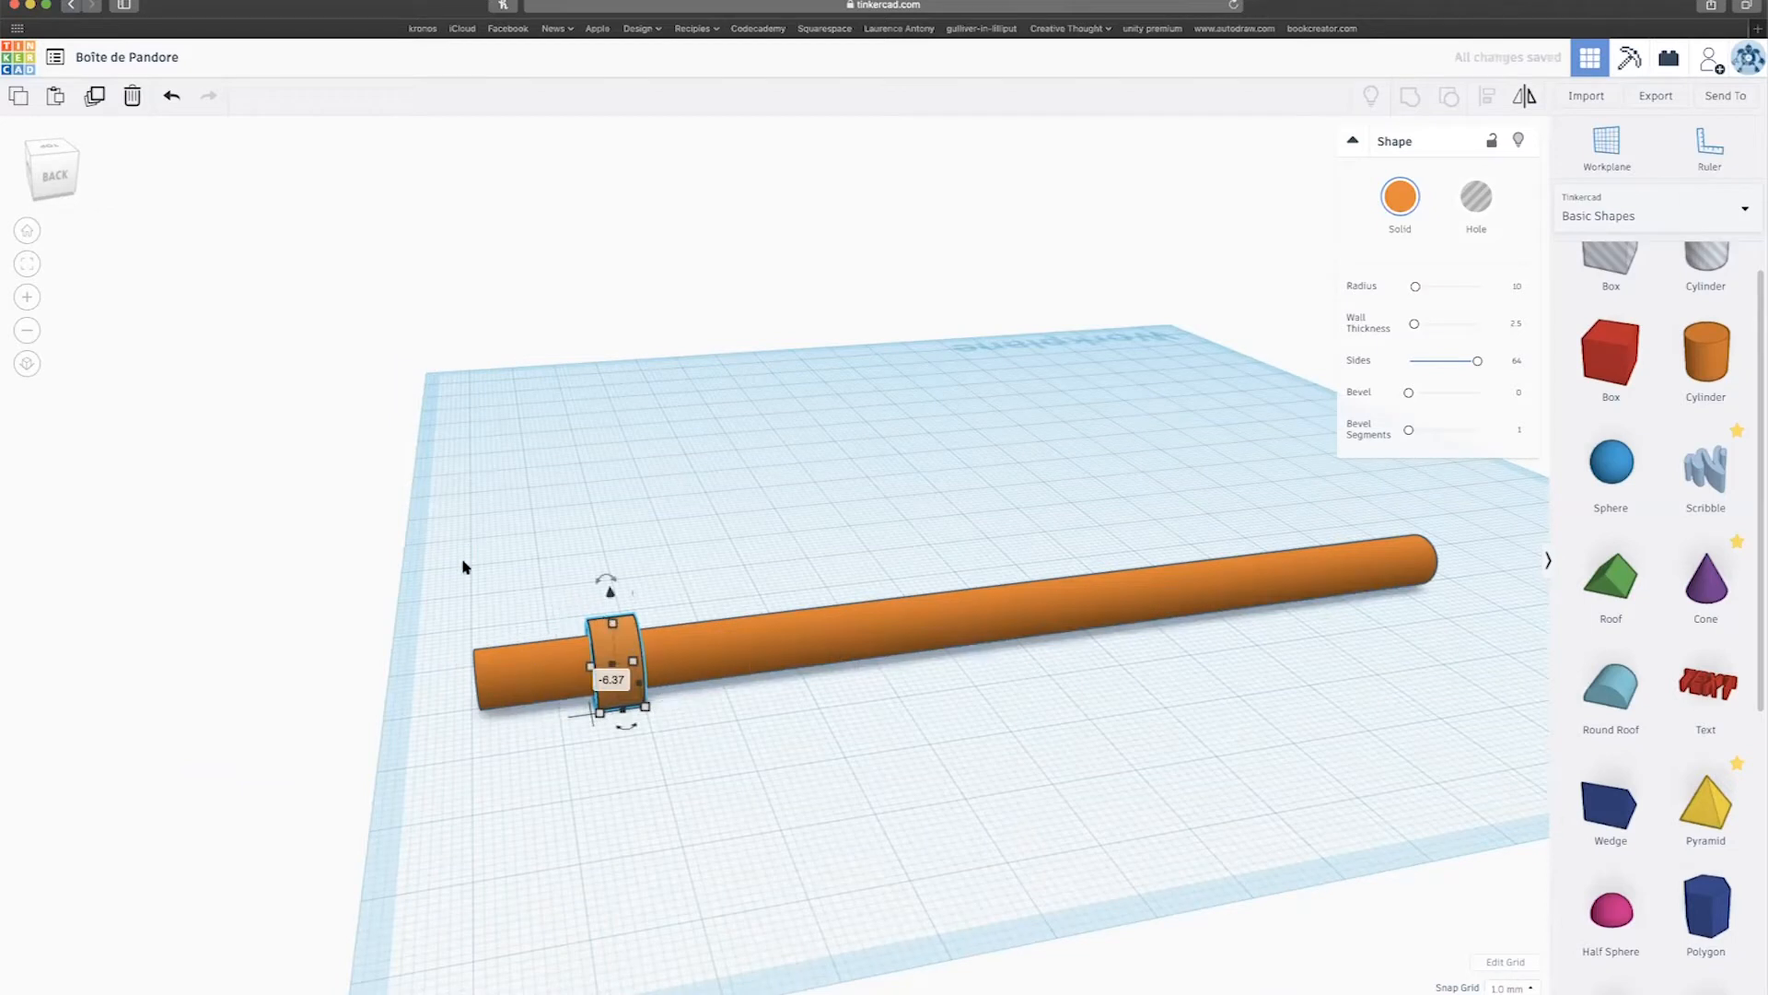
left_click(482, 690)
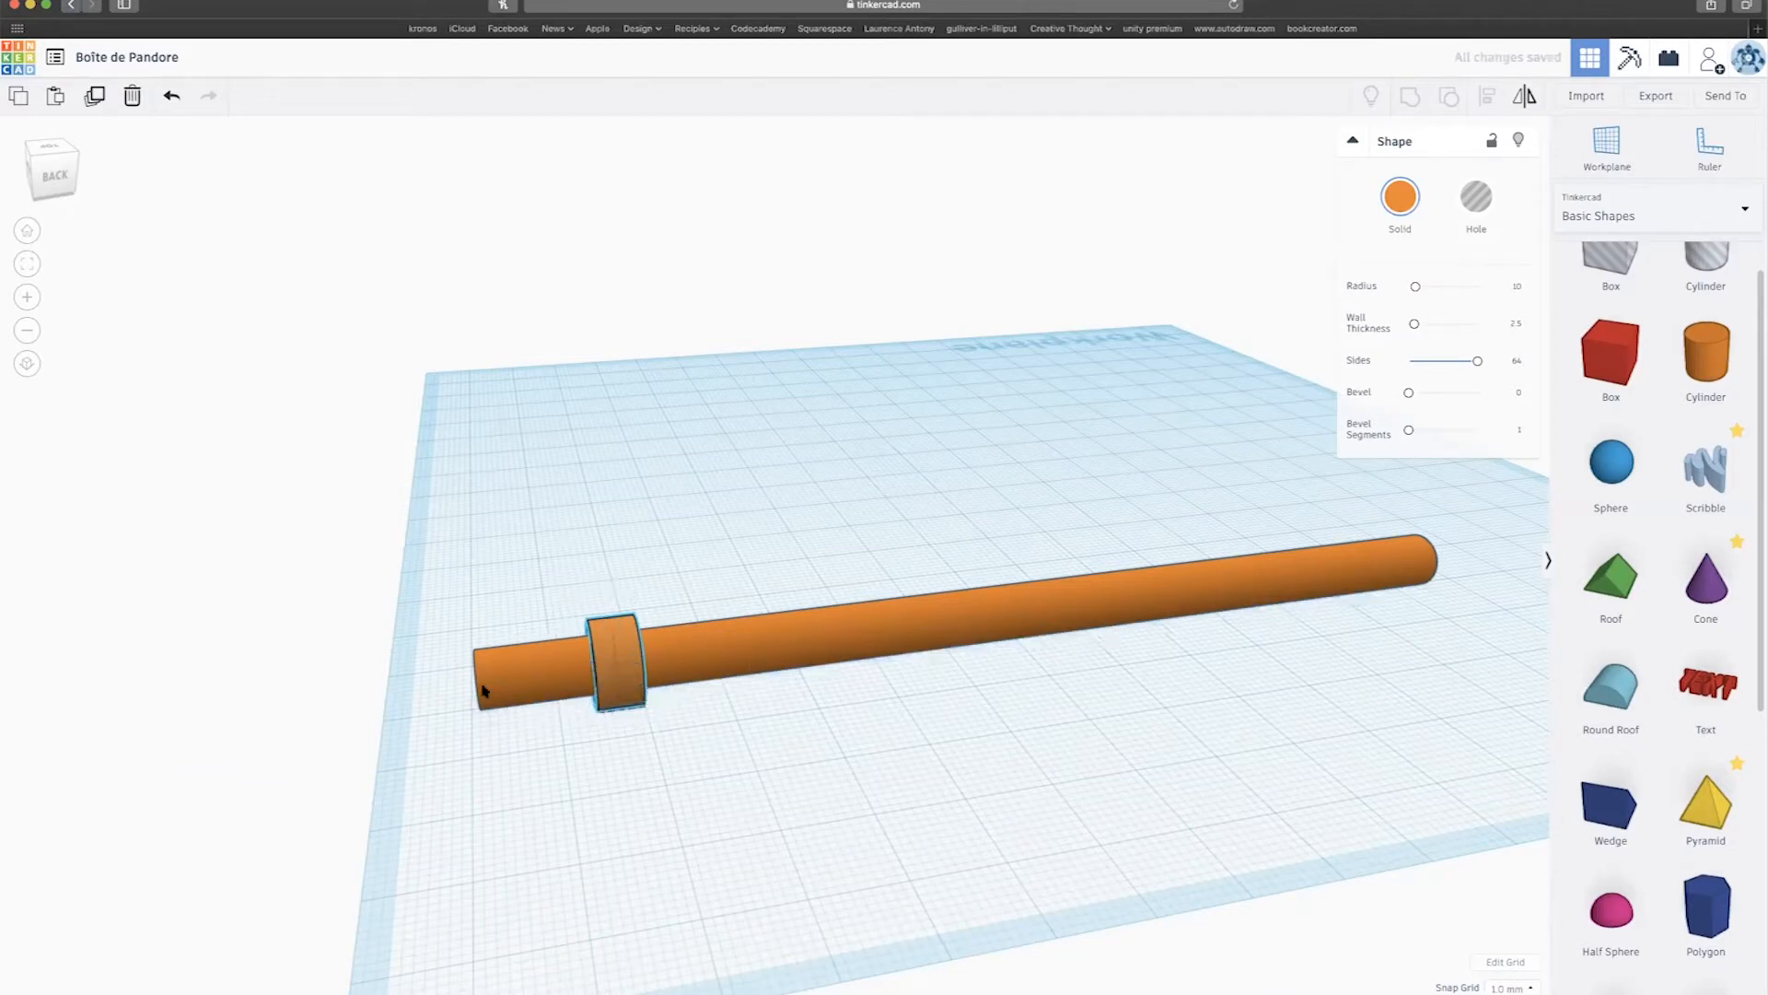
left_click_drag(480, 707, 522, 714)
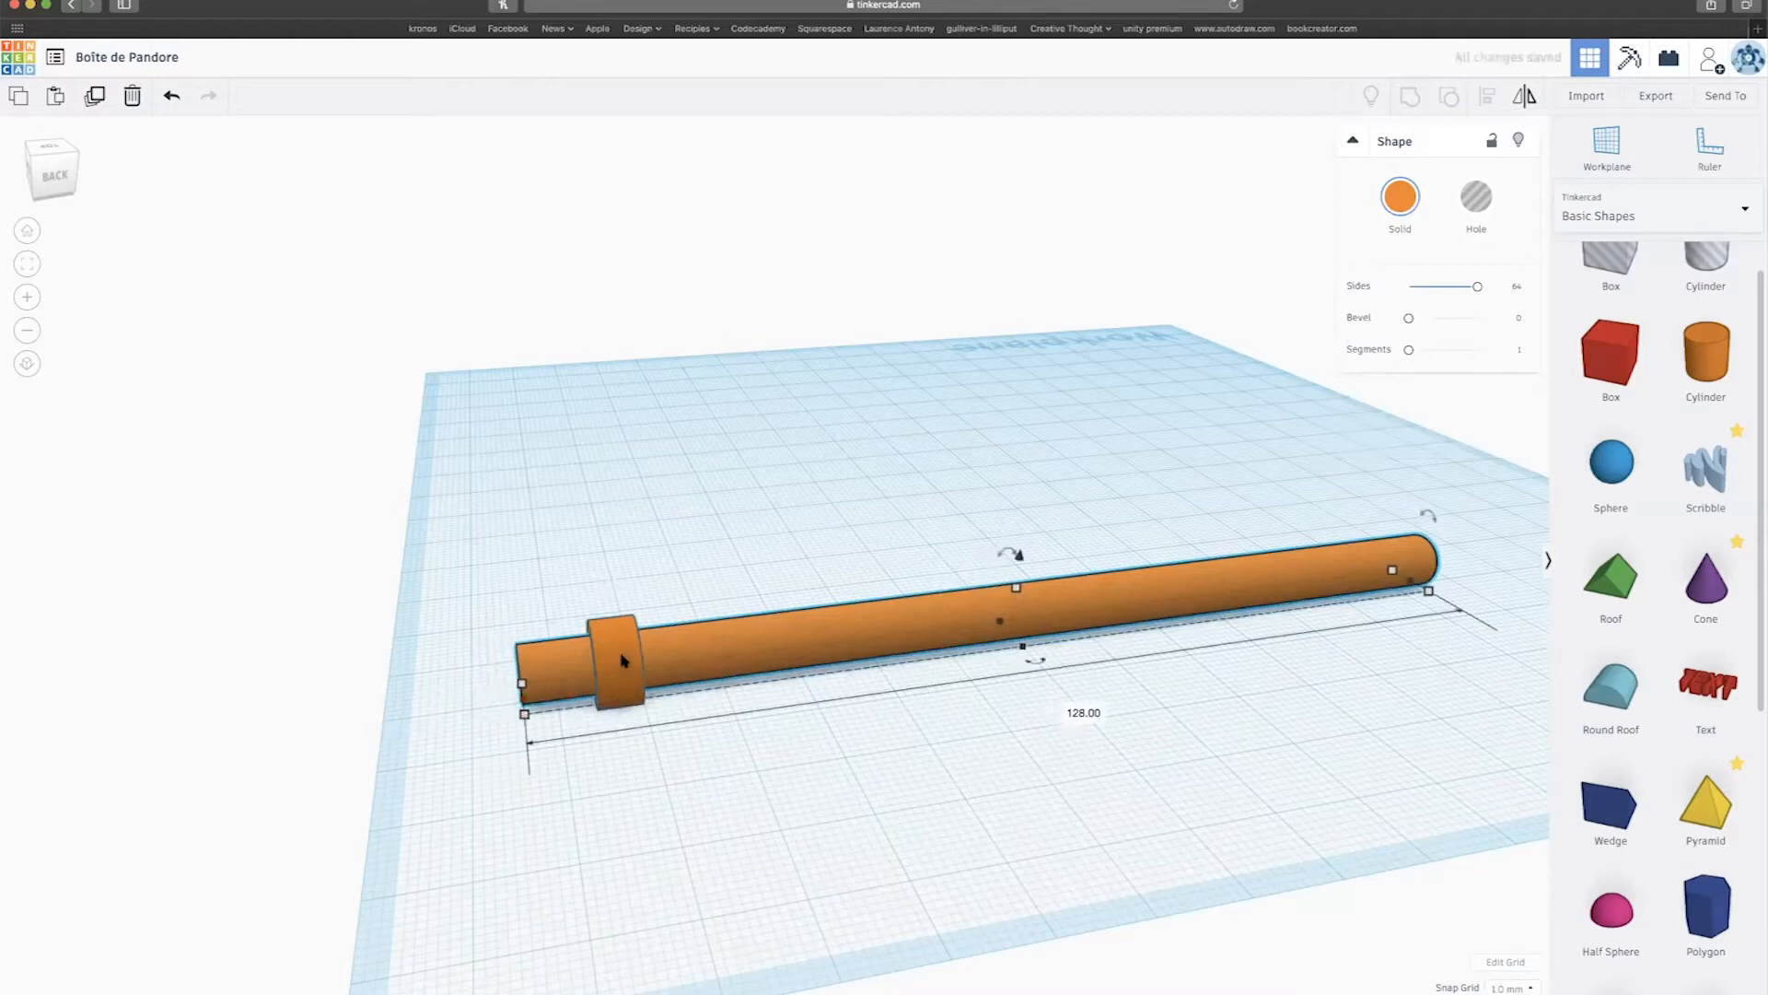
Alt-drag a copy of the tube to the rod's far end and trim the rod to 106.
left_click_drag(621, 660, 1327, 620, "alt+shift")
right_click_drag(1361, 668, 1302, 699)
left_click(1302, 699)
left_click_drag(1456, 717, 1269, 716)
right_click_drag(1120, 770, 950, 757)
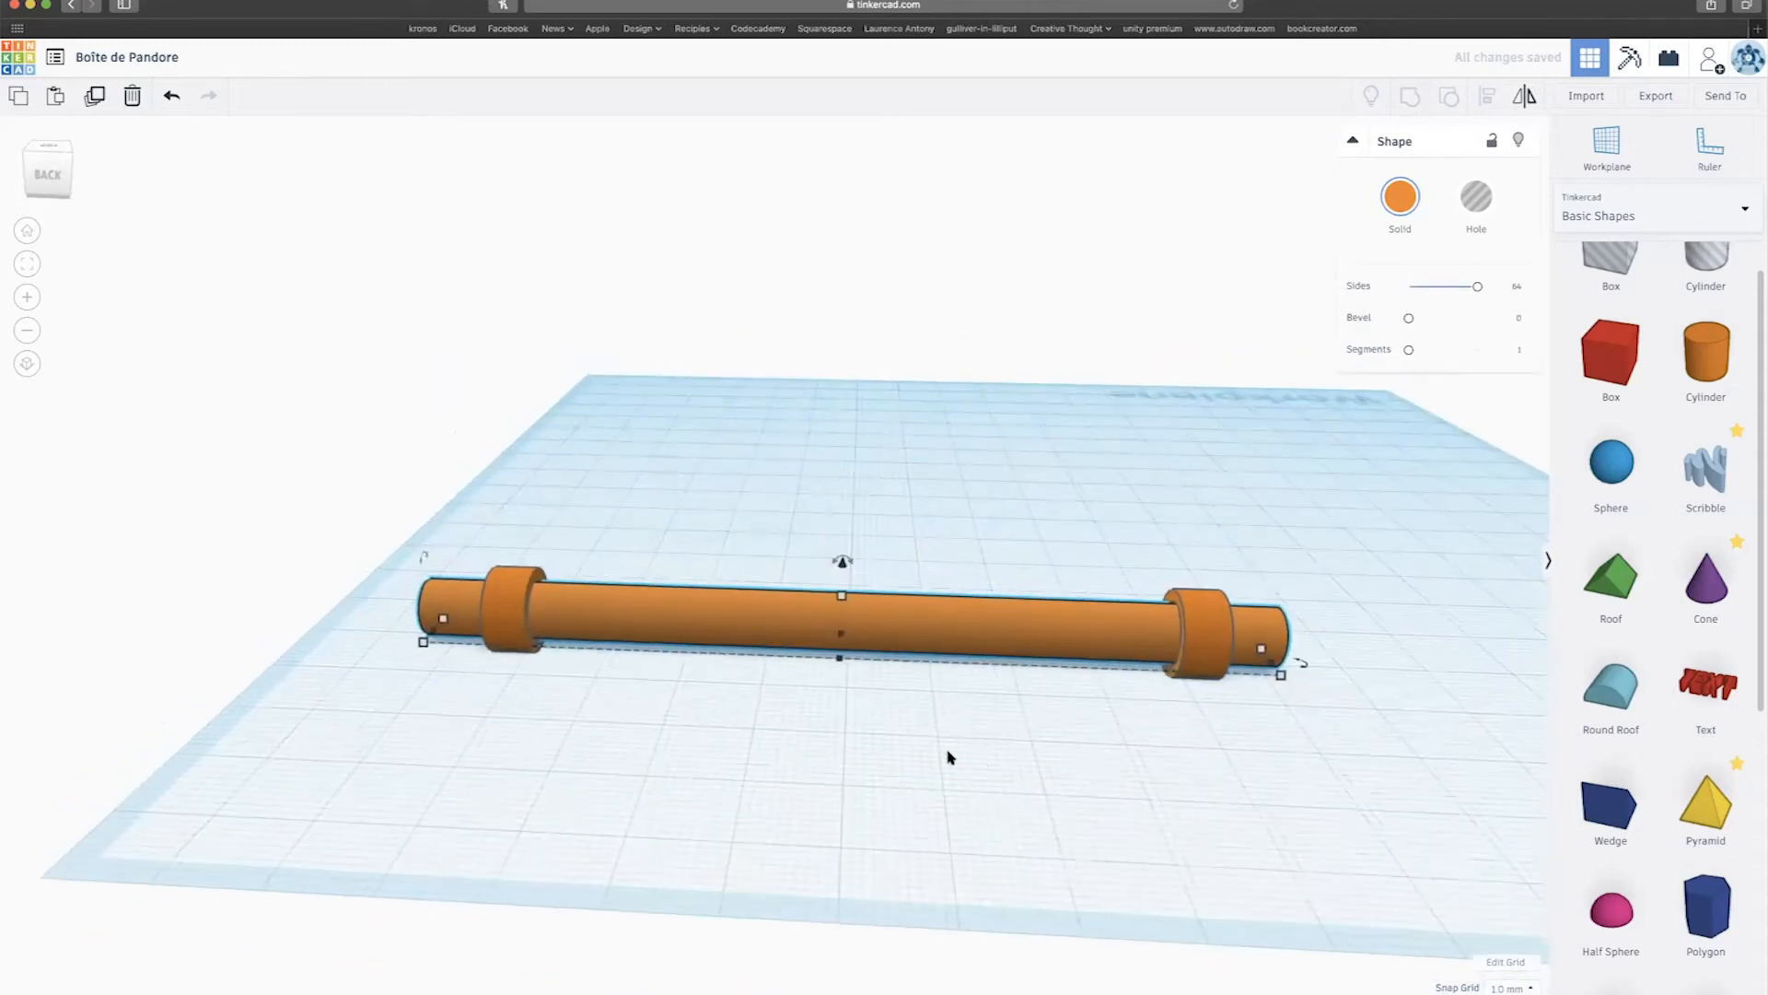
Orbit around the rod to check it from the side, full length and end-on.
scroll(950, 757, "down", 5)
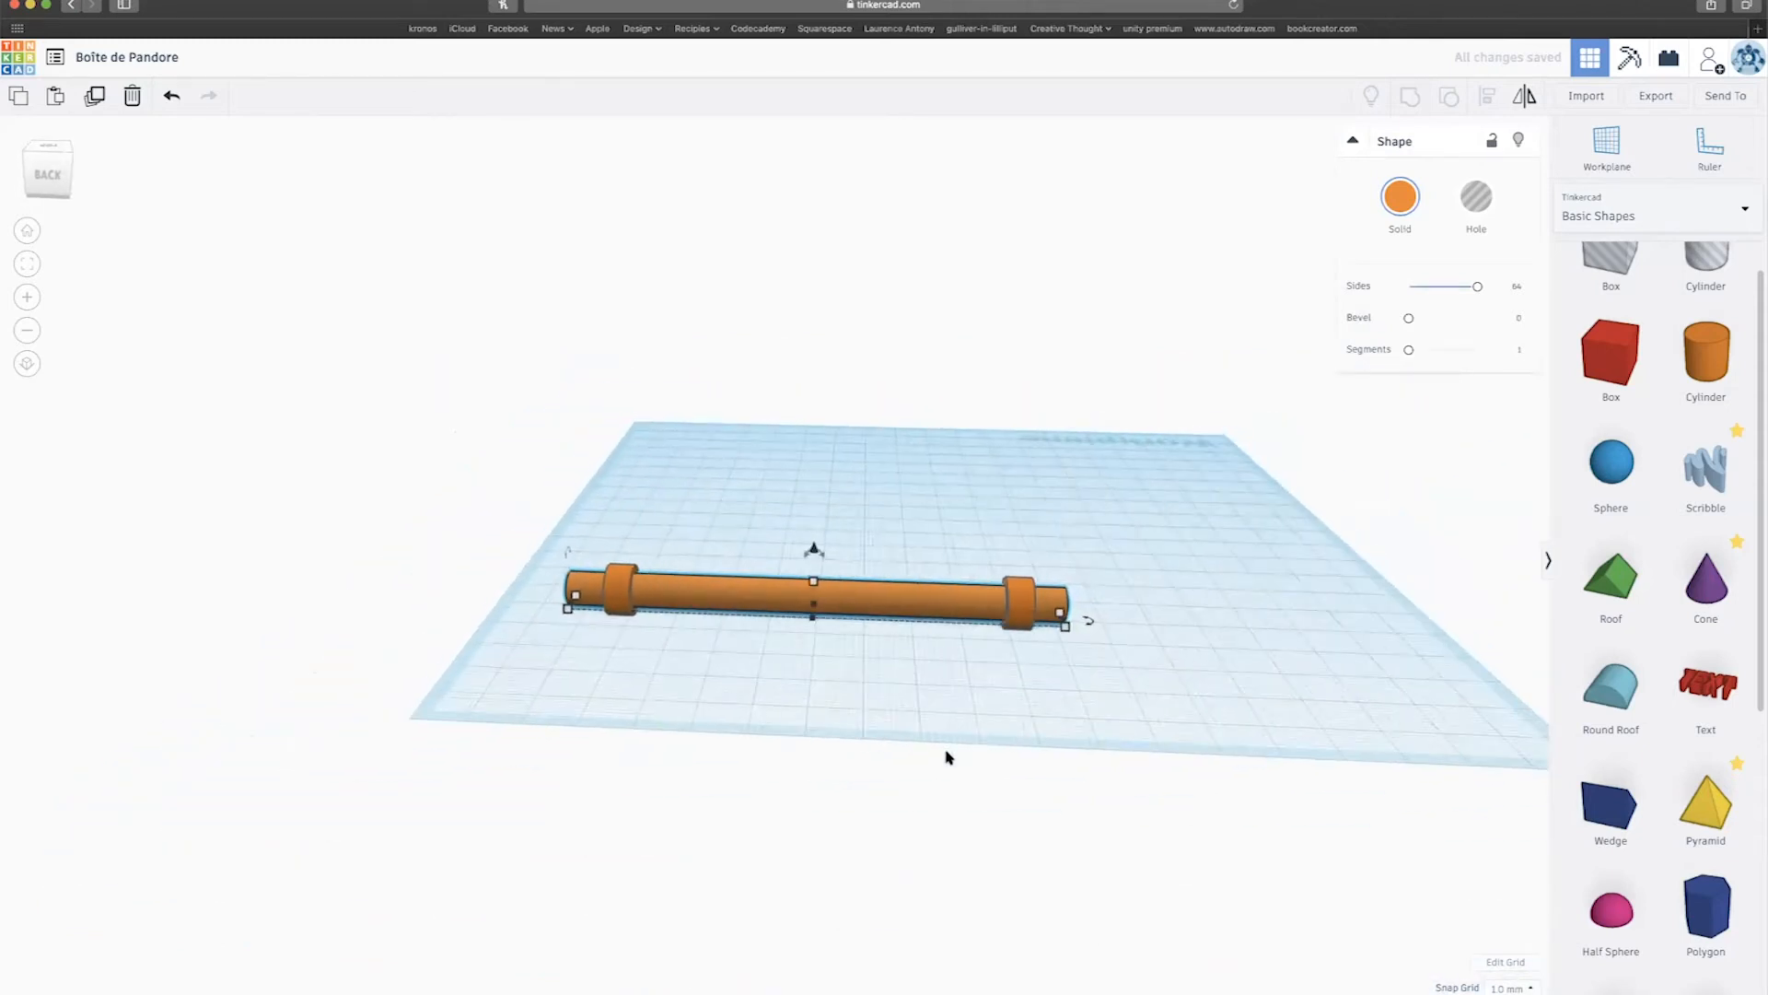
right_click_drag(832, 713, 1319, 665)
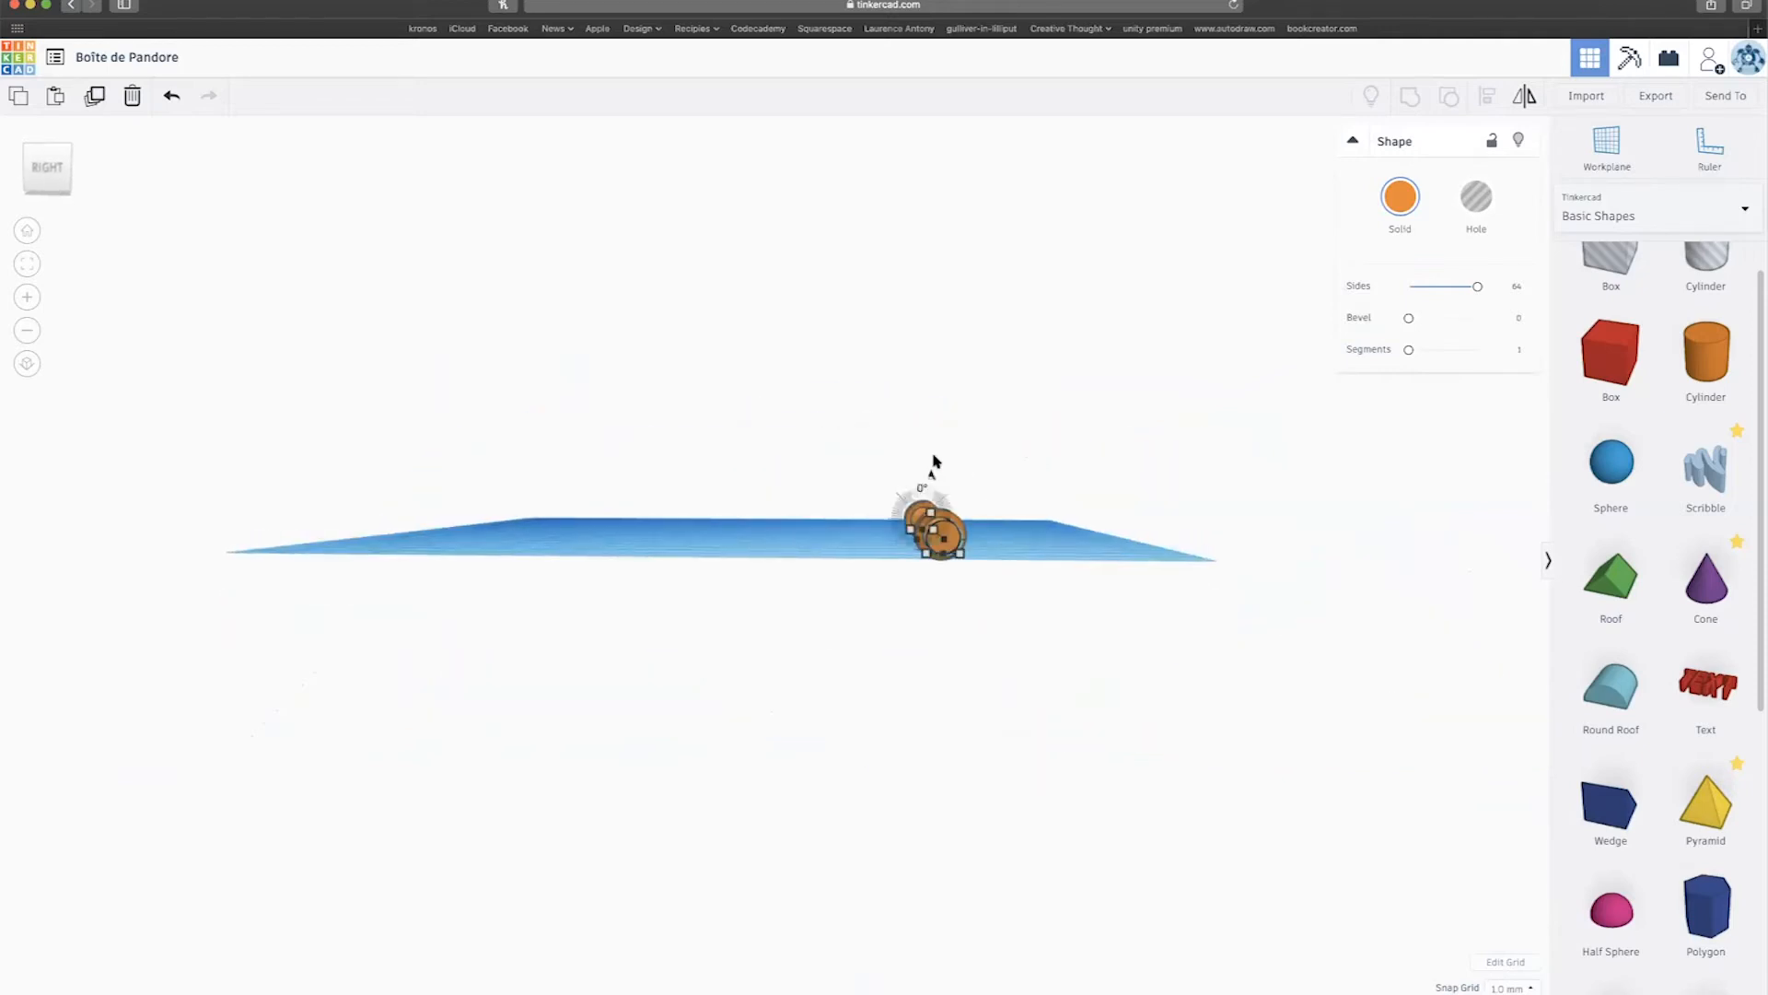
right_click_drag(963, 580, 1061, 642)
right_click_drag(706, 667, 485, 682)
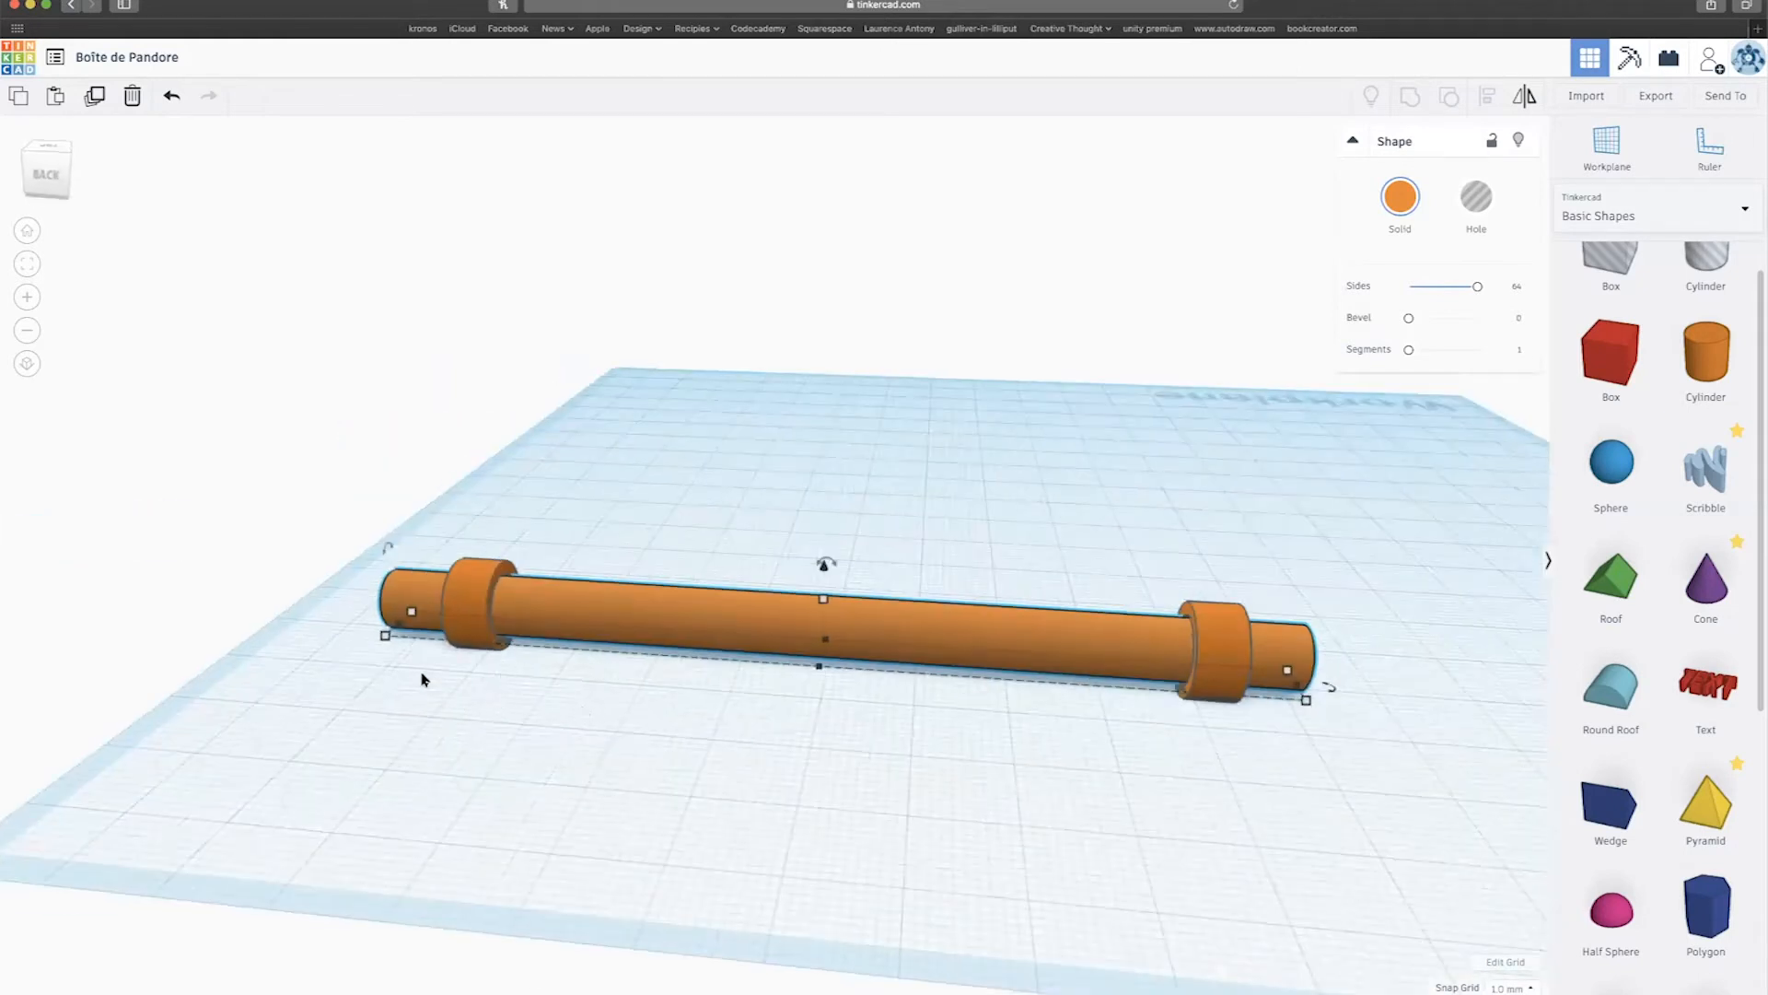
right_click_drag(387, 699, 530, 648)
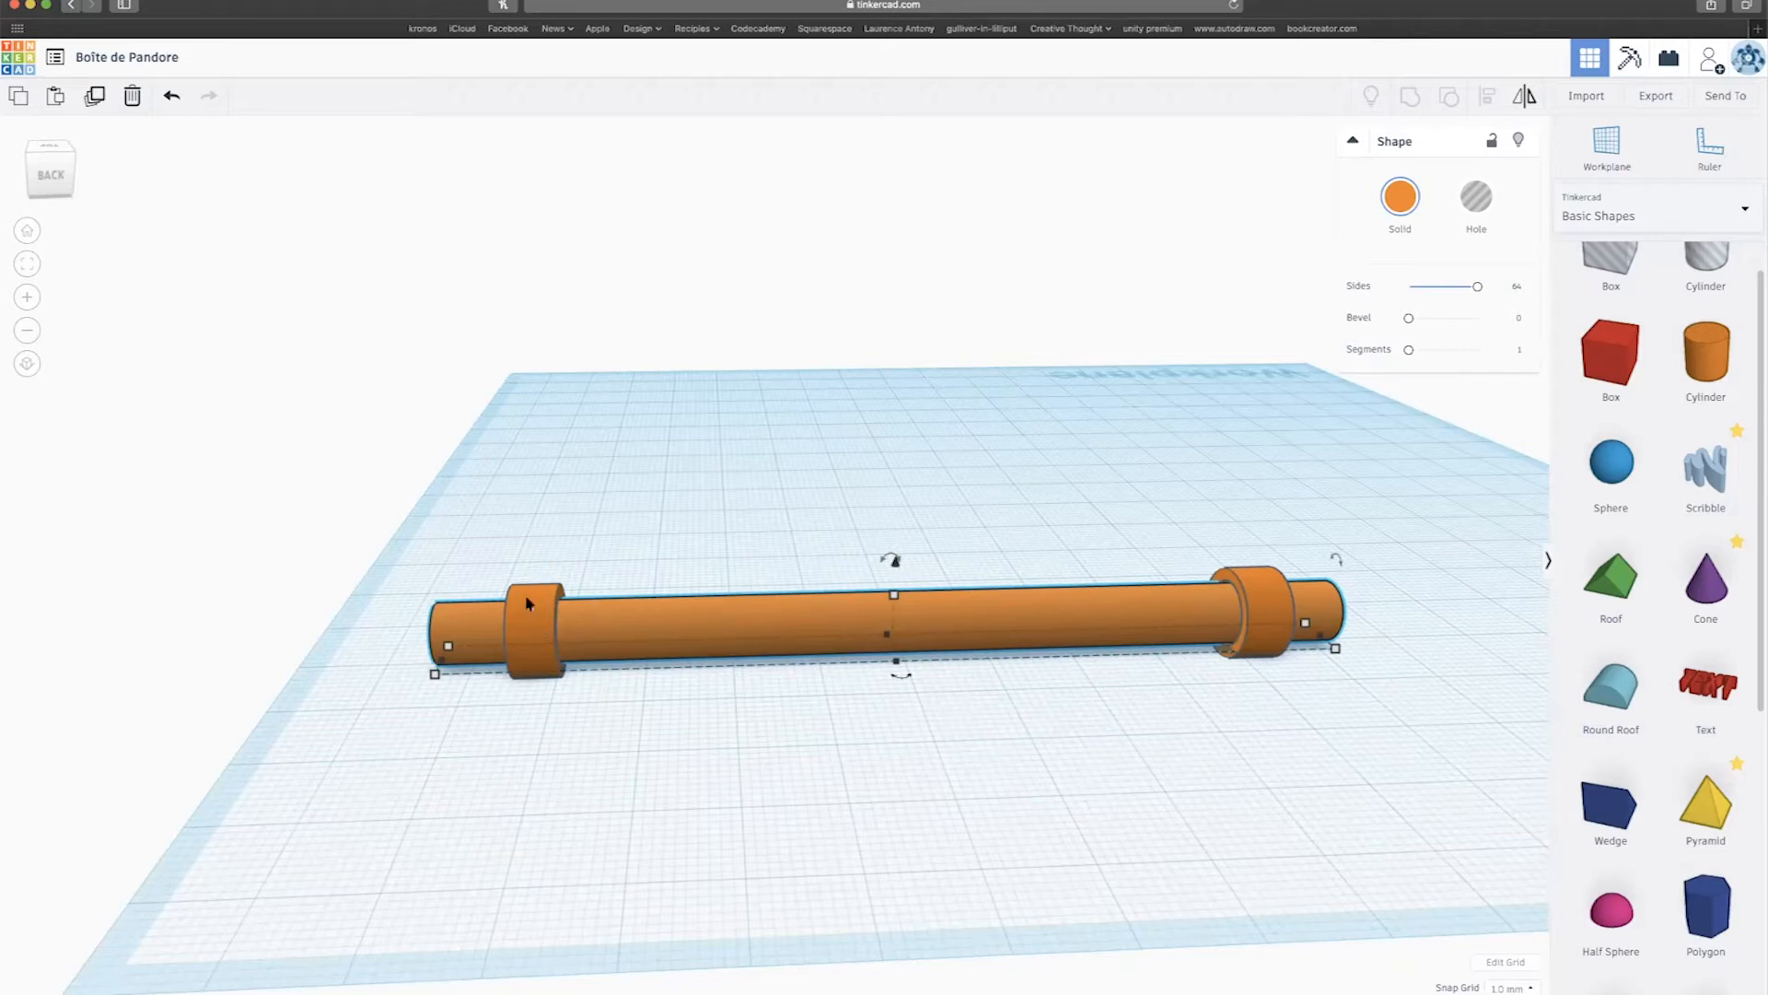
Move the rod and both tubes toward the front edge, then drag in a new Box.
scroll(490, 535, "down", 2)
left_click_drag(490, 535, 1193, 644)
left_click_drag(1033, 614, 1259, 745)
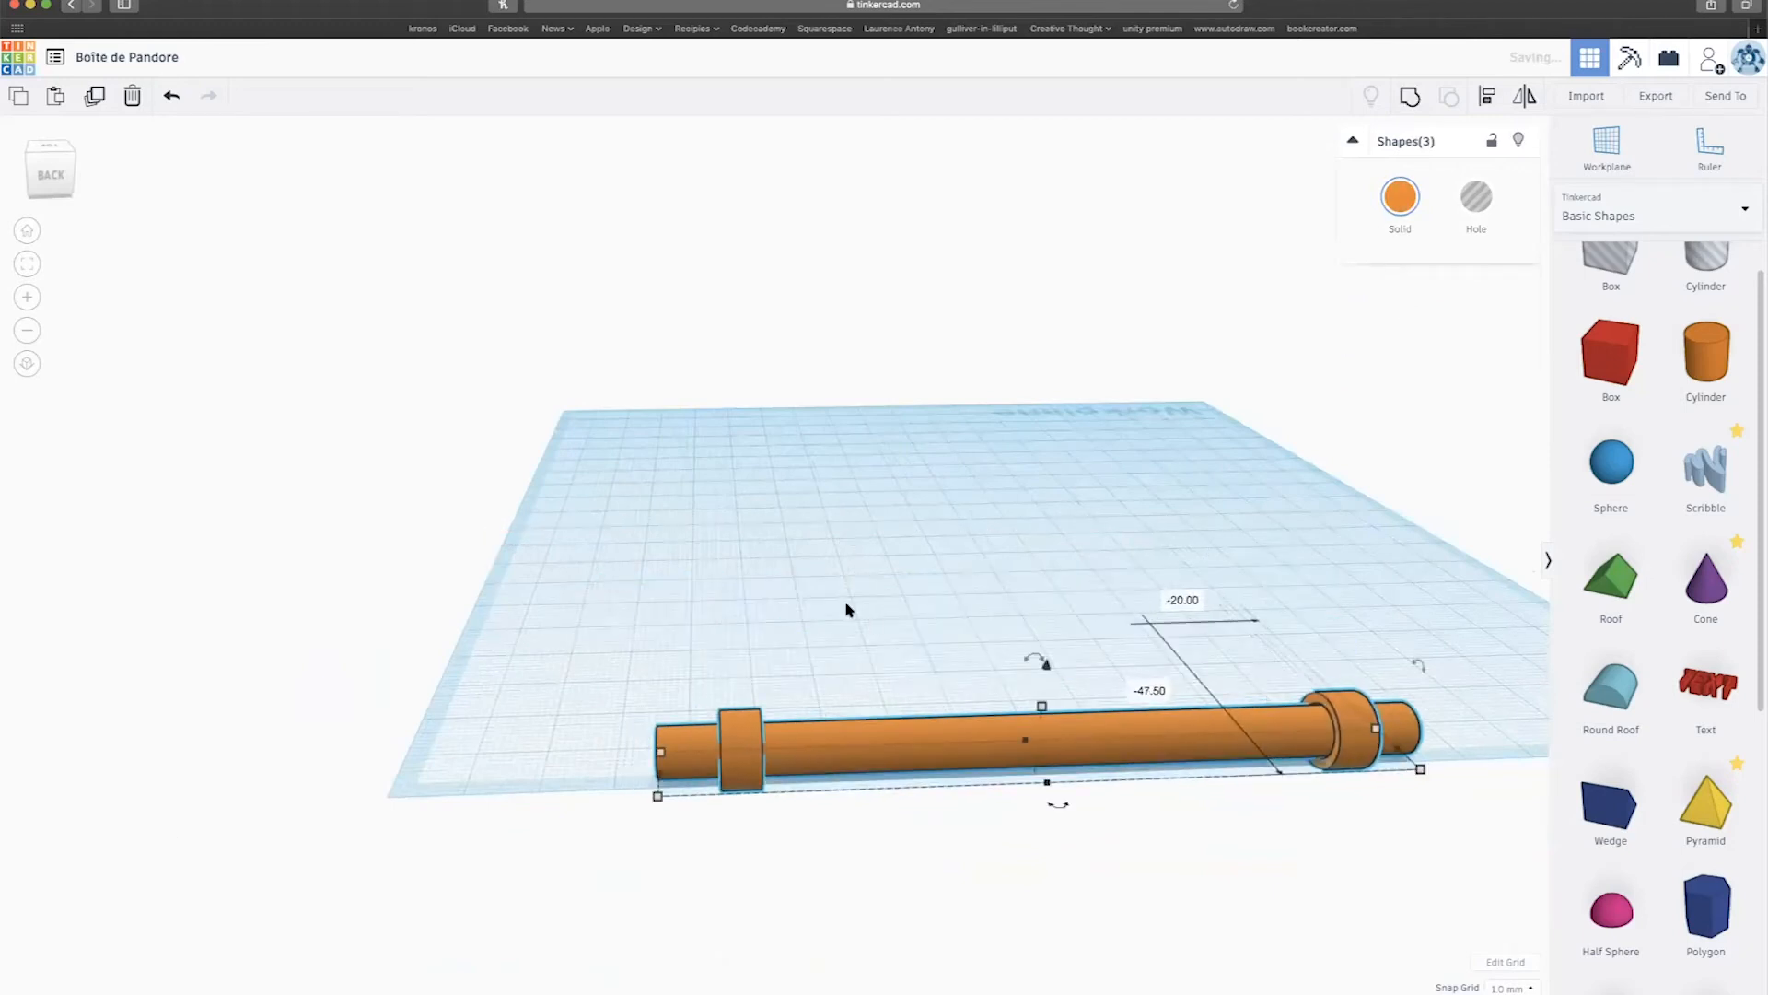
left_click(652, 768)
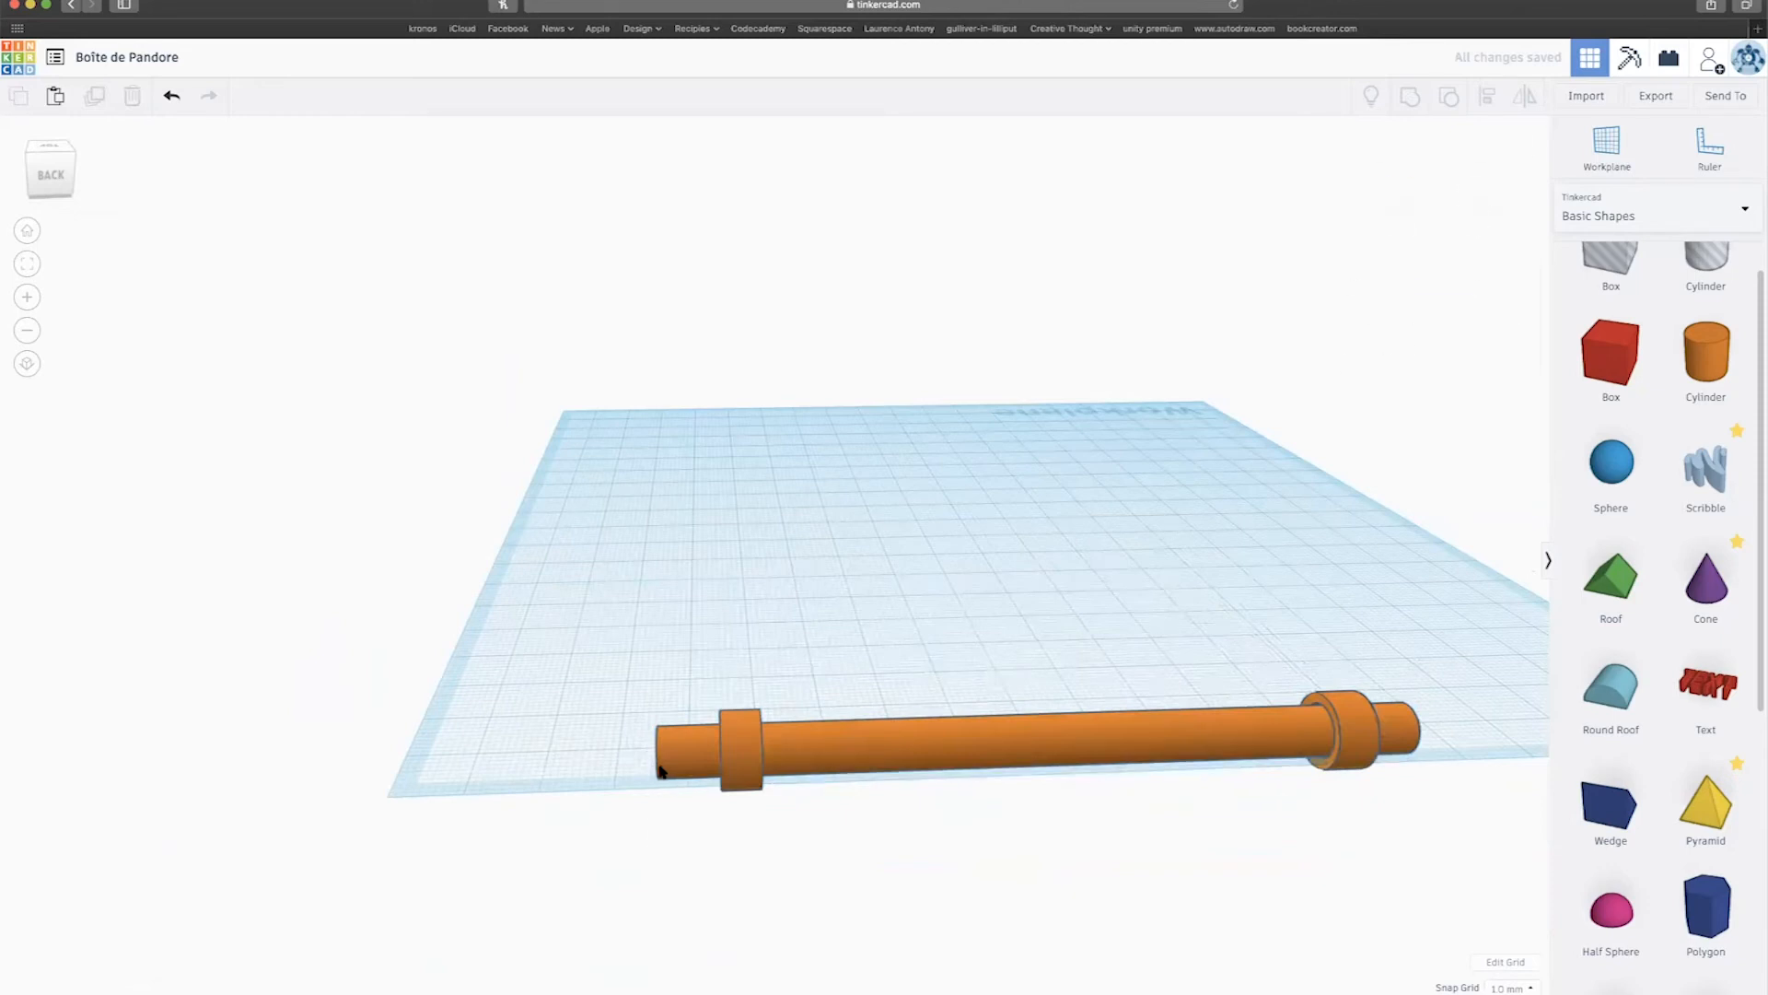
left_click(662, 771)
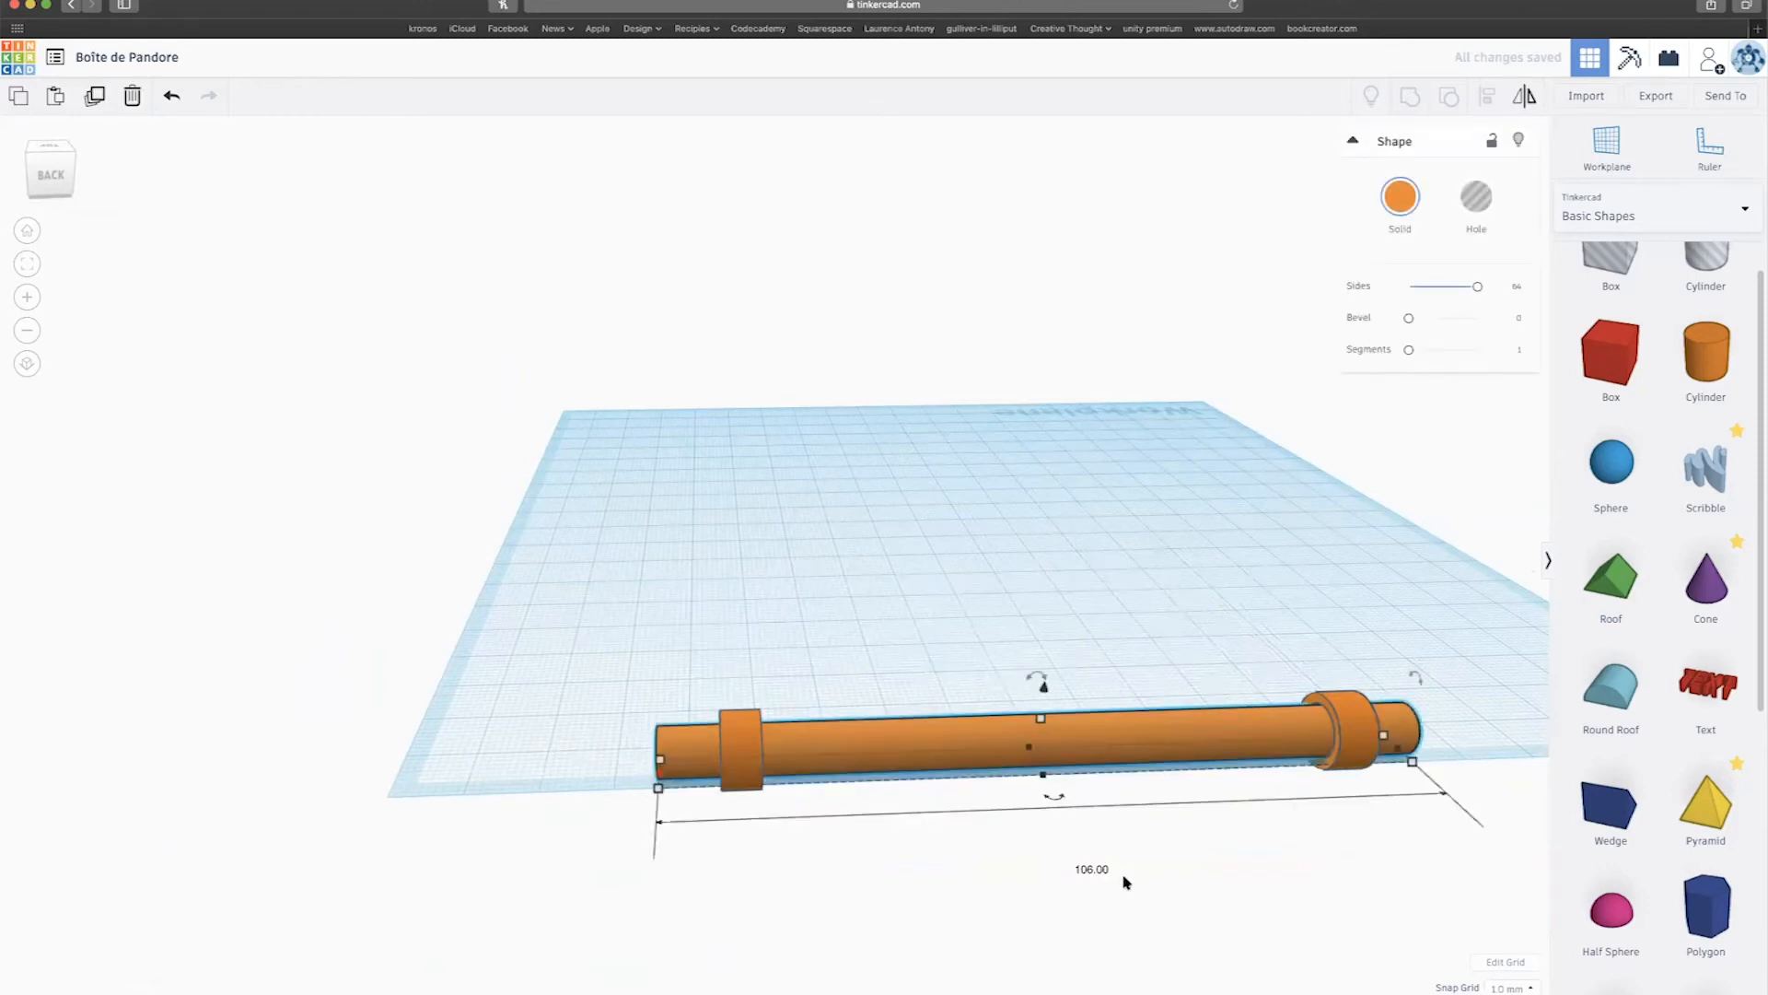
left_click_drag(1600, 387, 719, 443)
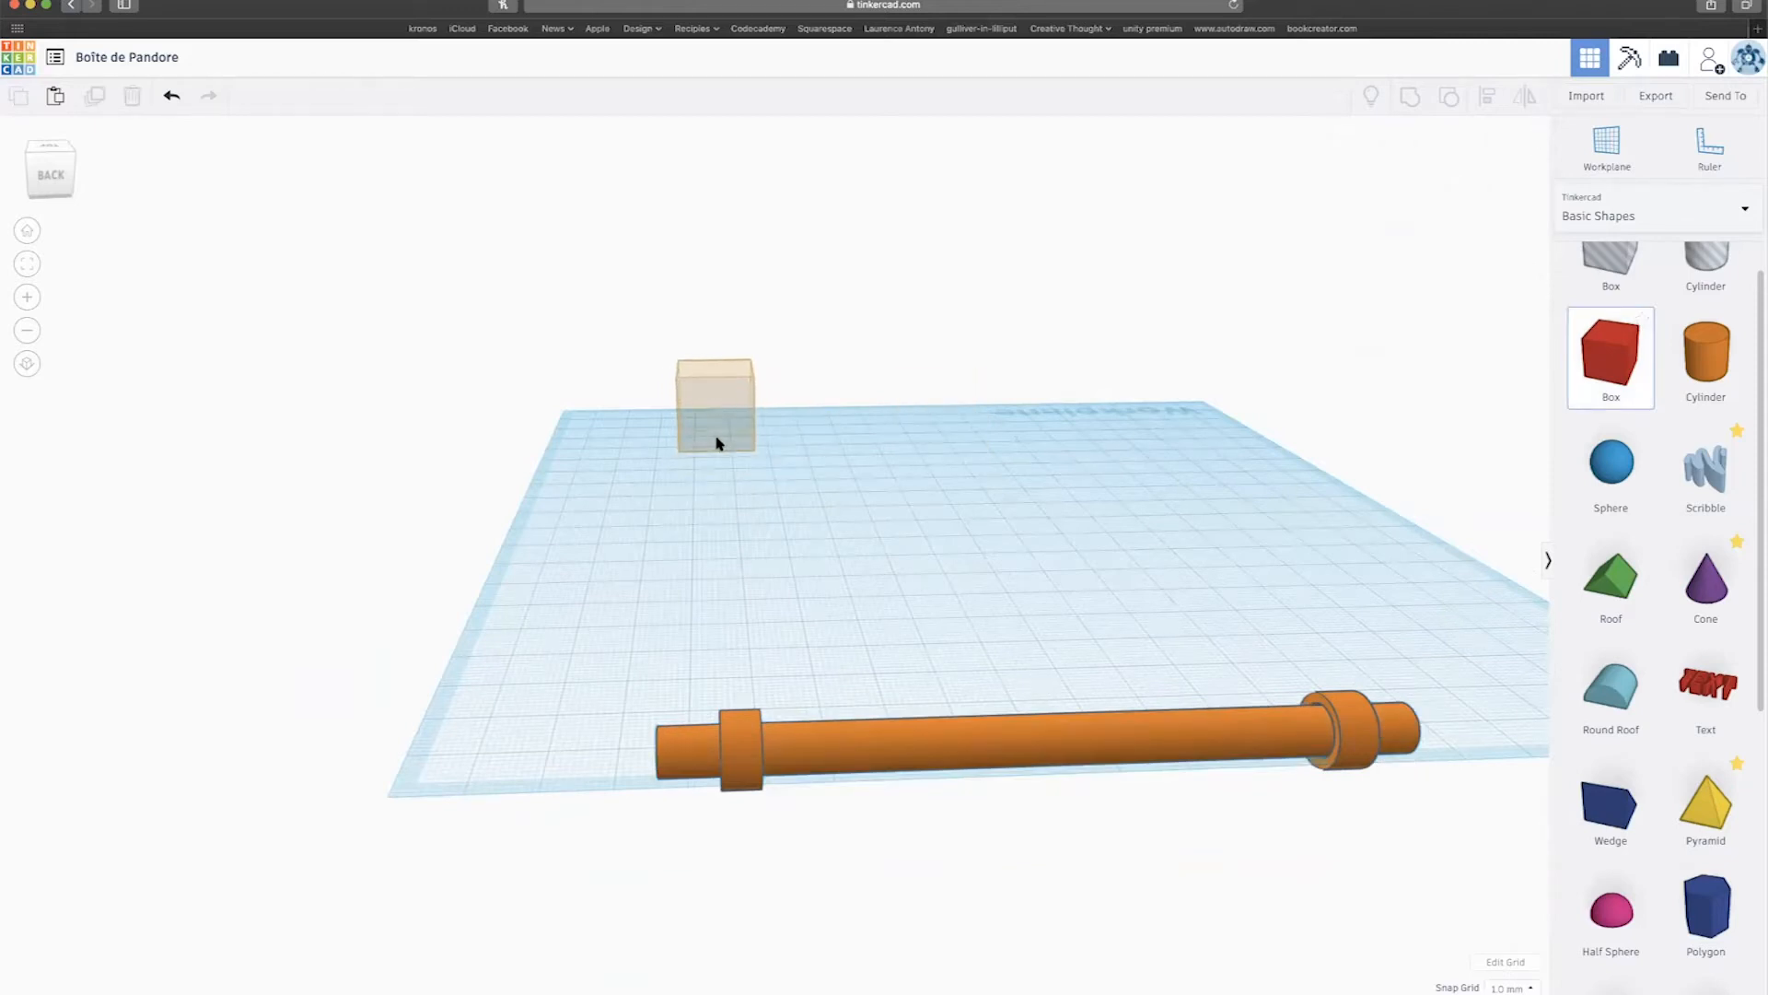
Place the box and enter 106 for both its length and width.
left_click_drag(717, 443, 718, 442)
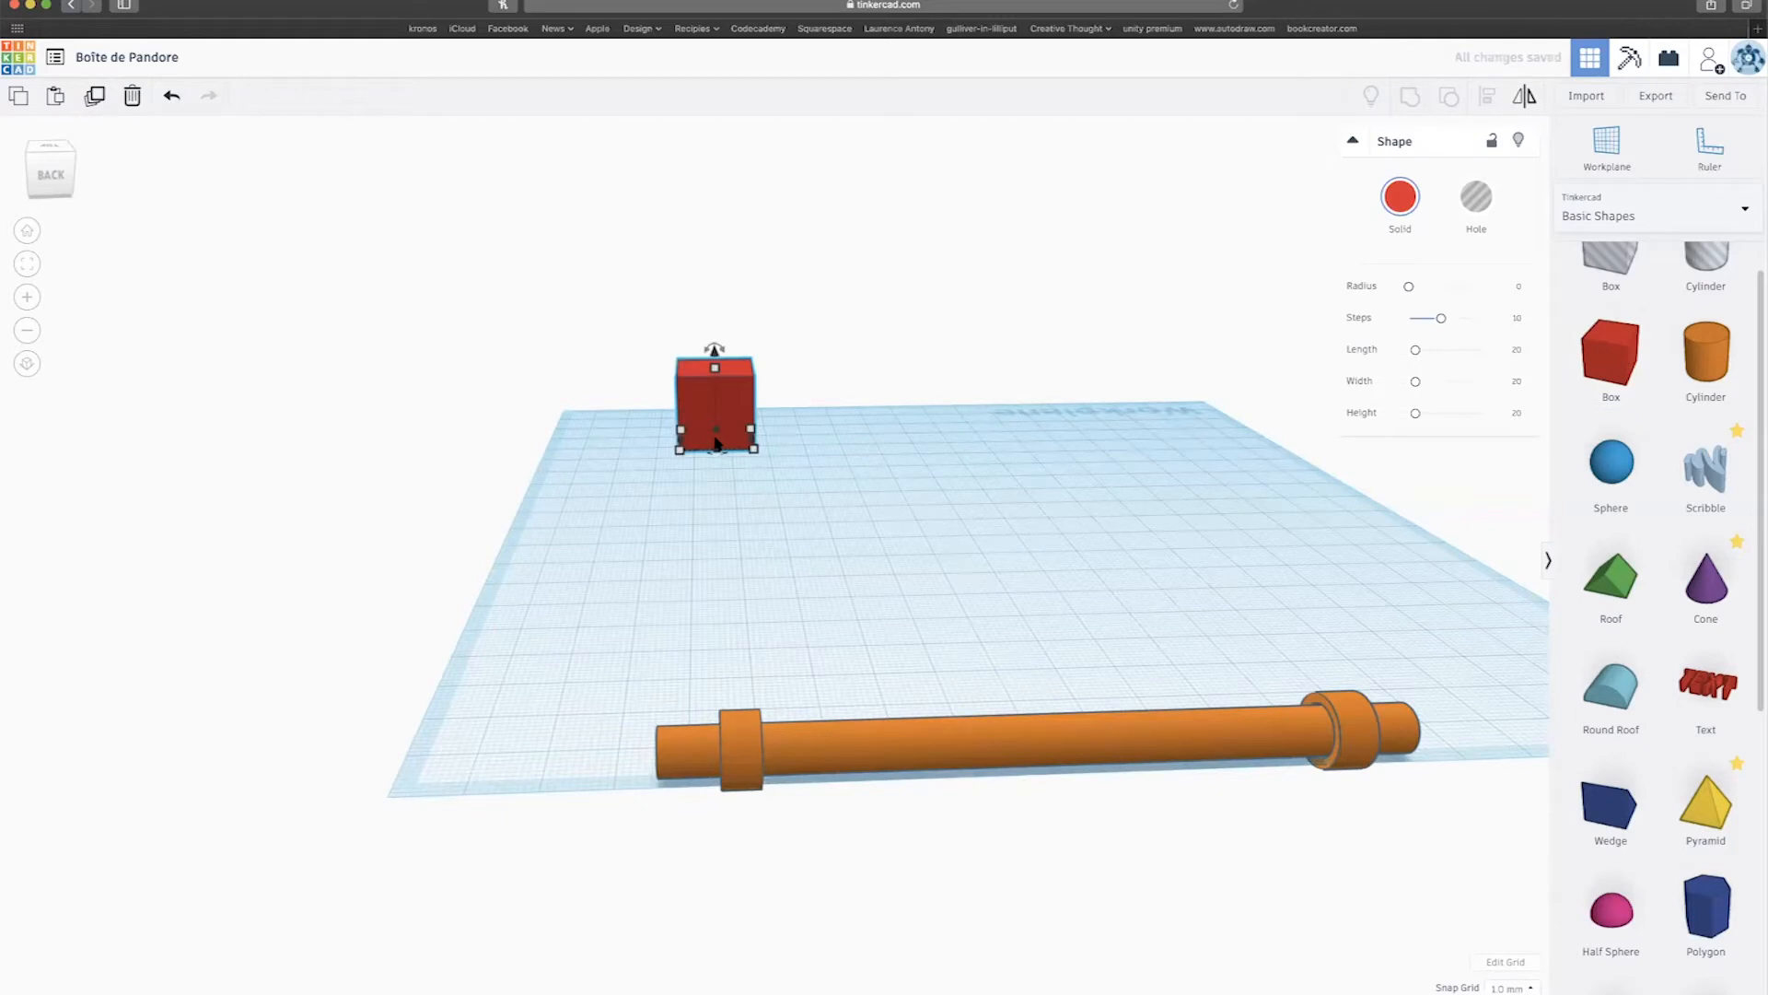
left_click(756, 449)
left_click(800, 440)
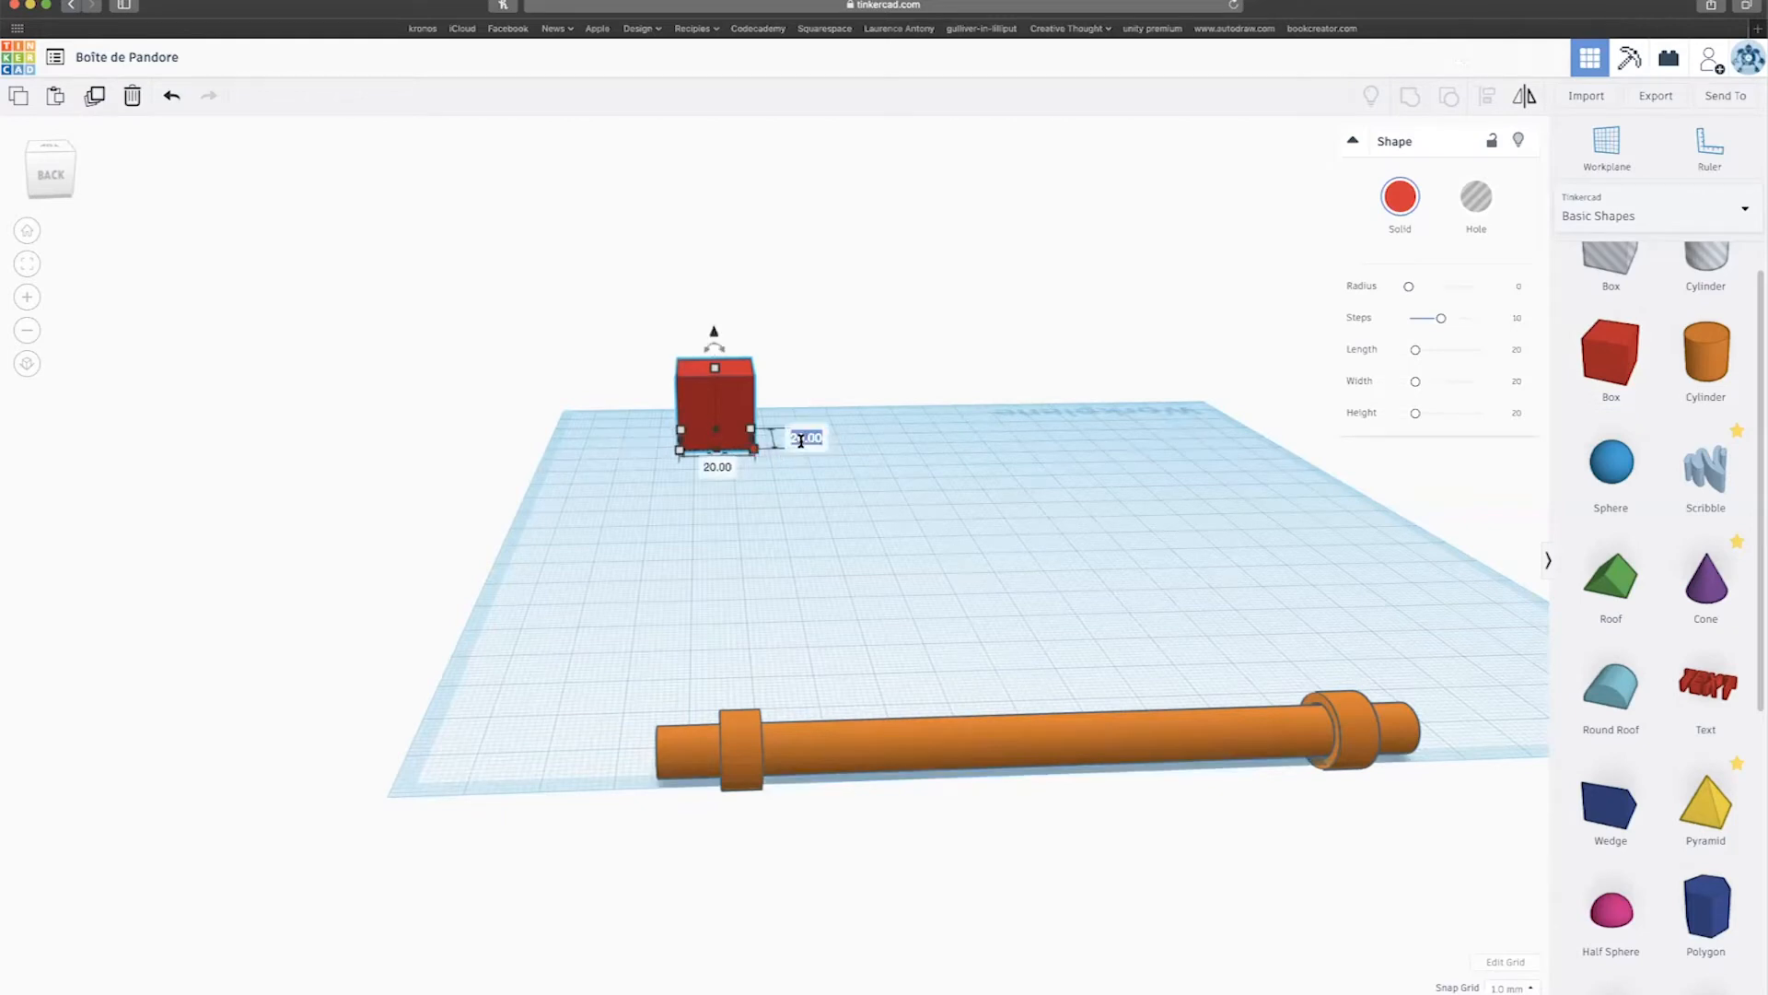
type("106")
key("Tab")
type("1")
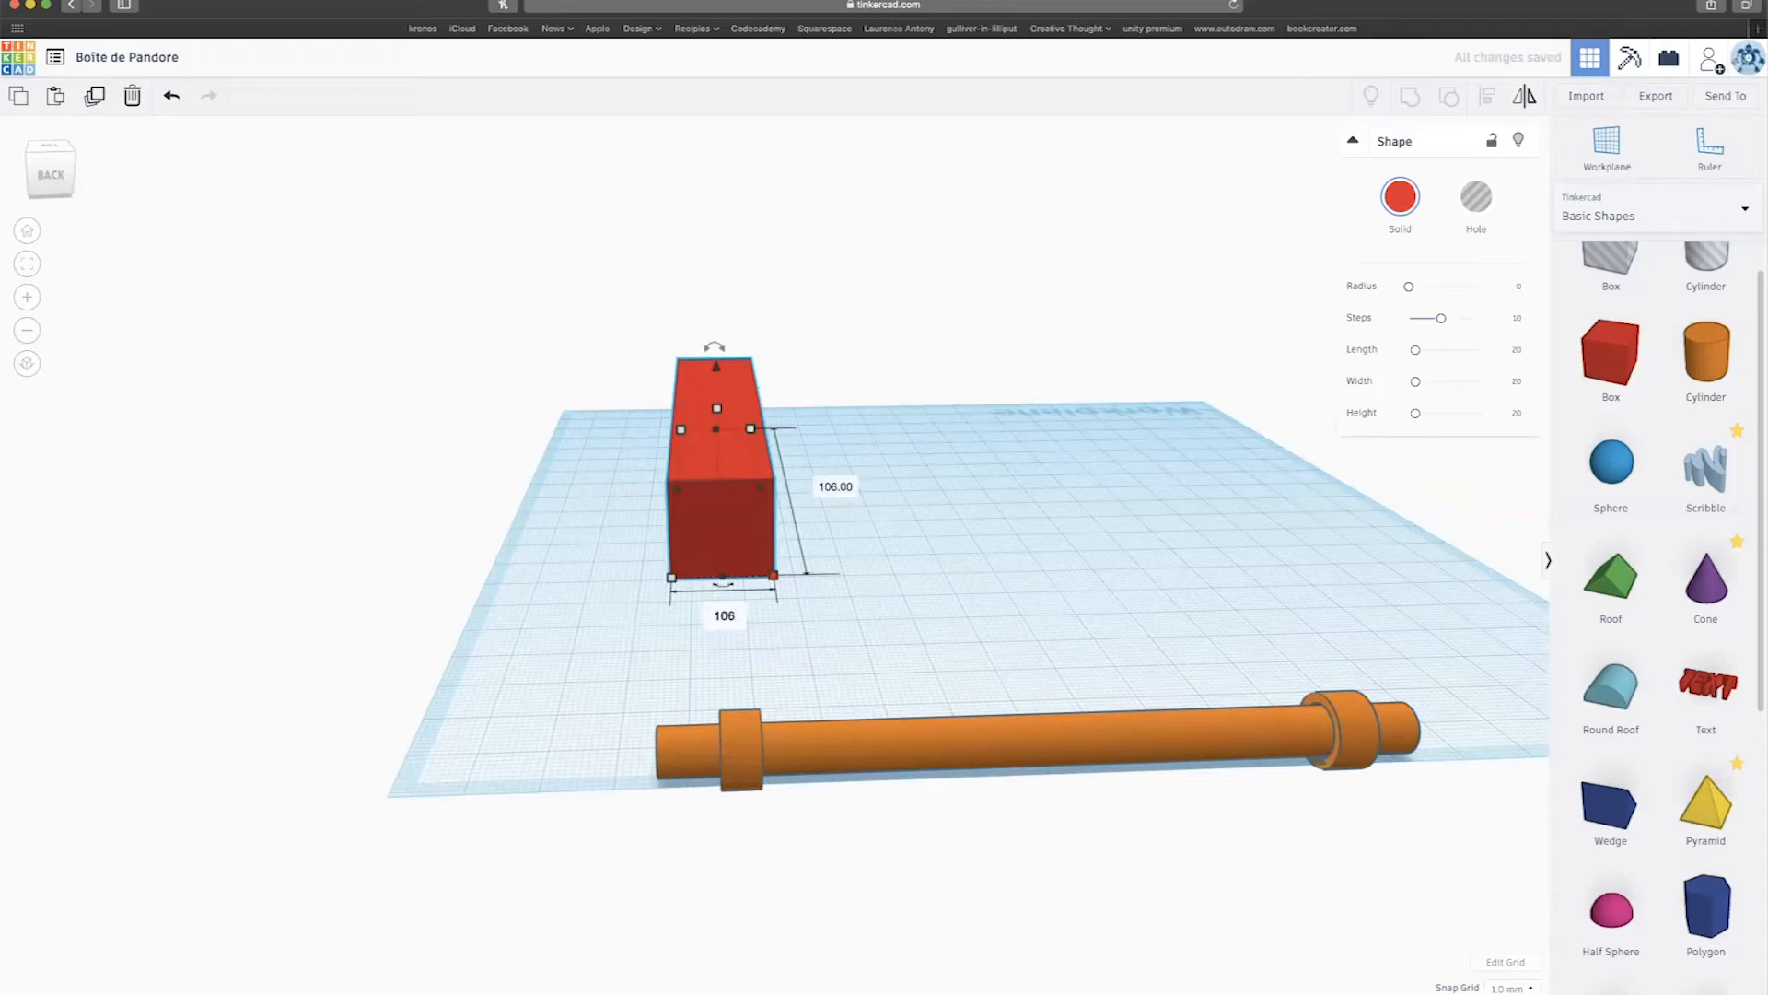
key("Return")
Drag the box's top handle to make it 50 tall.
left_click_drag(899, 410, 884, 279)
right_click_drag(884, 279, 682, 371)
right_click_drag(792, 571, 1123, 866)
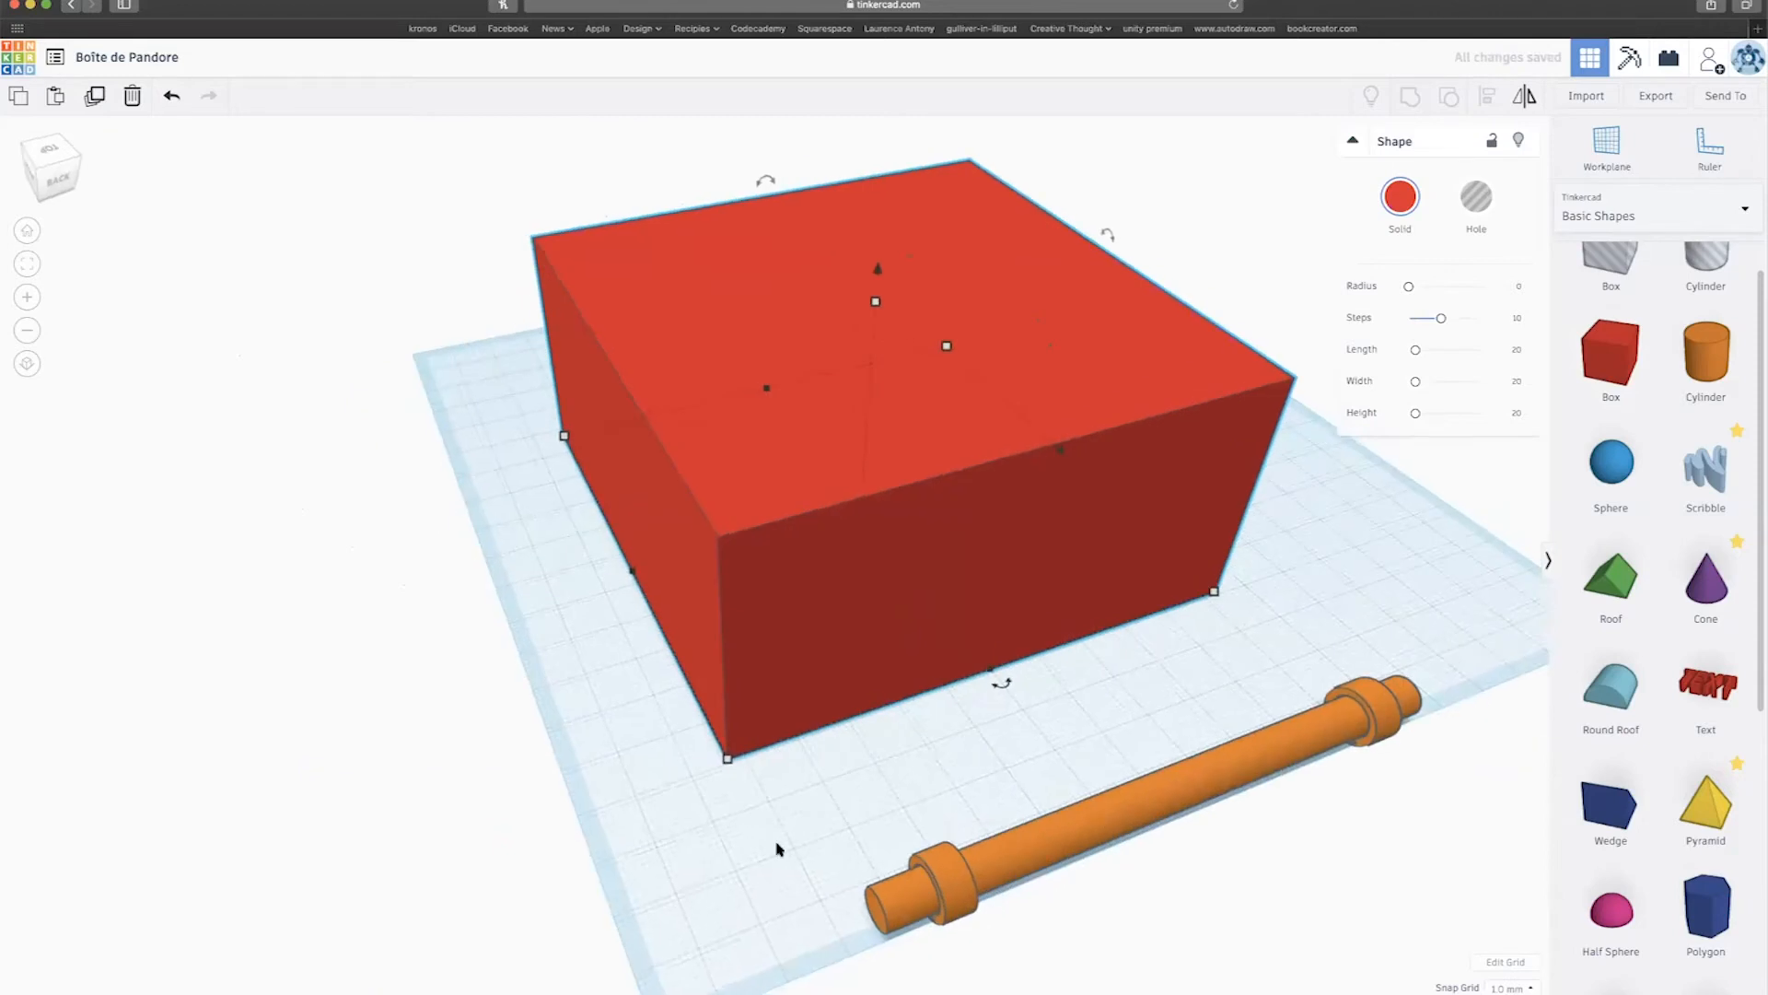
Lift the red box copy 50 mm so it floats directly above the original.
mouse_move(1011, 562)
right_mouse_down()
mouse_move(1038, 548)
mouse_move(1096, 629)
mouse_move(987, 580)
right_mouse_up()
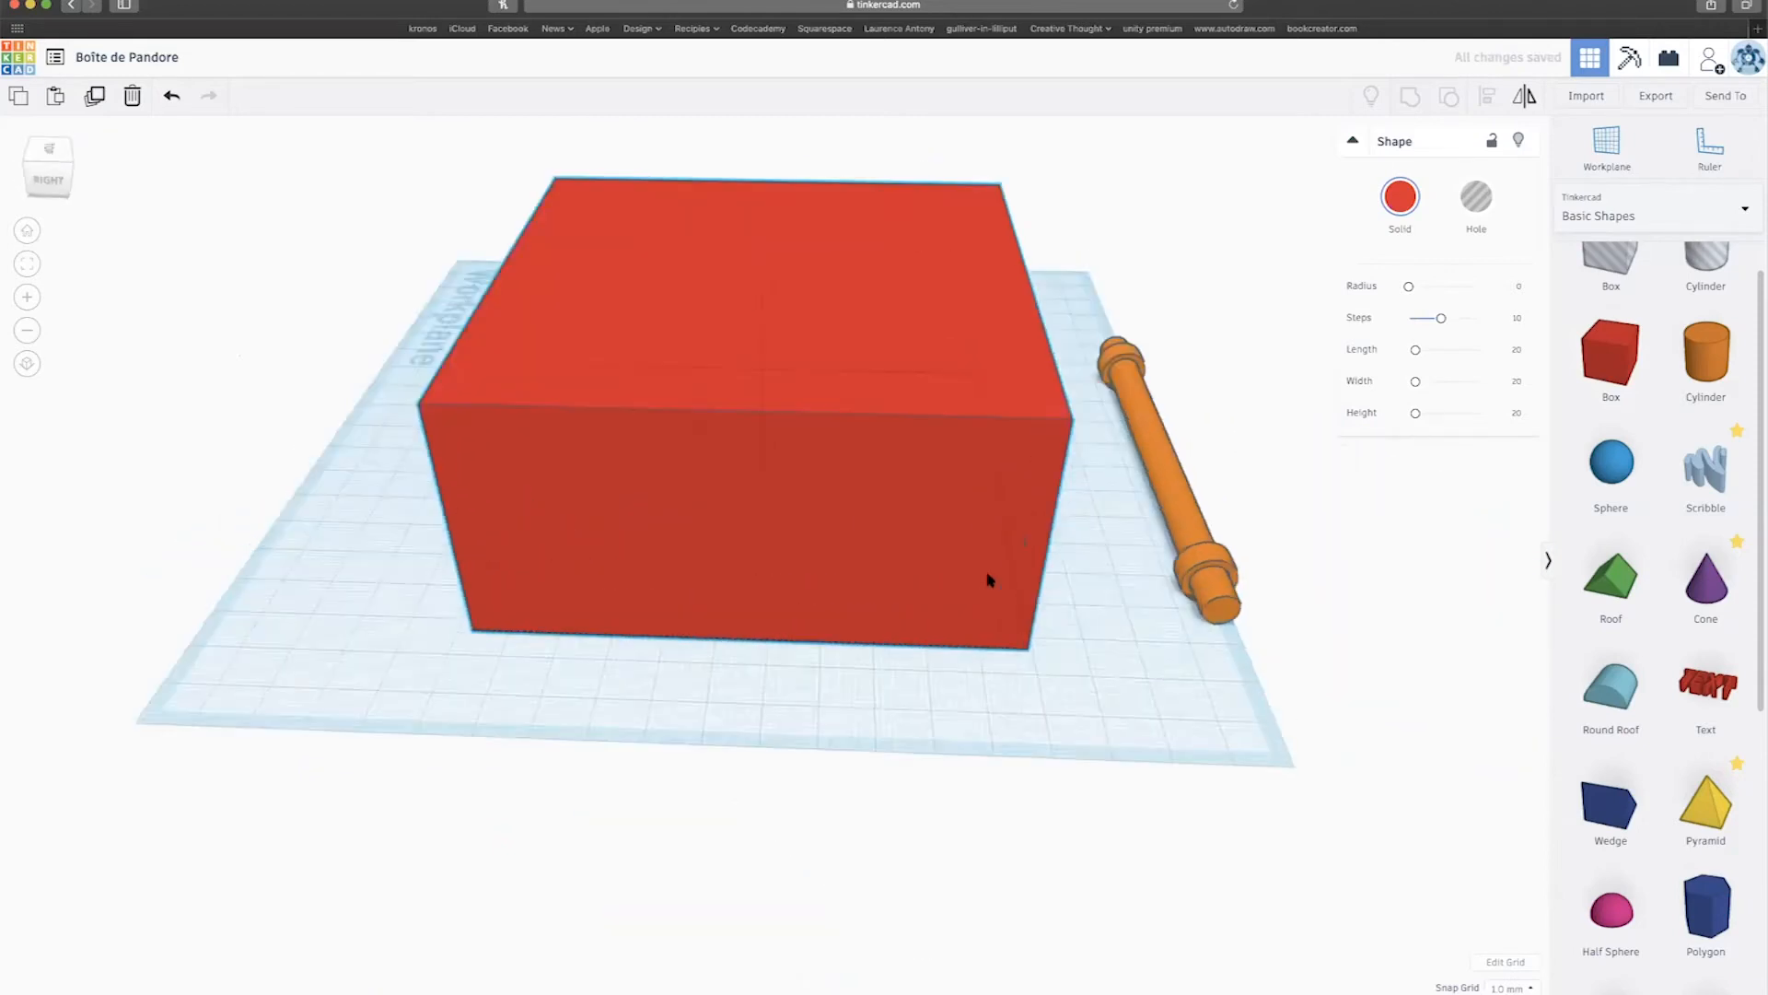
scroll(987, 580, "down", 5)
left_click(875, 521)
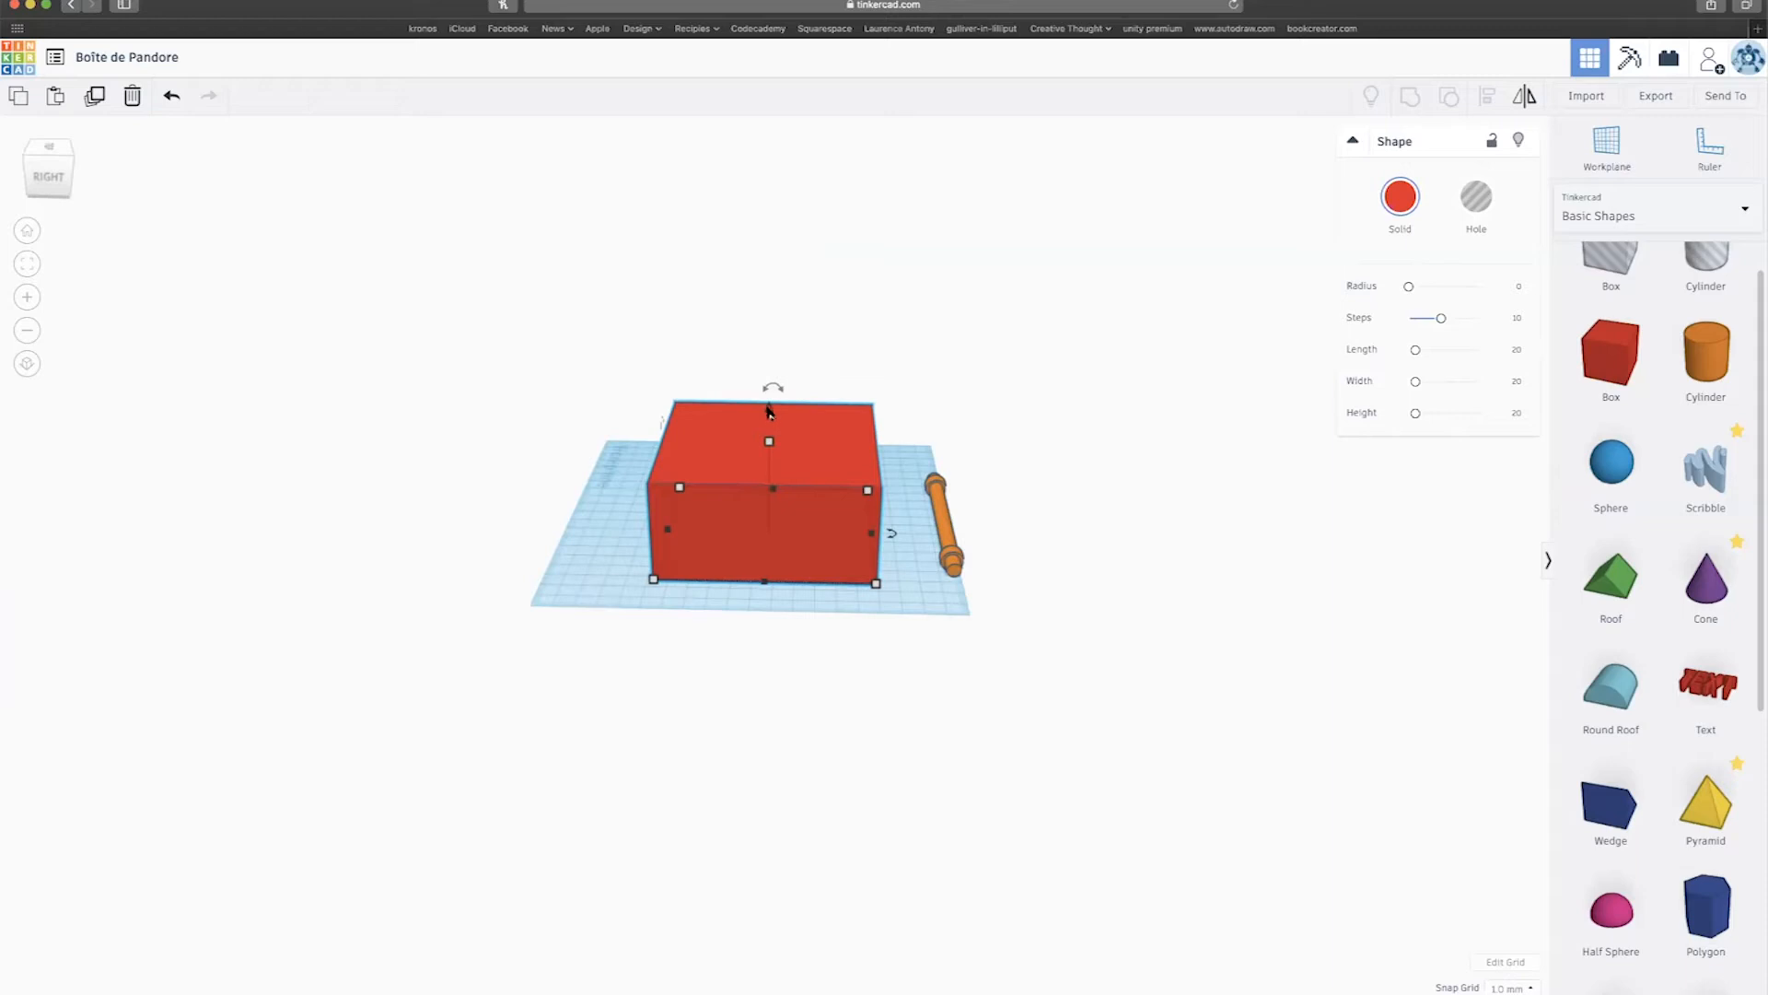
left_click_drag(769, 411, 753, 267)
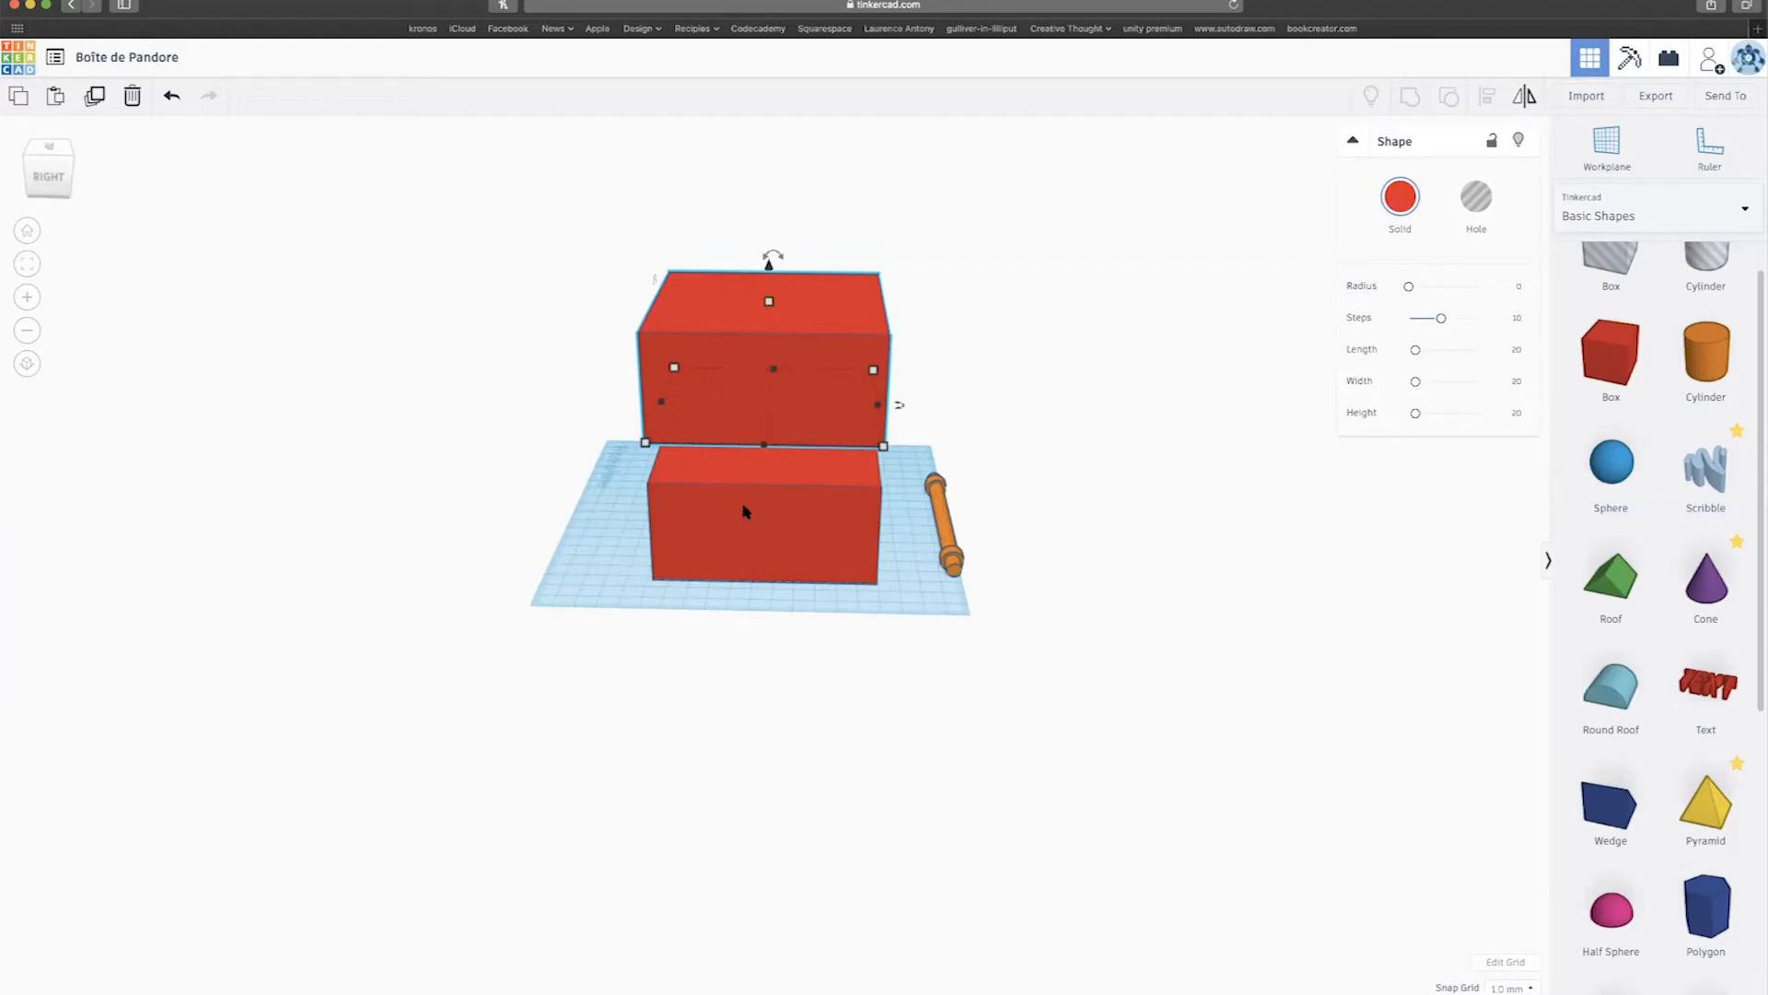
Shorten the upper box to 48 mm tall and lower it onto the lower box.
mouse_move(774, 307)
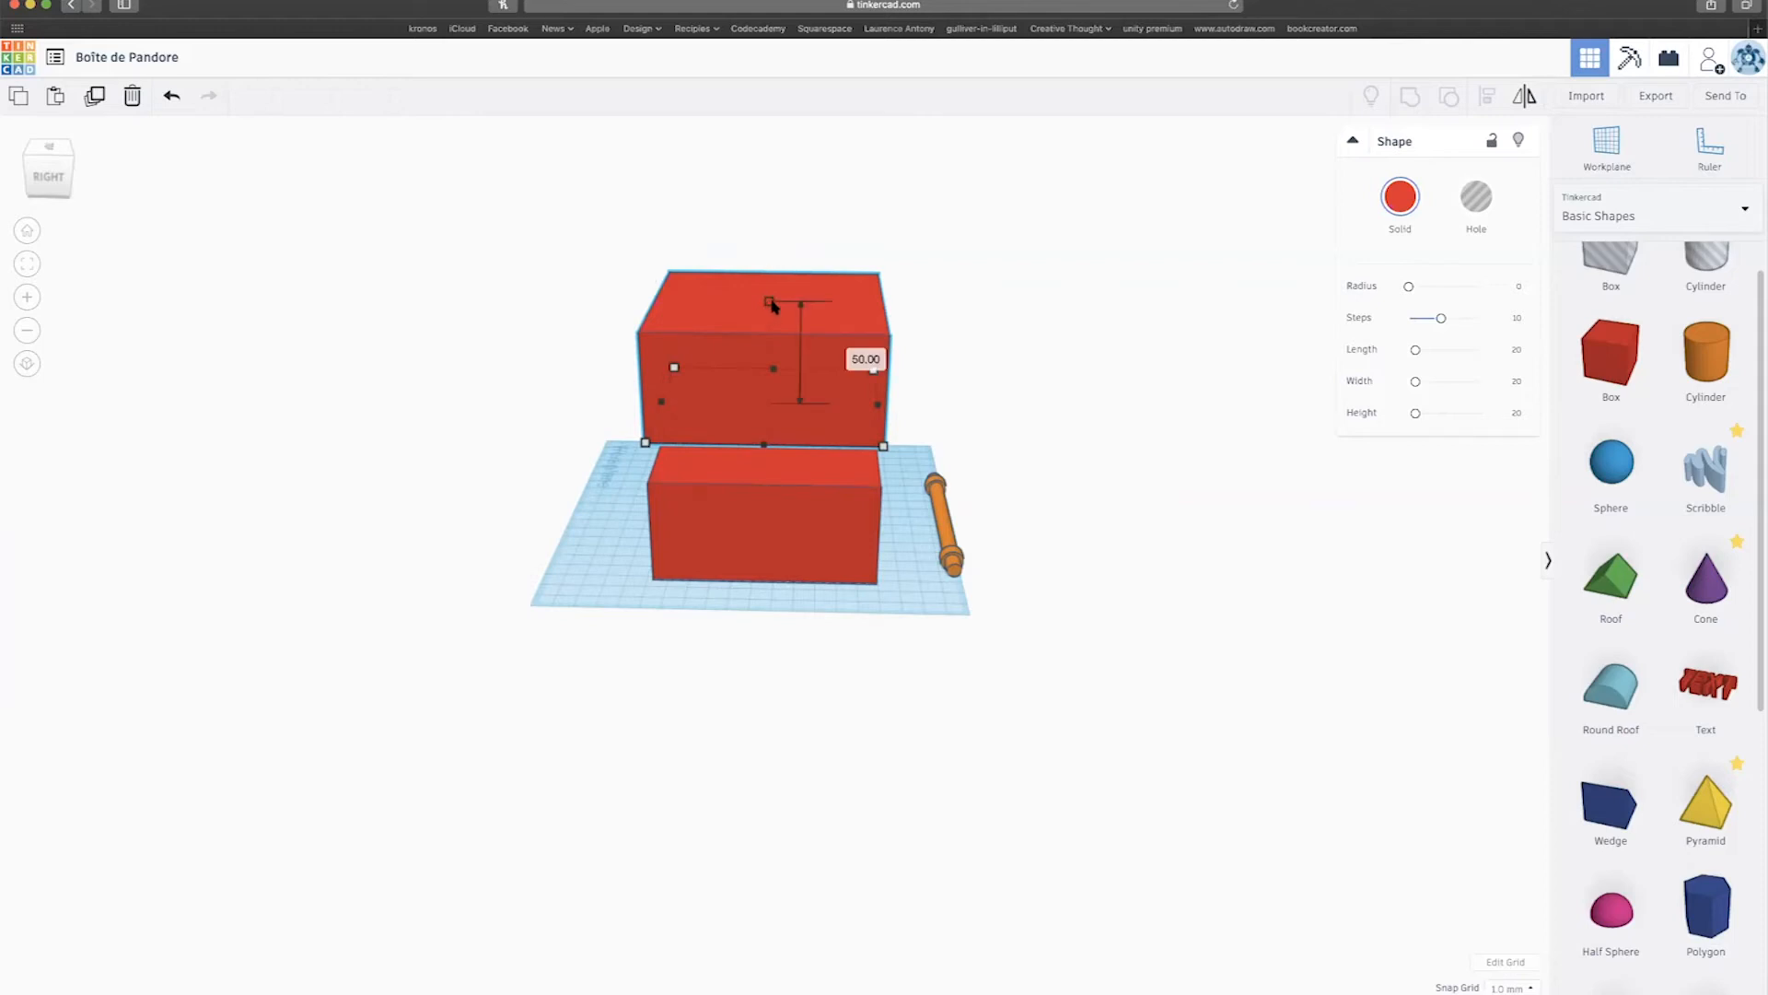
left_click_drag(772, 308, 772, 311)
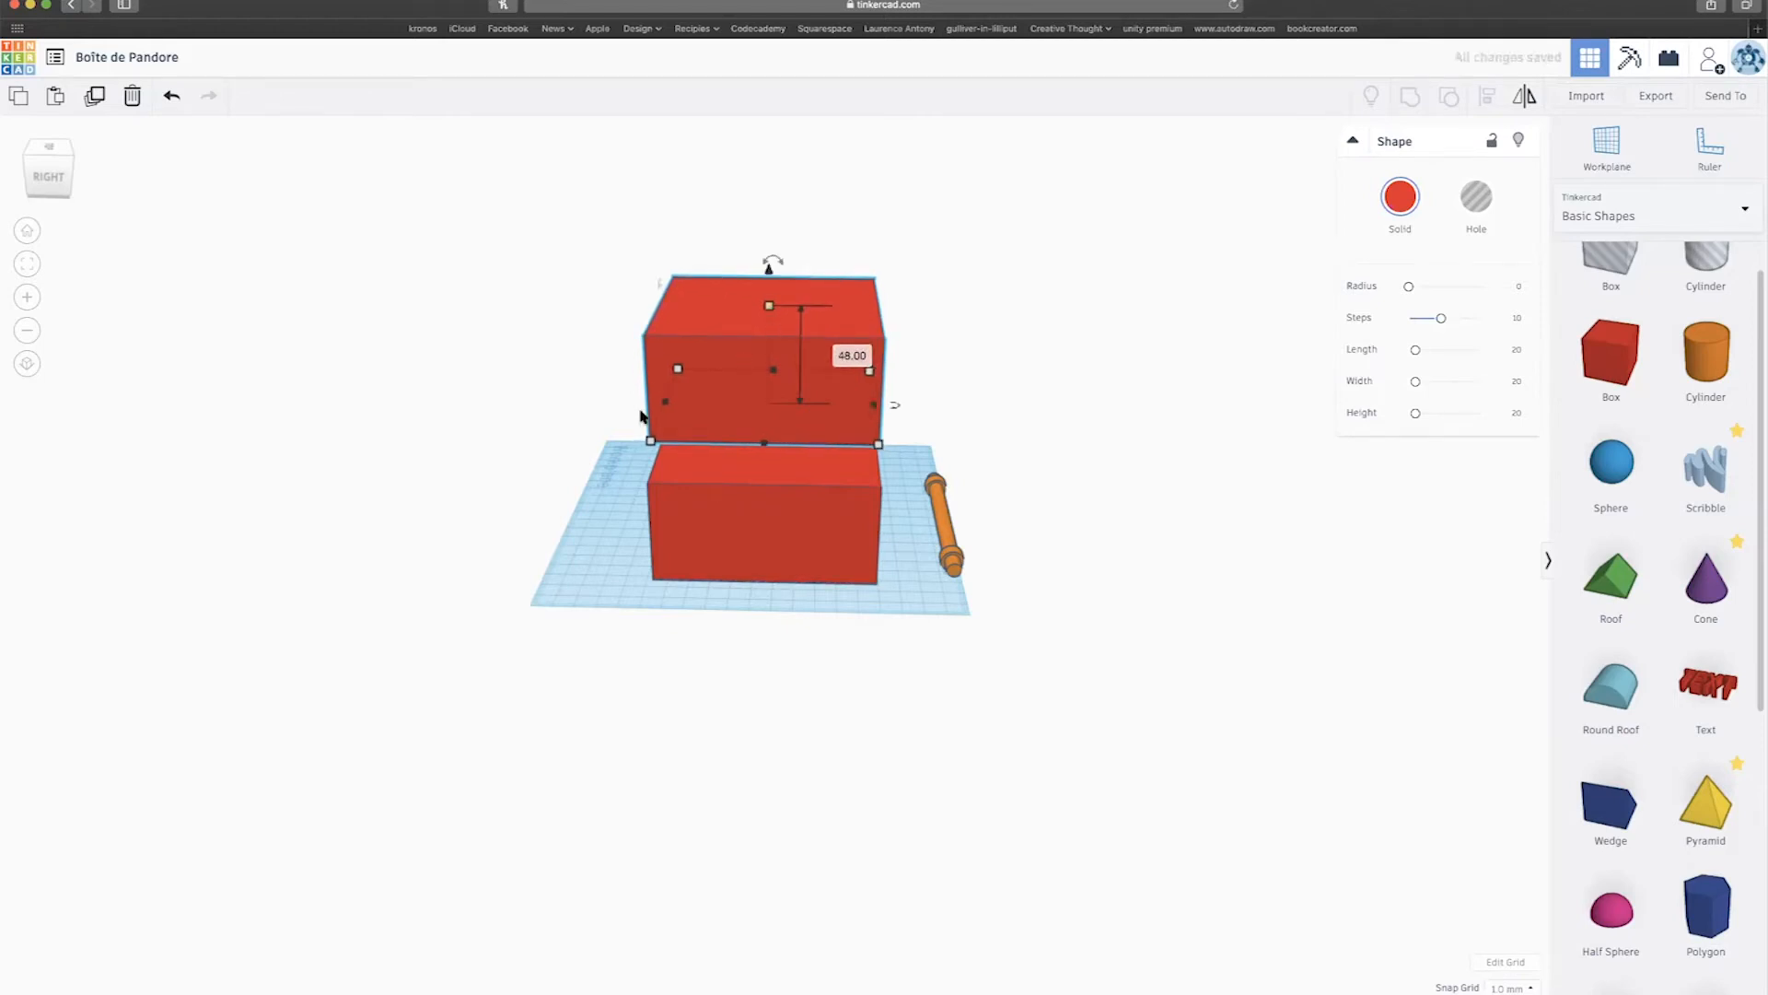
scroll(789, 396, "up", 3)
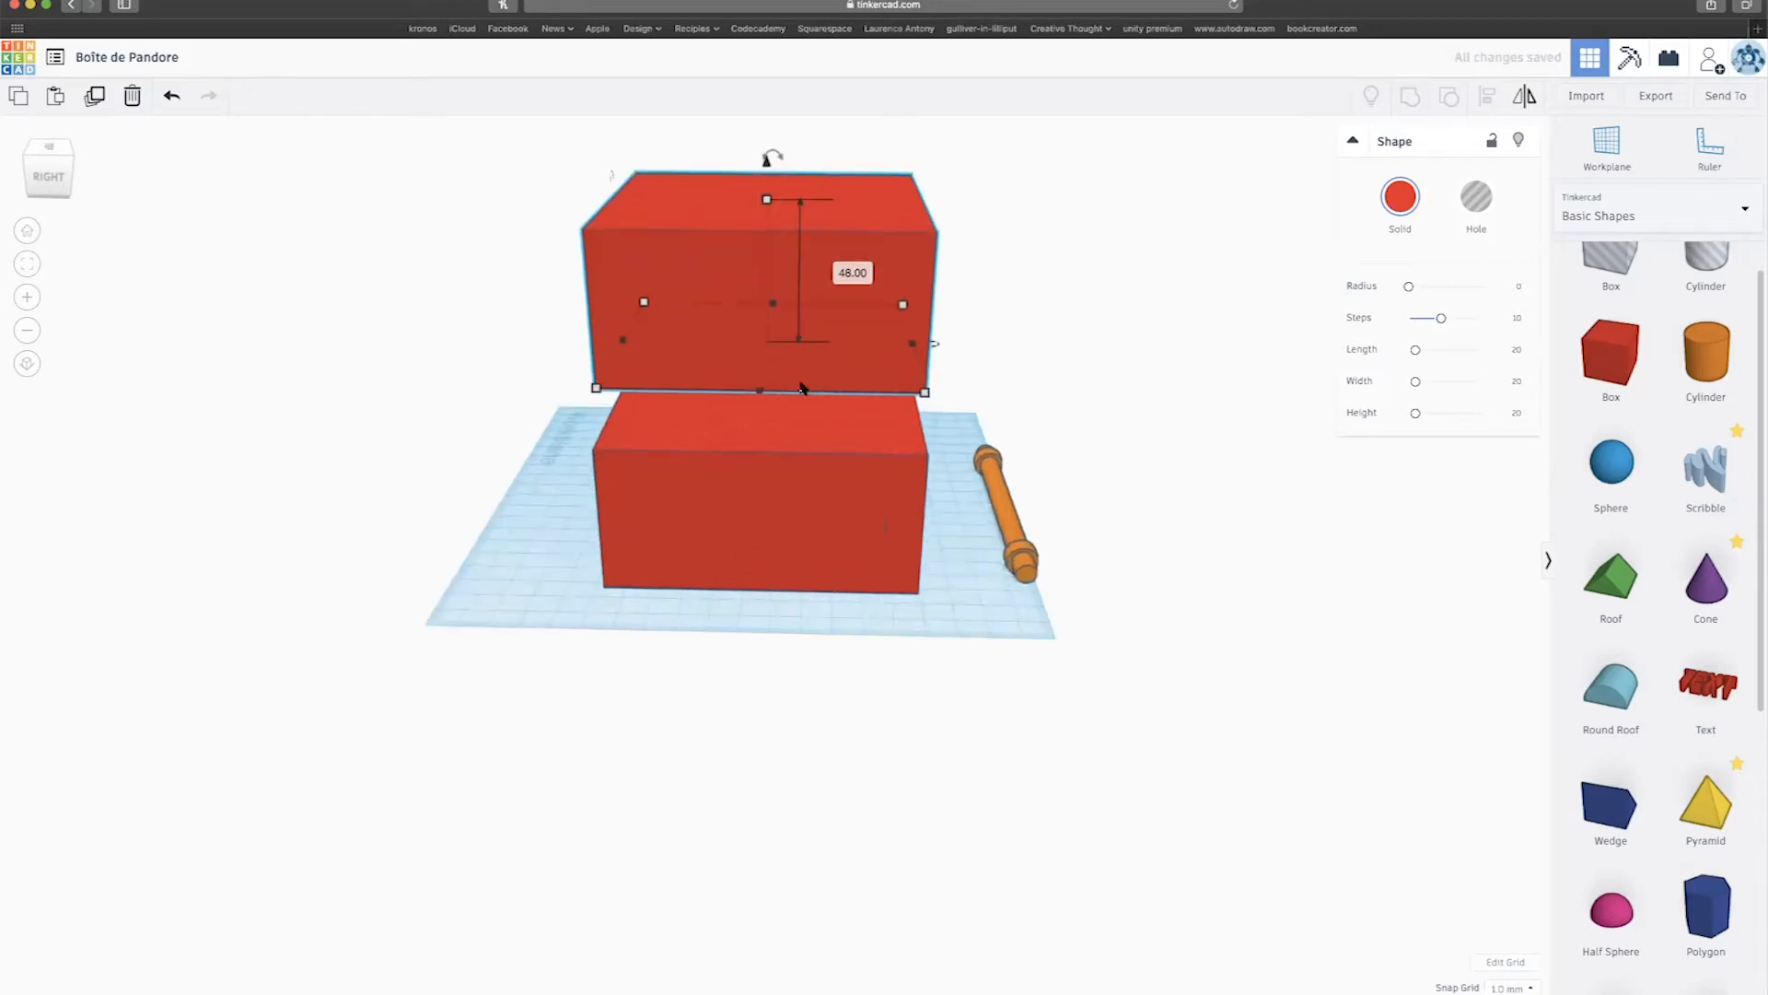
scroll(805, 389, "down", 2)
right_click_drag(955, 458, 1032, 516)
mouse_move(722, 268)
left_mouse_down()
mouse_move(751, 418)
mouse_move(699, 271)
left_mouse_up()
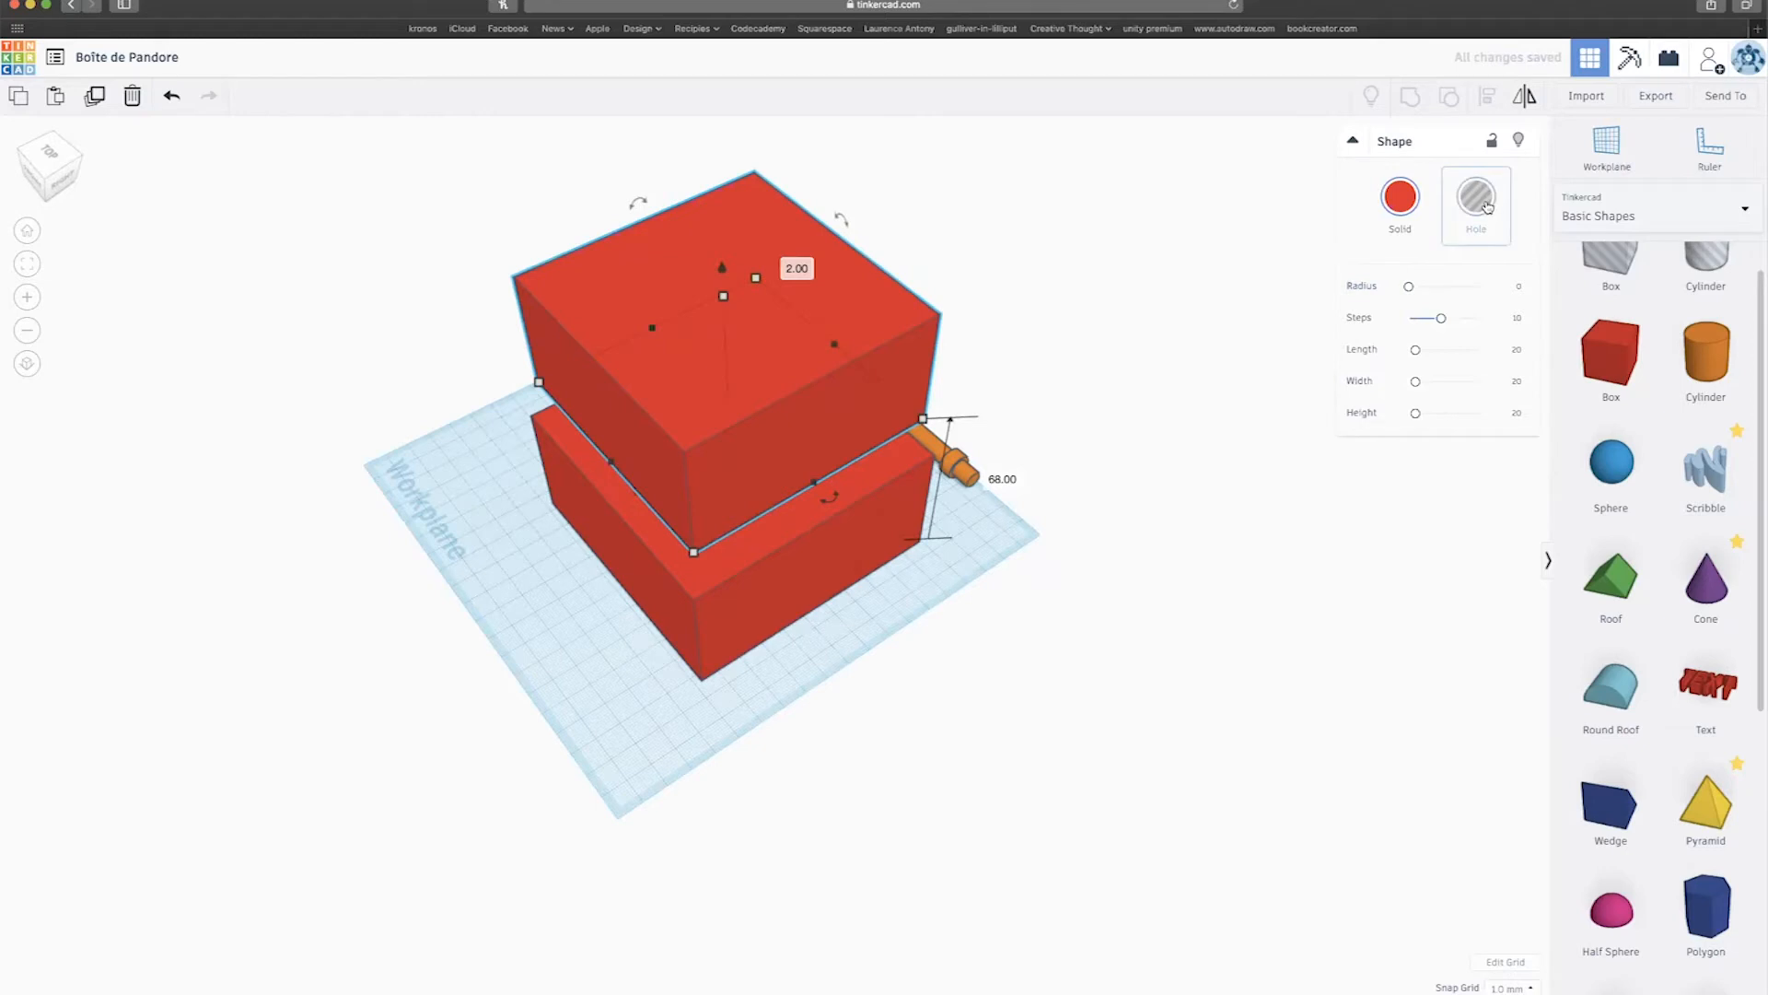
Raise the top box copy well above the middle one.
left_click(1479, 203)
right_click_drag(1181, 403, 900, 361)
key("super+z")
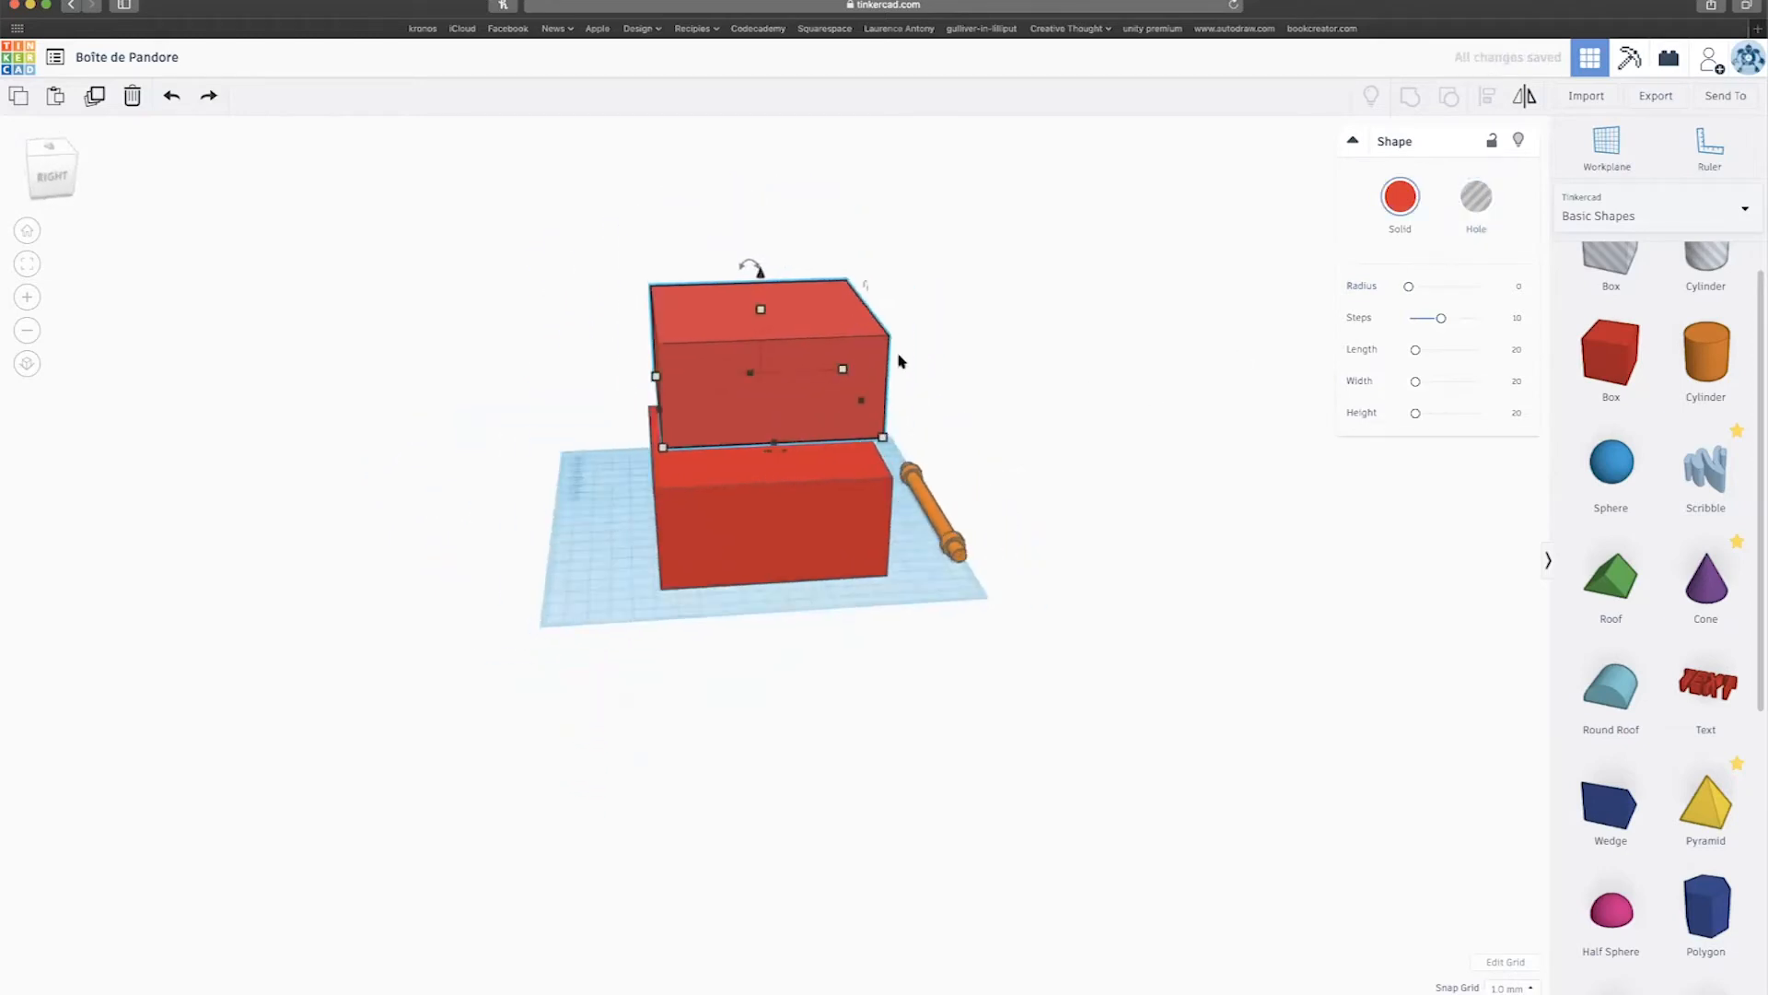
scroll(901, 361, "down", 3)
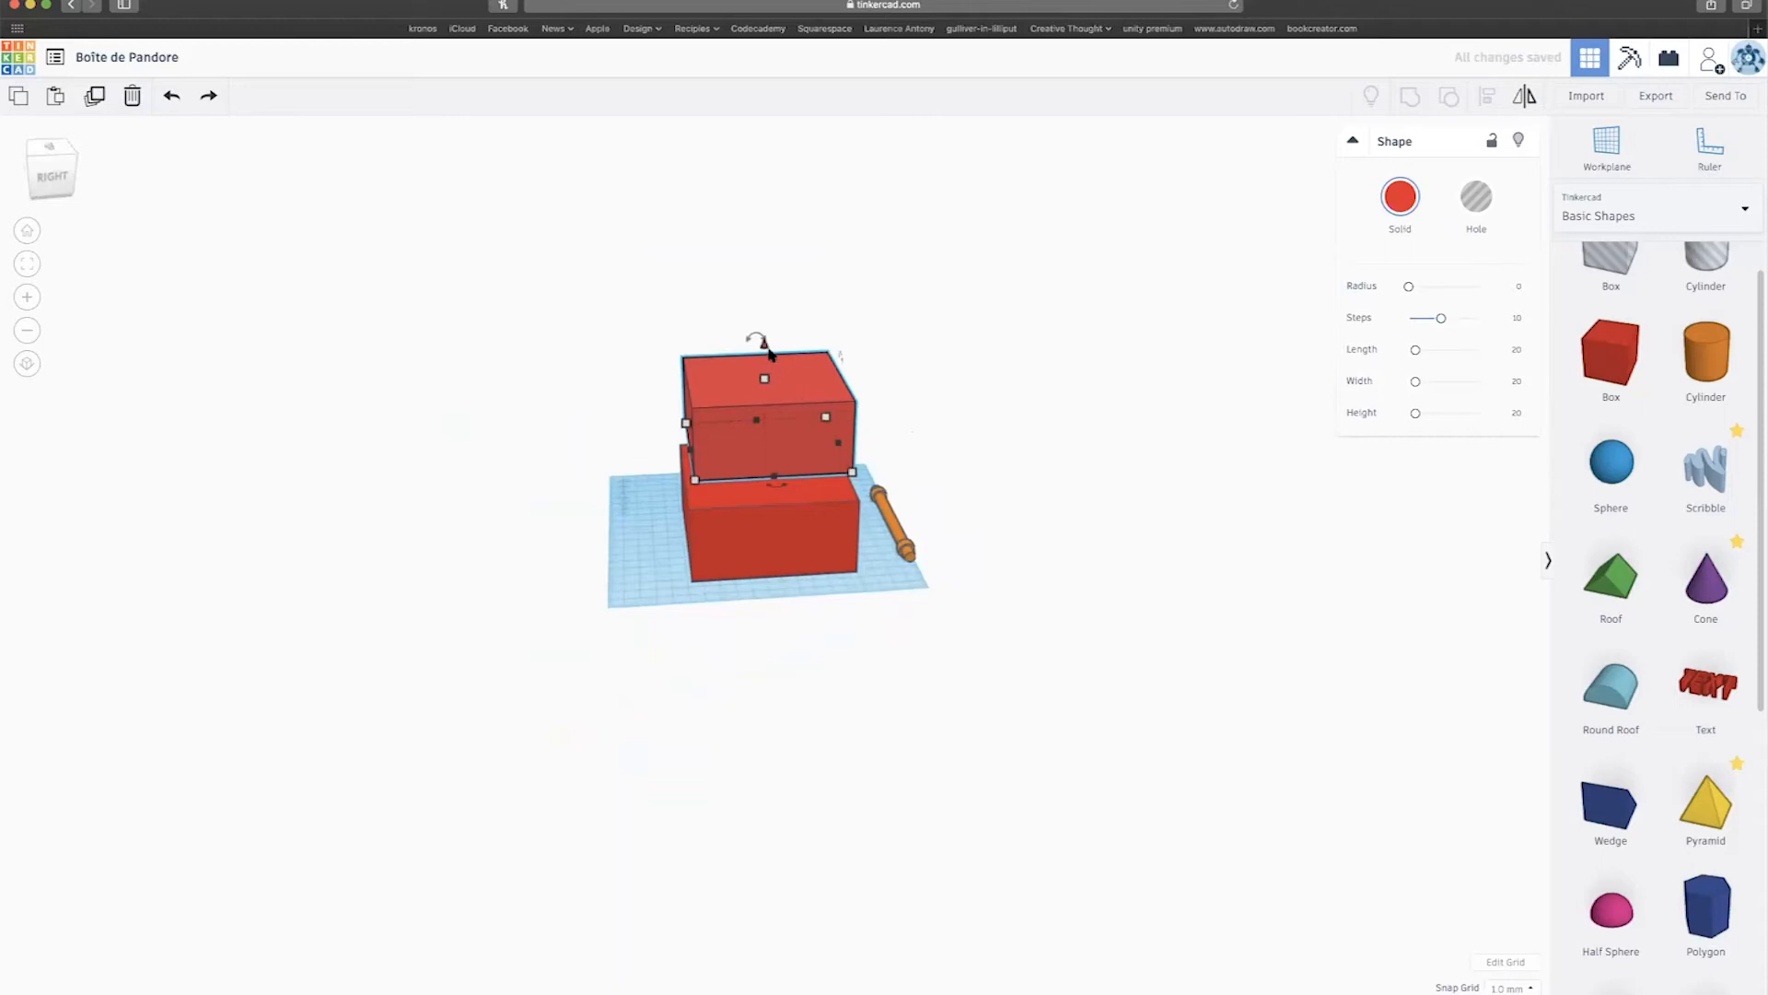
left_click_drag(764, 345, 753, 245)
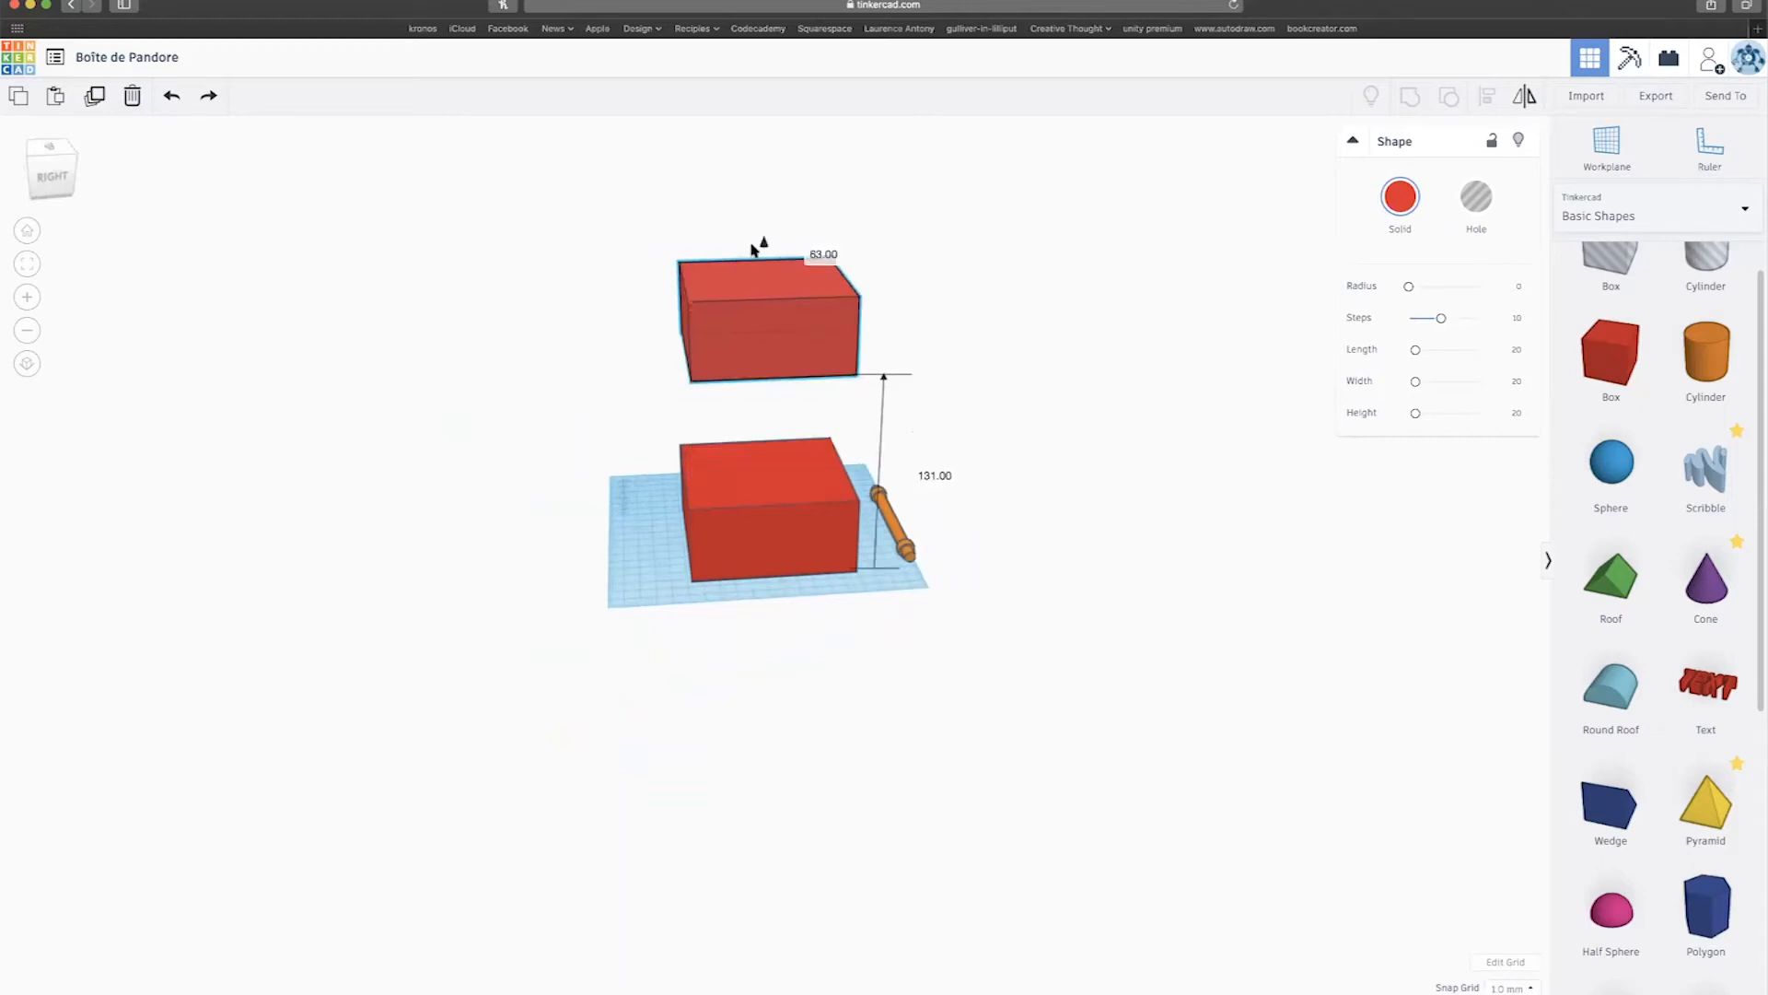
key("super+z")
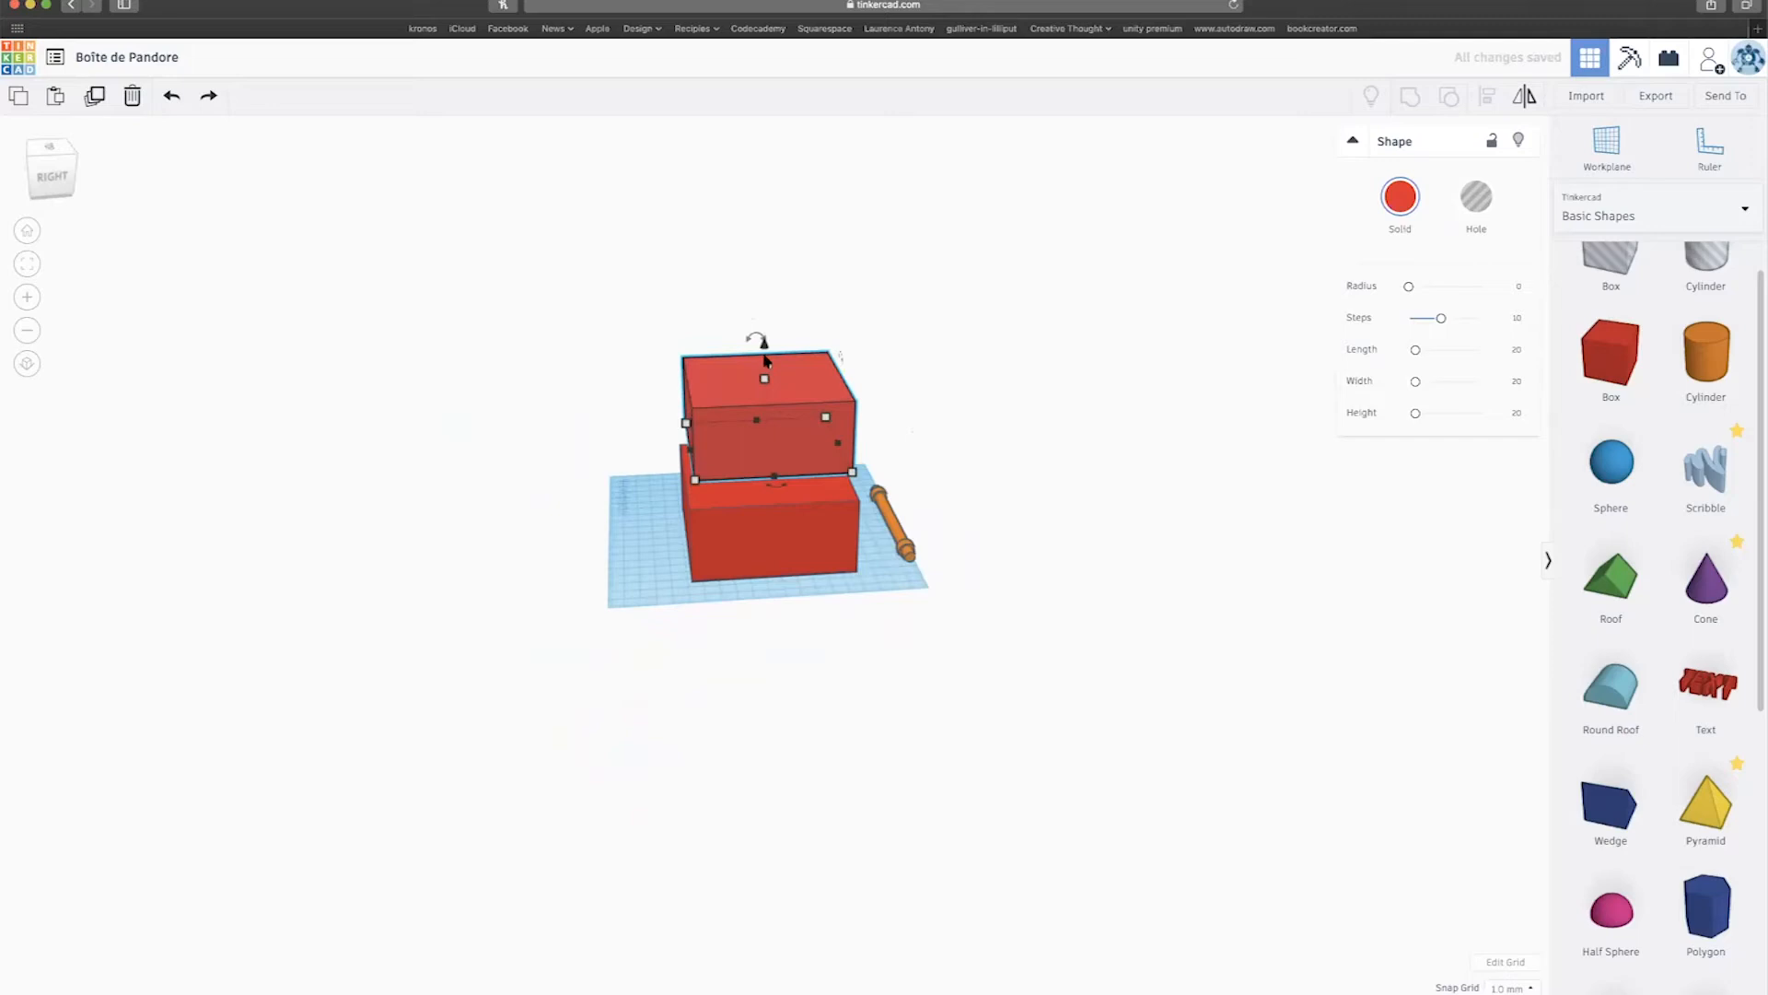
left_click_drag(763, 344, 761, 225)
Turn the middle box into a hole and sink it into the bottom box.
left_click(776, 423)
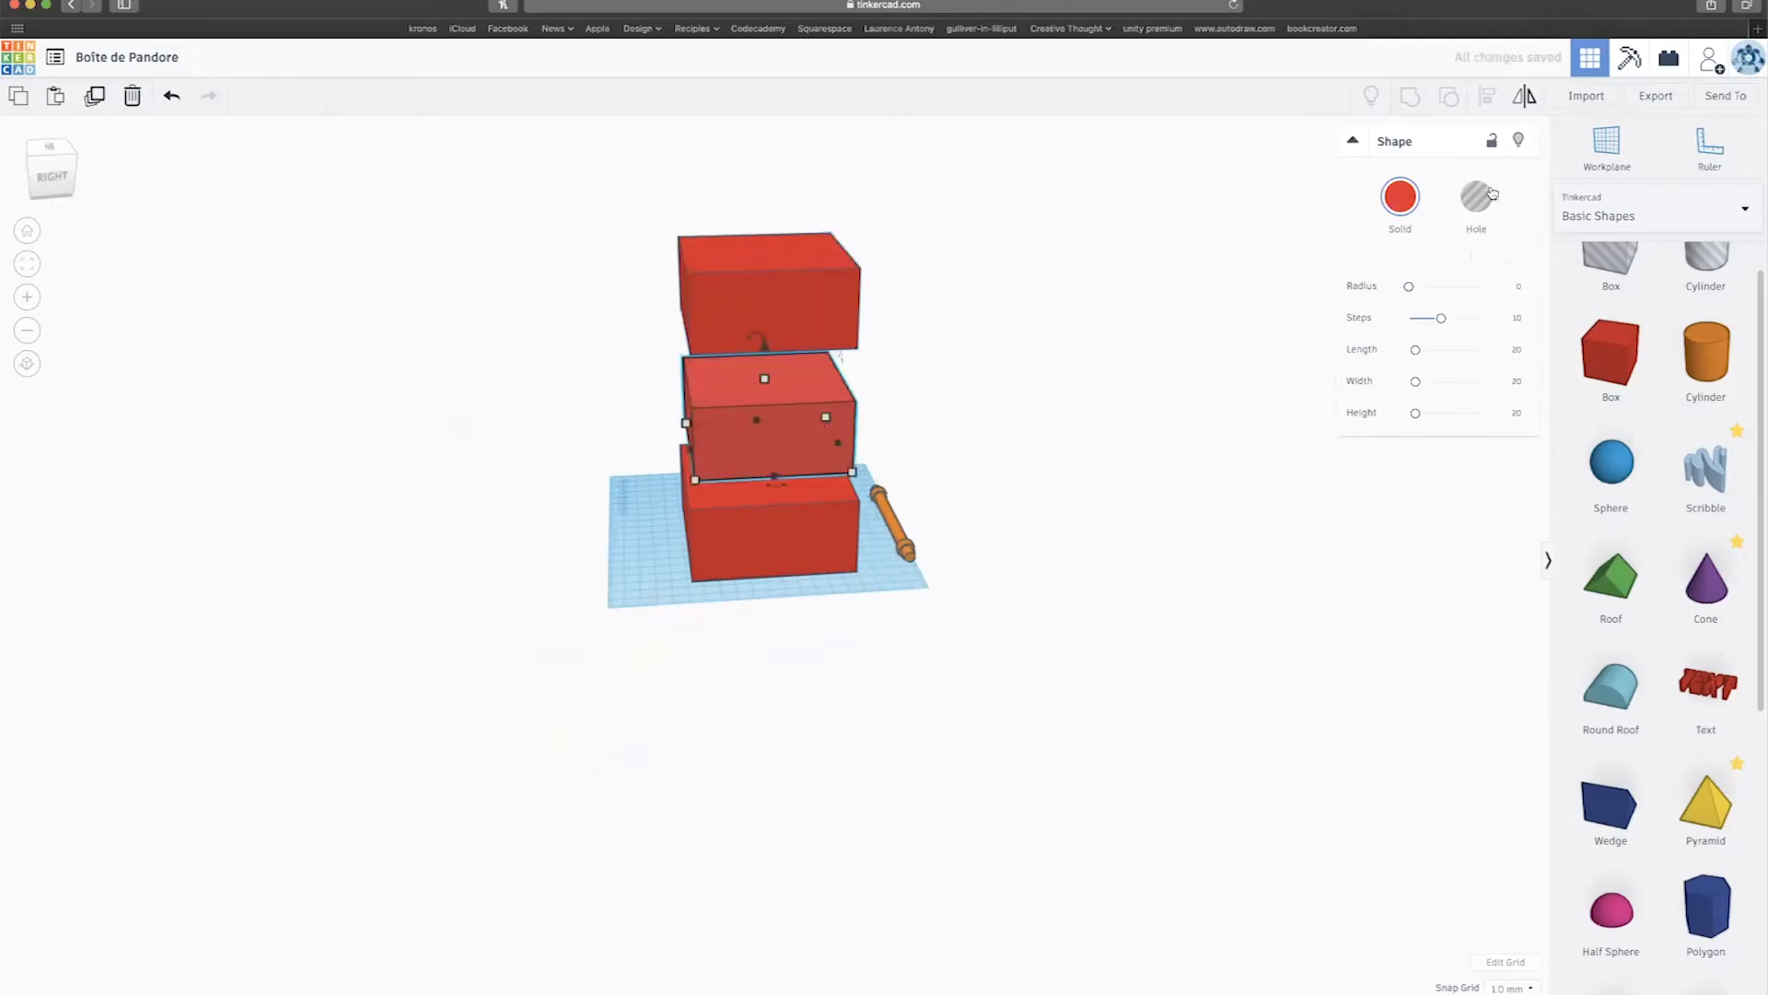
left_click(1484, 198)
left_click_drag(764, 353, 754, 446)
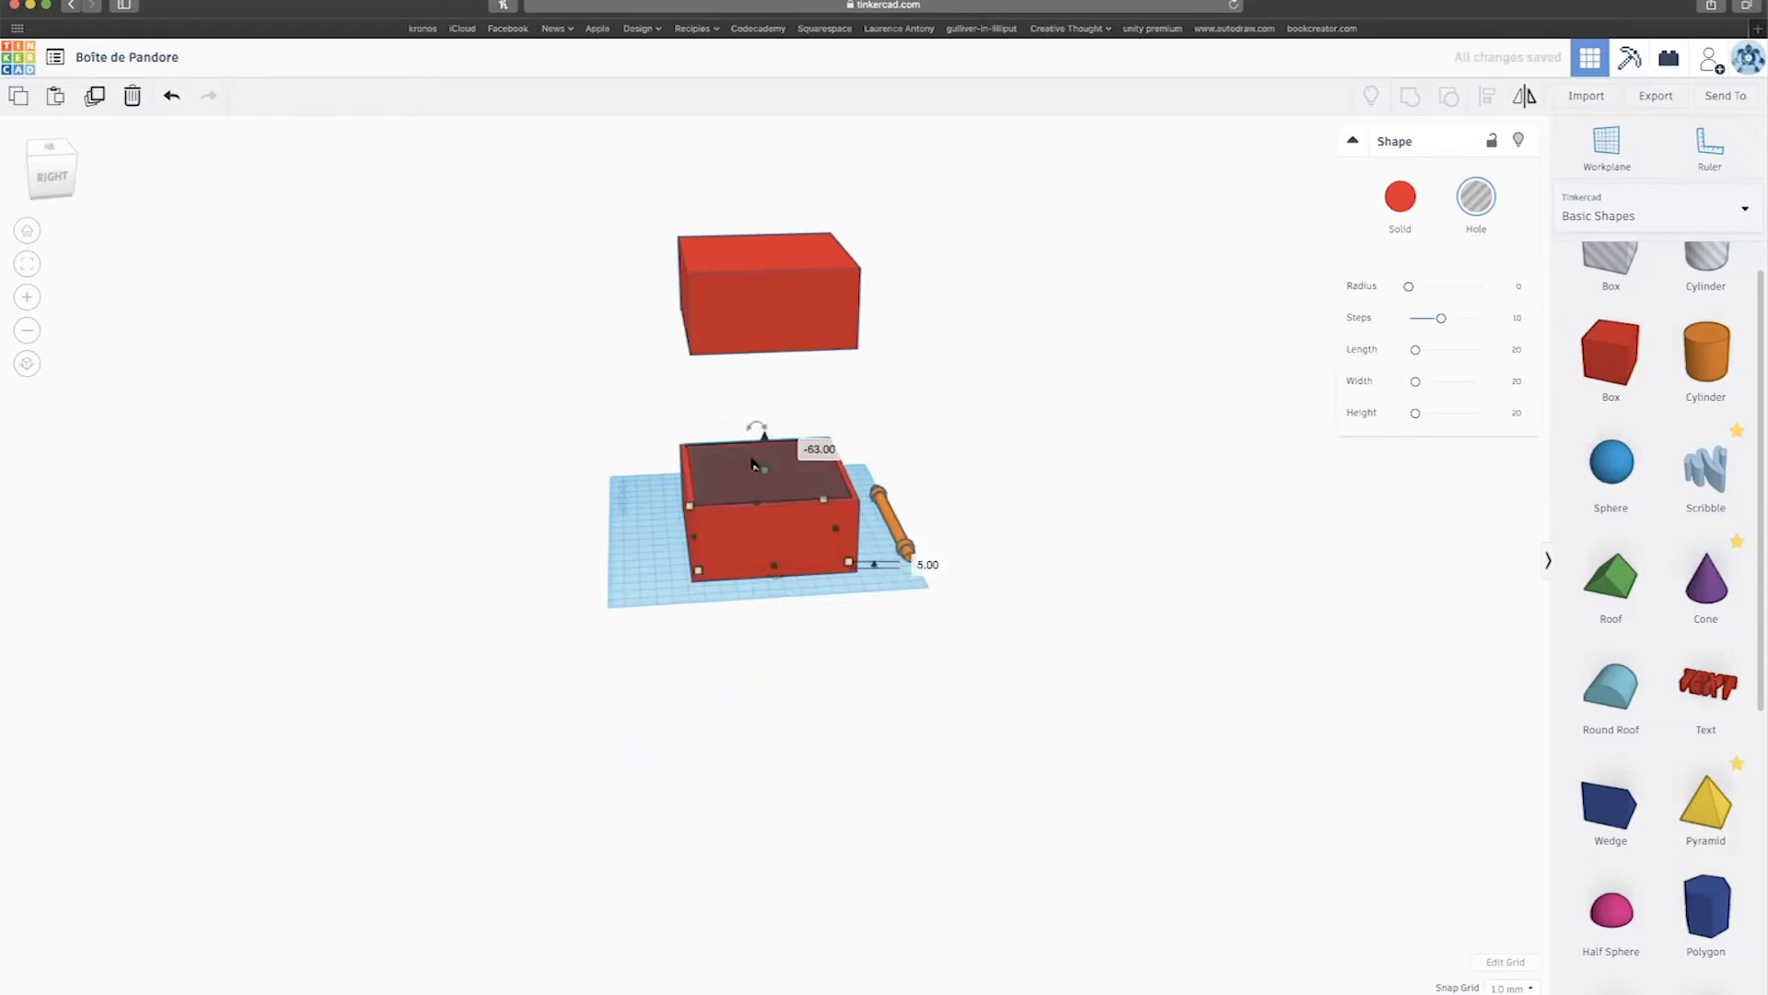
scroll(753, 463, "up", 3)
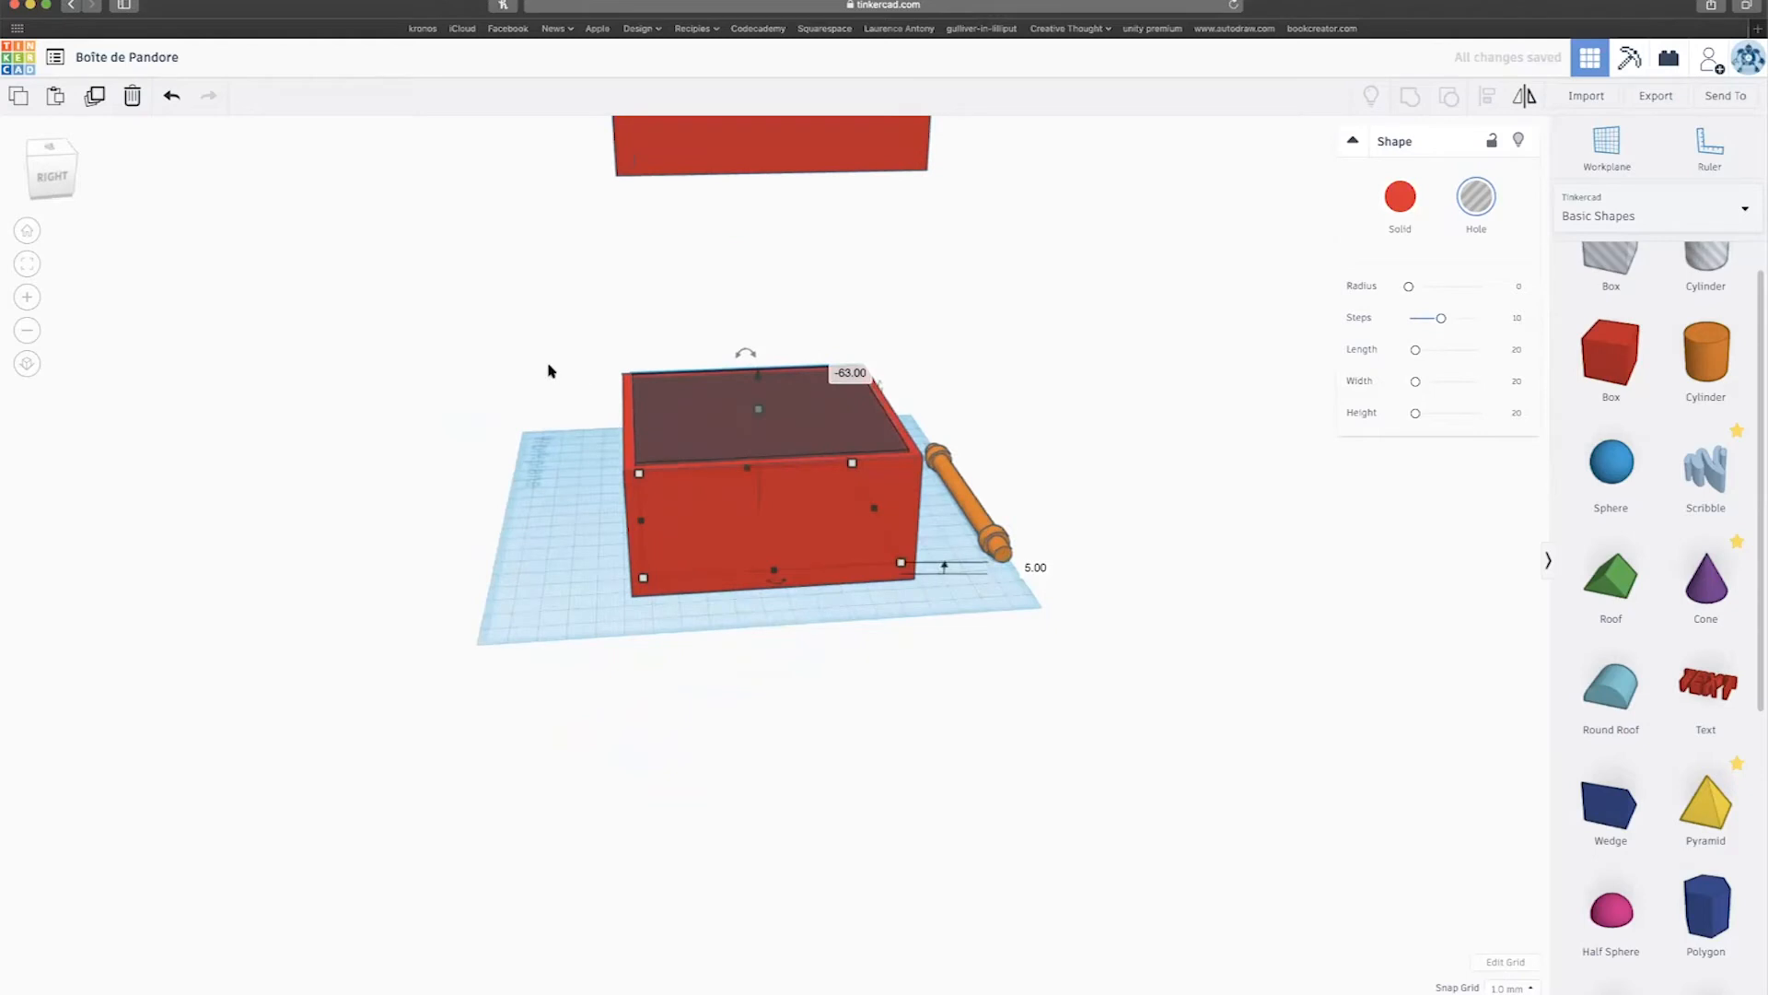
scroll(610, 469, "down", 3)
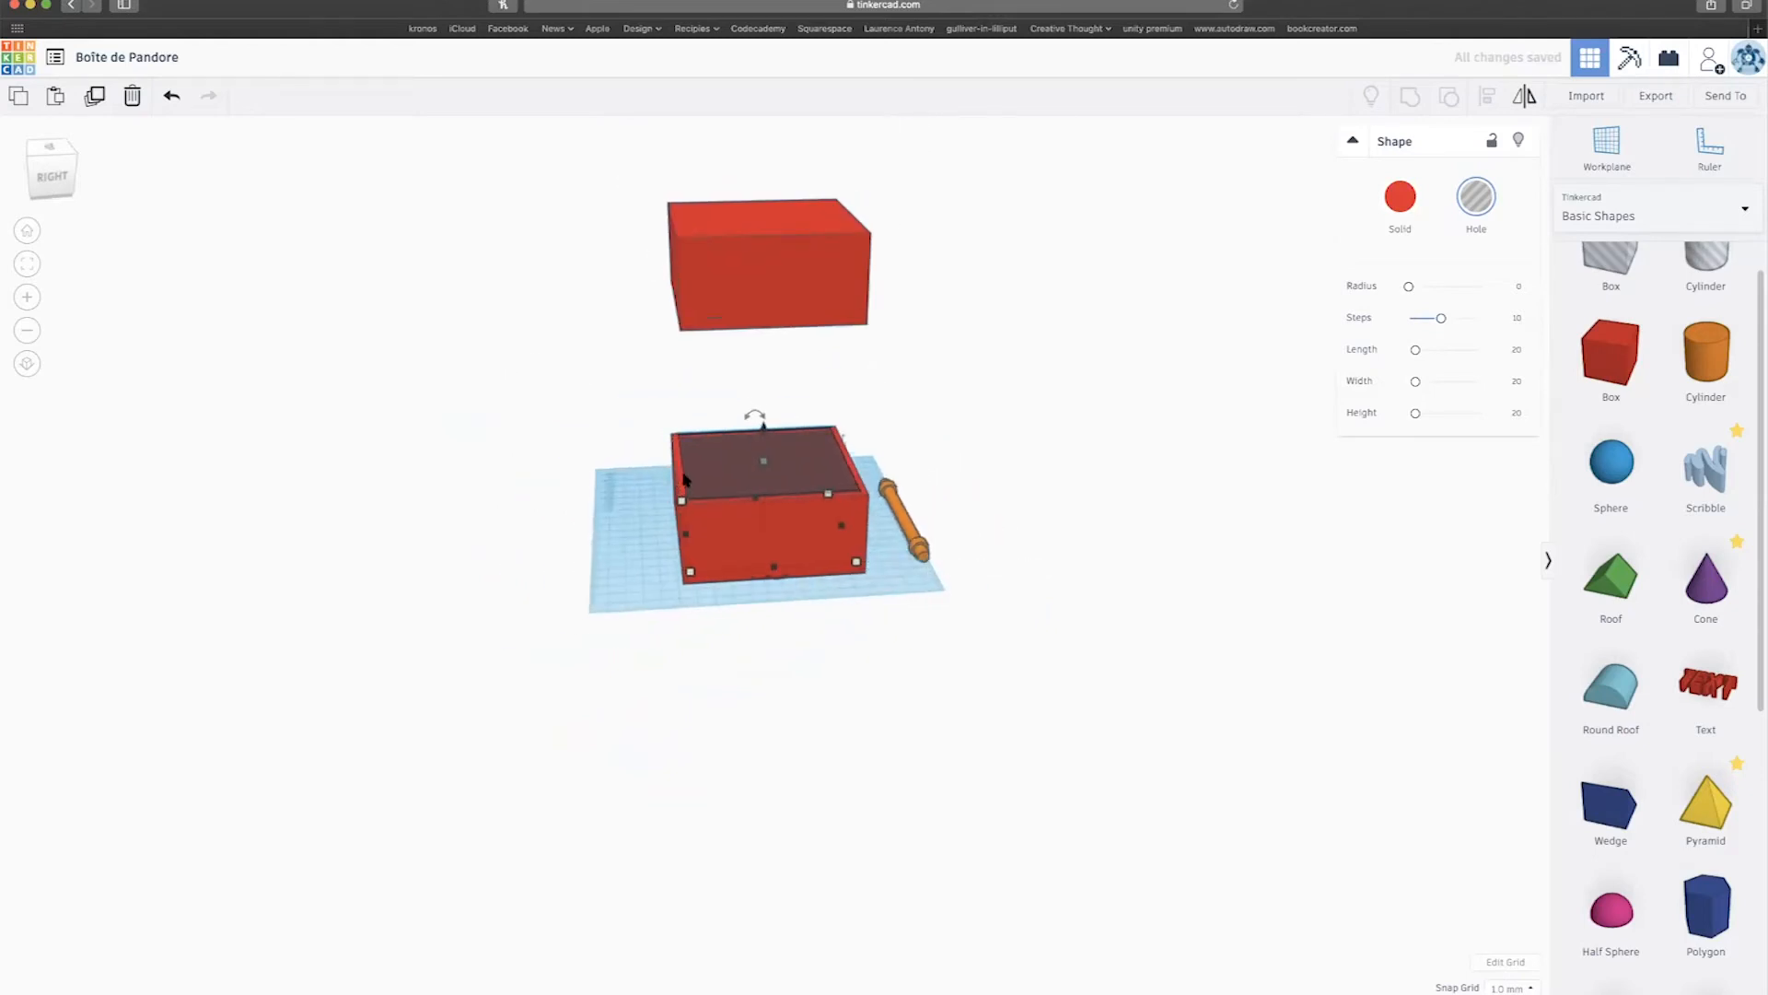
scroll(1105, 501, "down", 3)
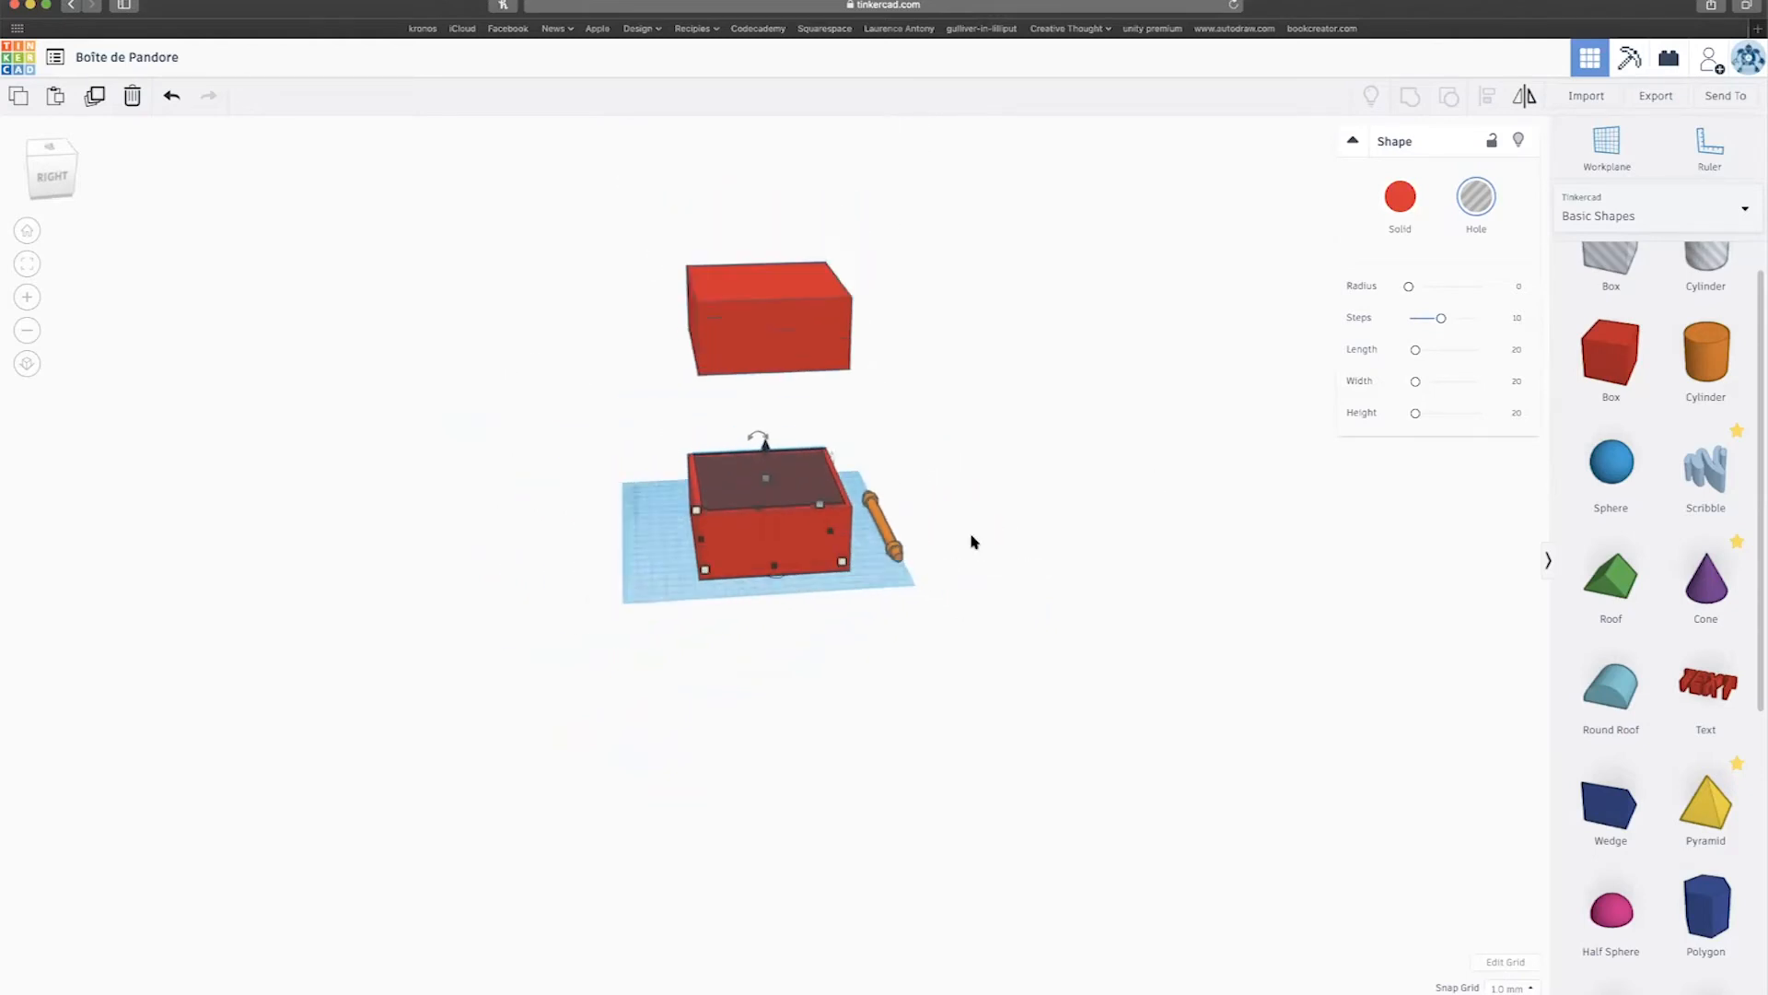
left_click(857, 639)
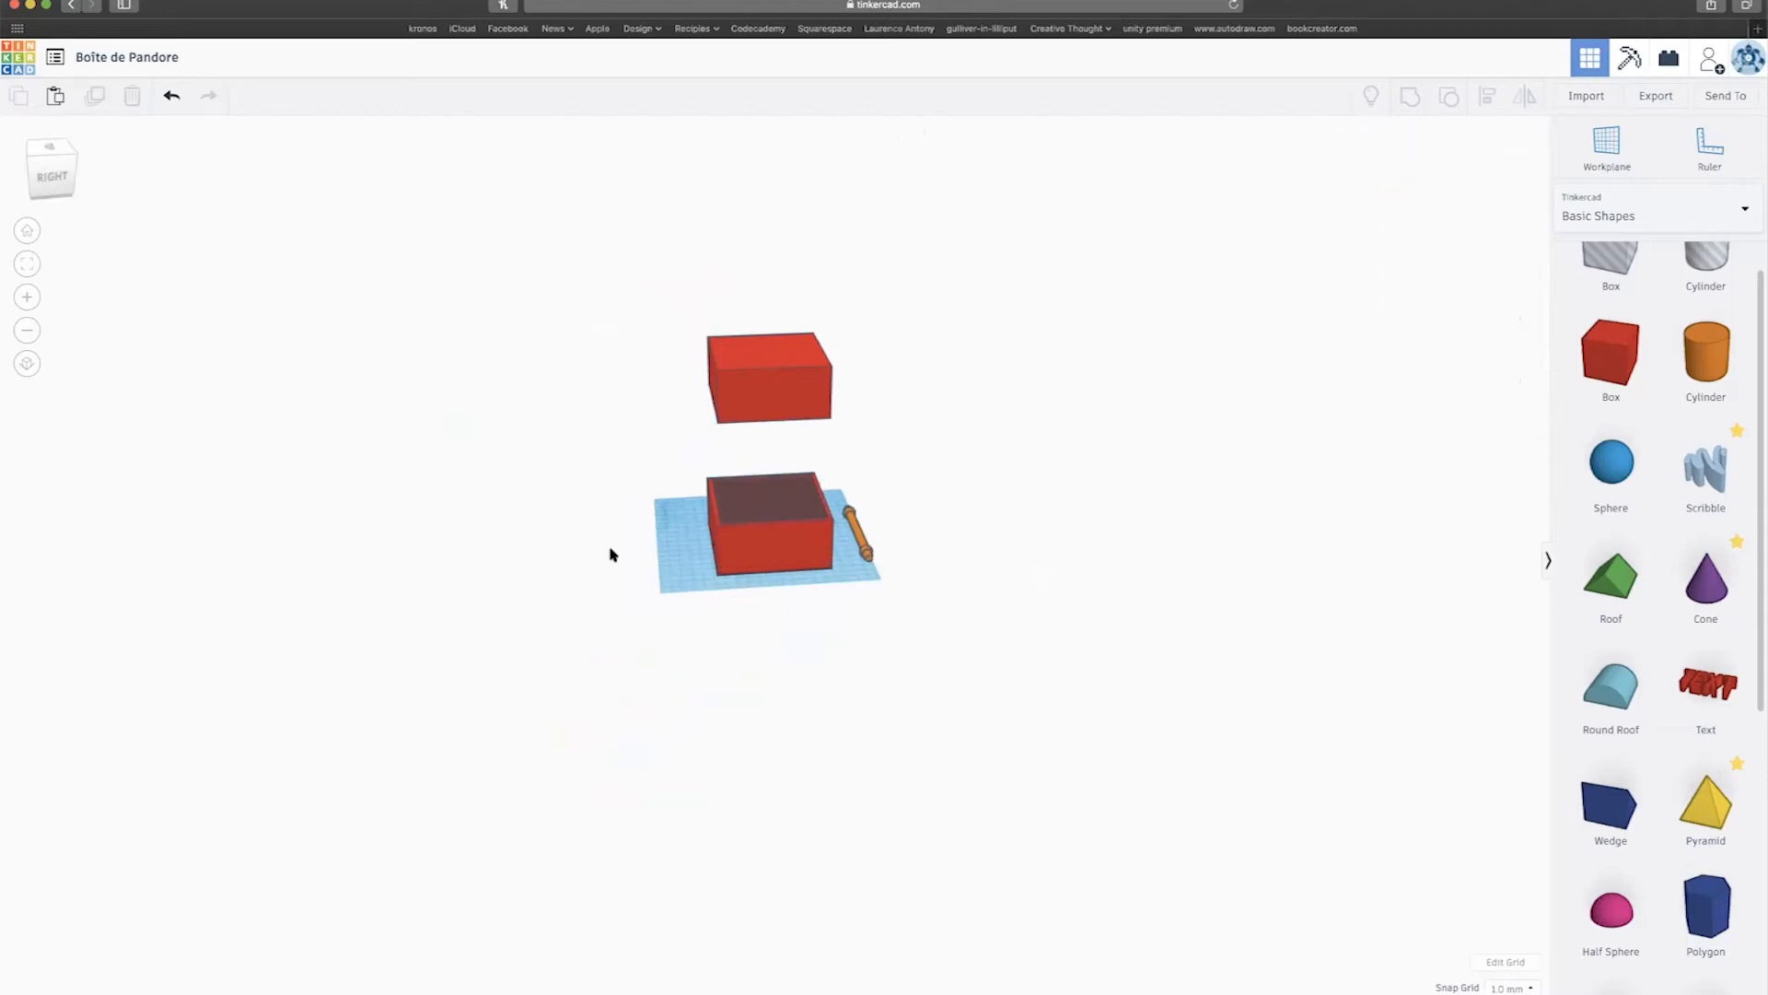
Raise one box up to the lid's height.
left_click(710, 507)
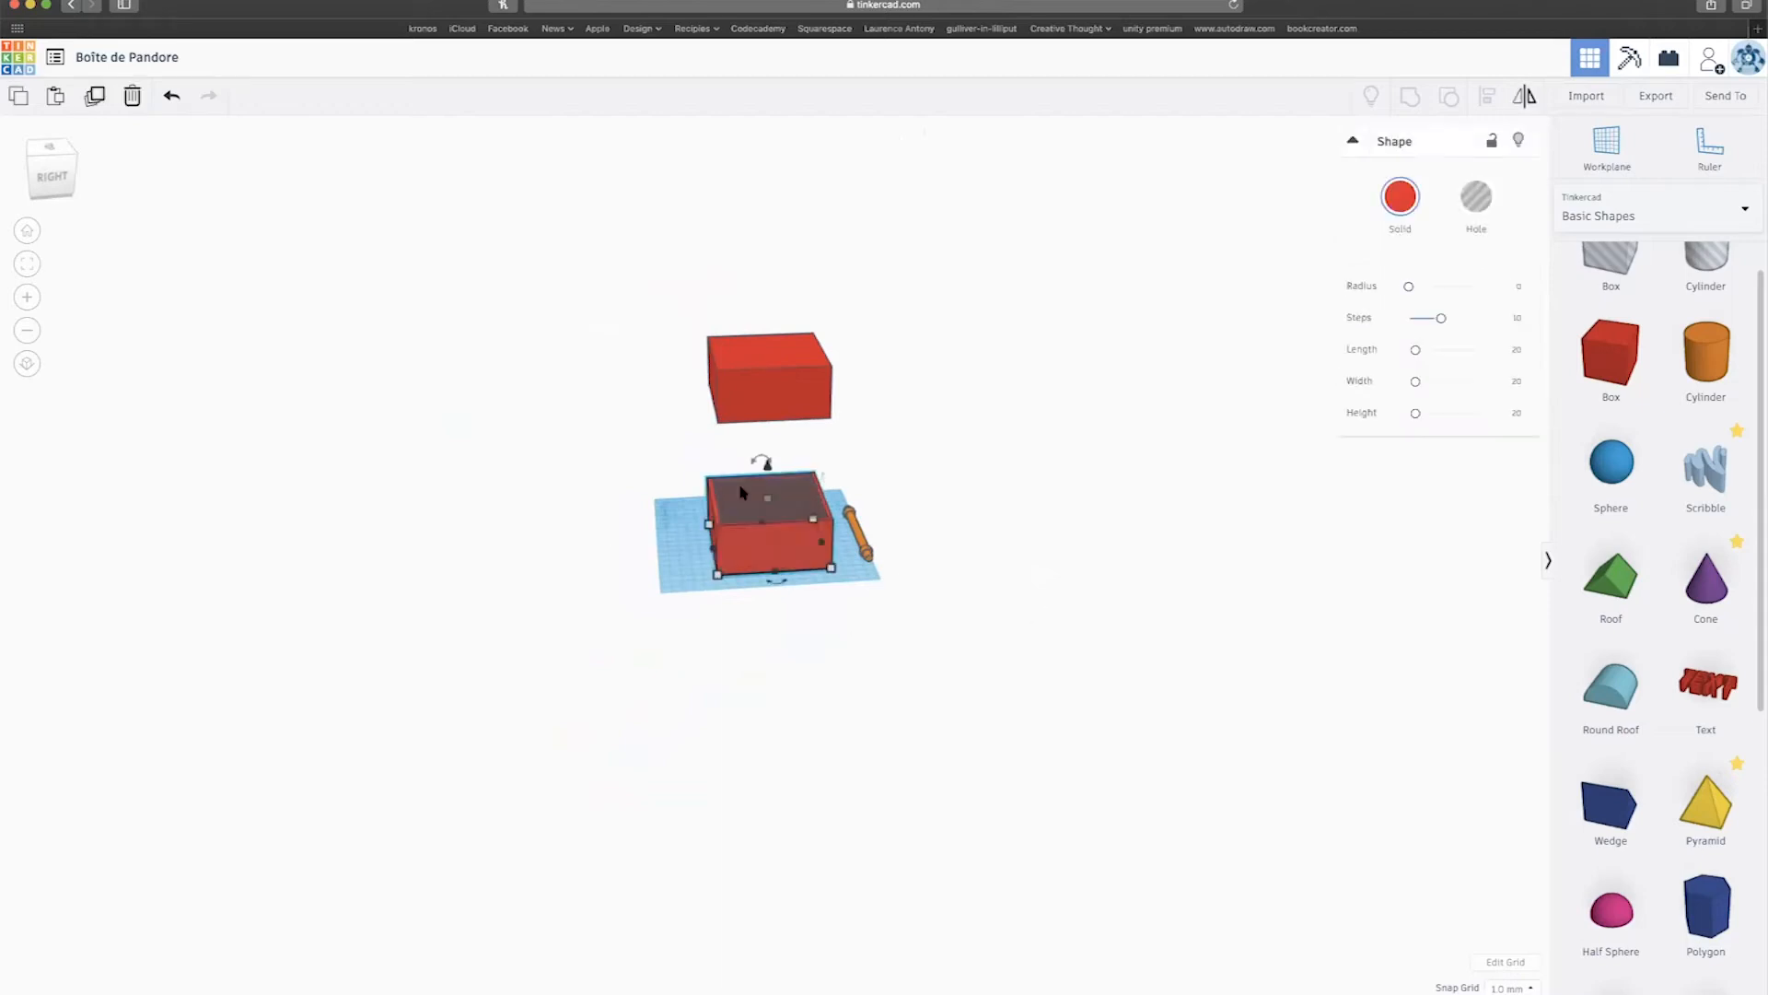
left_click_drag(763, 471, 732, 258)
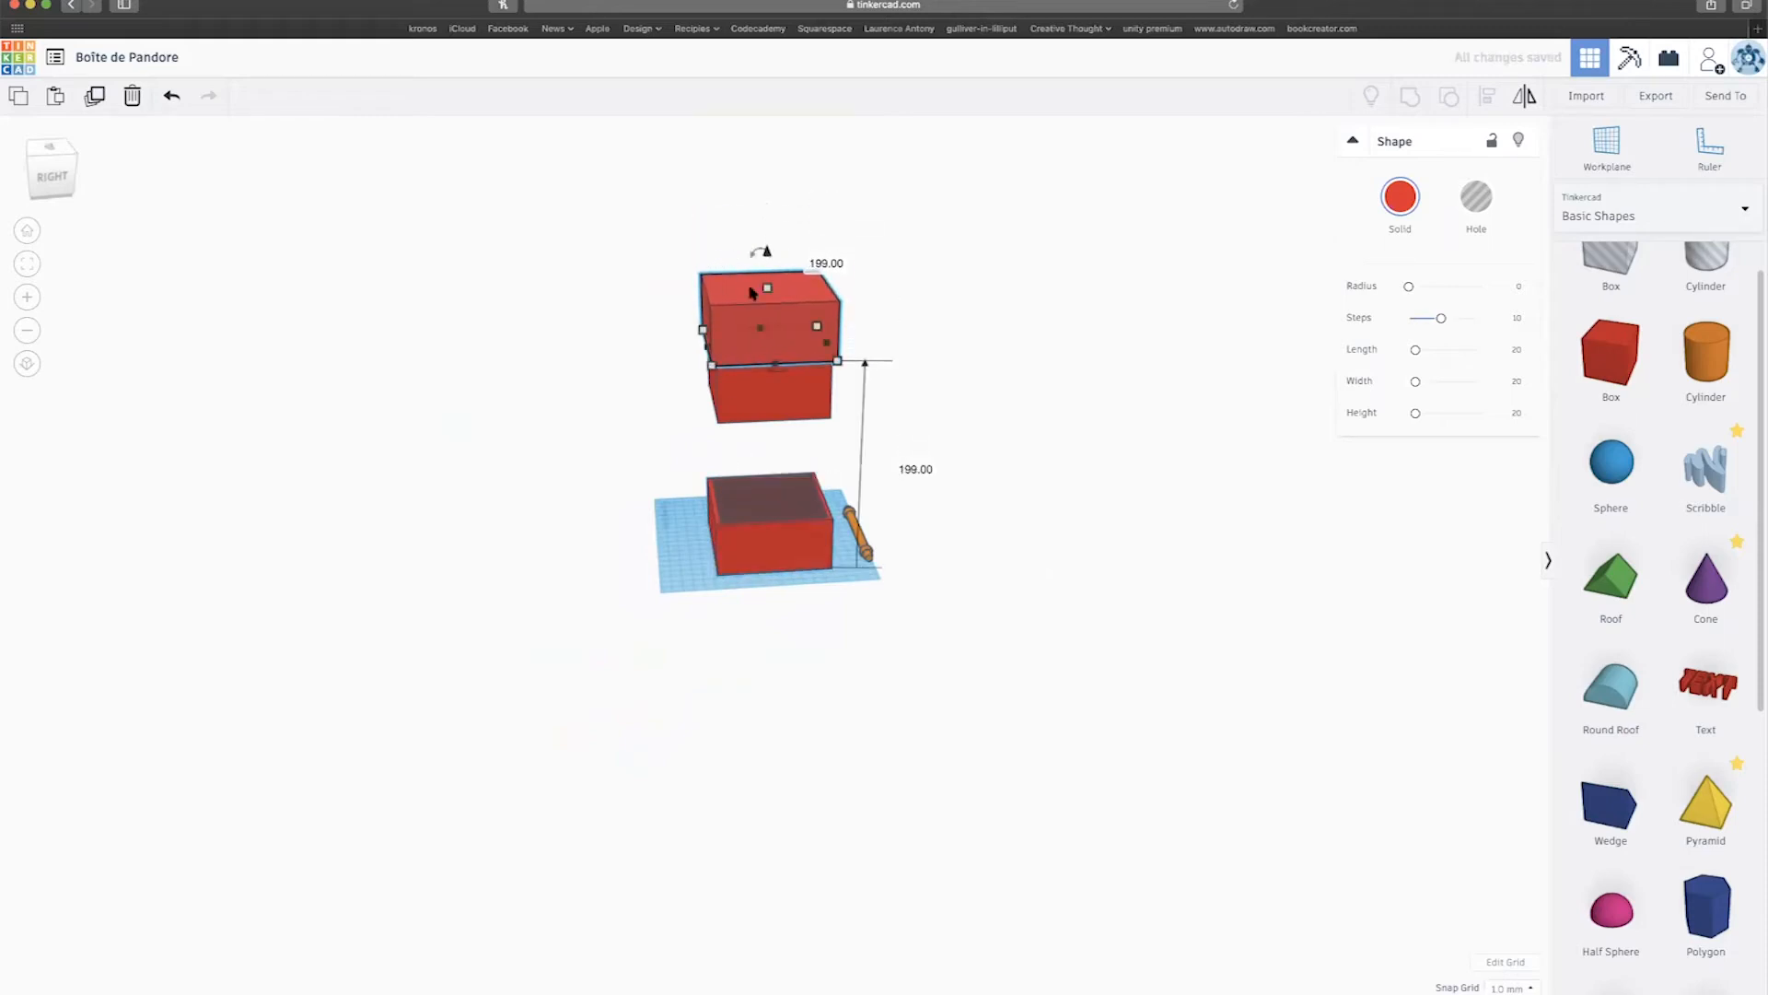
scroll(722, 540, "up", 5)
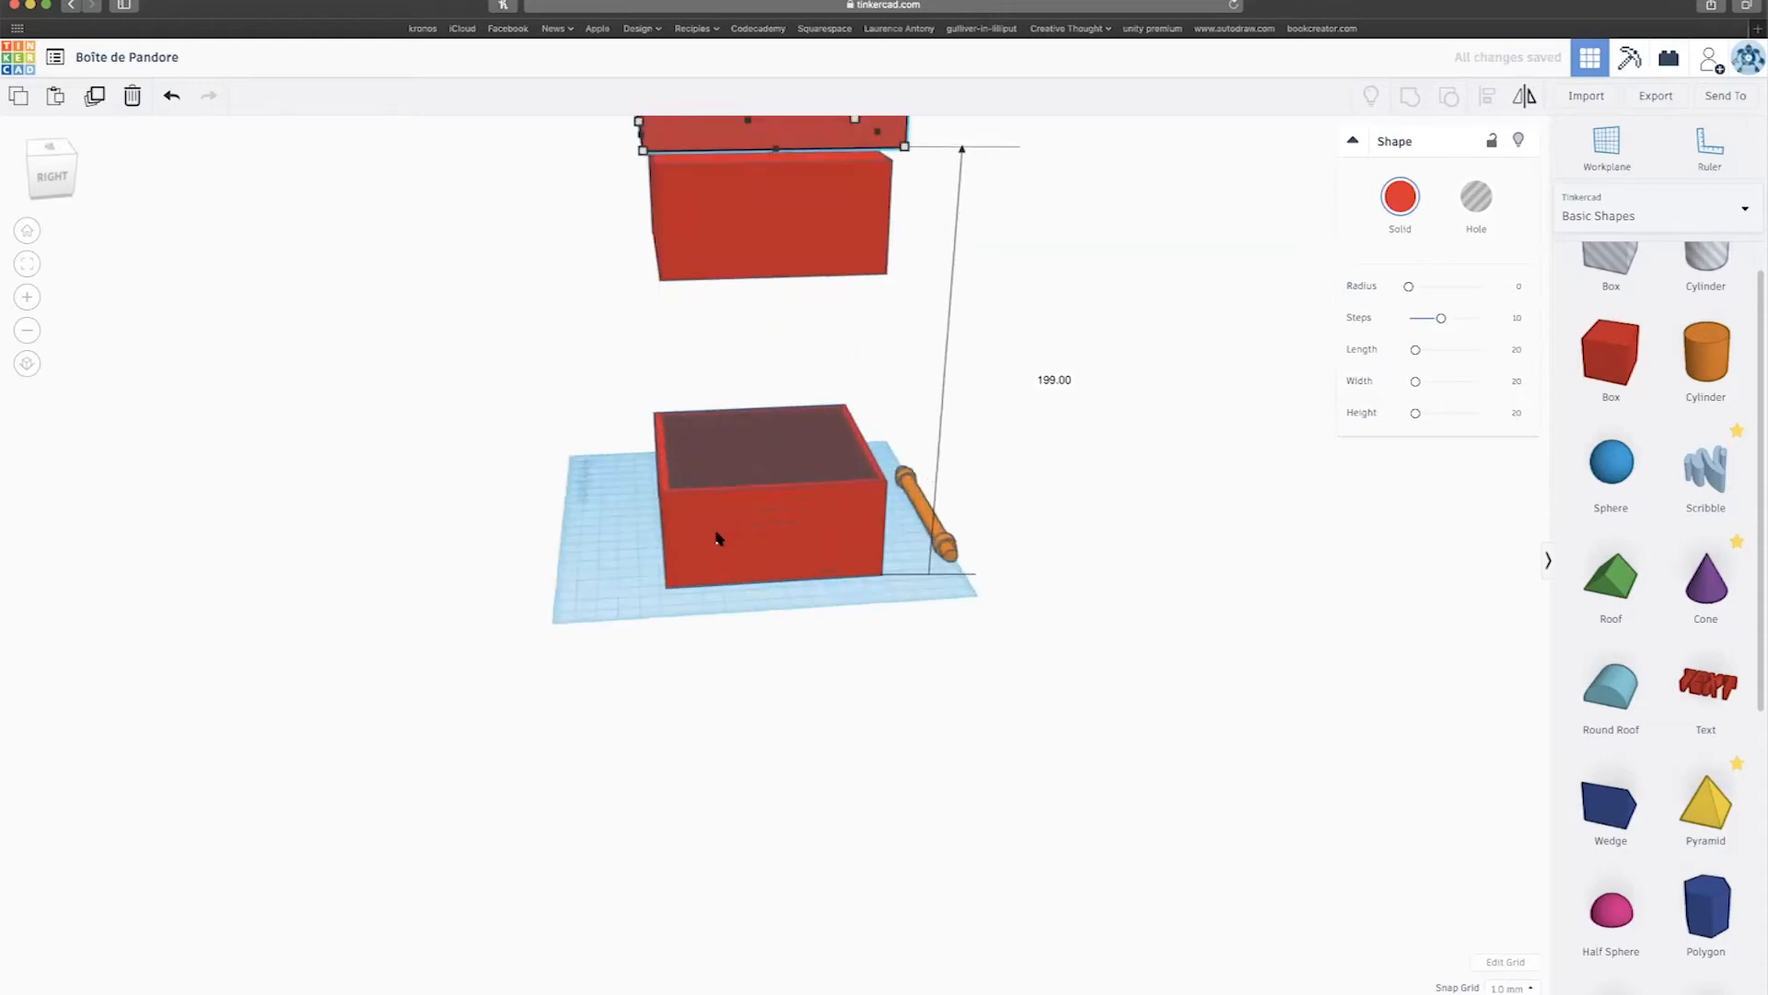
Group the red lower box with its hole into a hollow box, then select the three rod parts.
left_click(623, 507)
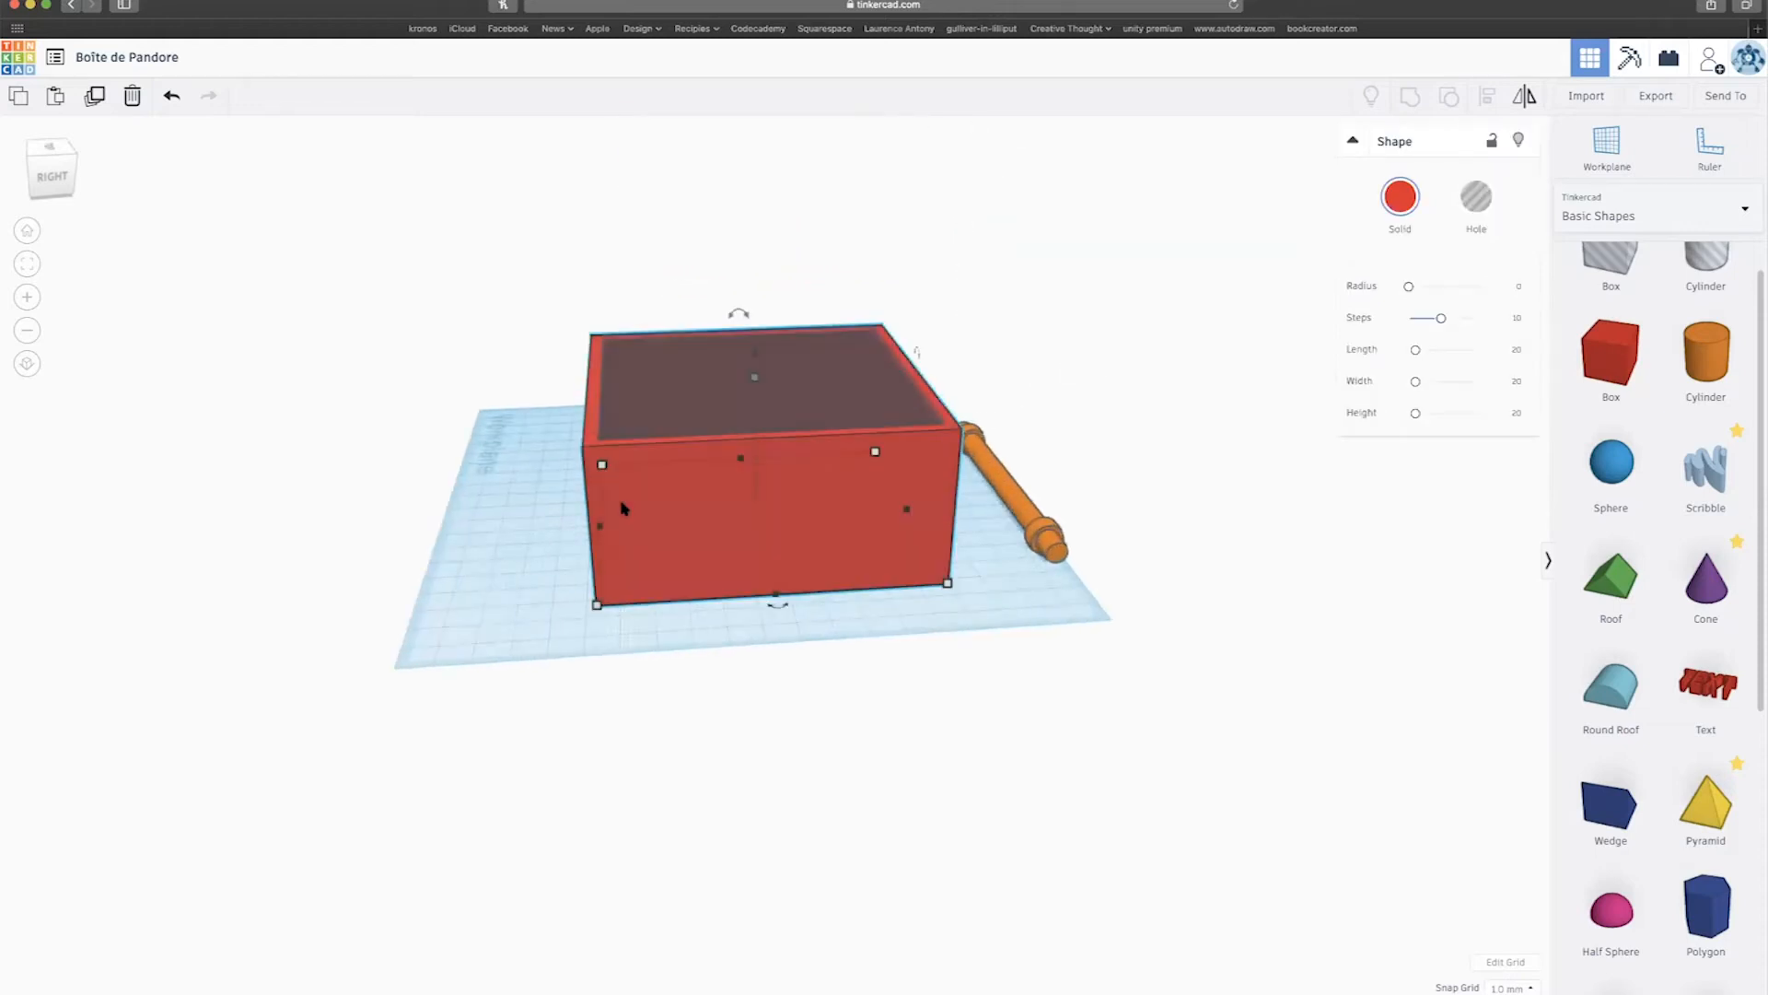
left_click_drag(515, 278, 731, 518)
scroll(730, 518, "down", 3)
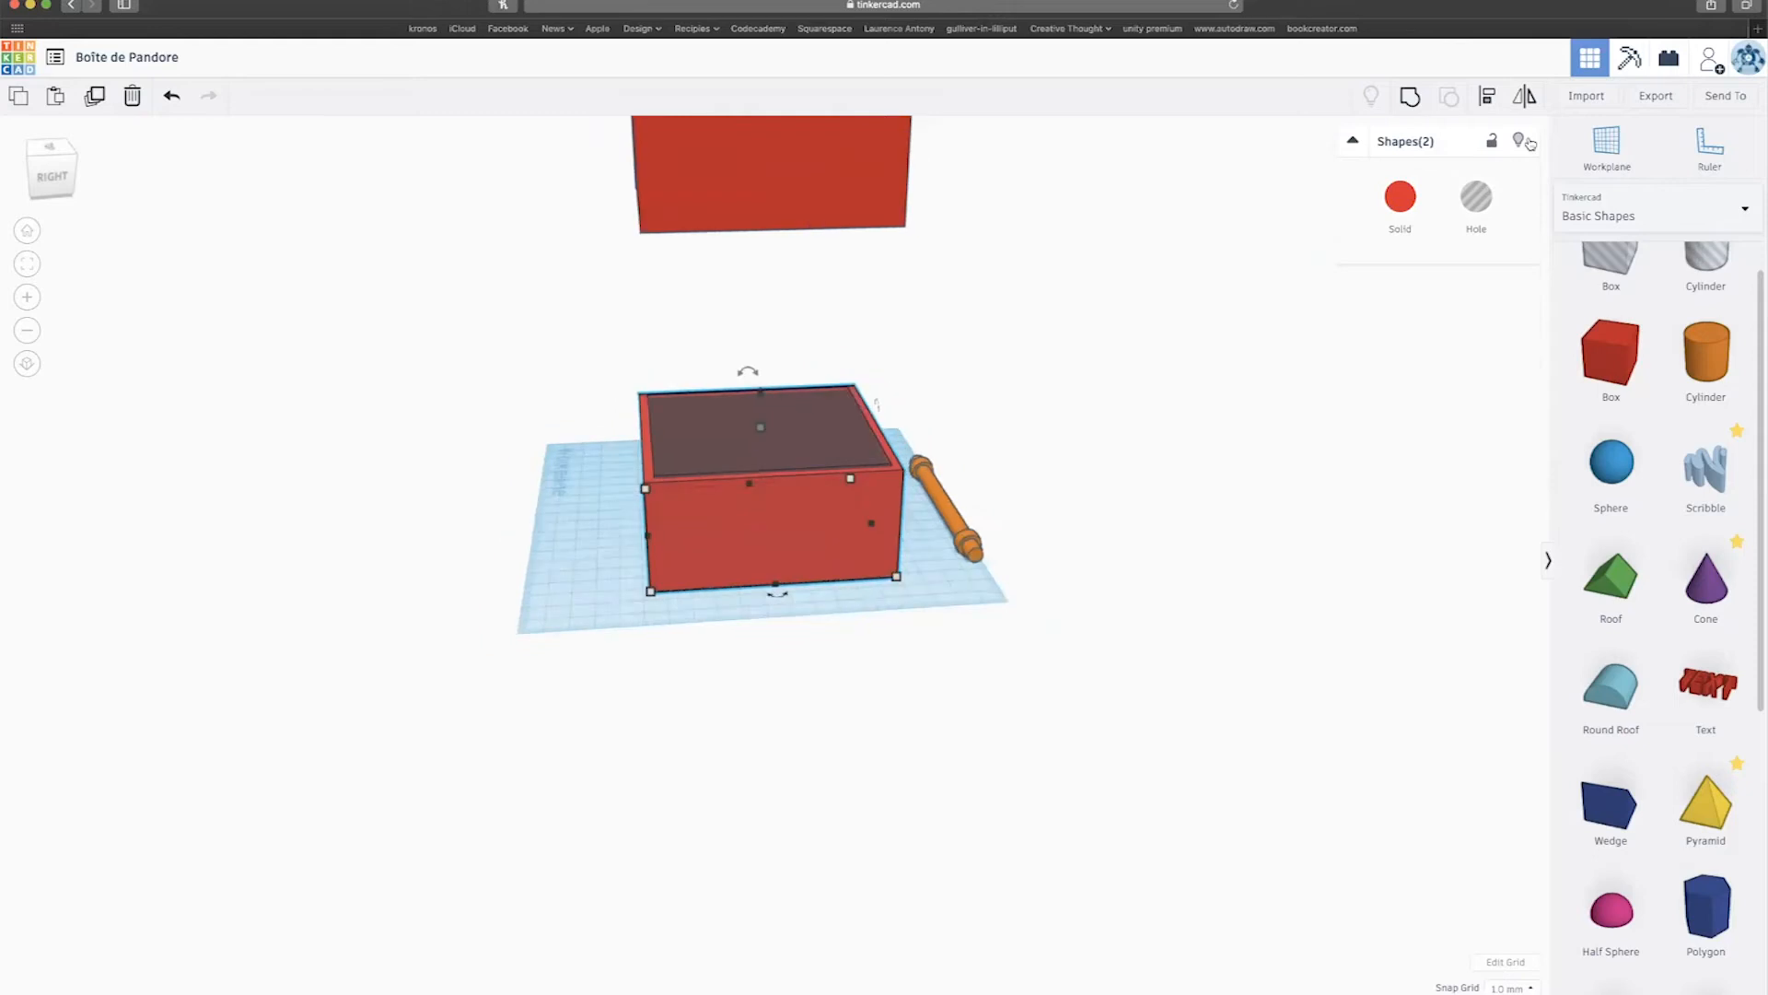
left_click(1421, 98)
right_click_drag(1192, 368, 951, 466)
left_click_drag(953, 463, 1036, 624)
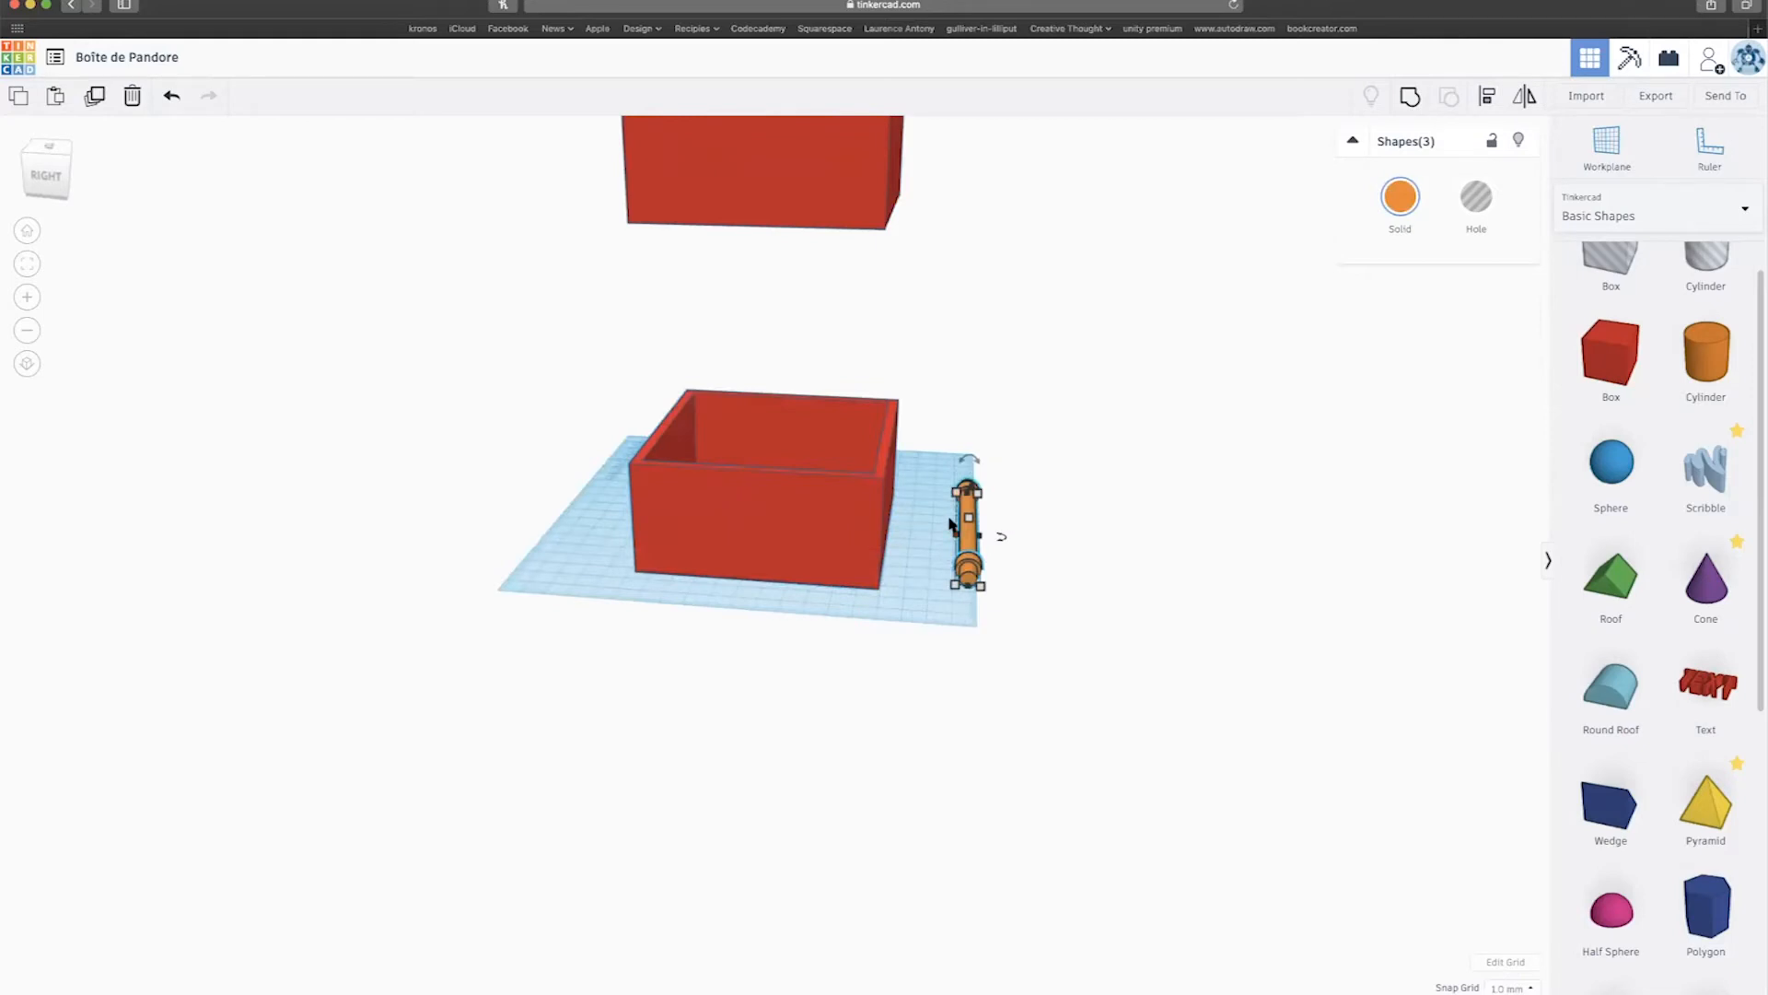
Group the rod's three parts into a single piece.
left_click(1409, 96)
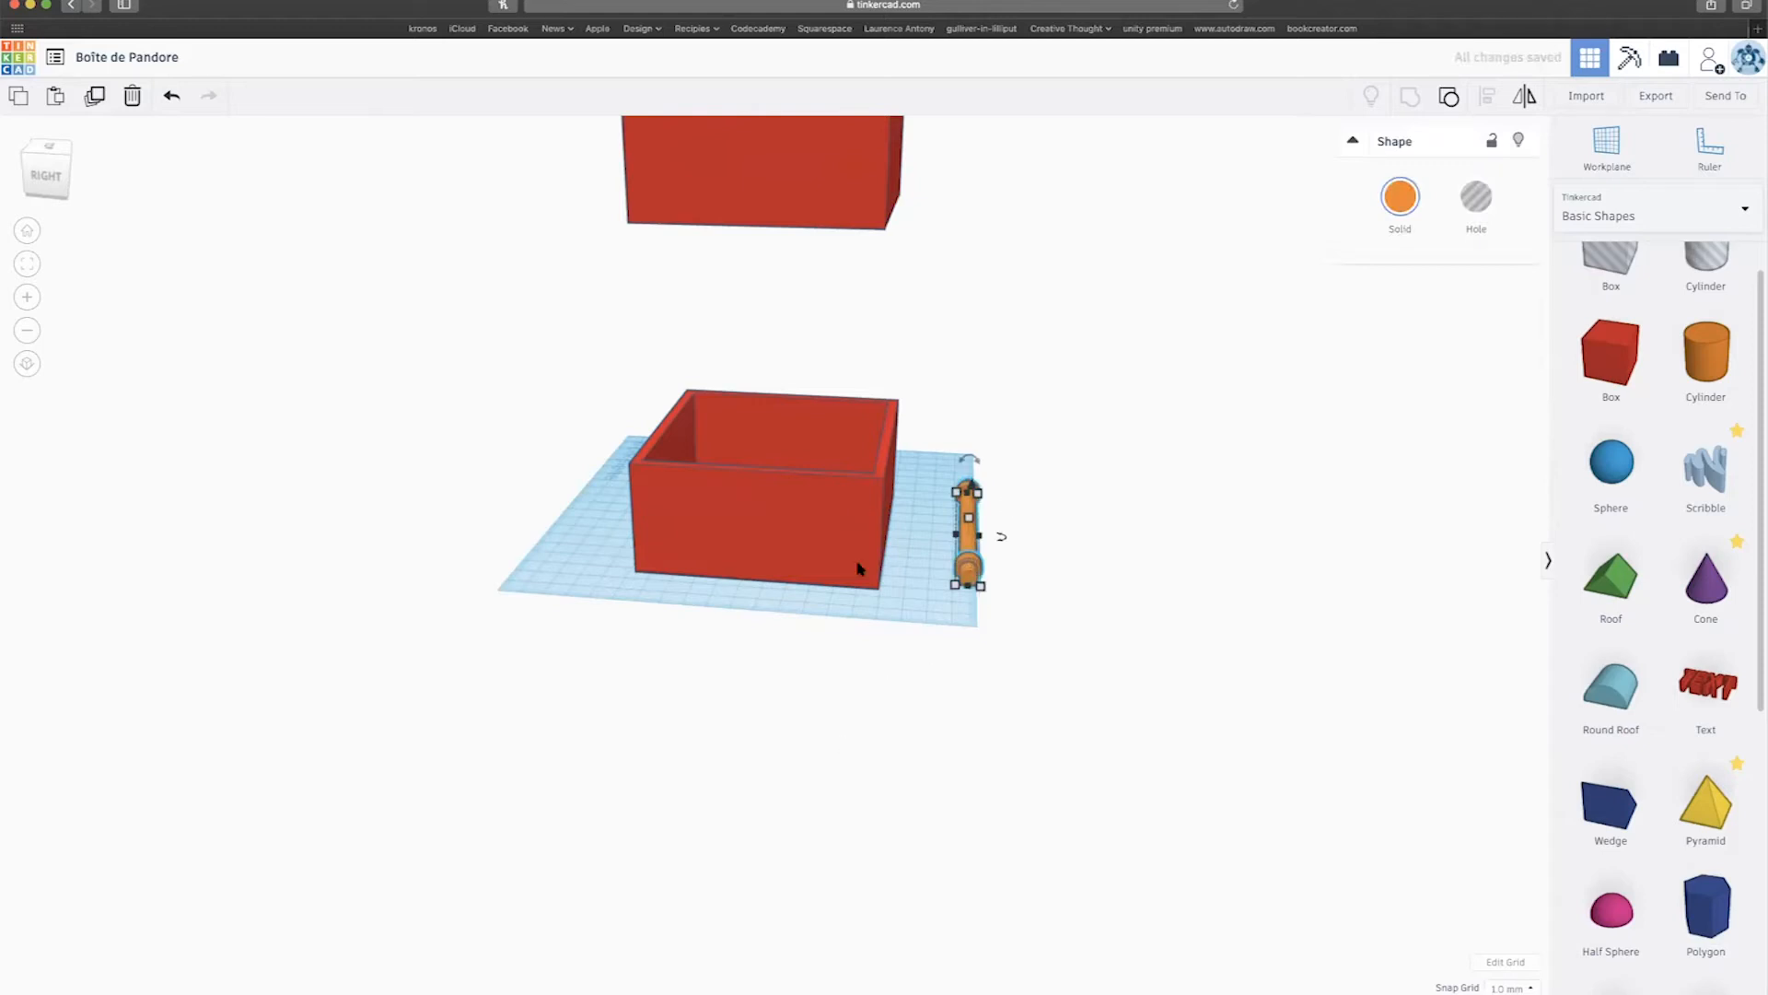
right_click_drag(1063, 519, 1105, 537)
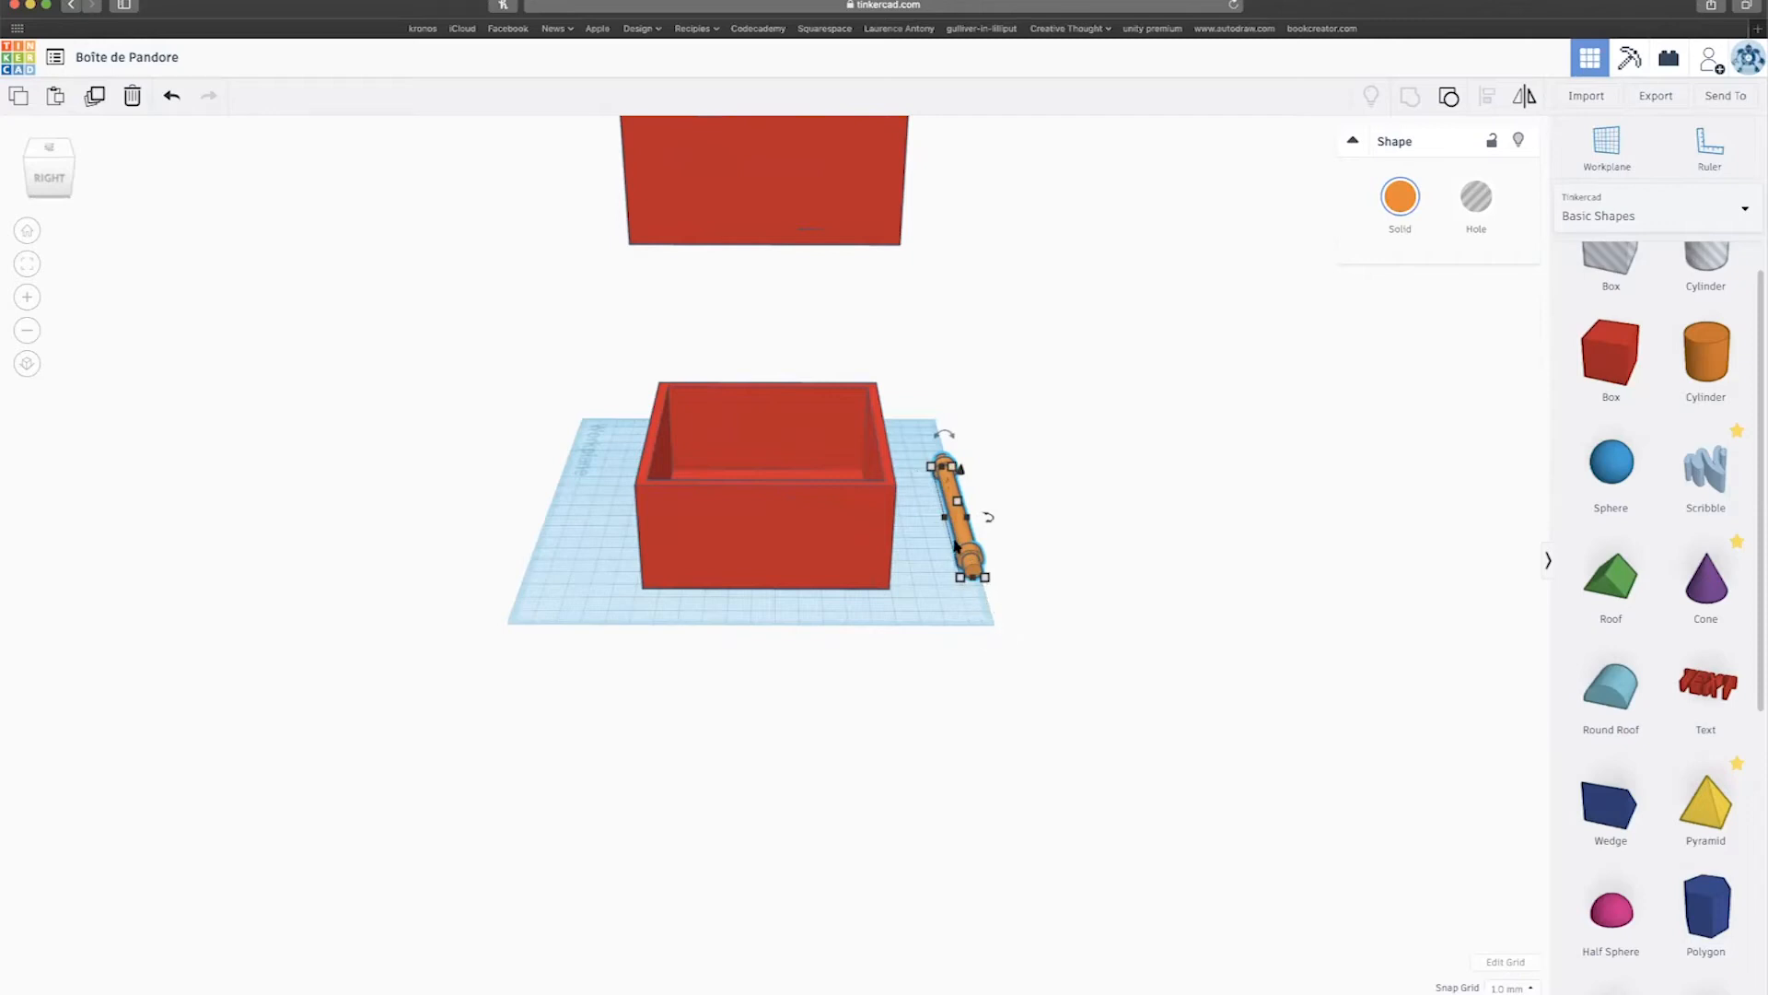
right_click_drag(816, 509, 801, 335)
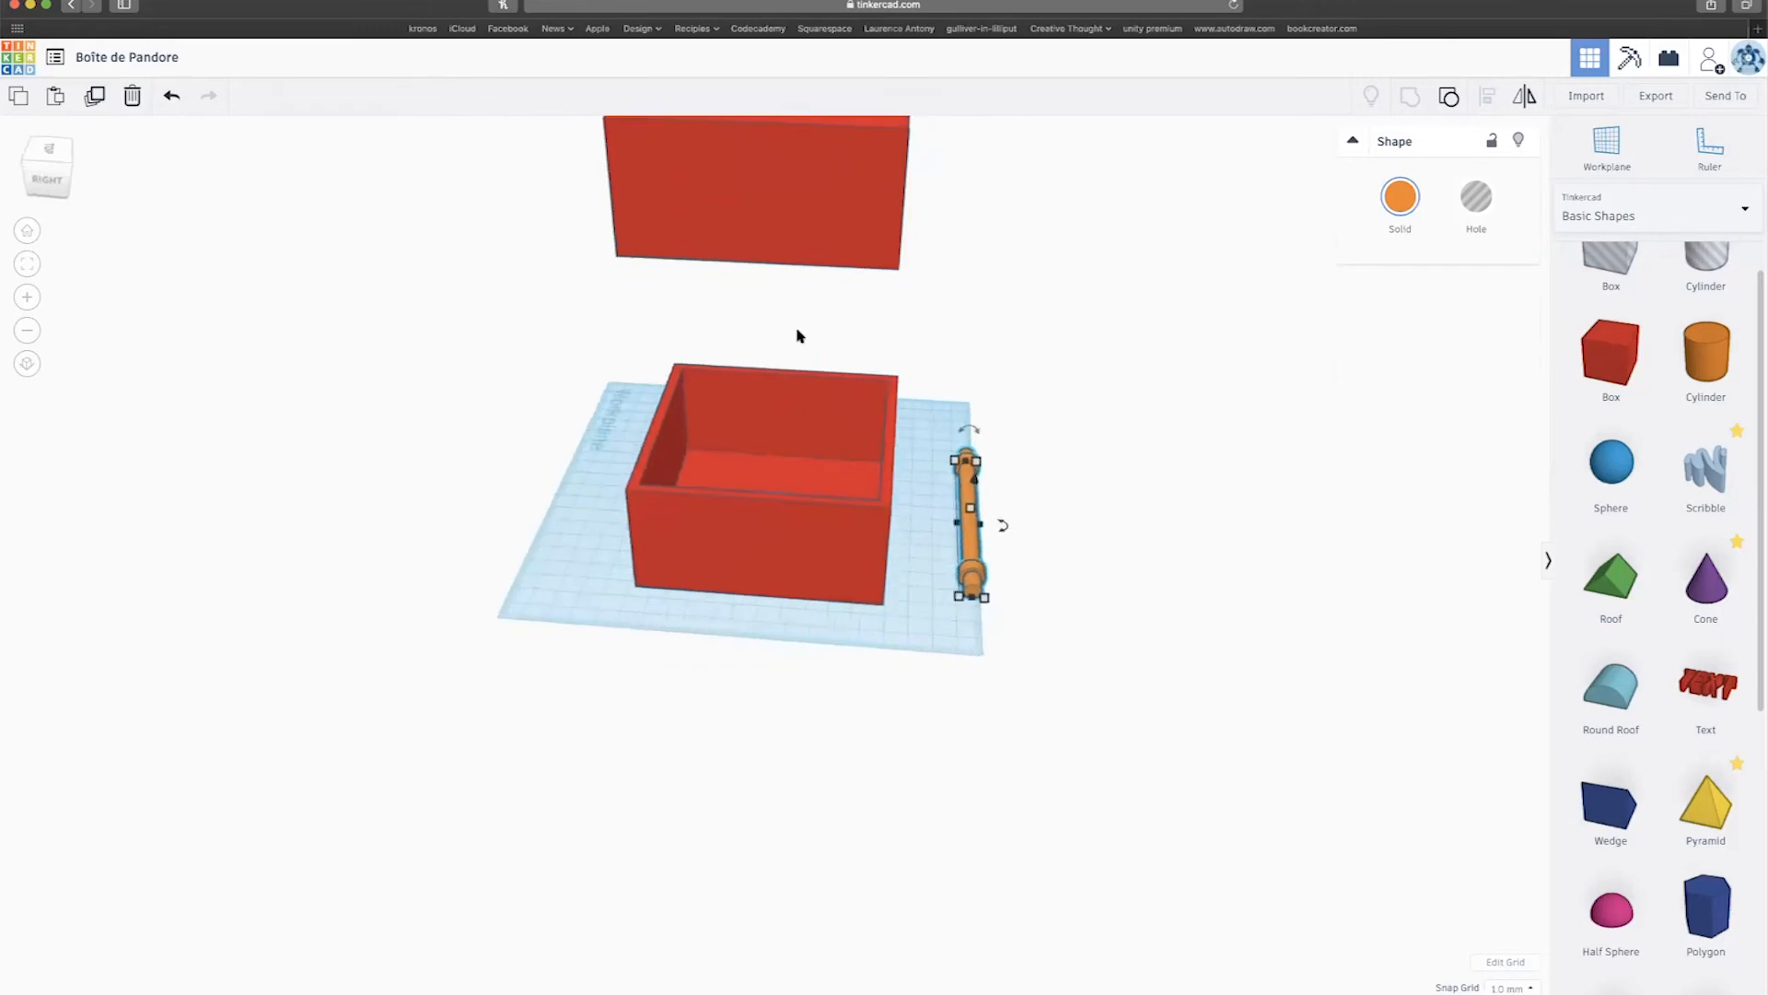
scroll(799, 333, "up", 2)
scroll(801, 332, "down", 8)
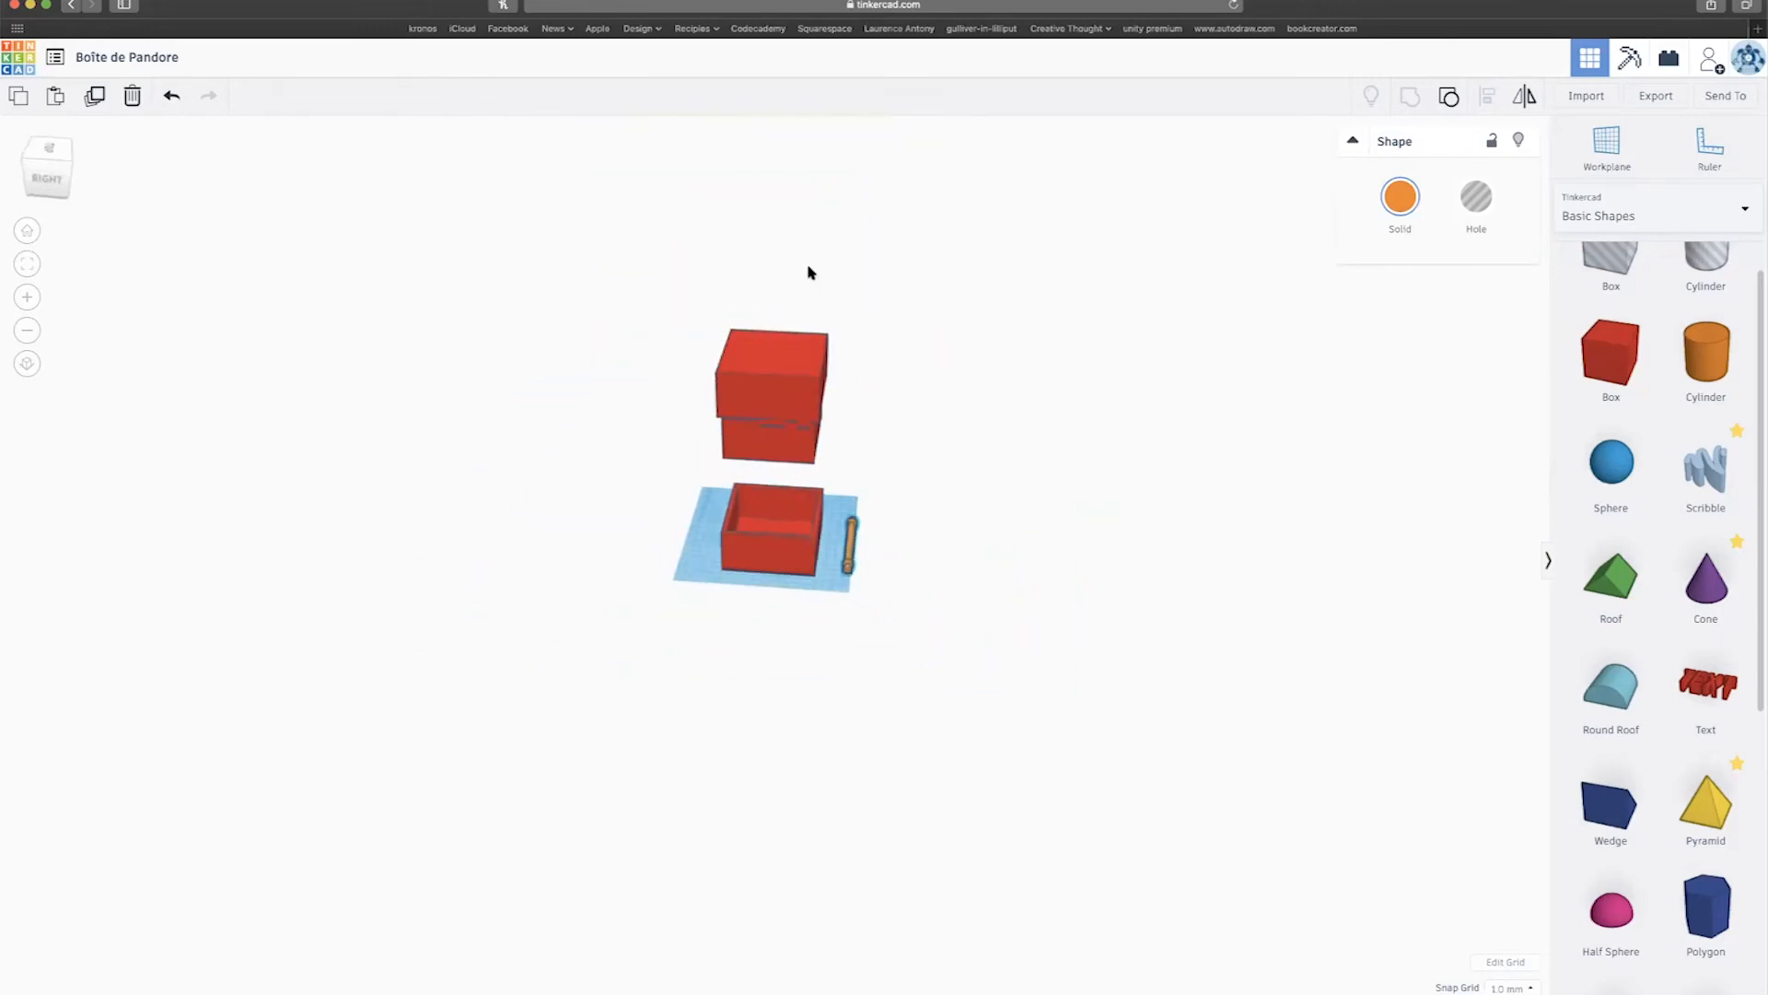
Flatten the upper lid box to a 6 mm slab and select the box beneath it.
left_click(786, 347)
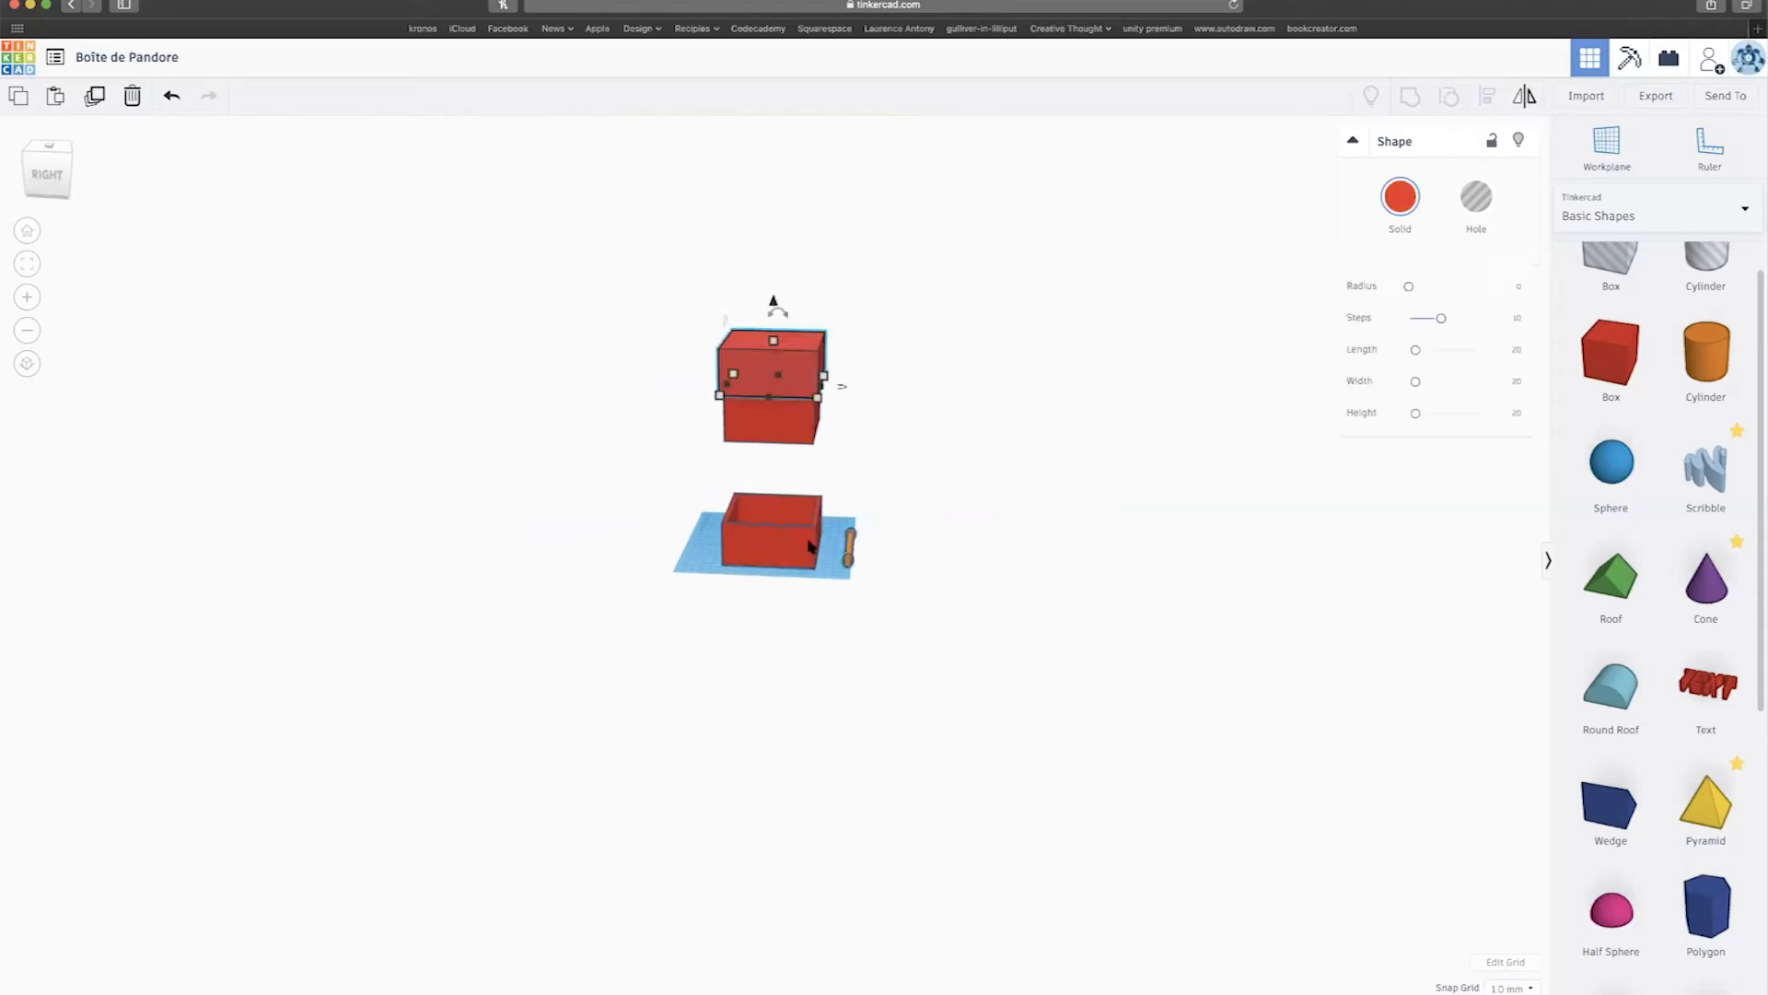
left_click_drag(773, 340, 771, 394)
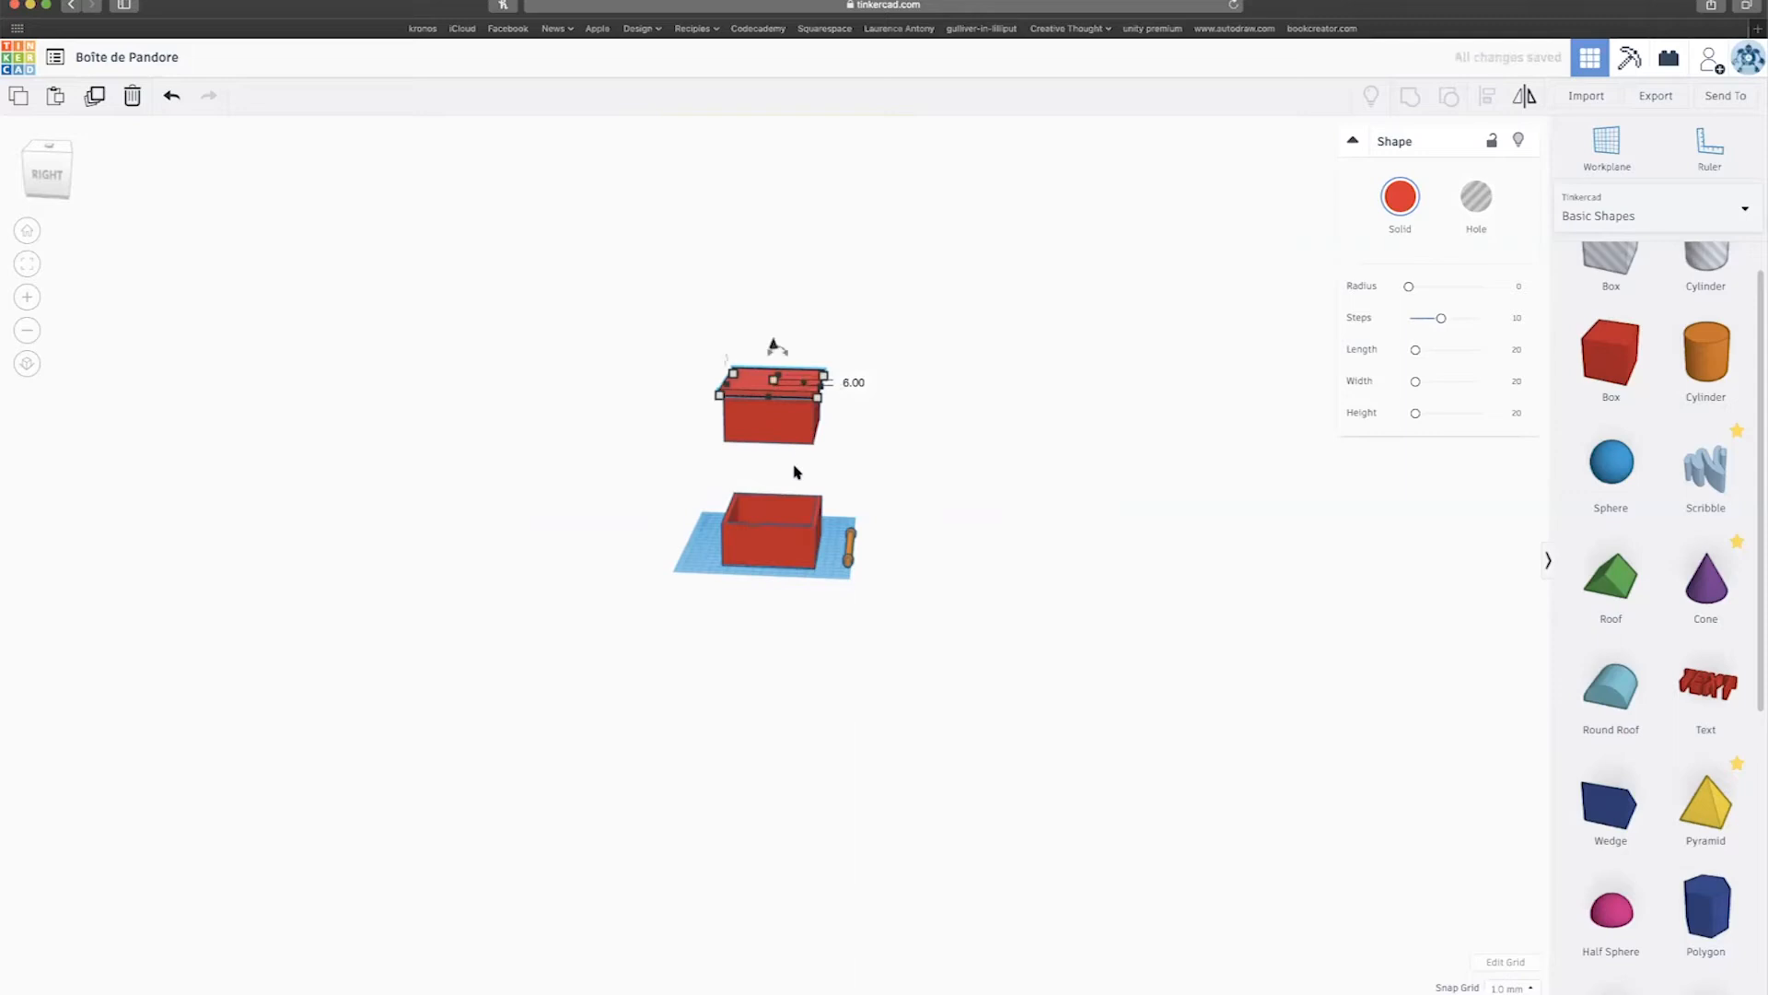
scroll(801, 451, "up", 3)
scroll(813, 425, "up", 1)
middle_click_drag(819, 417, 809, 523)
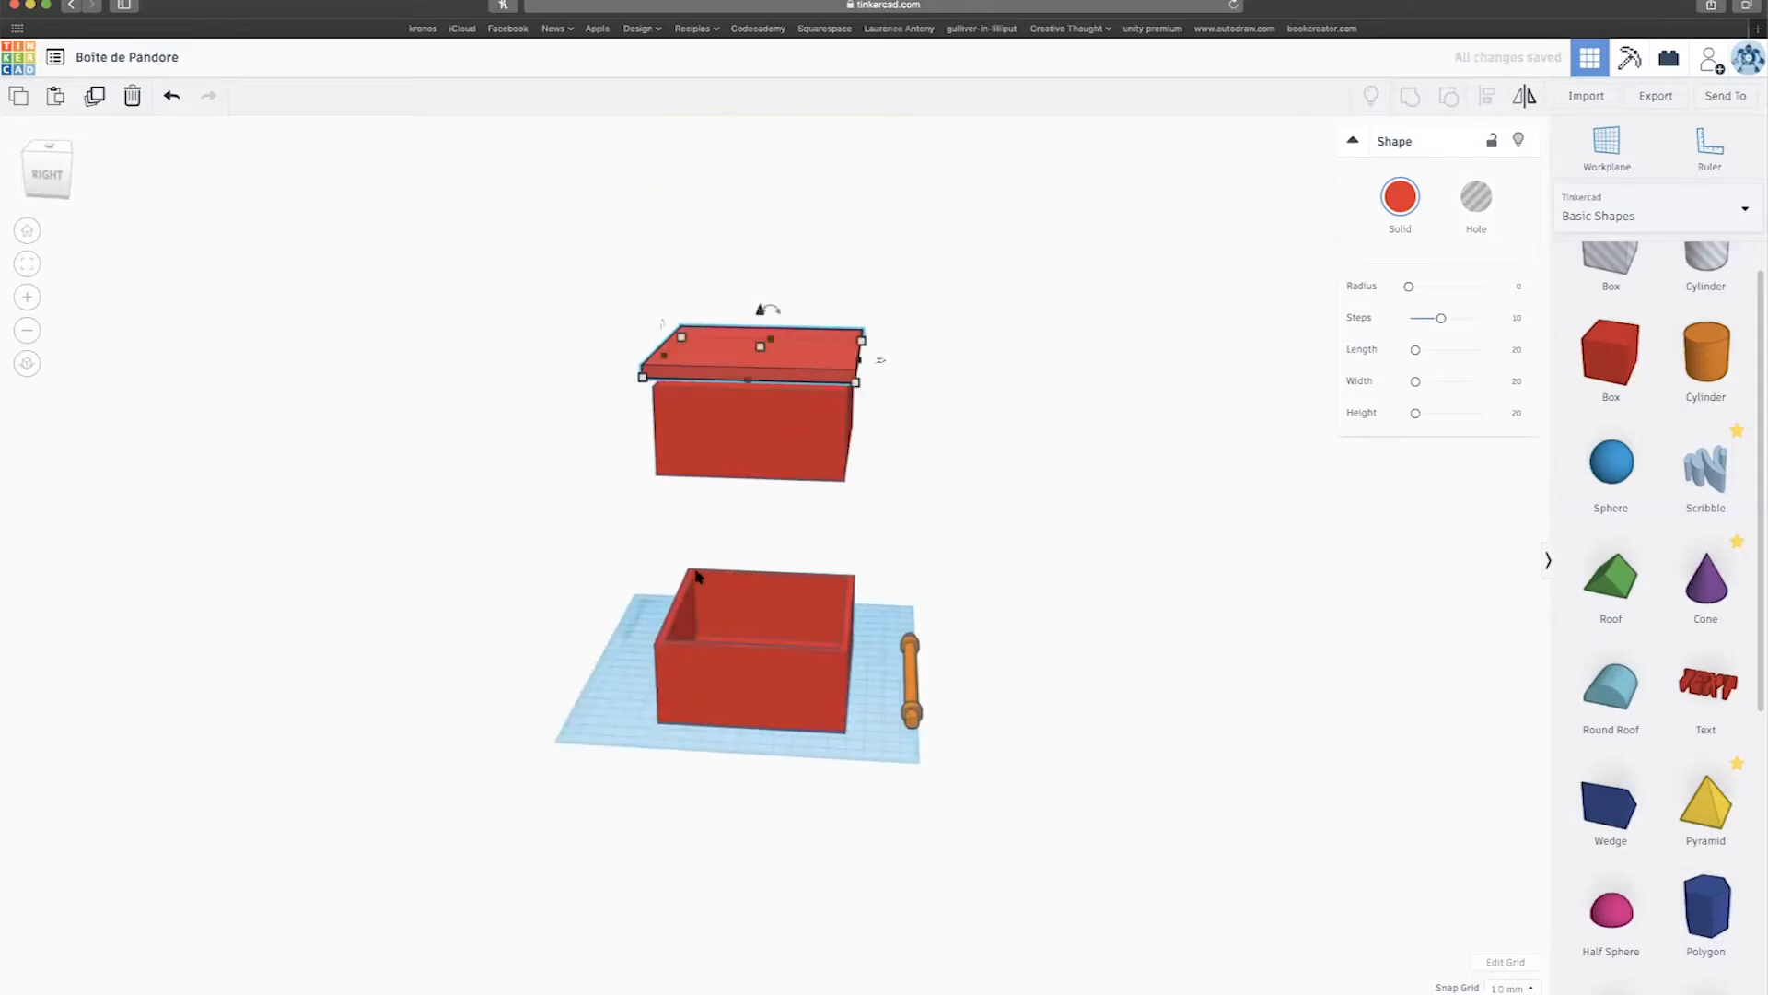
left_click(709, 419)
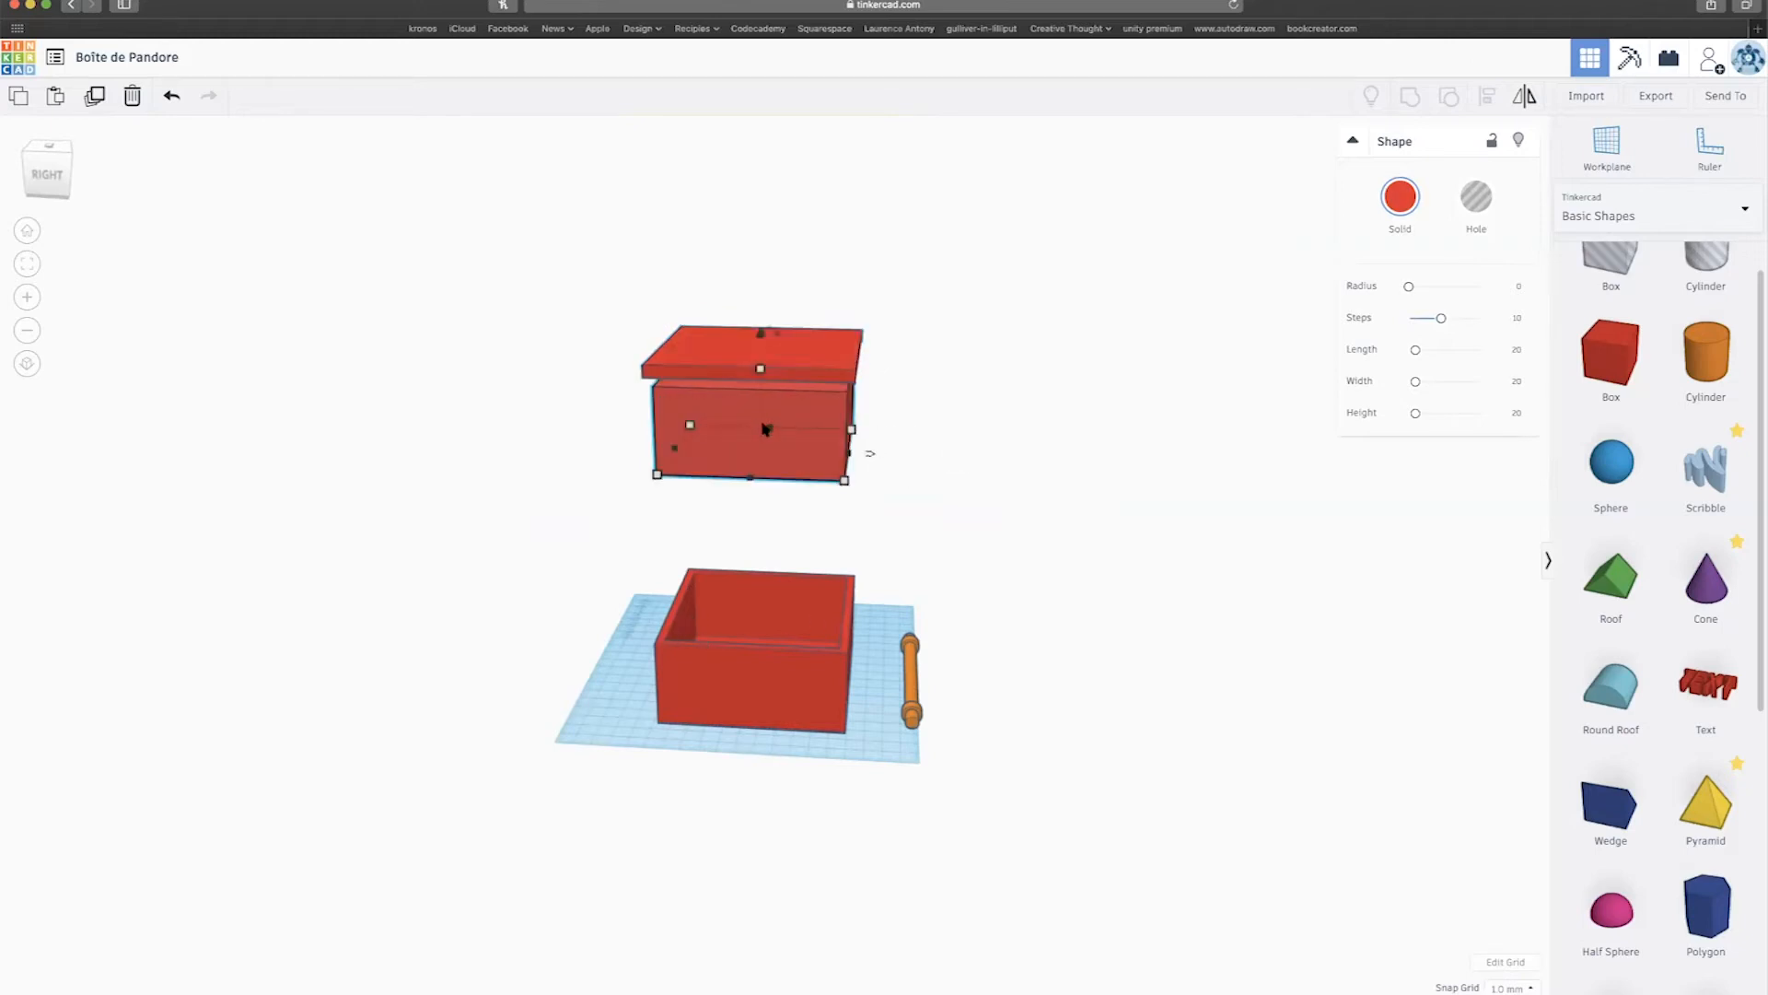
Switch Snap Grid to 0.25 mm and shrink the box under the lid to 45.50.
left_click(1511, 987)
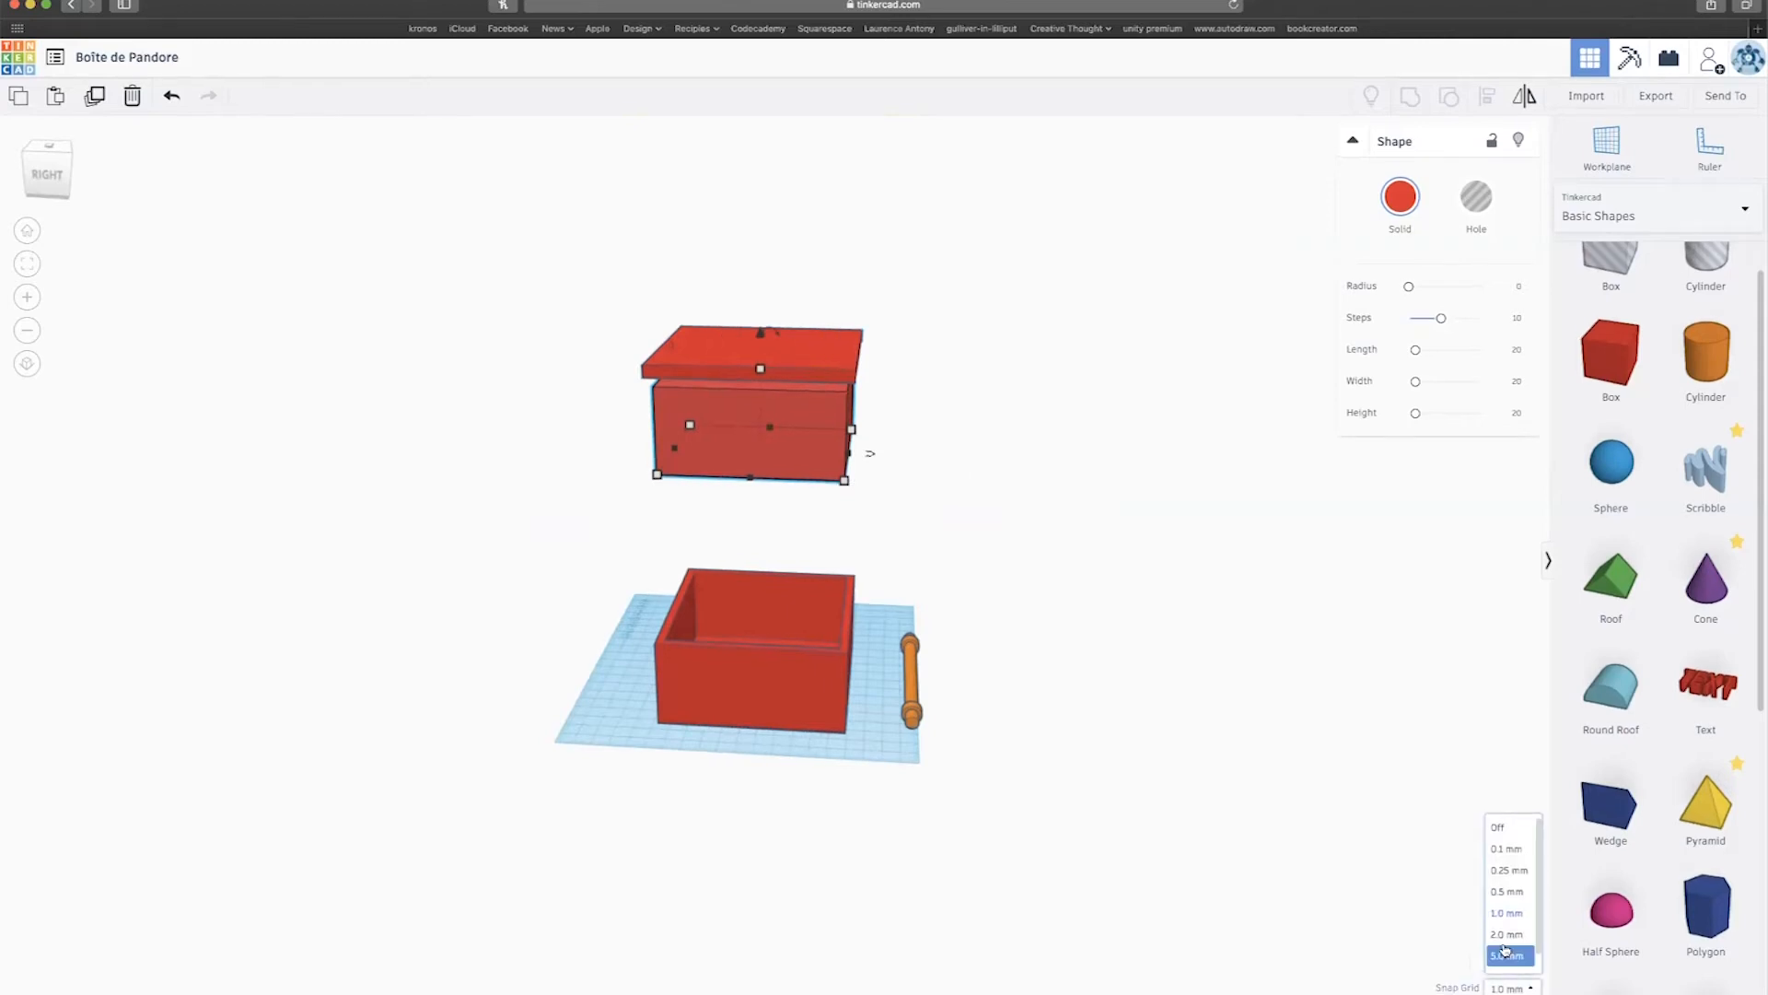
left_click(1511, 871)
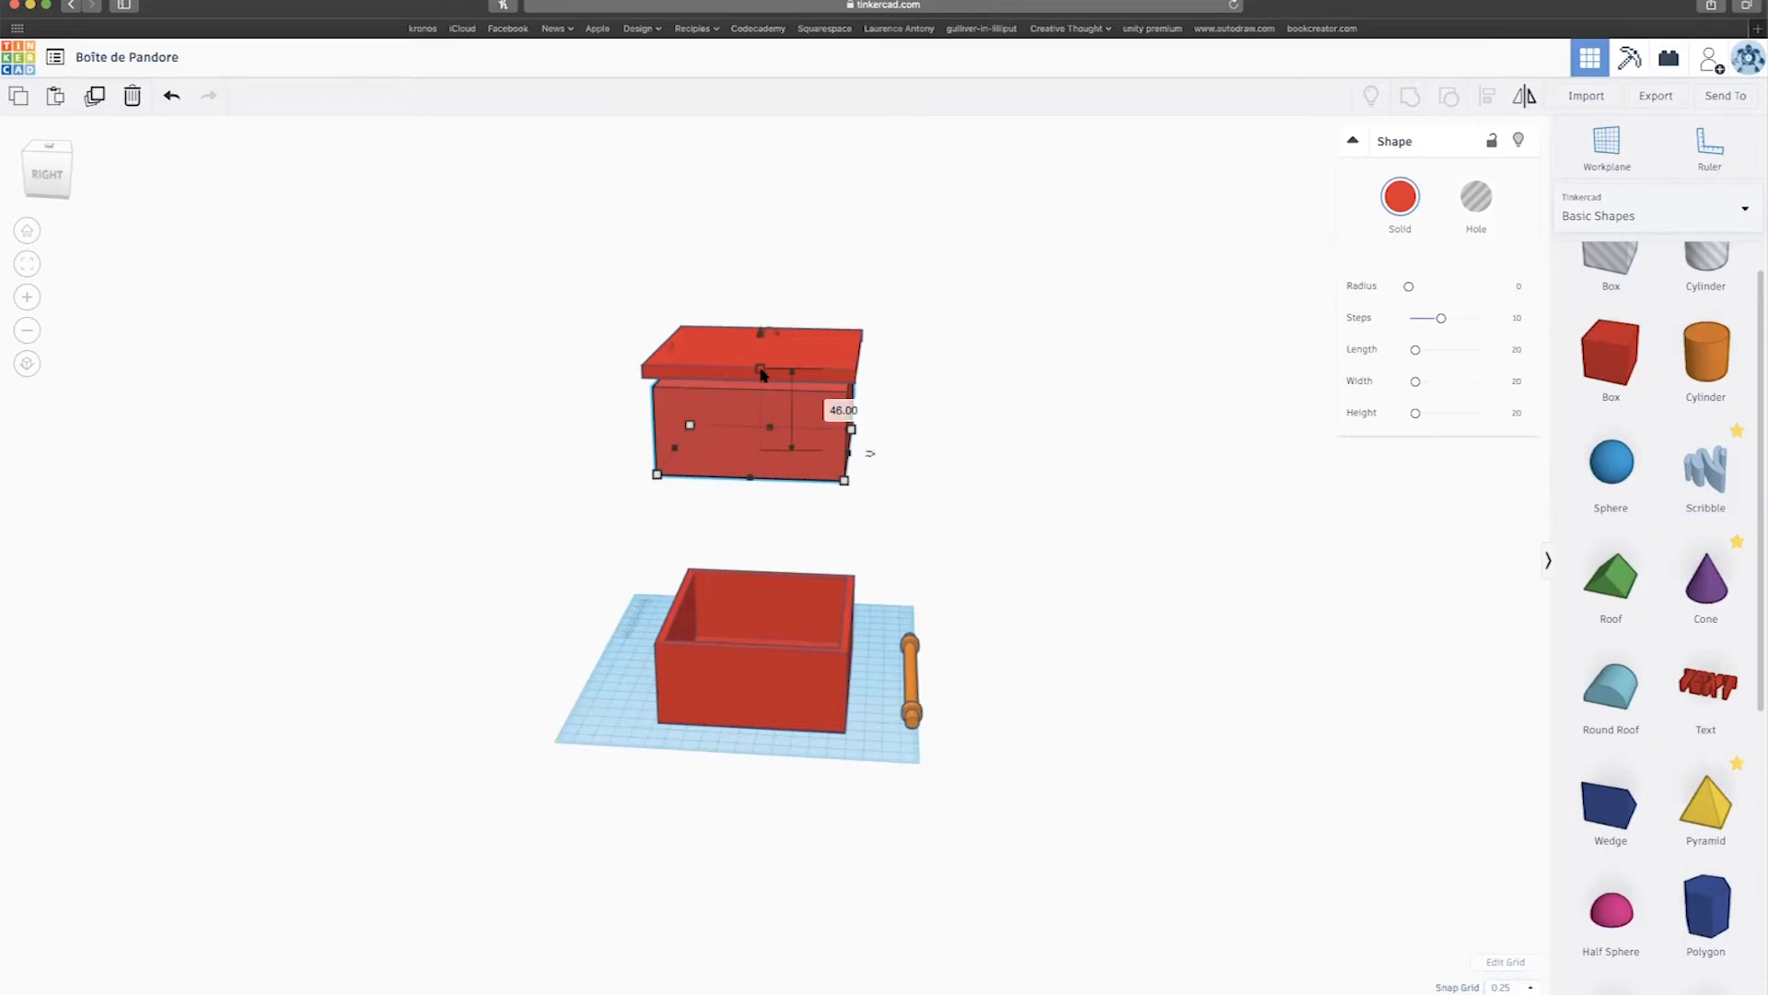
left_click_drag(761, 369, 761, 370, "alt+shift")
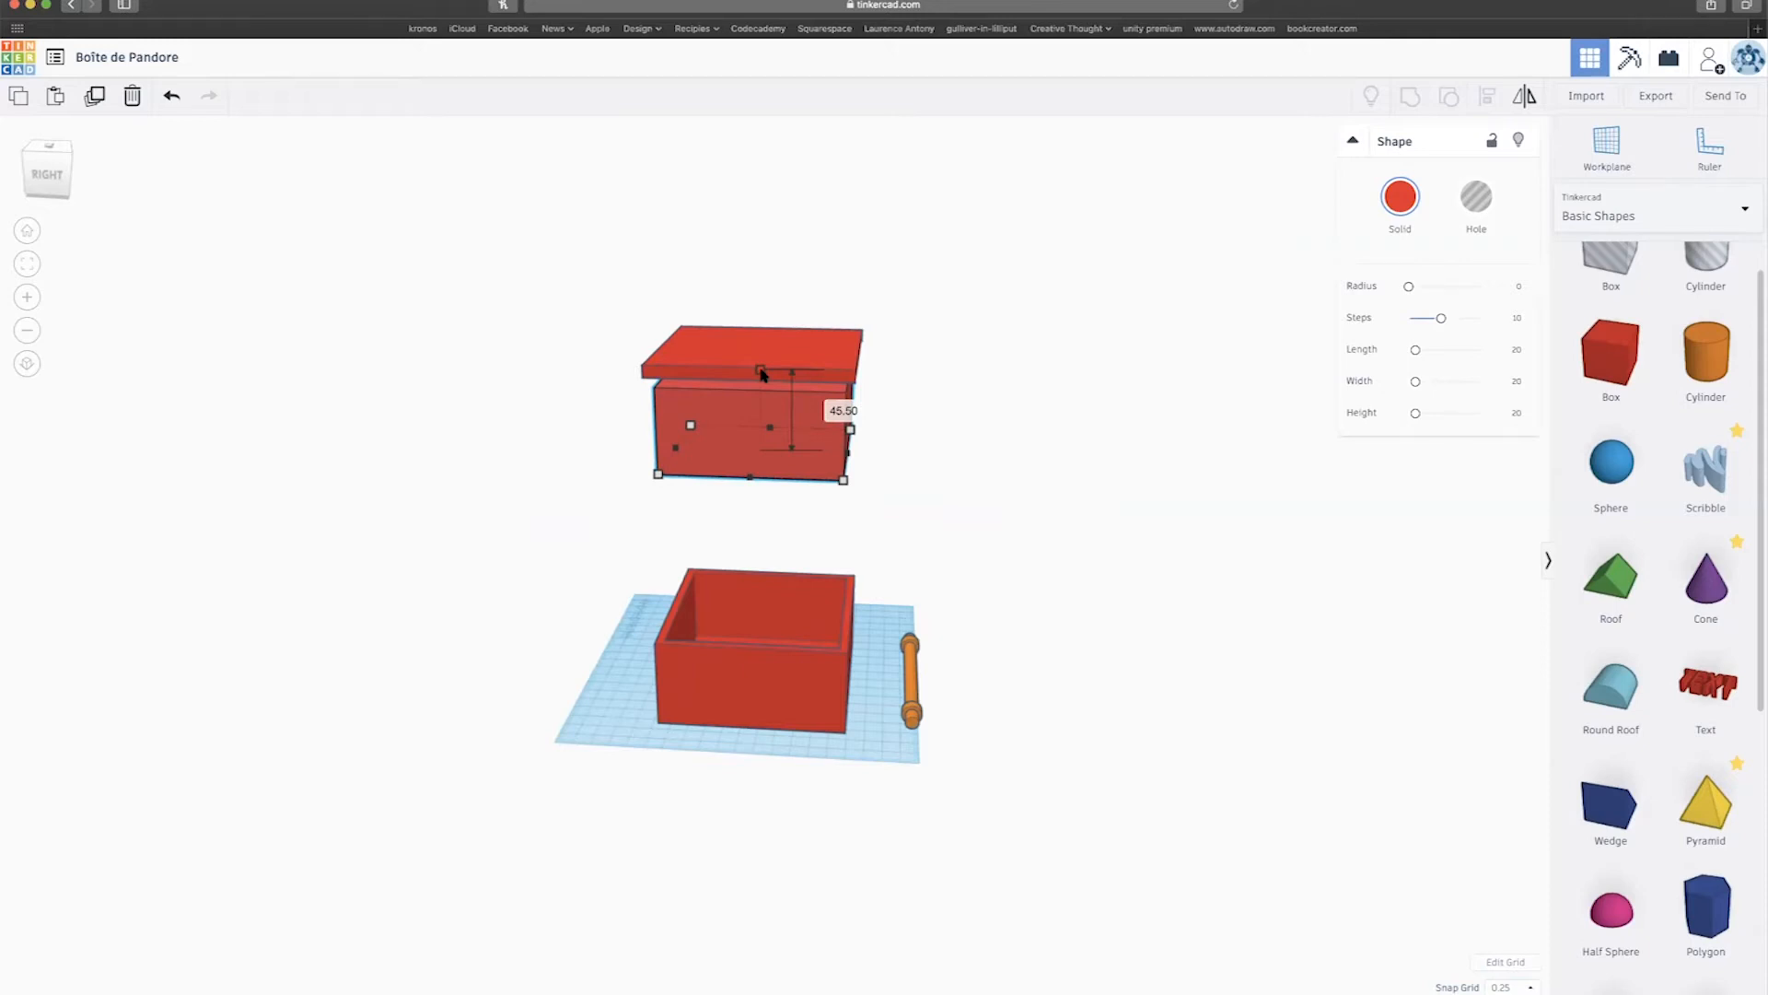
scroll(764, 382, "down", 3)
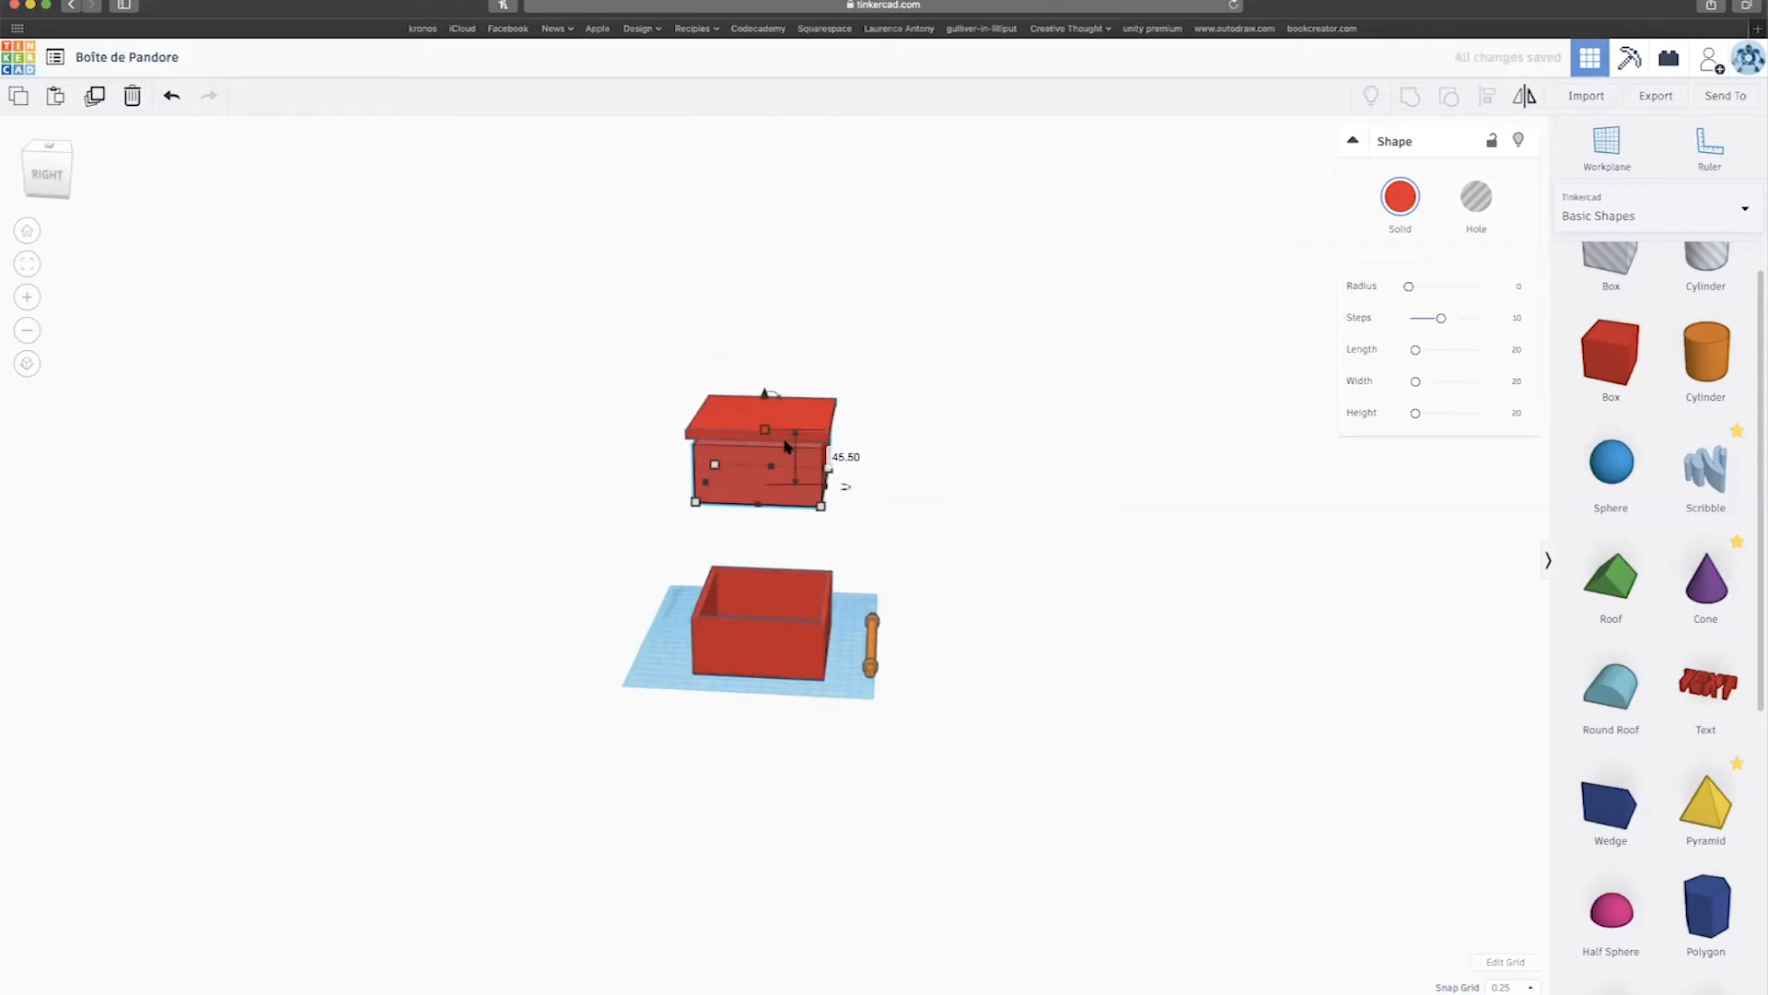
Restore 1.0 mm snapping, flatten the box to a 4 mm slab and lift it to the lid.
left_click(1511, 986)
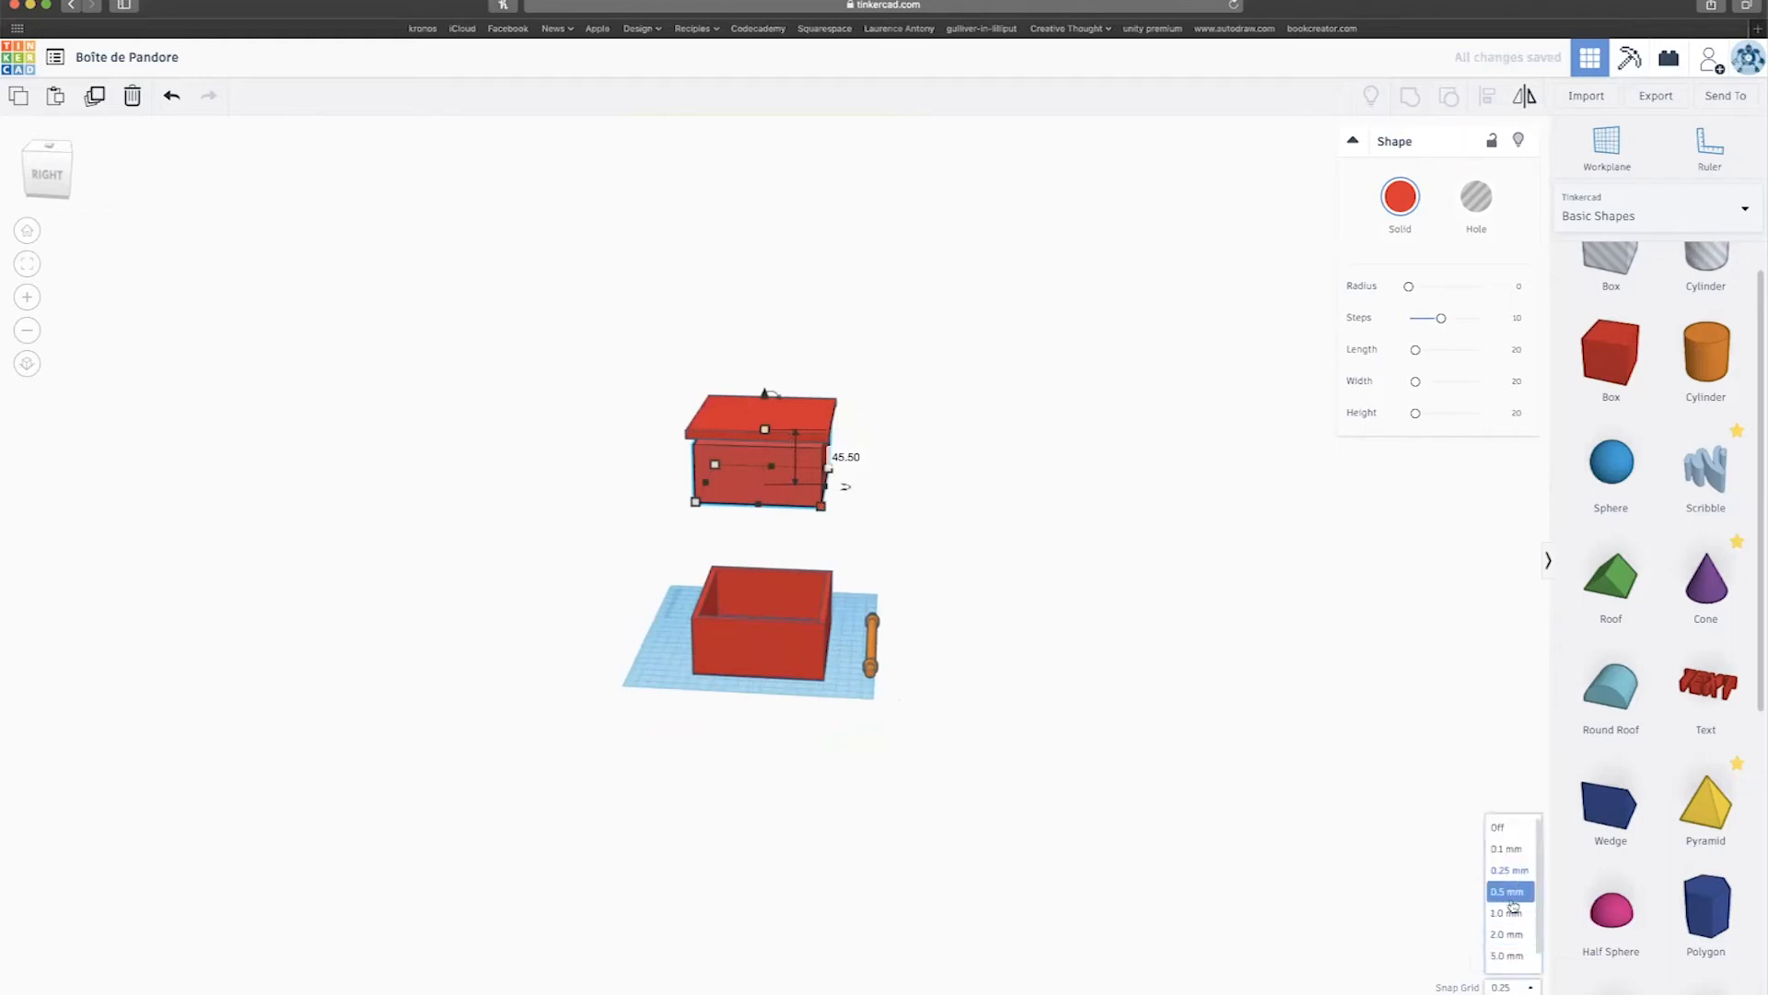
left_click(1513, 912)
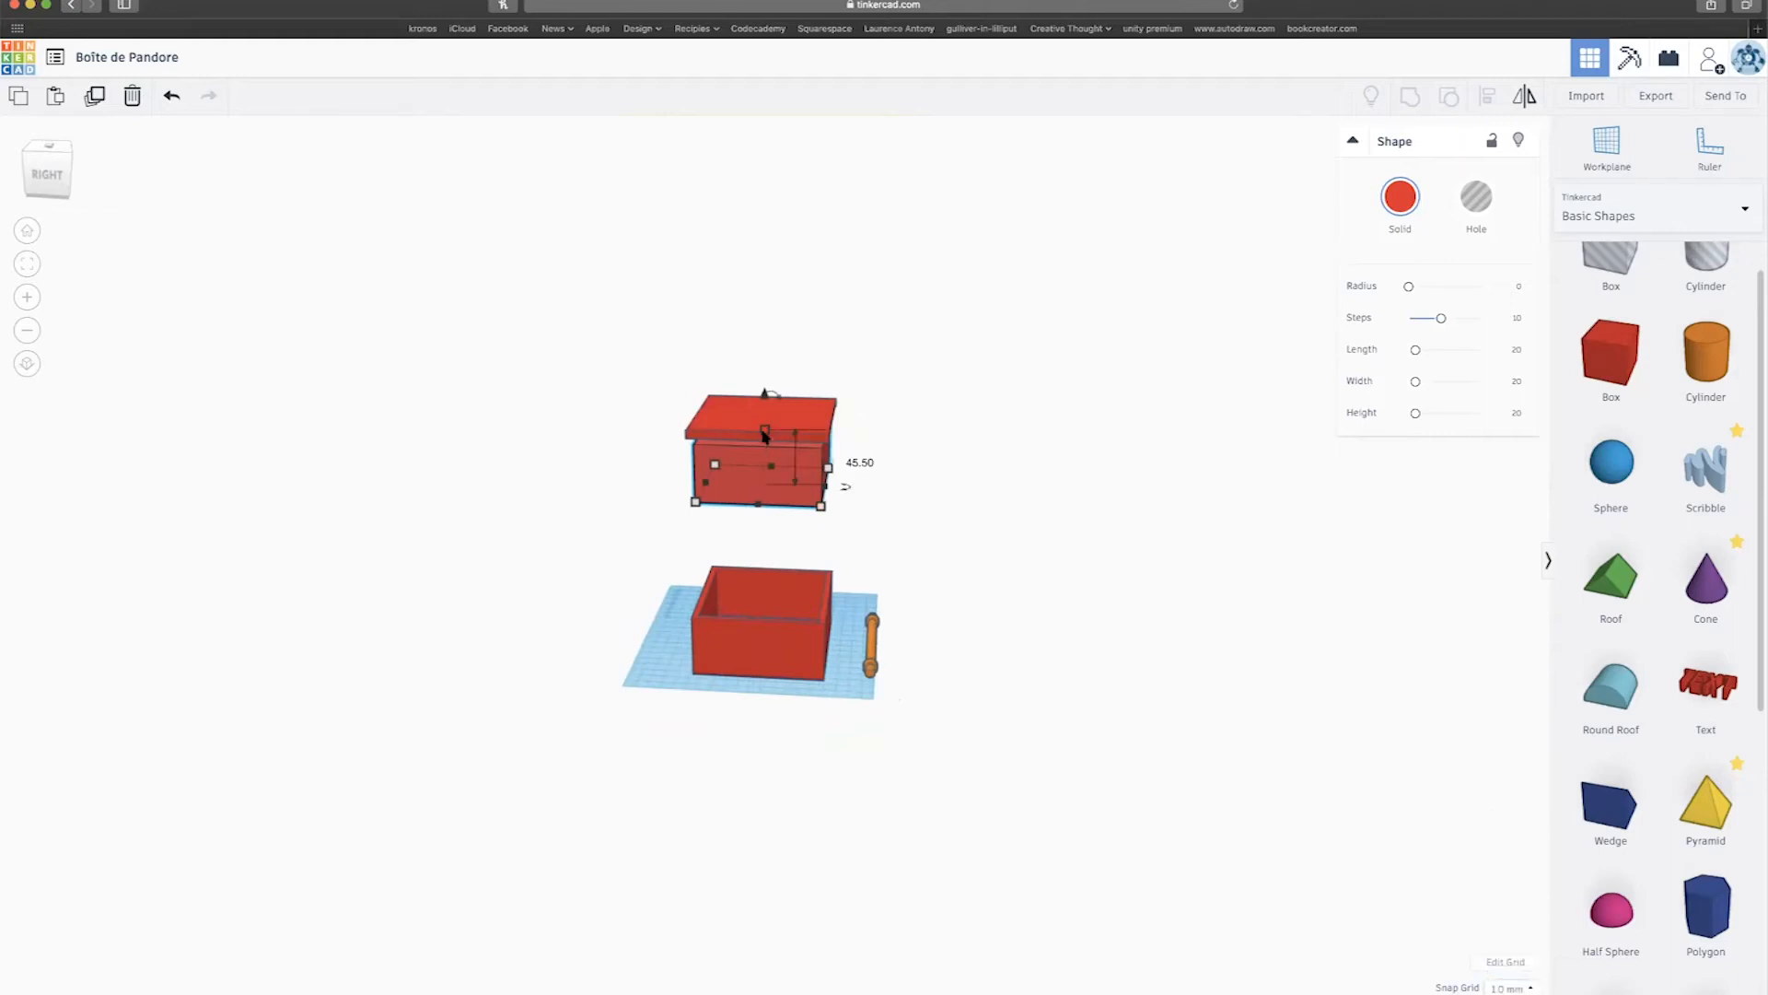
left_click_drag(763, 436, 763, 488)
scroll(764, 460, "up", 3)
left_click_drag(761, 408, 739, 329)
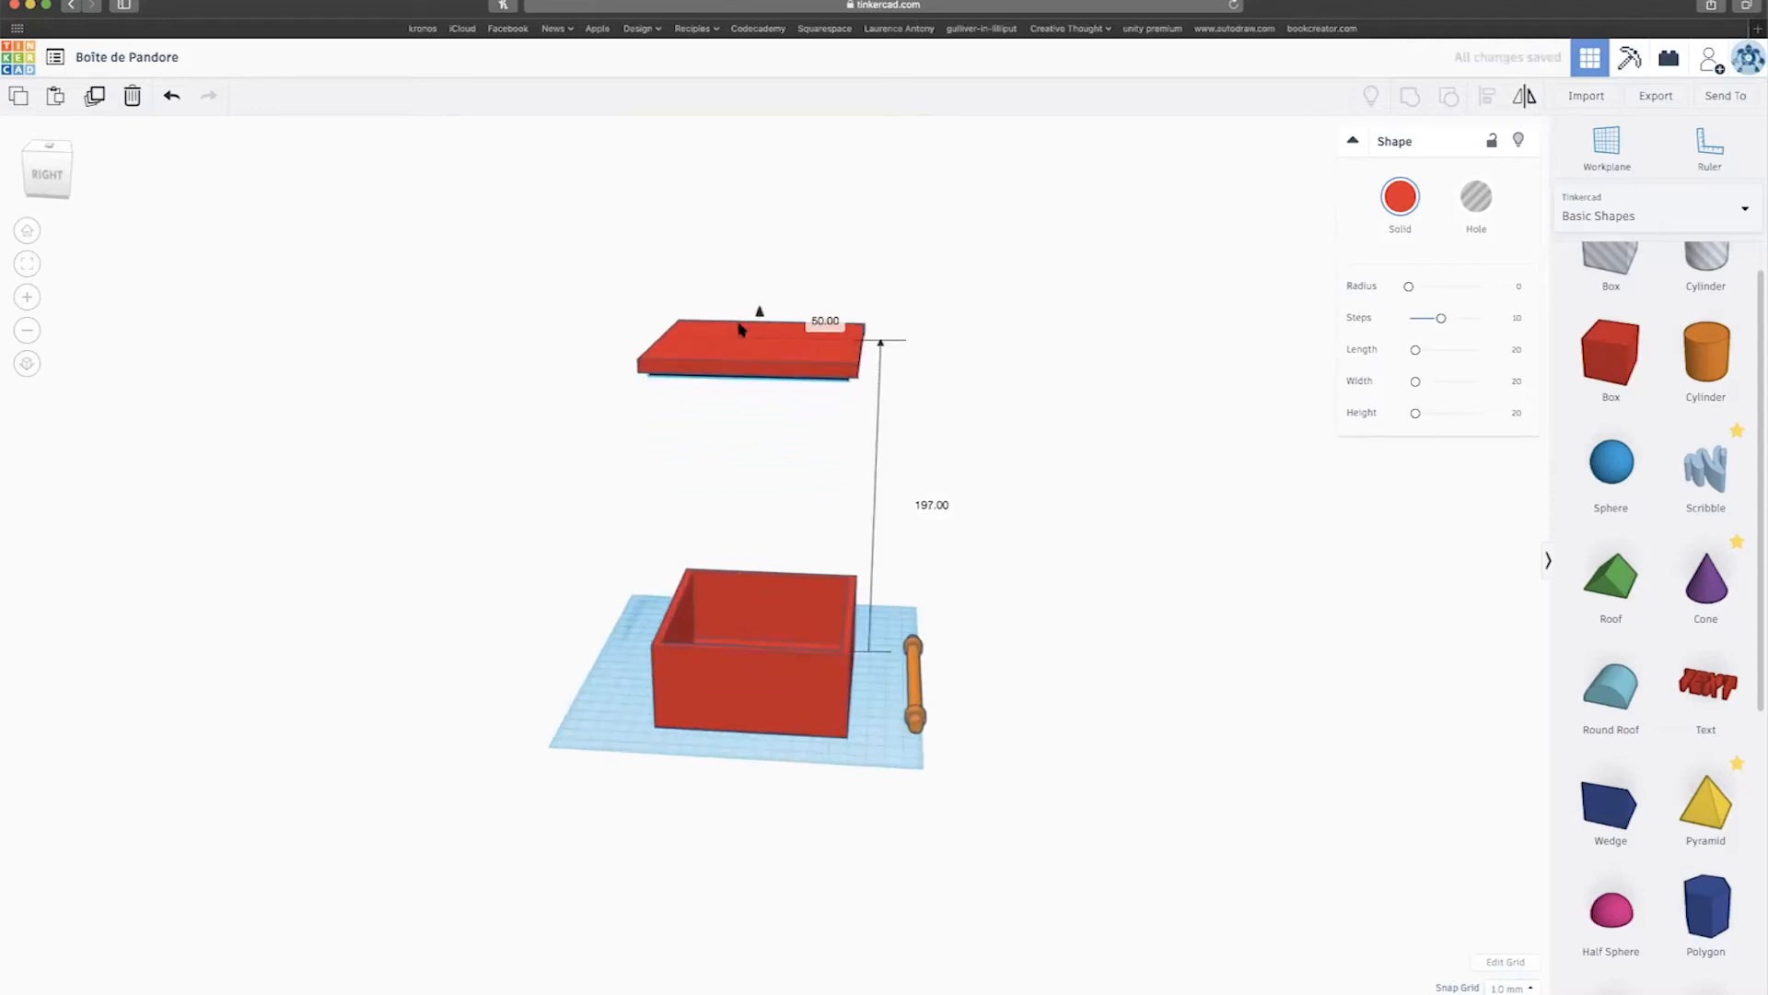
Select the lid and bring the box and lid closer into view.
right_click_drag(751, 376, 756, 361)
left_click(792, 353)
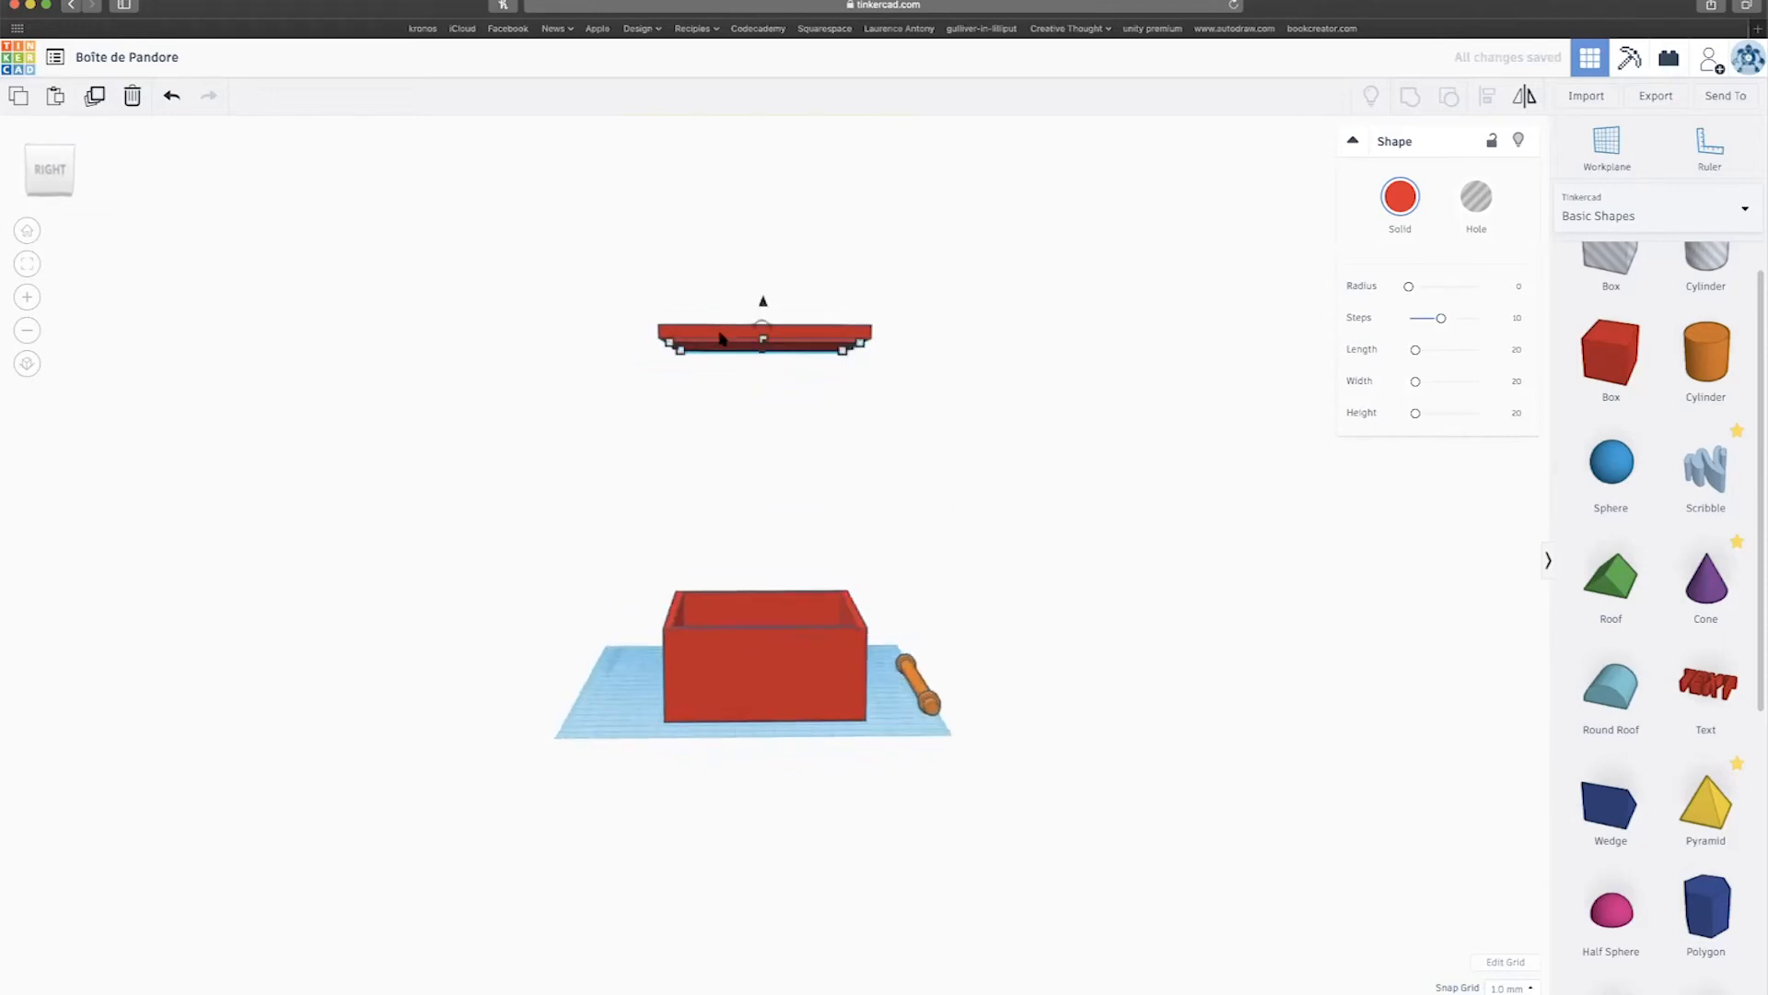
right_click_drag(696, 408, 748, 357)
scroll(749, 396, "up", 5)
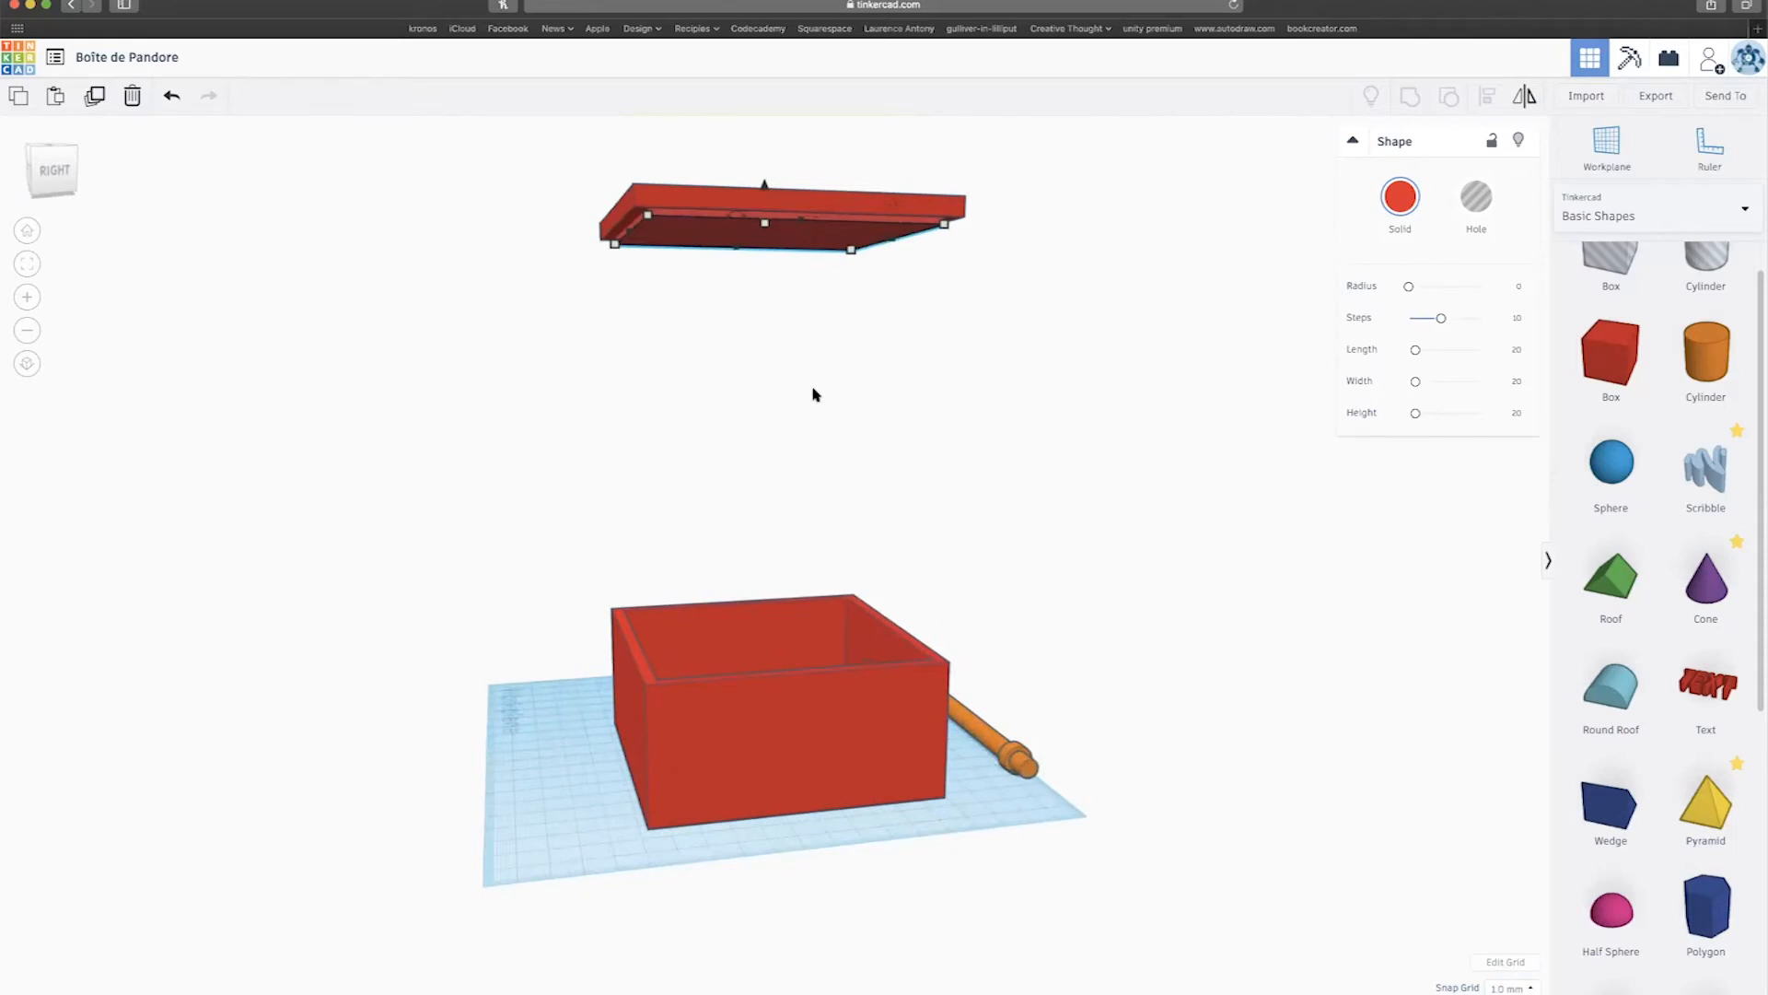
middle_click_drag(715, 257, 705, 346)
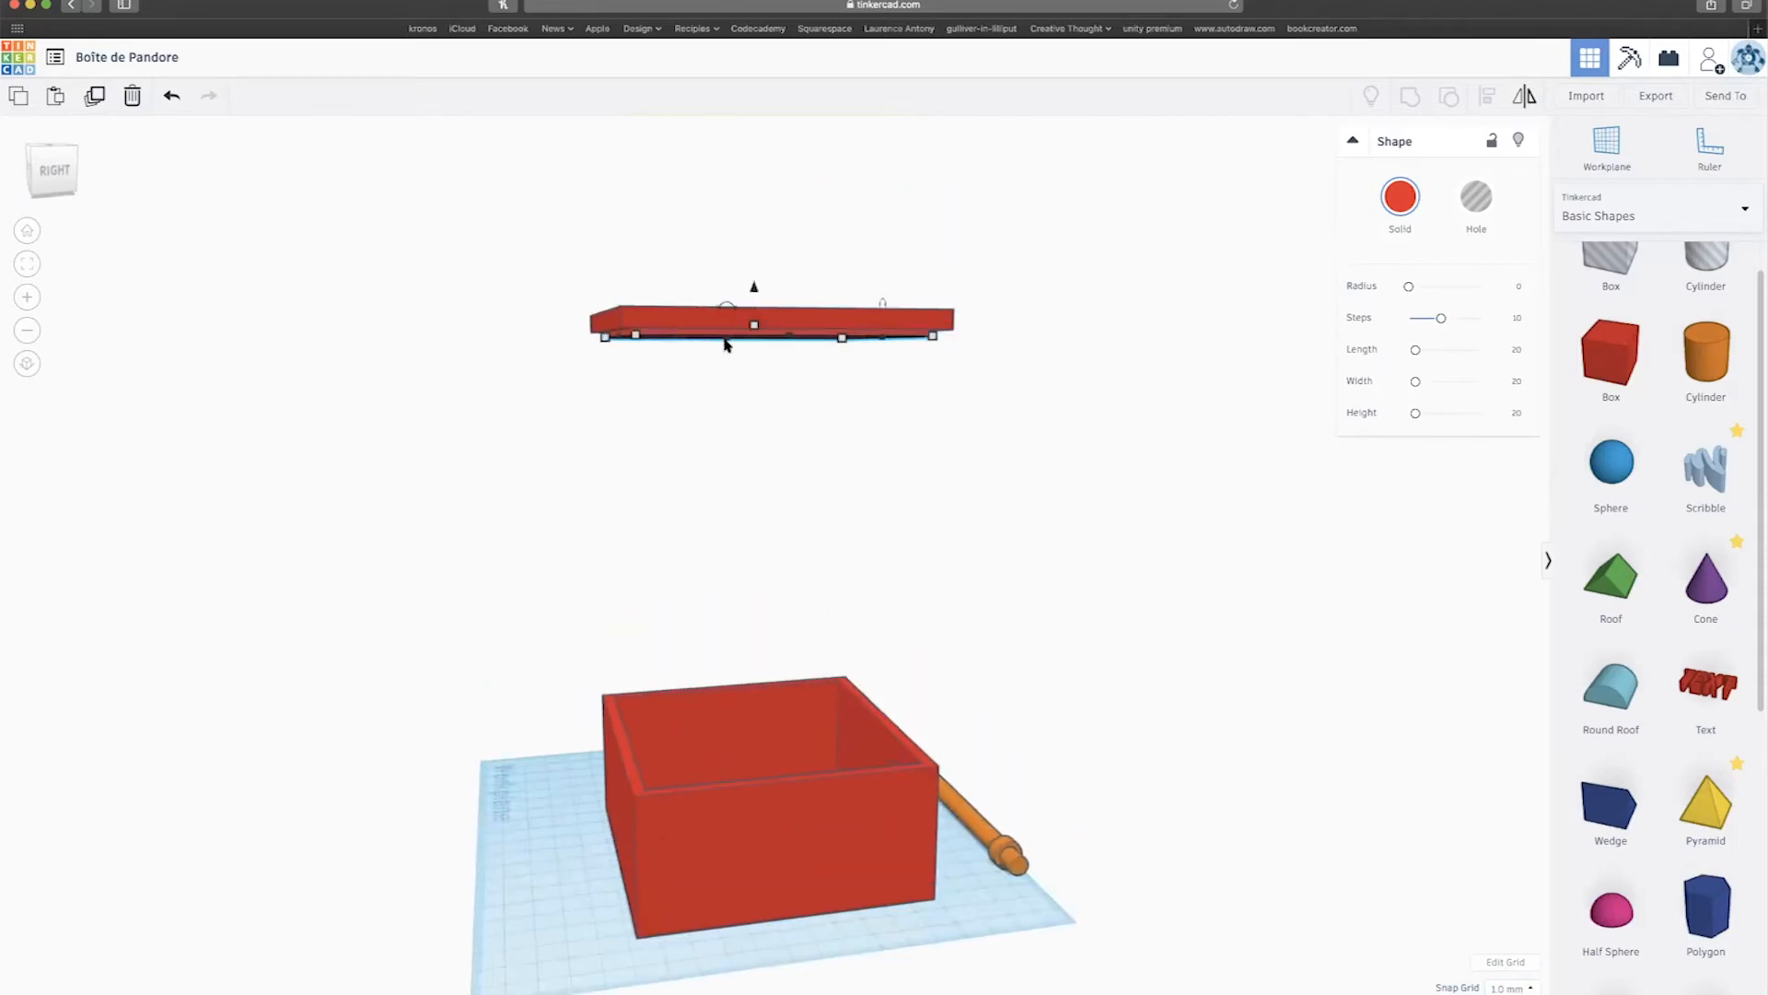
mouse_move(811, 570)
right_mouse_down()
mouse_move(706, 742)
mouse_move(727, 774)
right_mouse_up()
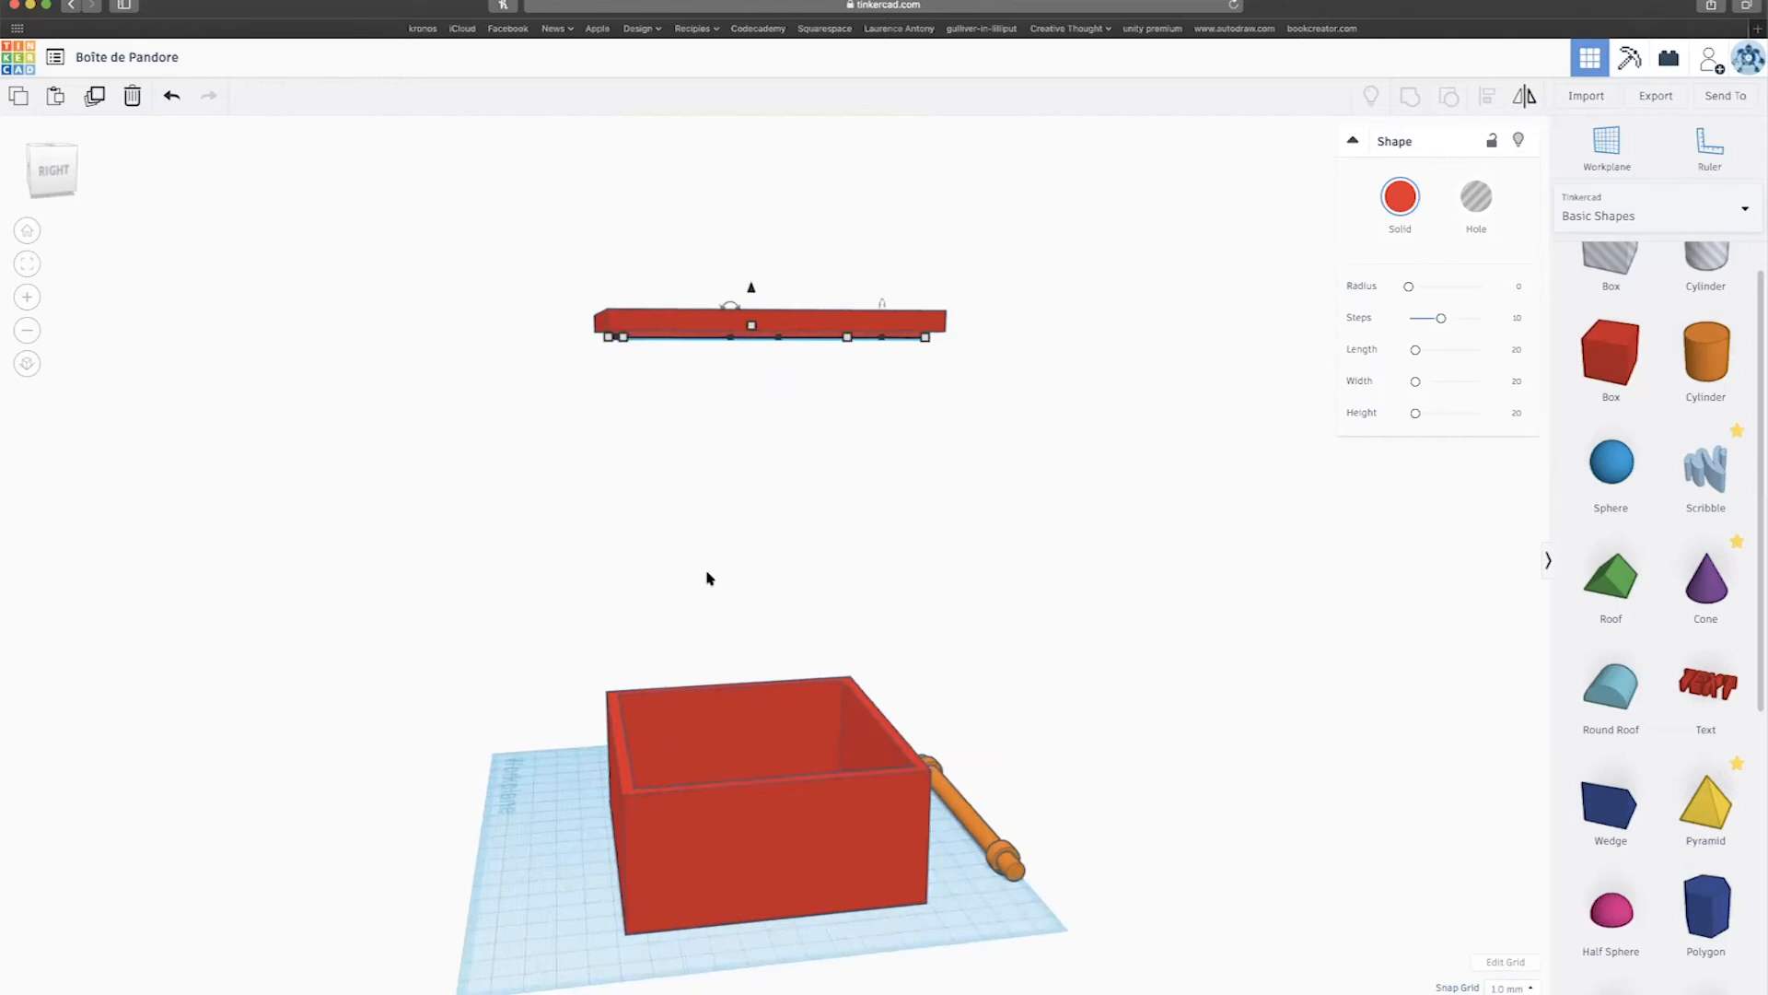
scroll(623, 418, "down", 5)
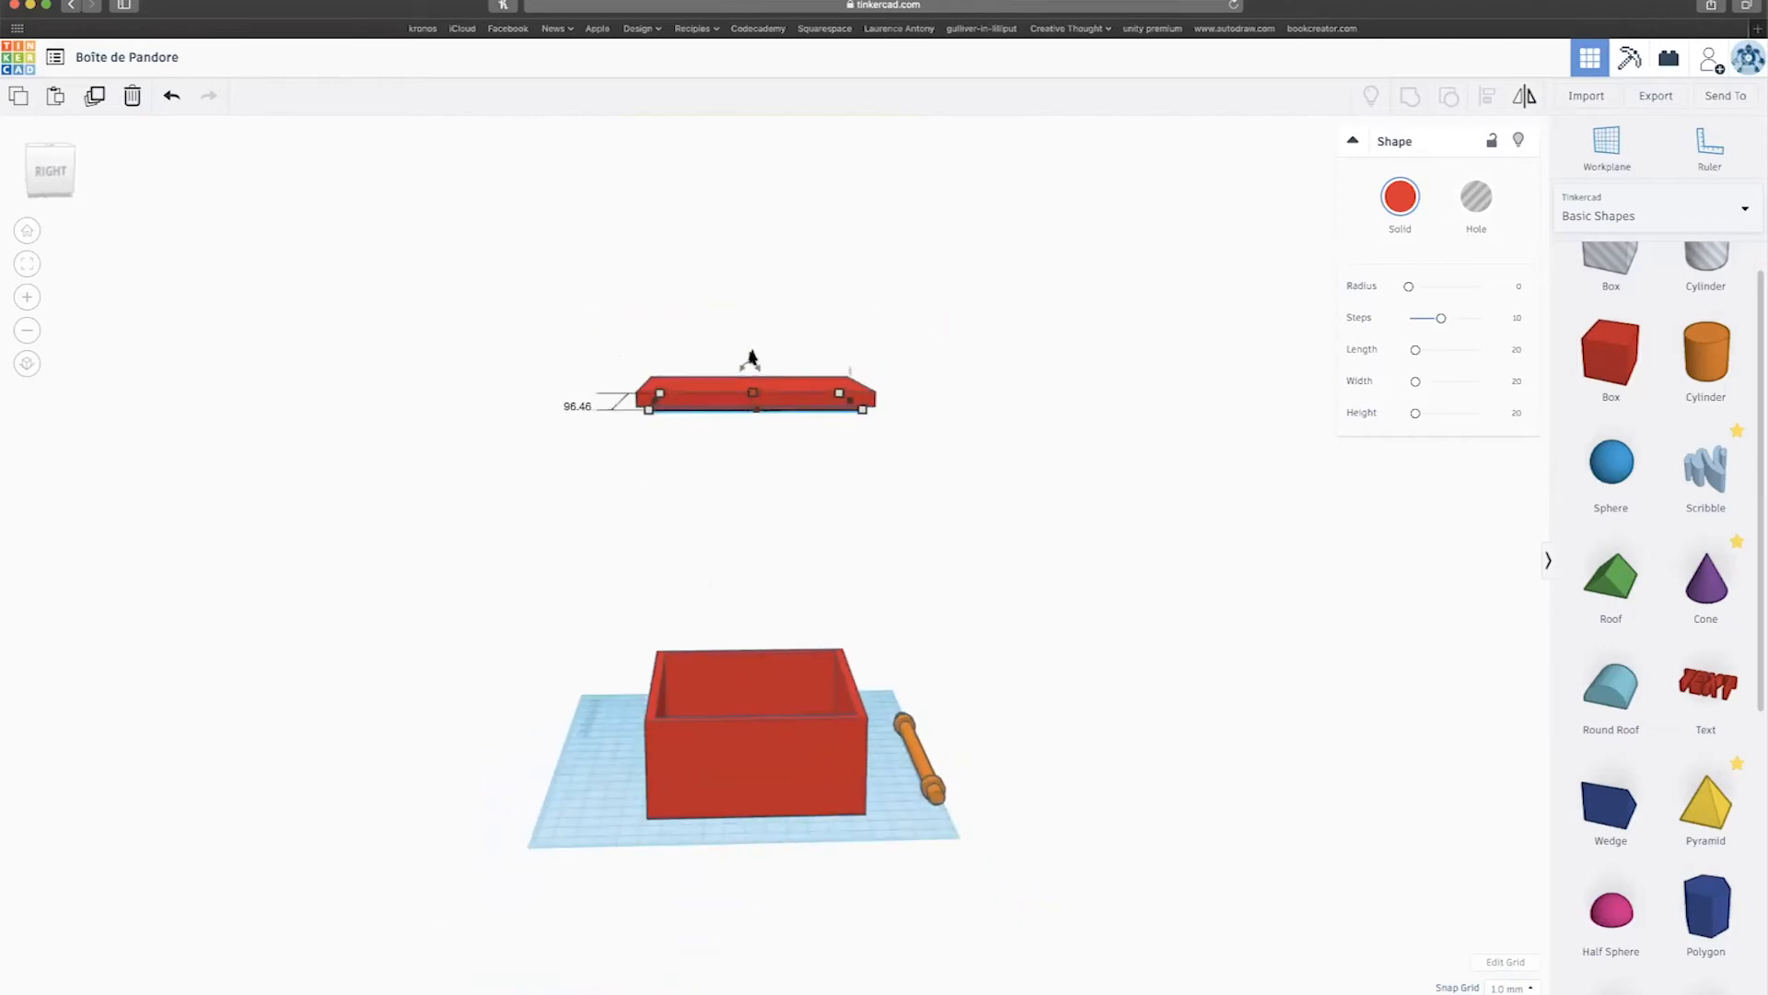
scroll(754, 360, "down", 5)
scroll(755, 372, "up", 4)
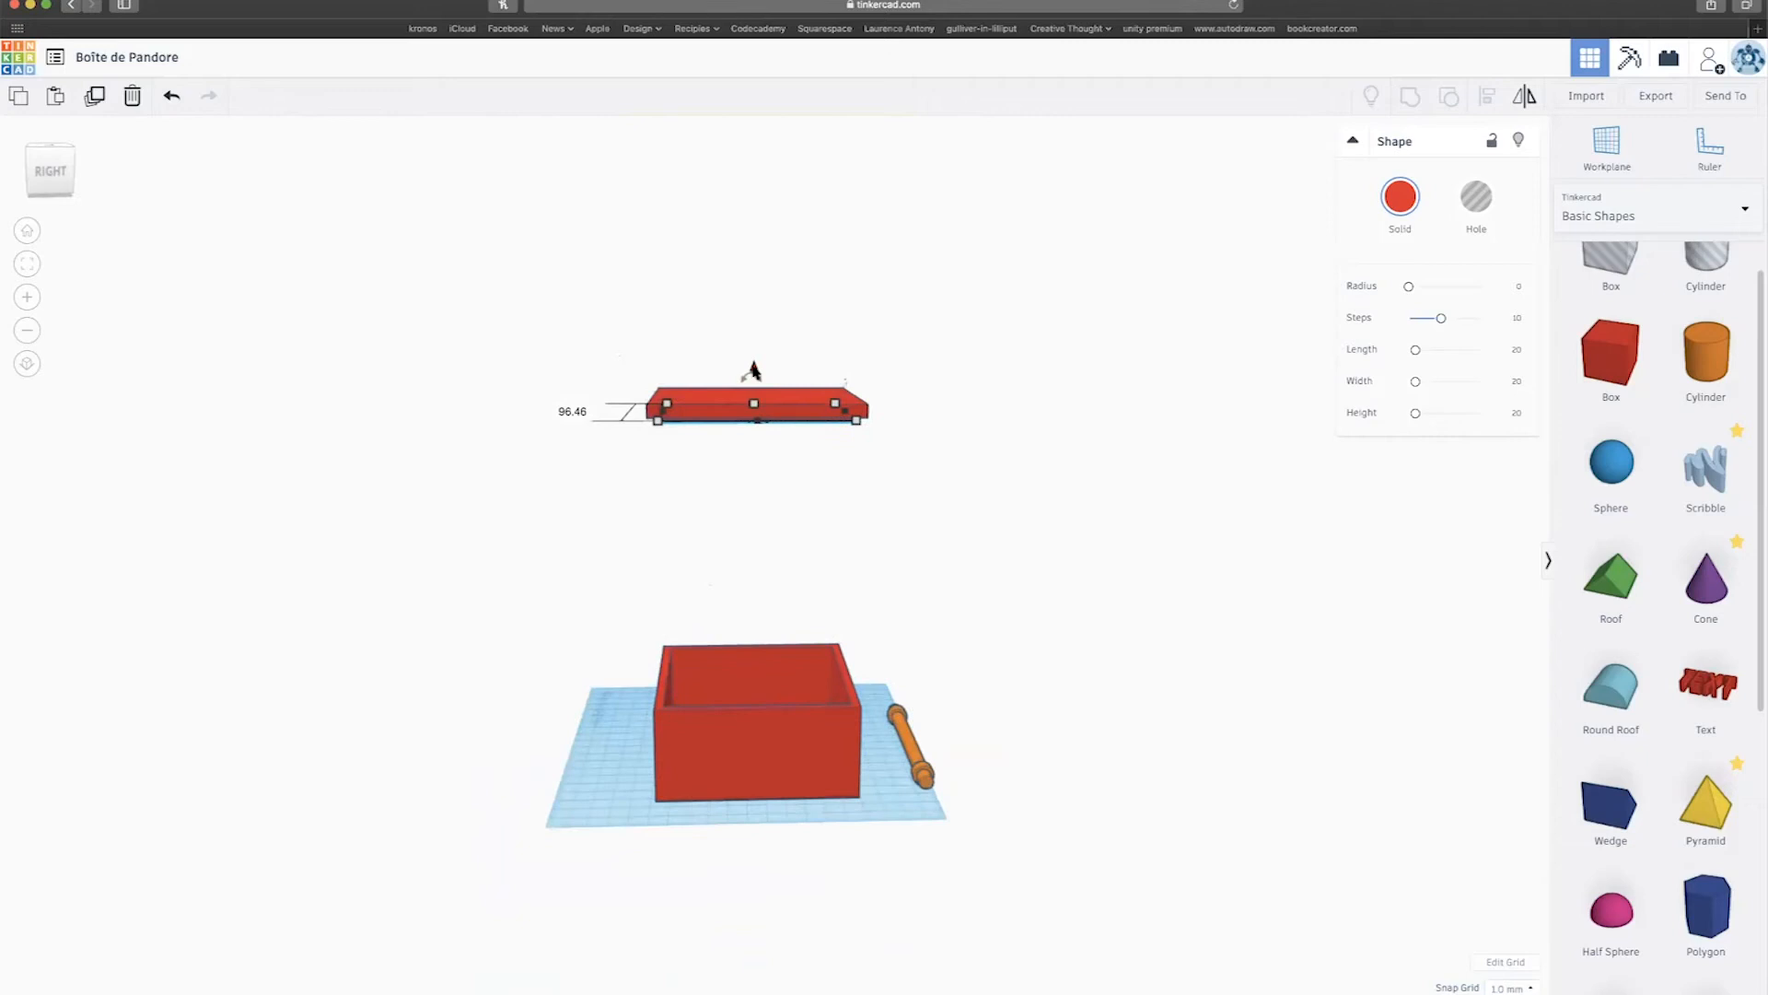
Group both lid slabs into one piece and lower it to 52.00 onto the box.
left_click_drag(617, 362, 1071, 532)
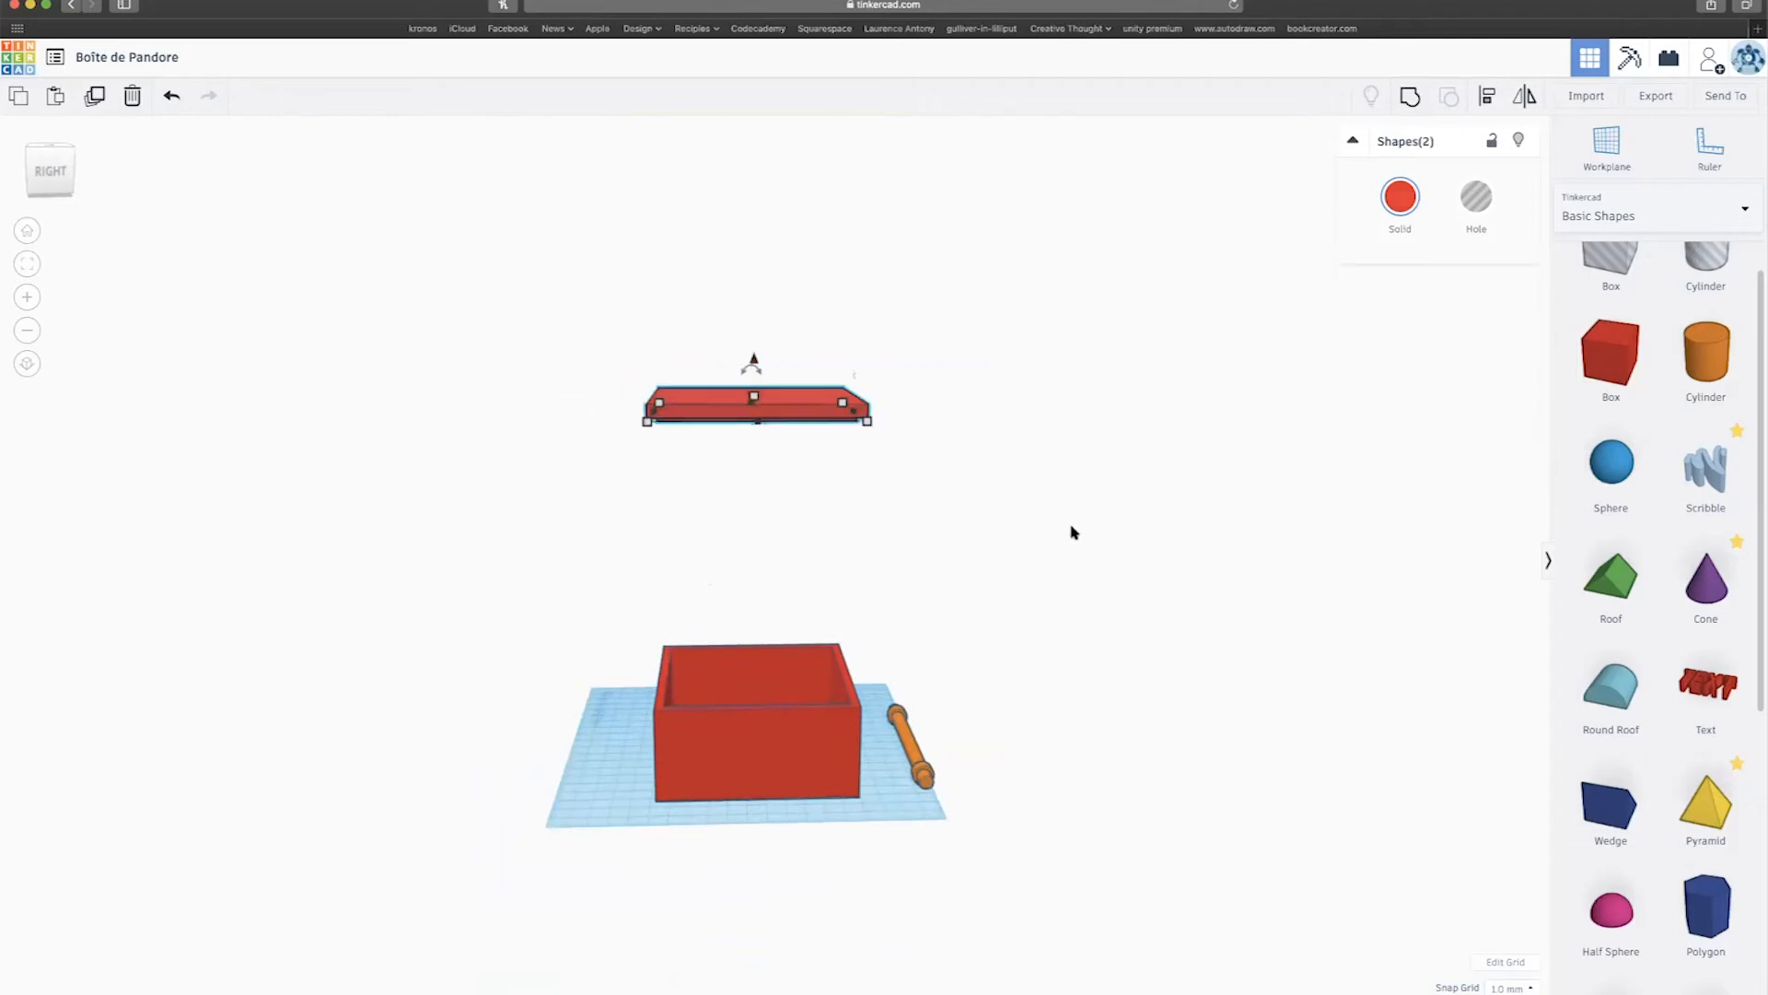
key("super+g")
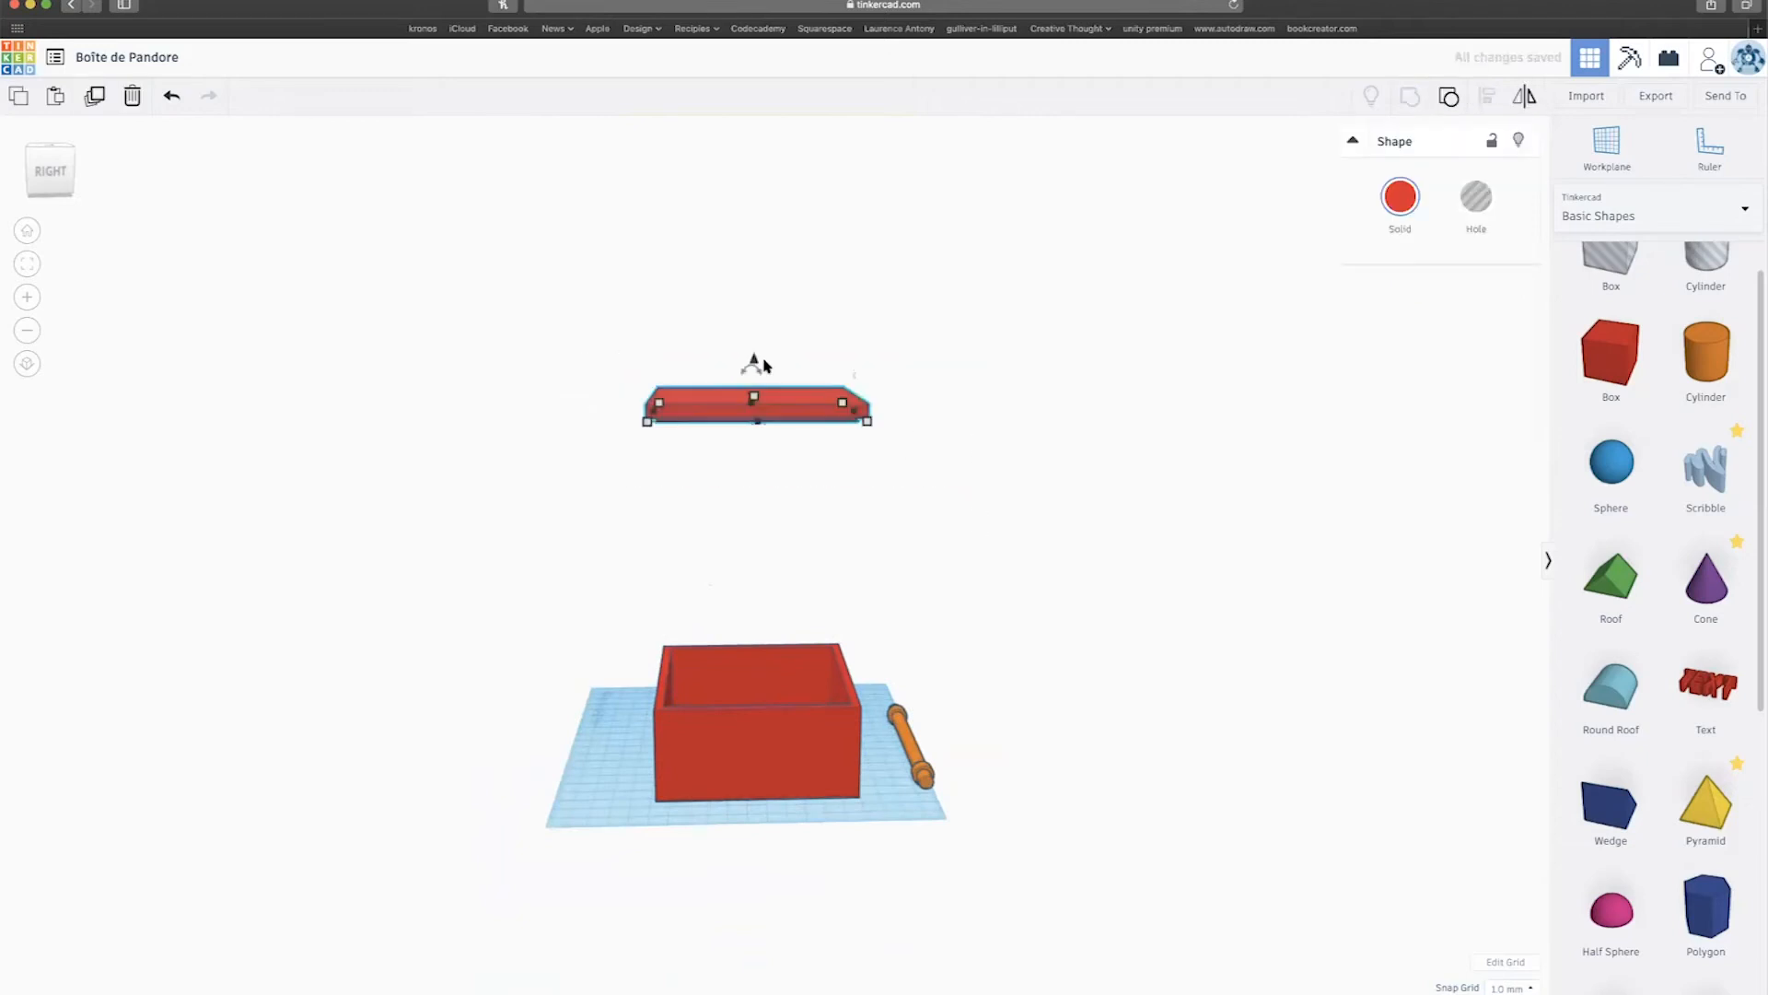
left_click_drag(753, 362, 758, 620)
Lower the lid toward the box and undo the lower box's last change.
scroll(869, 572, "up", 5)
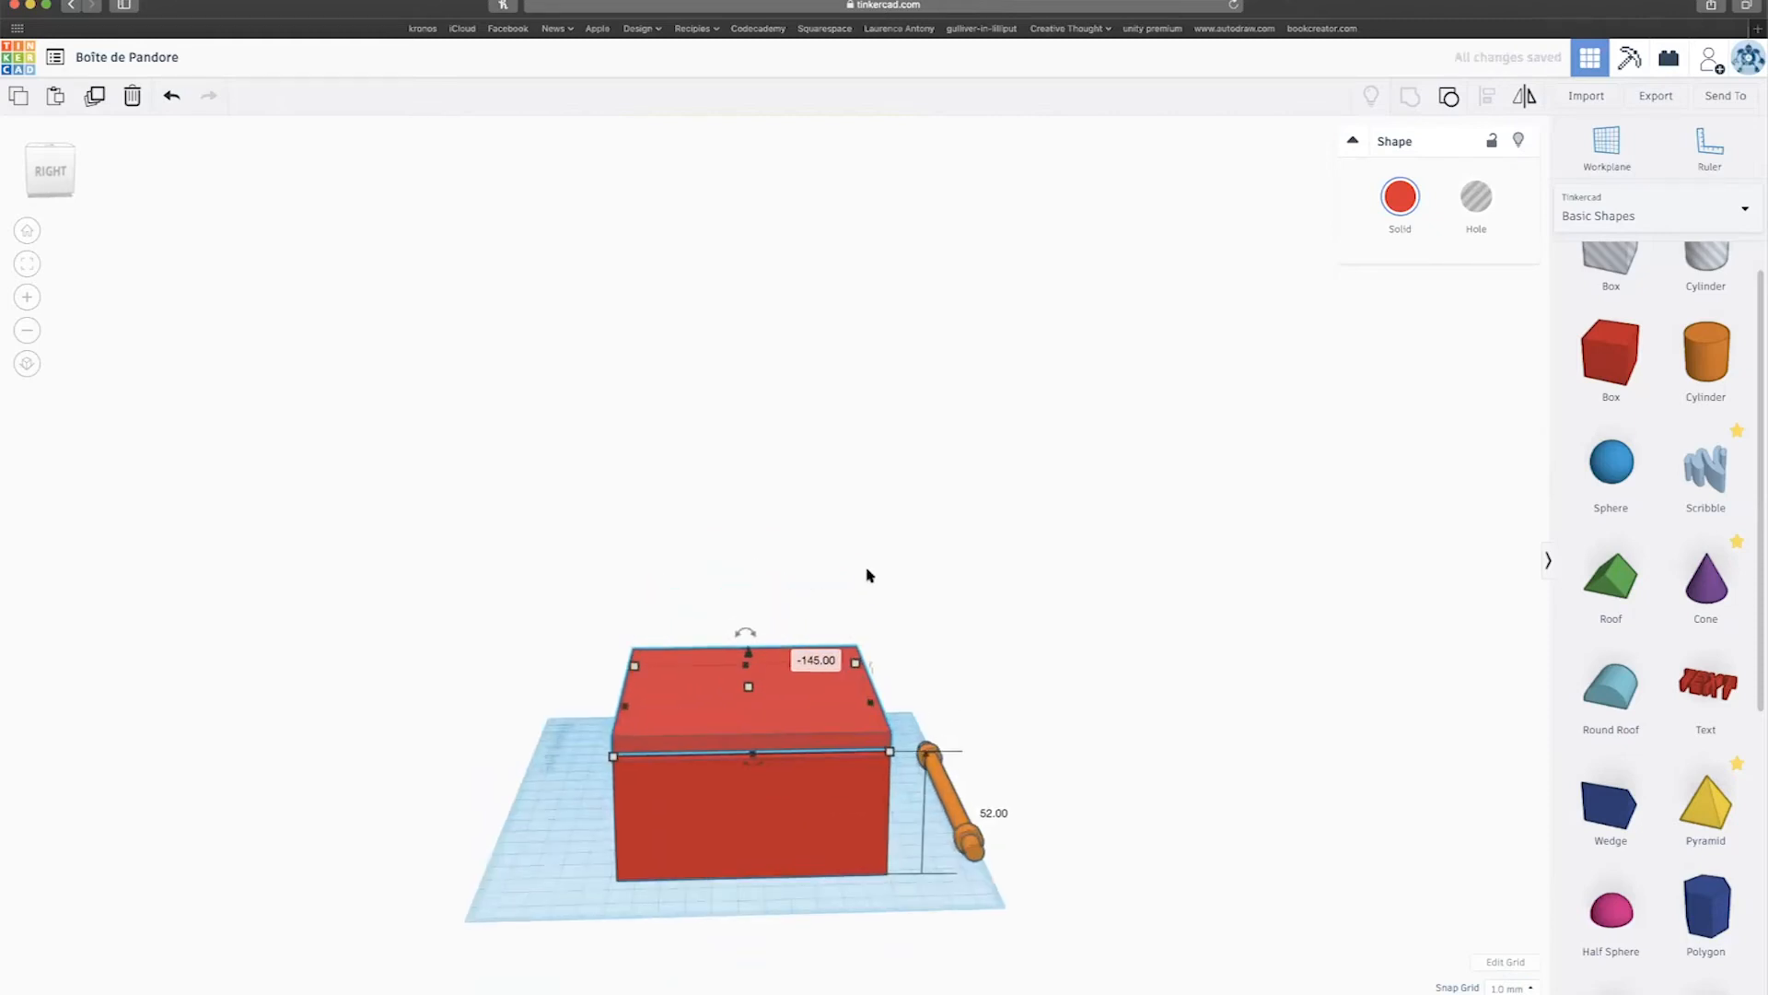
right_click_drag(874, 572, 892, 478)
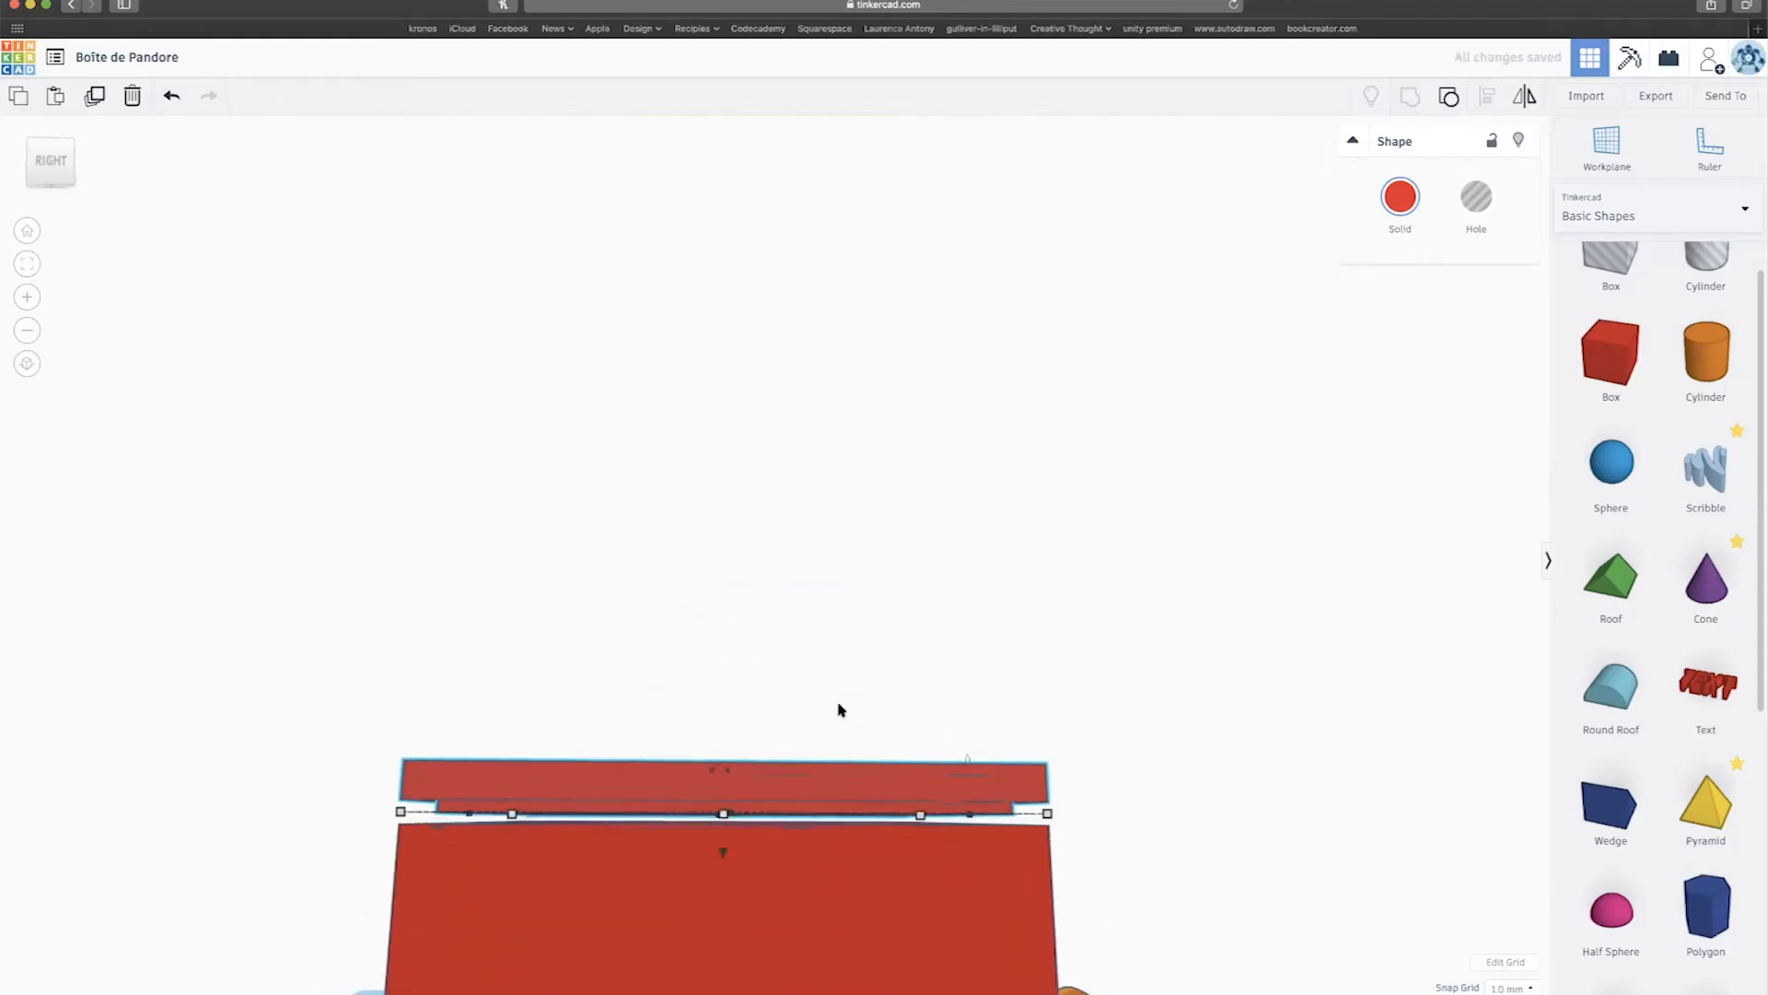
left_click_drag(724, 856, 726, 861)
scroll(726, 860, "up", 5)
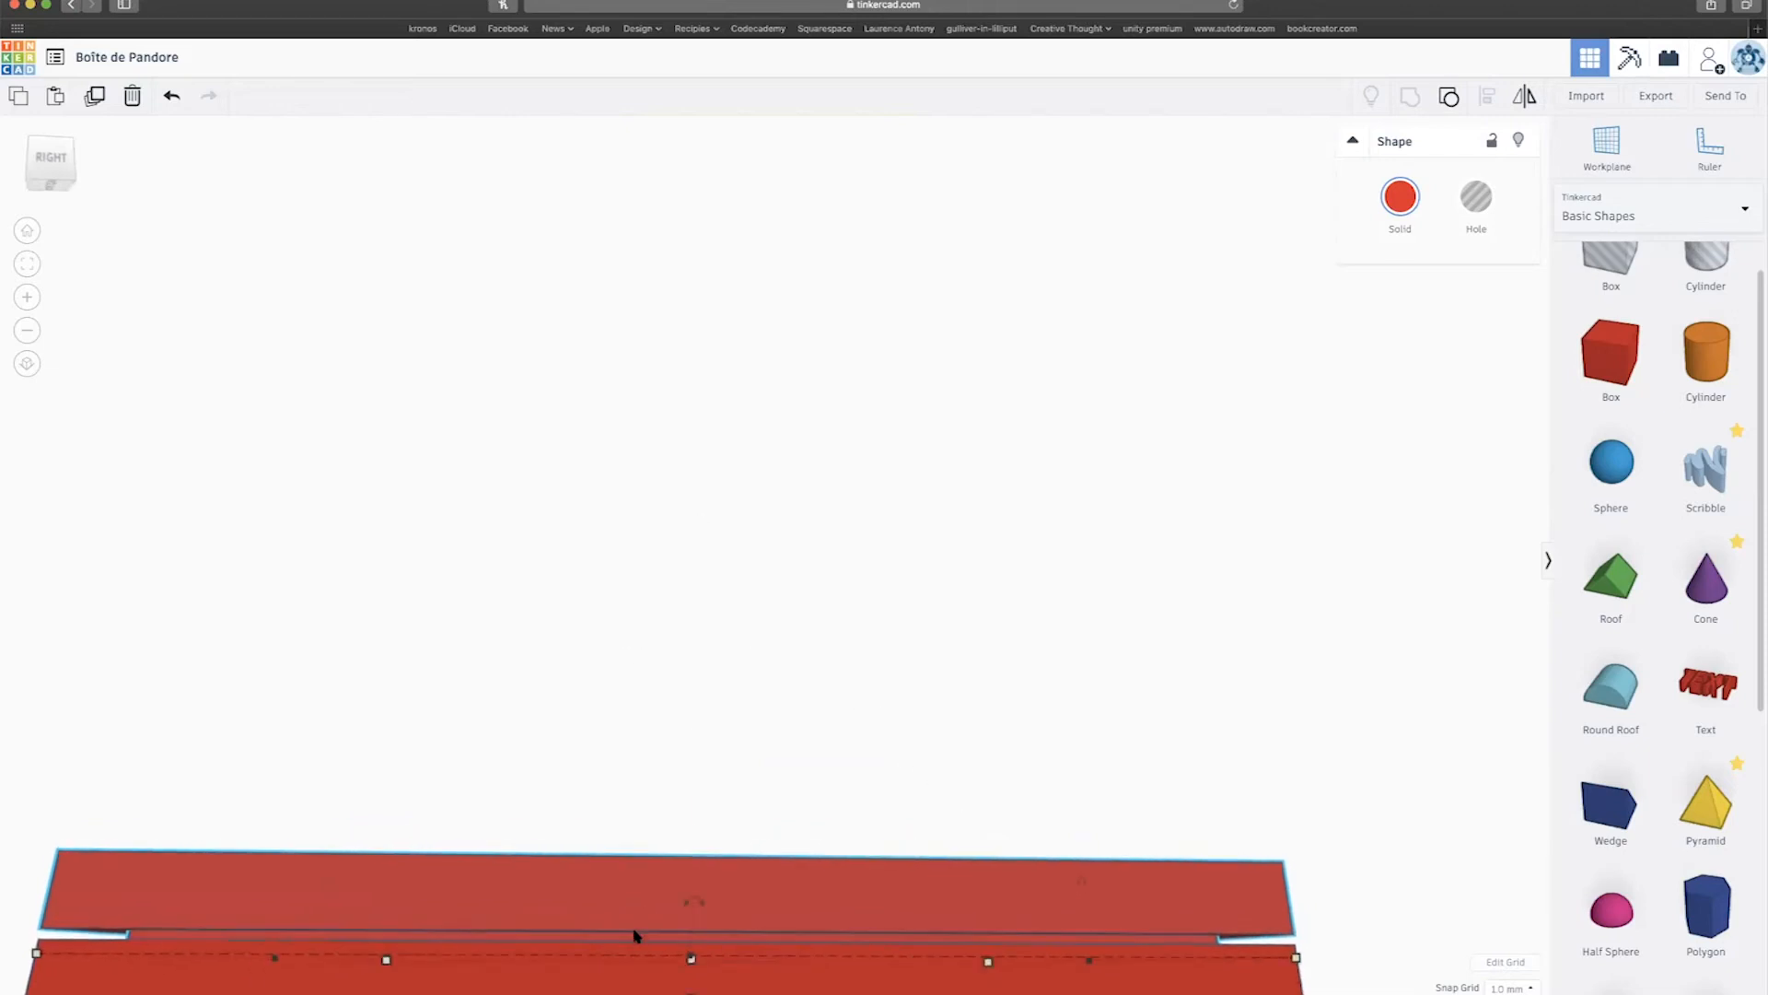
scroll(636, 935, "down", 3)
scroll(636, 936, "down", 2)
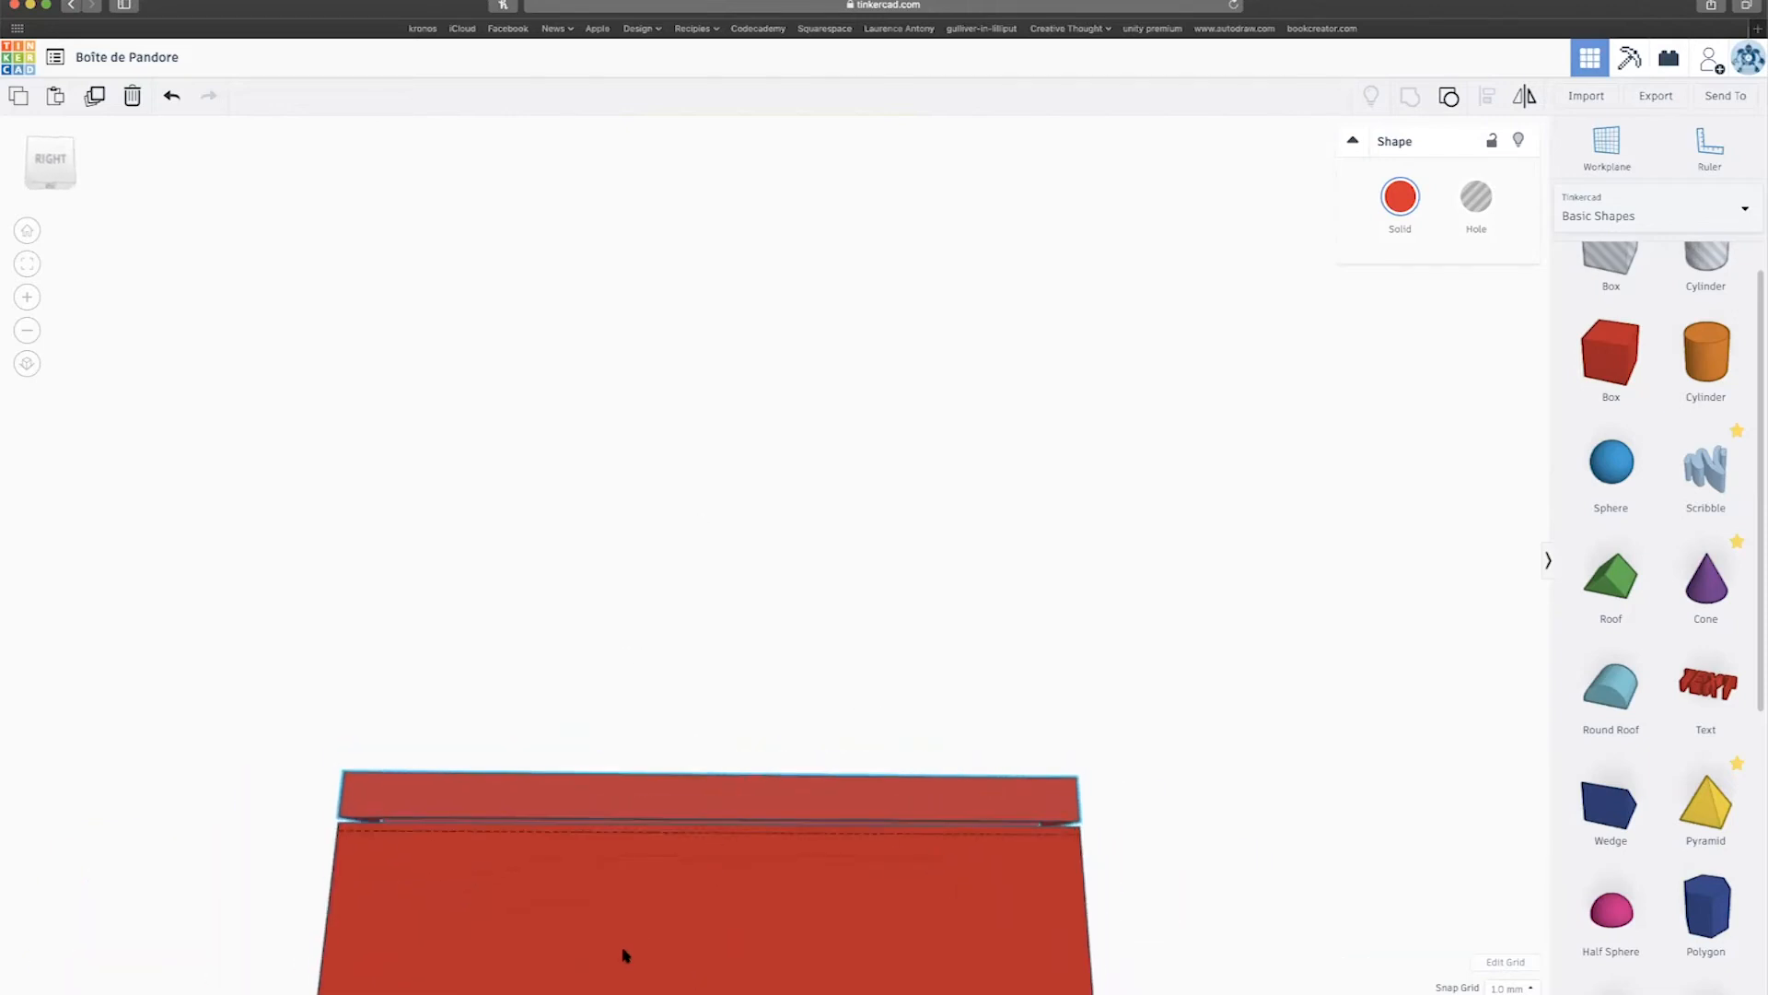
left_click(715, 902)
key("super+z")
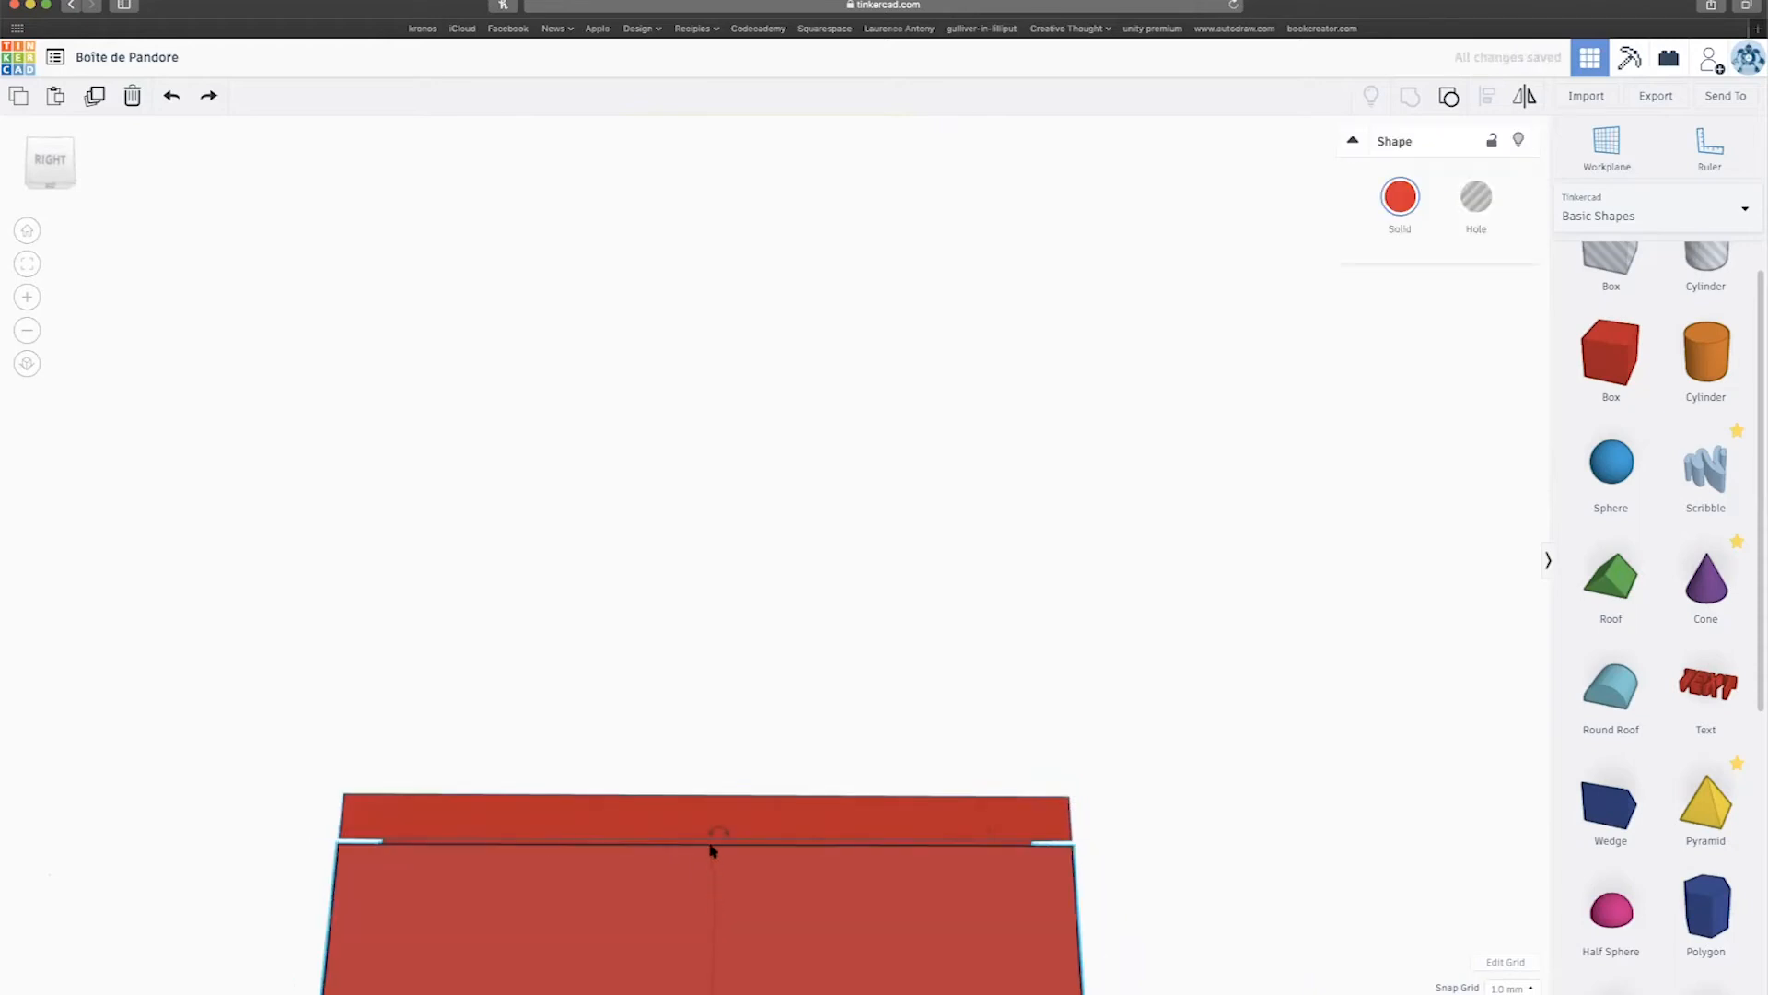
Set the lid's elevation to 0.00 so it sits flush on the box.
left_click(692, 827)
left_click_drag(714, 889, 712, 893)
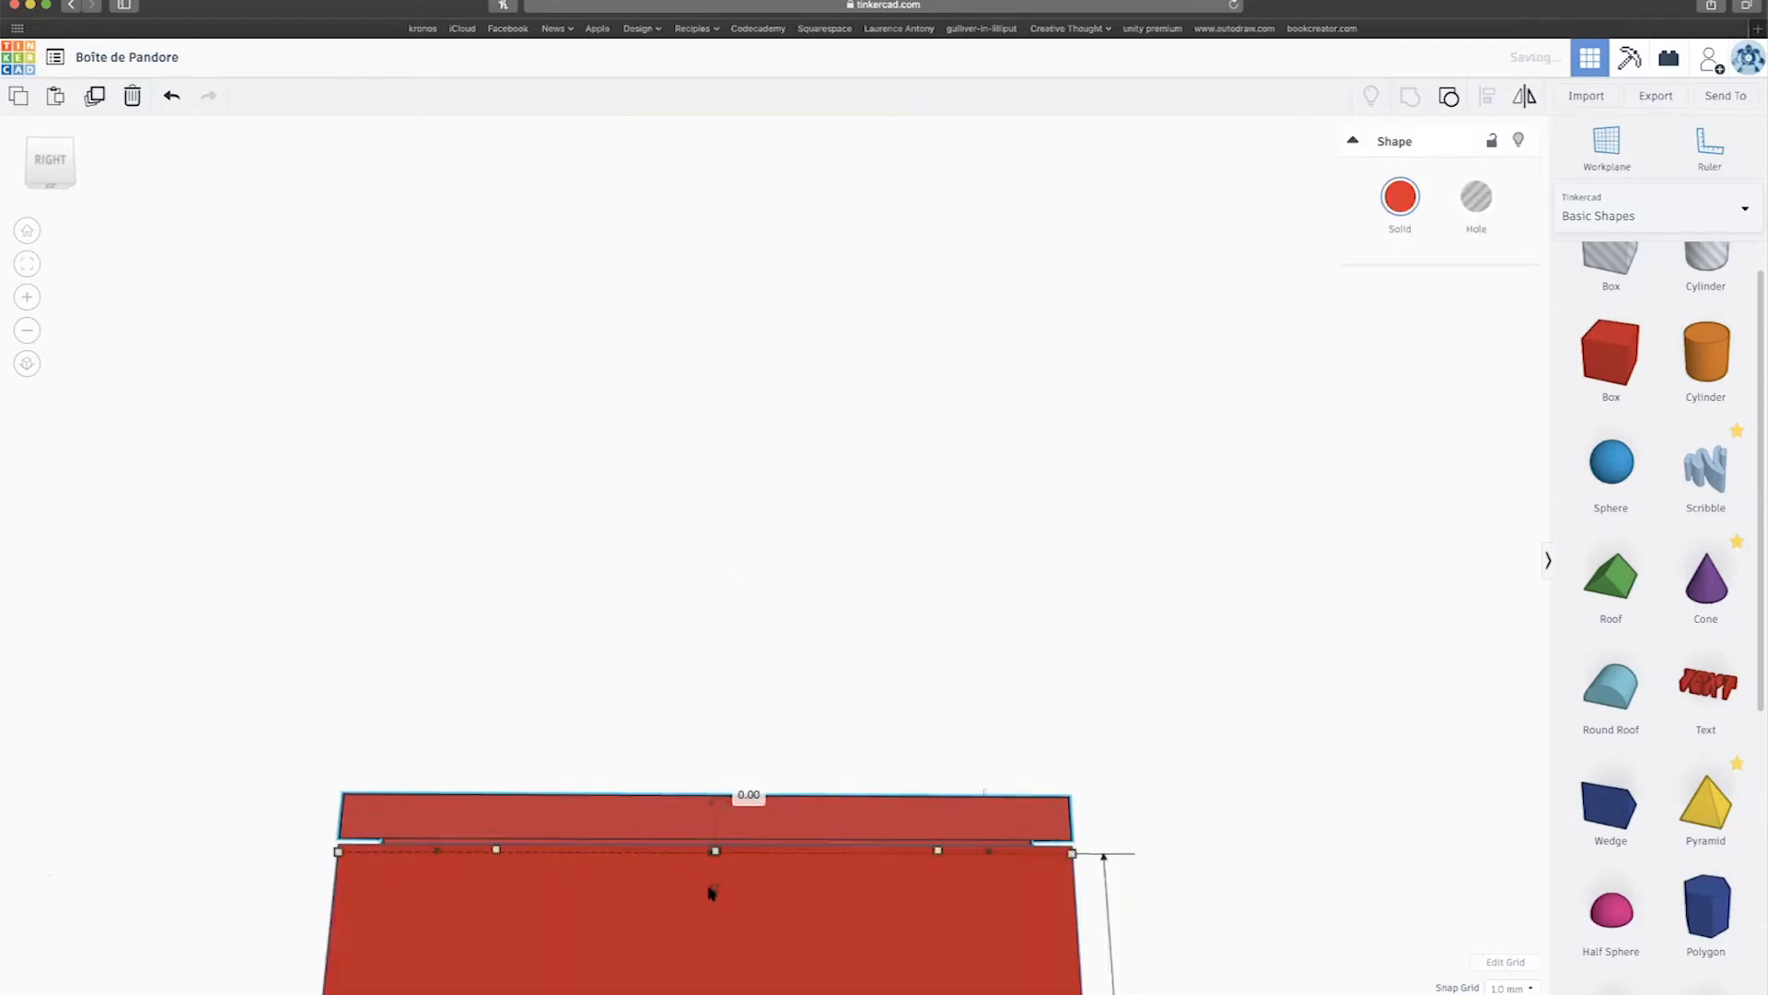
right_click_drag(774, 884, 964, 876)
key("ctrl+Up")
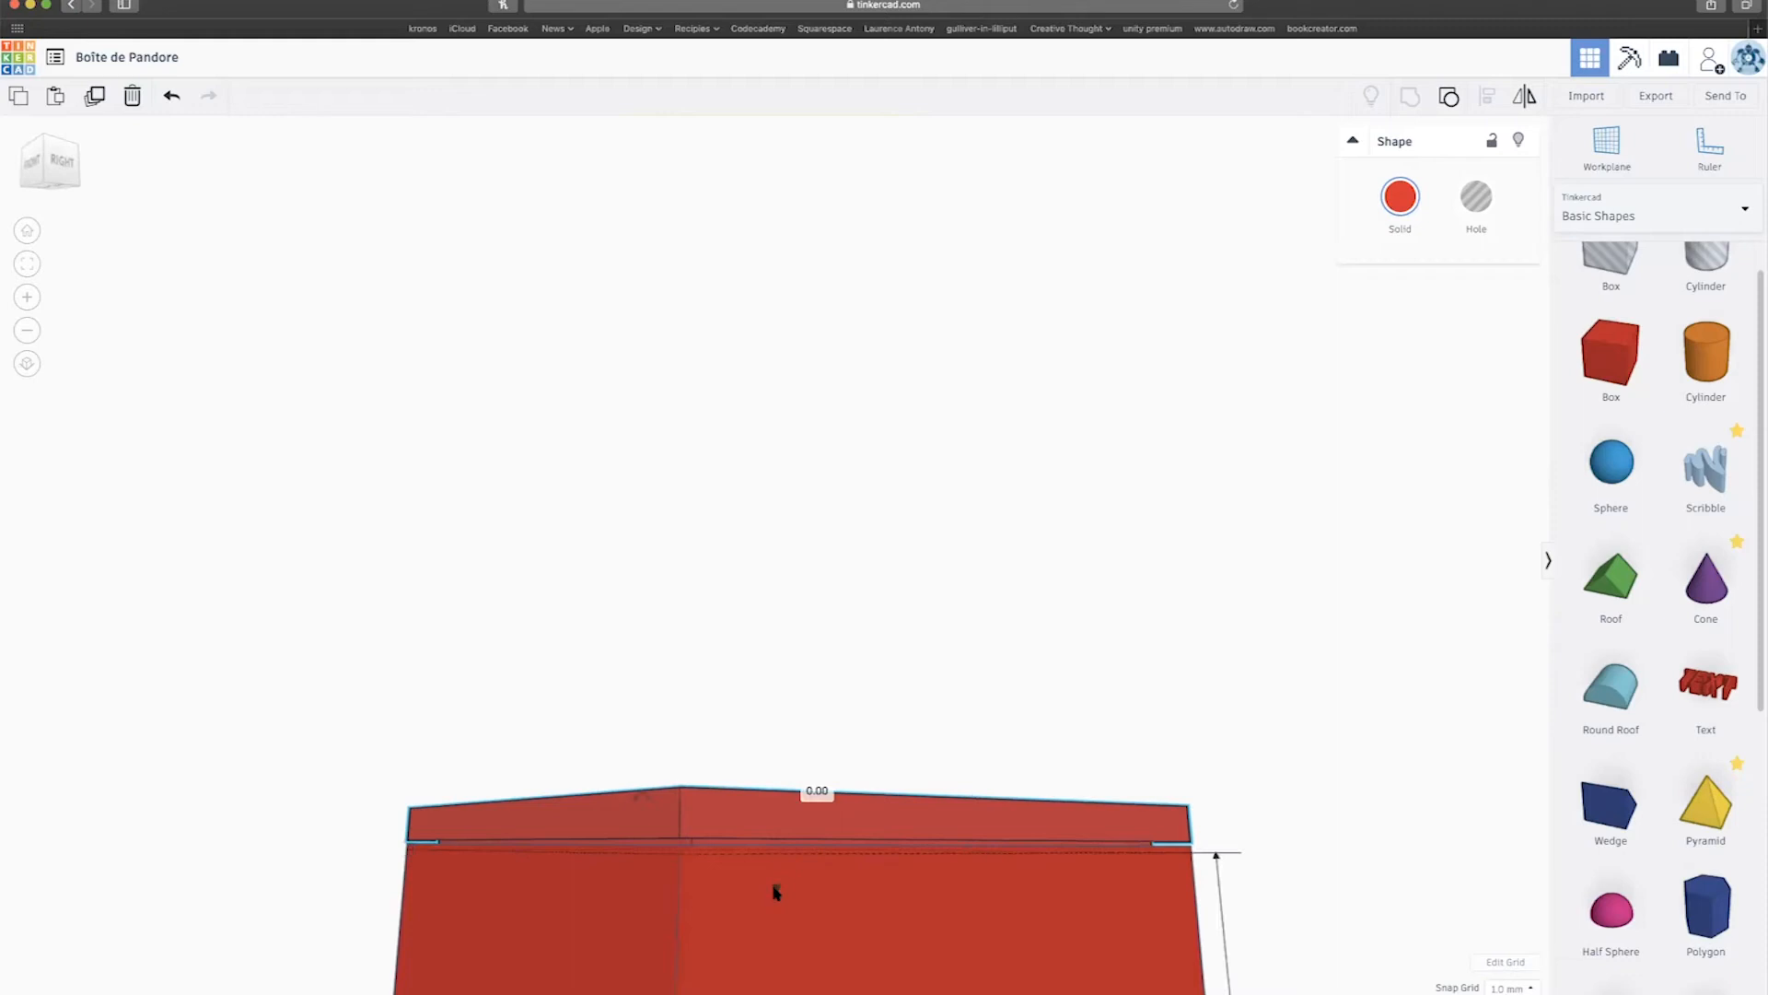
key("ctrl+Down")
scroll(624, 882, "down", 10)
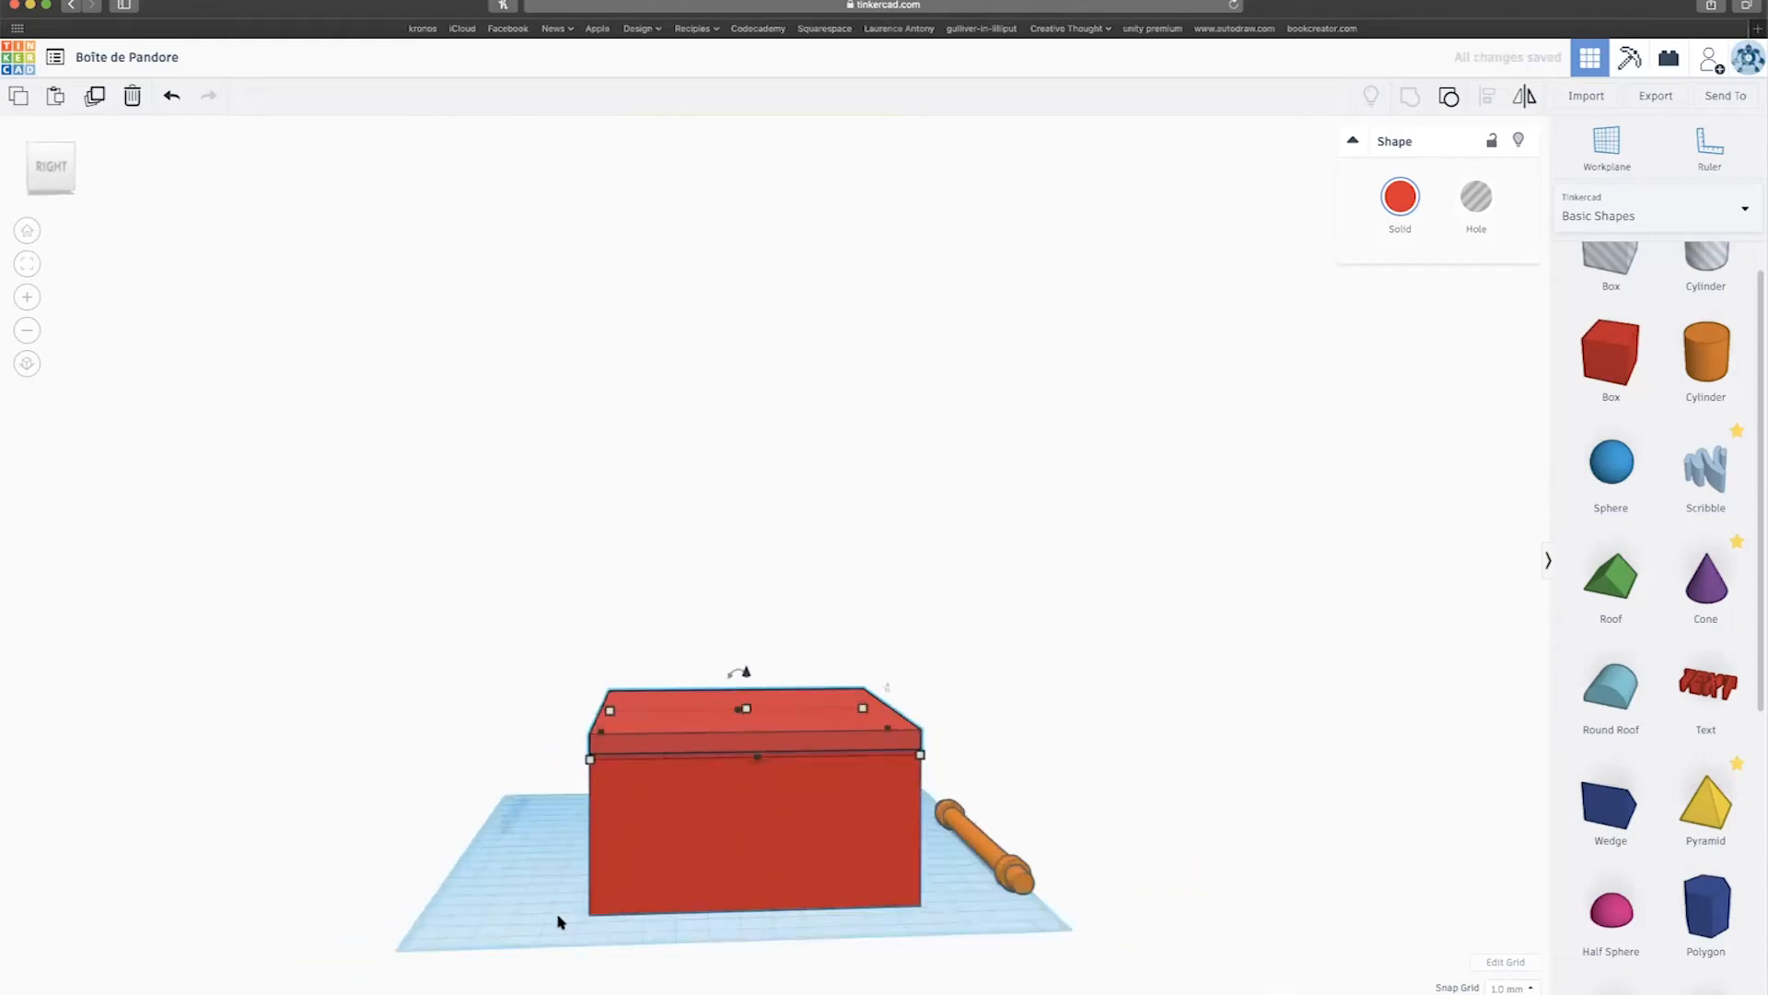
scroll(558, 921, "down", 3)
Colour the box and lid pink.
left_click_drag(891, 961, 893, 967)
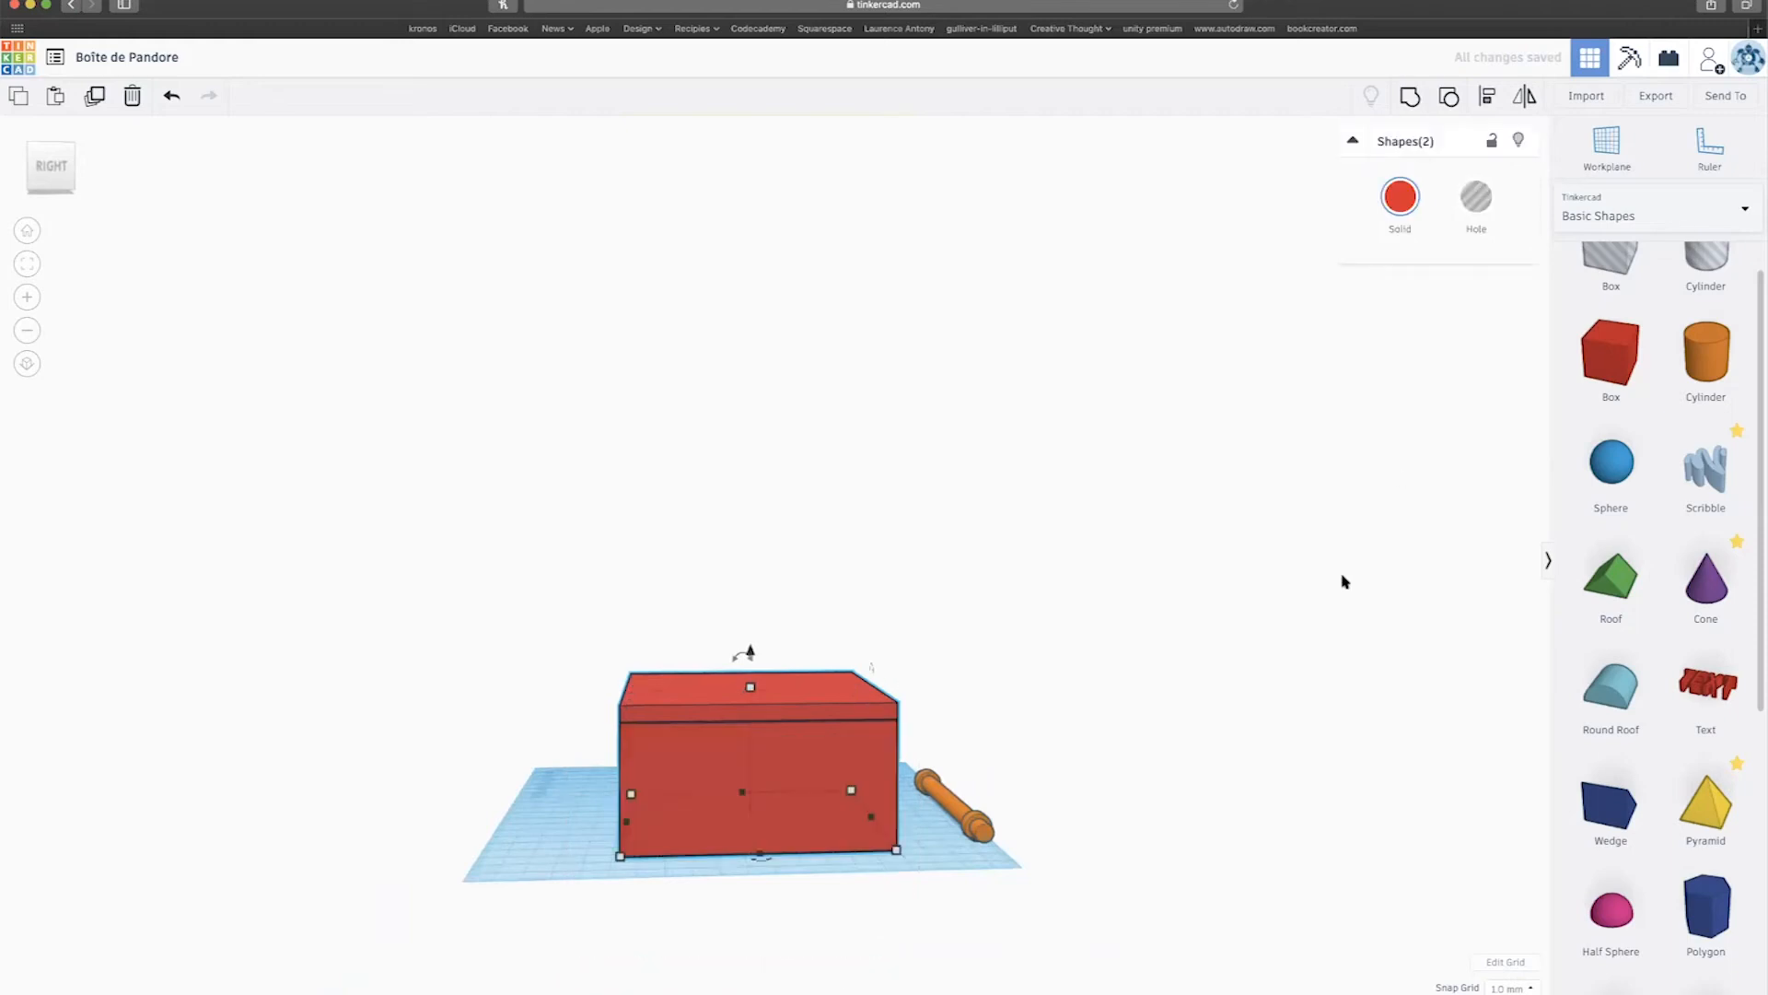
left_click(1395, 231)
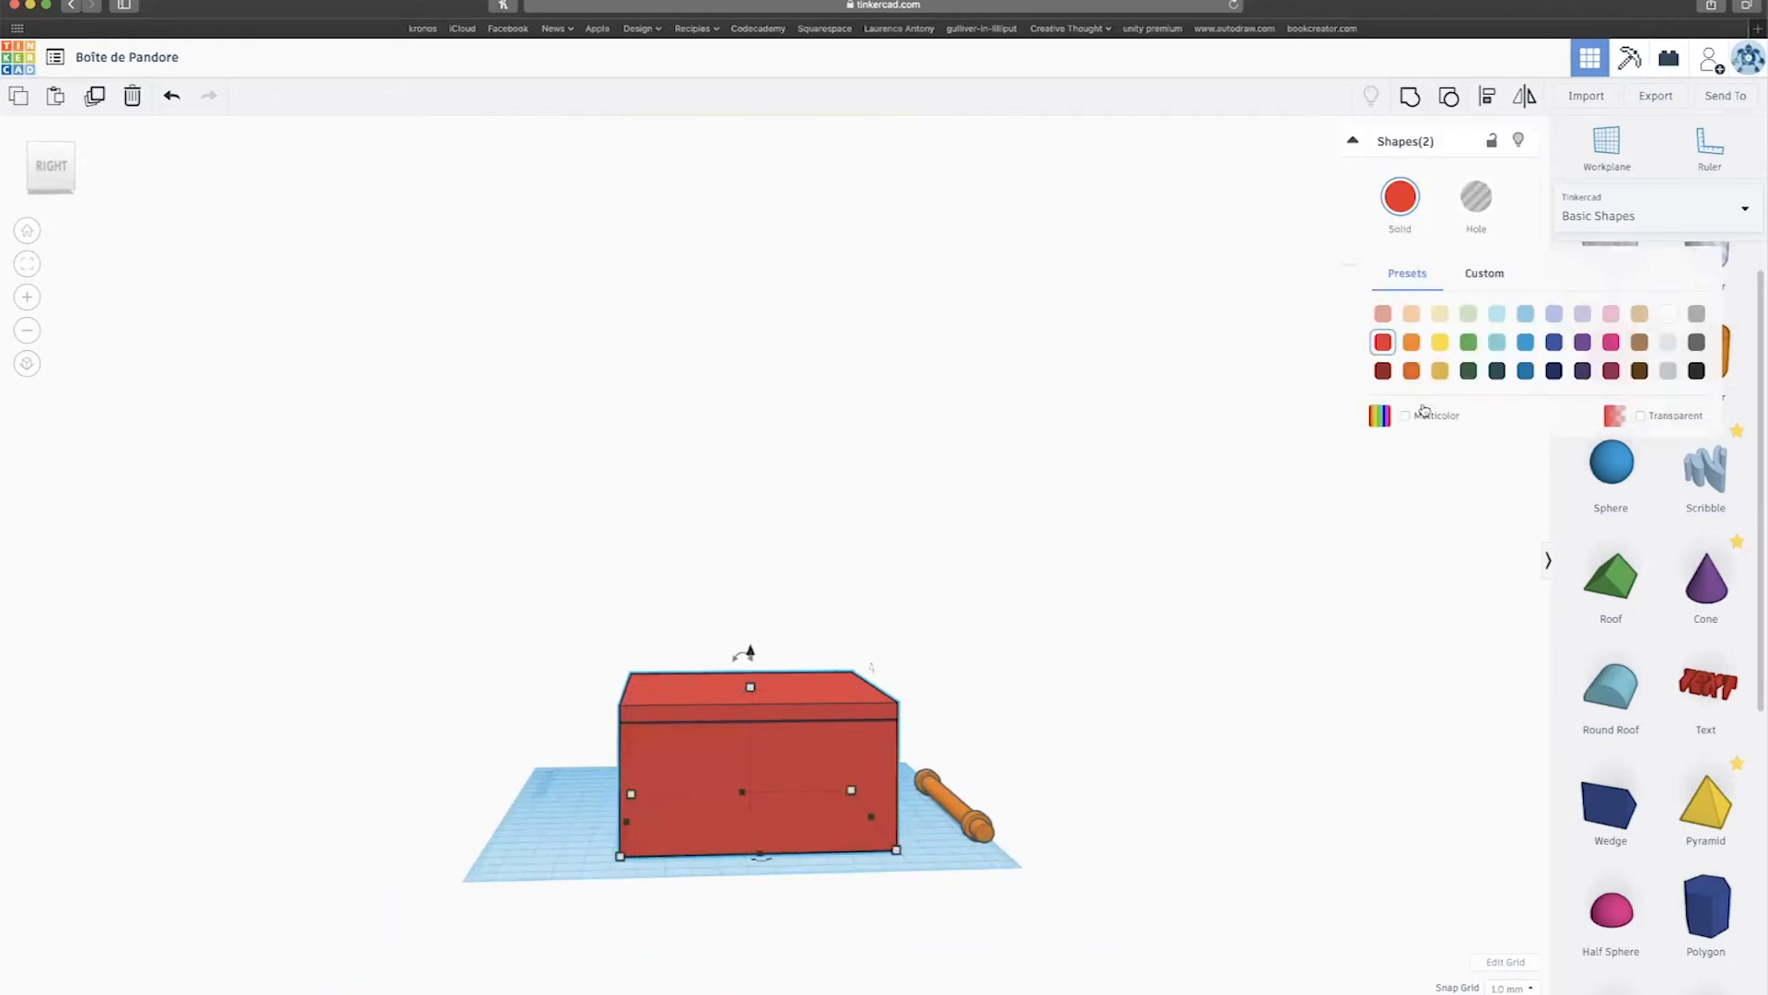
left_click(1610, 316)
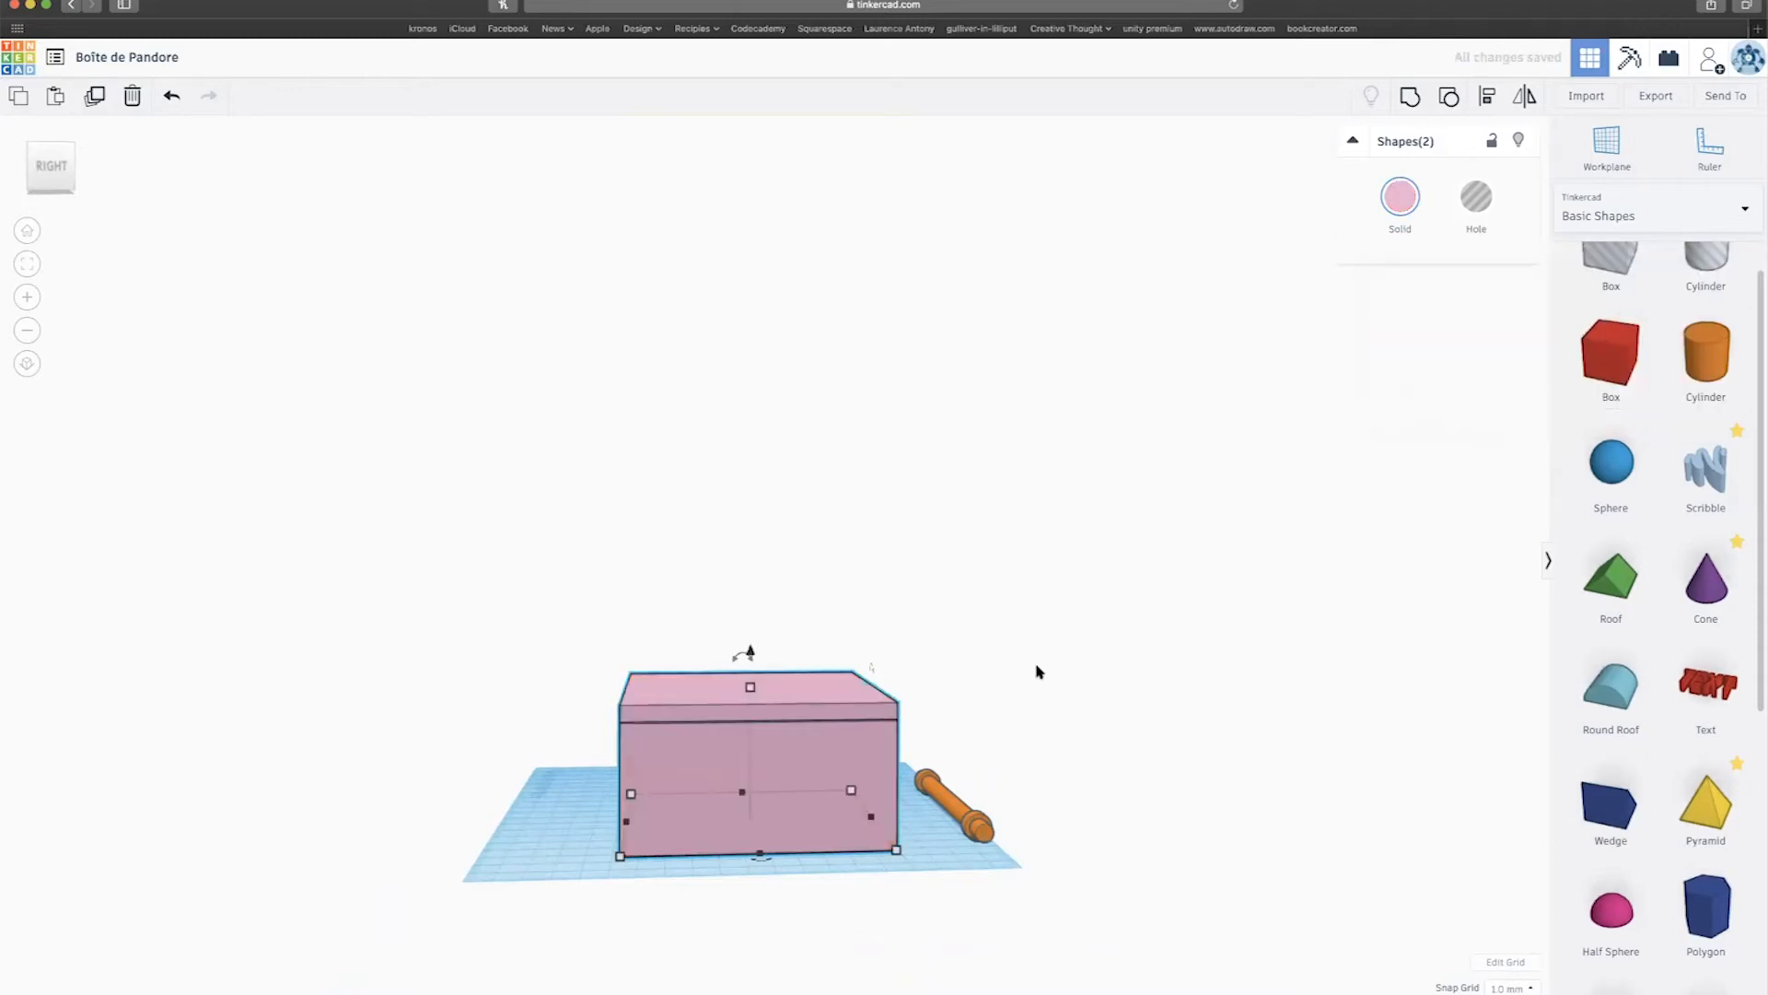
Give the orange hinge rod the light pink Solid colour preset.
scroll(1036, 670, "down", 3)
right_click_drag(1181, 687, 1043, 682)
mouse_move(894, 671)
right_mouse_down()
mouse_move(1056, 677)
mouse_move(889, 690)
right_mouse_up()
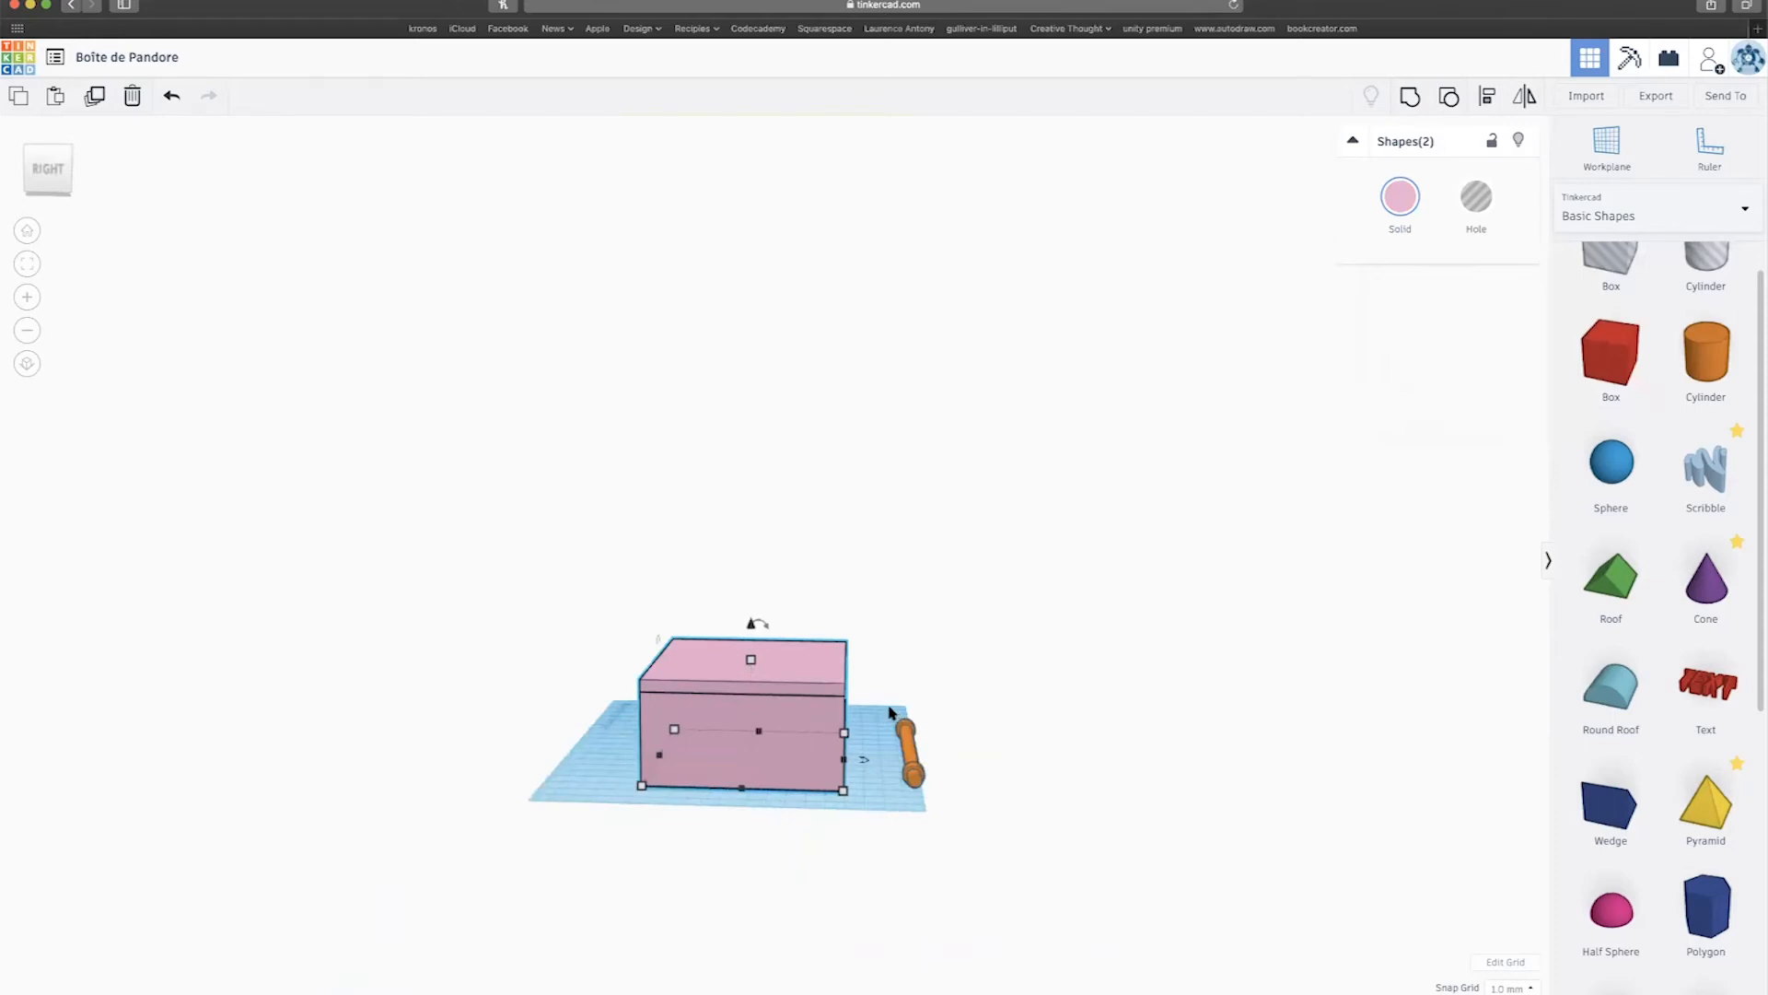
left_click(909, 747)
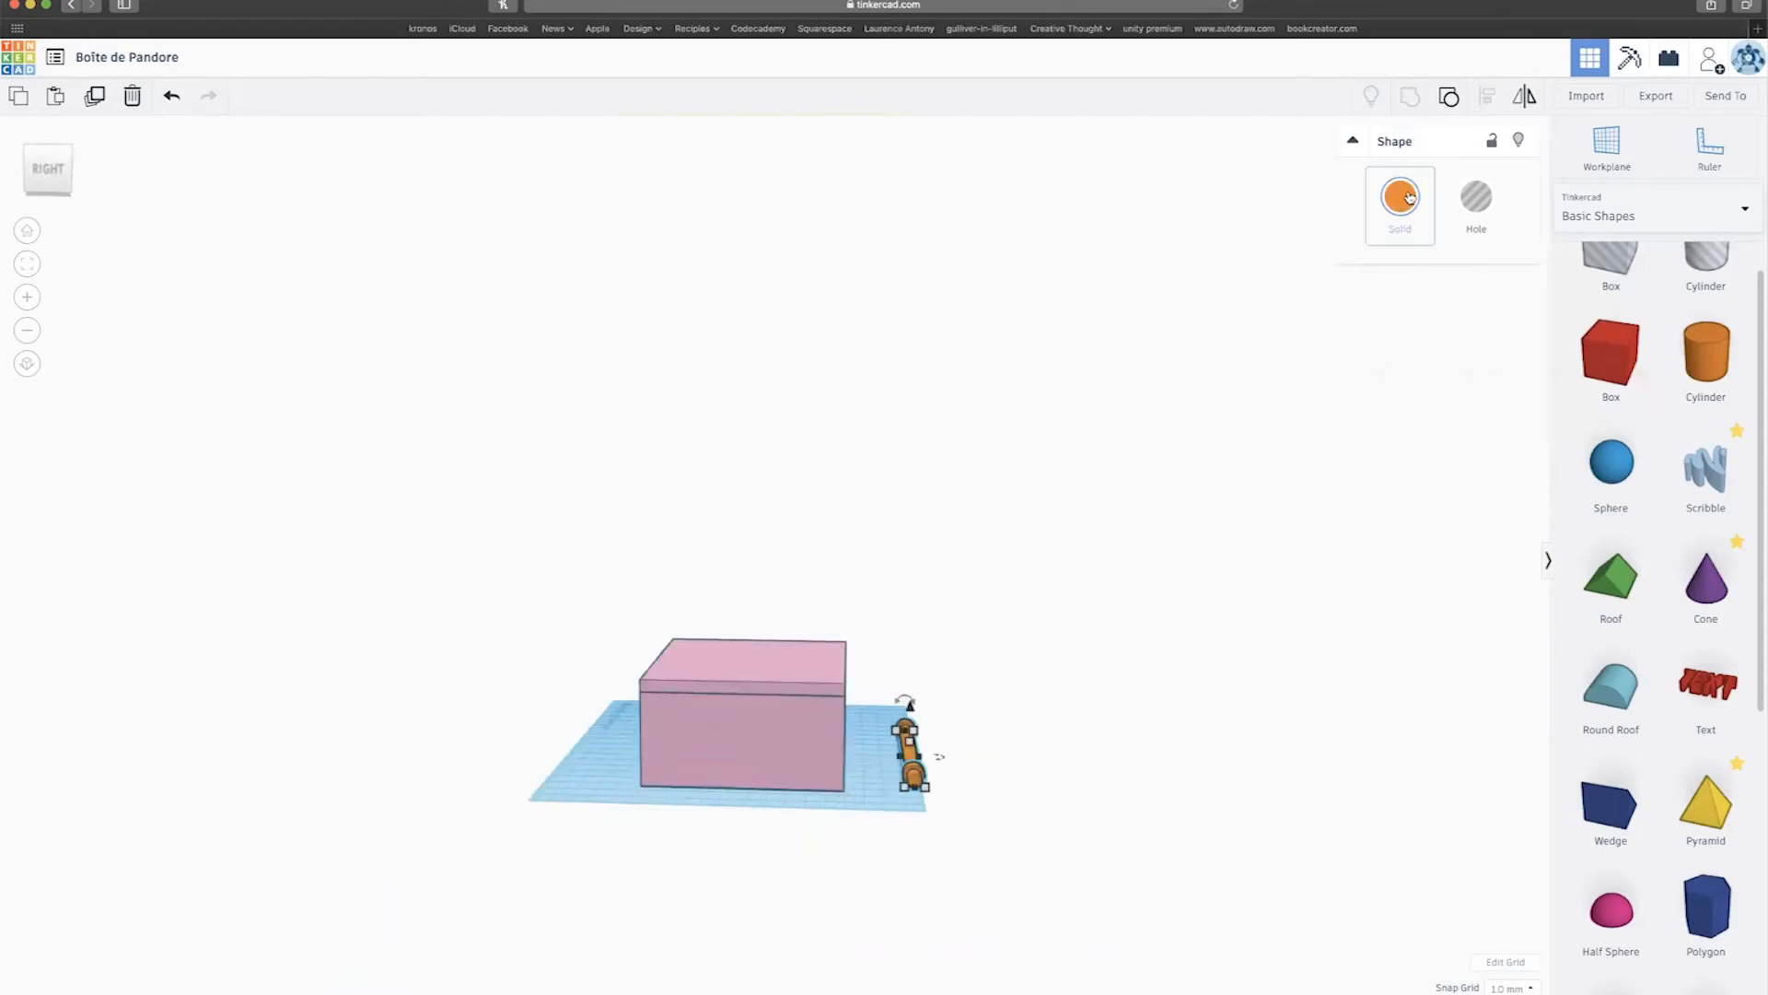
left_click(1400, 196)
left_click(1611, 315)
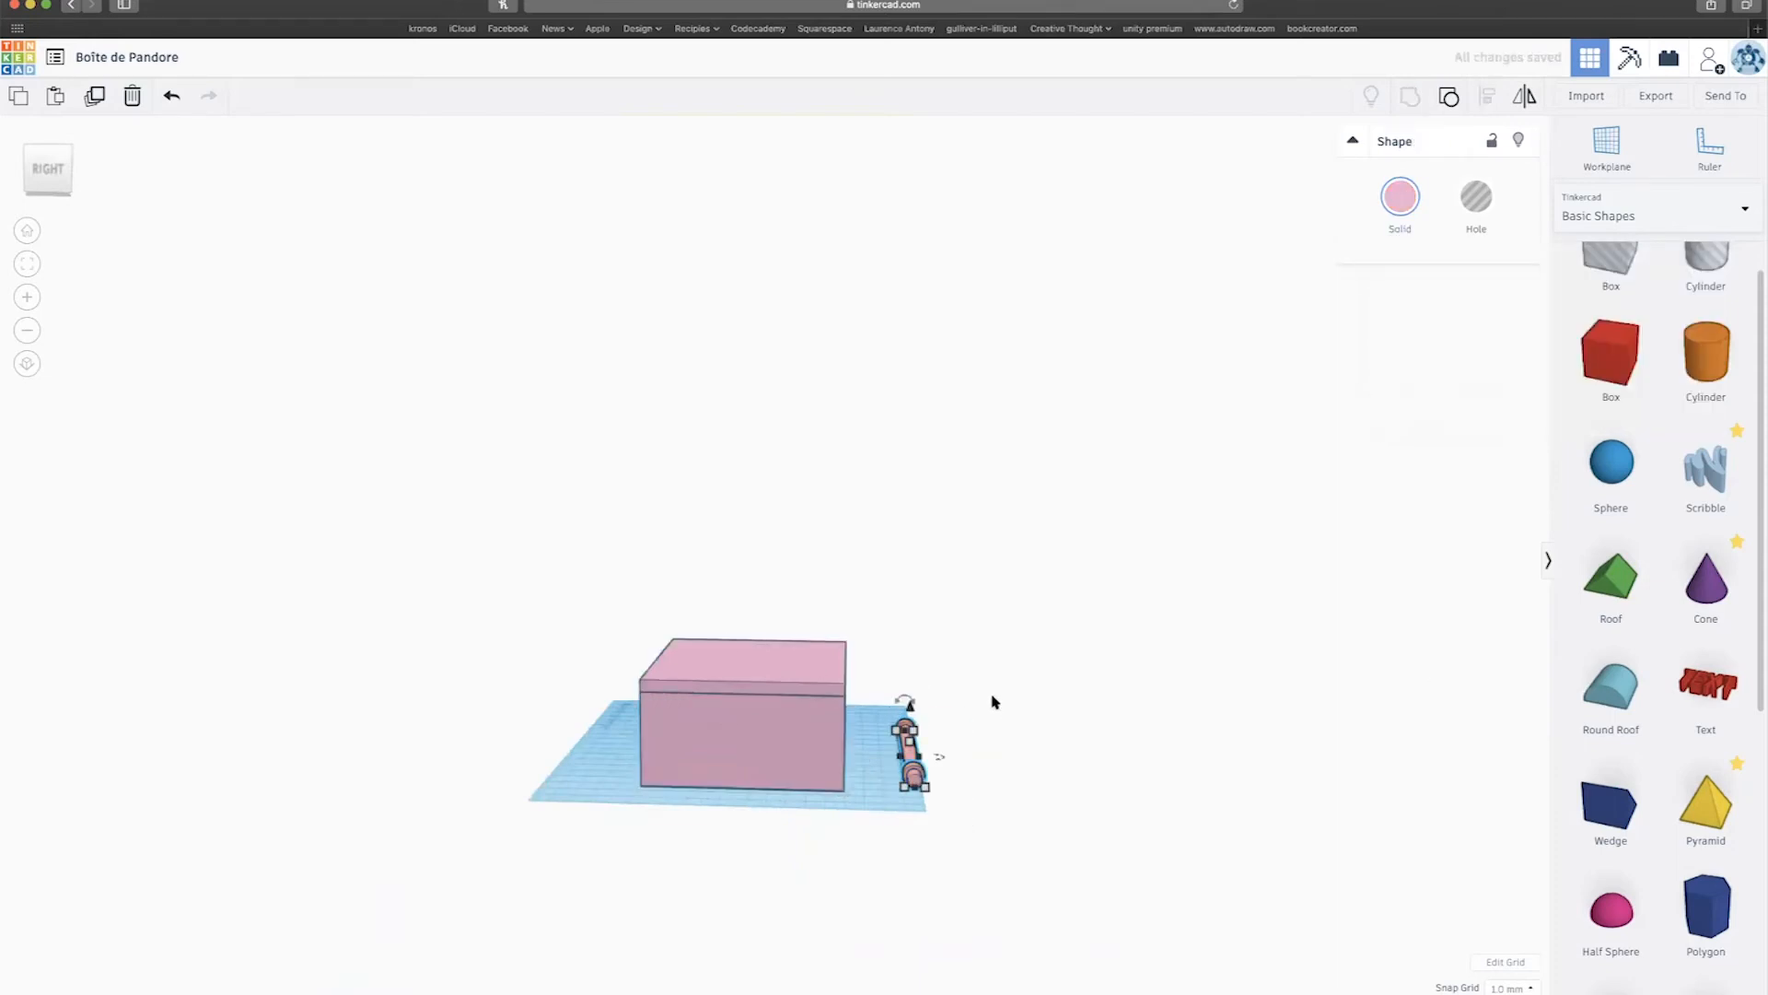
Raise the pink rod to elevation 39 and select the box and both rods.
left_click_drag(910, 706, 877, 661)
left_click_drag(993, 804, 990, 789)
scroll(991, 789, "up", 5)
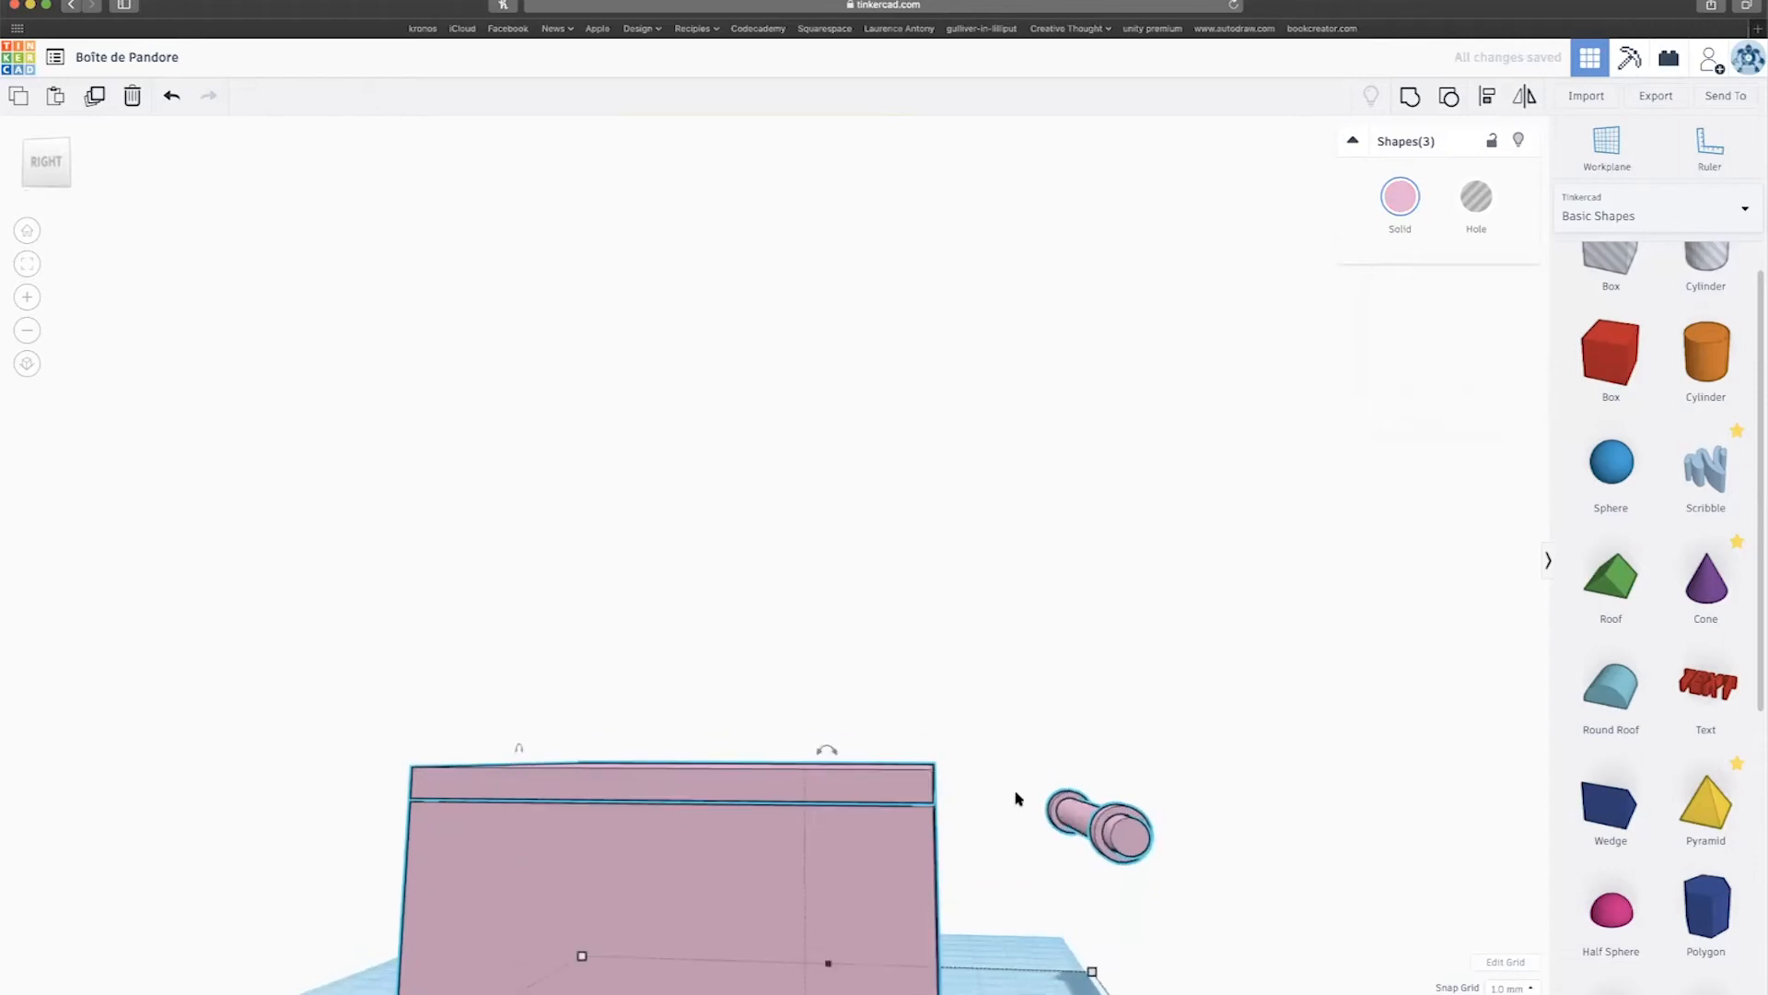
left_click(1023, 727)
left_click(1075, 816)
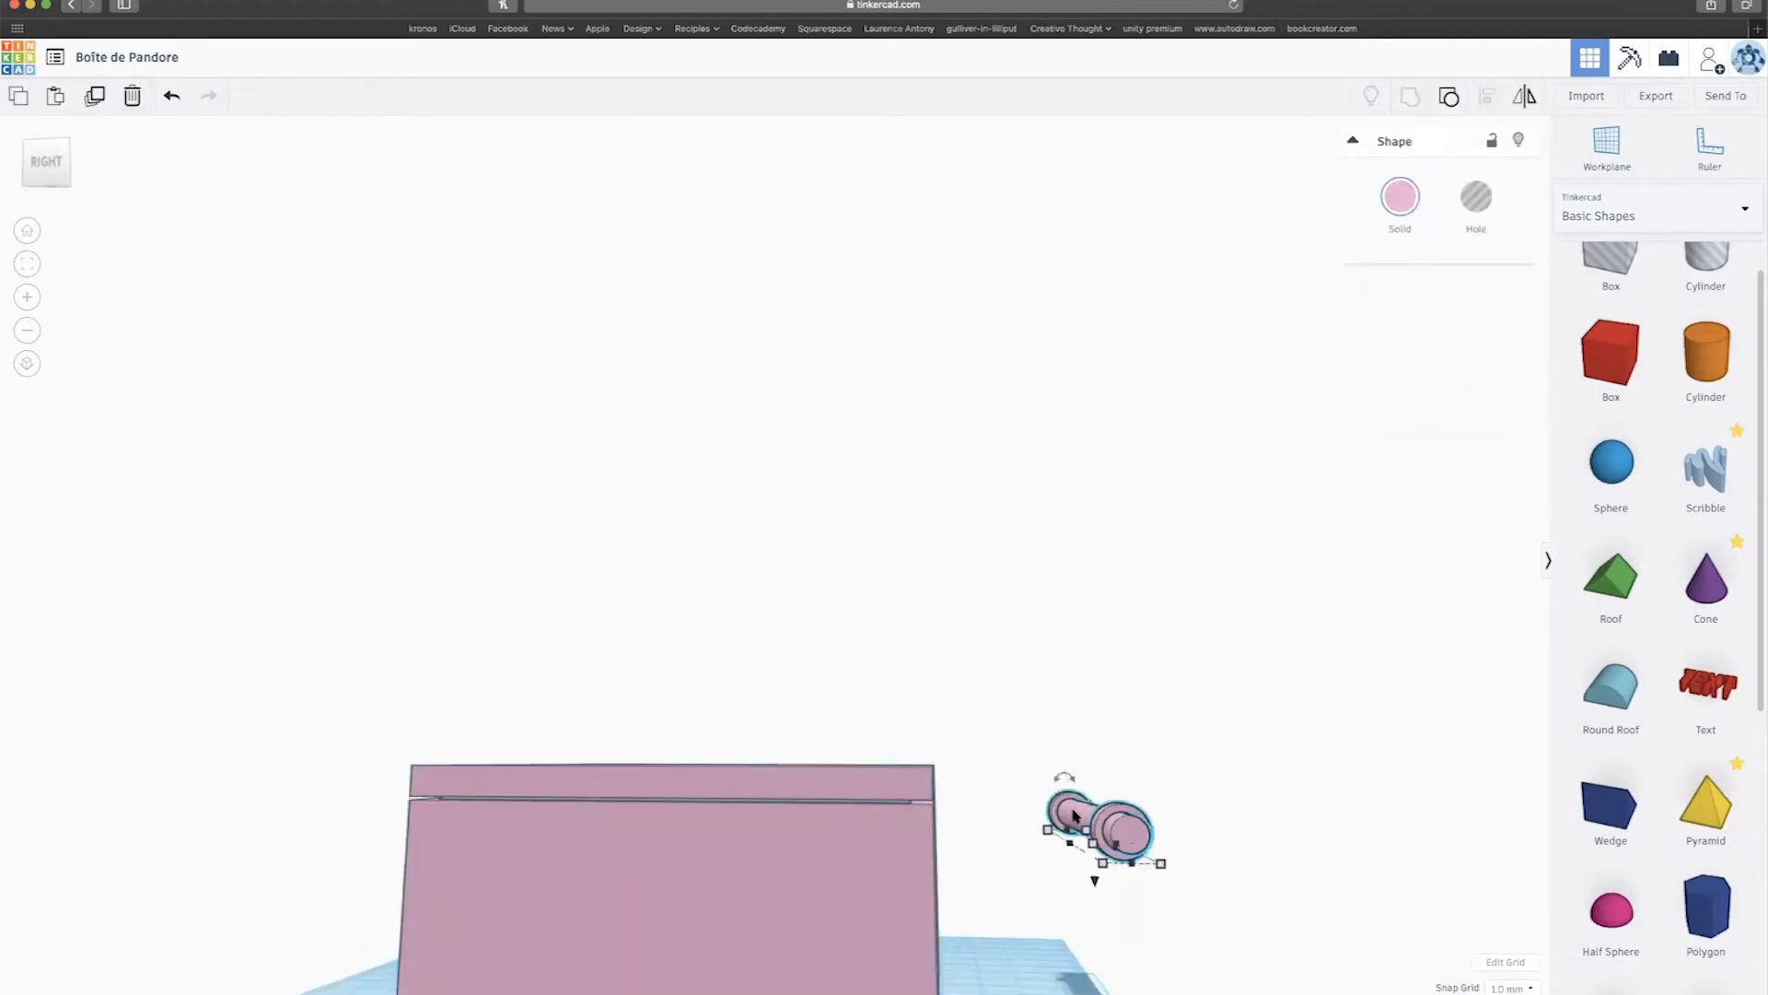
left_click_drag(1255, 971, 1250, 978)
right_click_drag(821, 851, 852, 912)
scroll(819, 850, "down", 5)
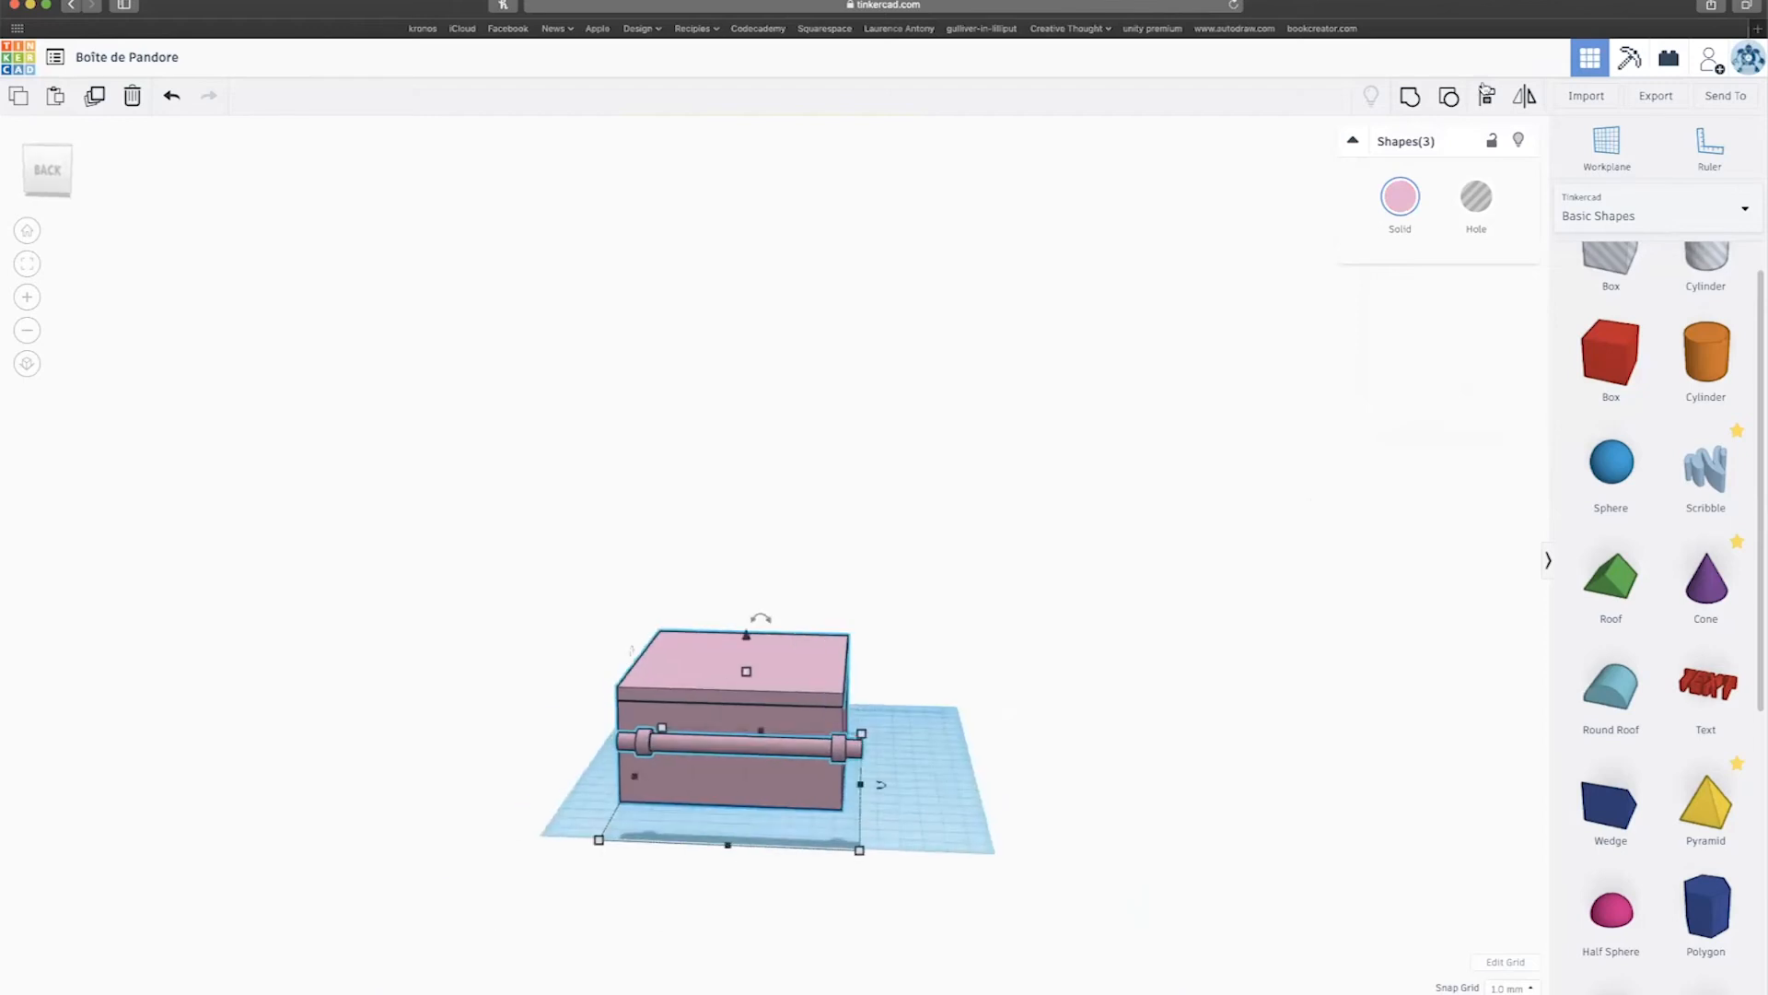
Centre-align the box and the two rod pieces with the Align tool.
key("l")
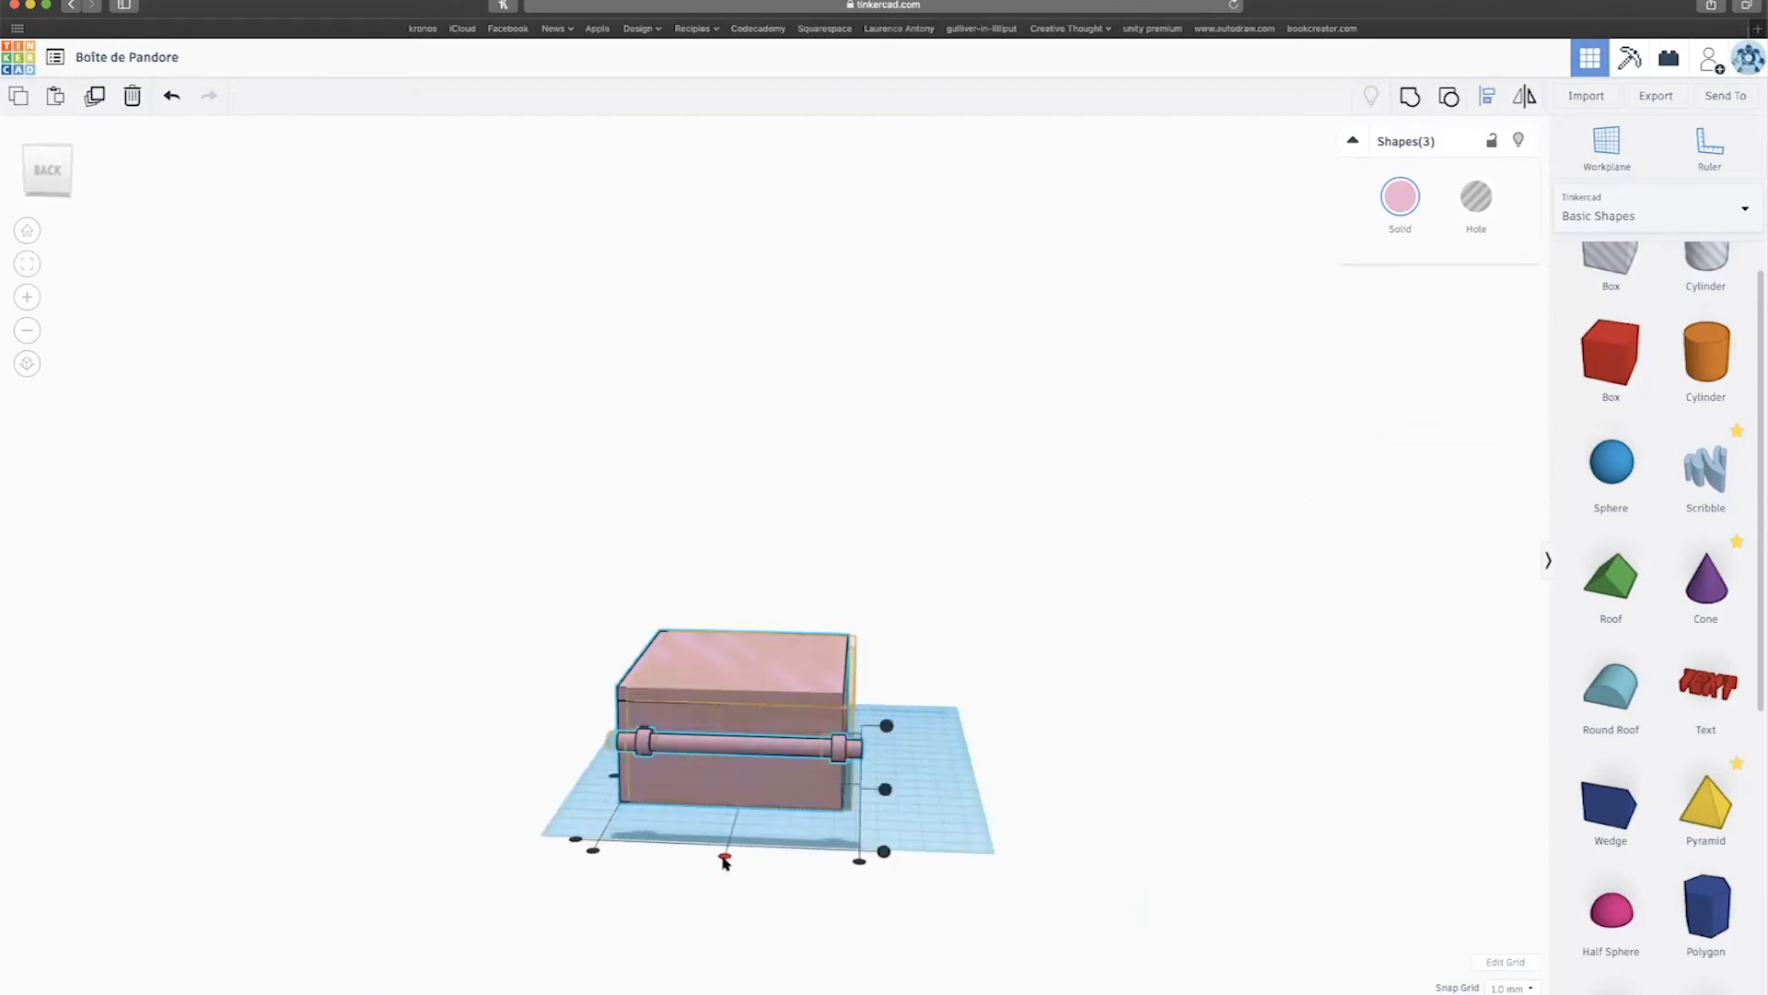
left_click(900, 771)
left_click_drag(635, 586, 1049, 979)
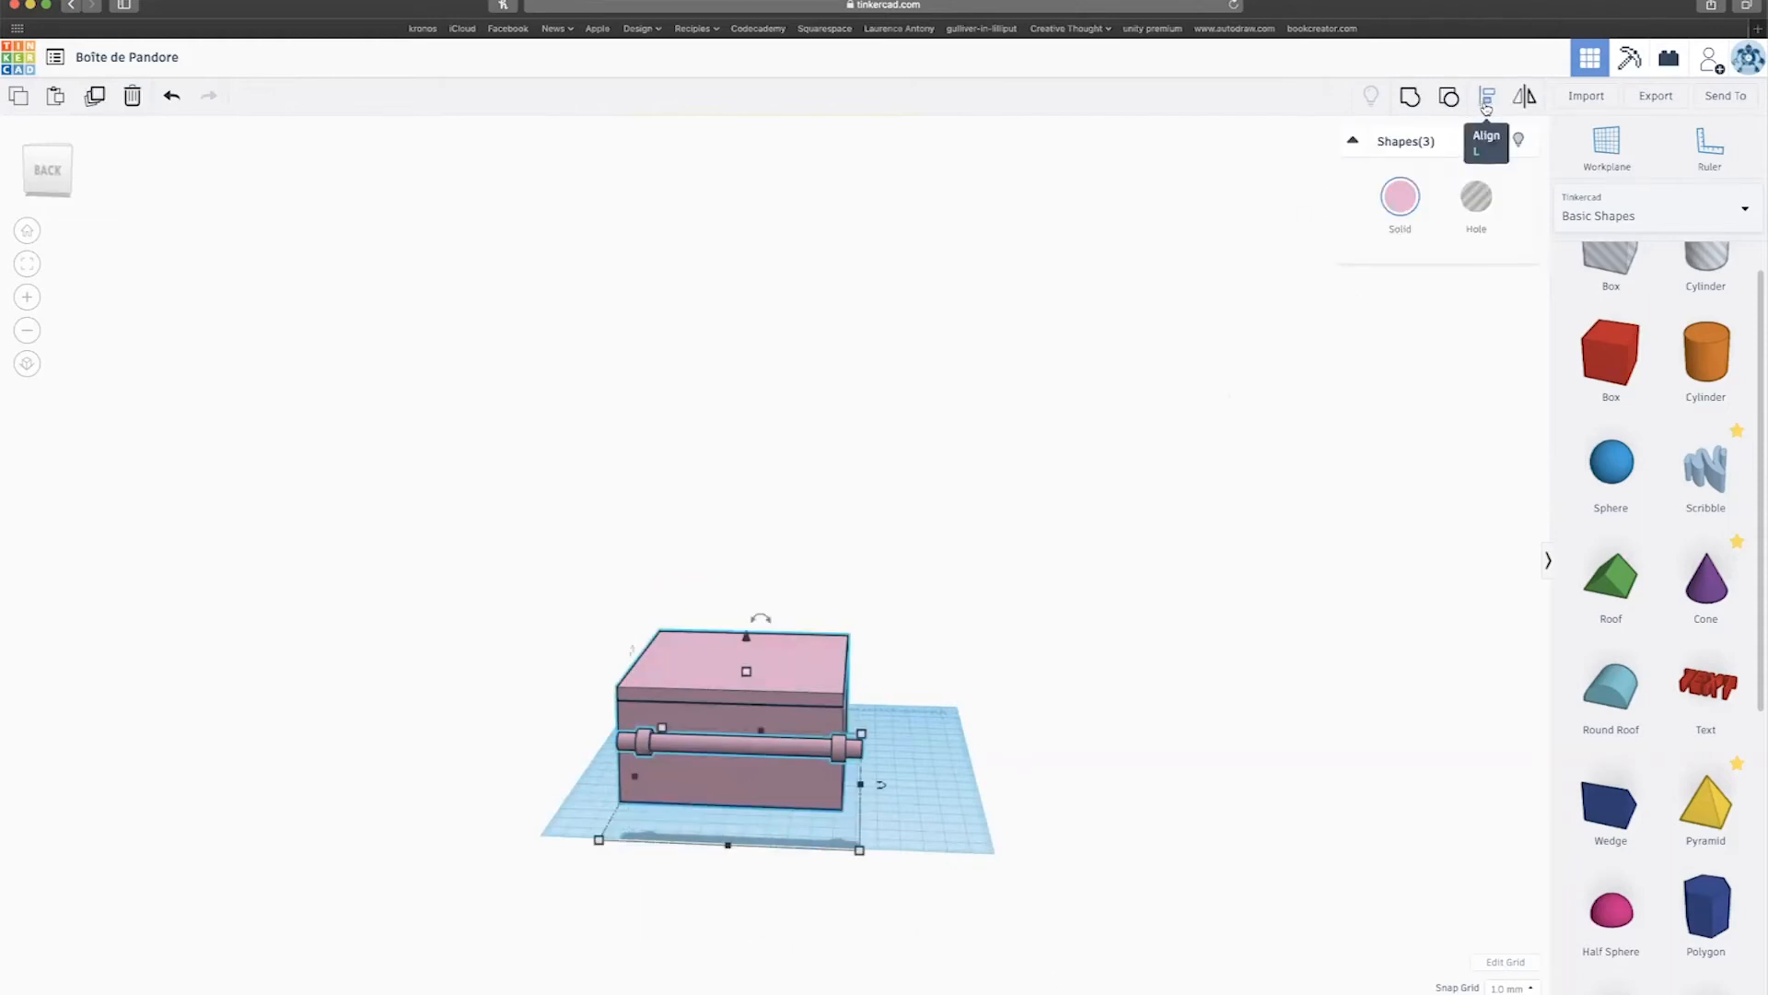
left_click(1486, 104)
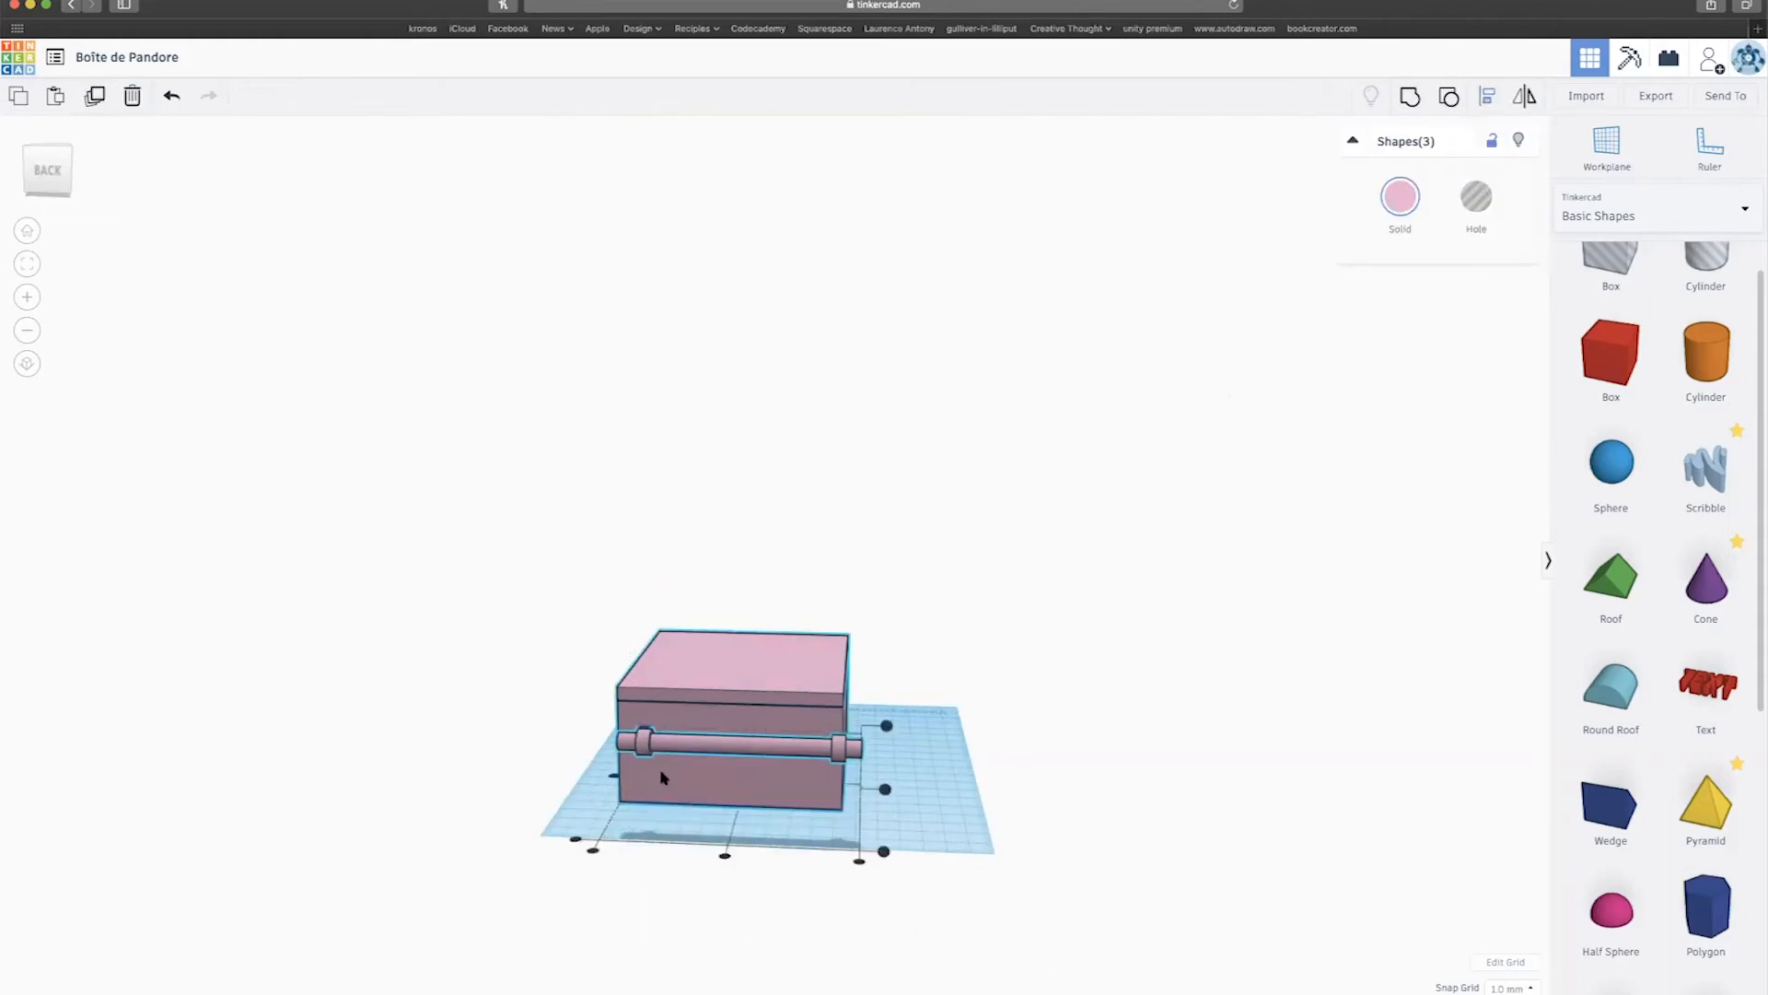
left_click(726, 858)
left_click(921, 919)
Slide the small cylinder against the box and raise it to height 9.
right_click_drag(1098, 778, 619, 705)
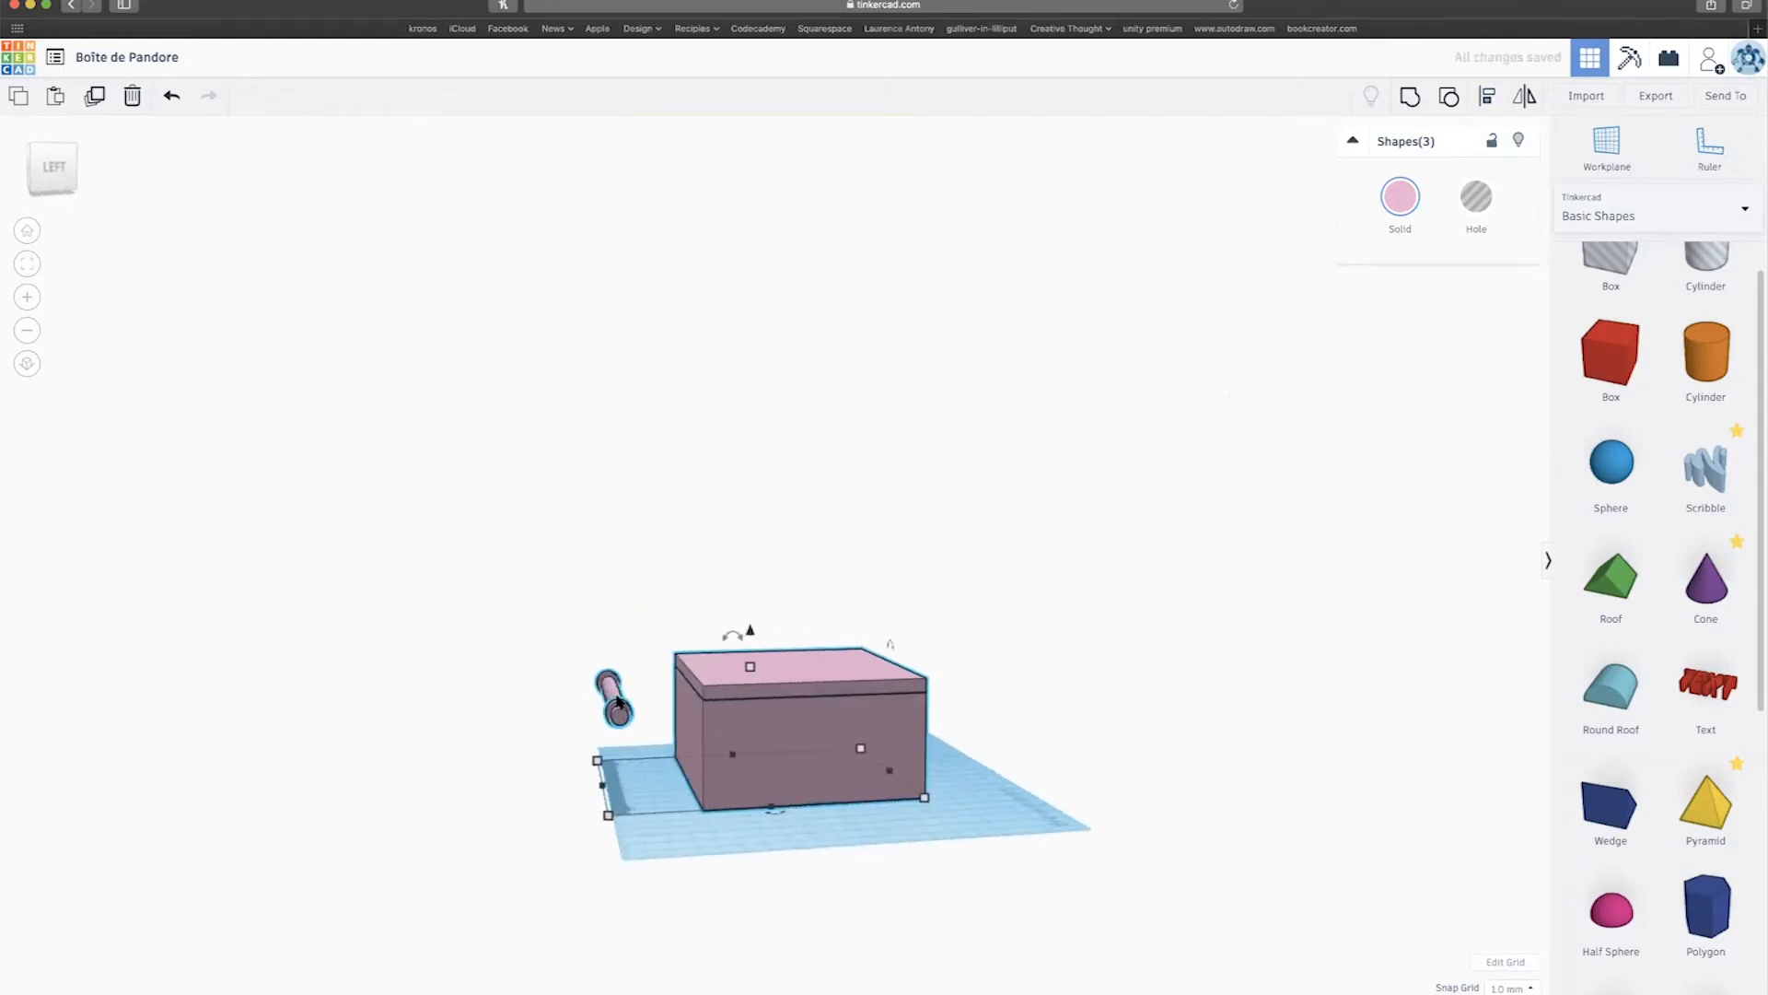
scroll(619, 704, "down", 3)
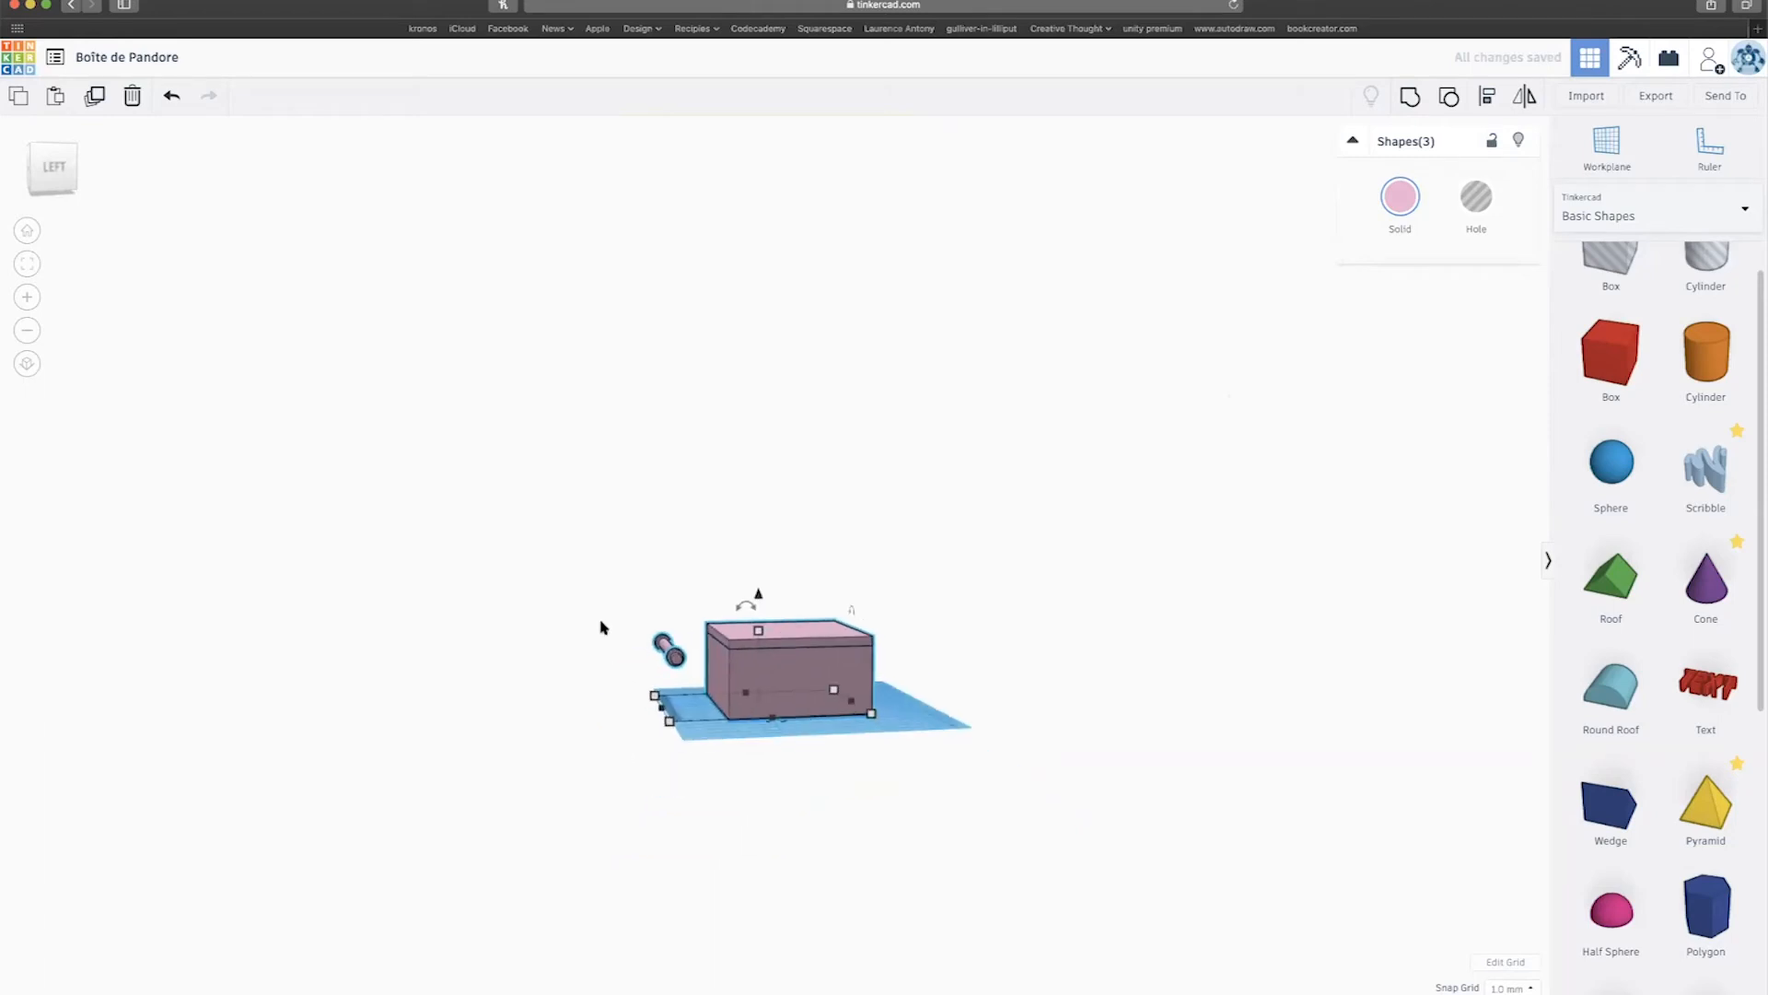
scroll(675, 655, "down", 3)
left_click(636, 657)
scroll(636, 659, "up", 6)
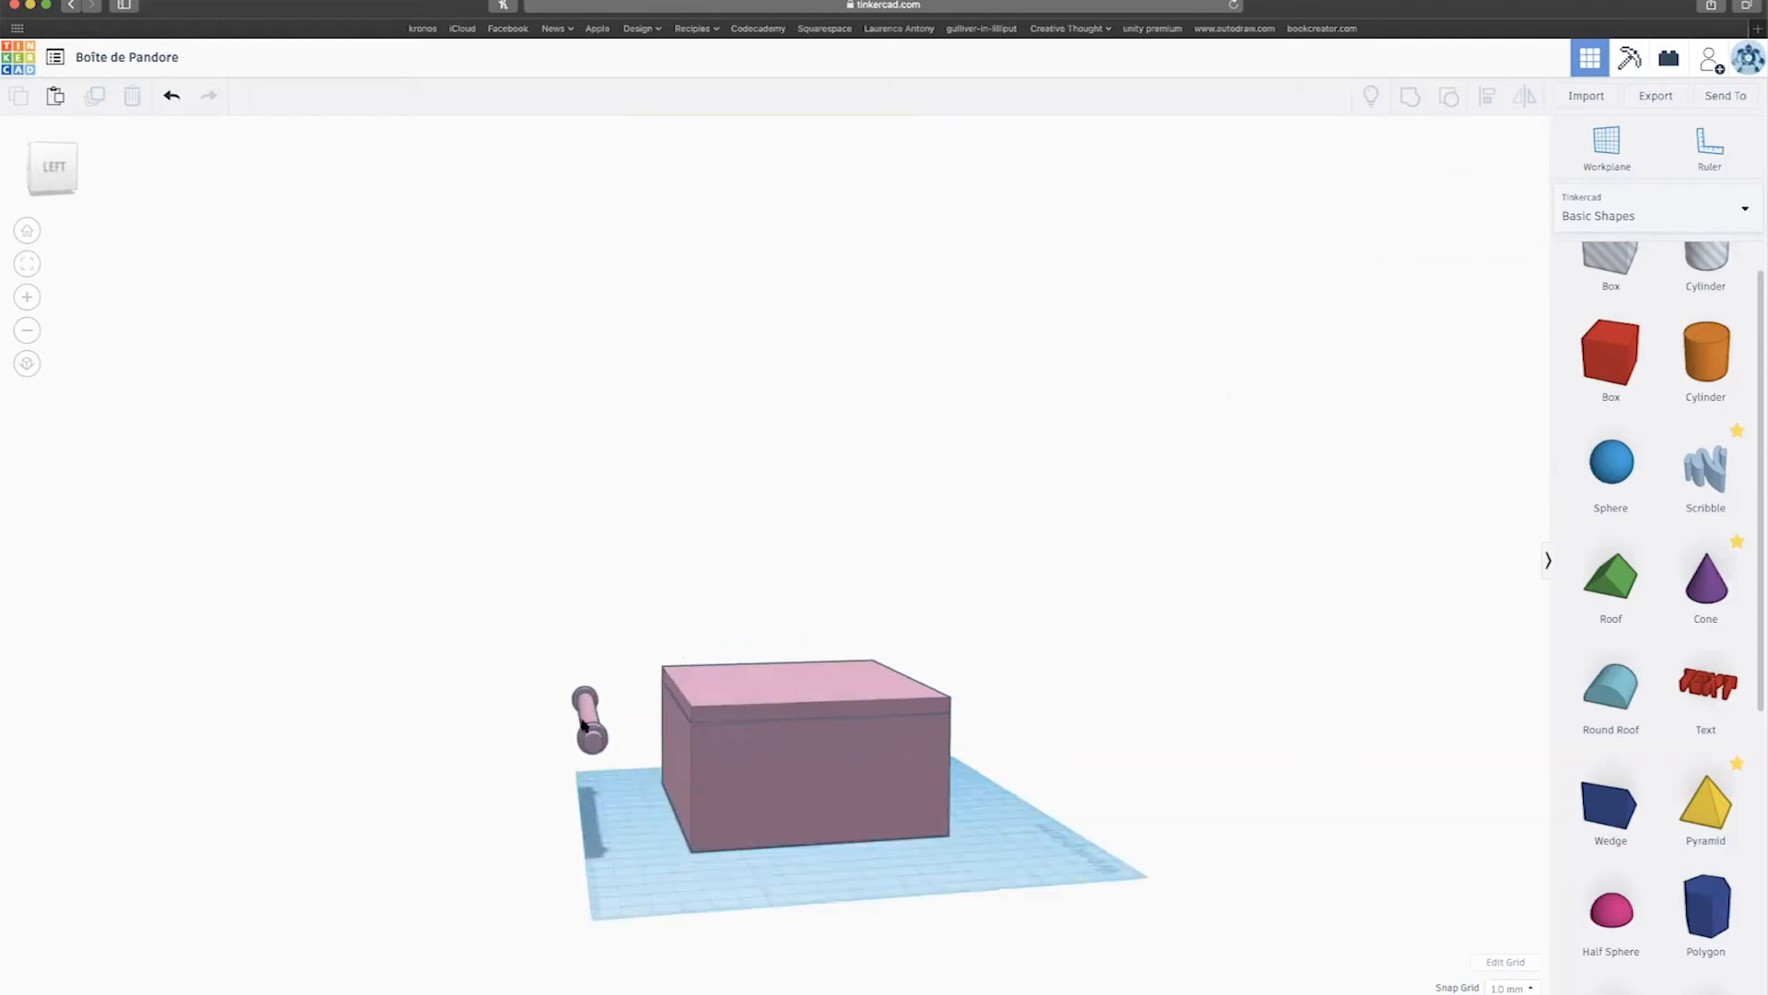
left_click(568, 744)
left_click_drag(567, 744, 650, 742)
scroll(528, 837, "up", 5)
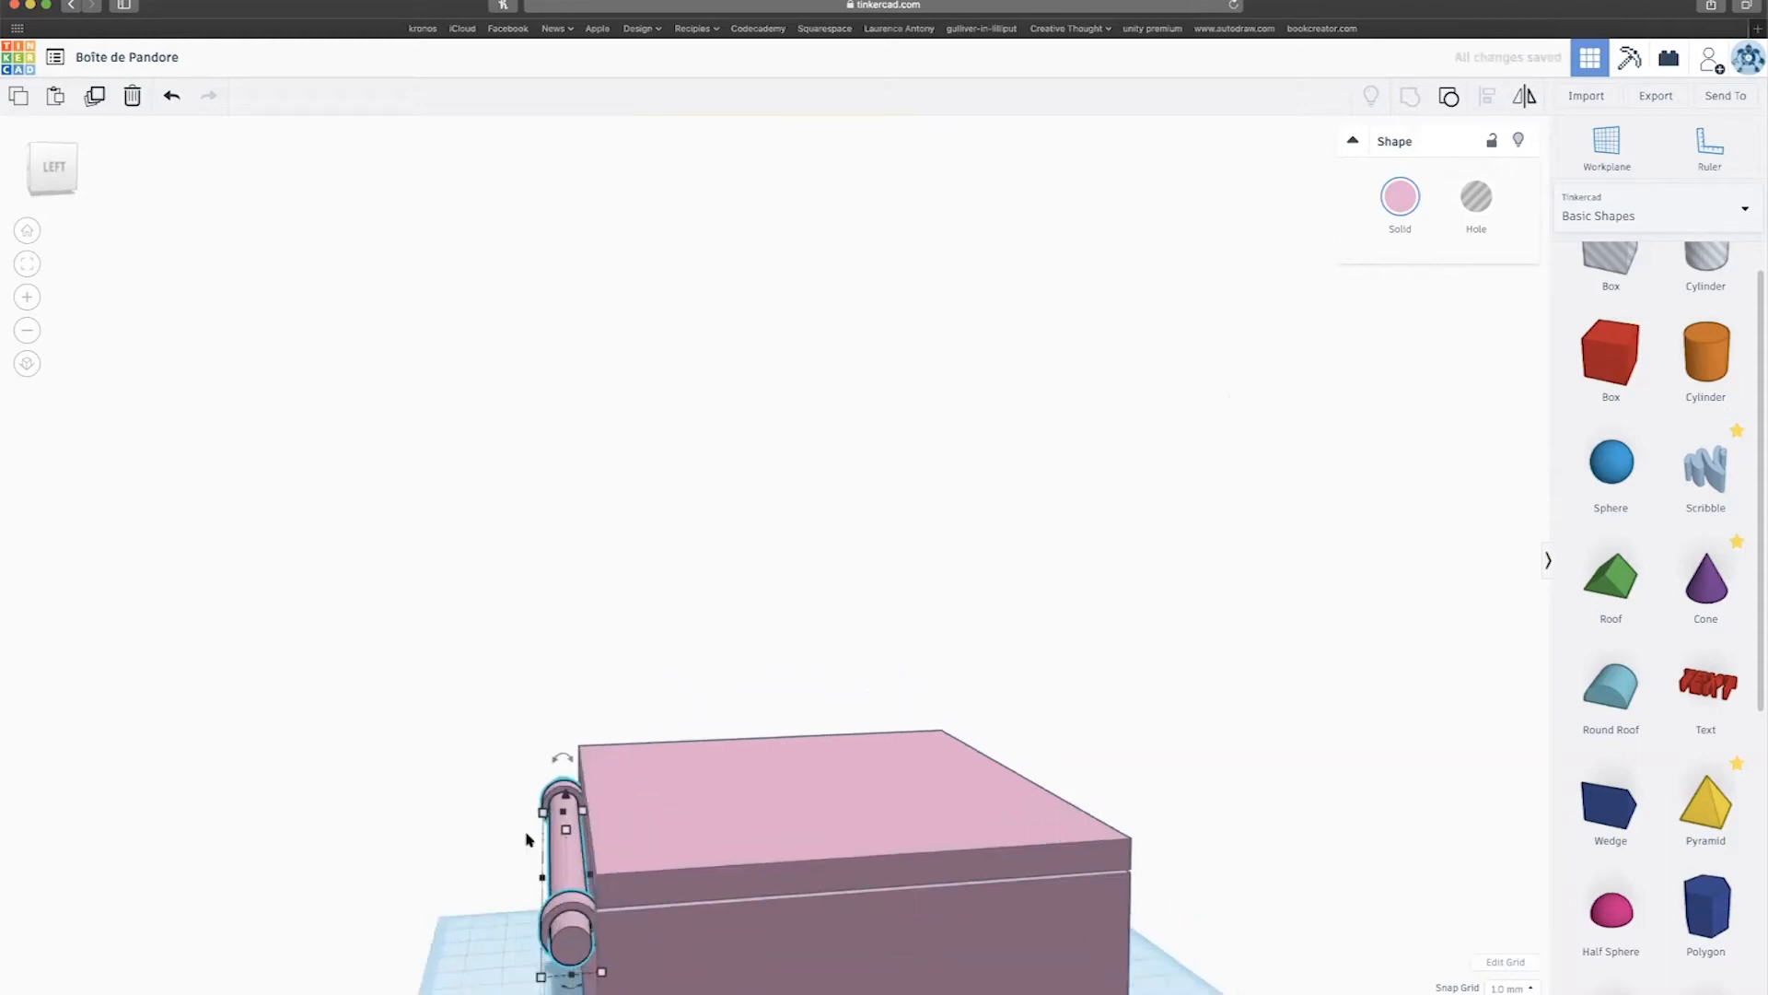
left_click_drag(566, 797, 565, 758)
Adjust the small cylinder's height so it lines up with the lid seam.
right_click_drag(567, 761, 572, 696)
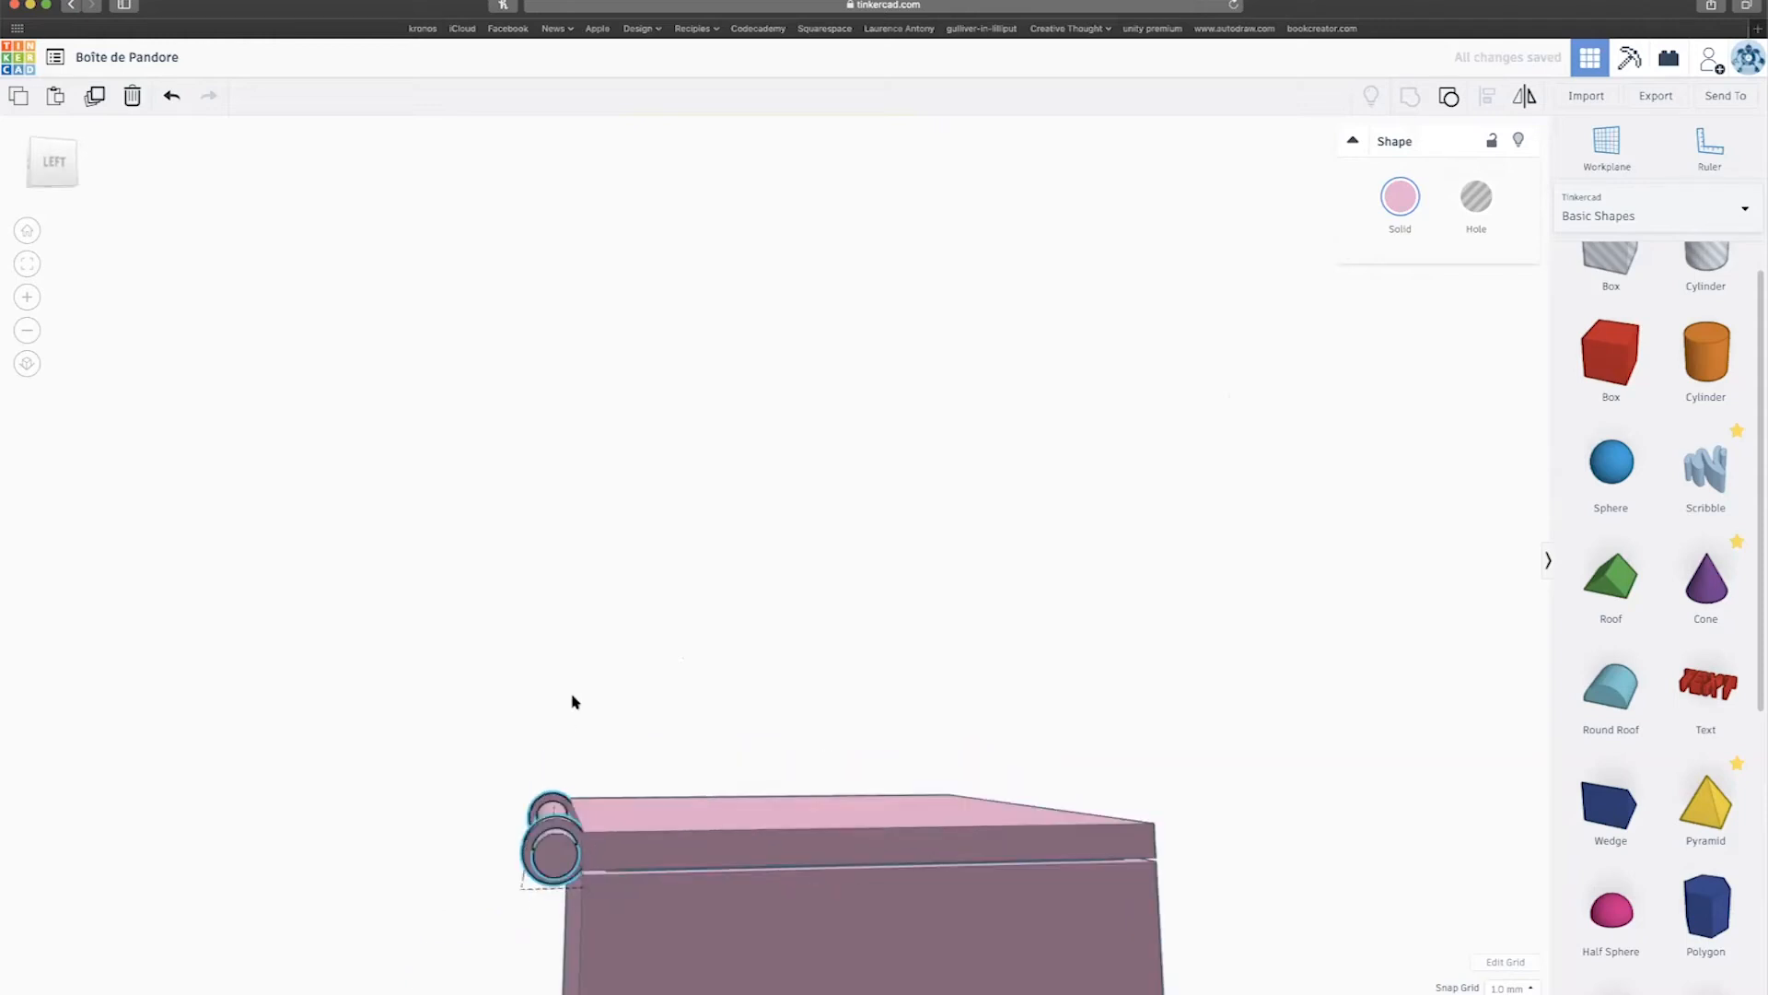
right_click_drag(560, 767, 545, 865)
left_click_drag(545, 899, 544, 935)
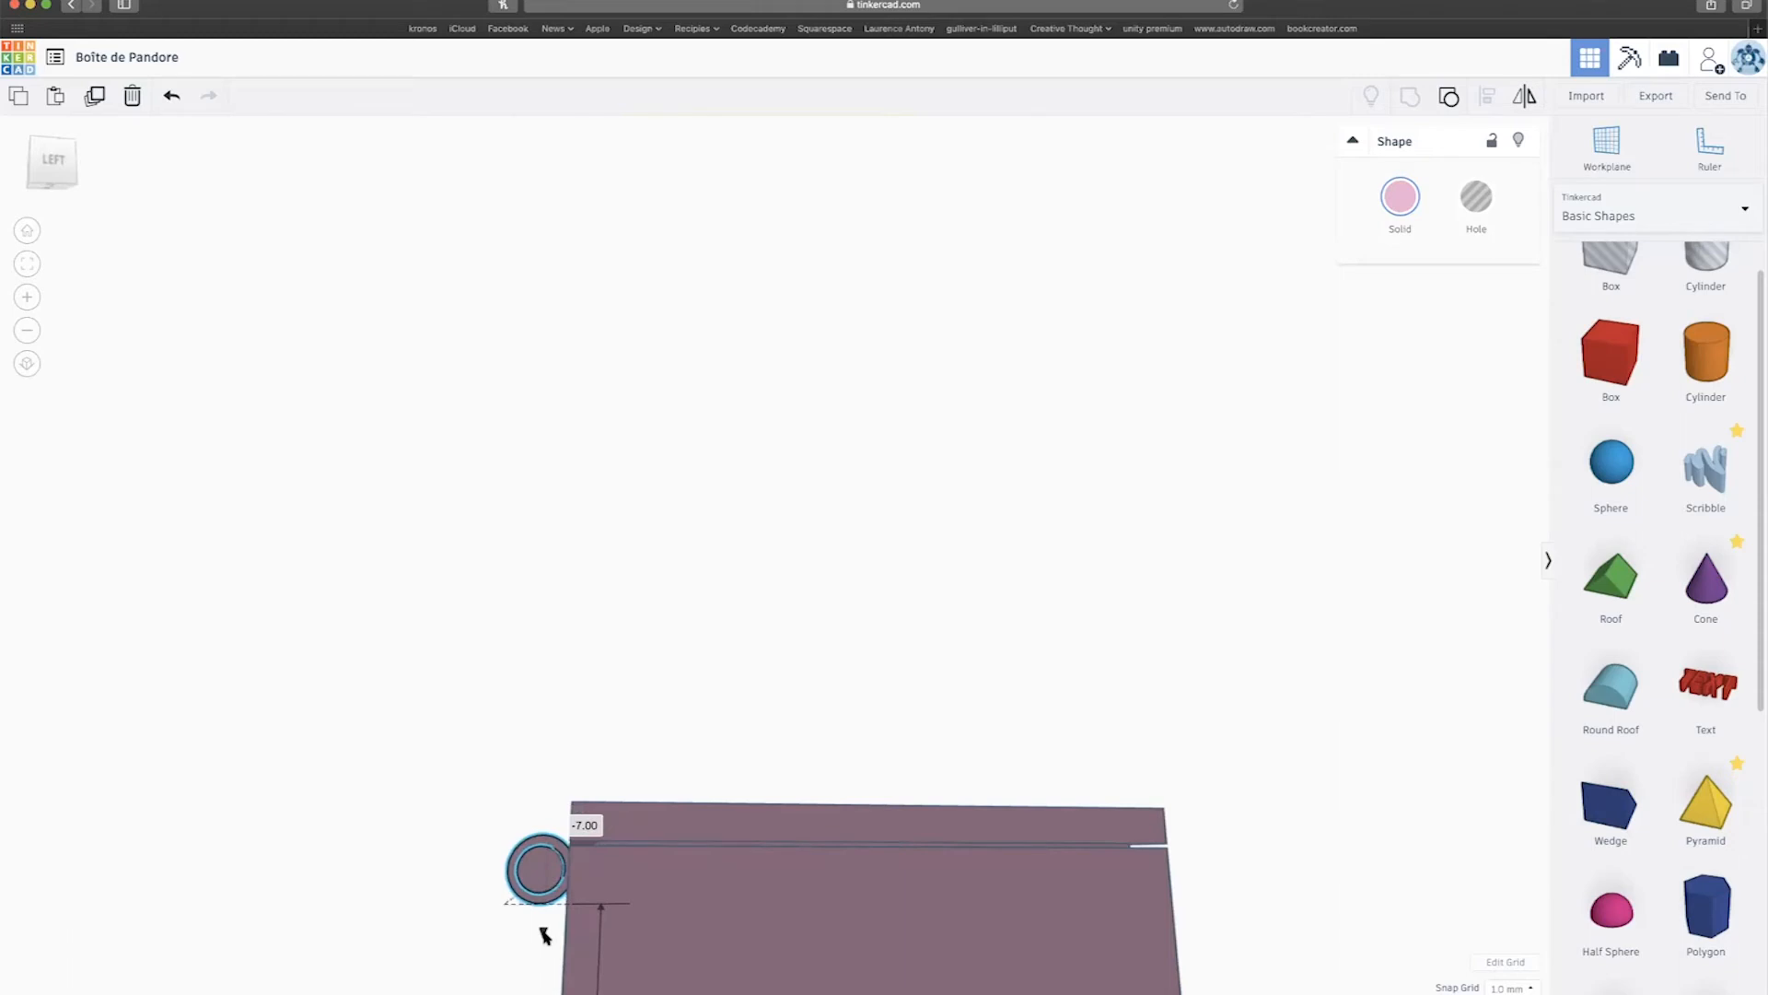
scroll(597, 869, "up", 3)
right_click_drag(597, 869, 568, 897)
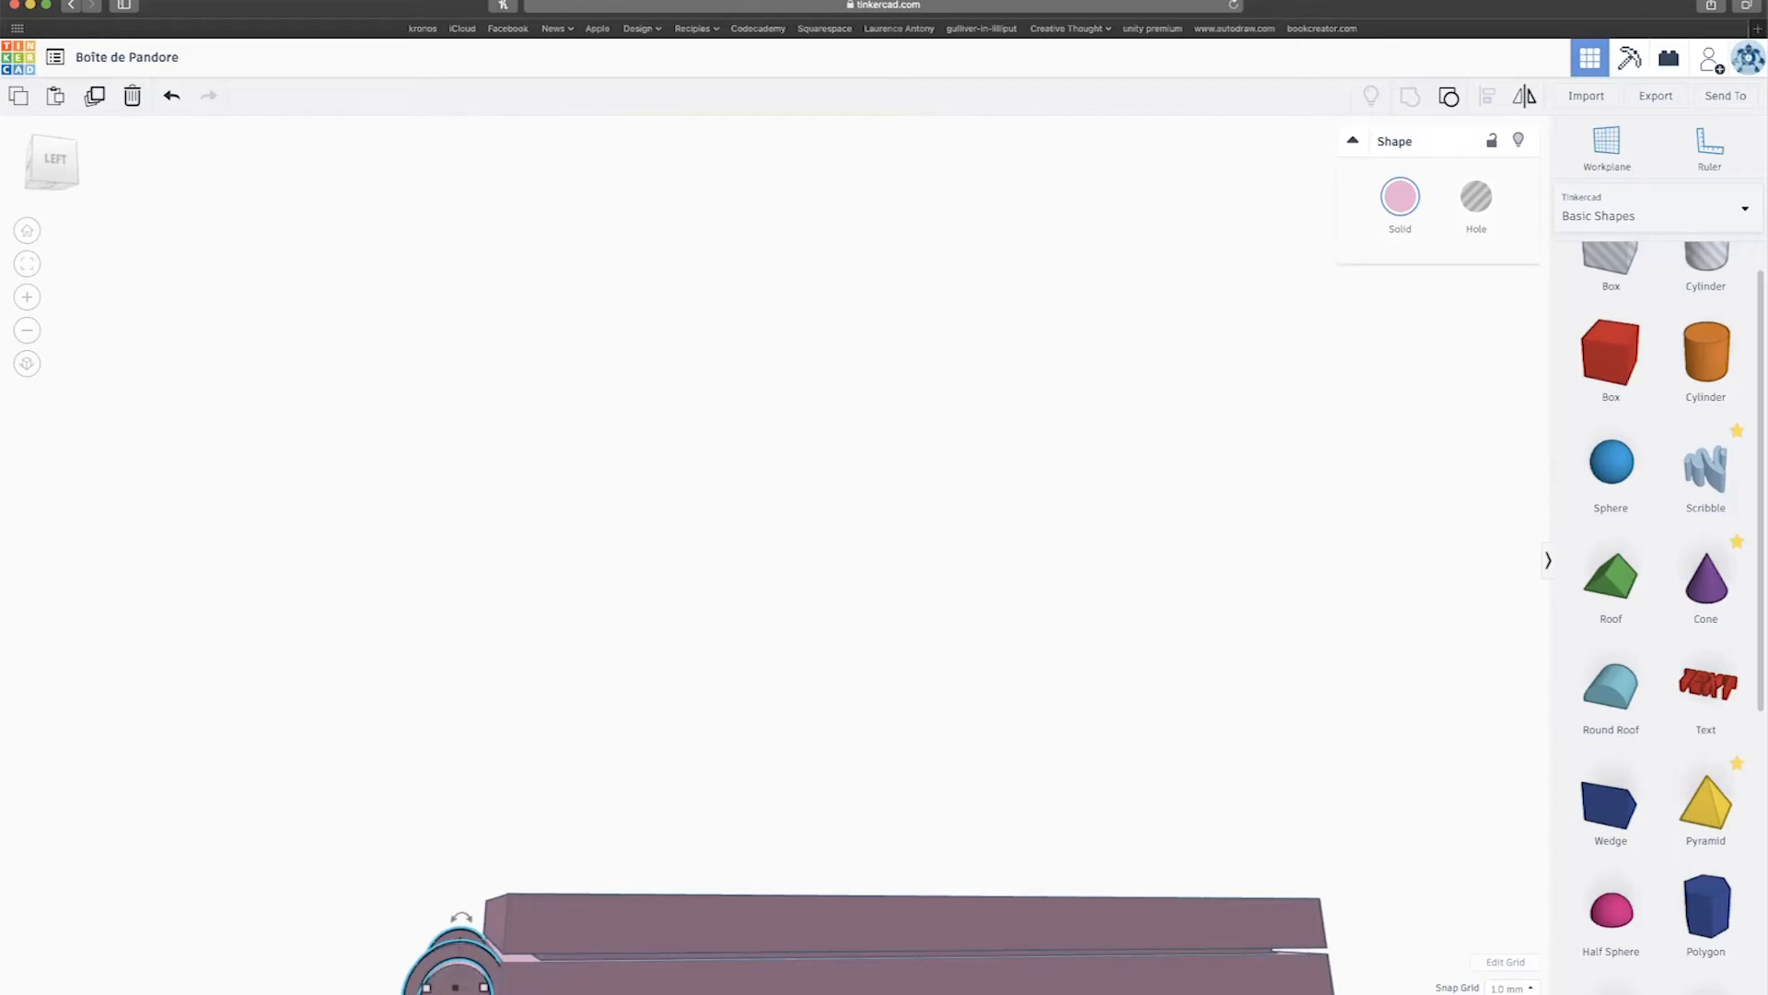
right_click_drag(532, 915, 564, 912)
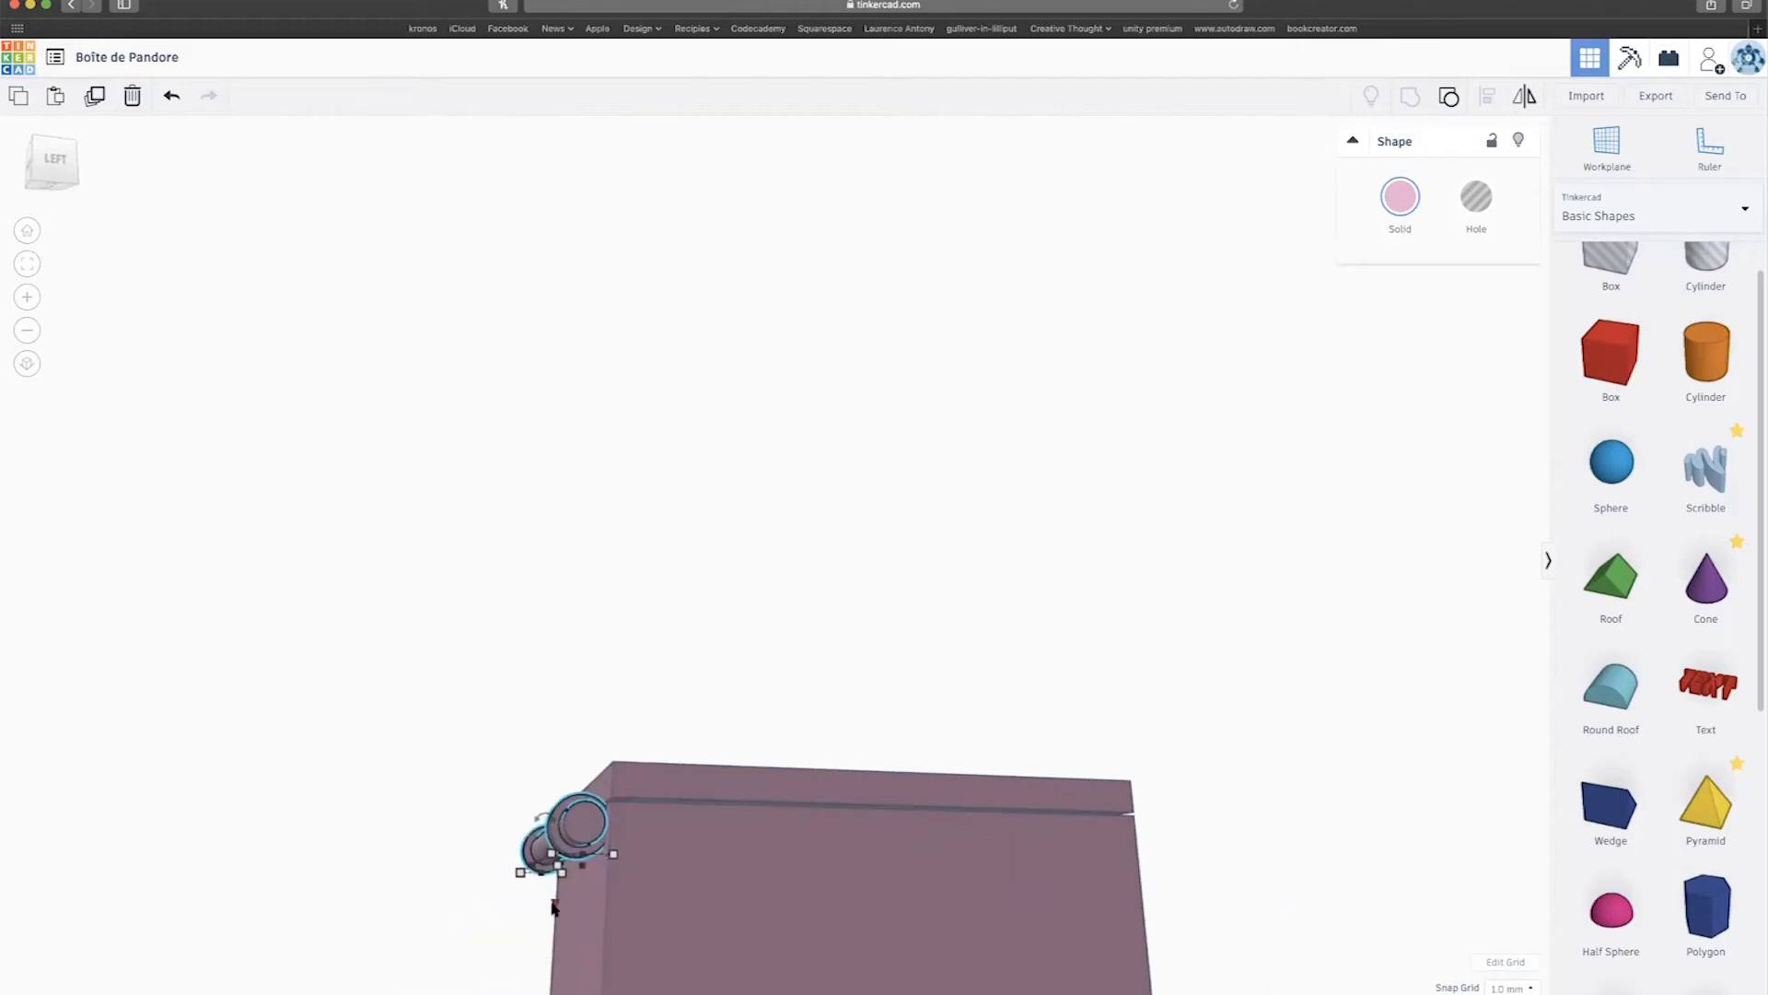
left_click_drag(552, 902, 552, 898)
mouse_move(520, 912)
right_mouse_down()
mouse_move(600, 894)
mouse_move(514, 913)
right_mouse_up()
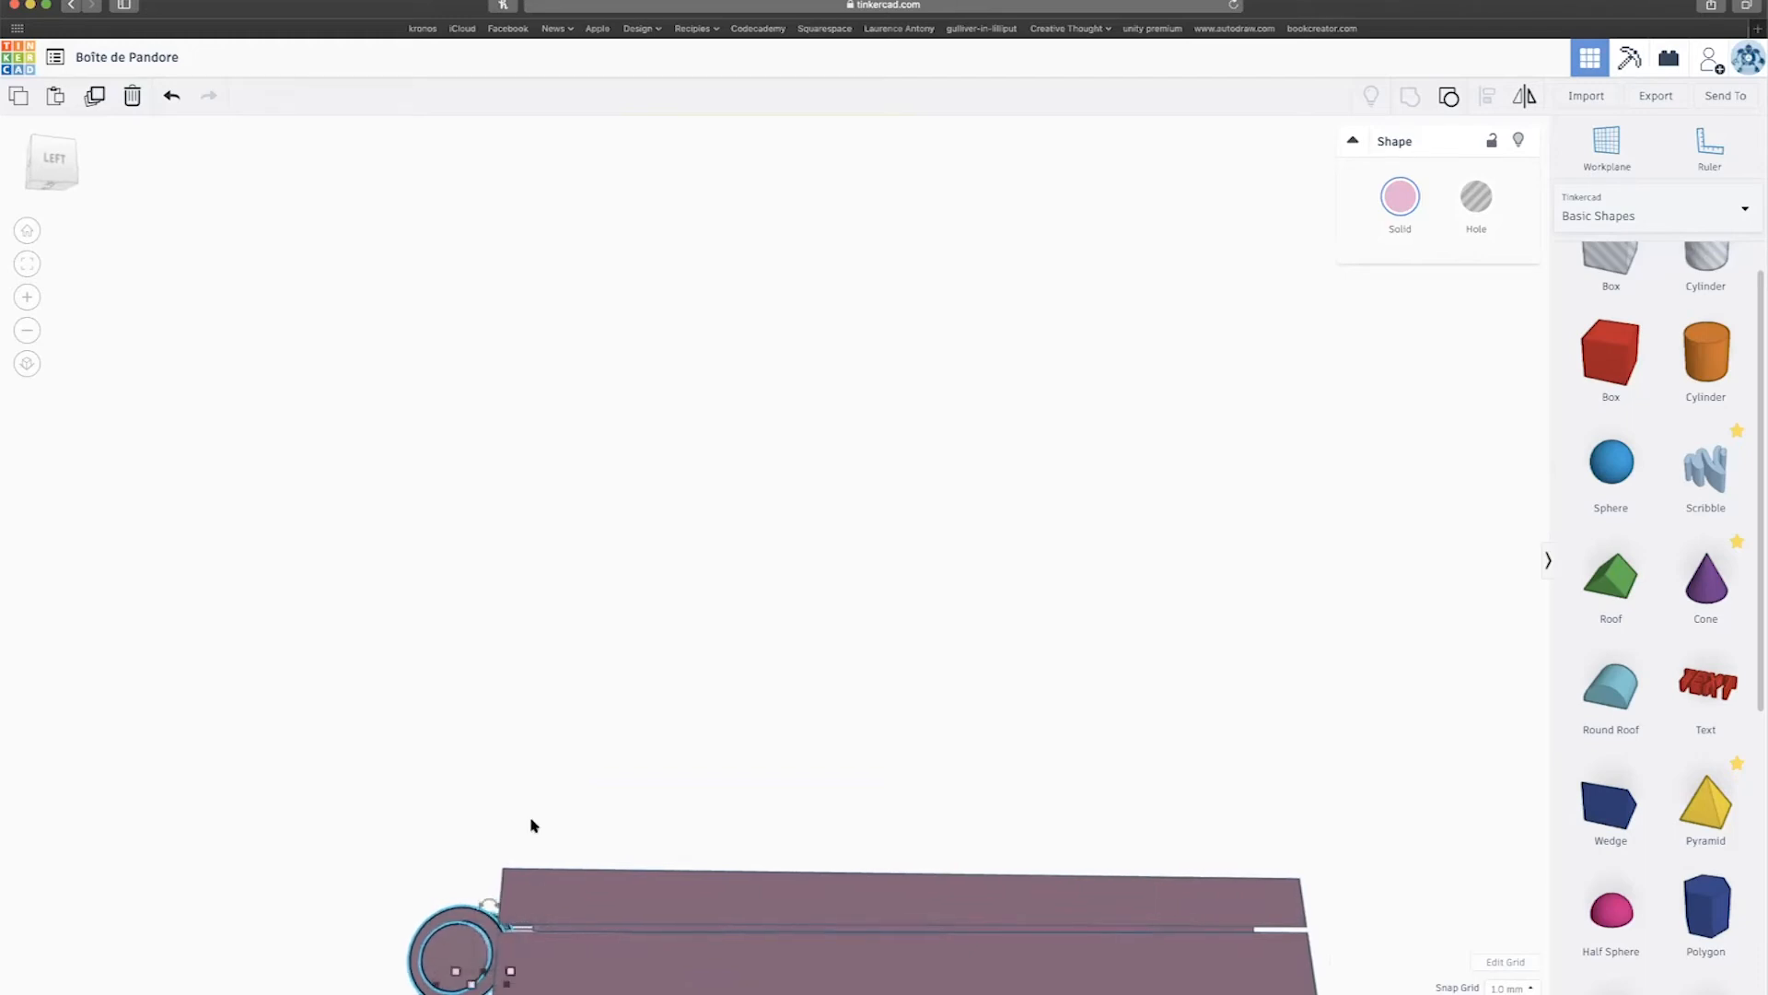
Select the box and ungroup it into separate body and lid pieces.
left_click(591, 836)
left_click(598, 891)
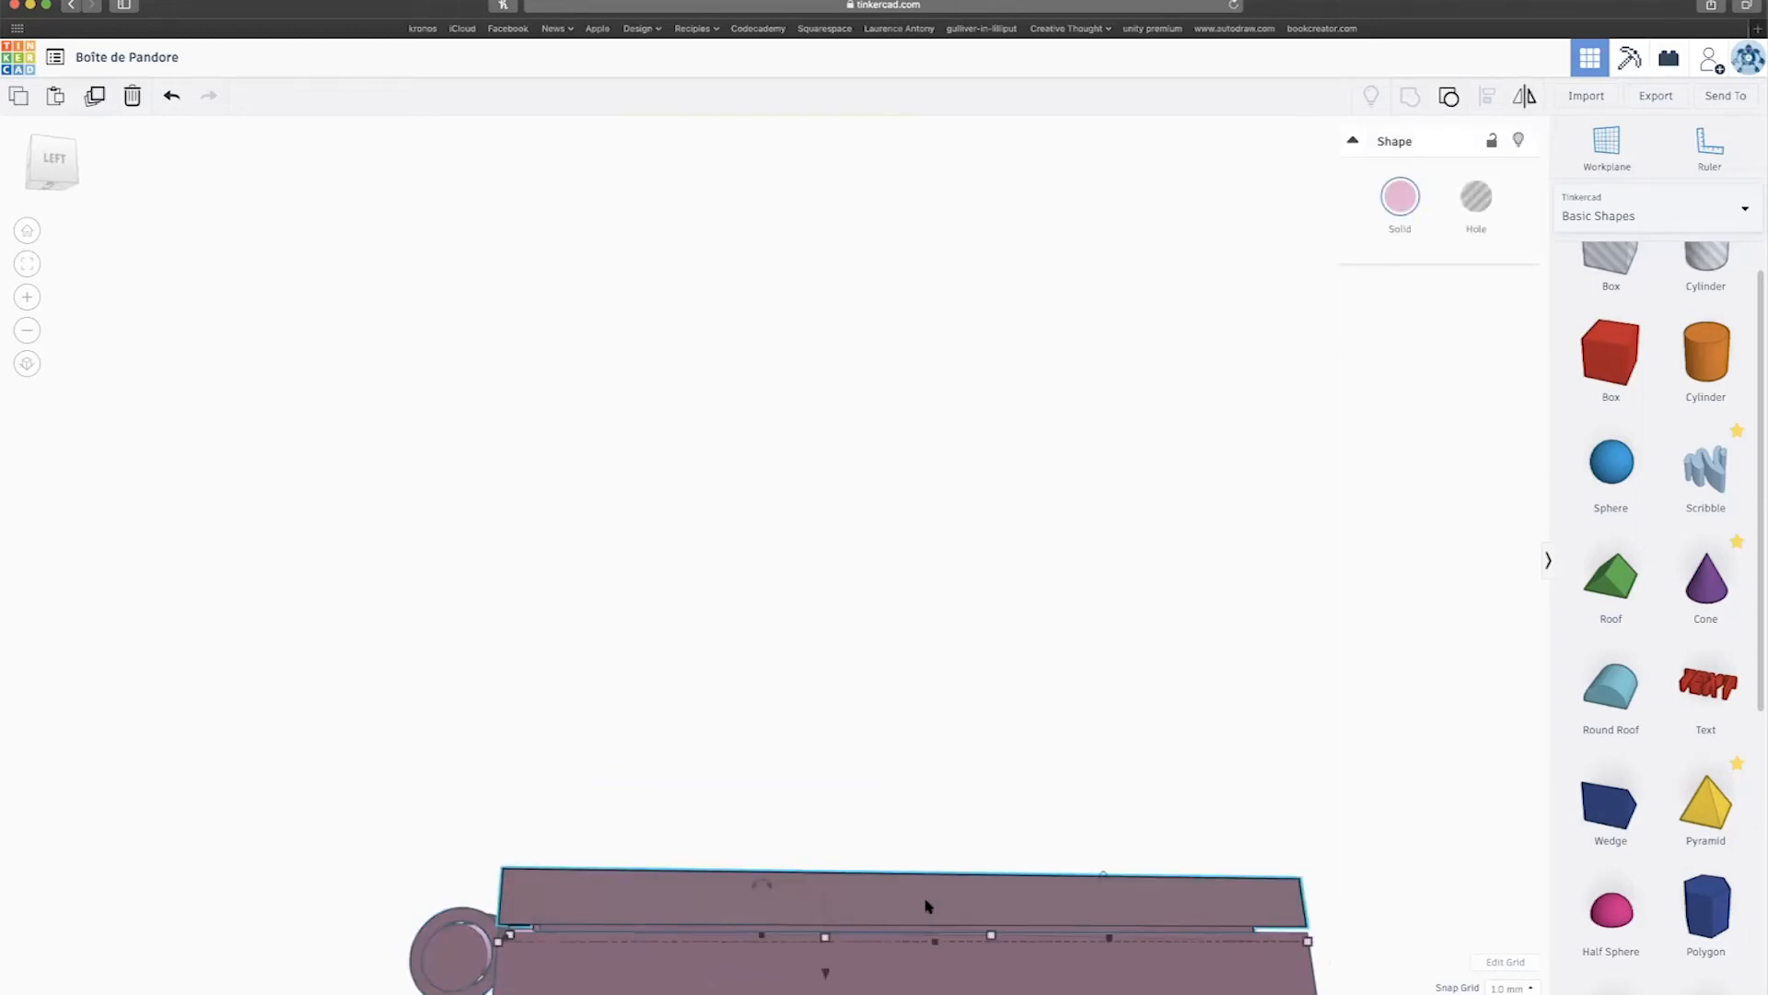
left_click(1446, 97)
right_click_drag(679, 709, 571, 858)
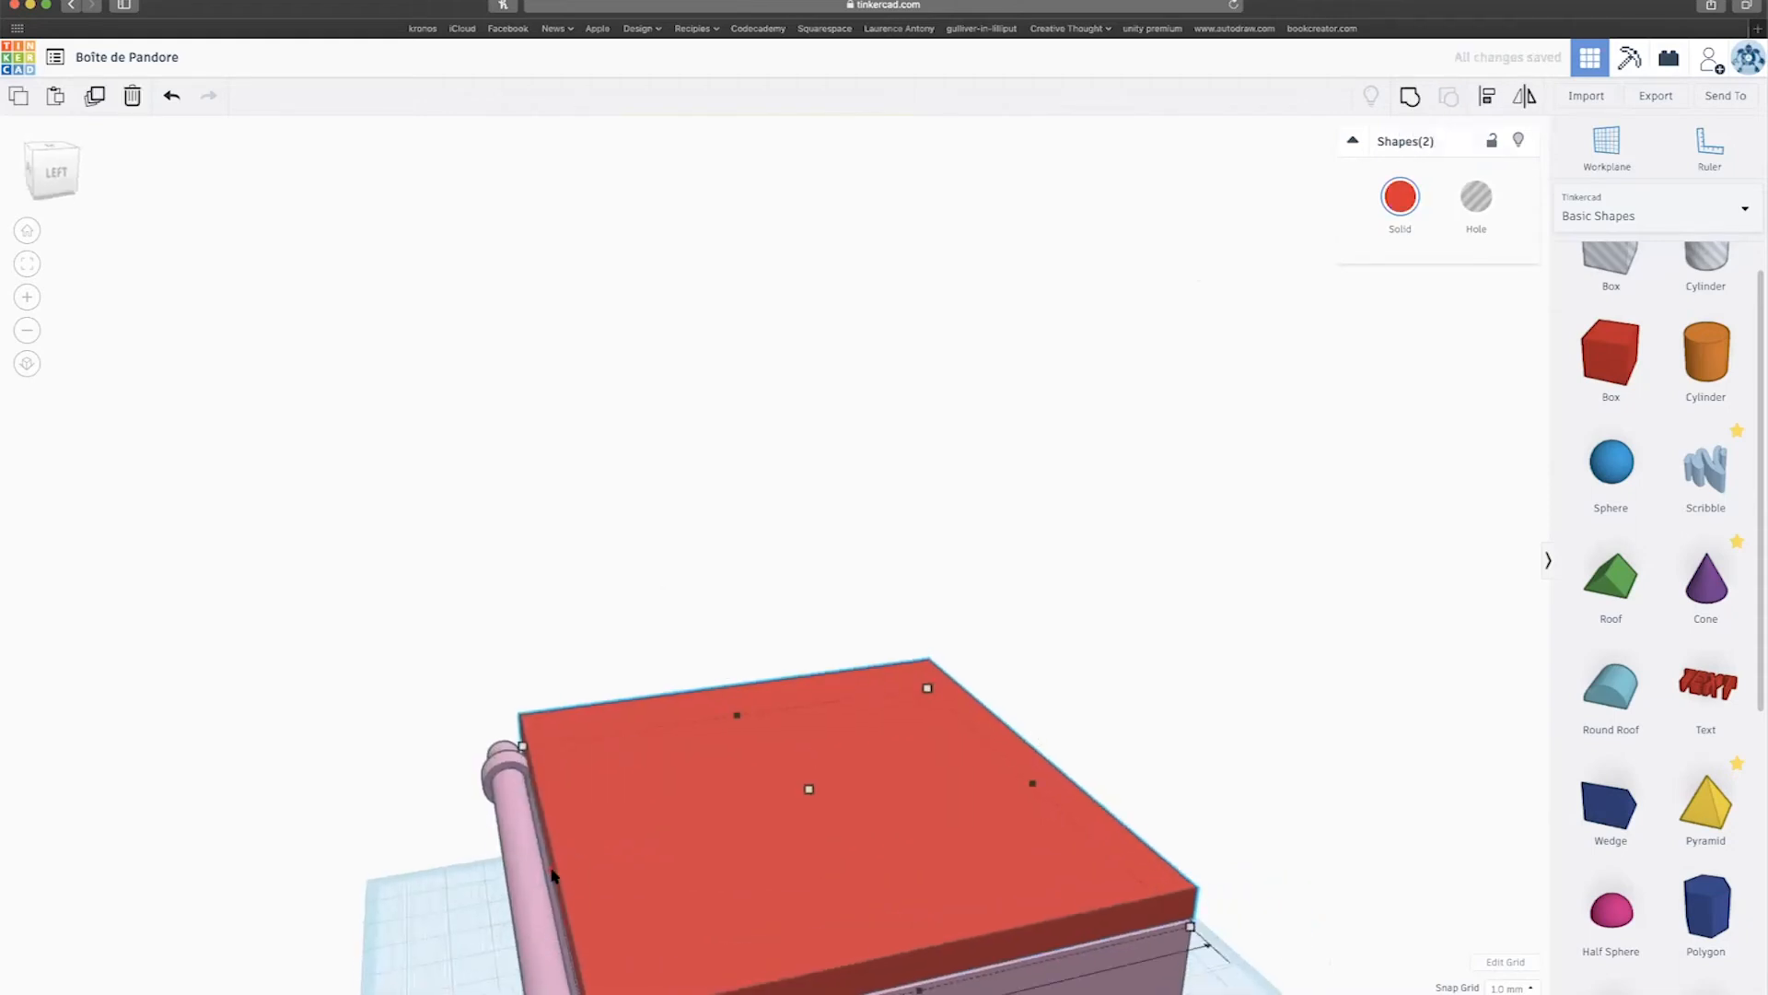
left_click_drag(553, 868, 561, 873)
right_click_drag(581, 869, 523, 522)
Undo the accidental lid shift and select the red lid.
scroll(630, 697, "up", 2)
right_click_drag(630, 697, 723, 726)
scroll(561, 720, "down", 2)
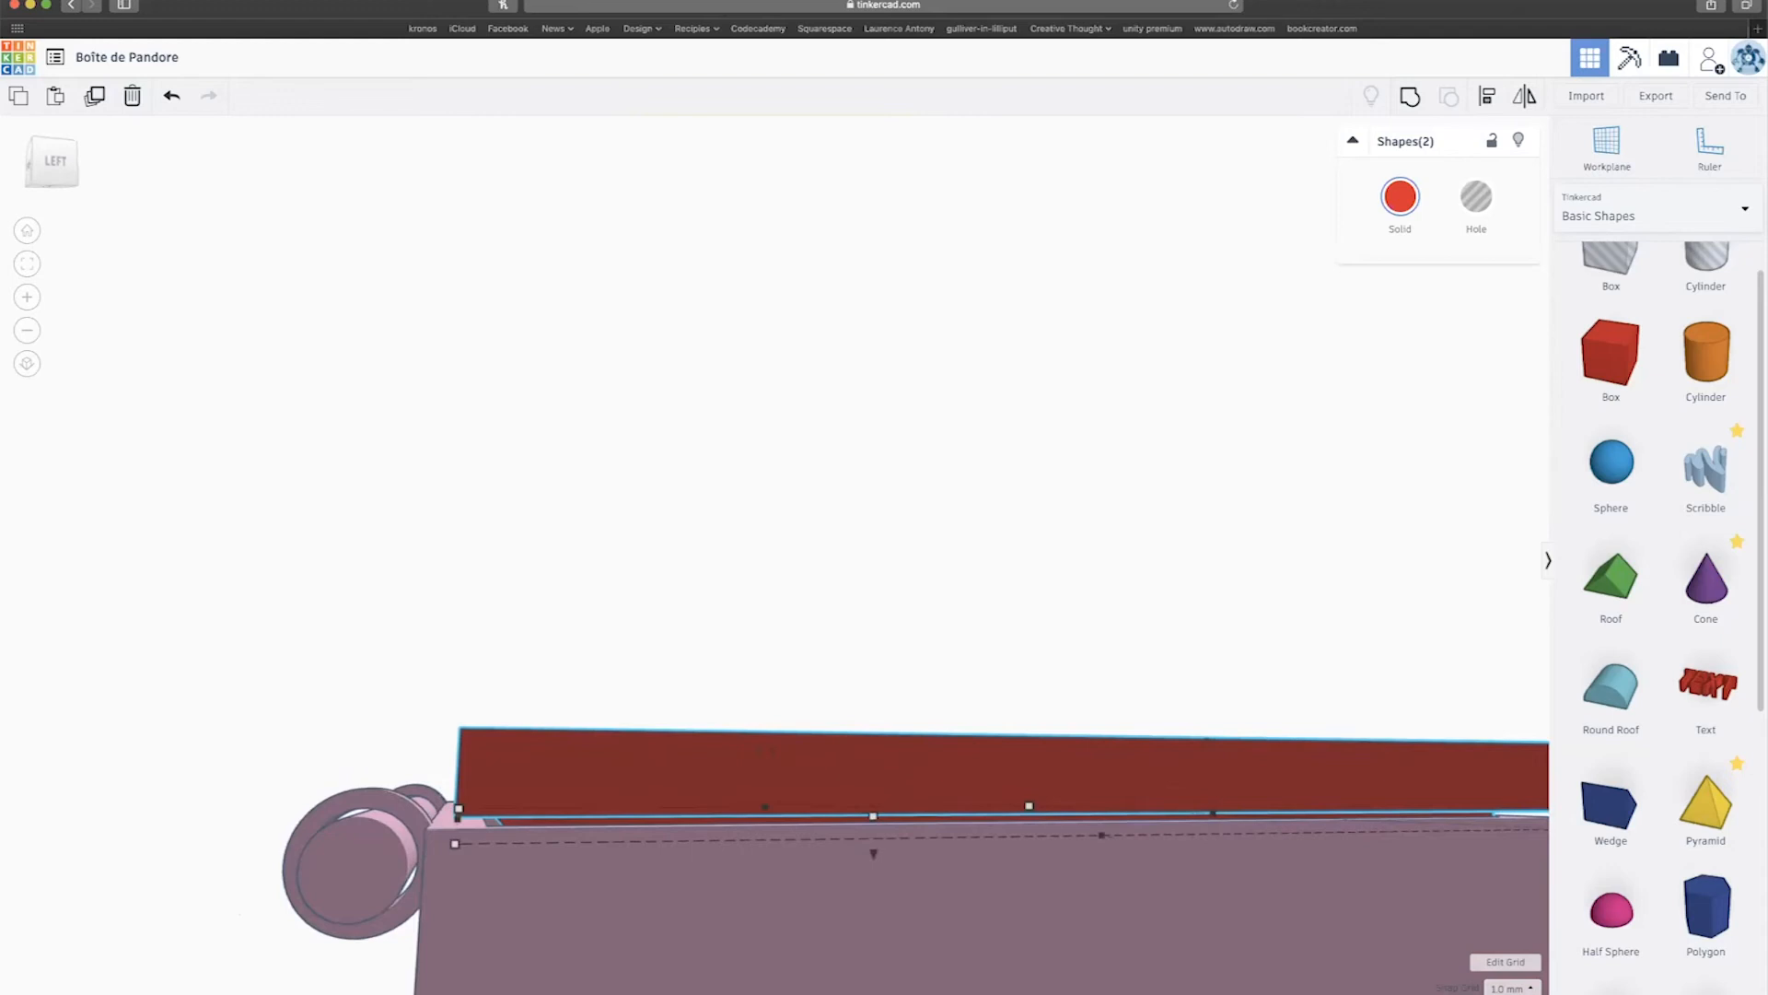
key("super+z")
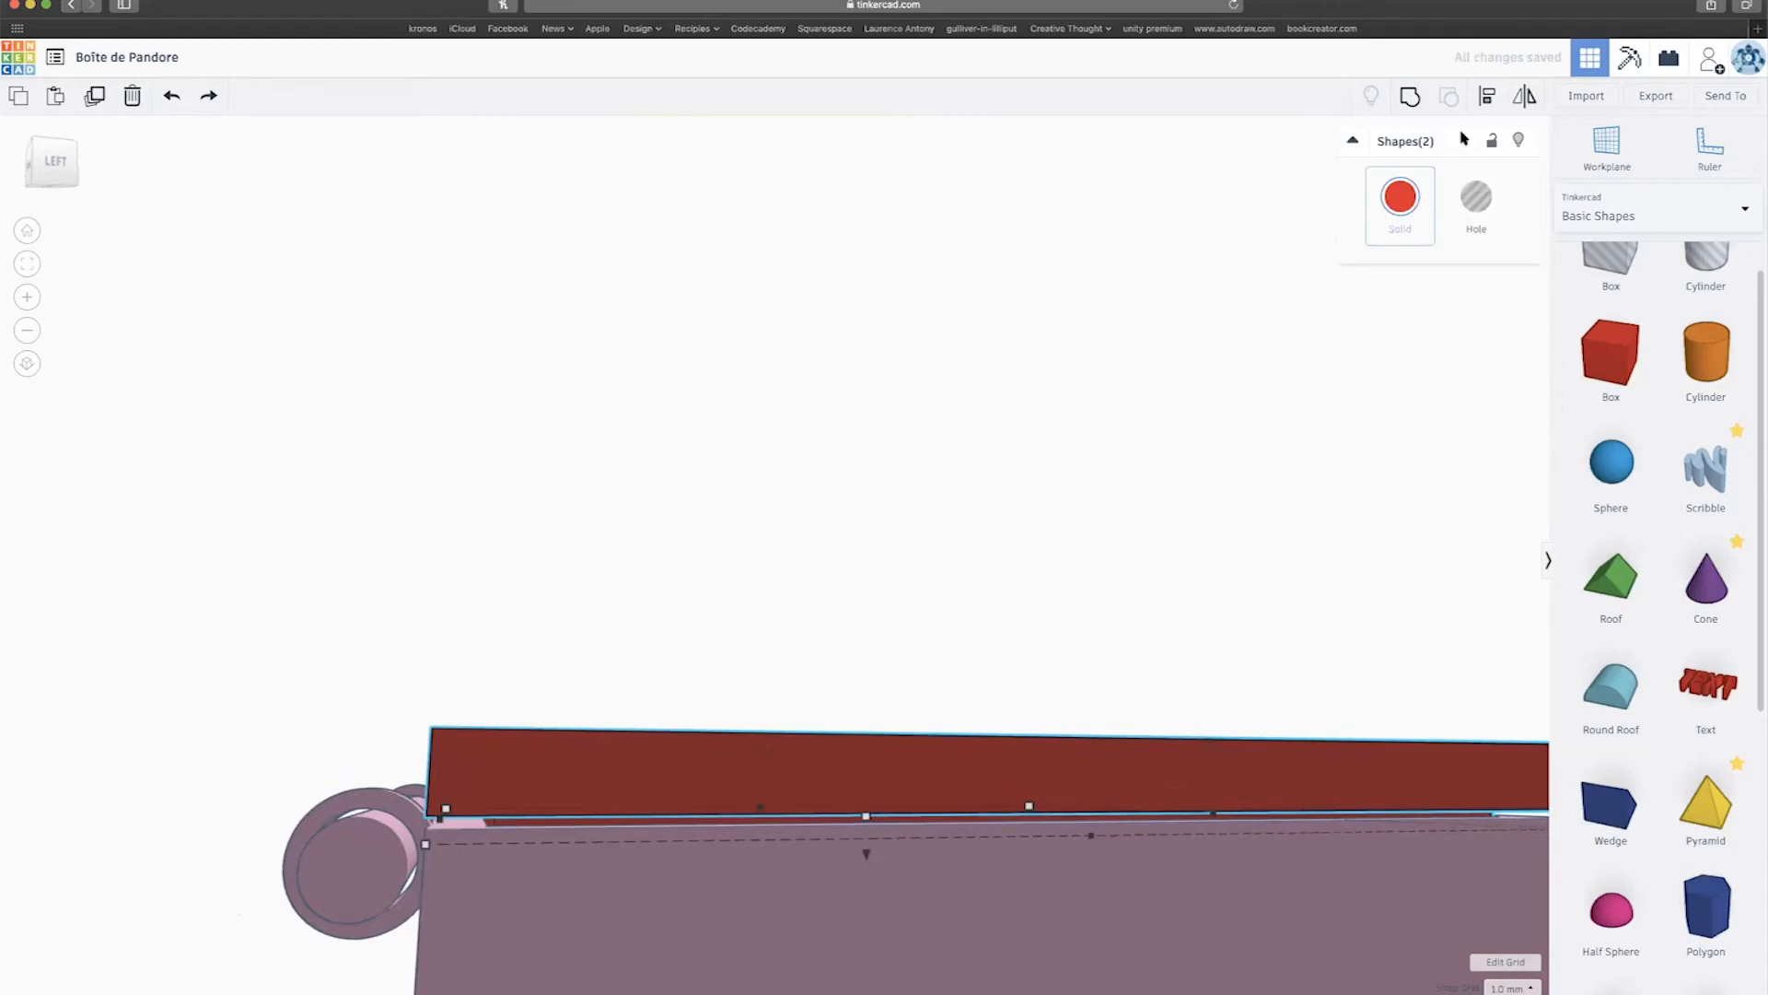
left_click(843, 569)
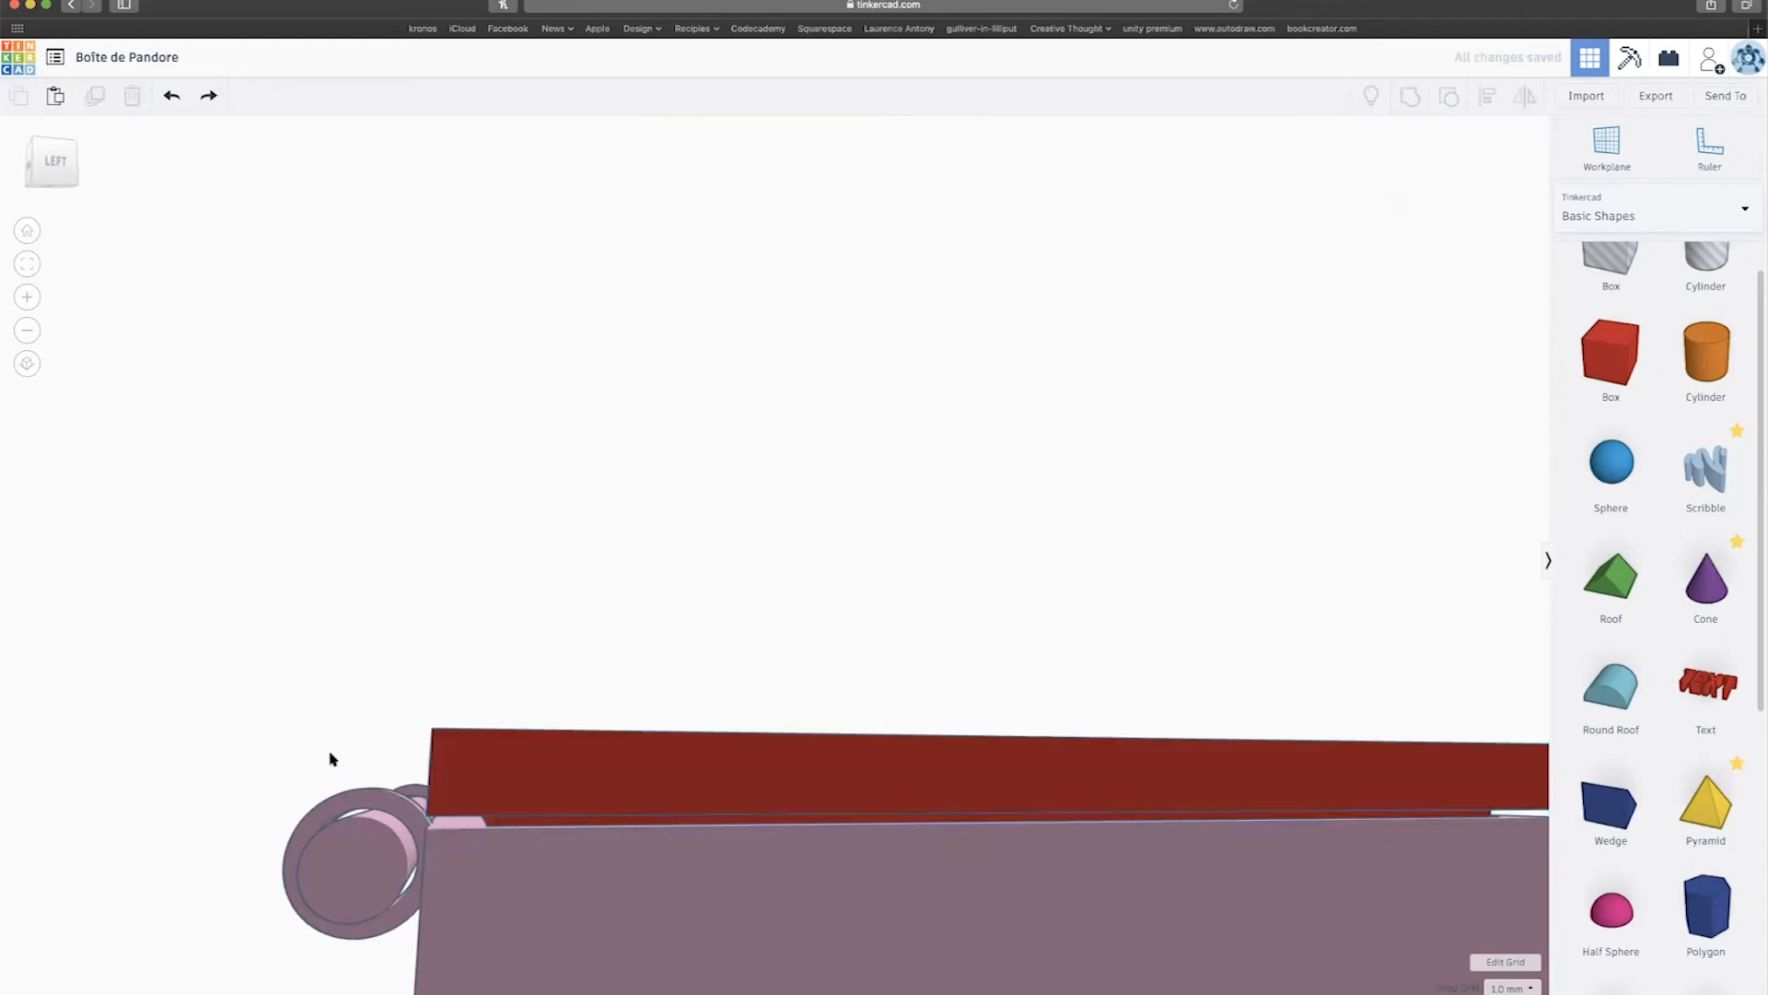
left_click(451, 736)
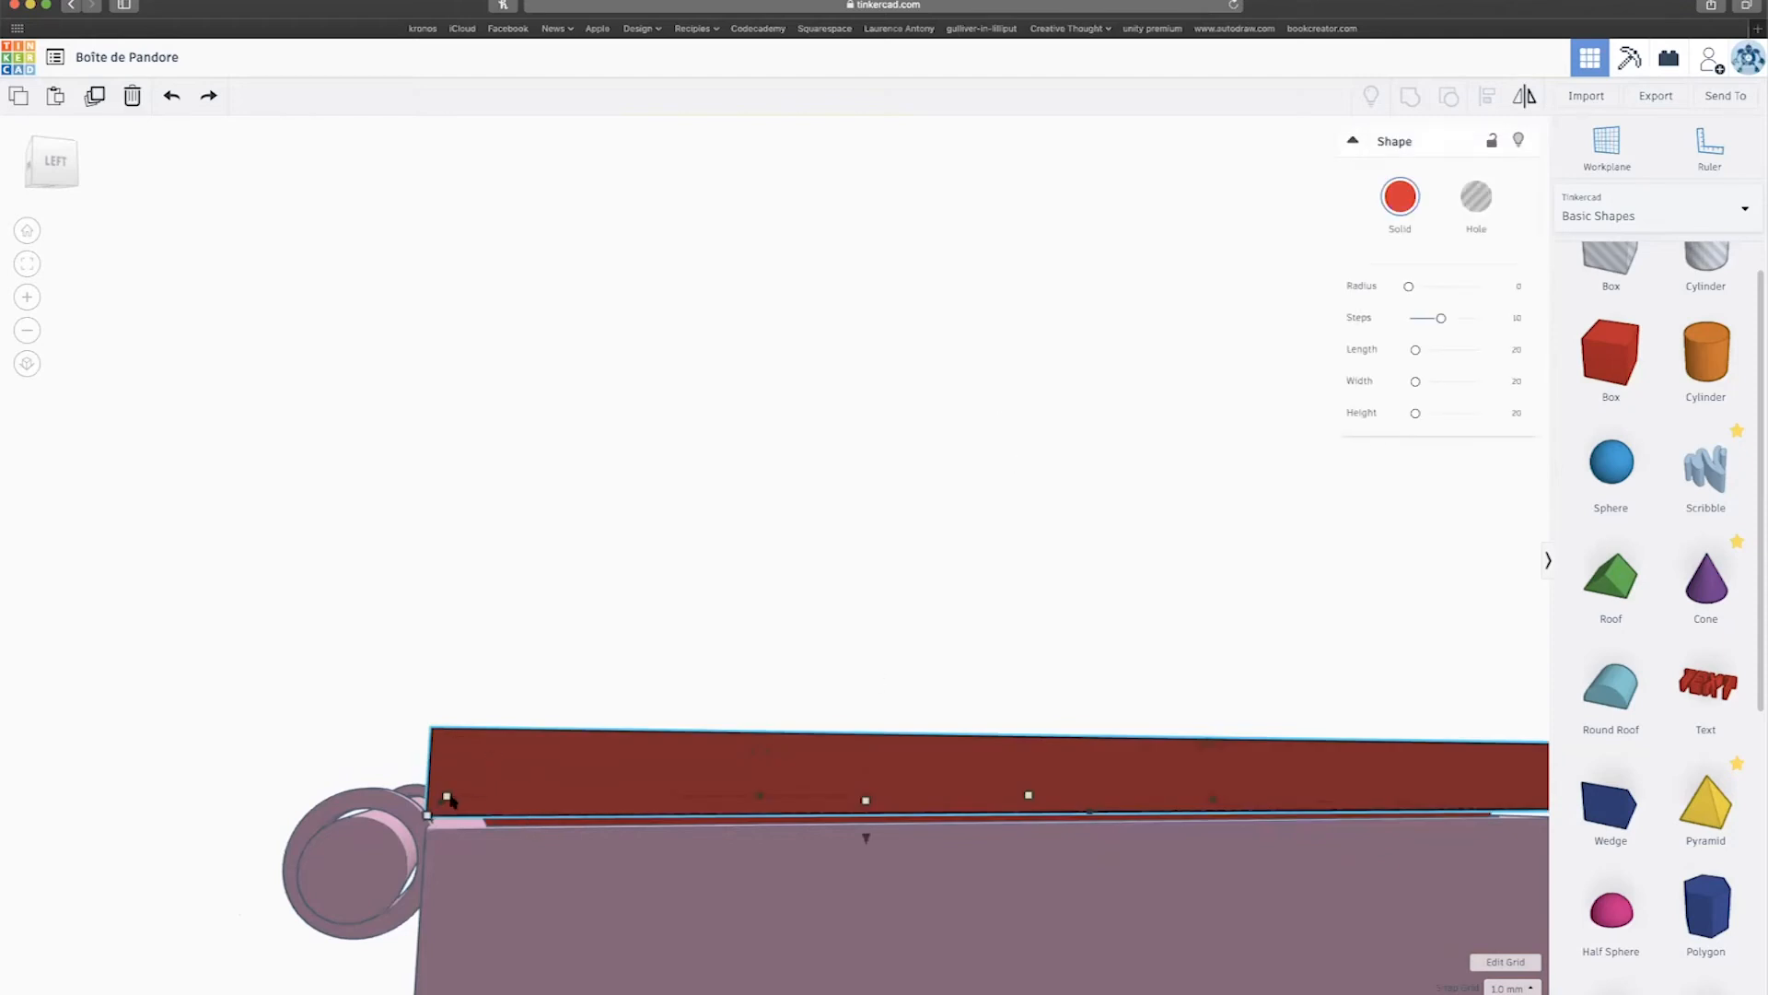
Pull the lid's hinge end inward to trim it.
mouse_move(442, 803)
right_click_drag(520, 821, 450, 808)
left_click_drag(458, 805, 465, 806)
right_click_drag(466, 804, 452, 776)
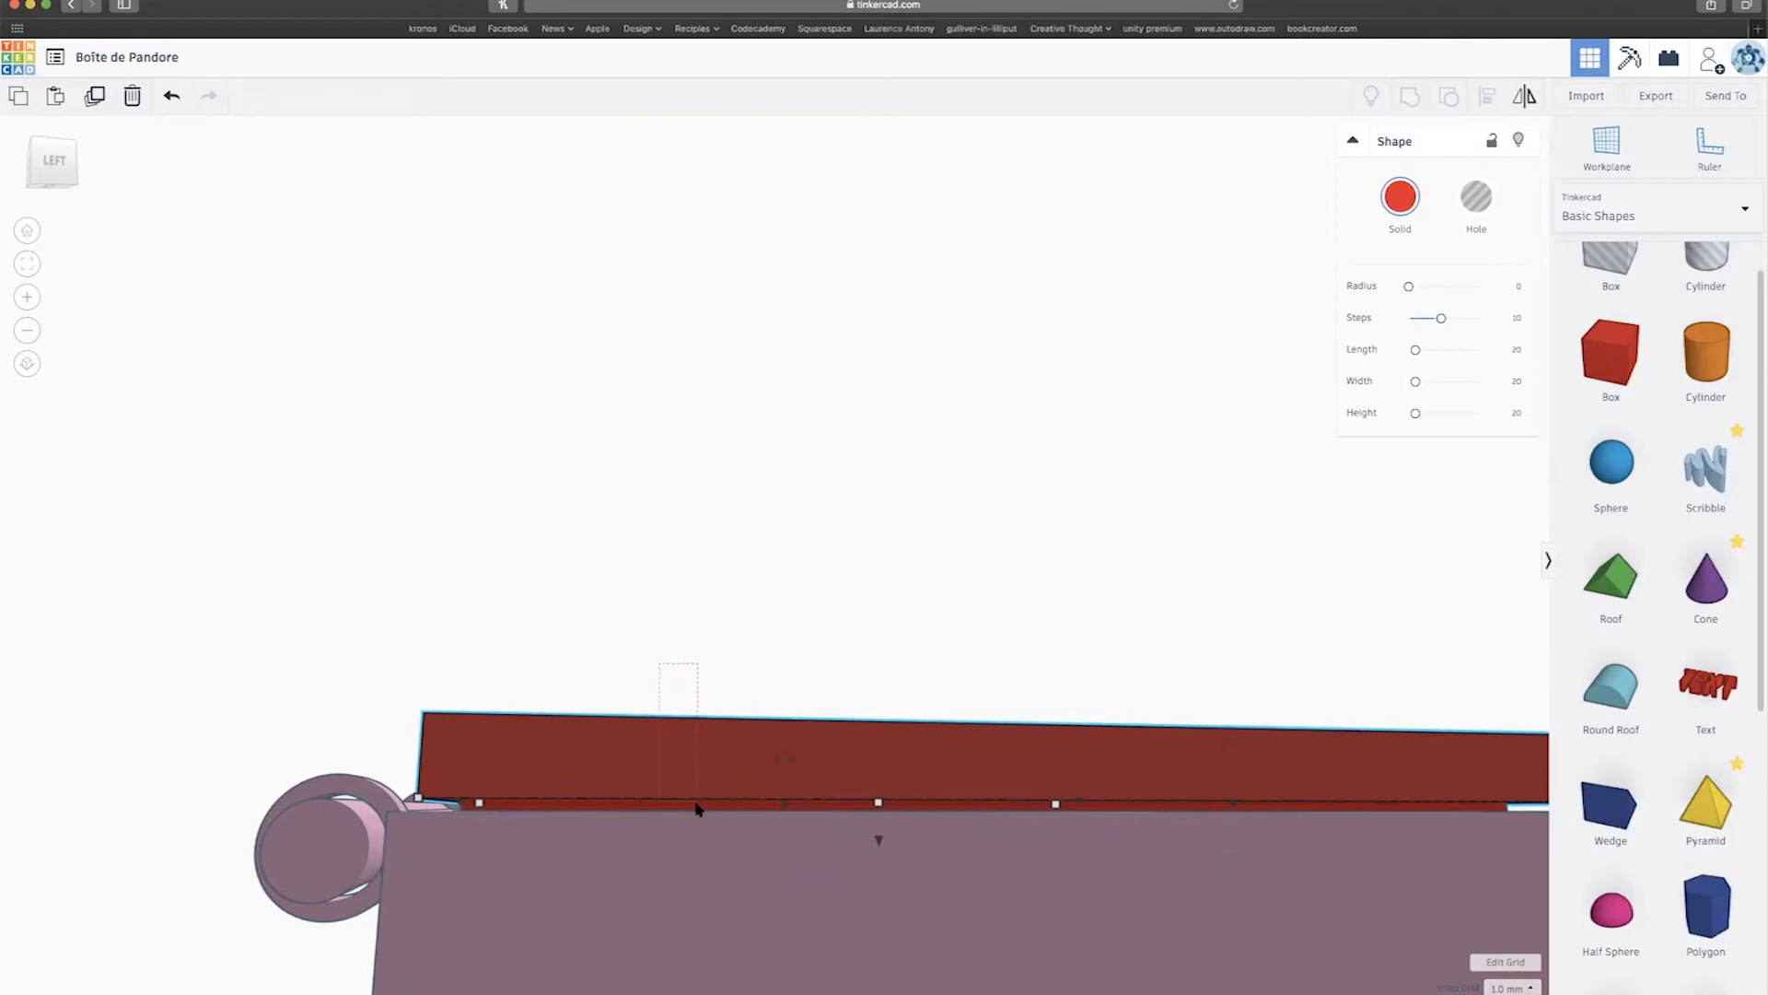
Select the lid together with the box and group them into one shape.
left_click_drag(700, 682, 708, 684)
right_click_drag(708, 683, 710, 699)
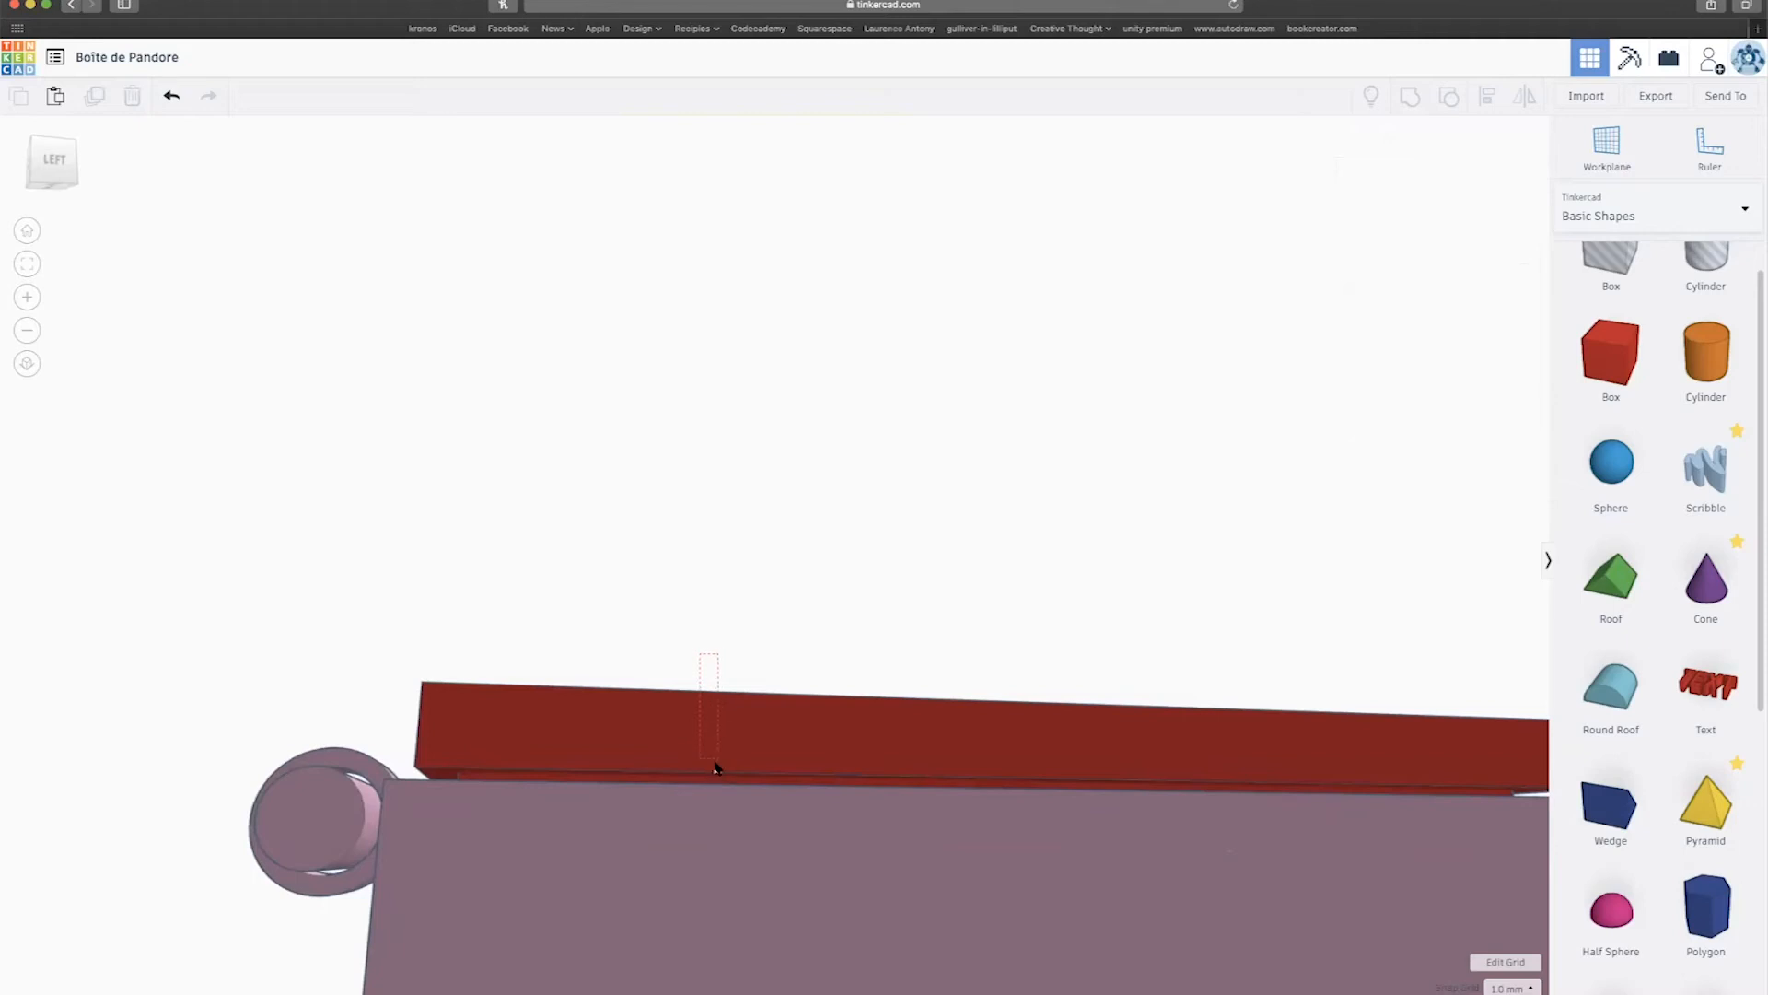
left_click_drag(711, 781, 713, 781)
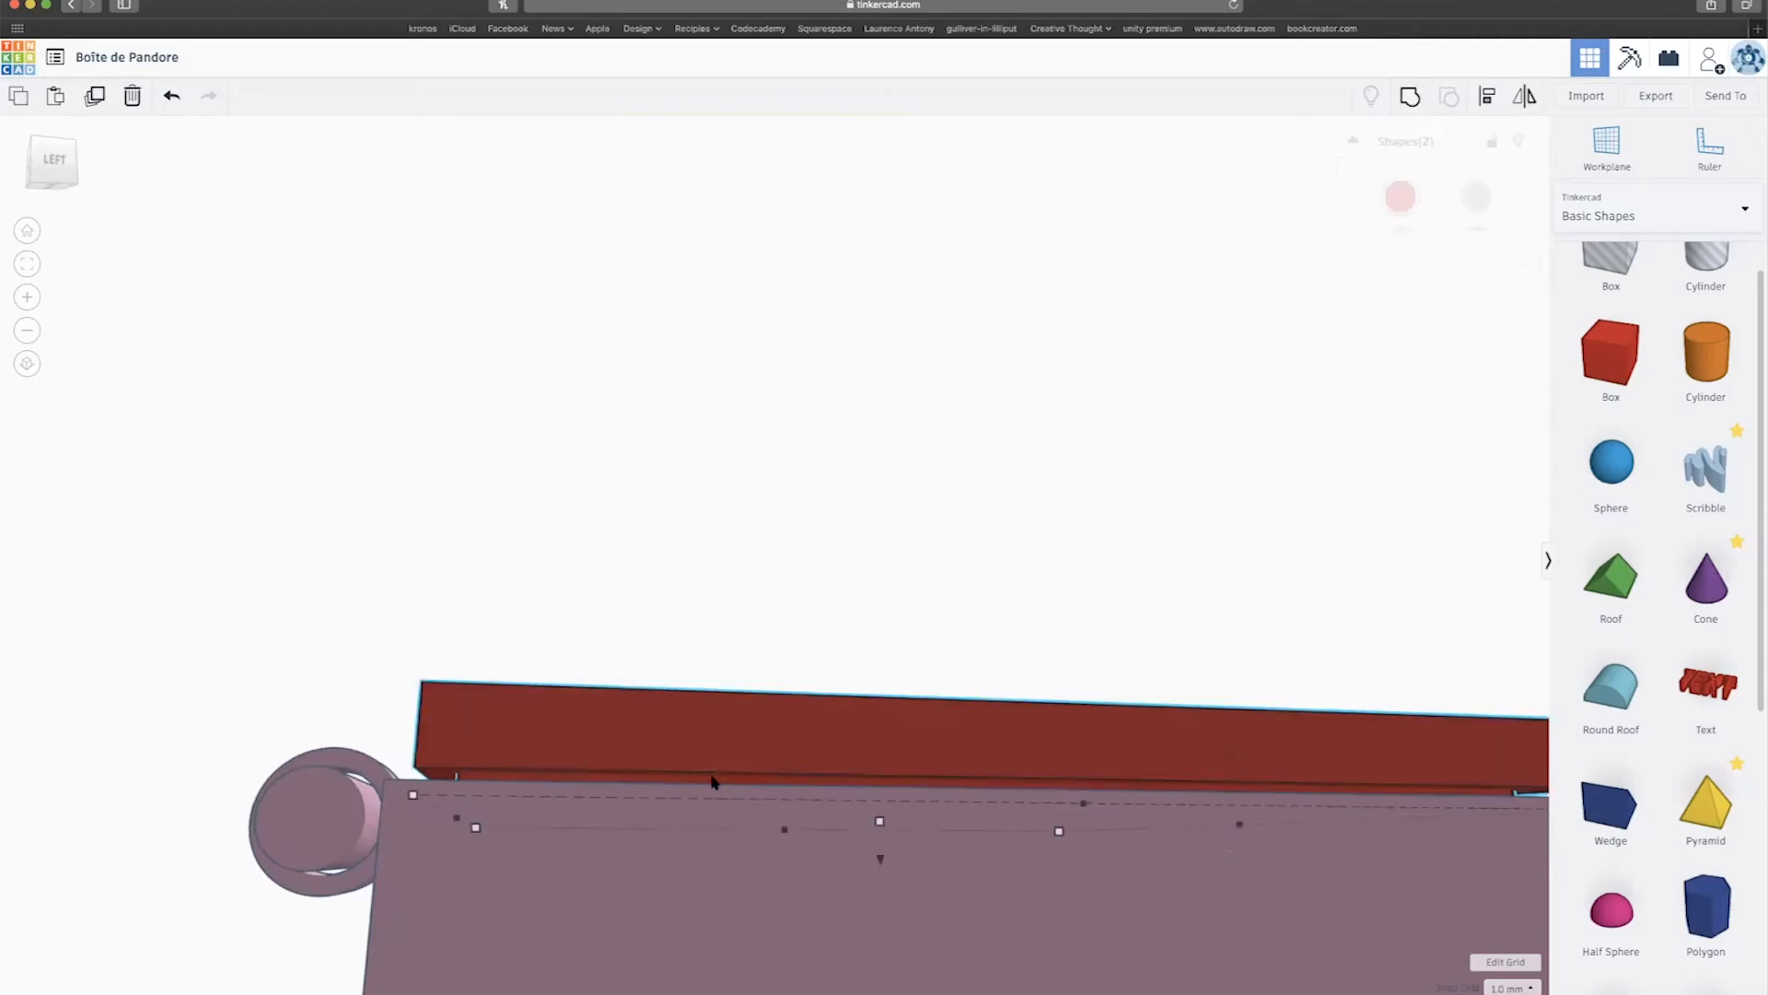
left_click(1408, 98)
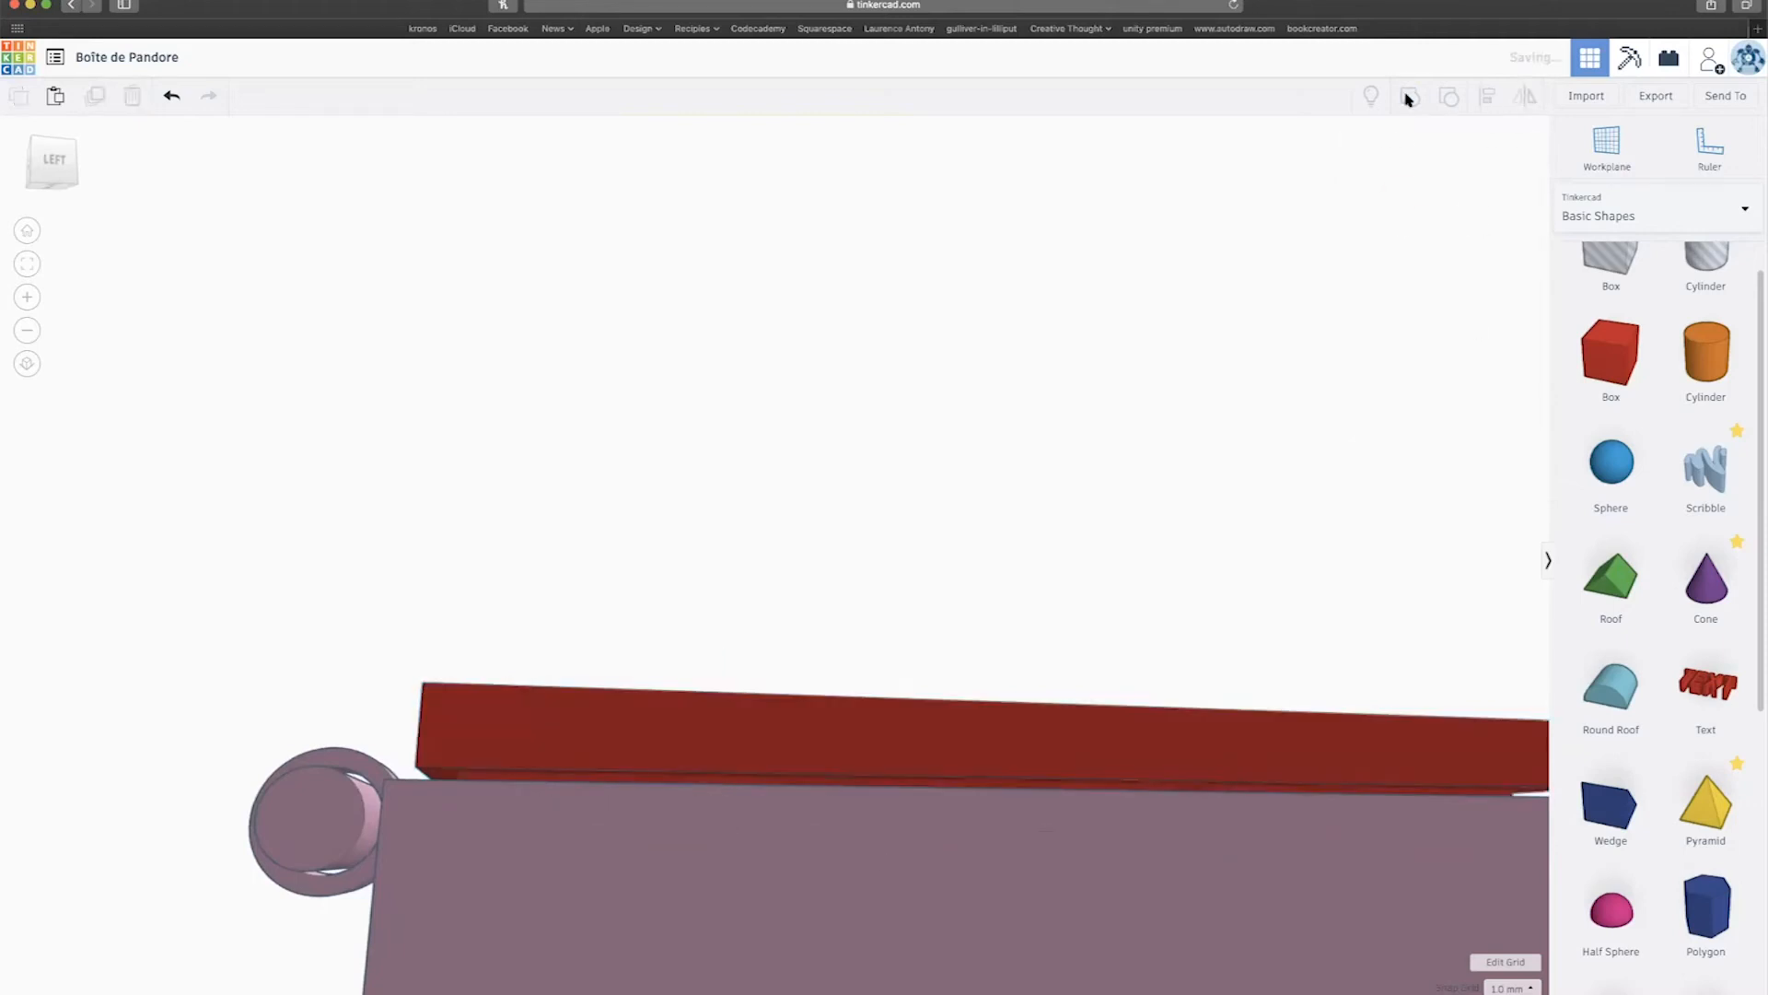
Recolour the grouped lid pink from the Solid colour palette.
right_click_drag(609, 599, 612, 667)
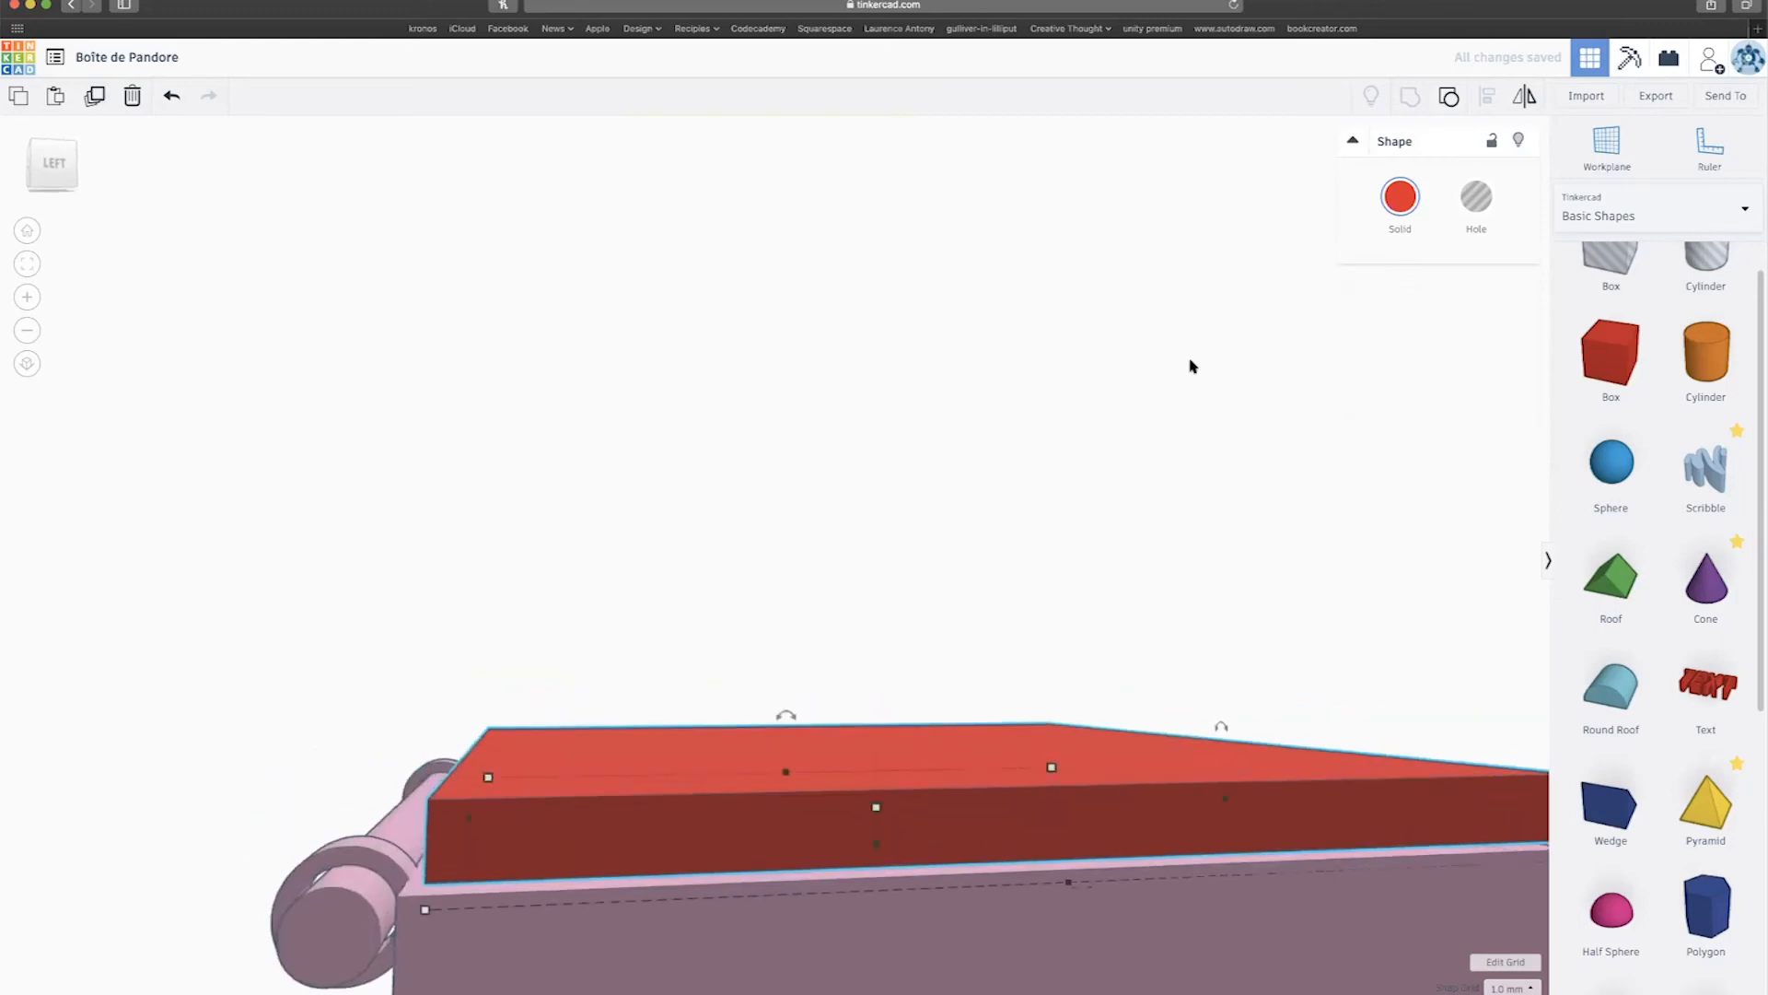
left_click(1400, 196)
left_click(1612, 320)
right_click_drag(1149, 477, 475, 714)
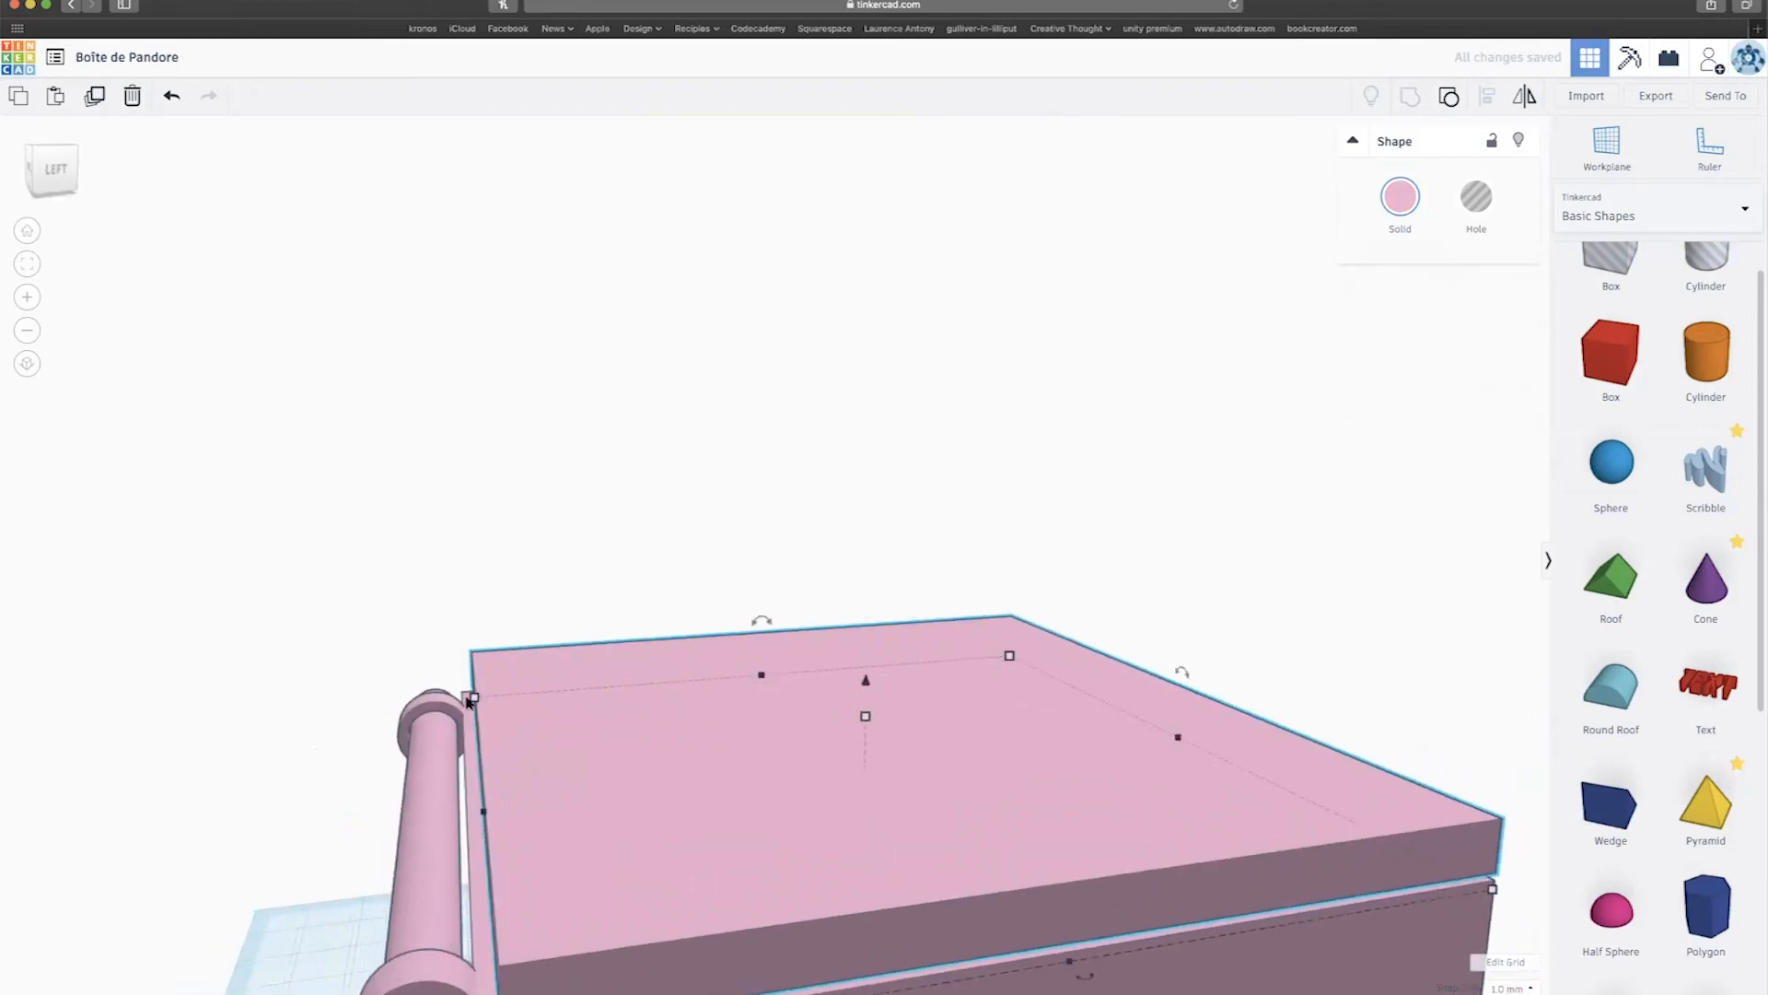
right_click_drag(485, 774, 437, 849)
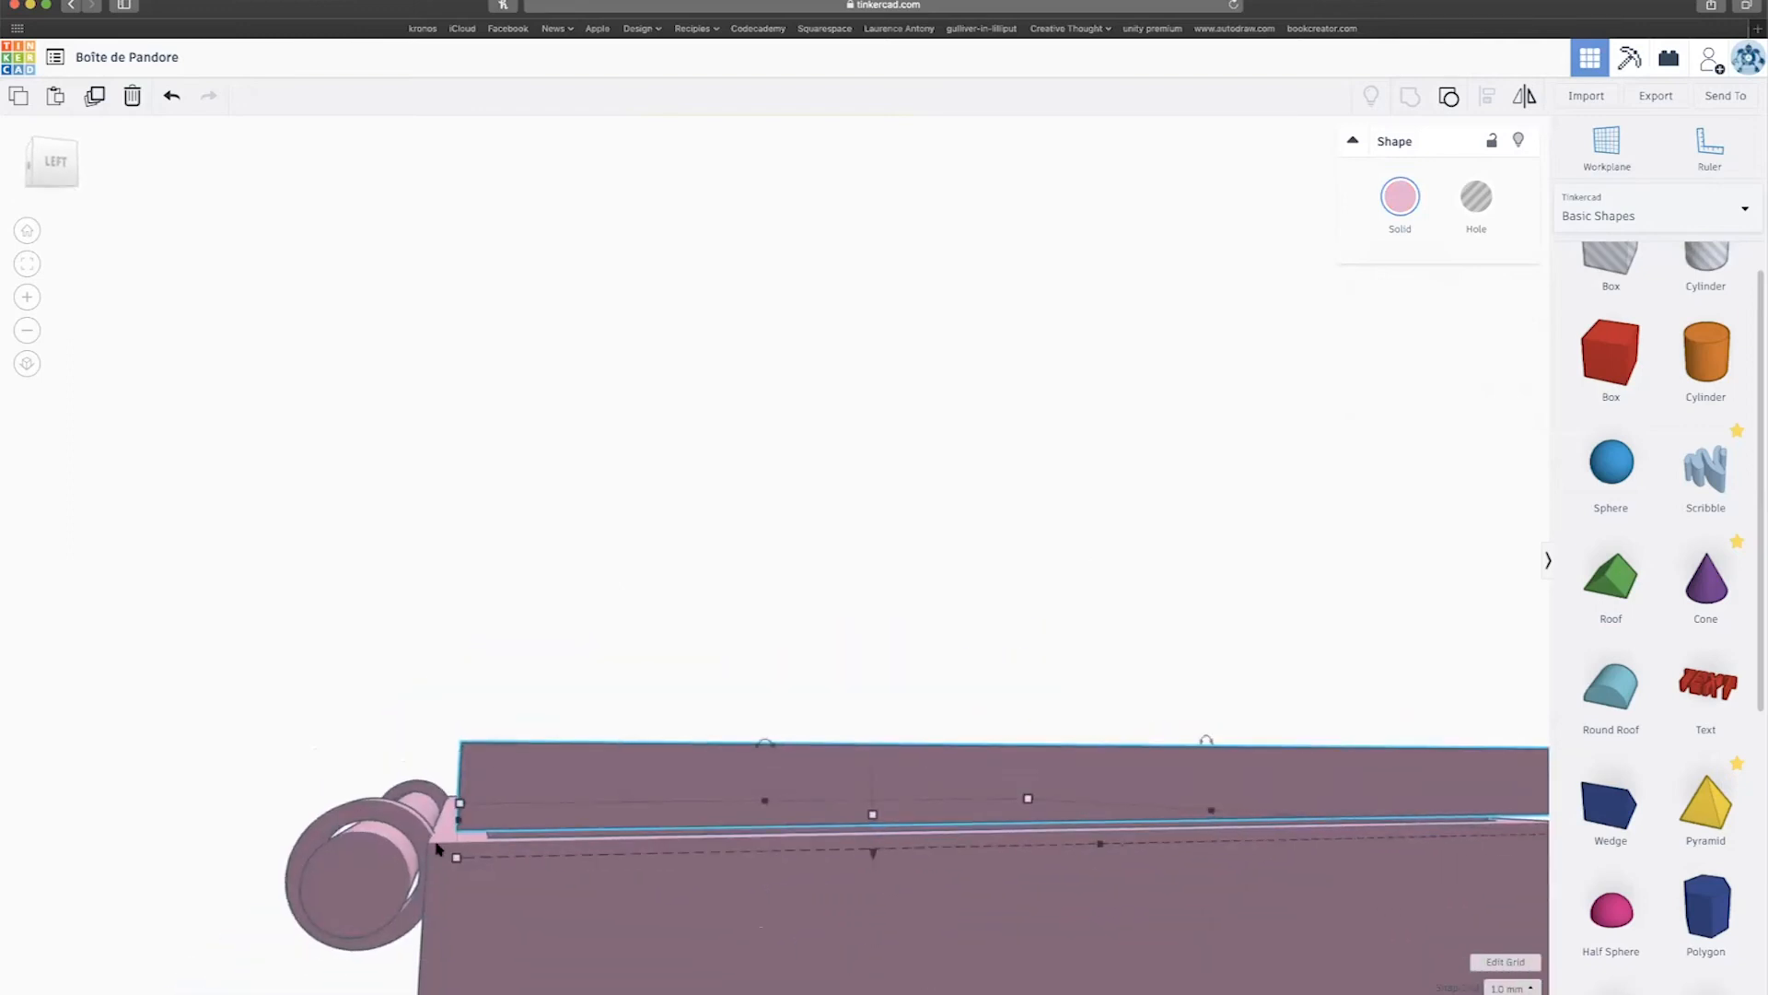
Raise the hinge cylinder beside the lid and nudge it one step right.
left_click(356, 856)
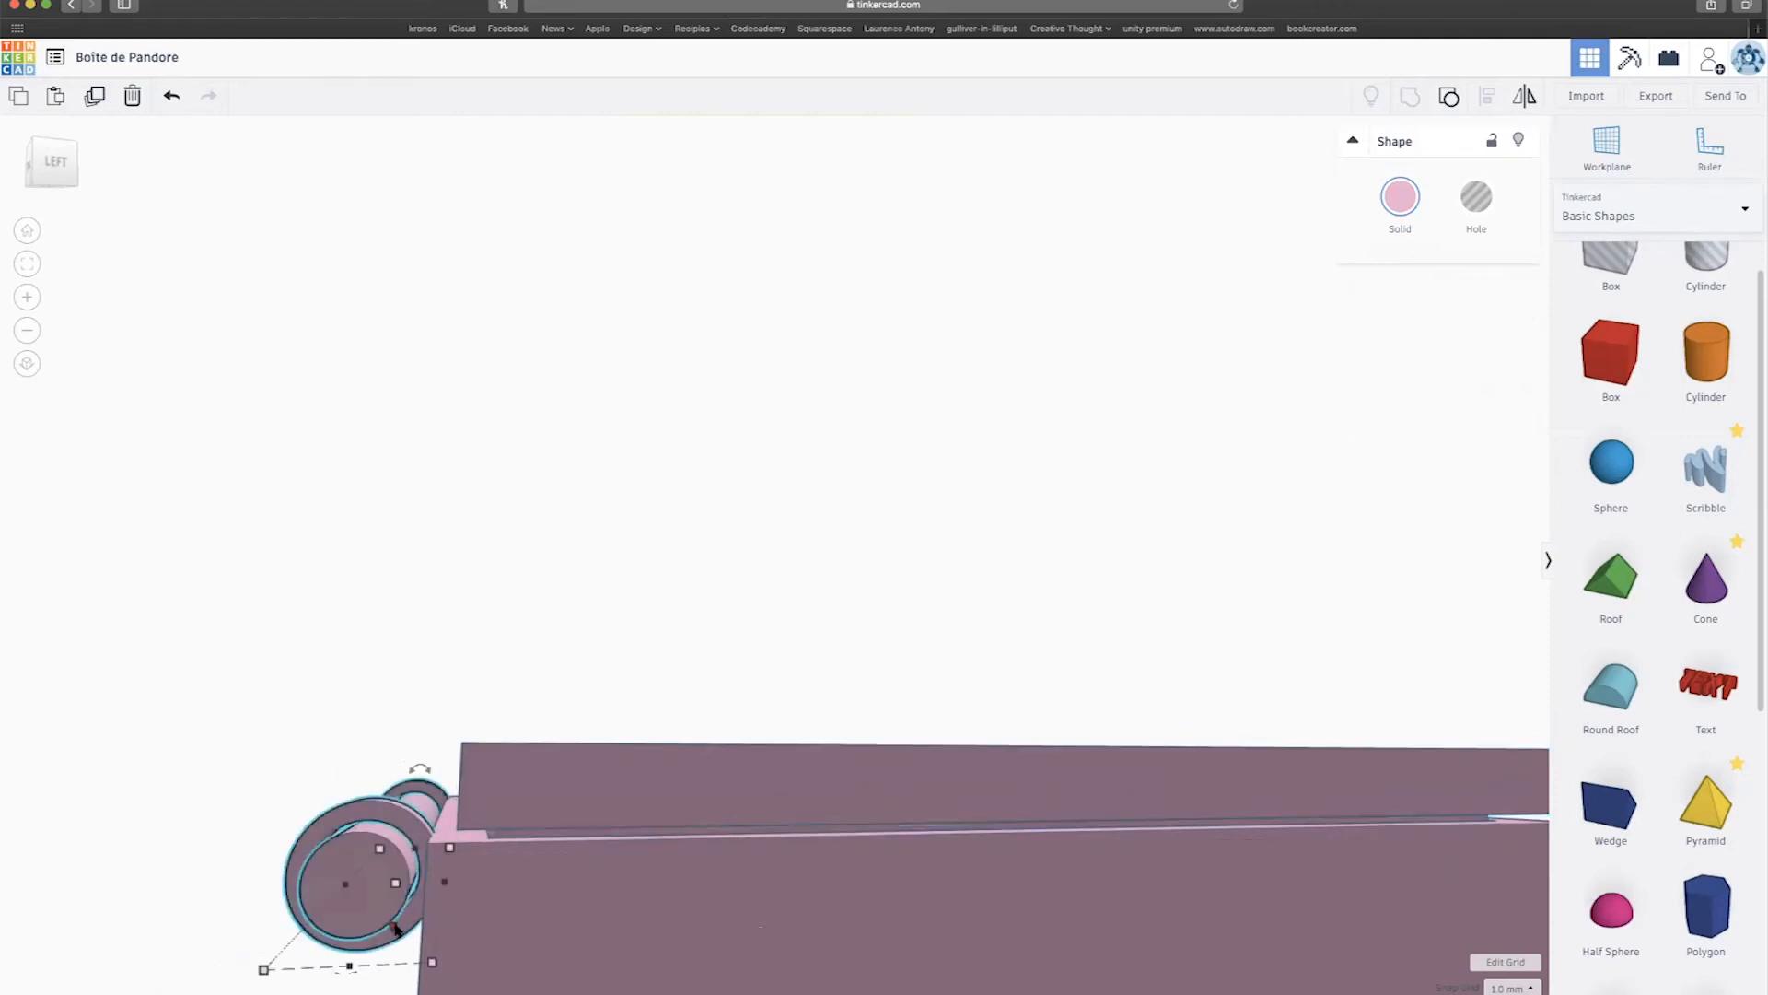
left_click_drag(391, 932, 393, 896)
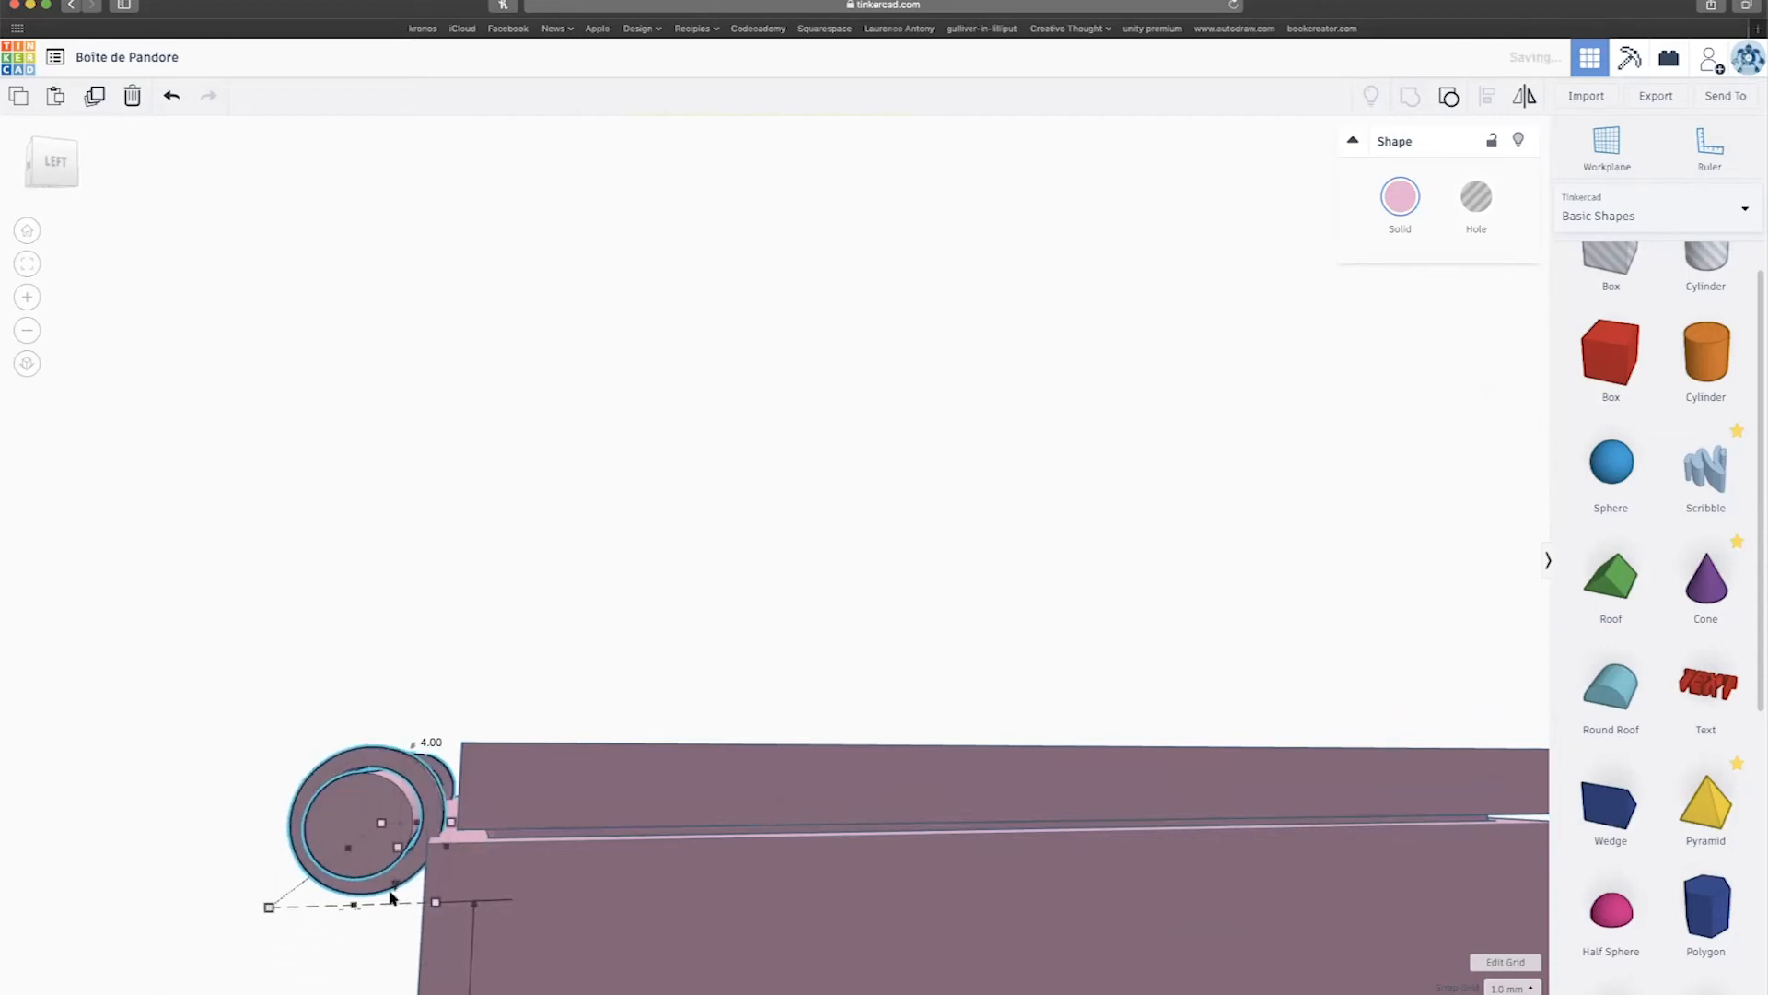
key("Right")
right_click_drag(390, 888, 397, 903)
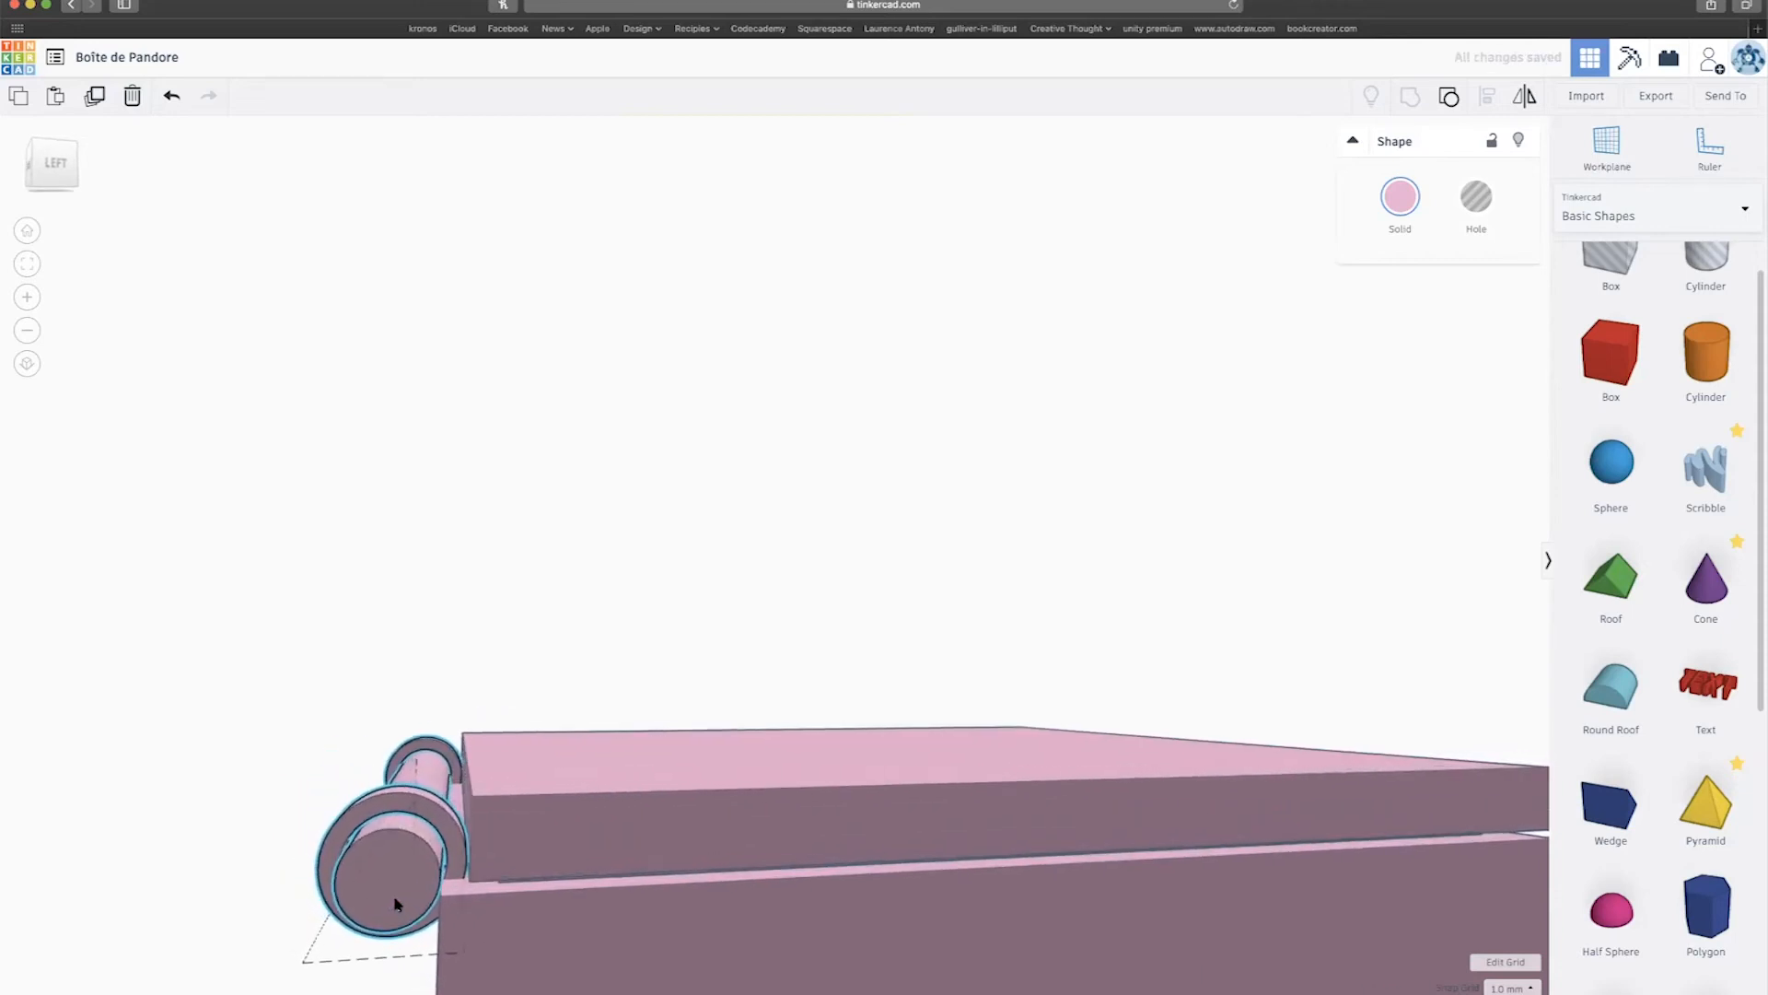
scroll(399, 899, "up", 5)
scroll(402, 899, "down", 5)
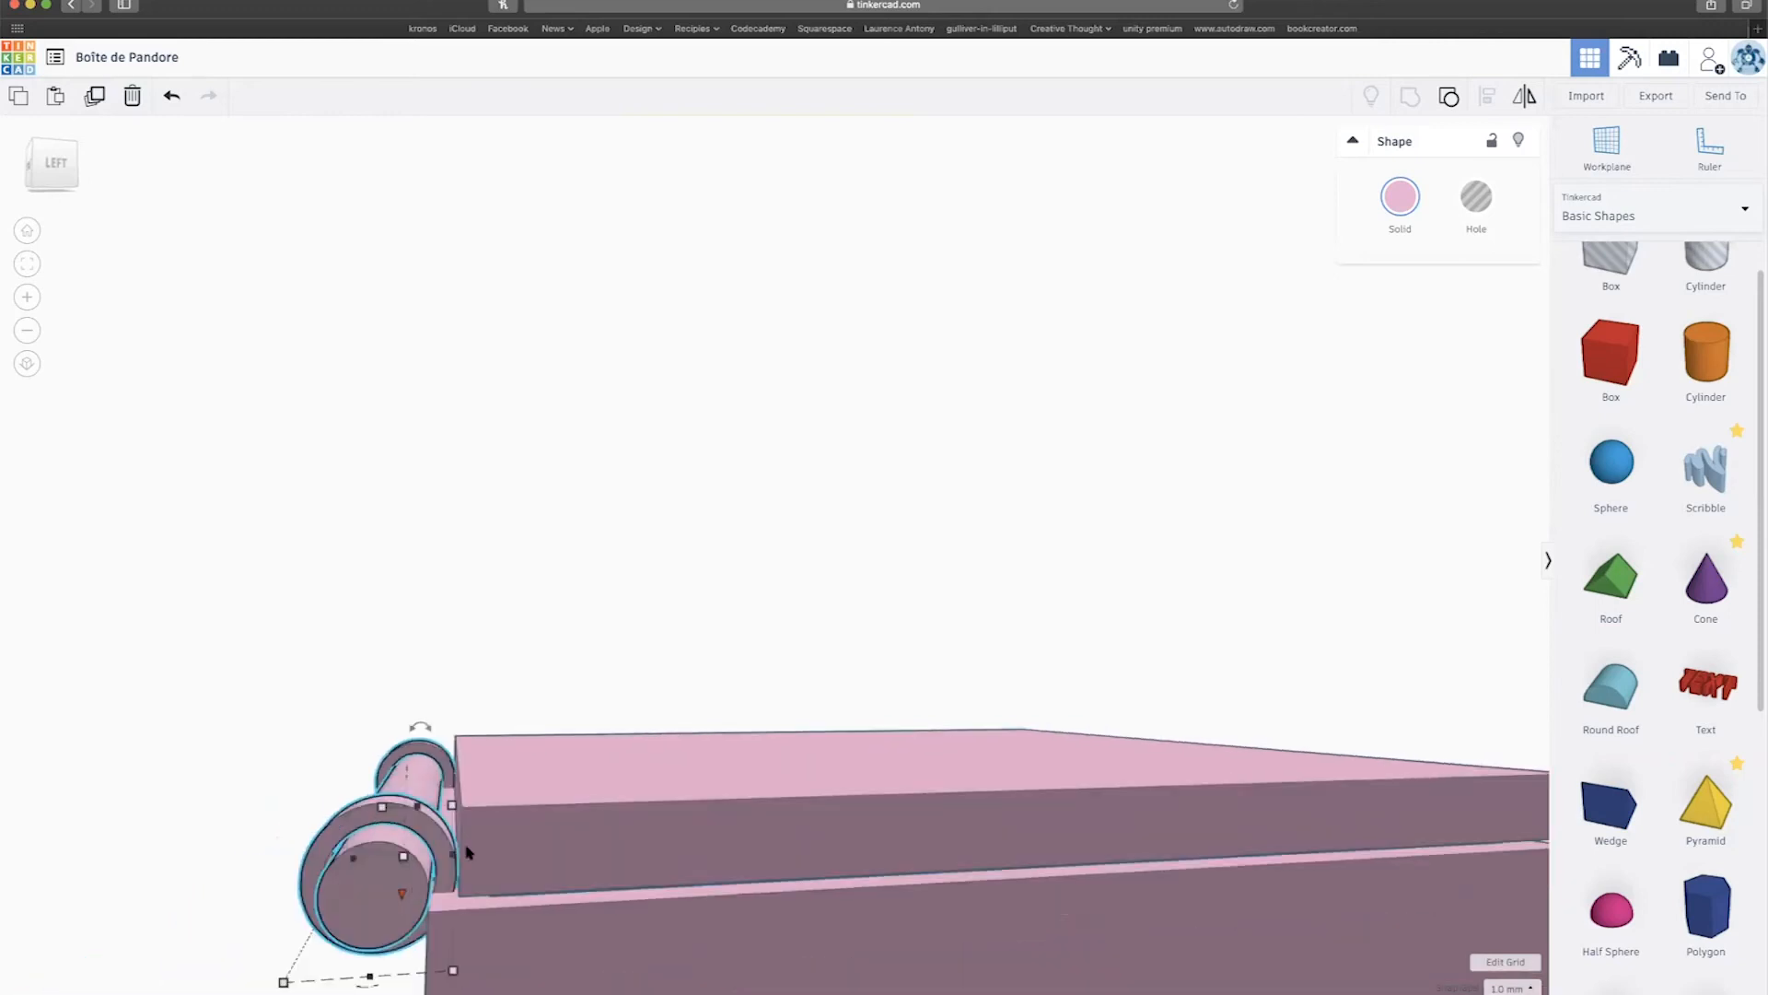
scroll(543, 825, "down", 2)
Ungroup the lid so the red lid stands alone, then select it.
left_click(619, 797)
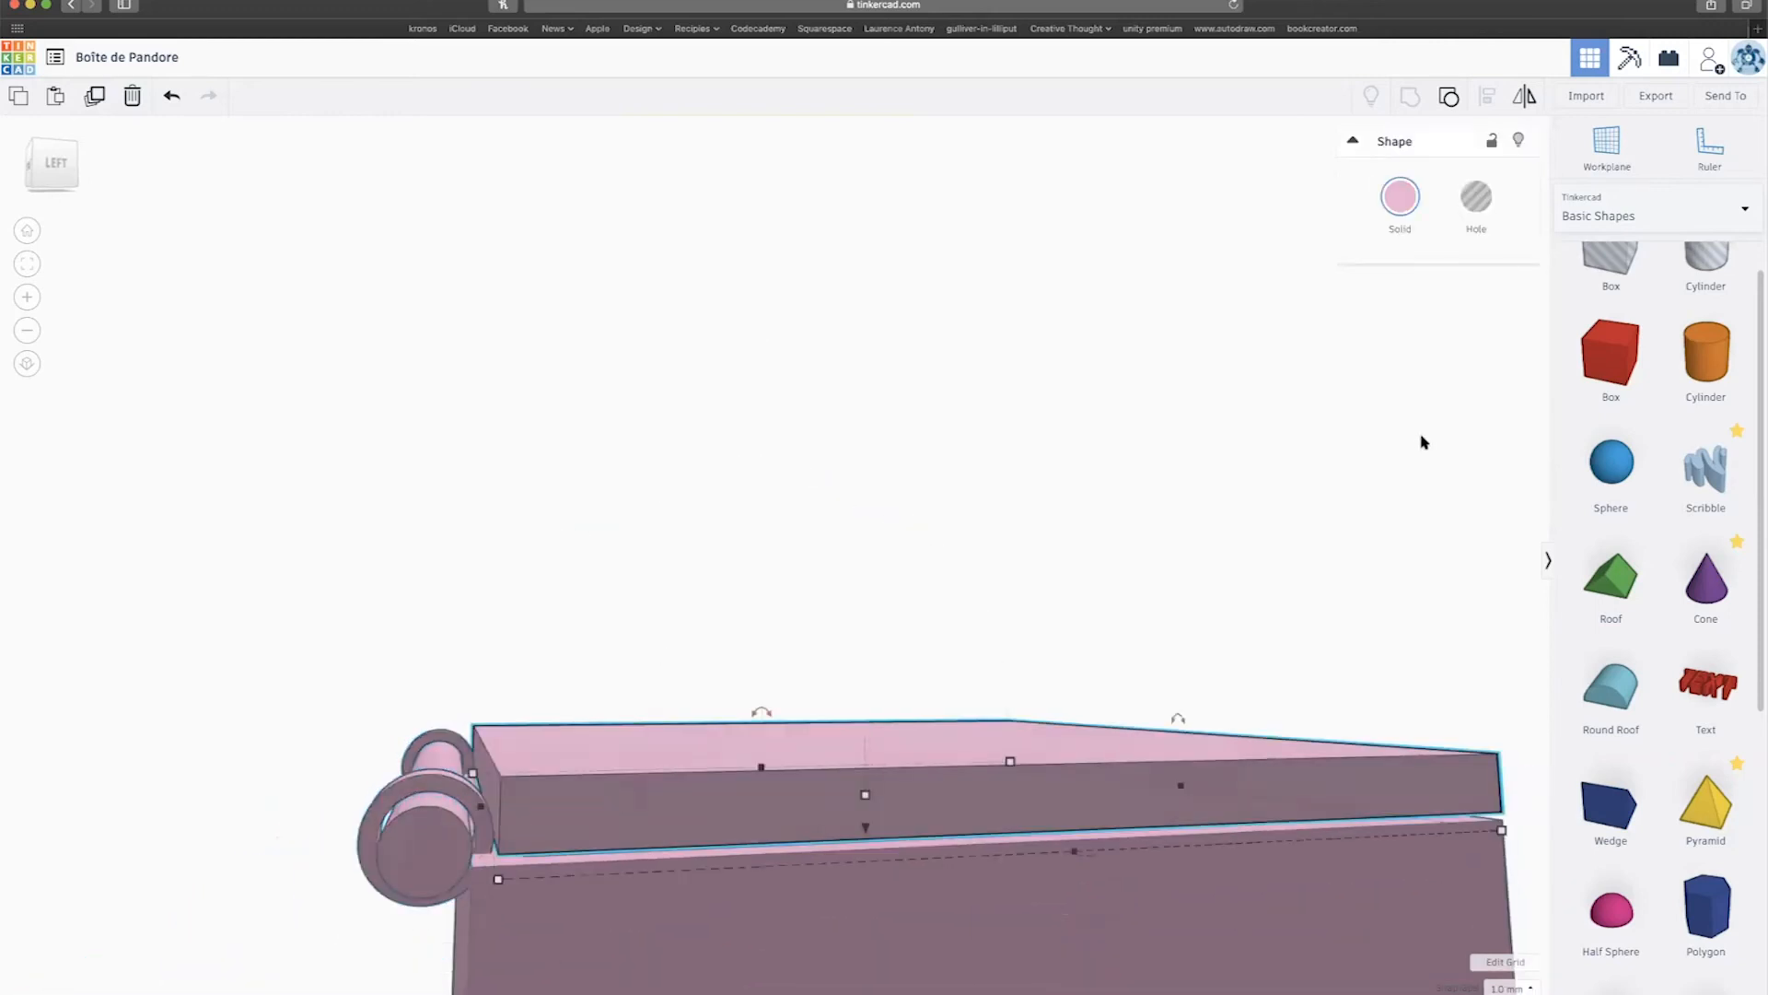
left_click(1449, 97)
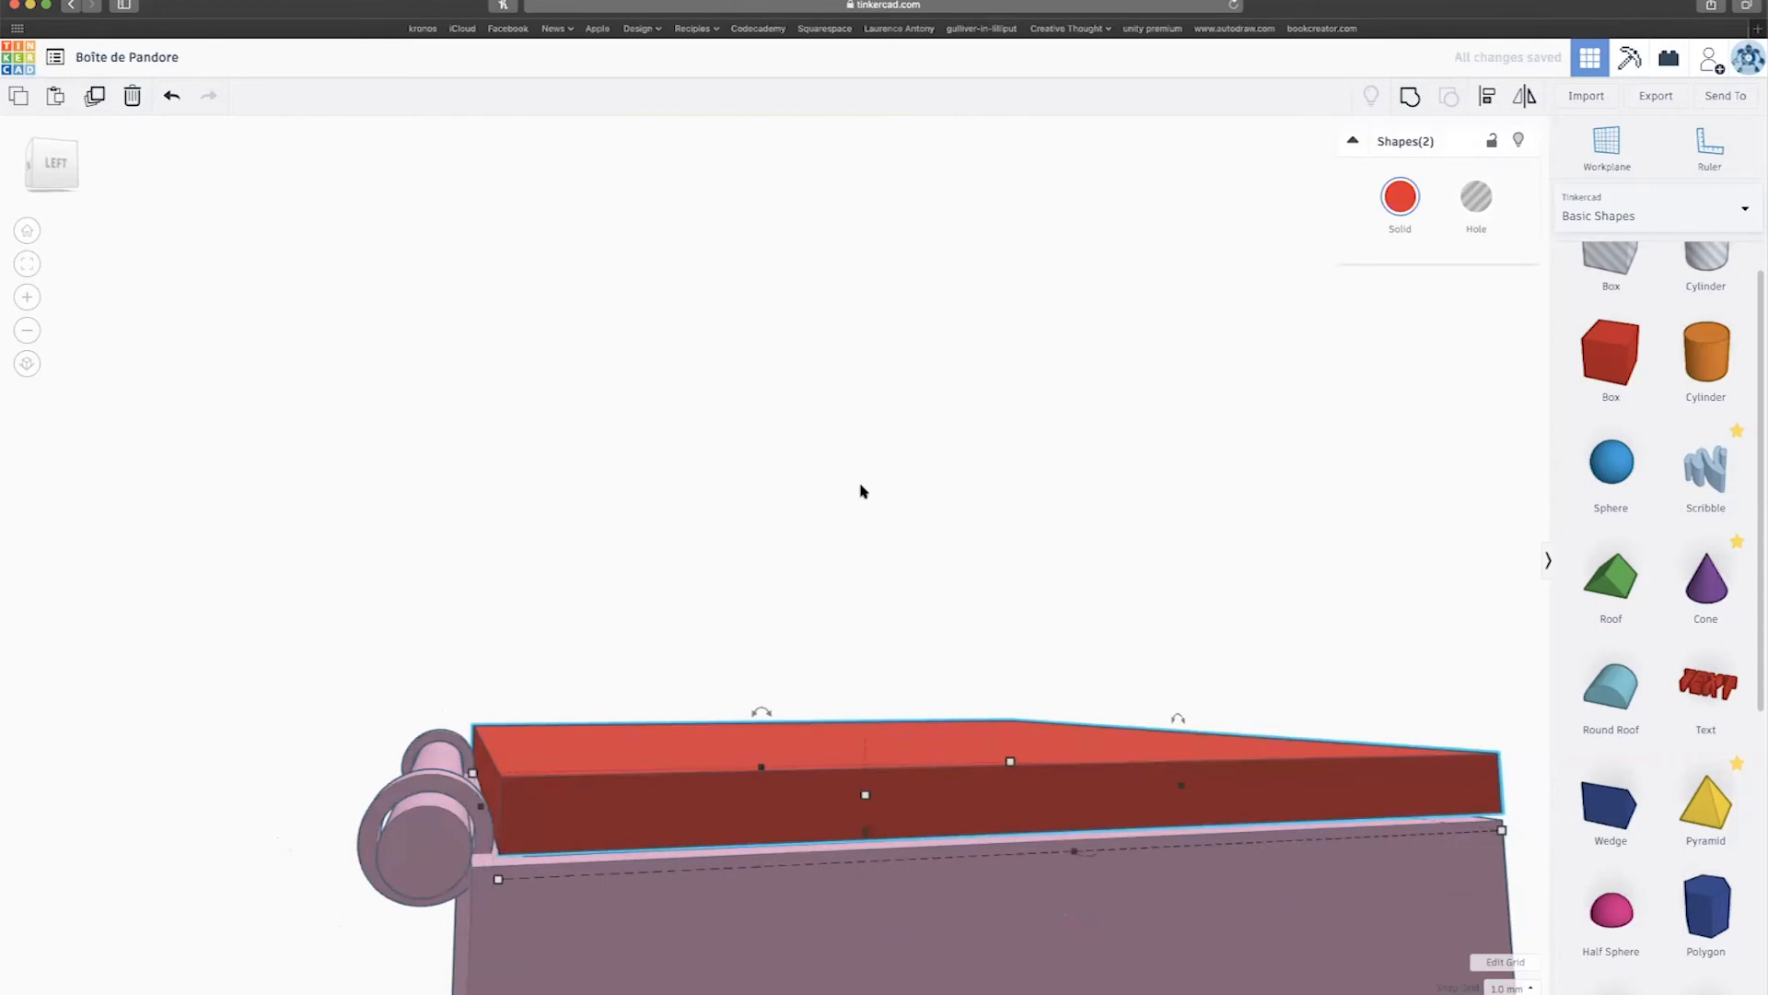
left_click(506, 721)
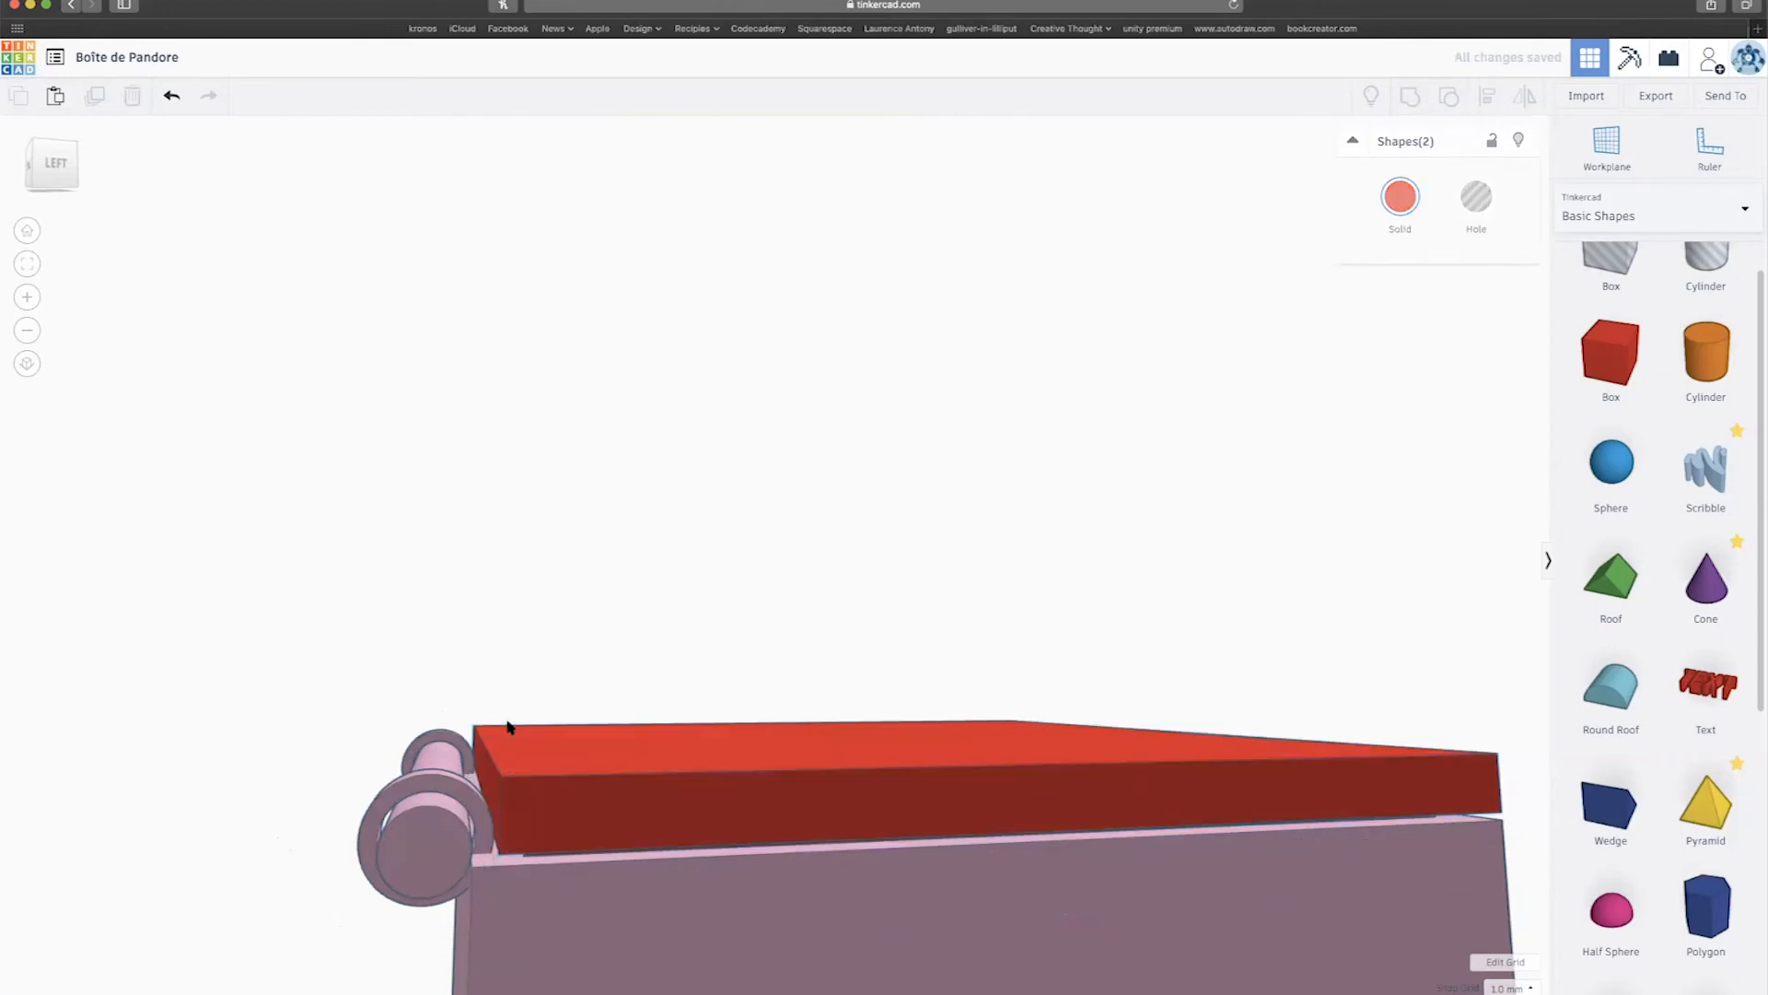
left_click(514, 807)
mouse_move(867, 491)
right_mouse_down()
mouse_move(842, 474)
mouse_move(852, 496)
right_mouse_up()
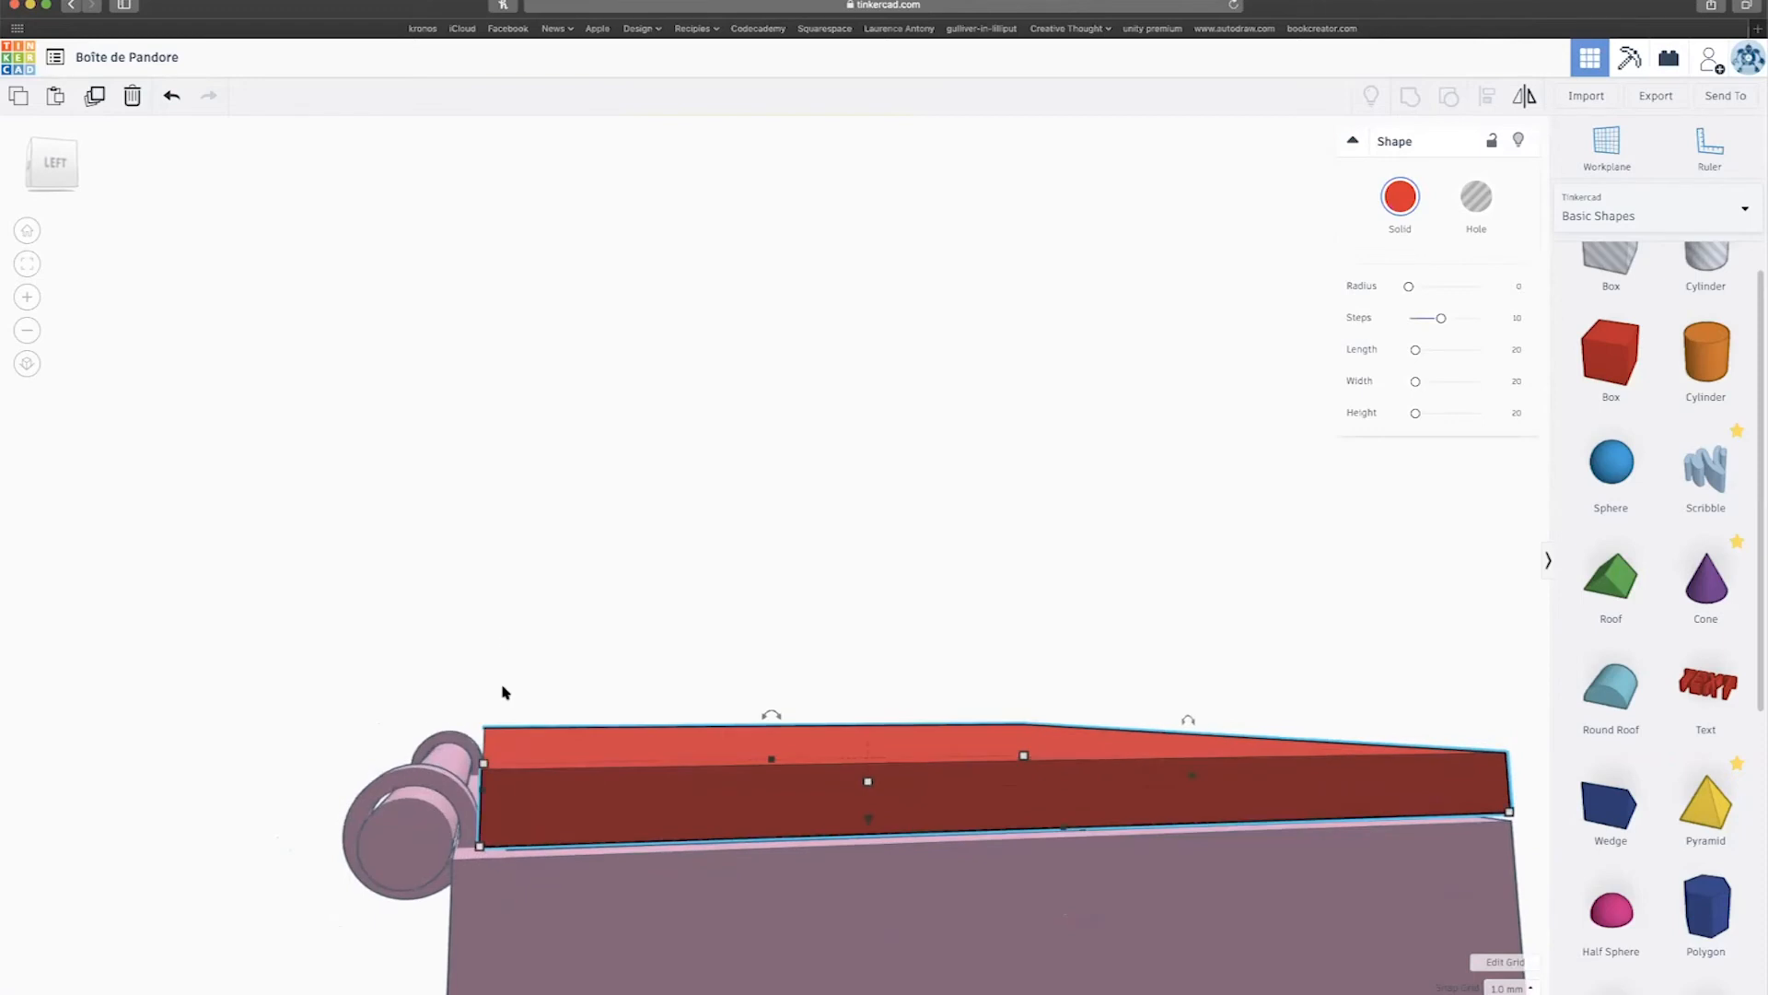
scroll(485, 736, "up", 4)
Shorten the red lid from its hinge end to 103.
left_click(370, 788)
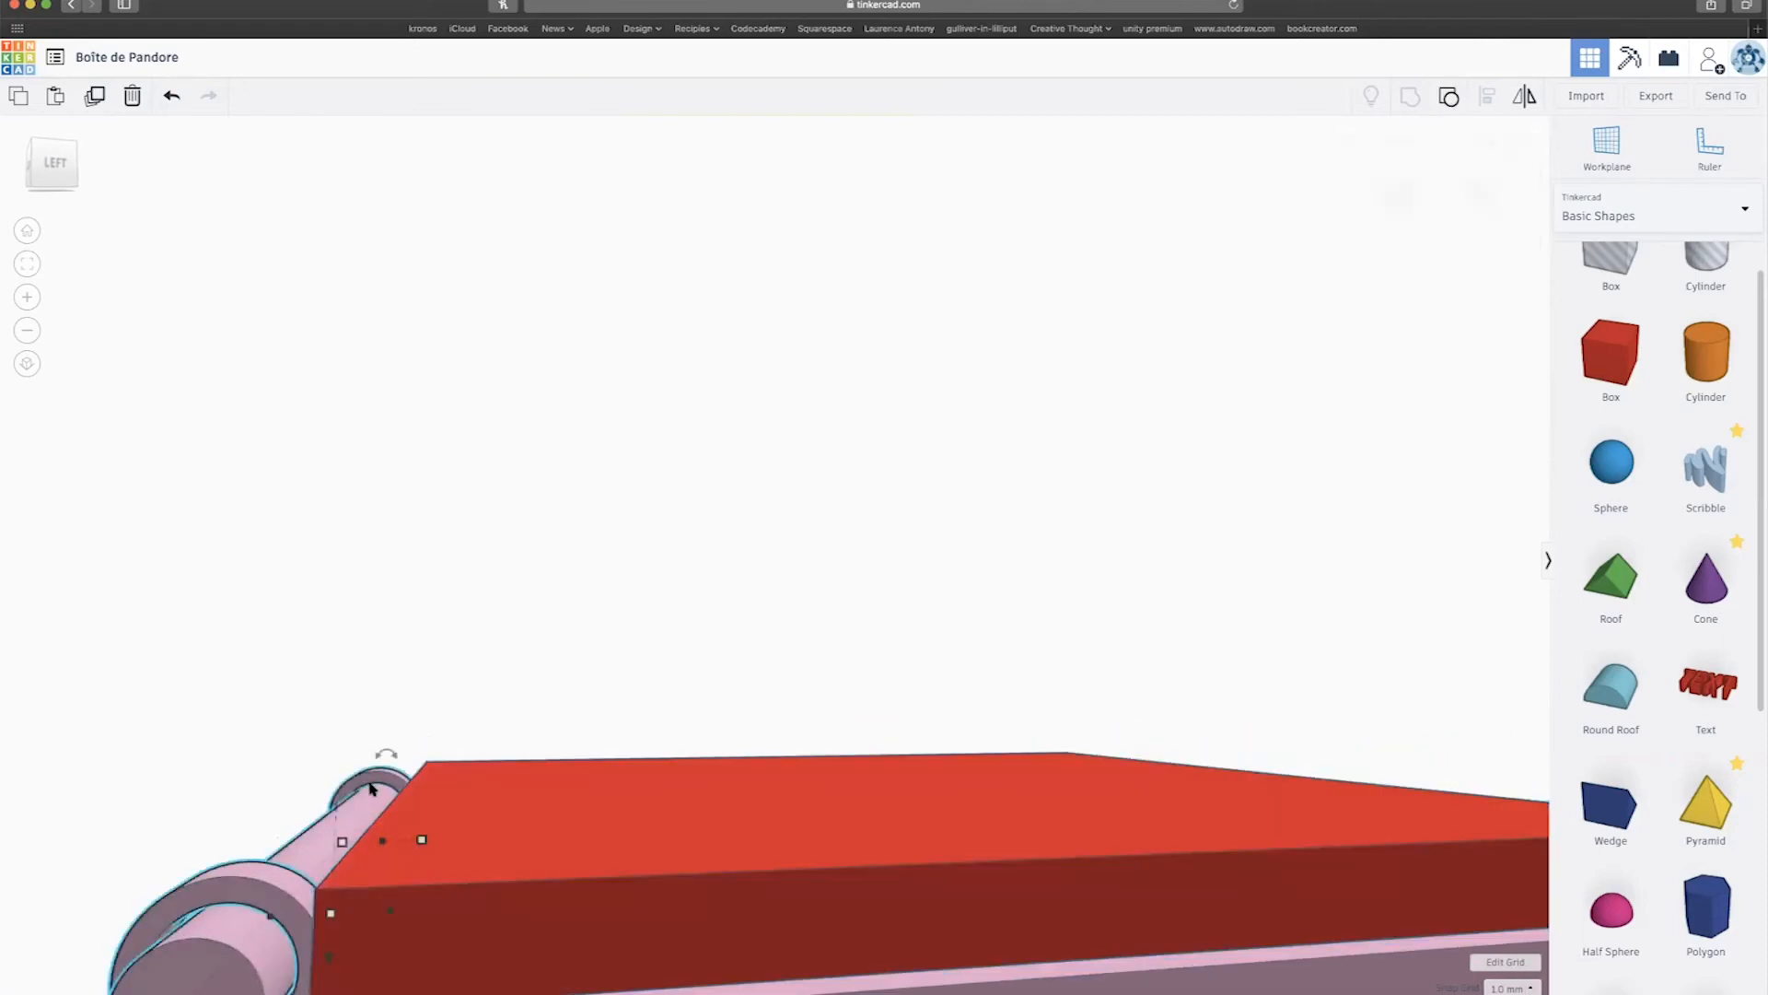
left_click(419, 800)
right_click_drag(430, 698, 465, 640)
left_click_drag(376, 866, 390, 869)
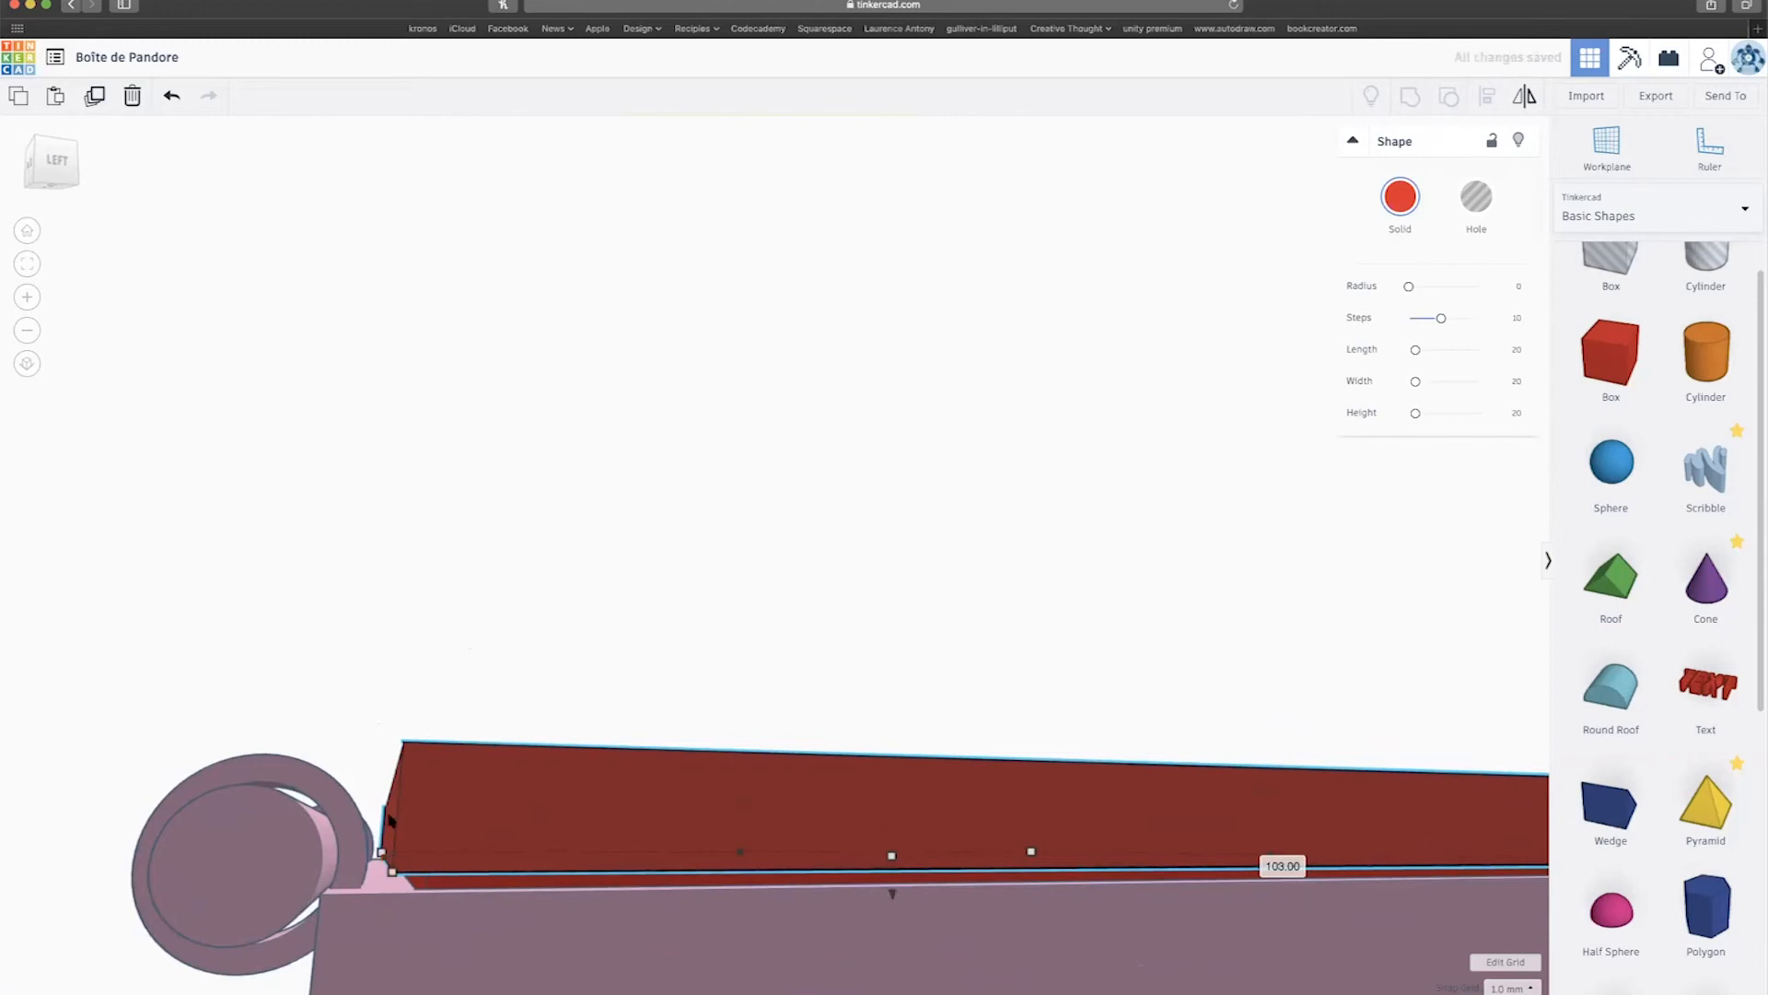
right_click_drag(384, 811, 379, 829)
scroll(392, 818, "down", 4)
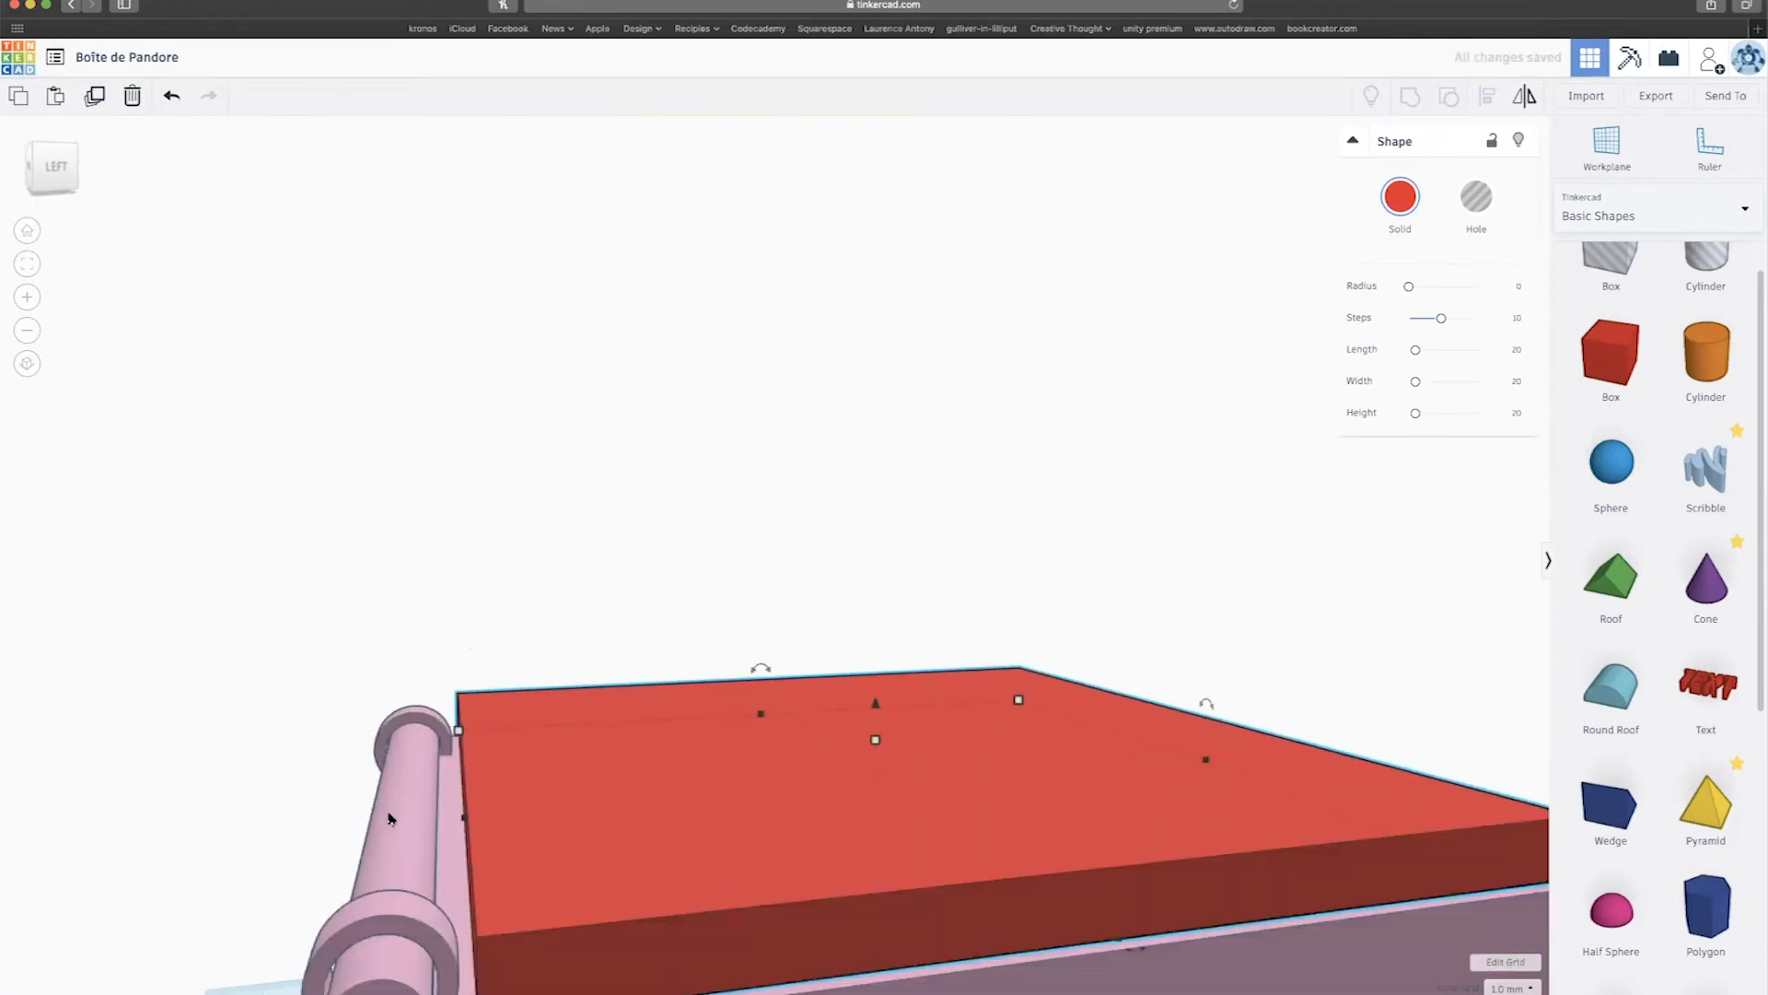
right_click_drag(939, 518, 774, 561)
Group both lid pieces and colour the result light pink.
left_click(759, 626)
mouse_move(759, 627)
right_mouse_down()
mouse_move(756, 602)
mouse_move(744, 647)
right_mouse_up()
left_click_drag(736, 614, 812, 775)
scroll(812, 775, "down", 3)
left_click(1410, 97)
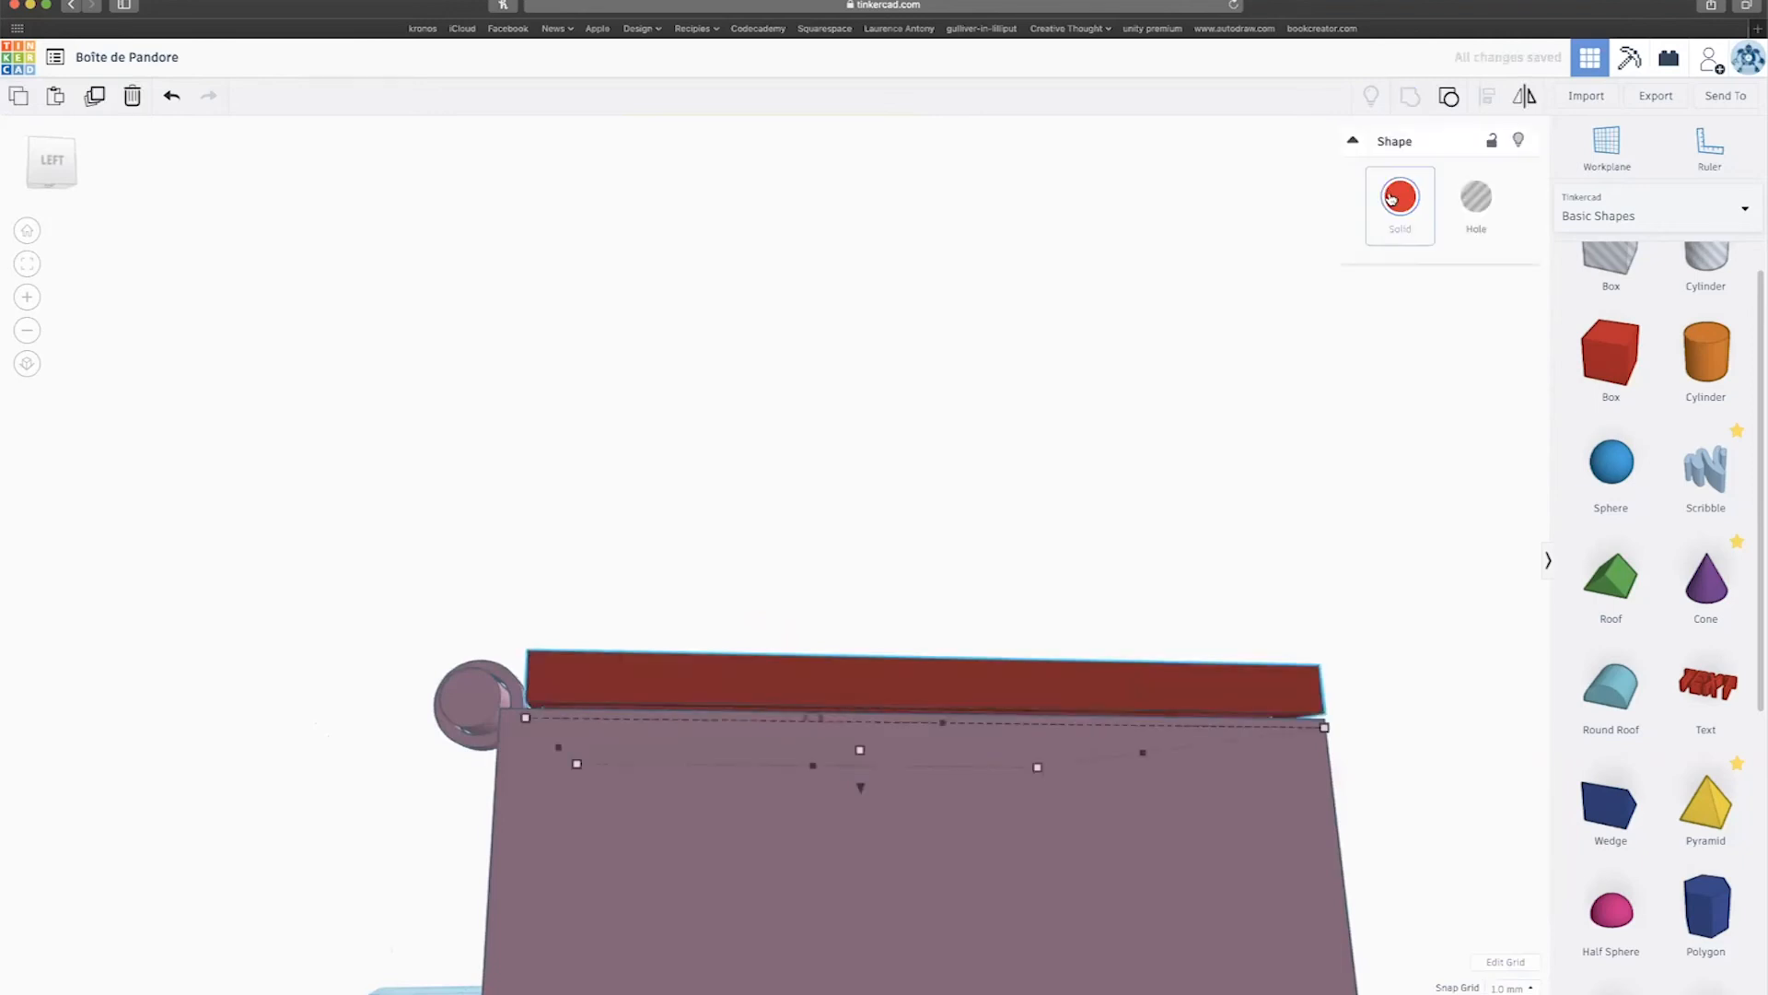
left_click(1391, 198)
left_click(1603, 309)
right_click_drag(822, 354, 1101, 349)
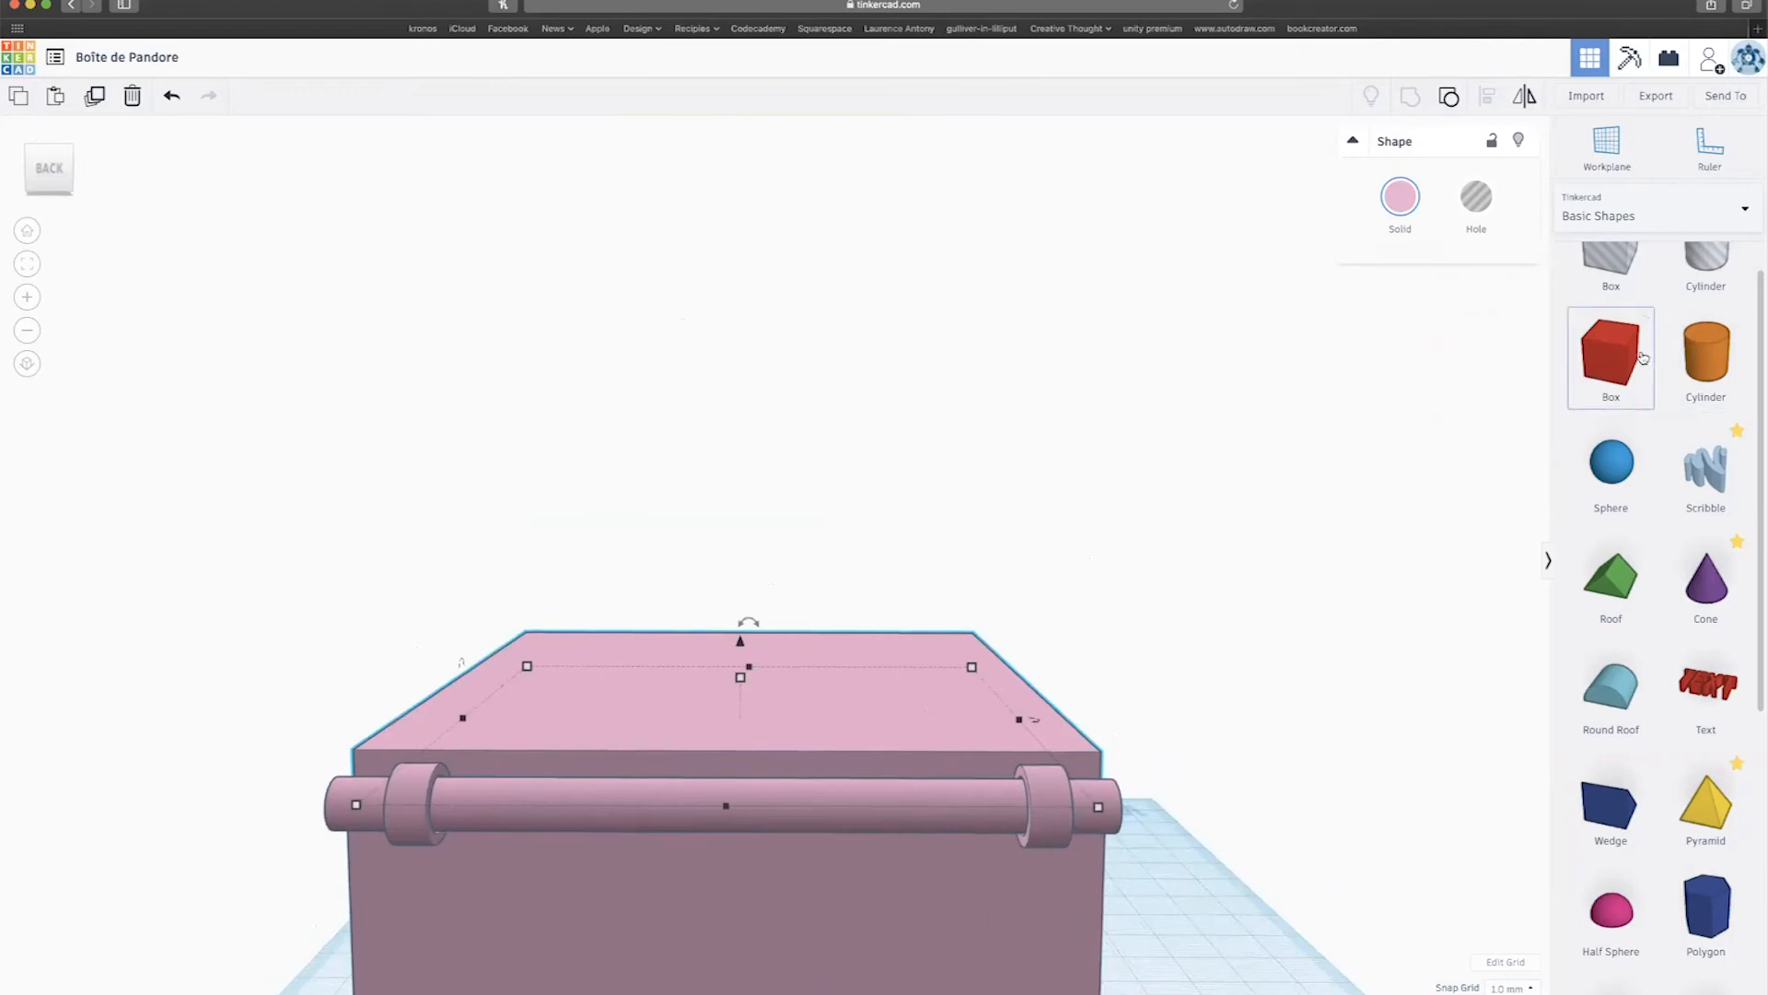
Add a red box beside the pink box, narrow it to 5 wide, and raise it.
scroll(1170, 560, "down", 3)
left_click_drag(1593, 359, 930, 935)
left_click_drag(881, 994, 943, 994)
left_click_drag(967, 882, 972, 711)
left_click_drag(943, 823, 963, 827)
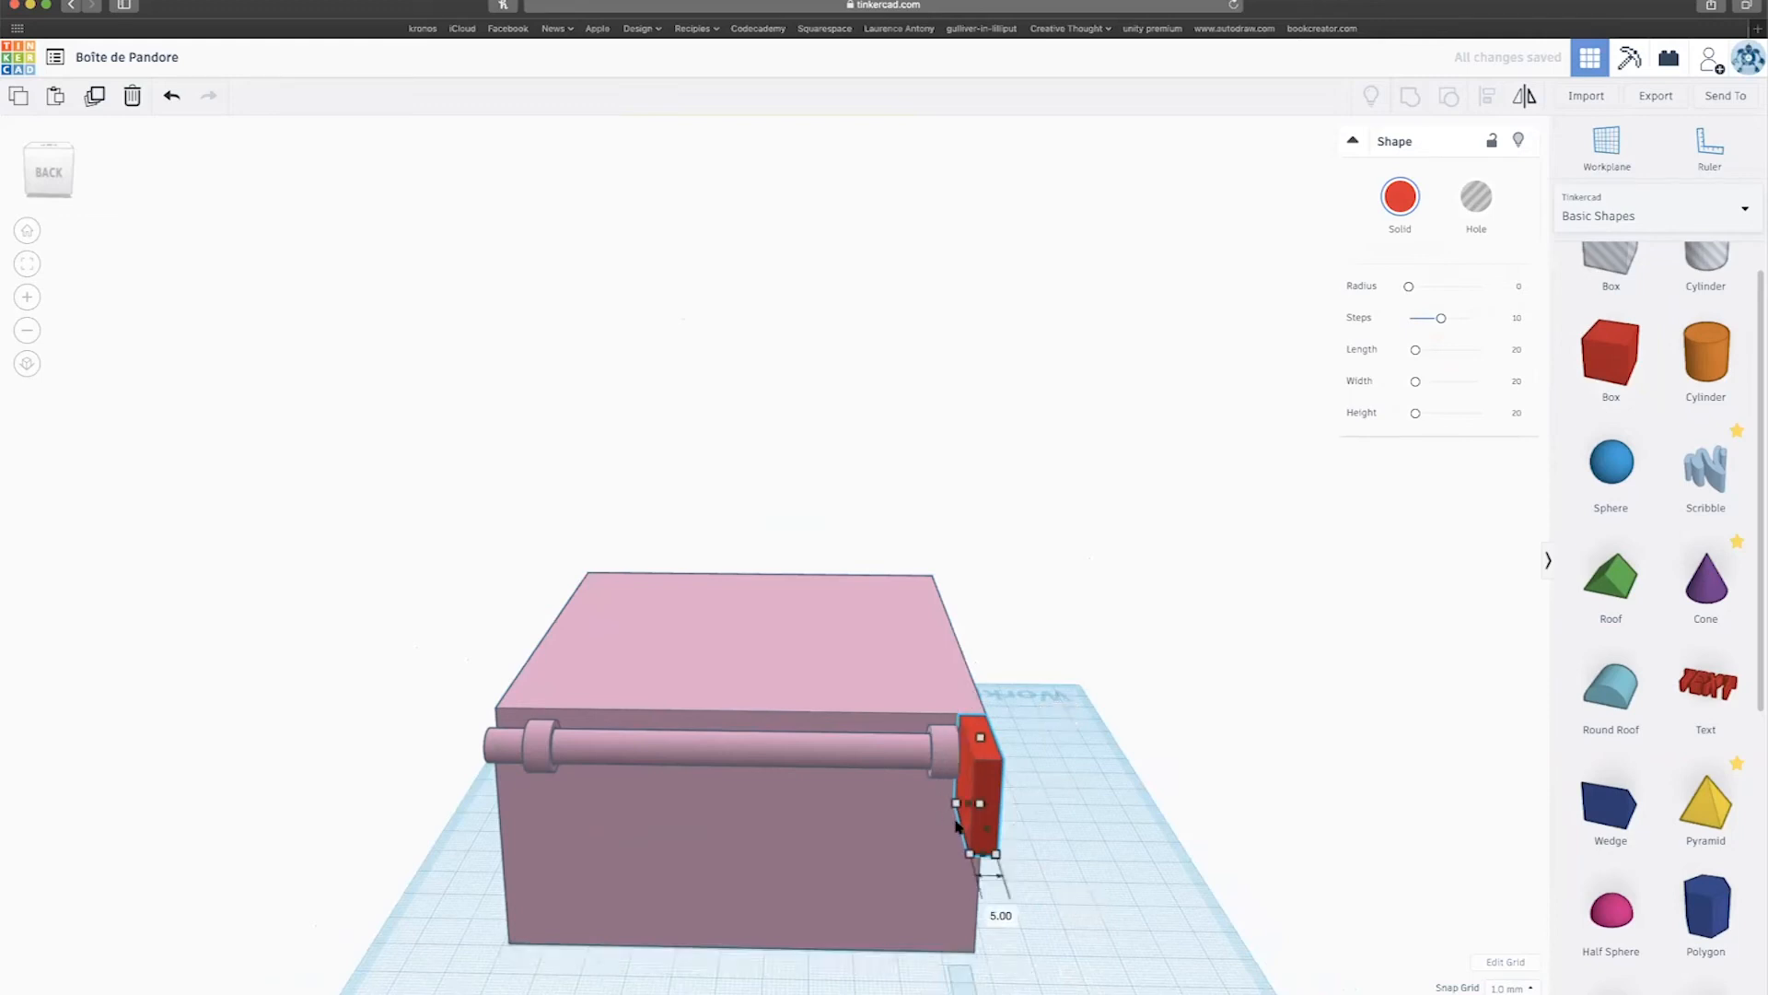
scroll(925, 788, "up", 5)
right_click_drag(893, 781, 571, 787)
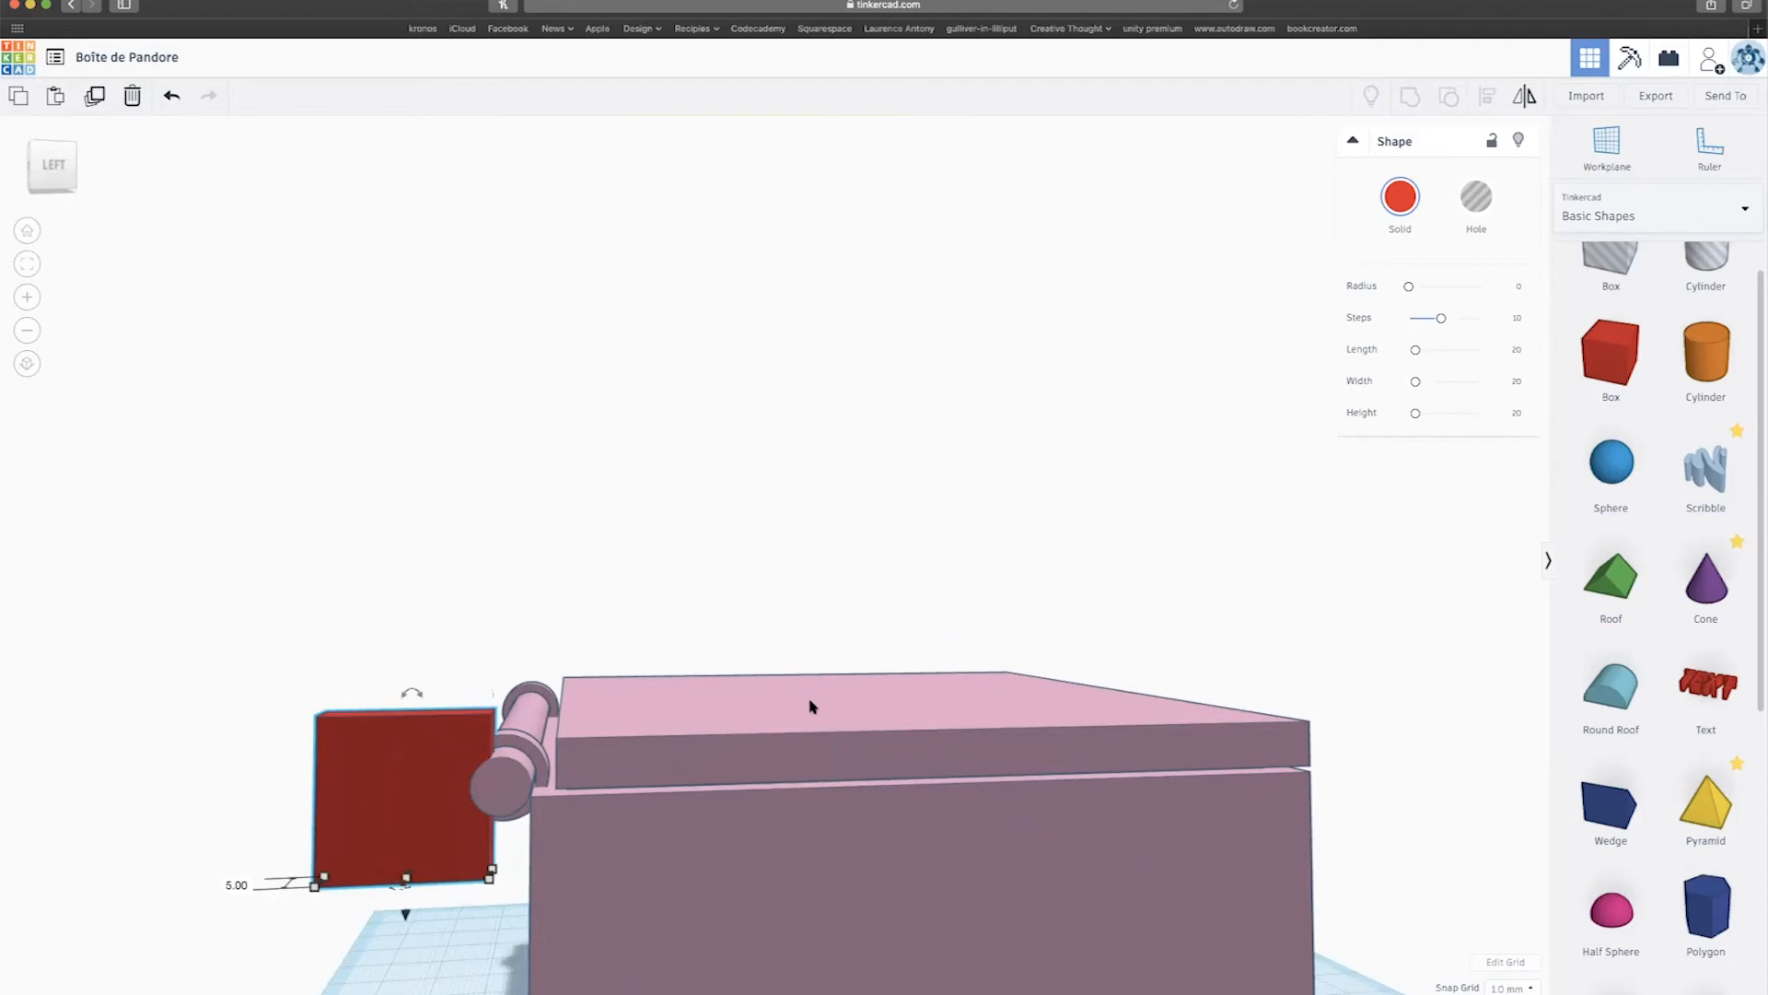
Ungroup the pink lid to pick its red strip, then undo to restore the pink lid.
left_click(814, 761)
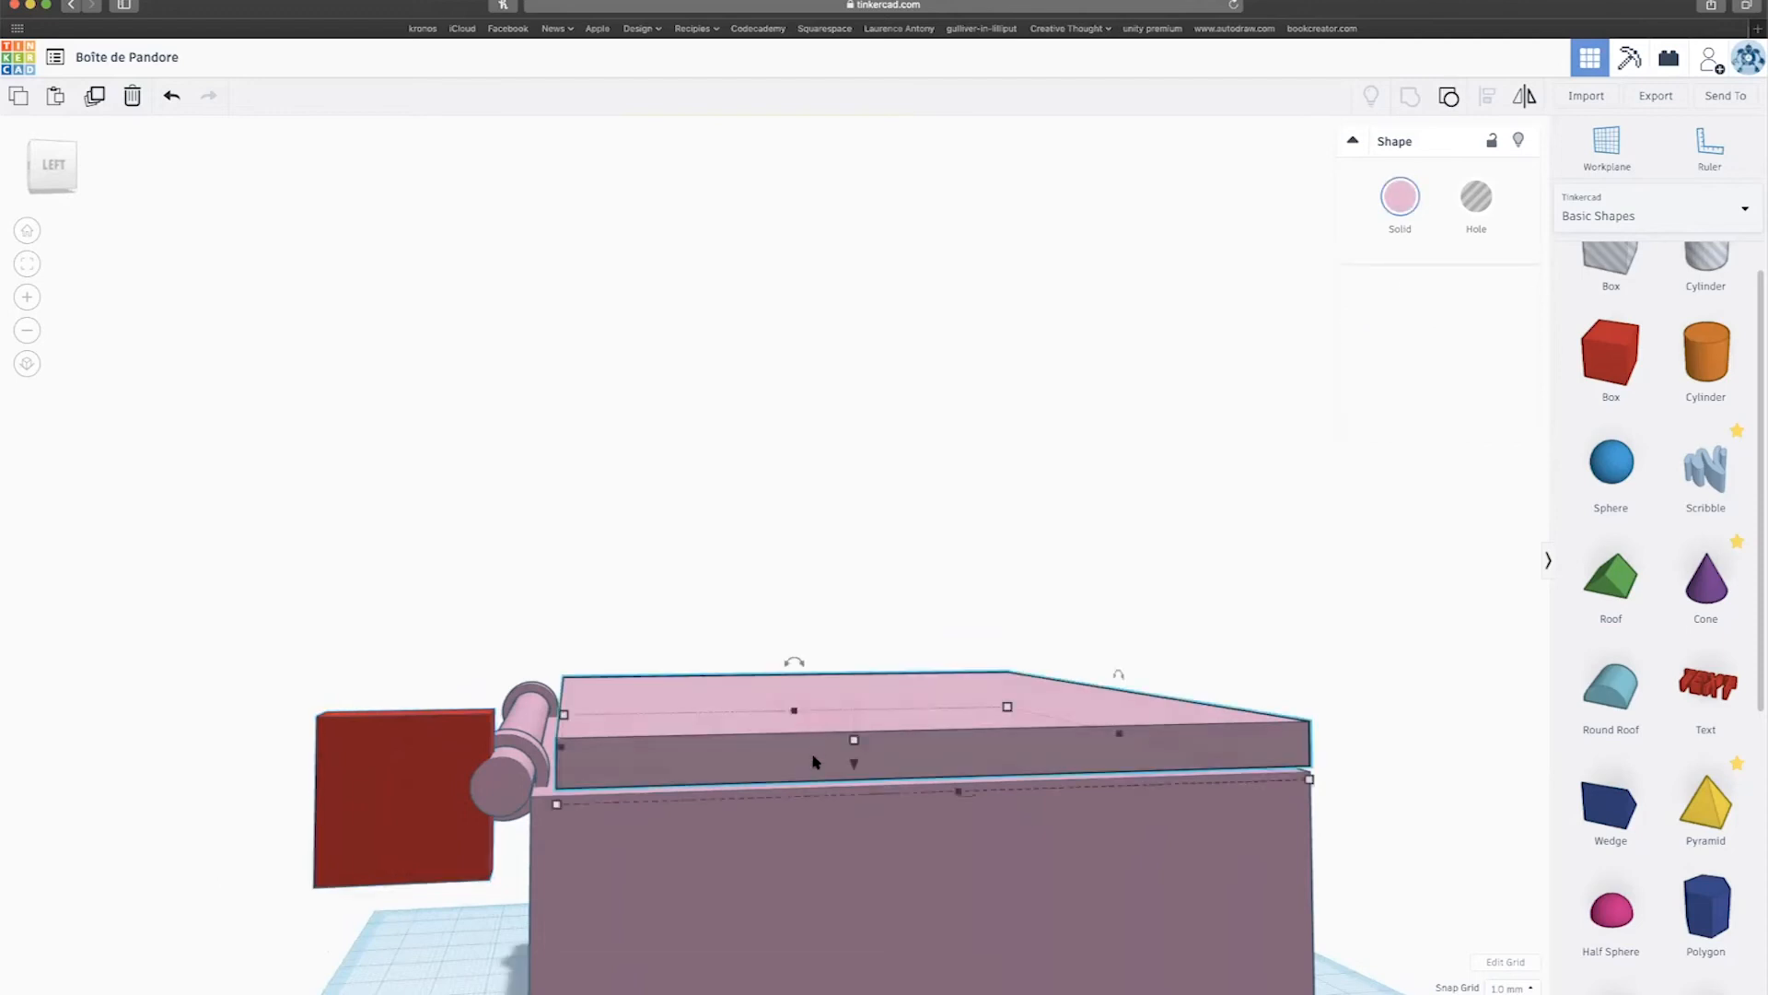
left_click(1456, 97)
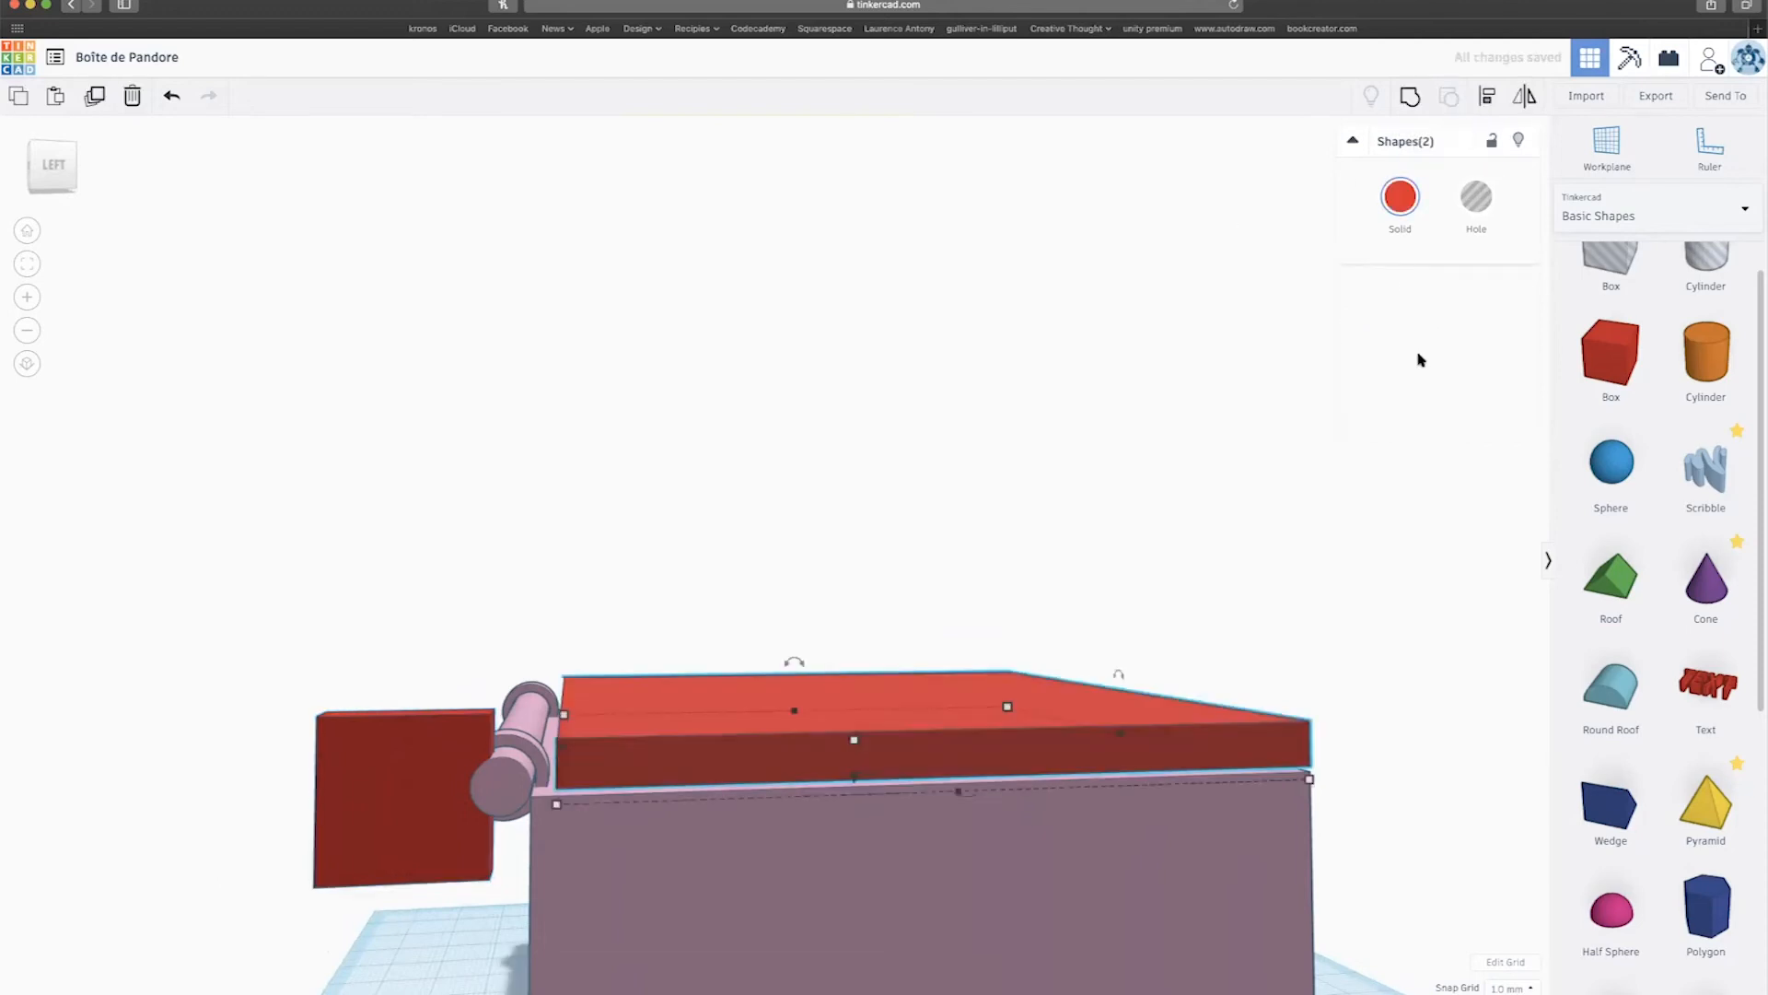
right_click_drag(1267, 583, 1294, 694)
left_click(1322, 721)
right_click_drag(1390, 727, 1317, 732)
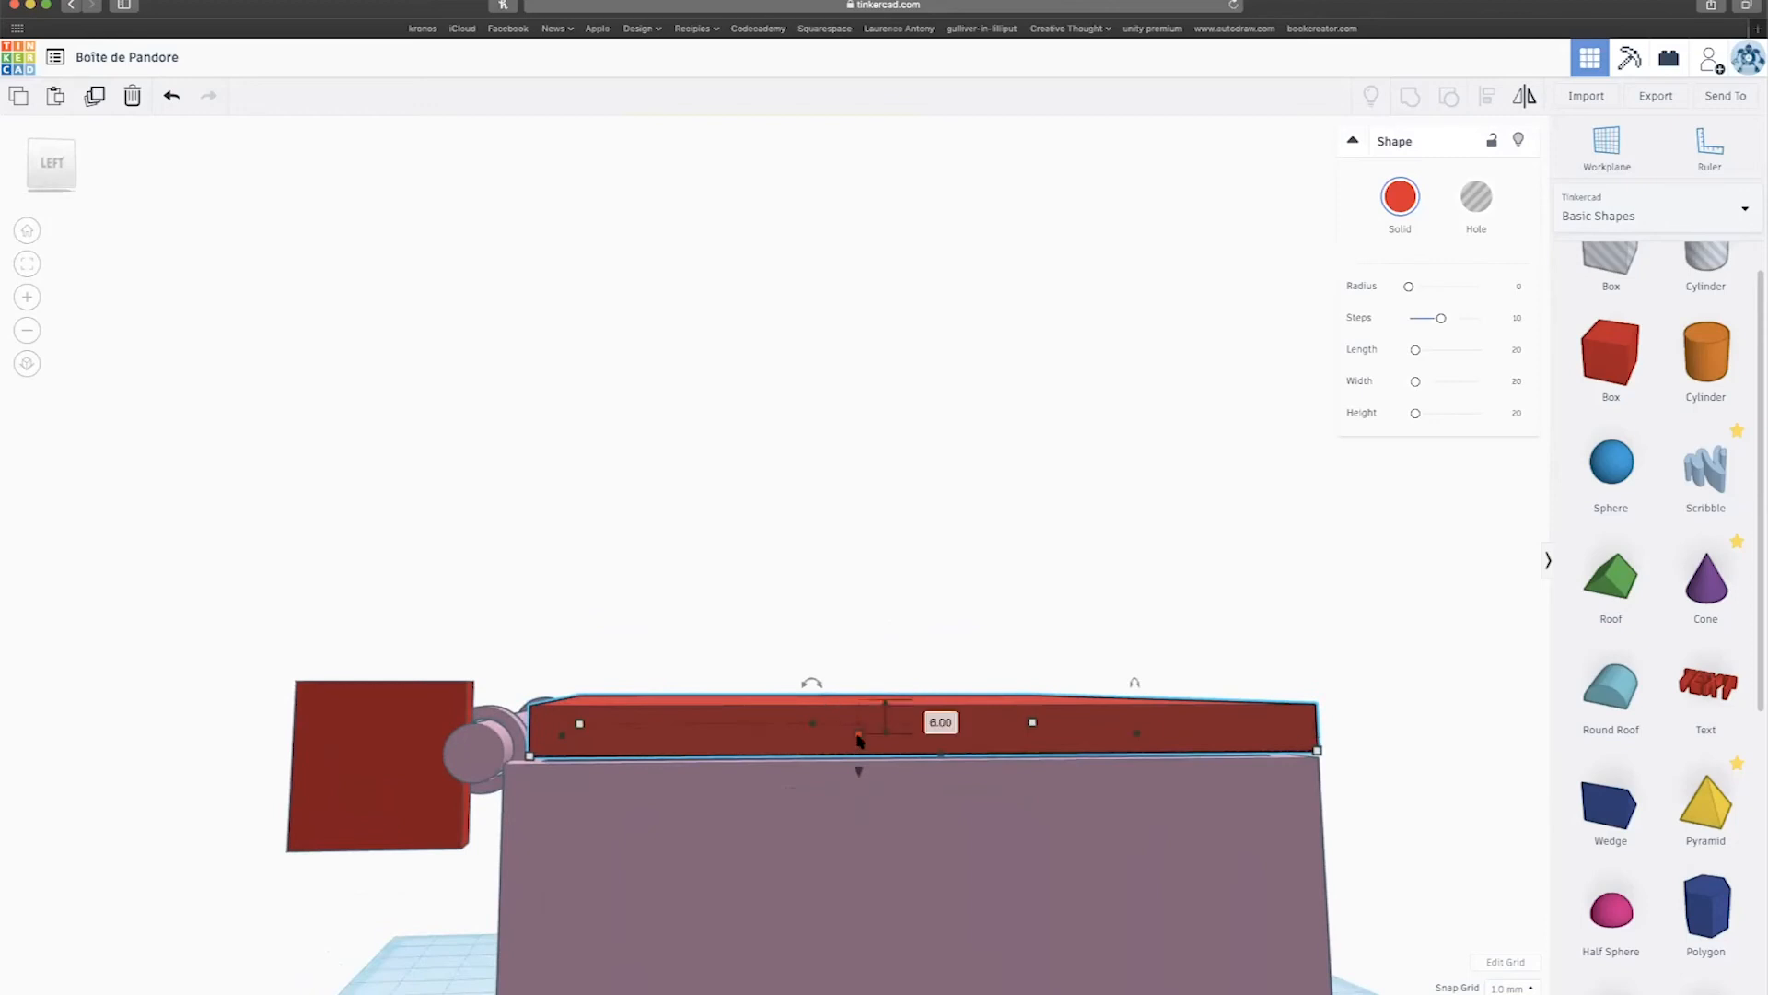
key("super+z")
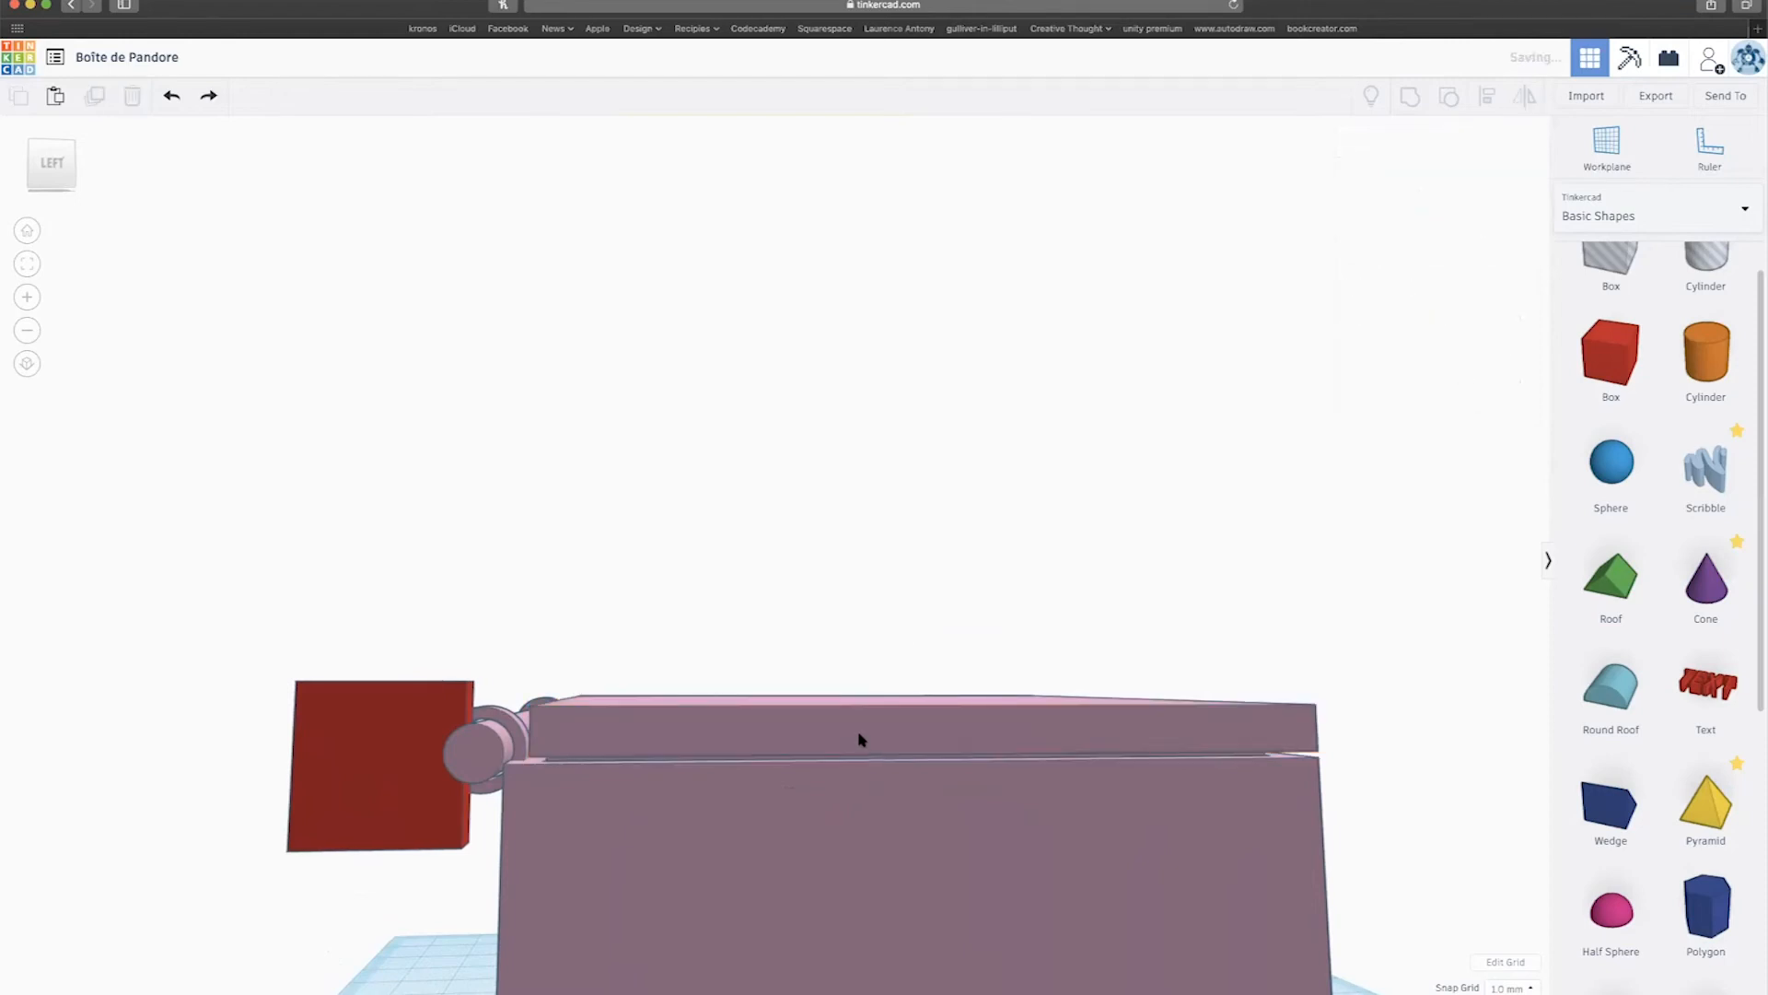
Set the red box height to 6 and raise it off the workplane to 11.
left_click(401, 835)
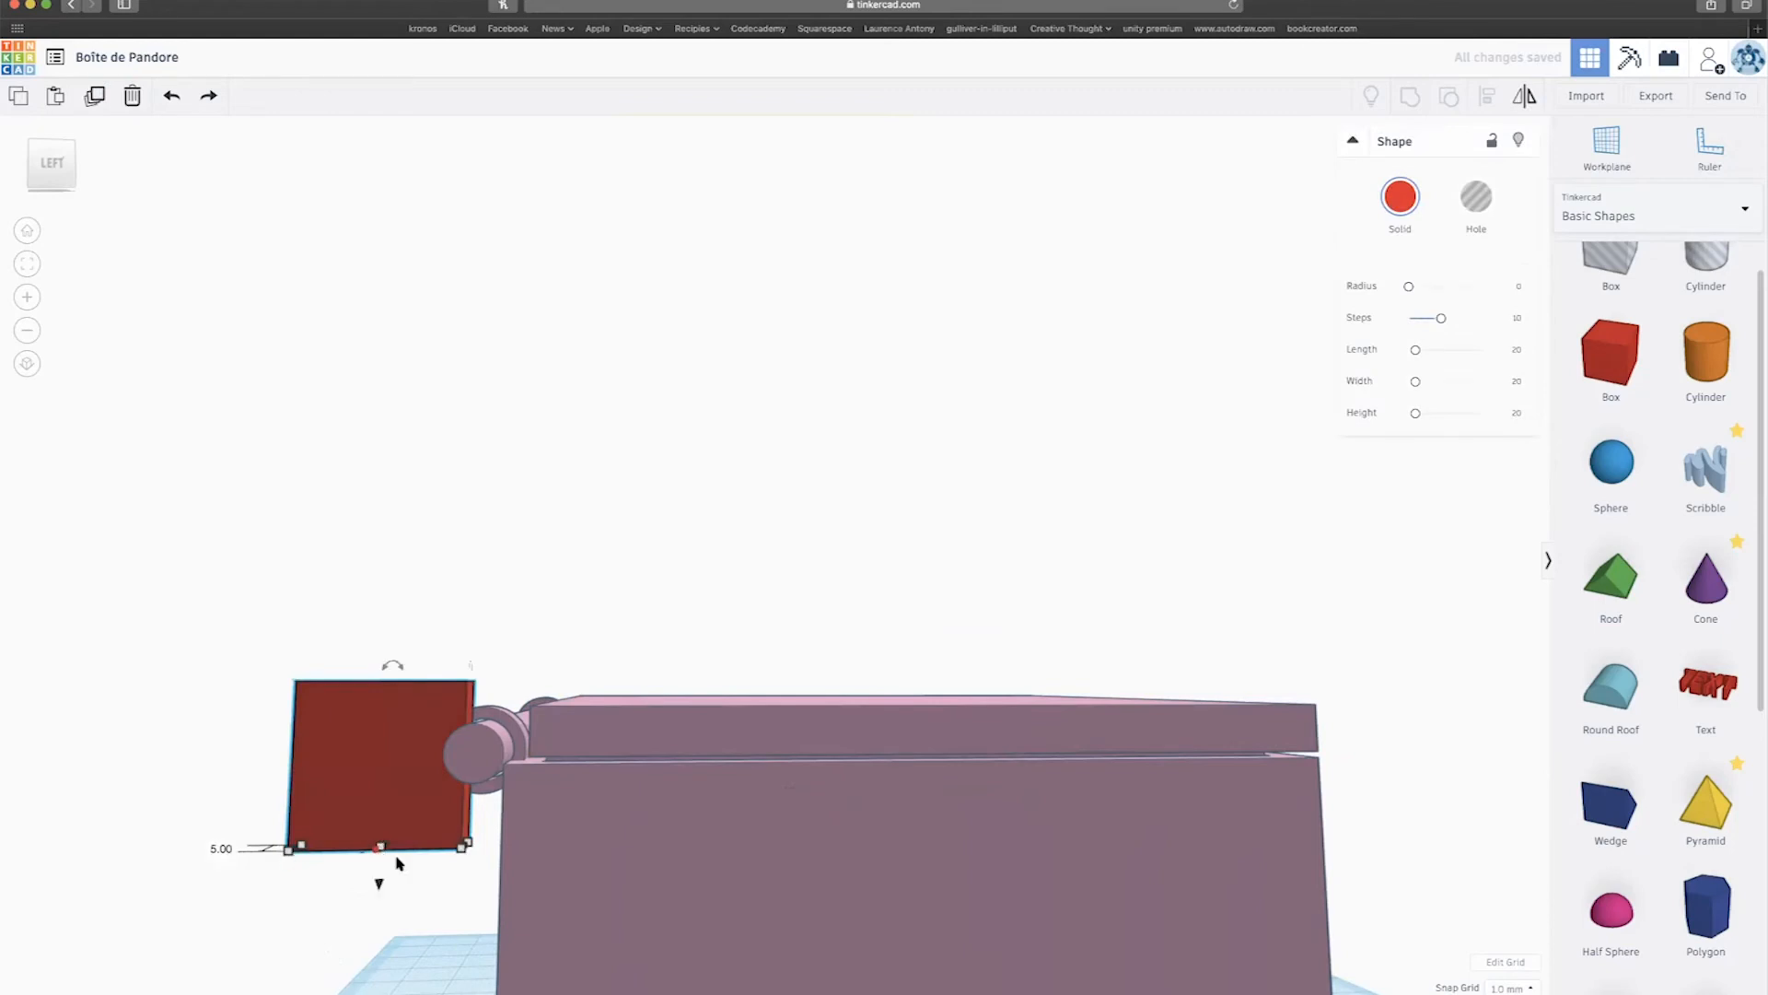
mouse_move(383, 846)
right_mouse_down()
mouse_move(395, 884)
mouse_move(398, 854)
right_mouse_up()
left_click(478, 808)
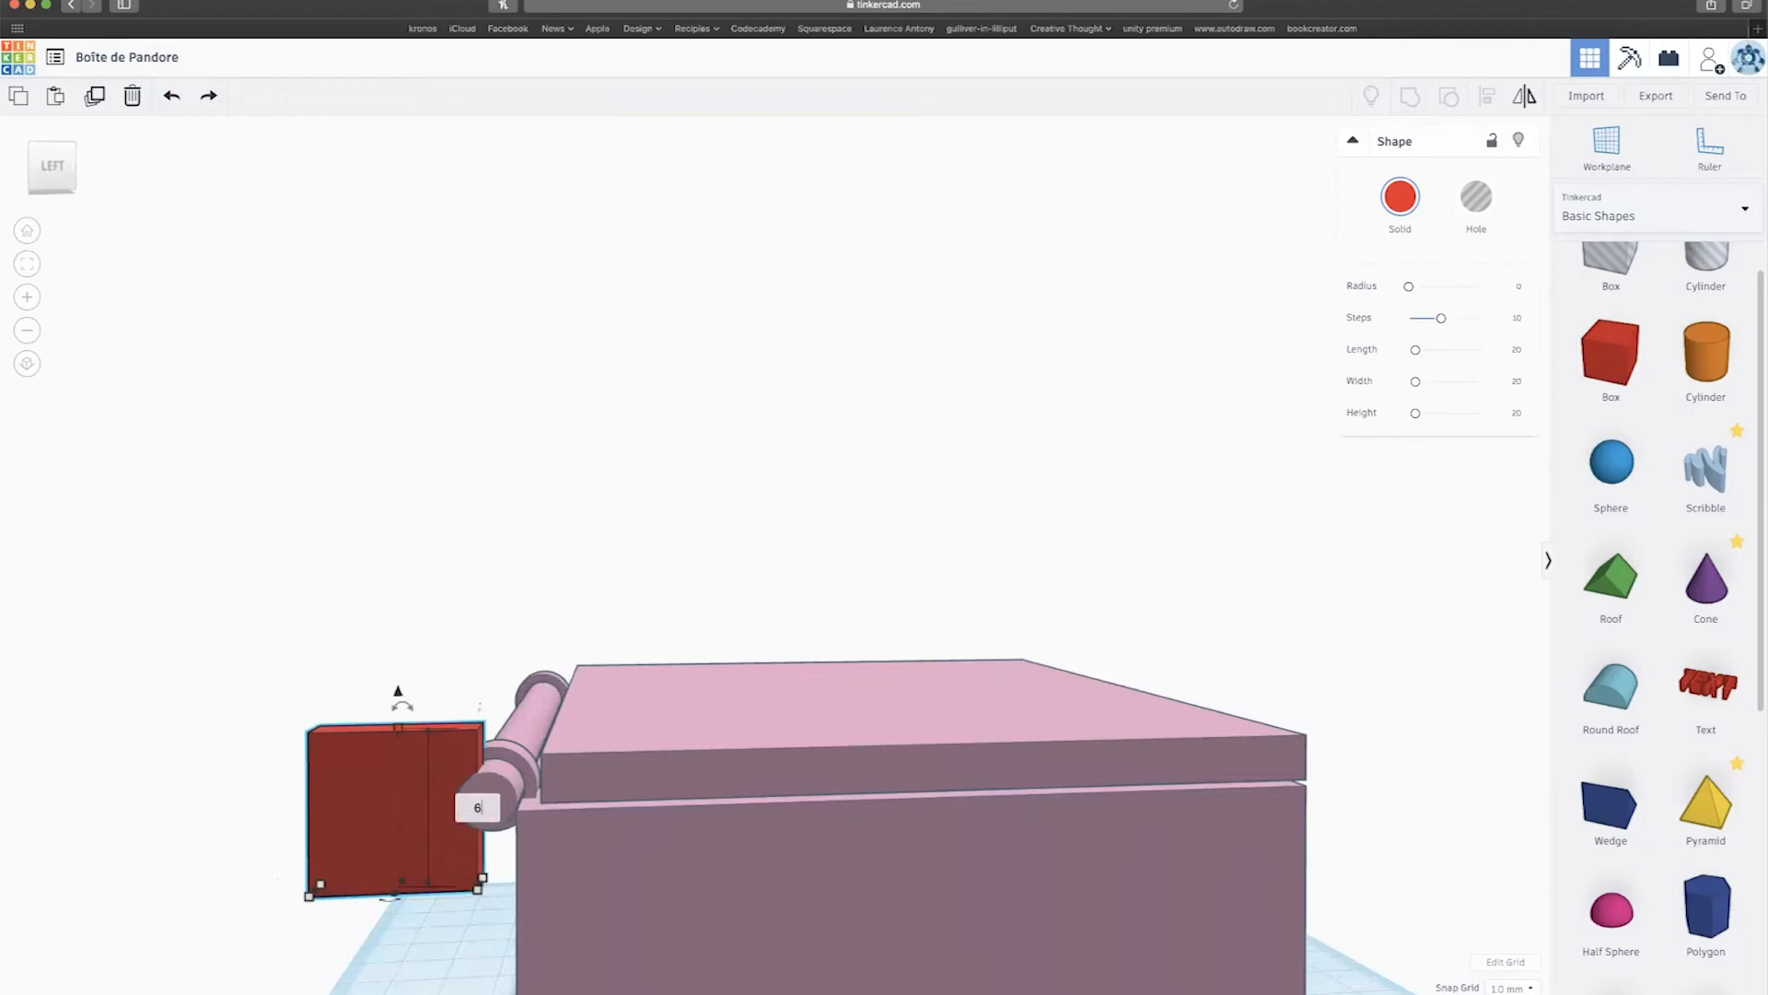
type("6")
key("Return")
left_click_drag(395, 805, 394, 730)
right_click_drag(395, 730, 976, 941)
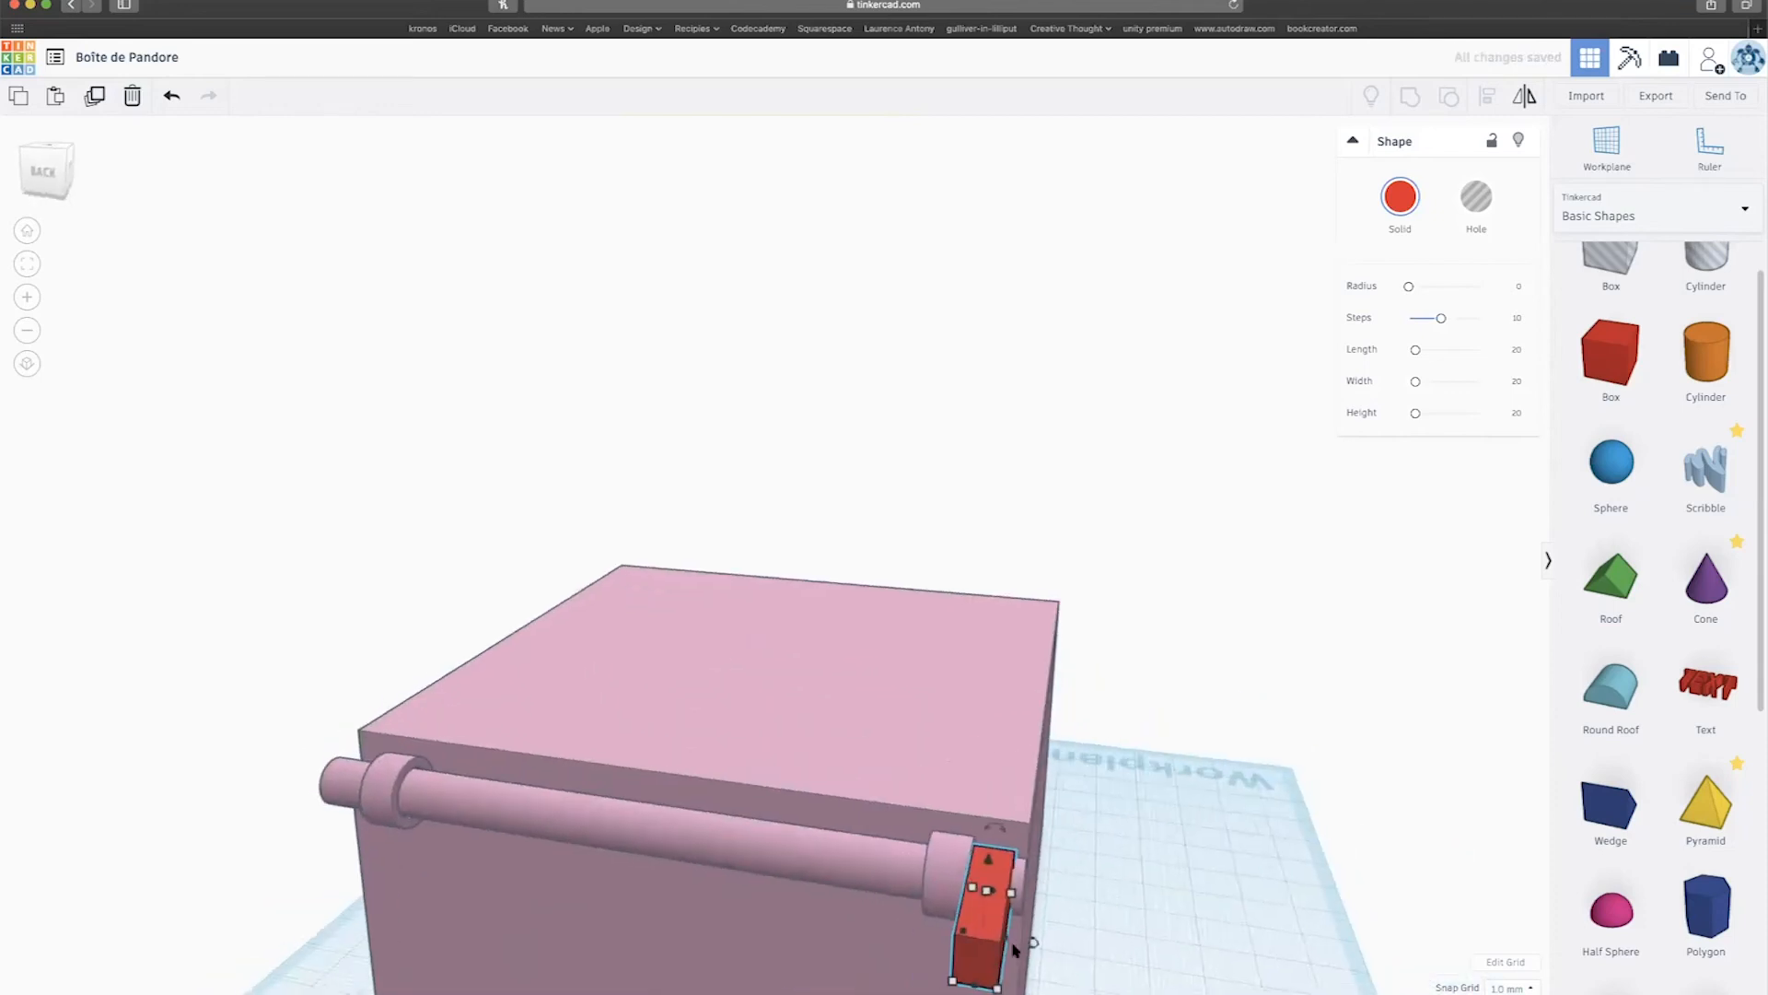
Resize the red box to 7 wide and nudge it slightly sideways.
left_click_drag(984, 982, 1008, 893)
right_click_drag(838, 859, 1139, 868)
left_click_drag(1046, 853, 1052, 849)
key("Right")
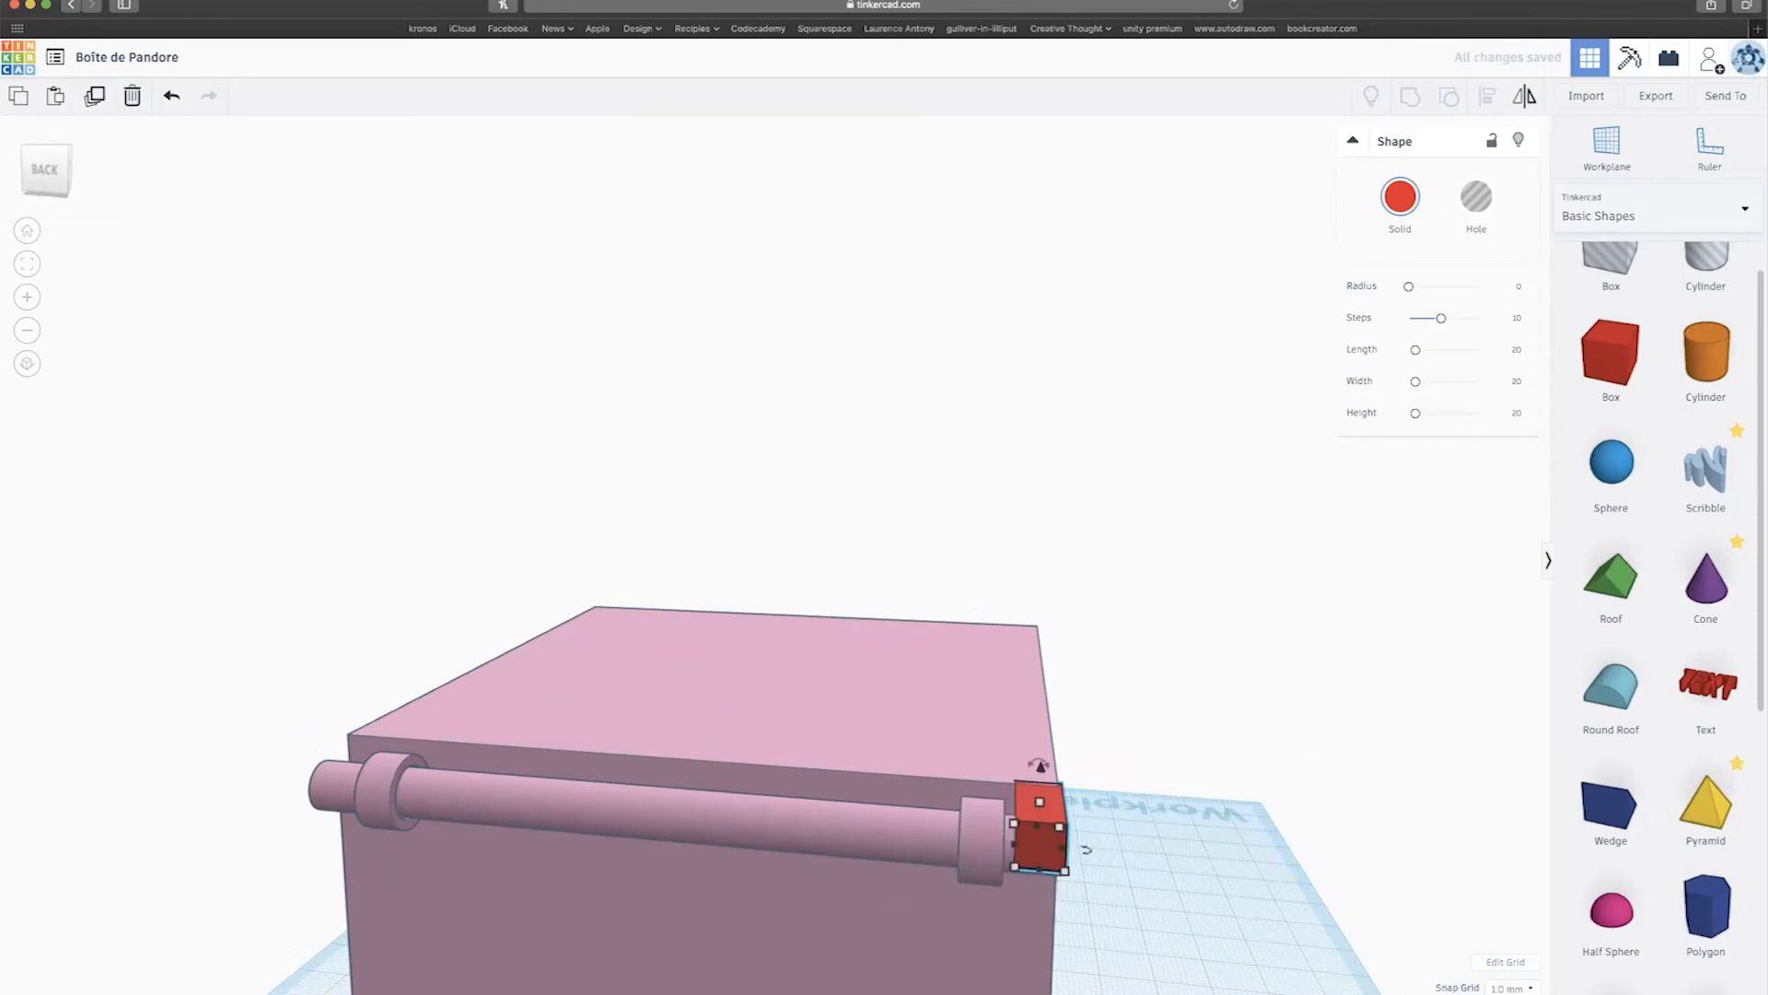
left_click(1492, 987)
right_click_drag(1116, 869, 883, 798)
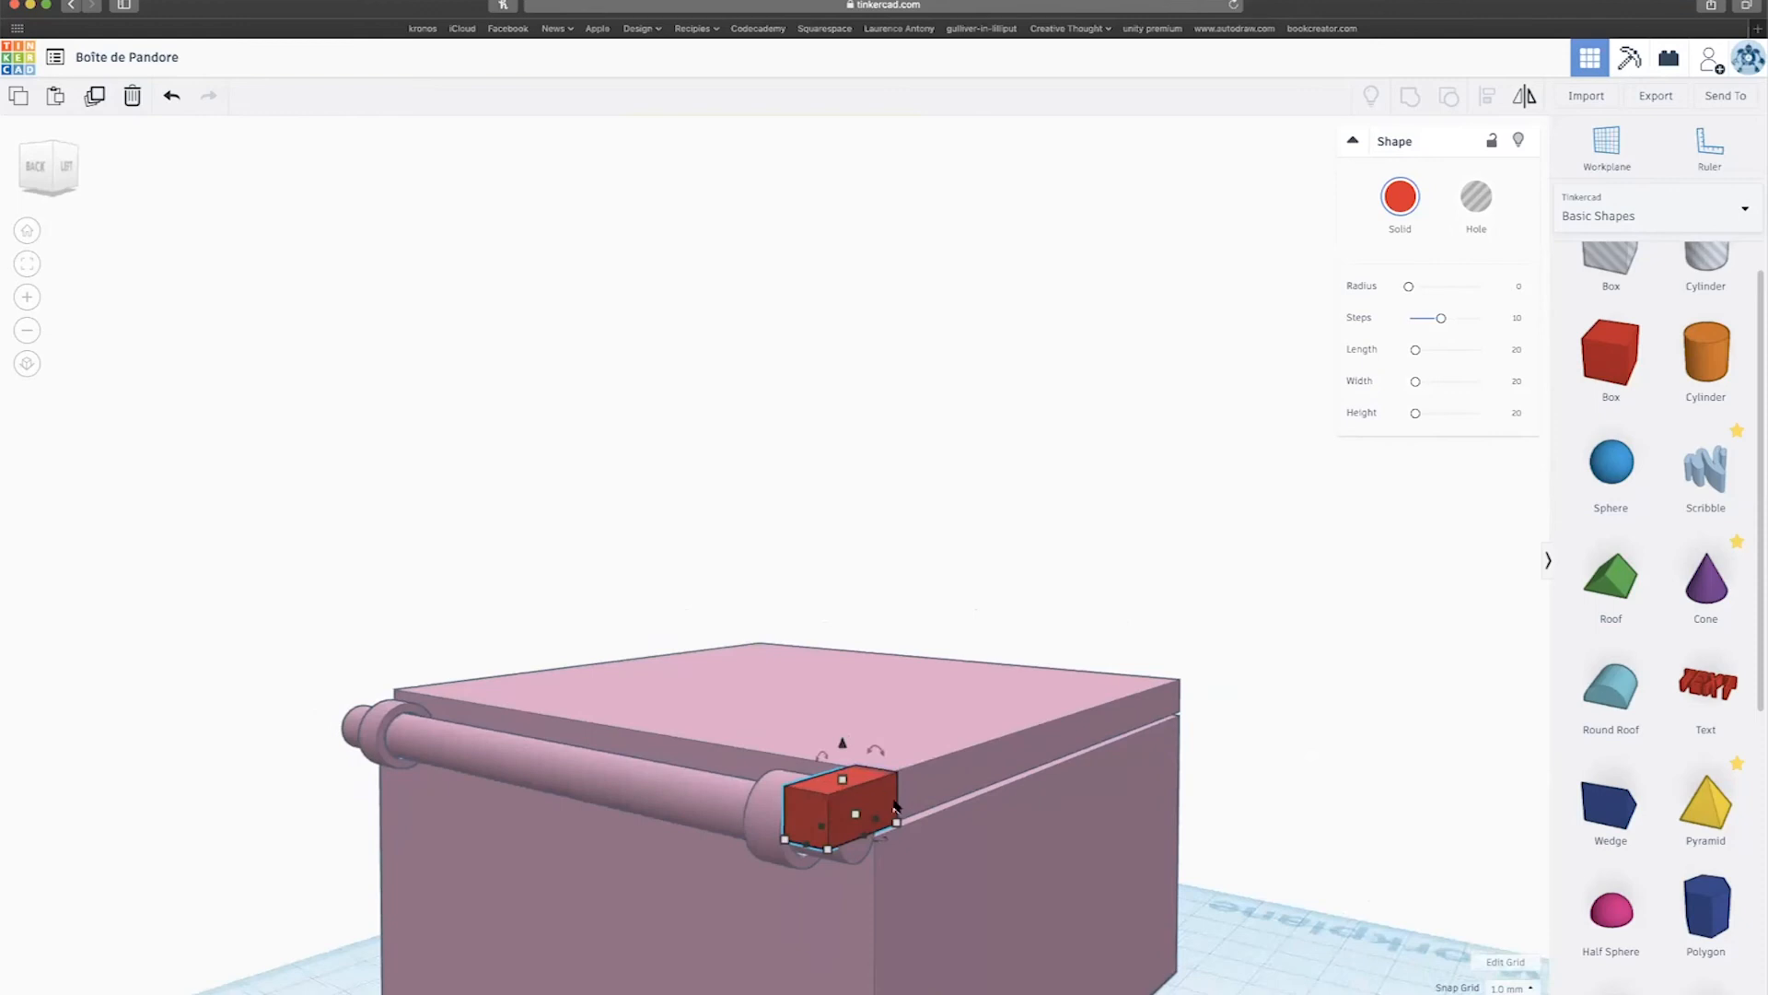
Add the lid to the selection with the red block and start Align (L).
left_click(943, 767, "shift")
right_click_drag(955, 785, 1406, 612)
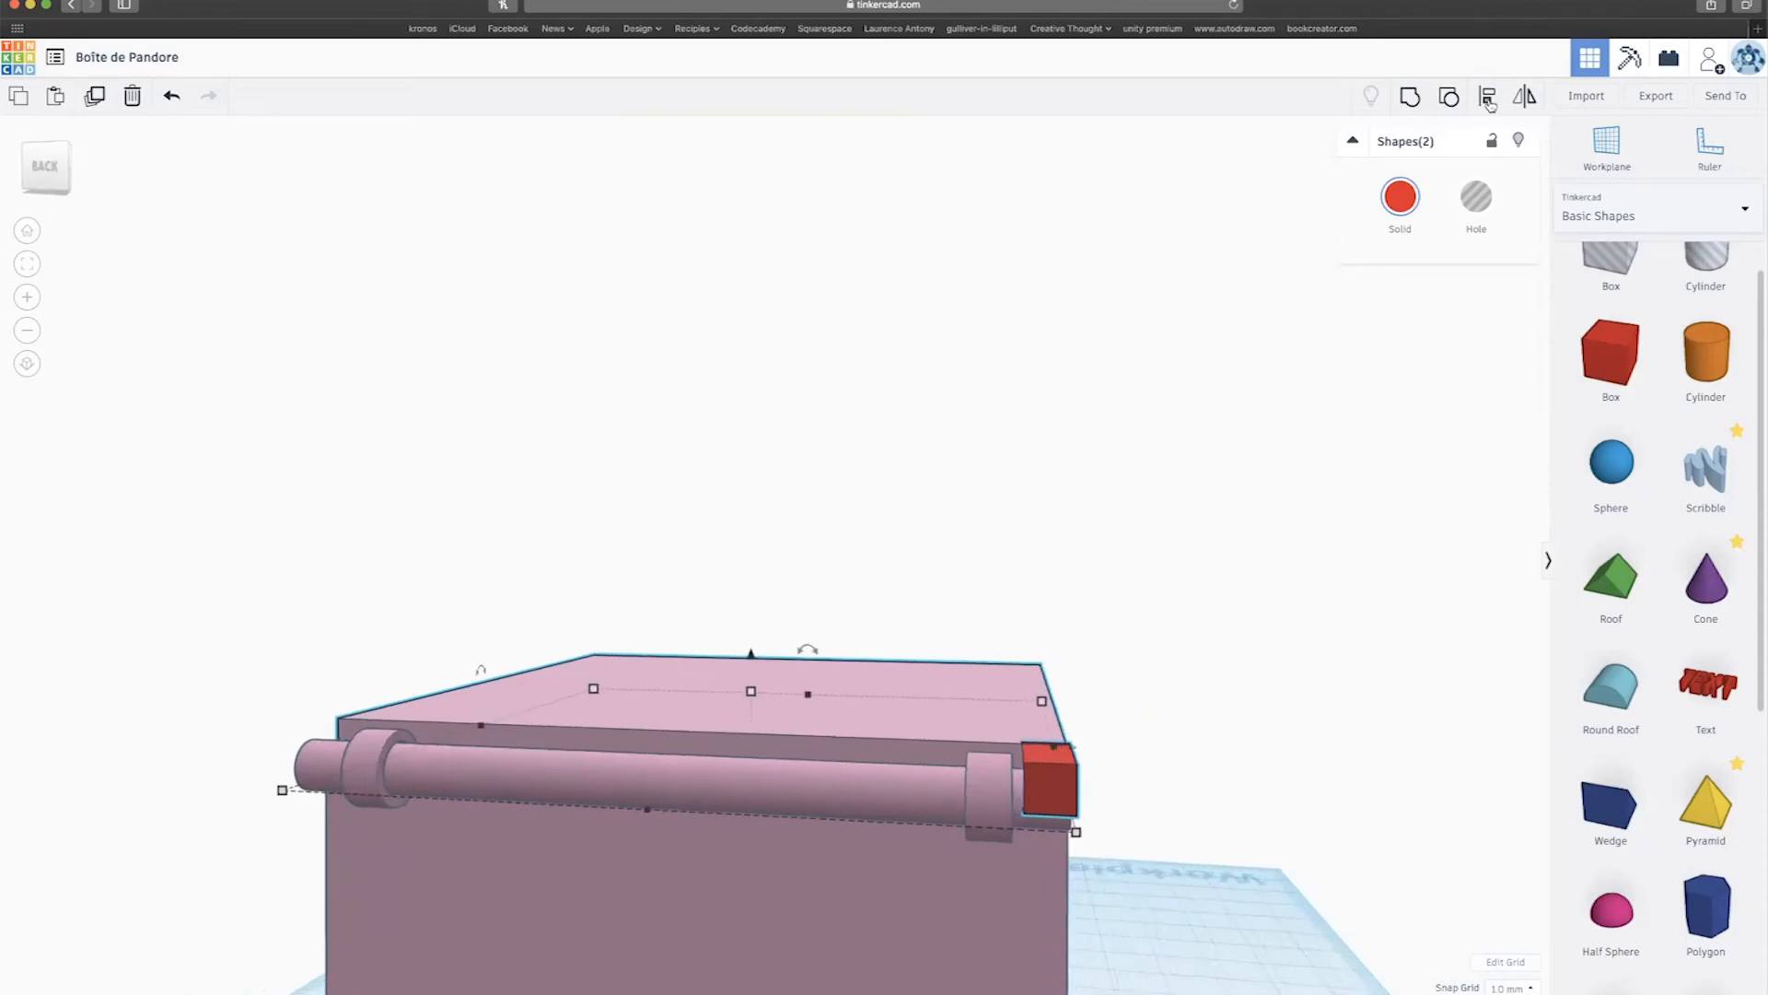
scroll(1203, 744, "down", 5)
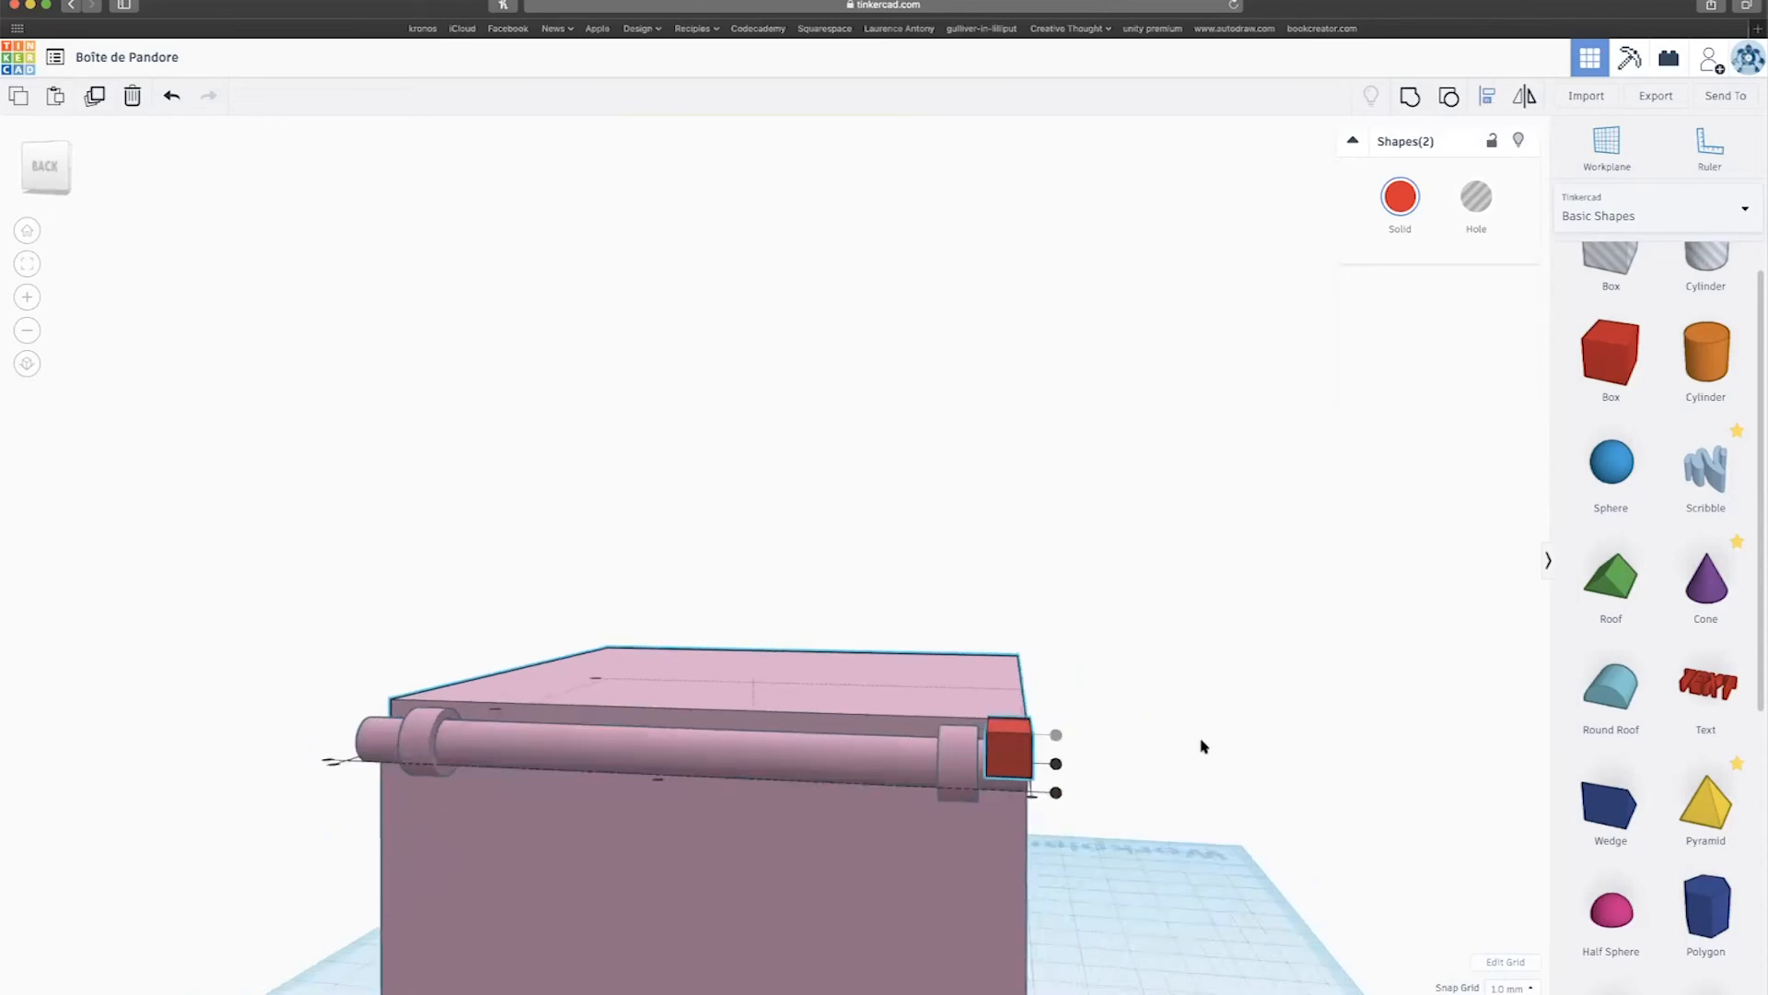
right_click_drag(1201, 797, 1191, 810)
key("l")
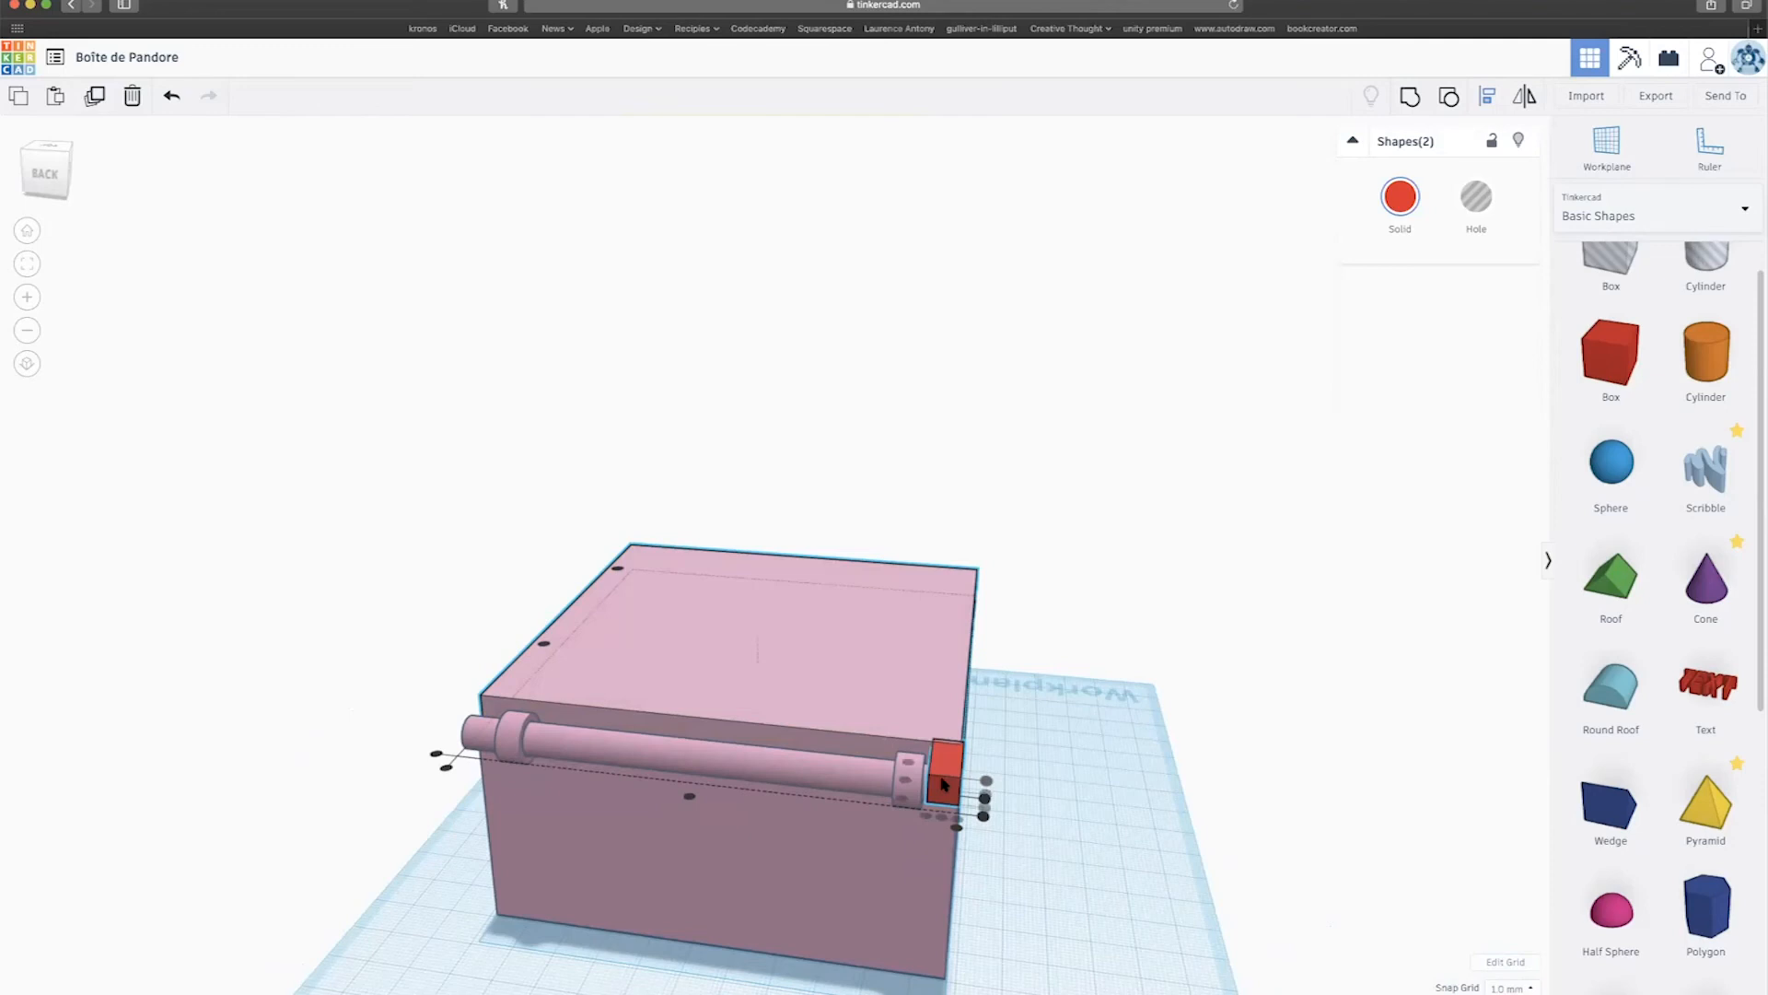
scroll(822, 714, "down", 2)
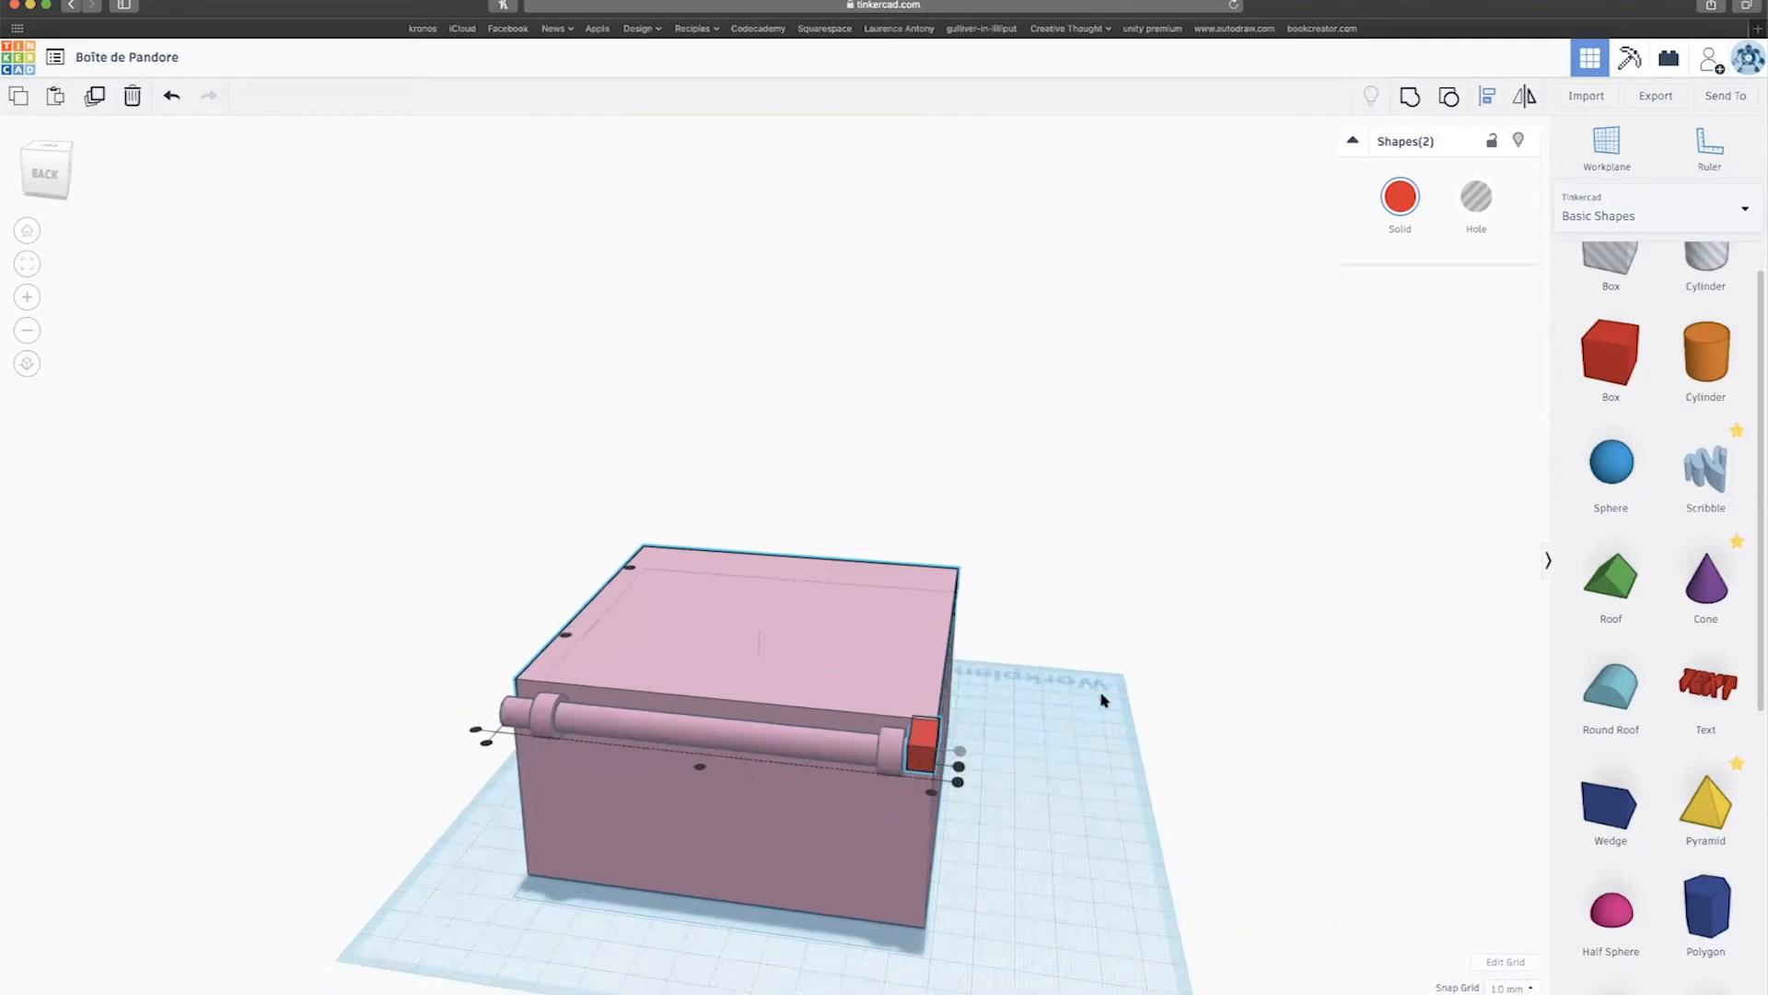
Clear the selection, start a multi-shape selection, and undo the last box change.
left_click(1158, 787)
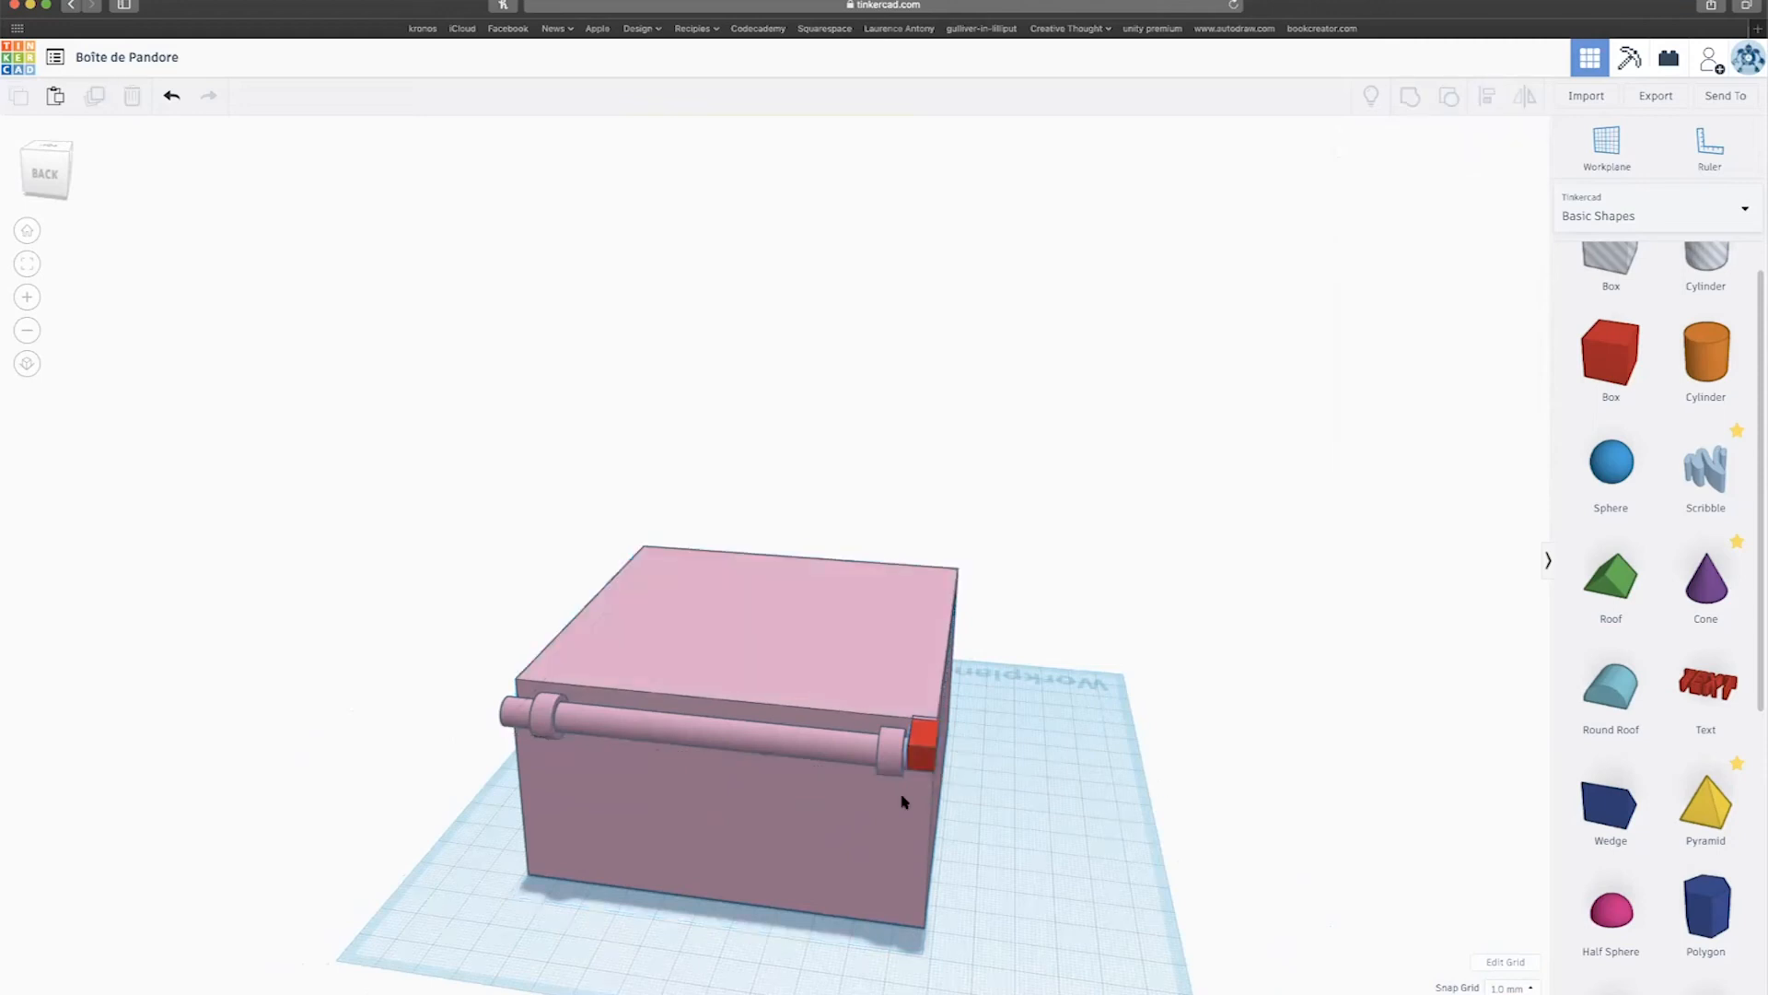
left_click_drag(610, 801, 665, 886)
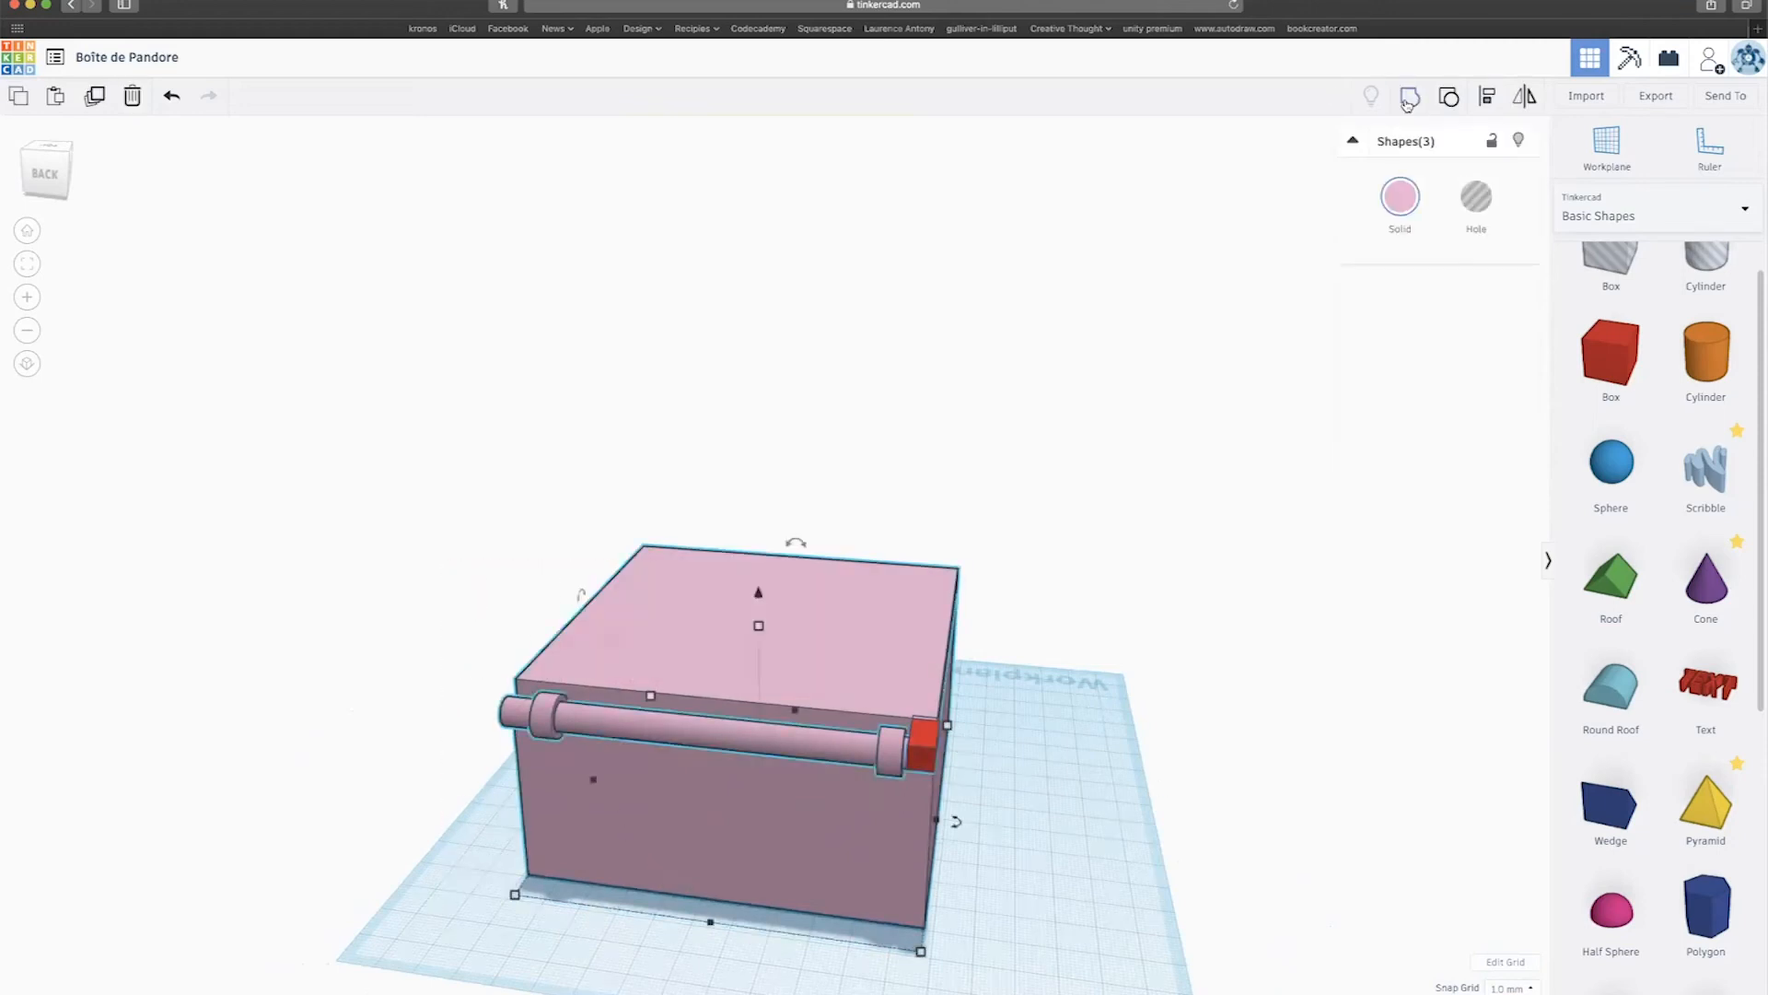
mouse_move(1105, 553)
right_mouse_down()
mouse_move(695, 551)
mouse_move(701, 515)
mouse_move(1120, 549)
mouse_move(1101, 584)
right_mouse_up()
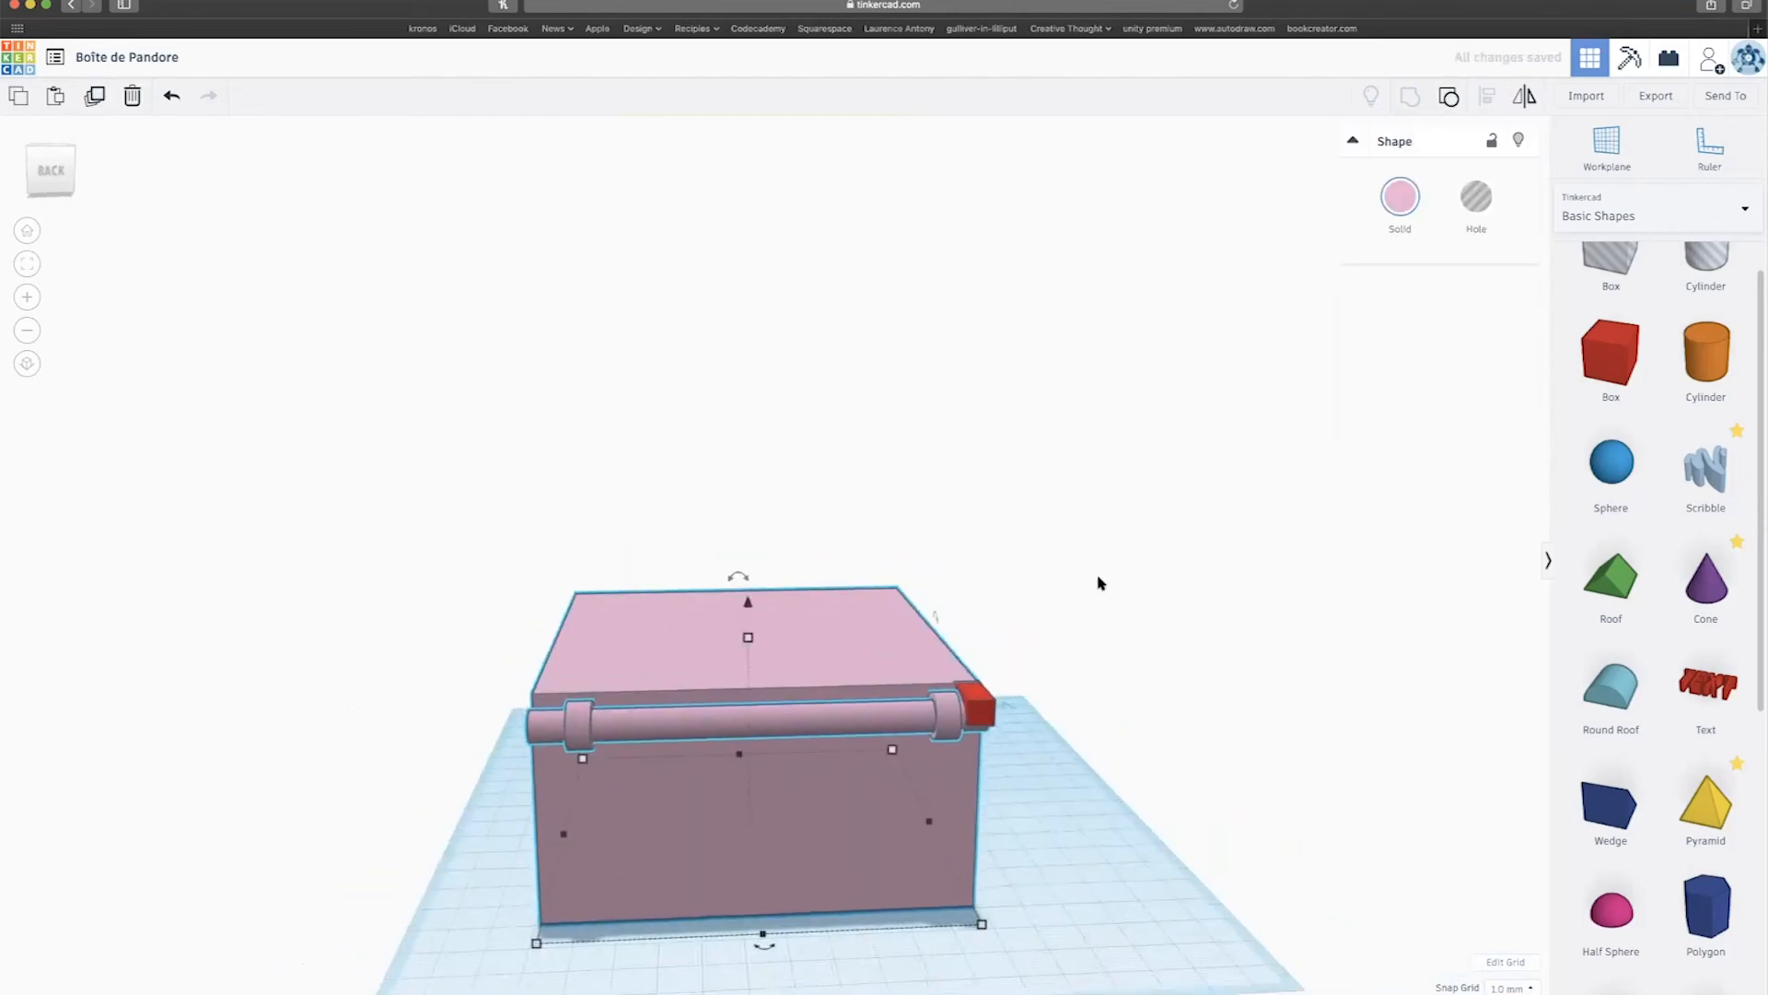
scroll(1099, 582, "up", 3)
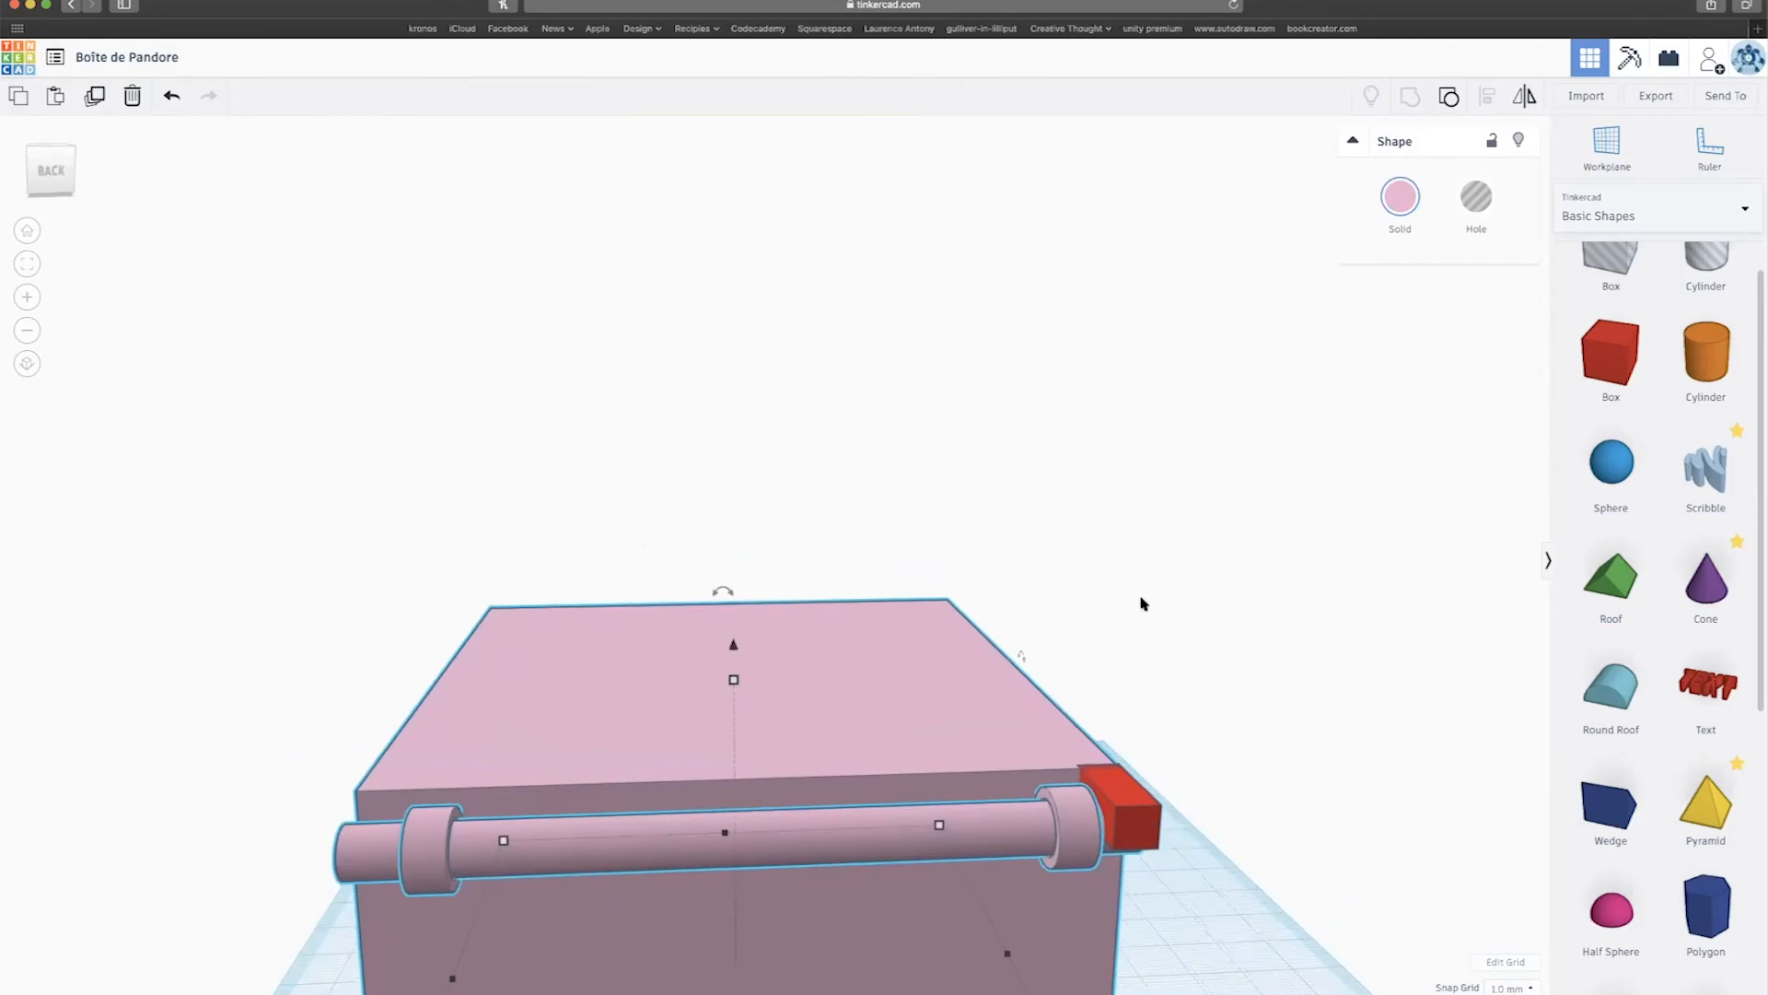
scroll(1140, 603, "down", 5)
mouse_move(1059, 638)
right_mouse_down()
mouse_move(899, 564)
mouse_move(848, 565)
mouse_move(1069, 655)
mouse_move(1038, 654)
right_mouse_up()
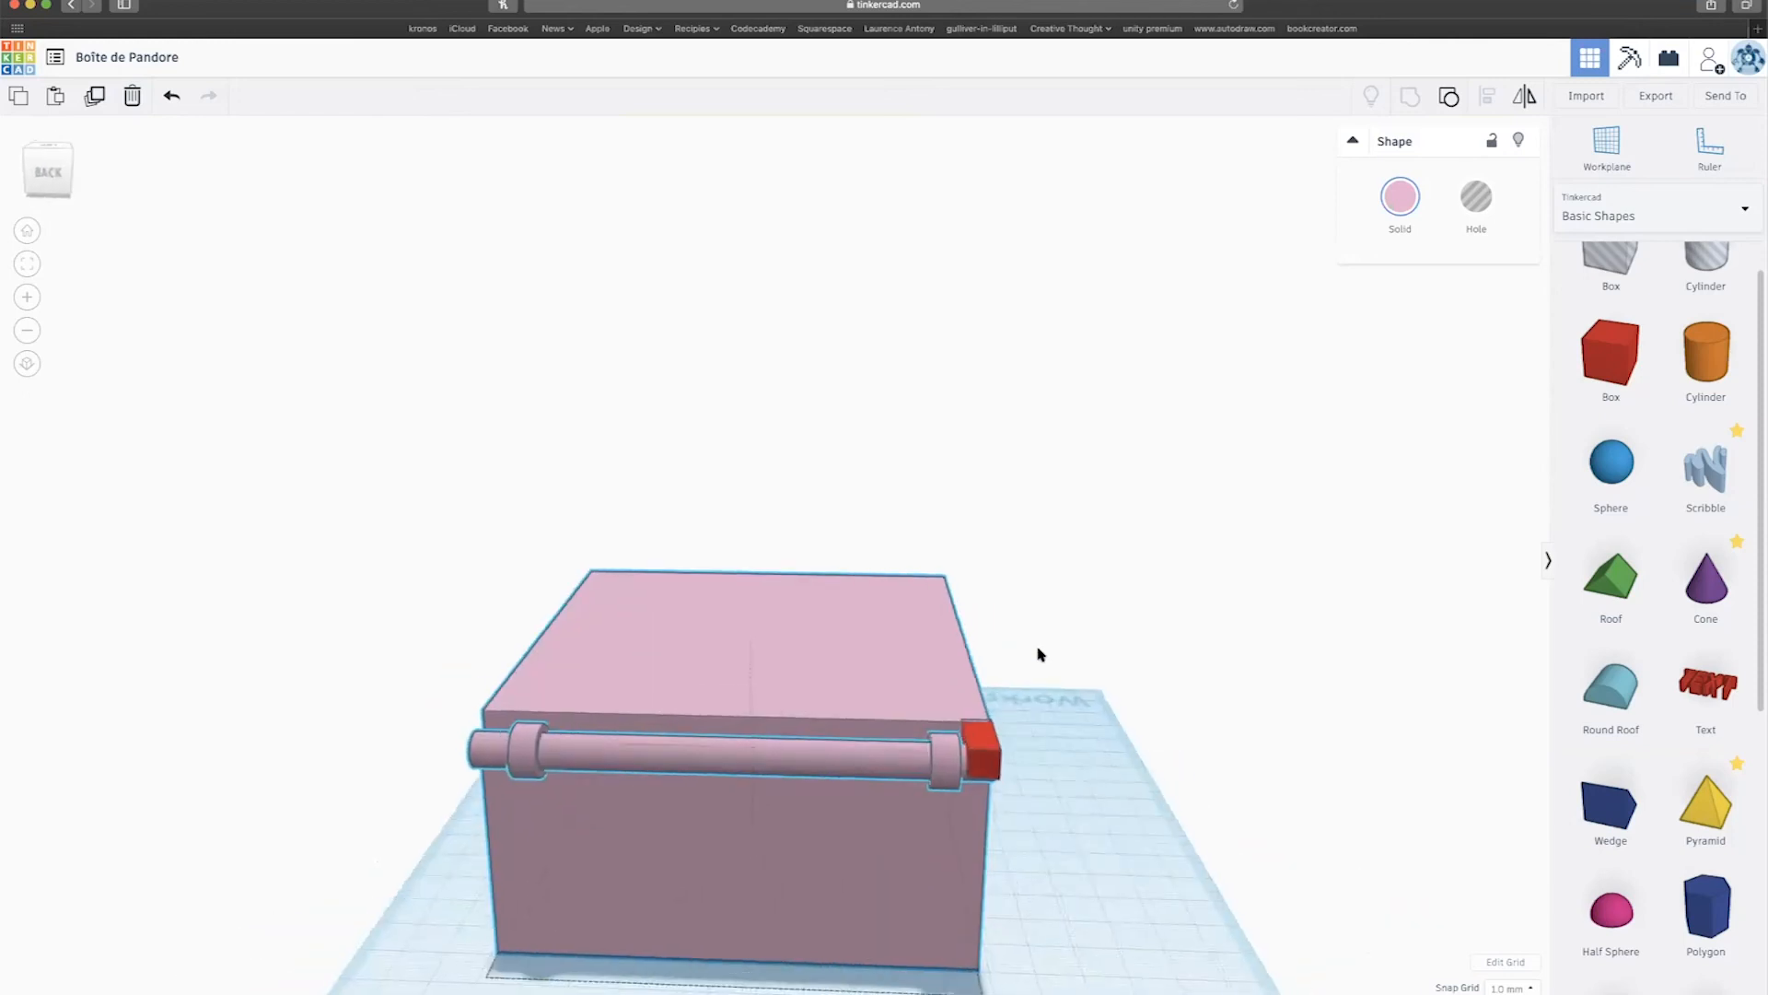
right_click_drag(940, 693, 944, 606)
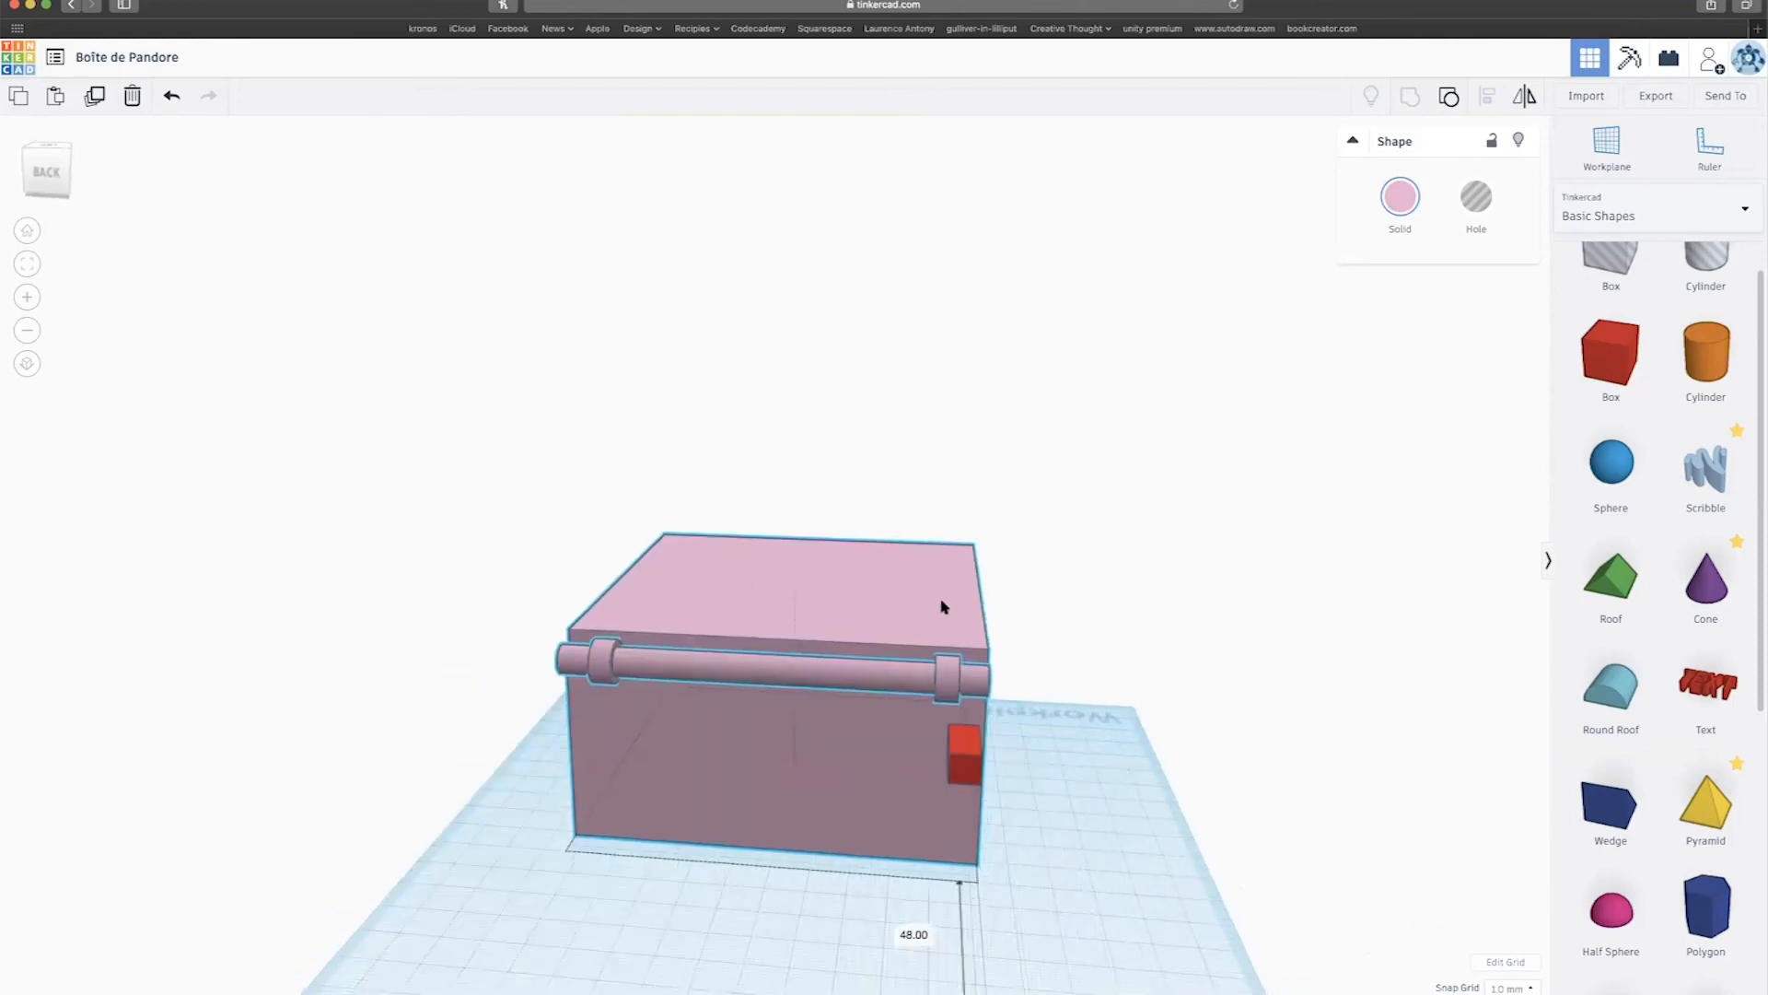
key("super+z")
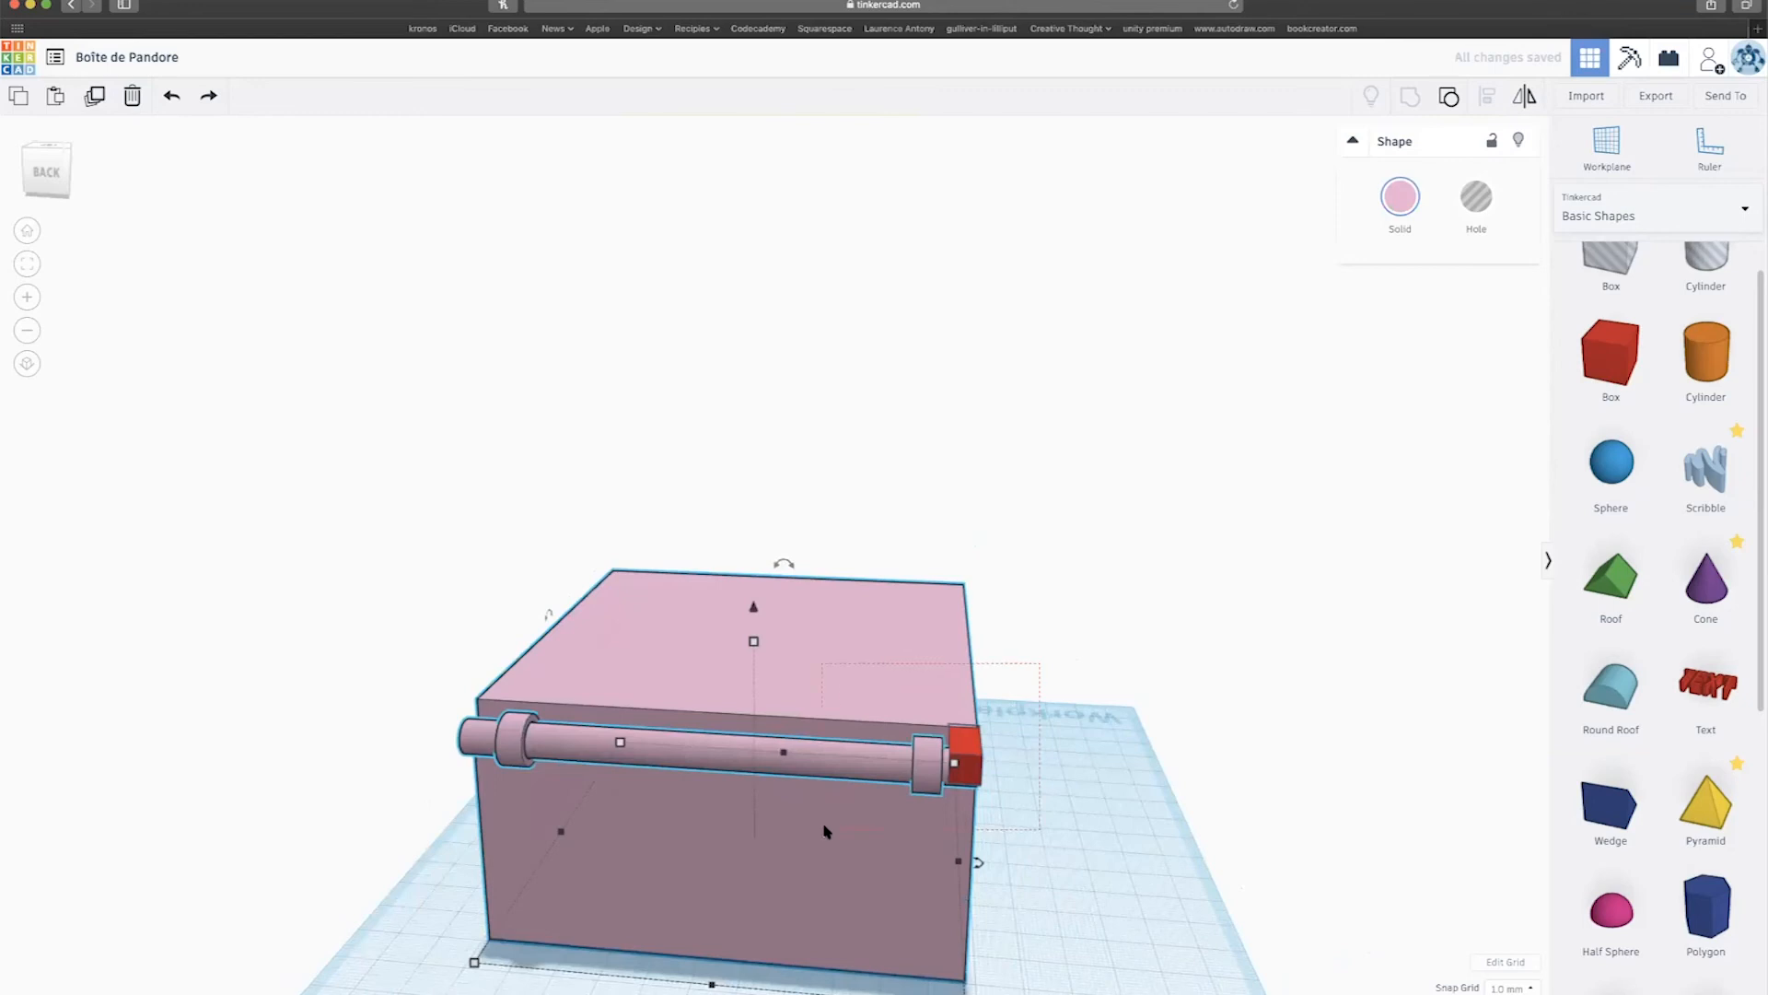
Align the red block to the box's front-right edge, undo a stray copy, then select the block.
left_click_drag(826, 832, 828, 830)
right_click_drag(1041, 636, 882, 859)
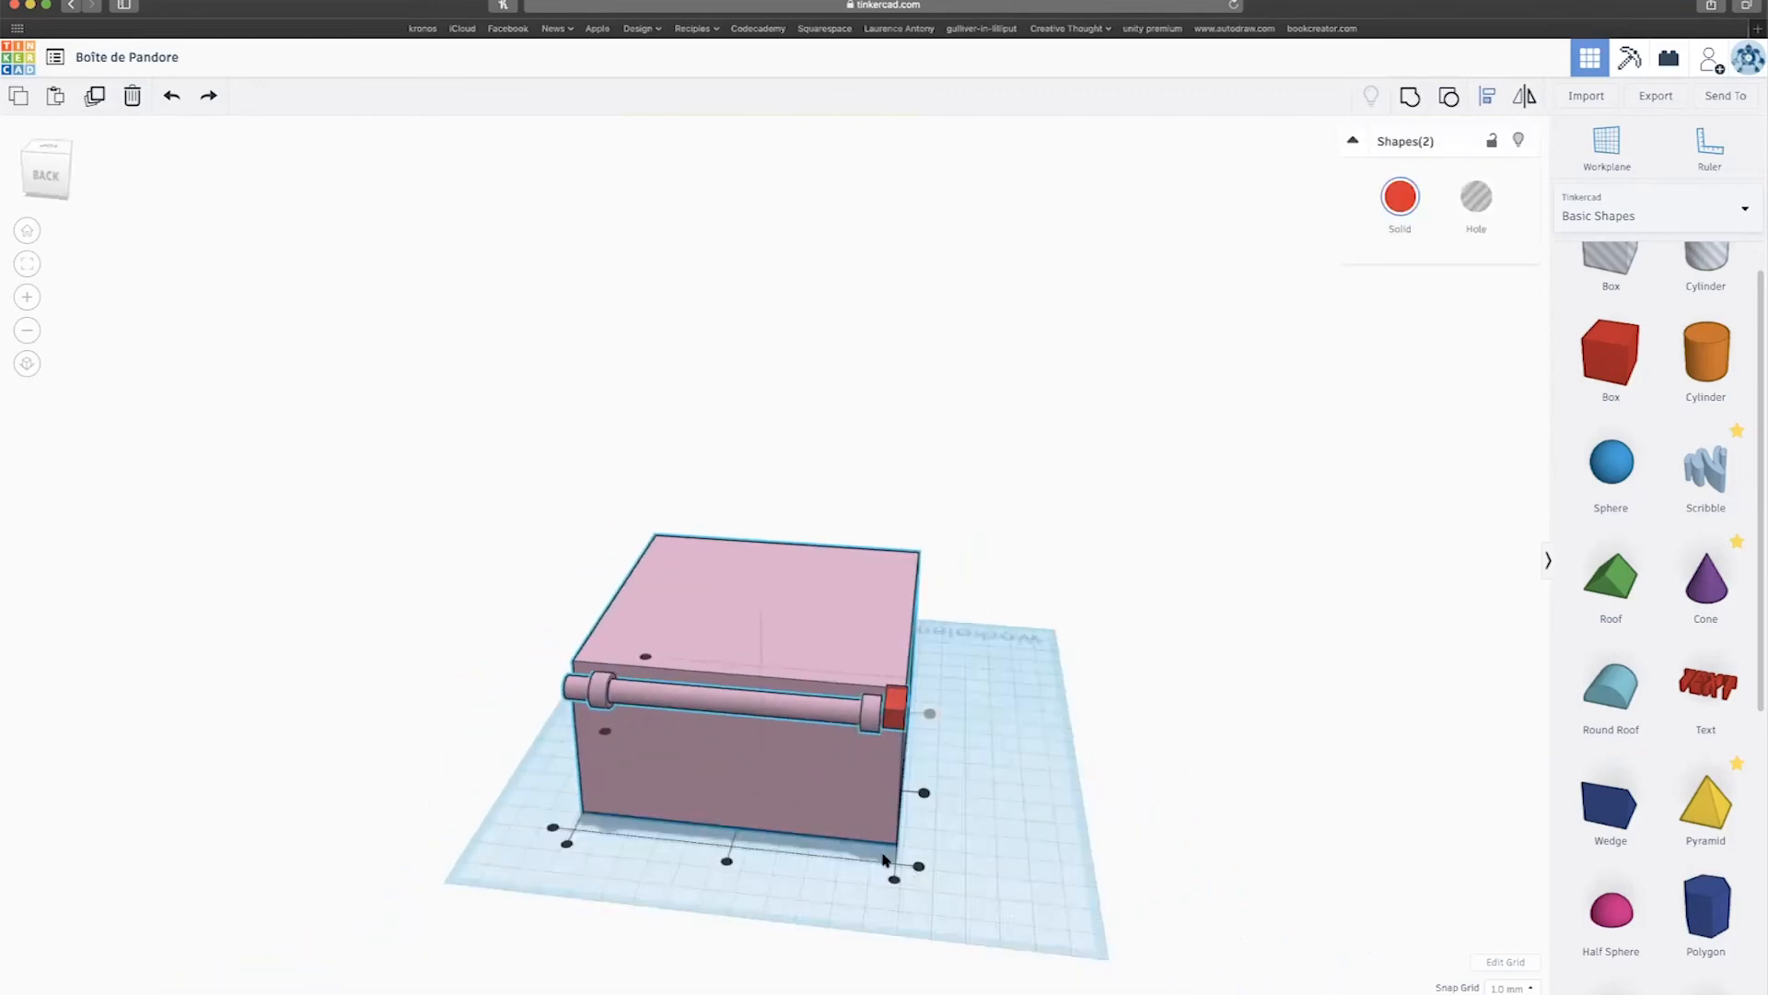
scroll(883, 859, "down", 2)
left_click(879, 840)
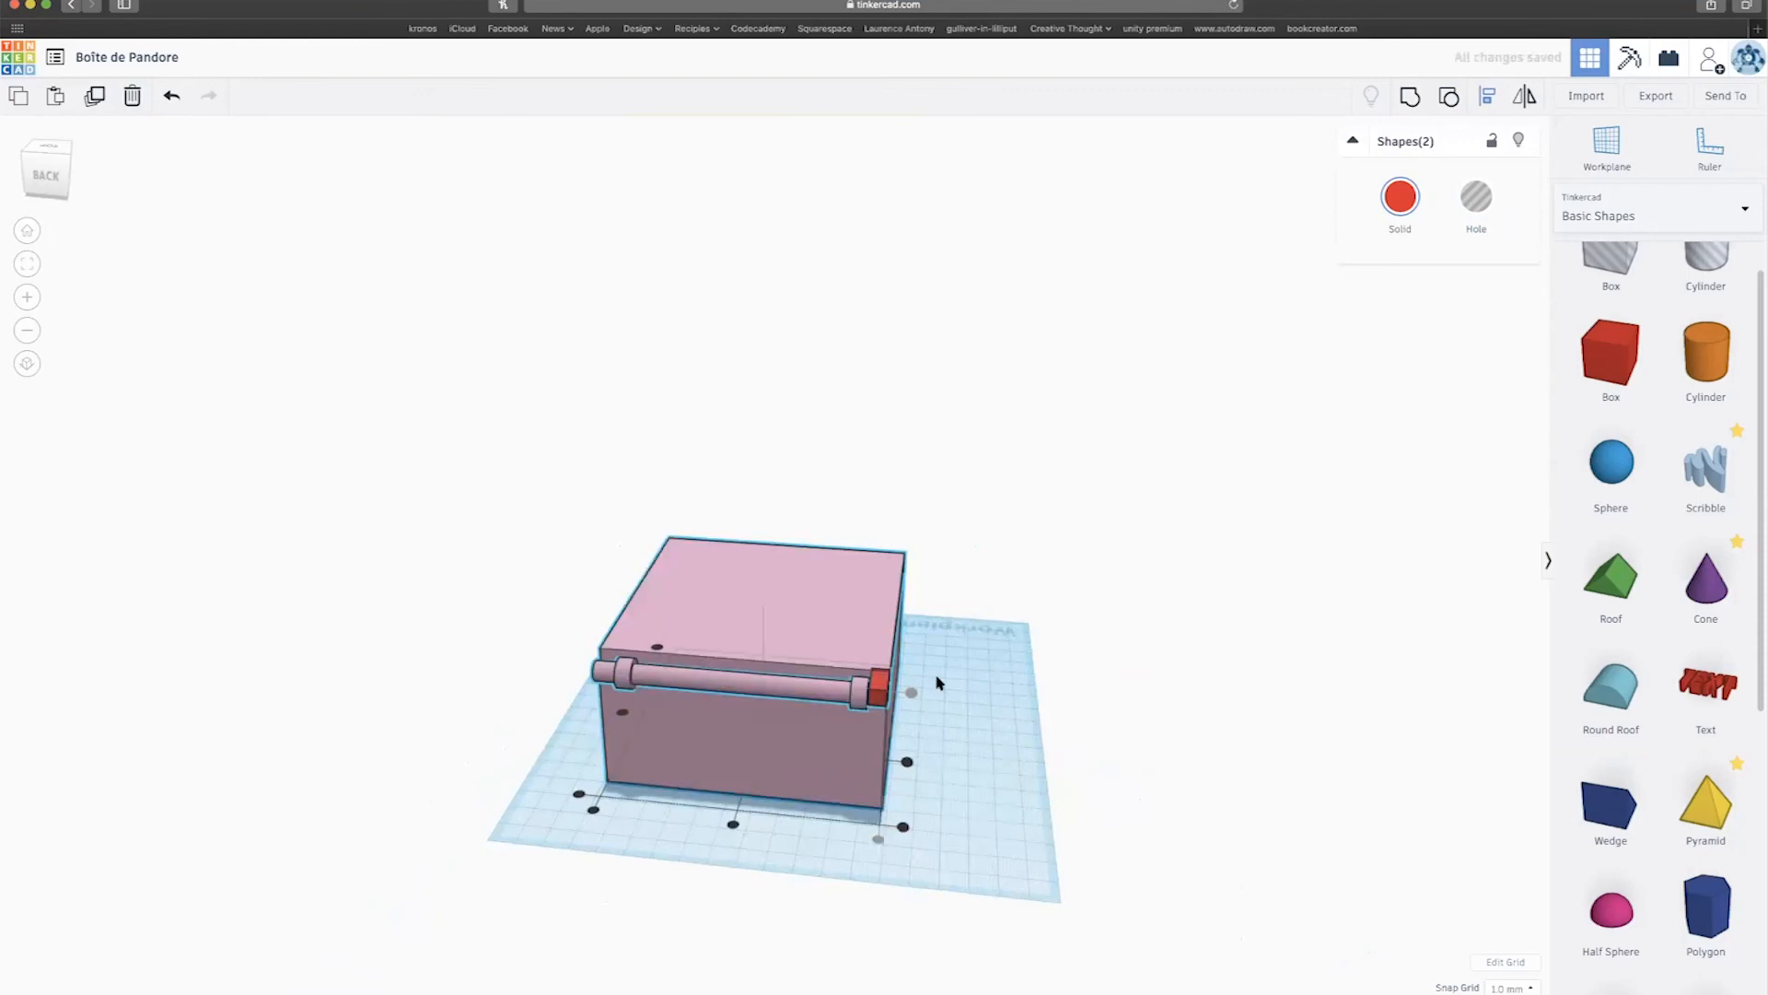
left_click(961, 677)
scroll(960, 677, "down", 3)
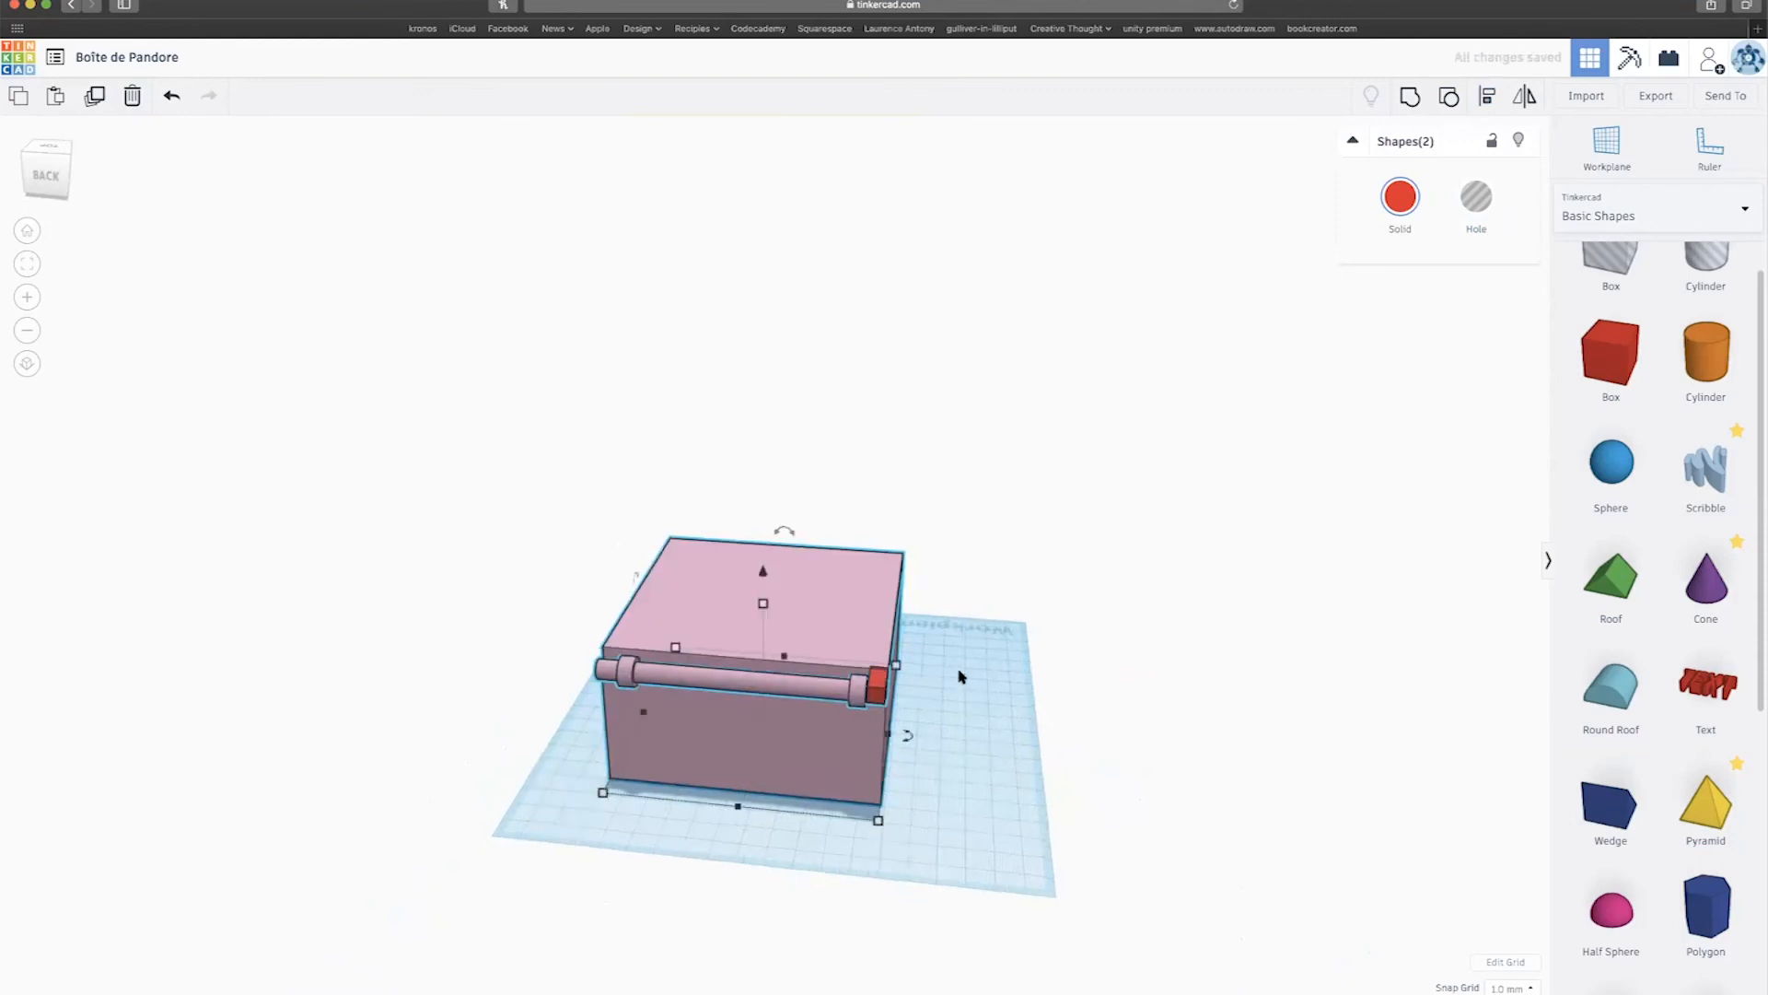
scroll(961, 676, "up", 5)
scroll(957, 677, "down", 1)
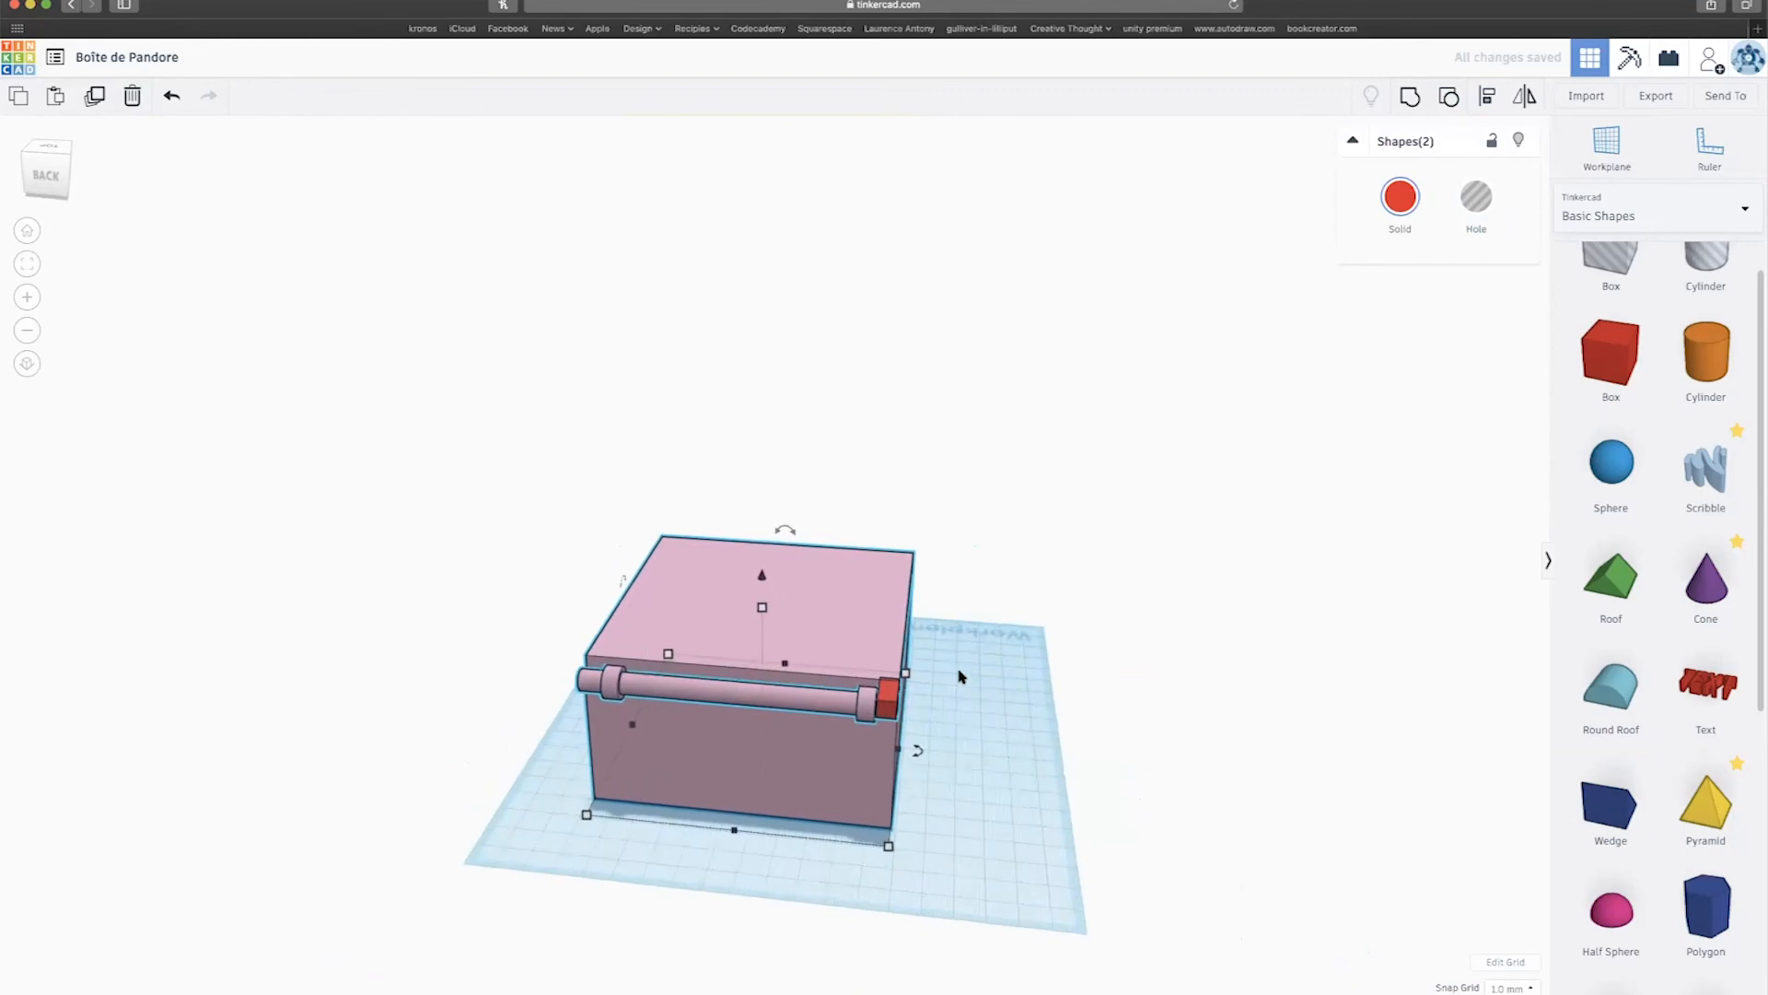
scroll(965, 767, "up", 3)
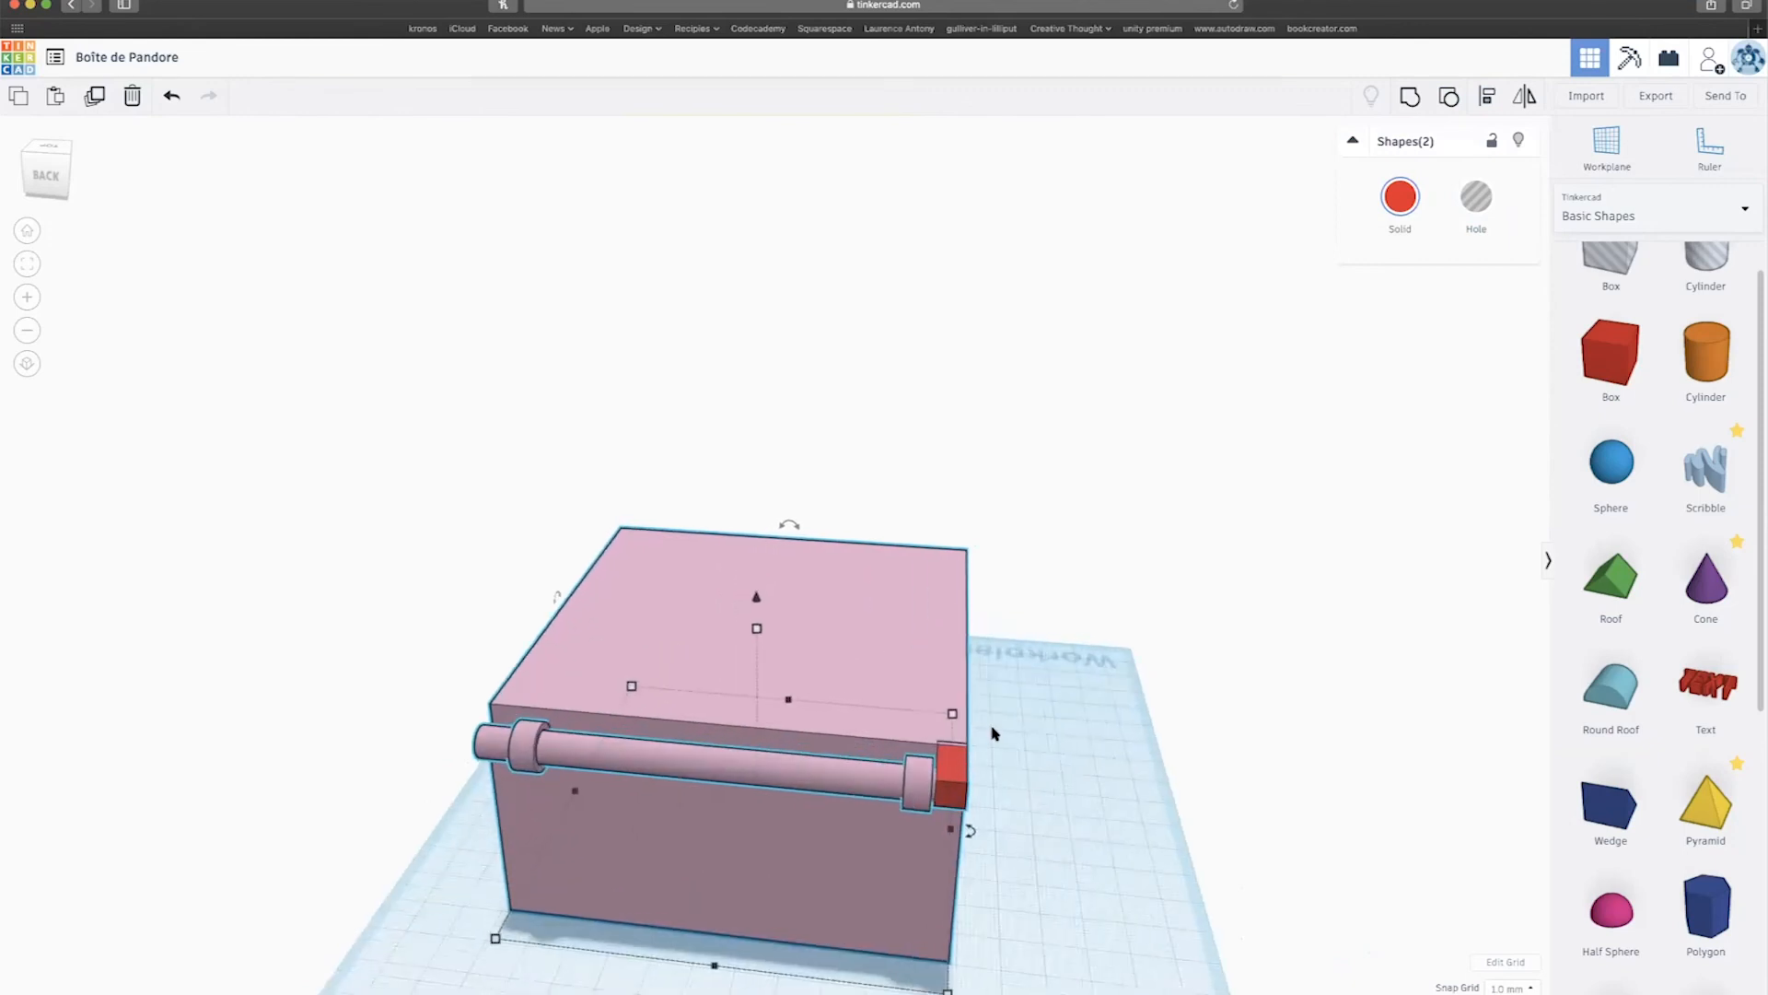
left_click_drag(951, 772, 562, 764, "alt")
key("super+z")
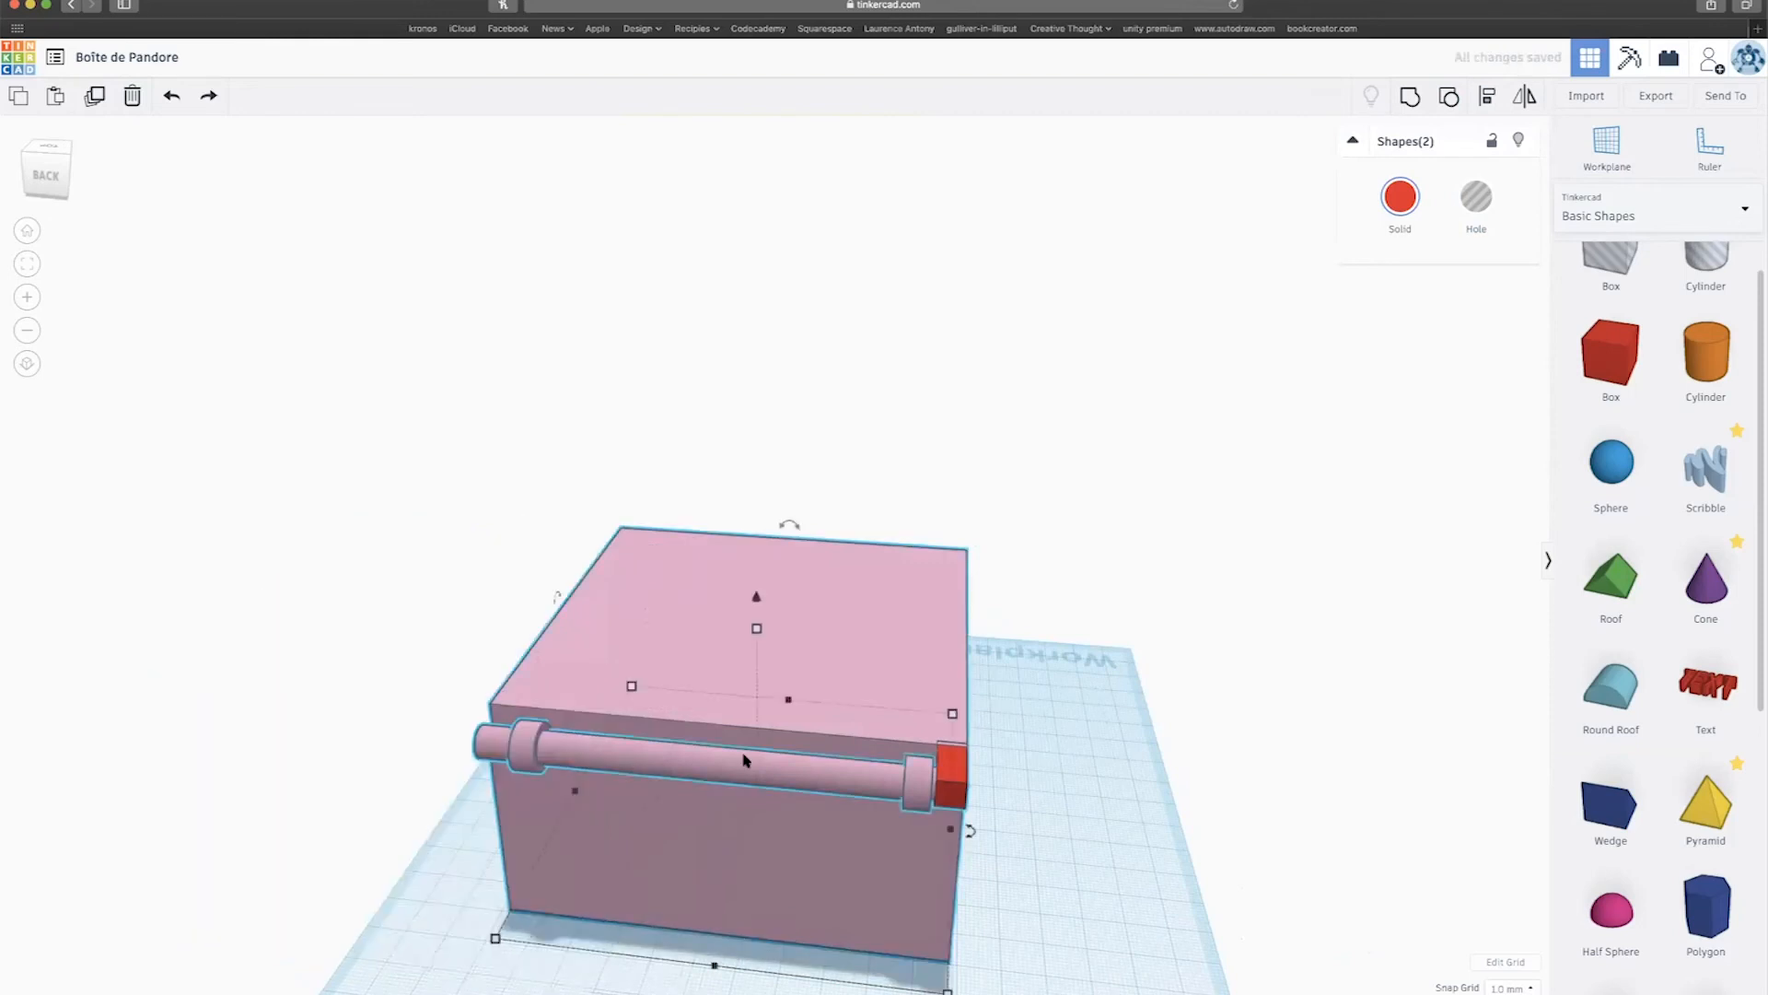
left_click(951, 774)
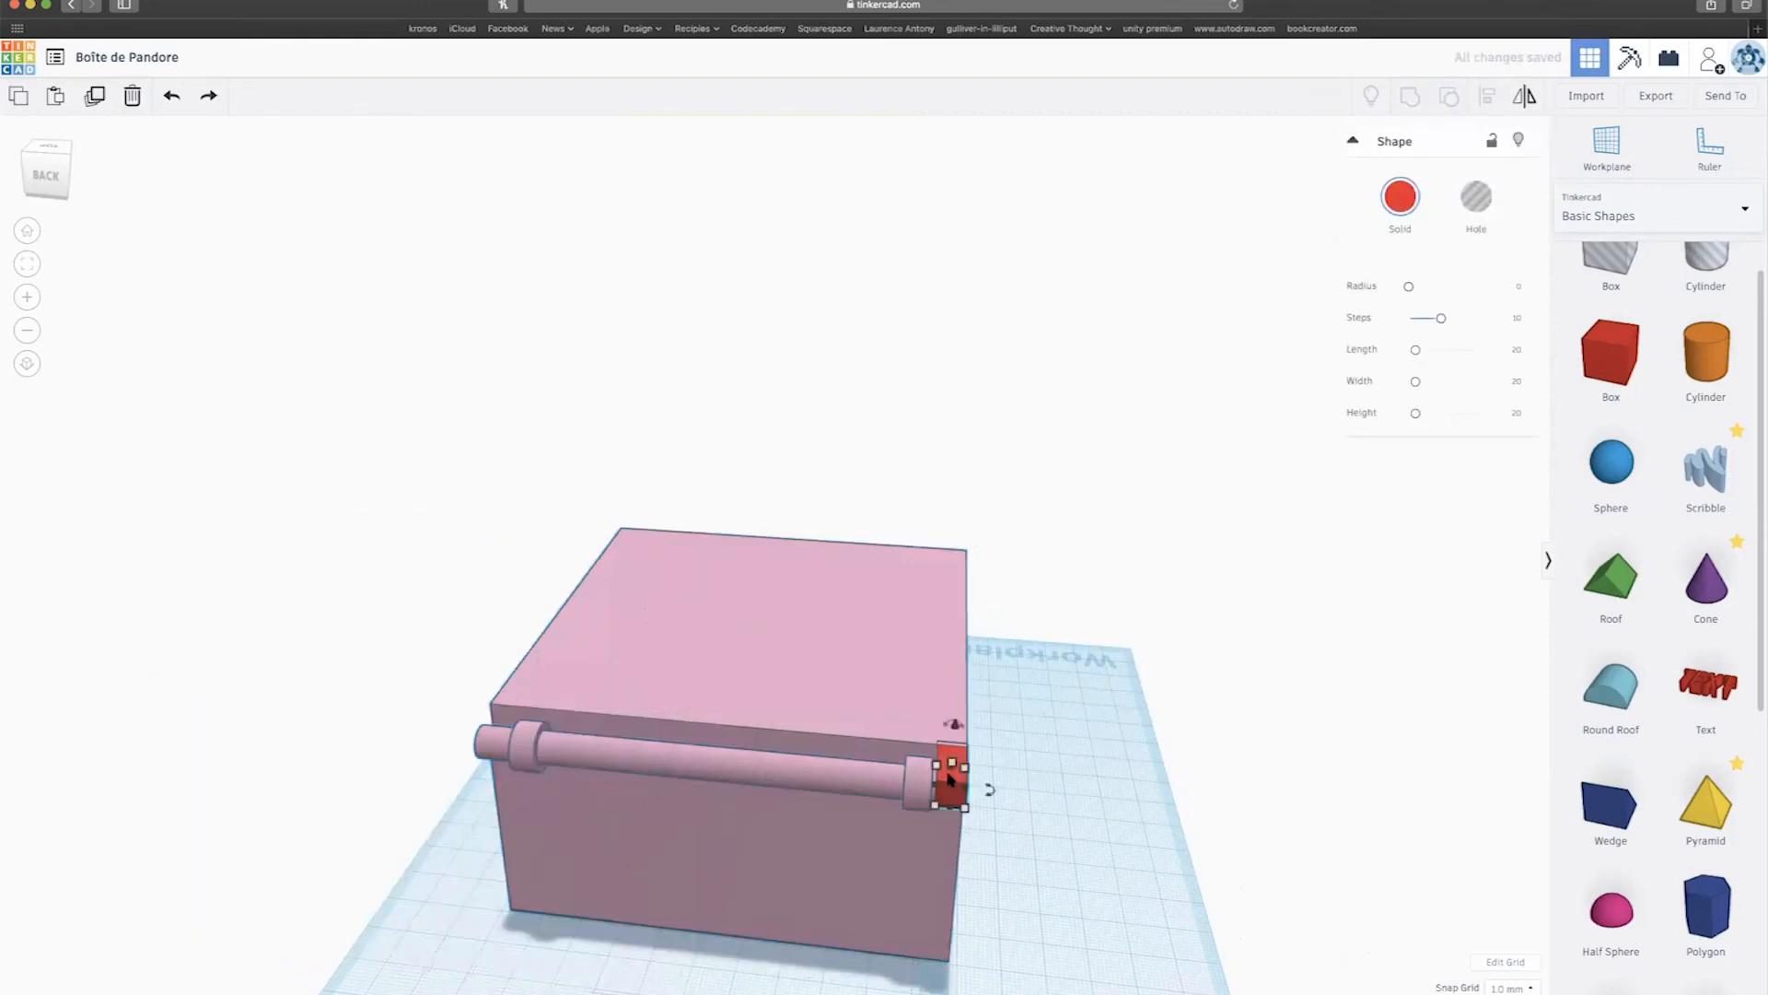
Copy the red block to the middle of the hinge and make the large box pink.
left_click_drag(958, 783, 499, 744, "alt")
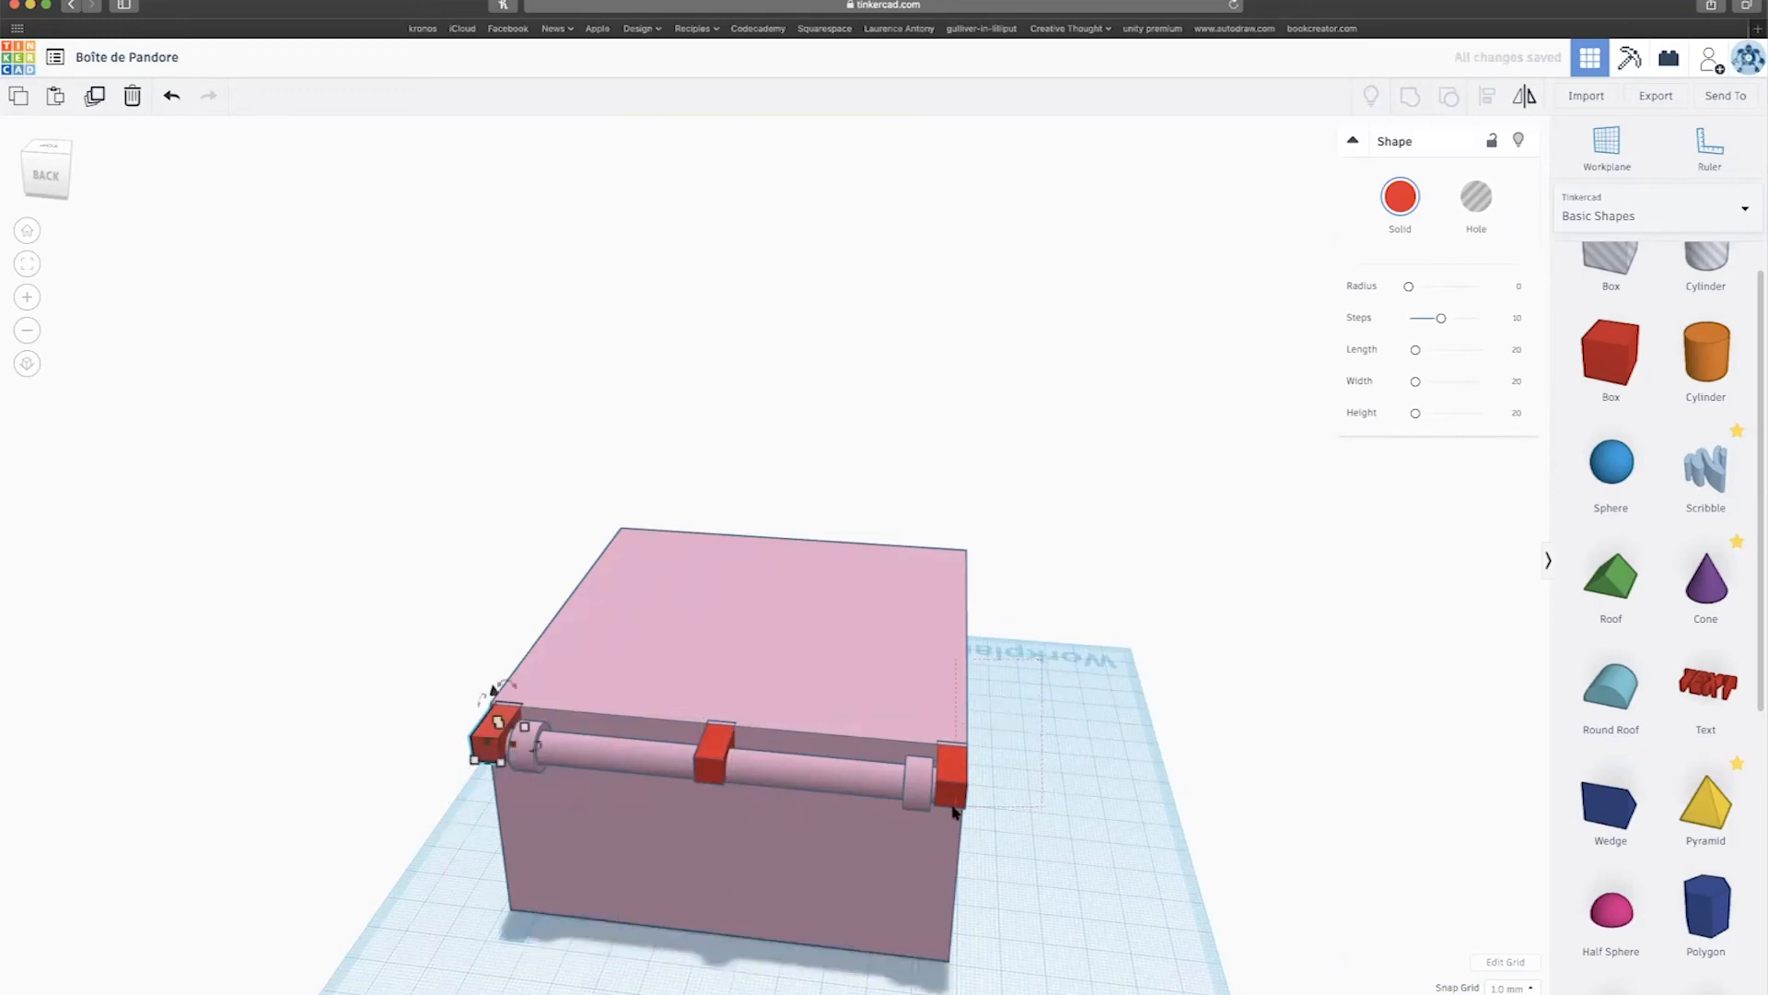
left_click(936, 833)
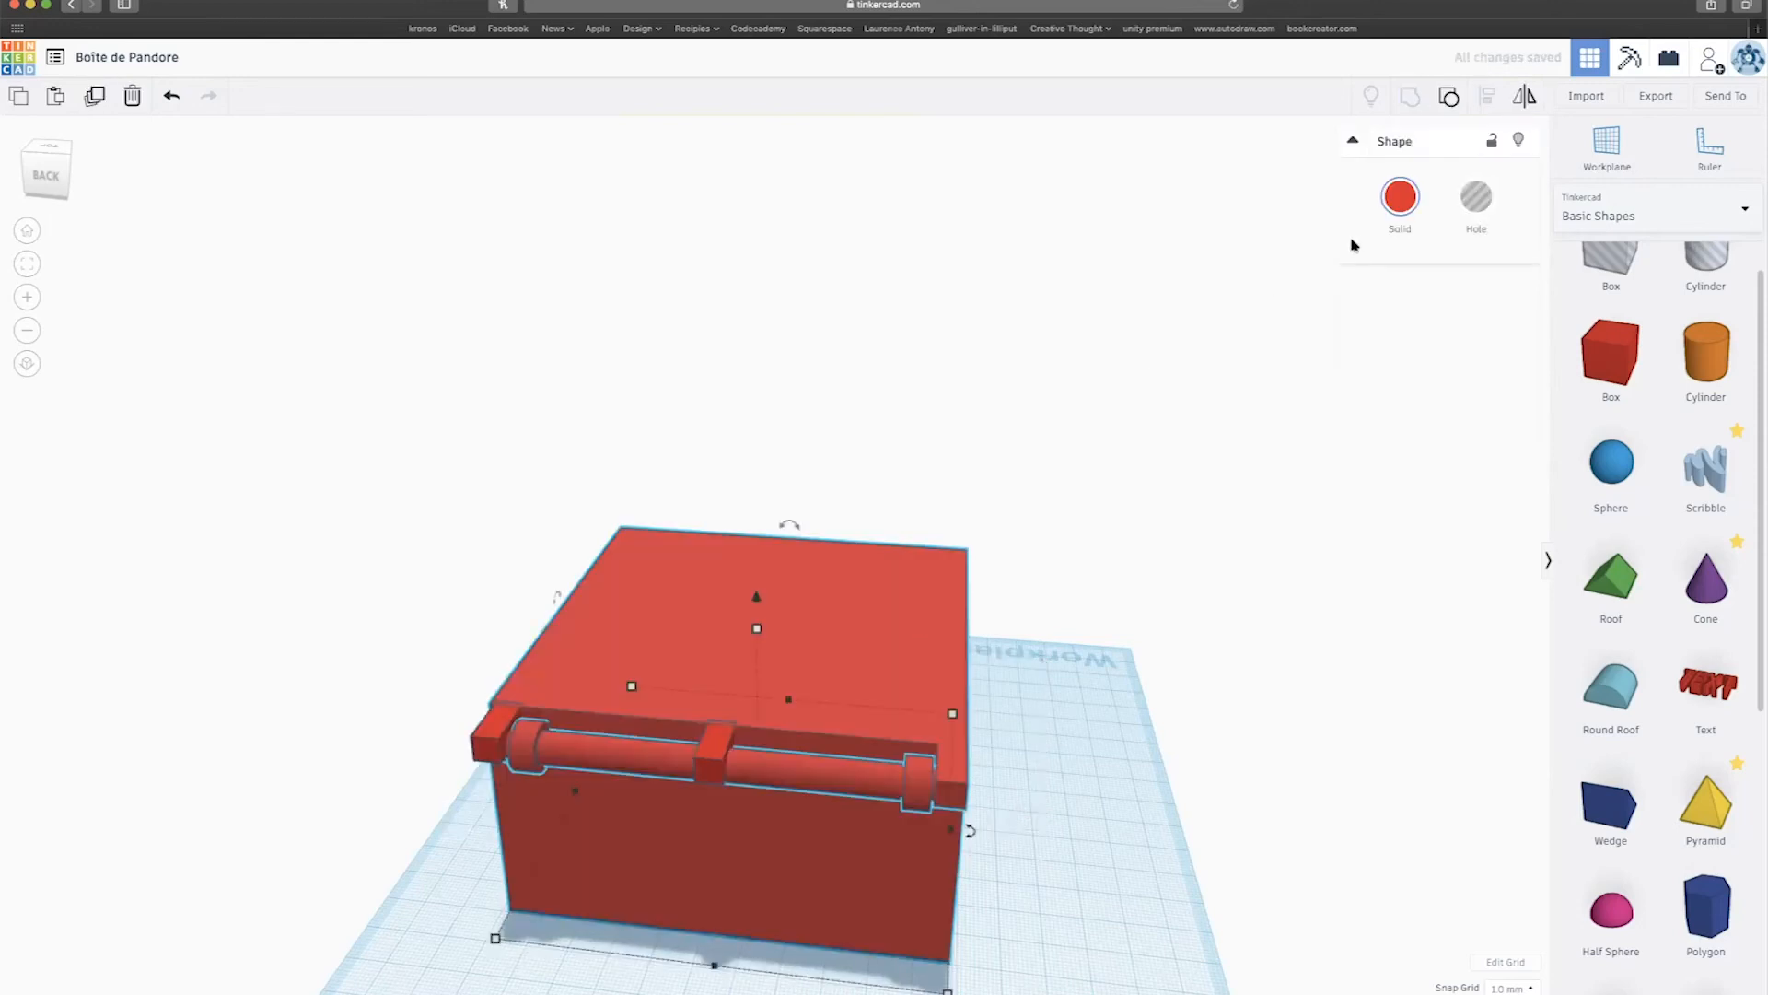
left_click(1400, 196)
left_click(1612, 309)
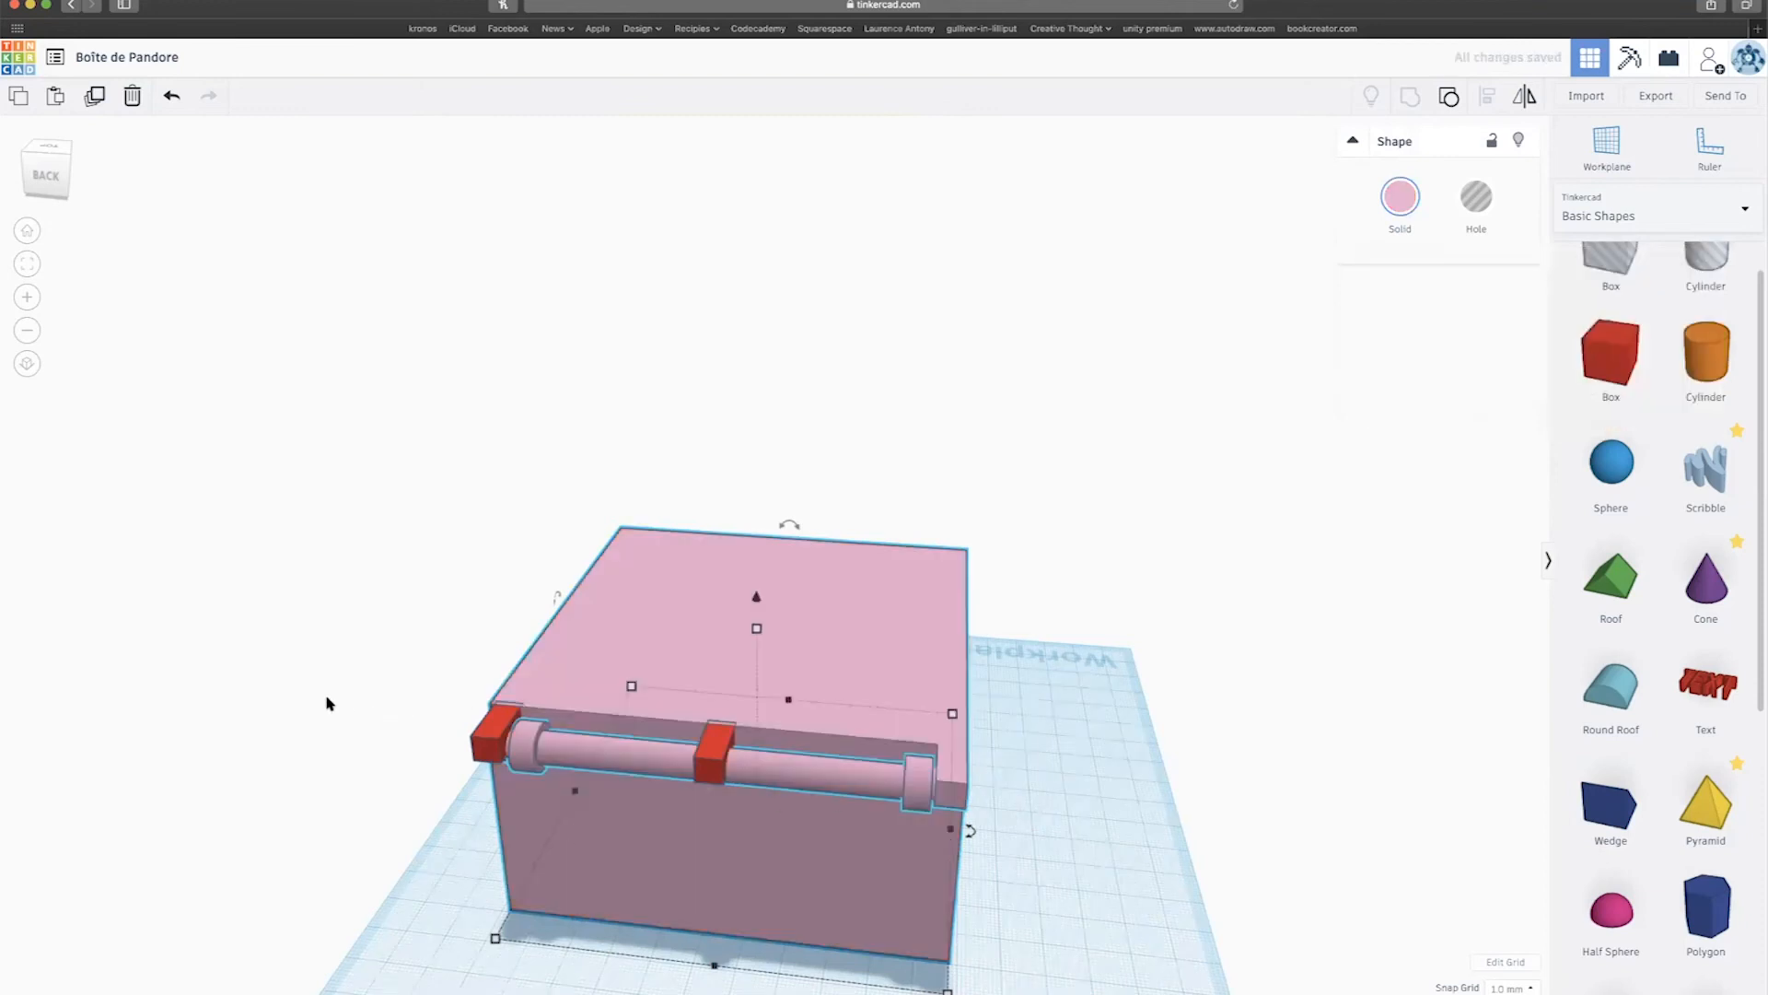
right_click_drag(239, 744, 476, 724)
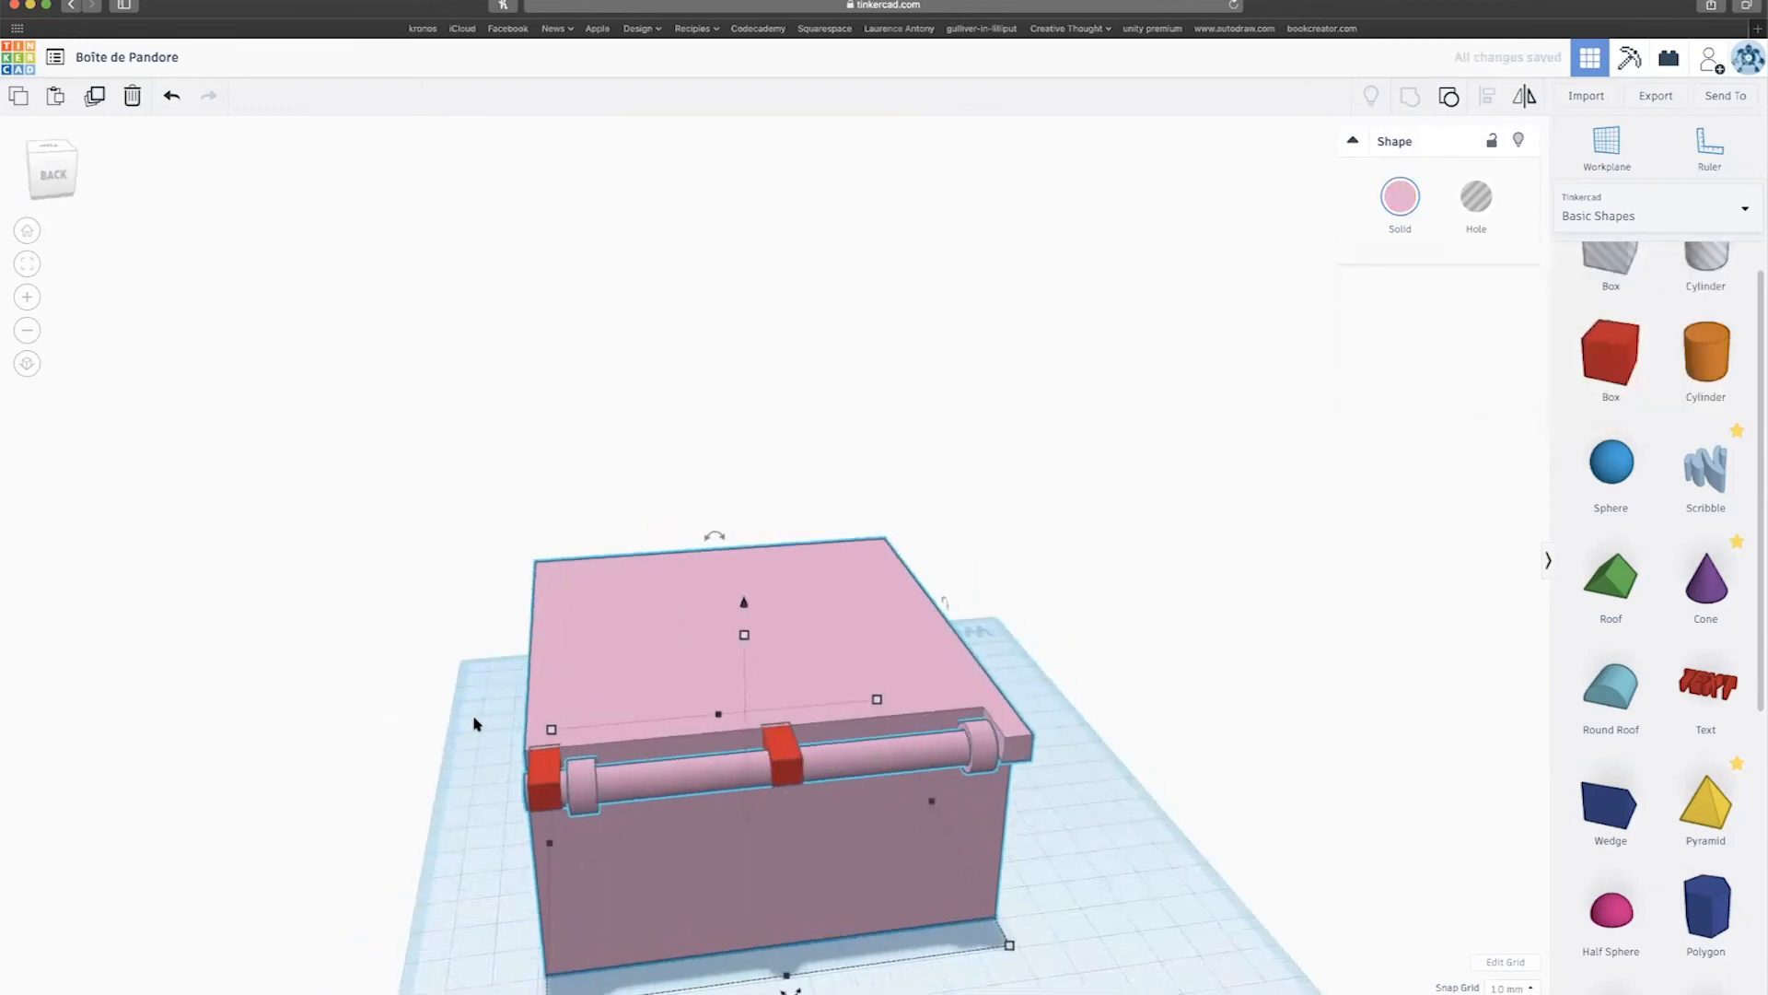
Align the box with the left red block and group them into one shape.
left_click(599, 819, "shift")
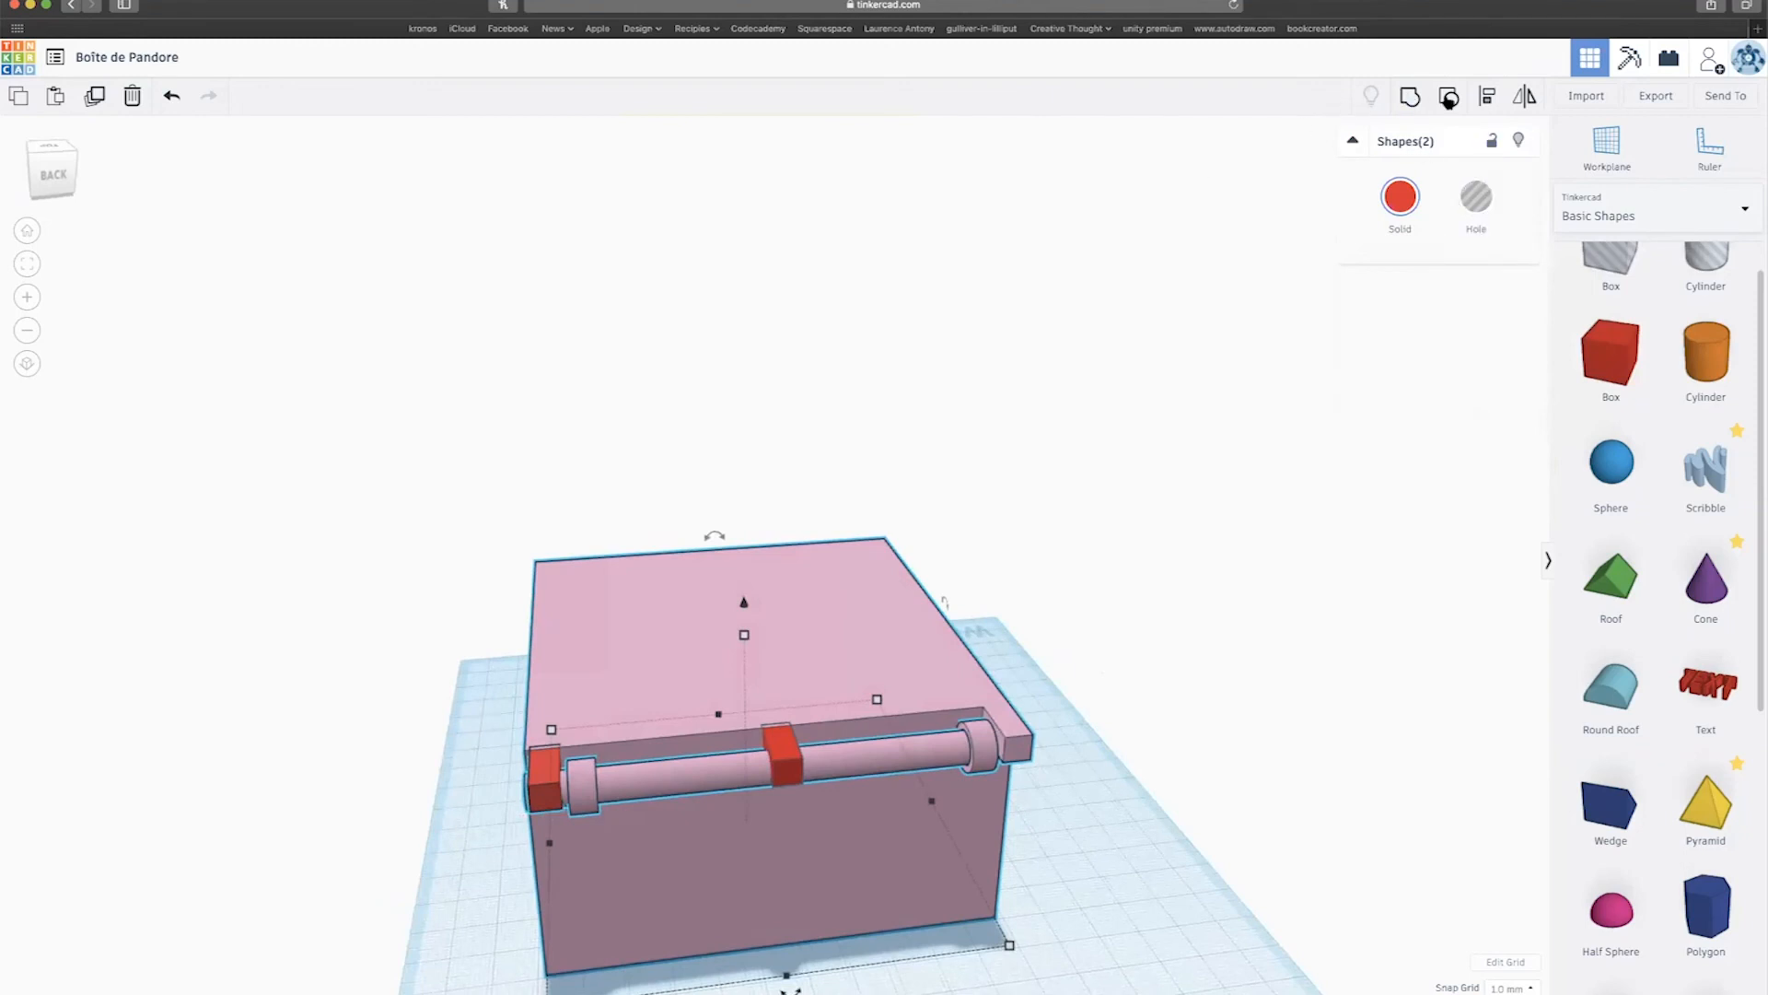
left_click(1488, 96)
scroll(624, 856, "down", 2)
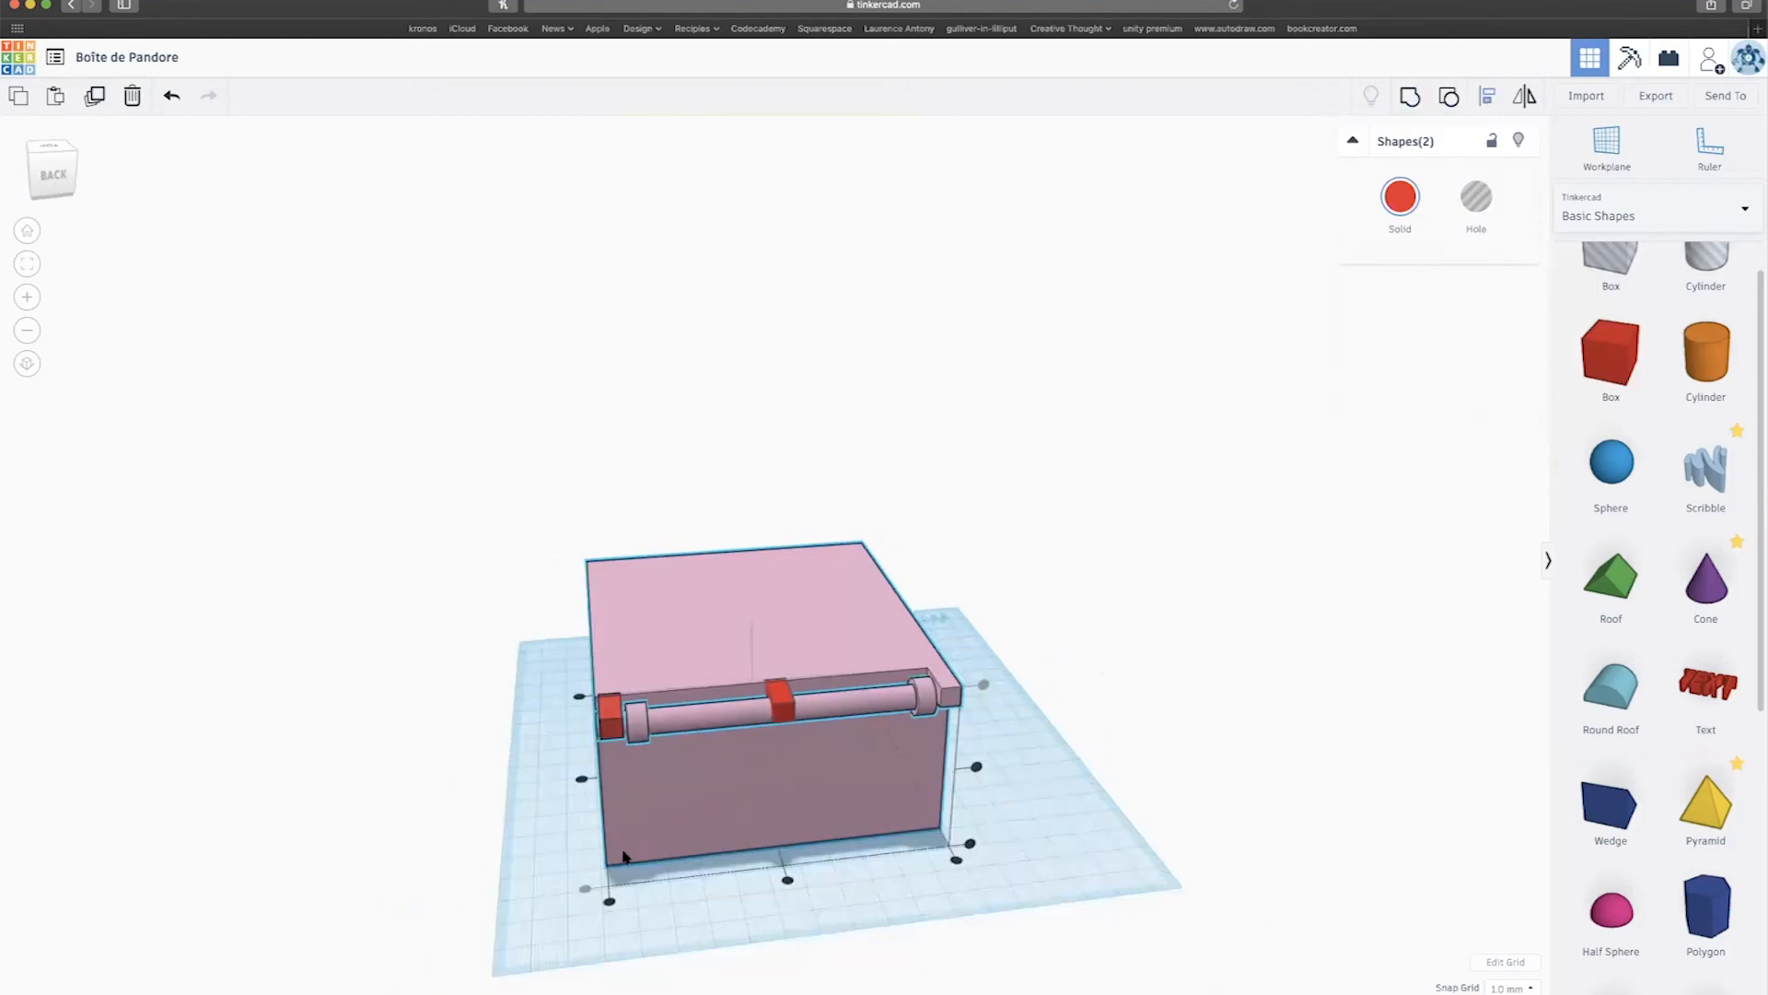
scroll(624, 856, "down", 3)
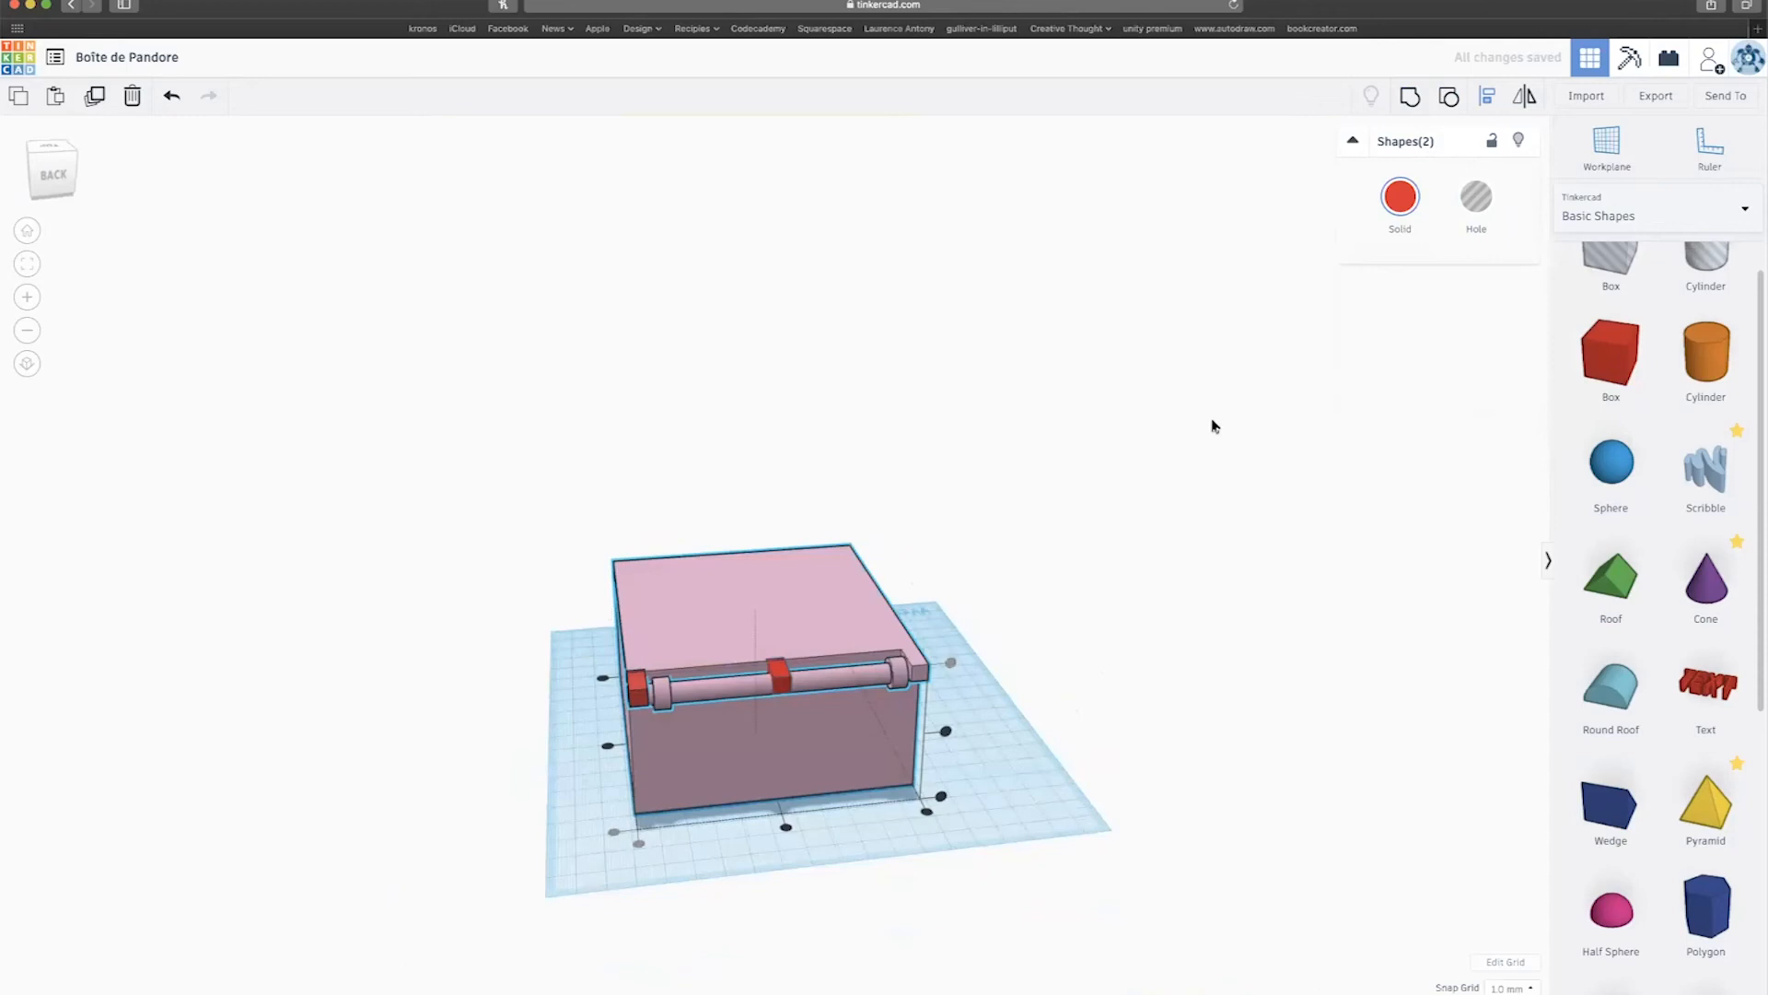
scroll(1216, 426, "up", 3)
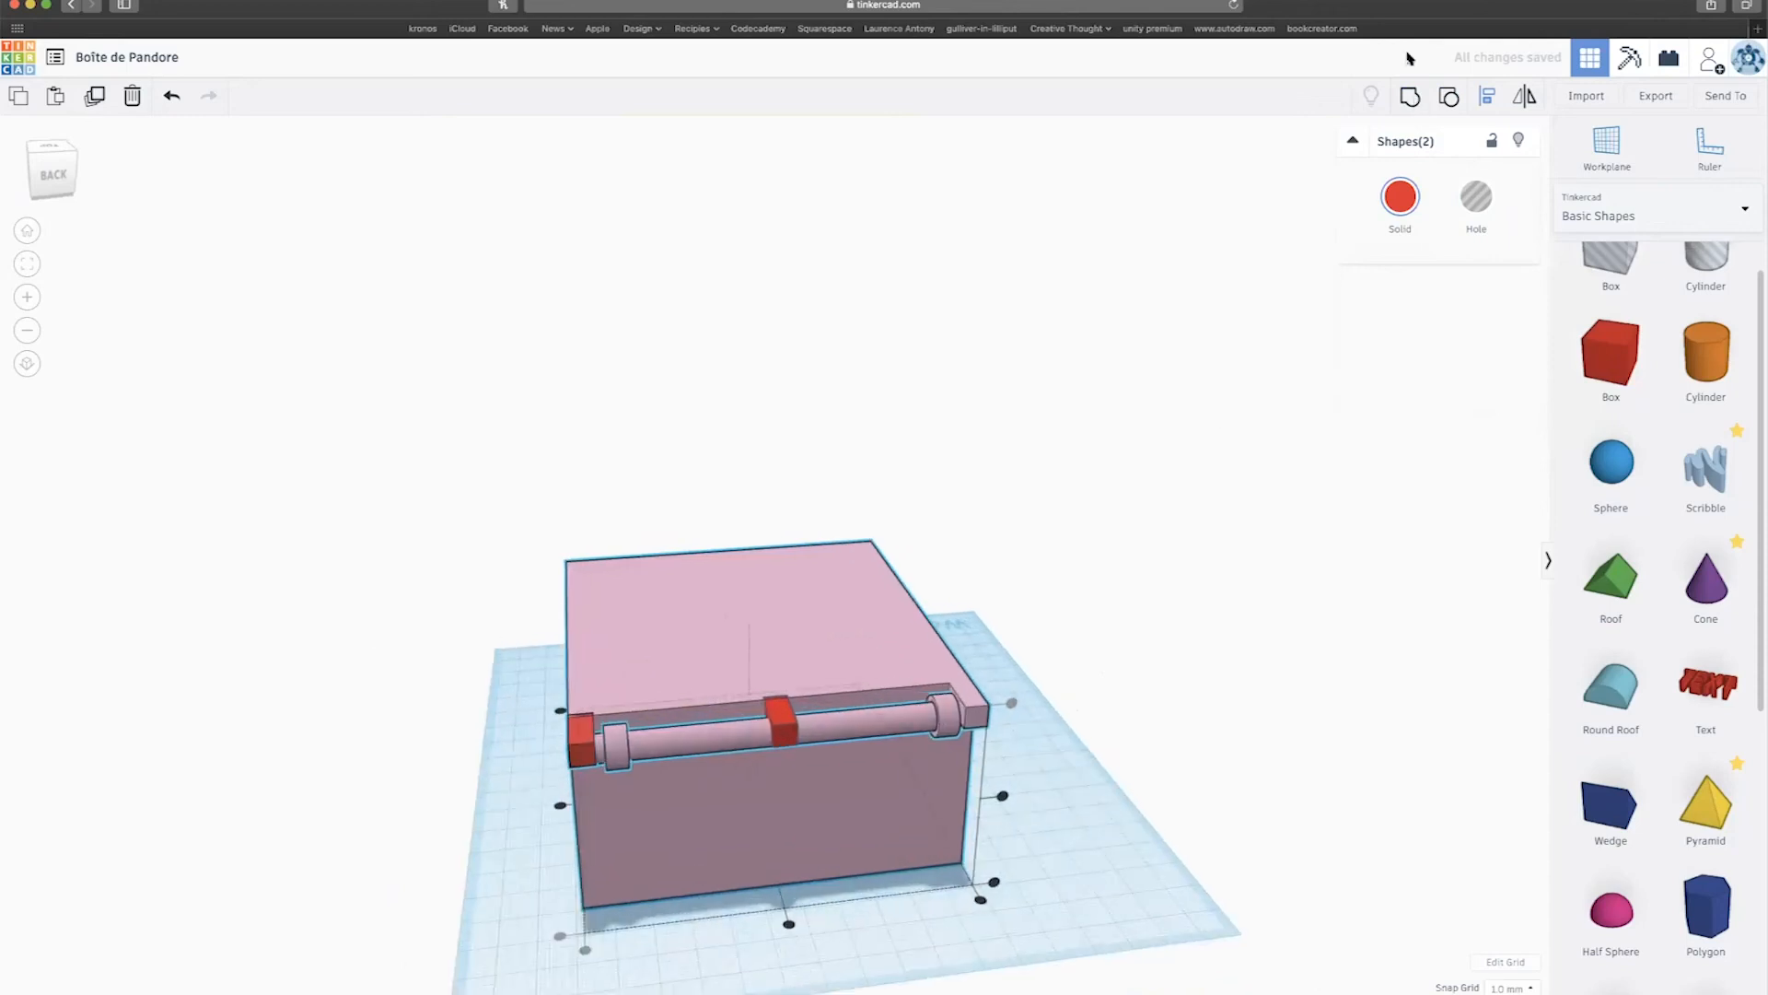
left_click(1415, 99)
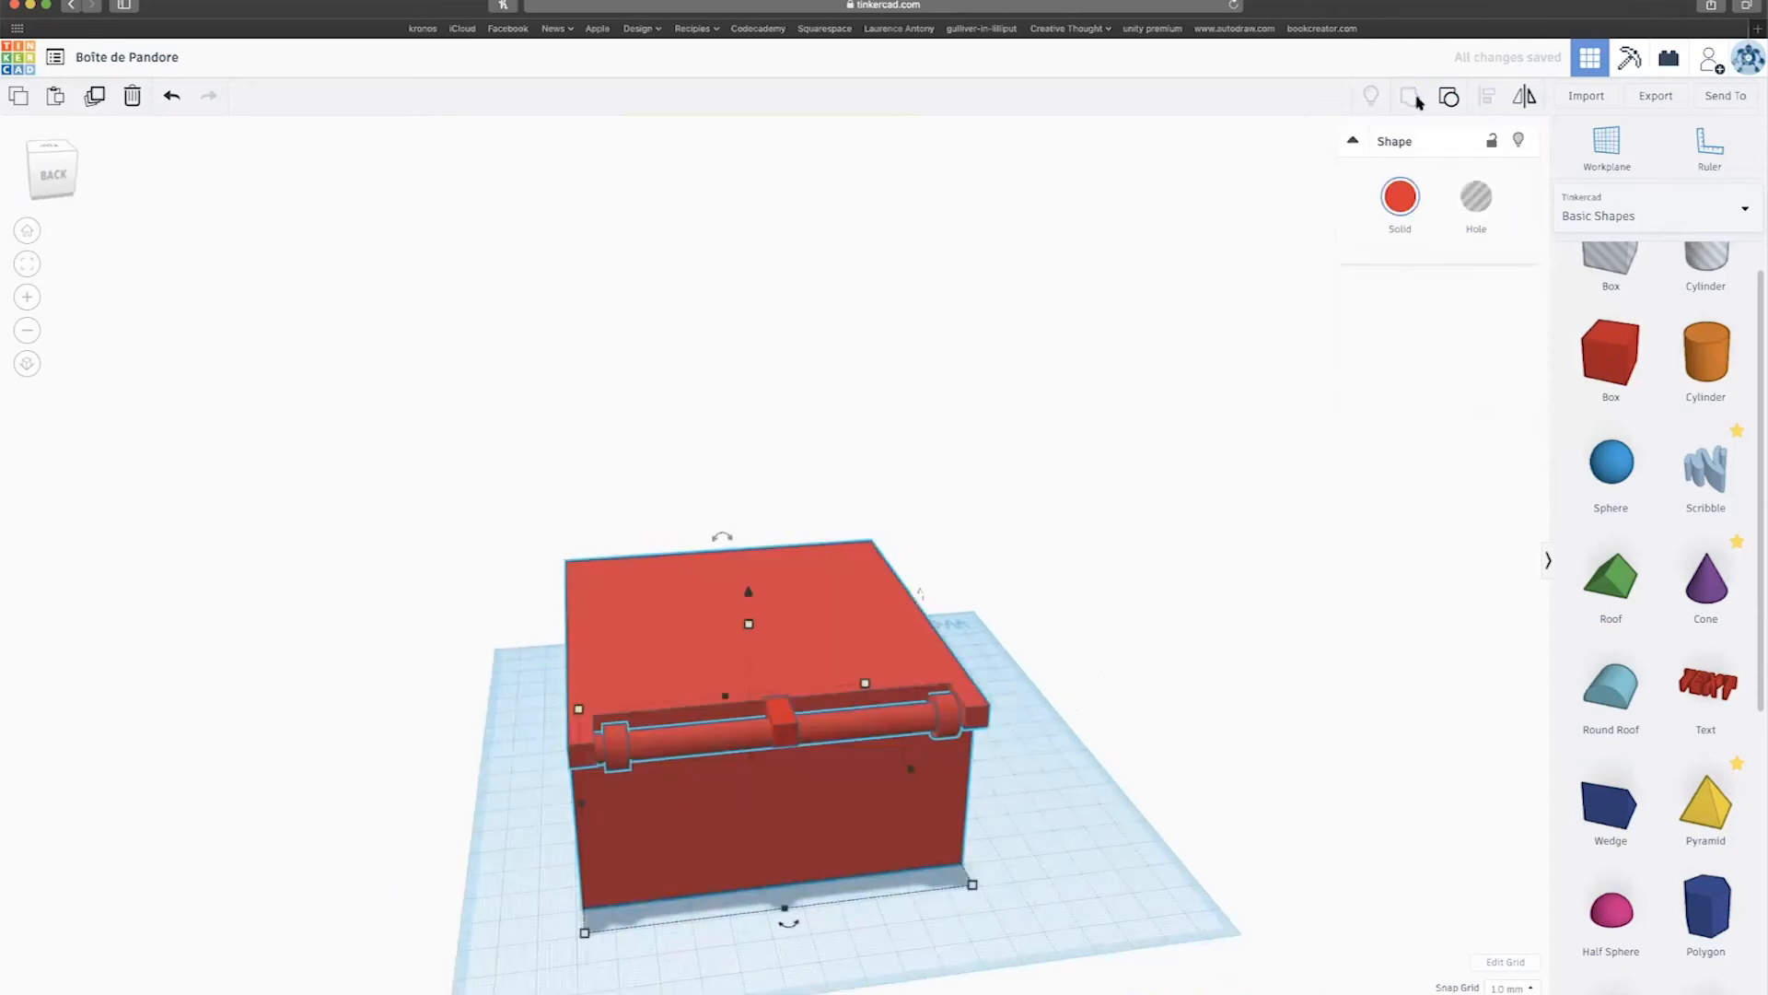
Ungroup the grouped box back into its separate parts.
left_click(681, 493)
right_click_drag(668, 490, 667, 411)
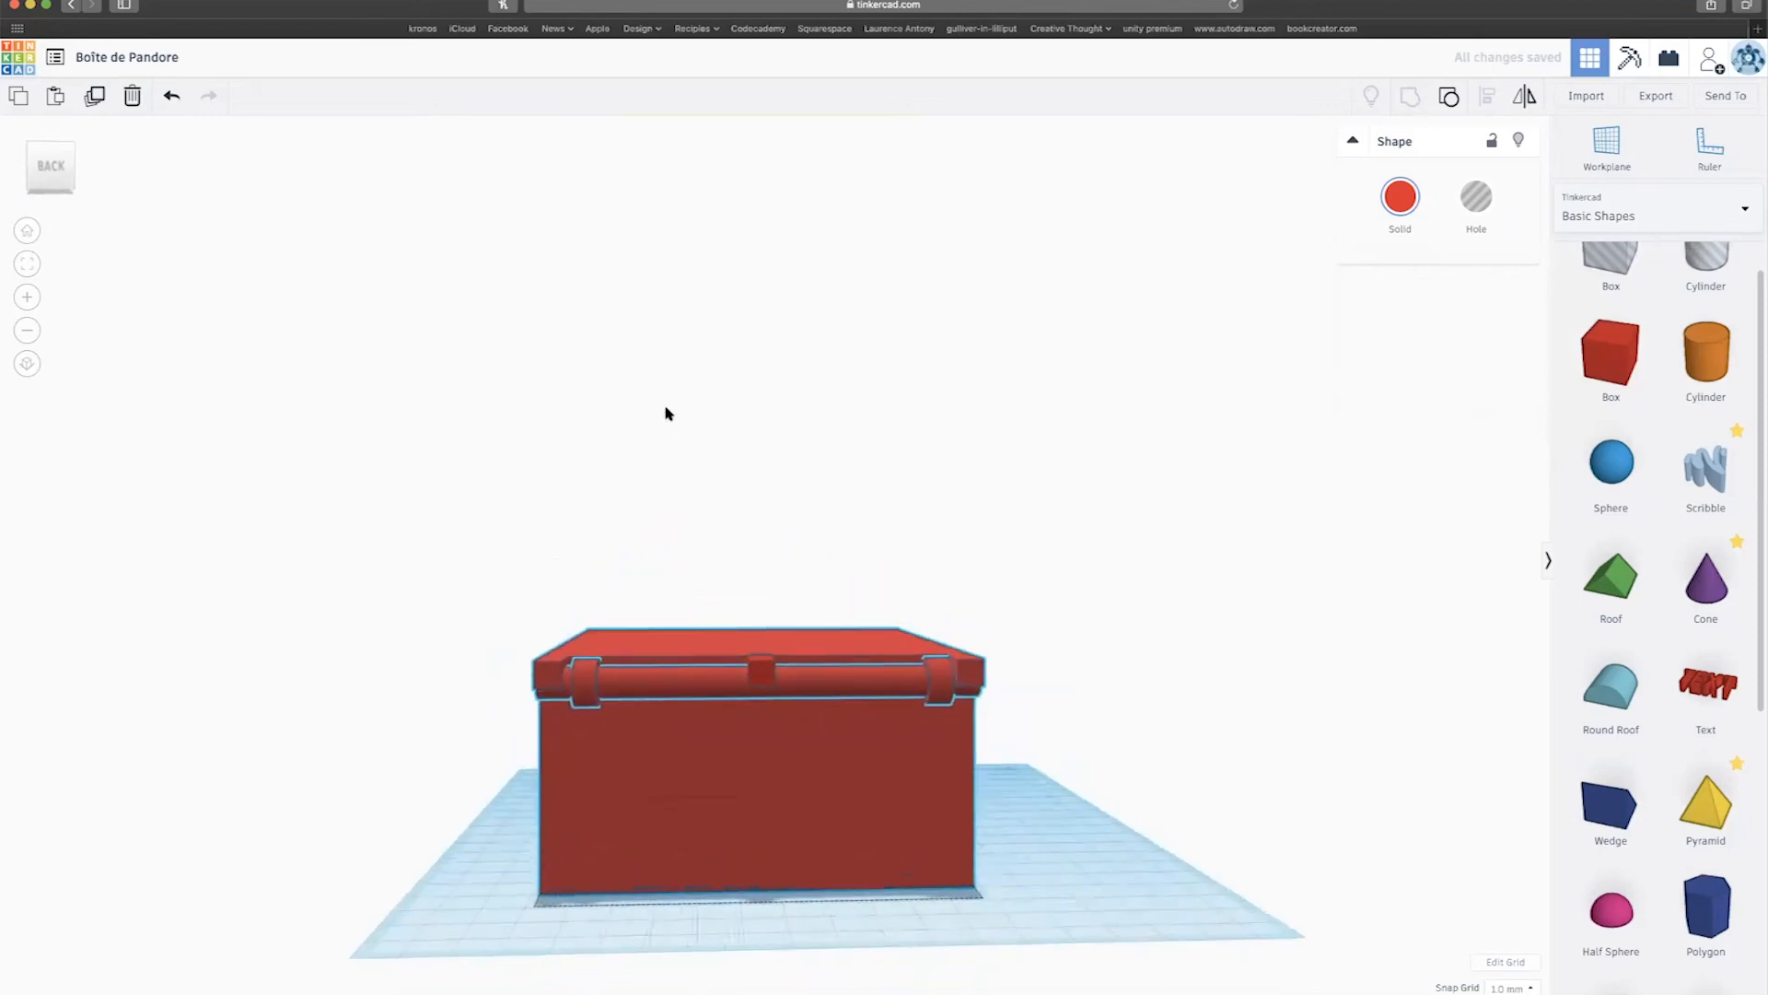
left_click(584, 678)
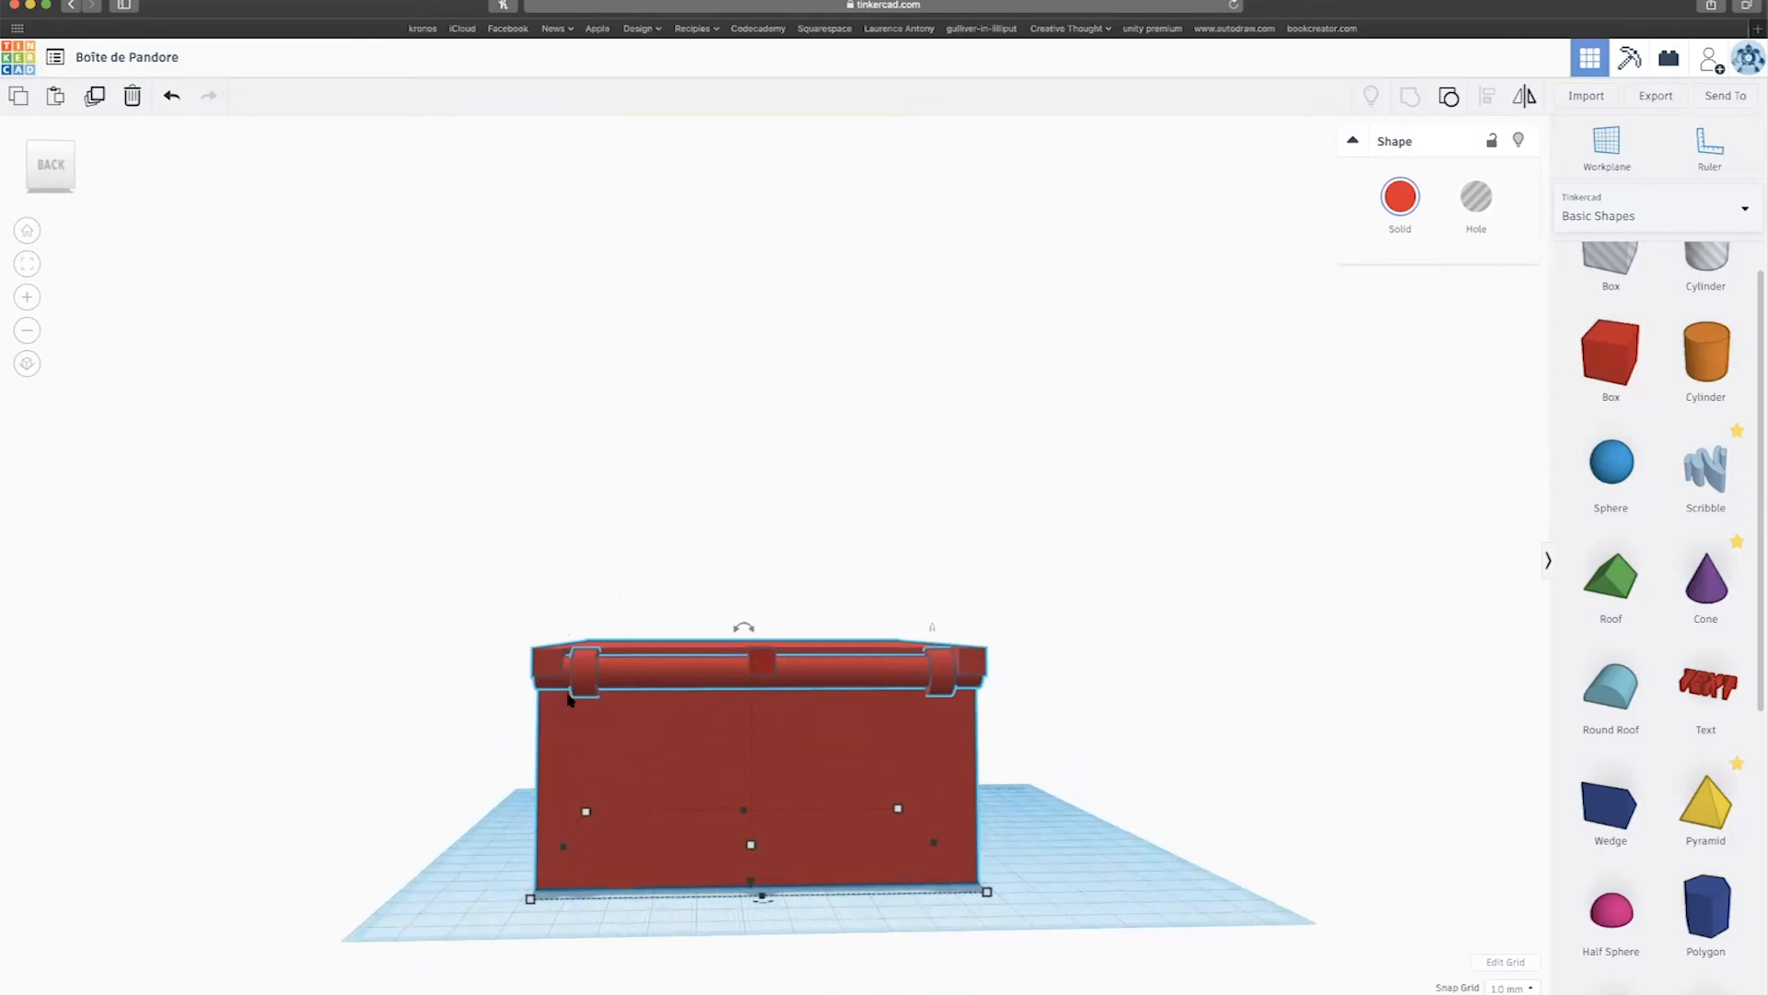
mouse_move(570, 700)
right_mouse_down()
mouse_move(560, 737)
mouse_move(513, 749)
mouse_move(547, 708)
right_mouse_up()
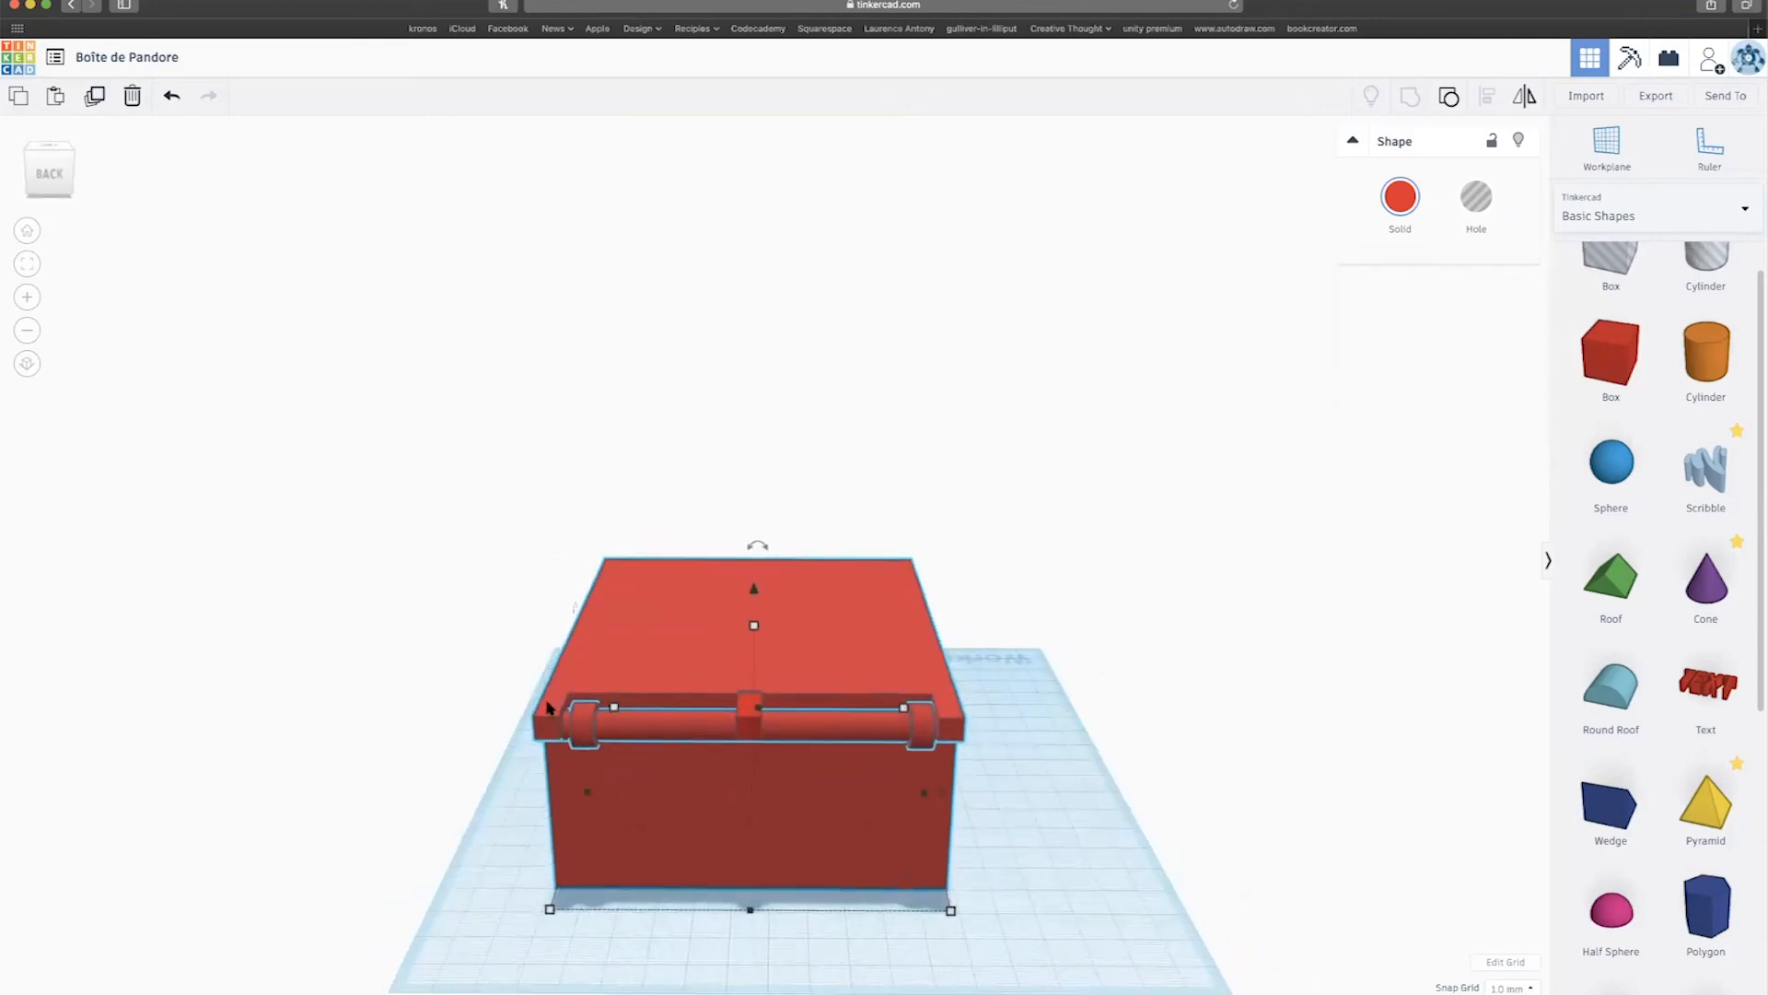
left_click(1448, 96)
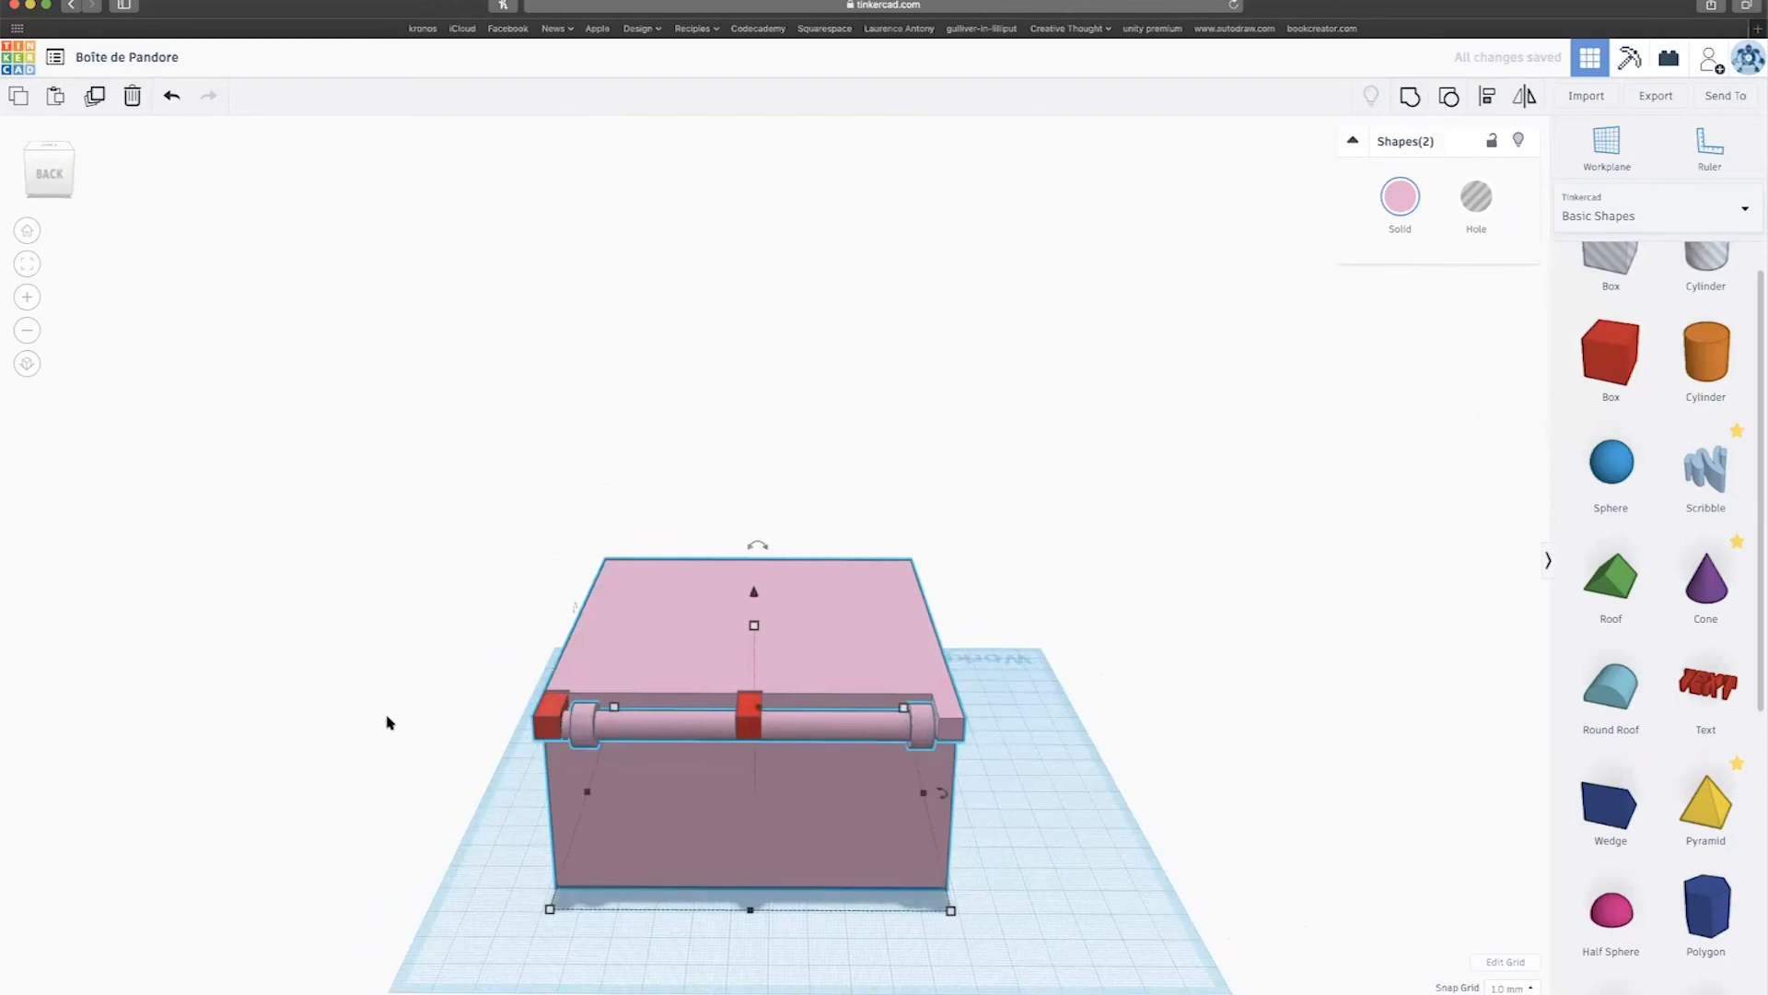
scroll(386, 722, "up", 6)
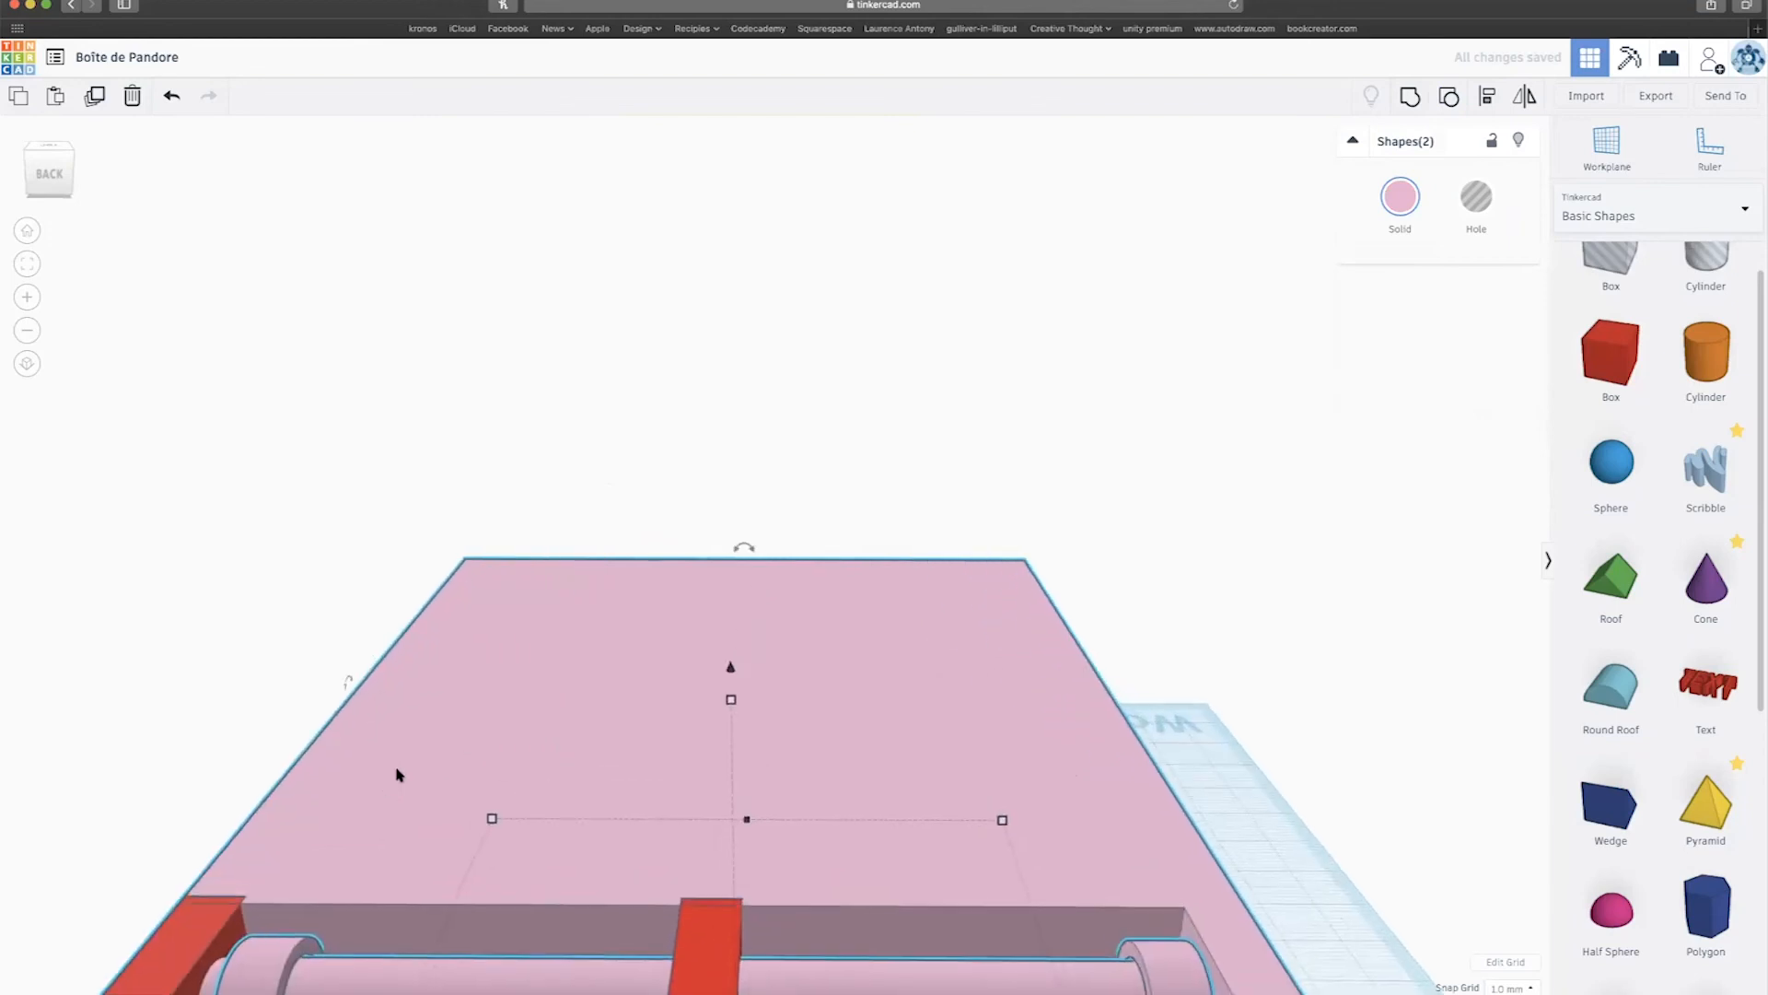
Widen the left red hinge block to 8.00 and stretch the middle block to 41.00.
scroll(313, 760, "down", 5)
left_click(295, 749)
left_click(388, 842)
left_click_drag(389, 845, 424, 854)
right_click_drag(472, 817, 552, 754)
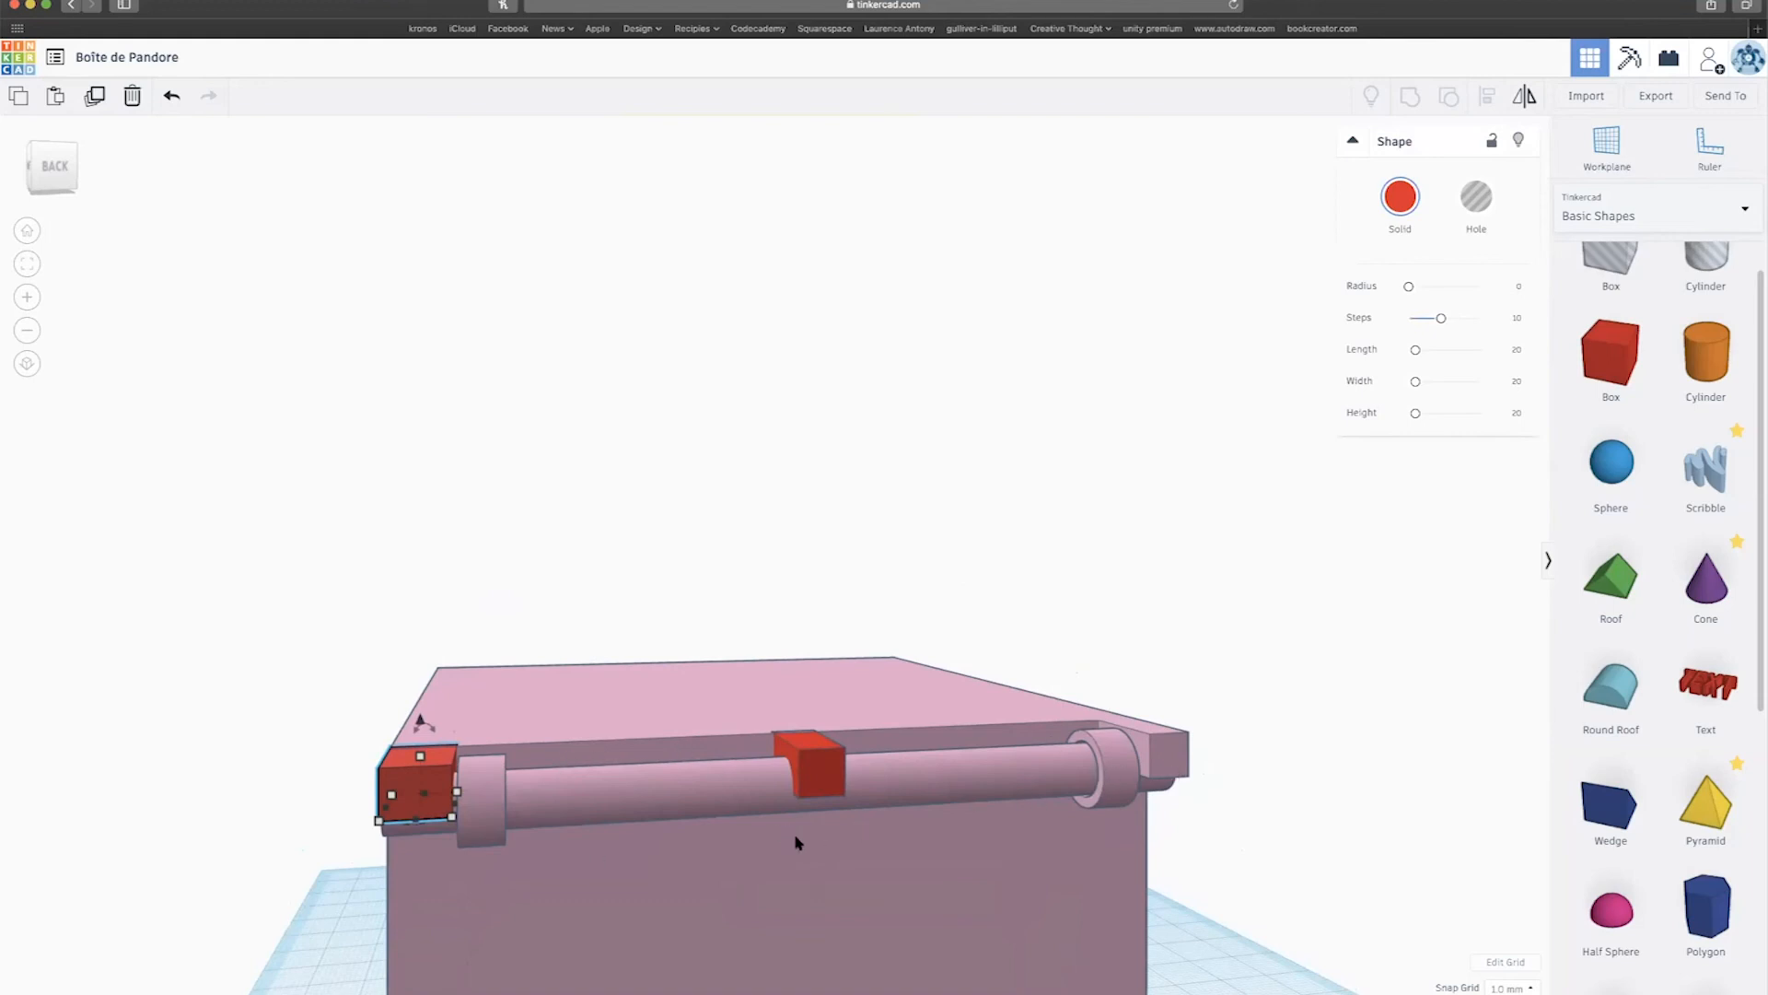
left_click(803, 759)
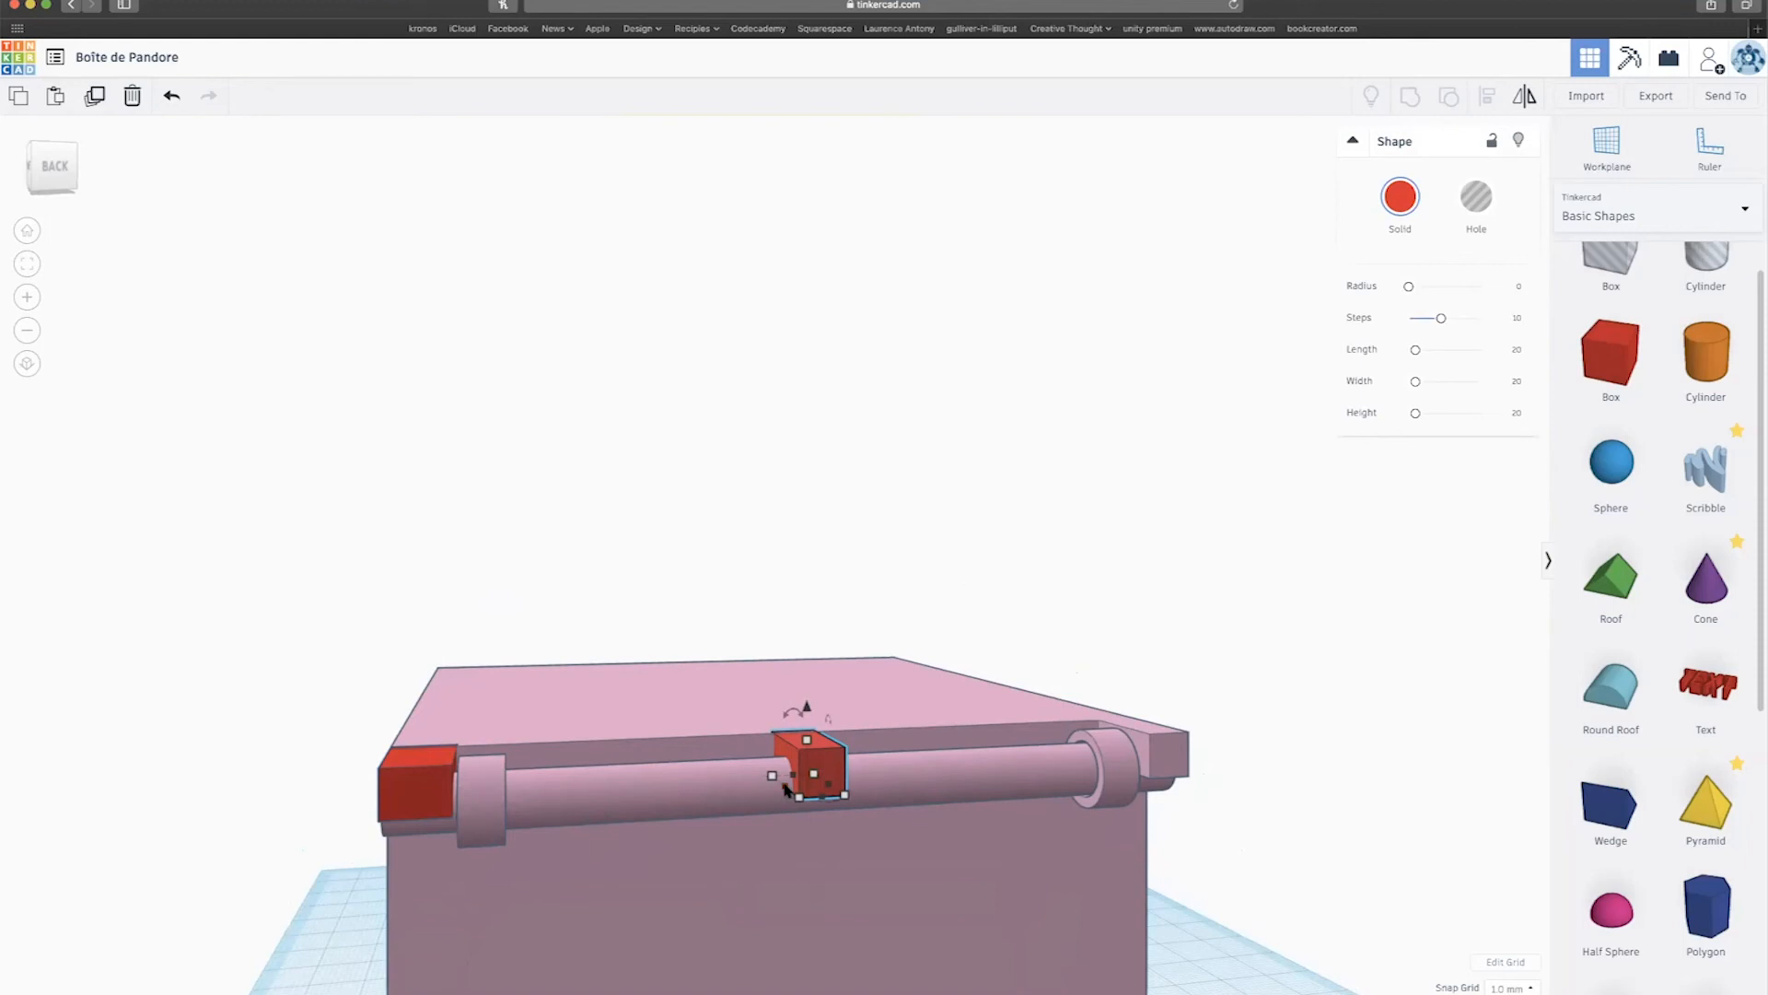
left_click_drag(784, 790, 512, 802)
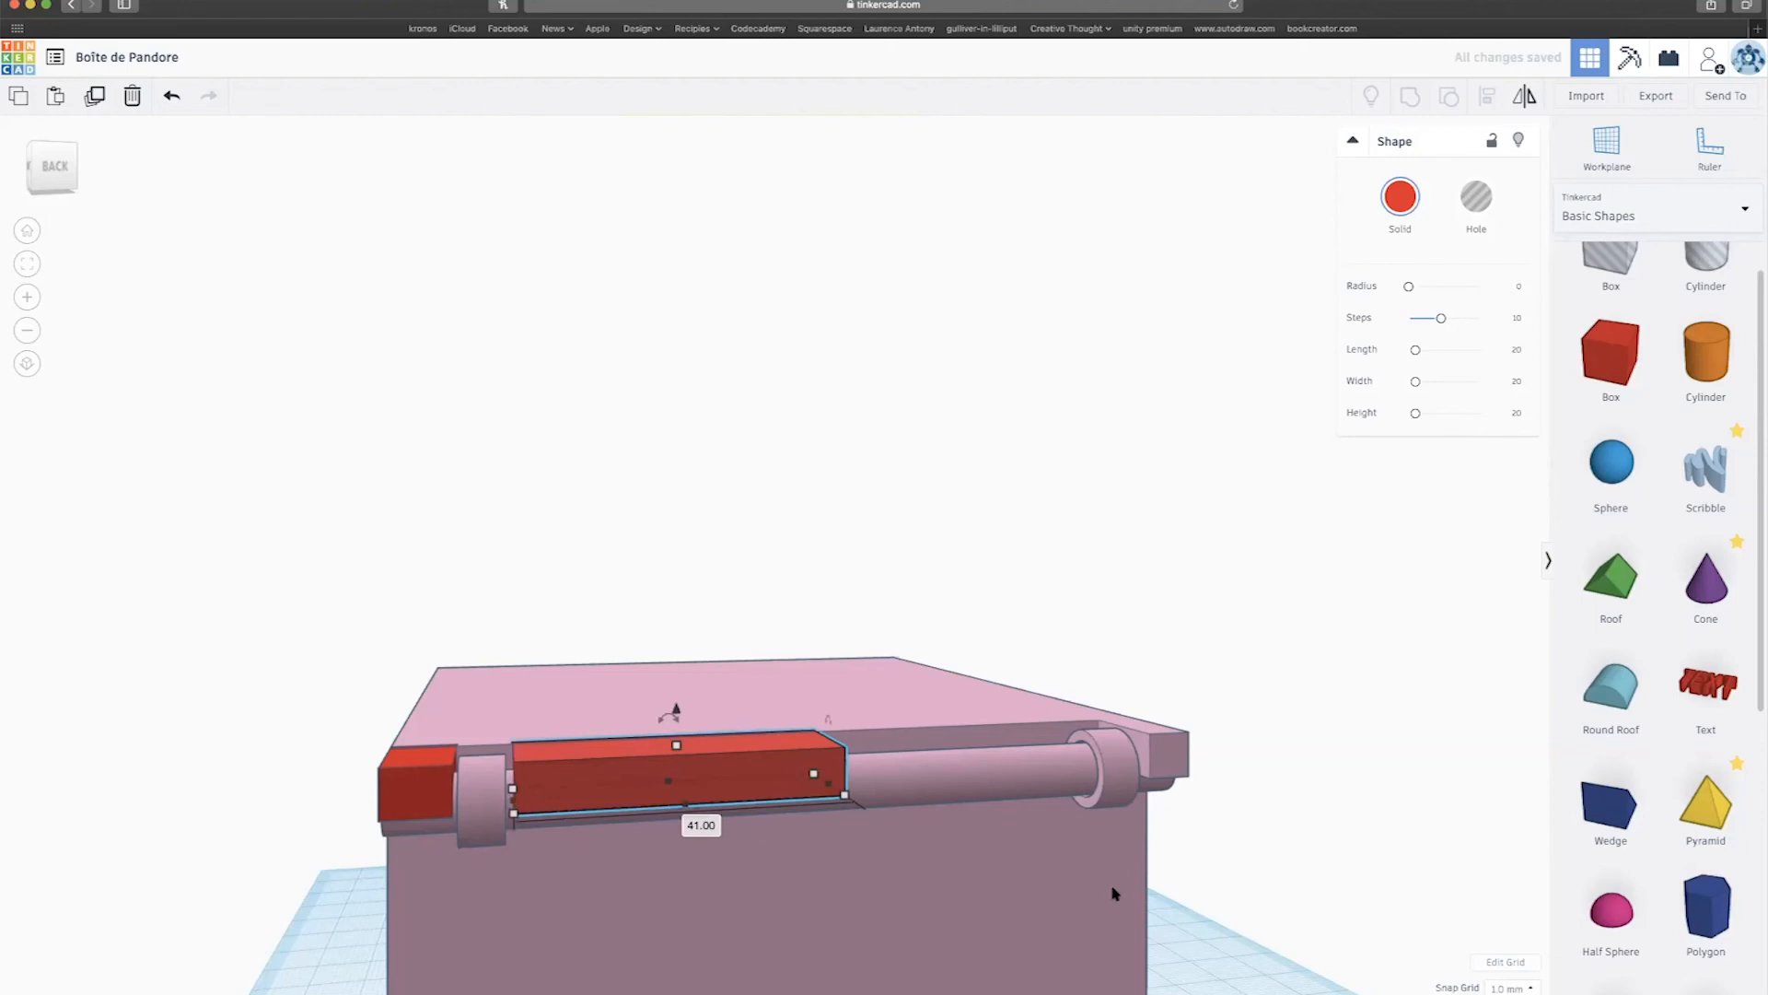
Set the snap grid to 0.5 mm and lengthen the red bar to 41.50.
left_click(1510, 987)
left_click(1506, 900)
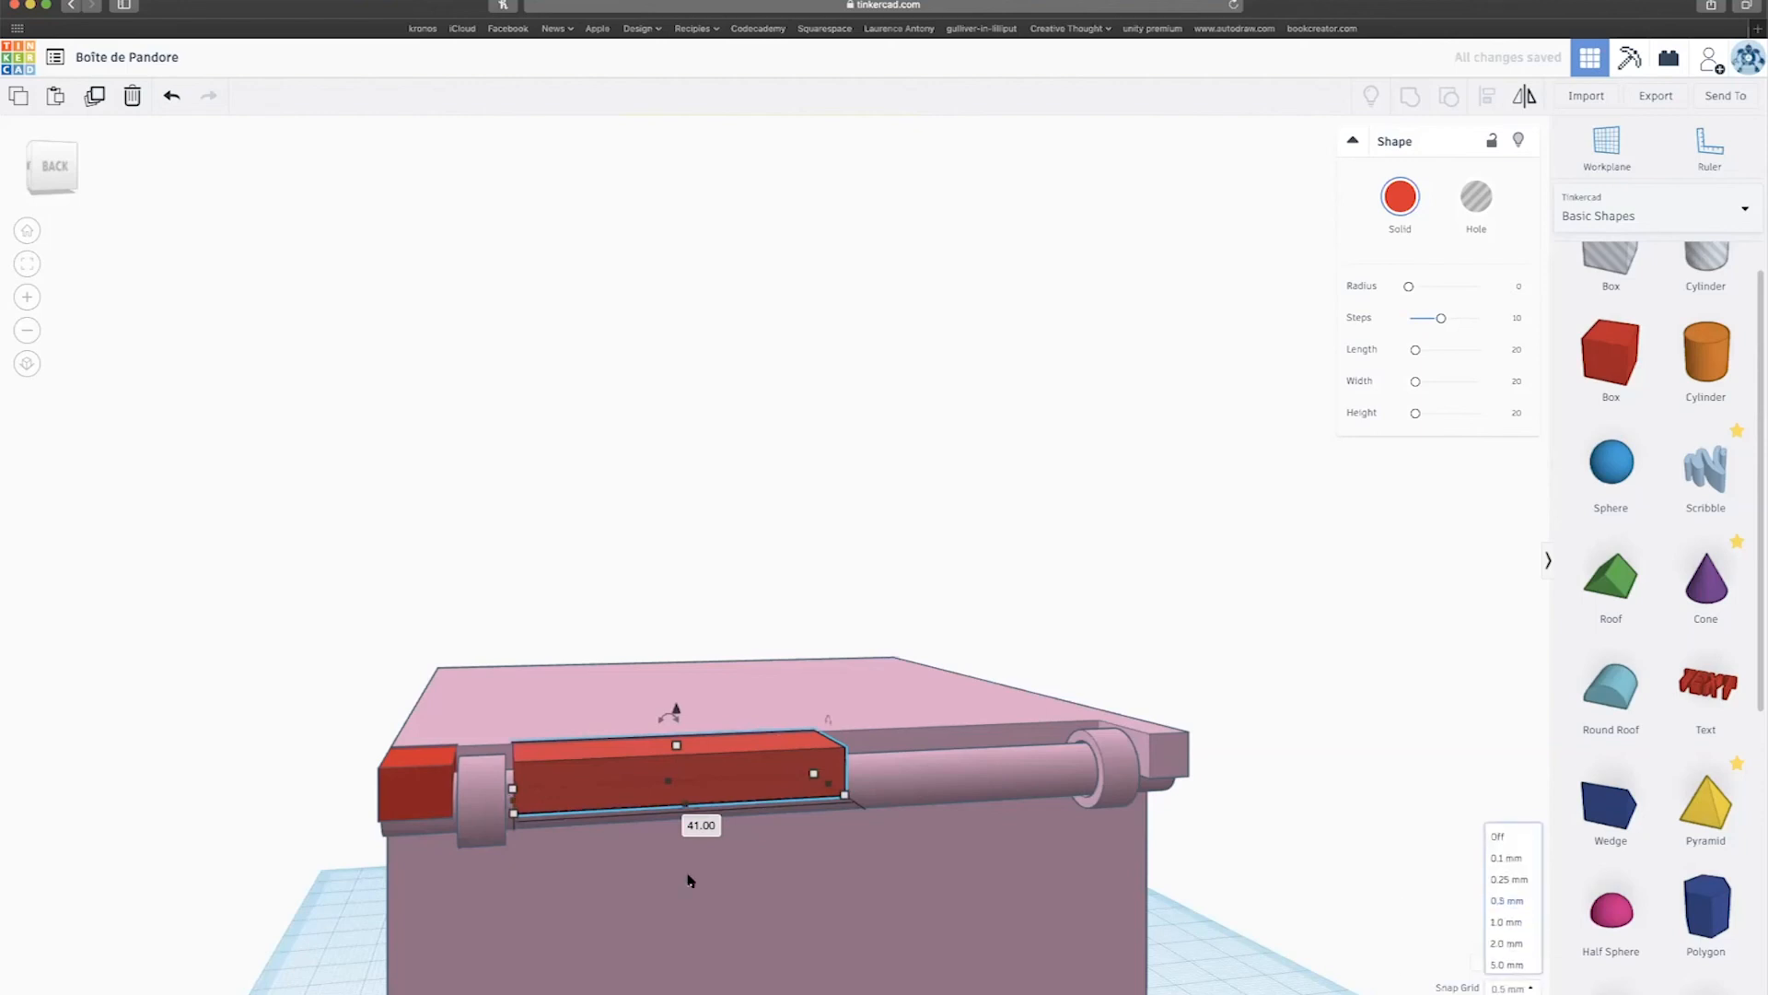
left_click_drag(513, 803, 510, 806)
left_click(1511, 988)
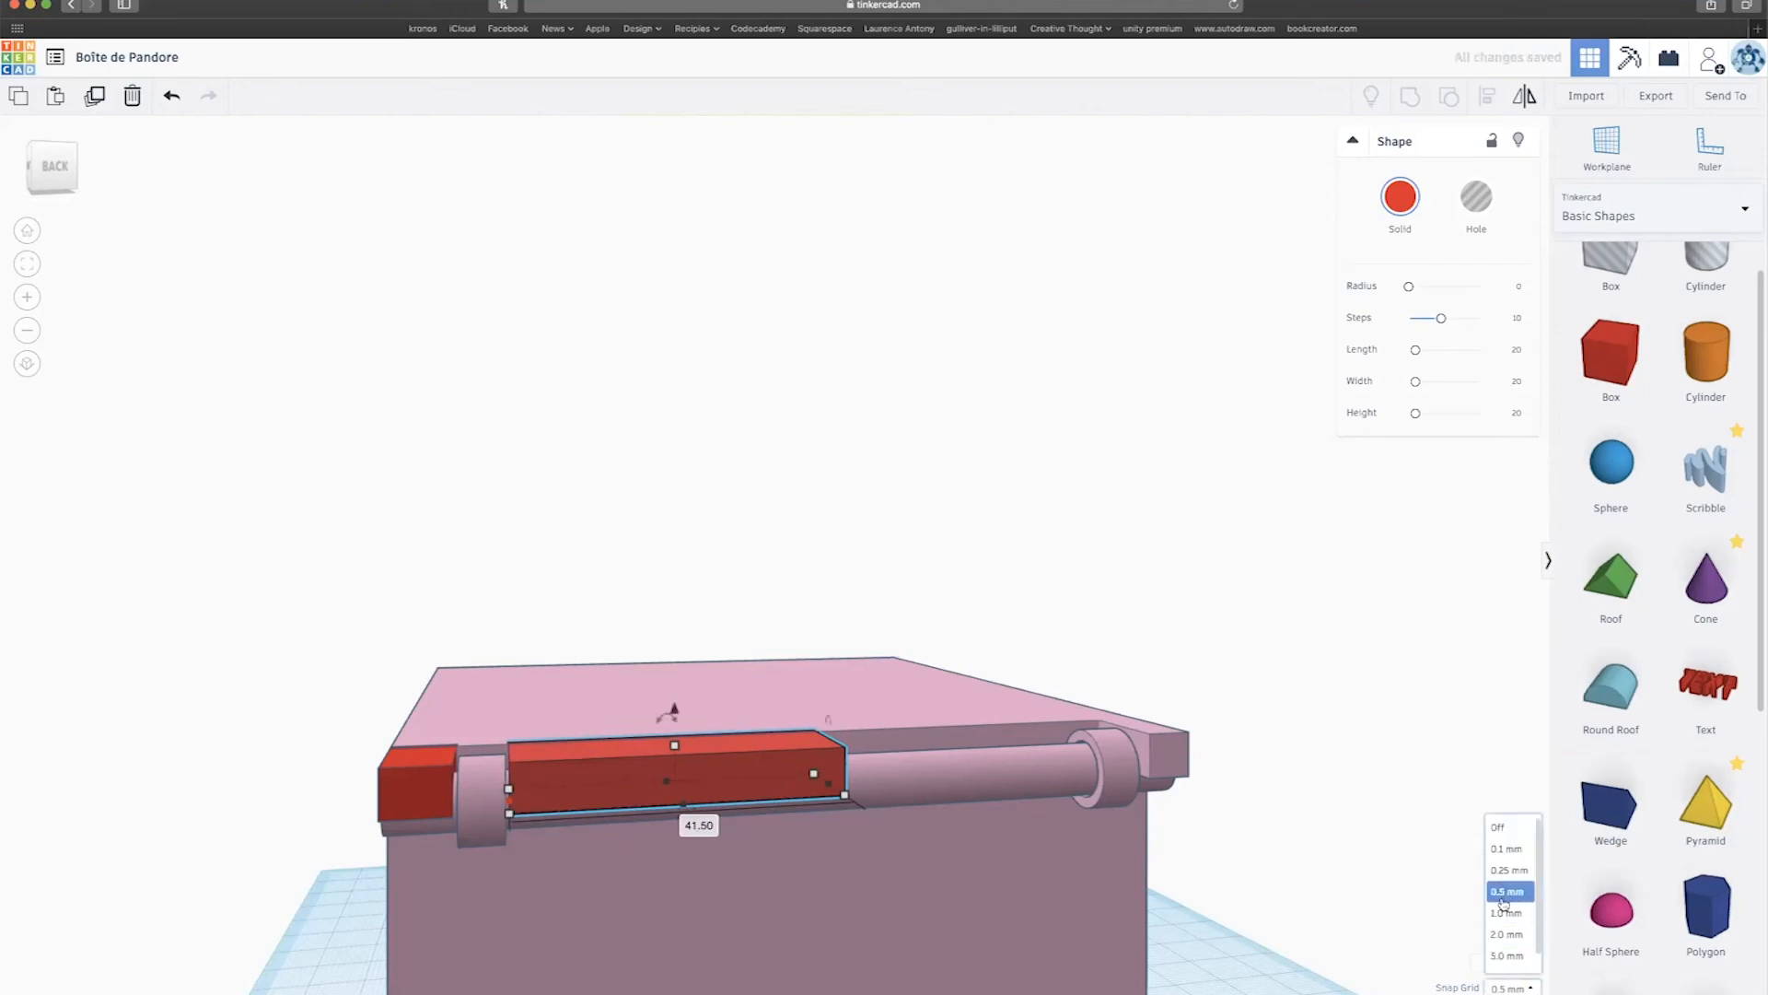
left_click(1258, 952)
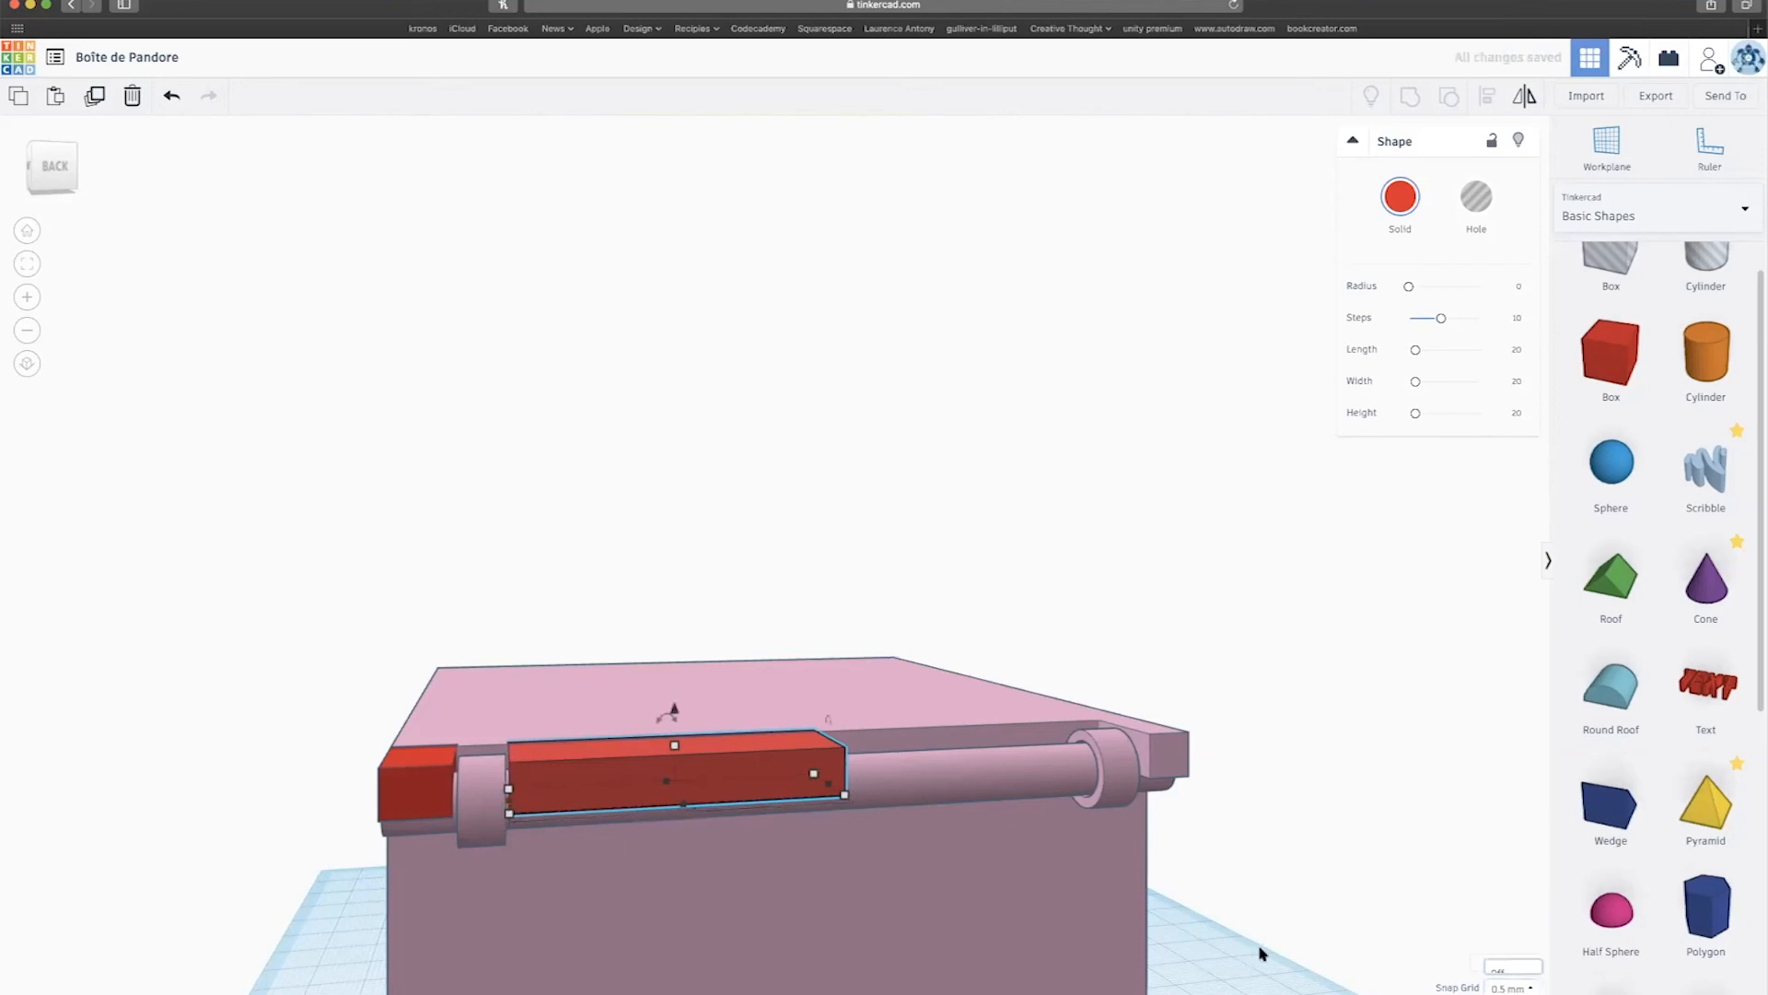
Stretch the red bar along the hinge rod to 77, then select the three lid shapes.
left_click_drag(826, 789, 1112, 792)
left_click(1512, 987)
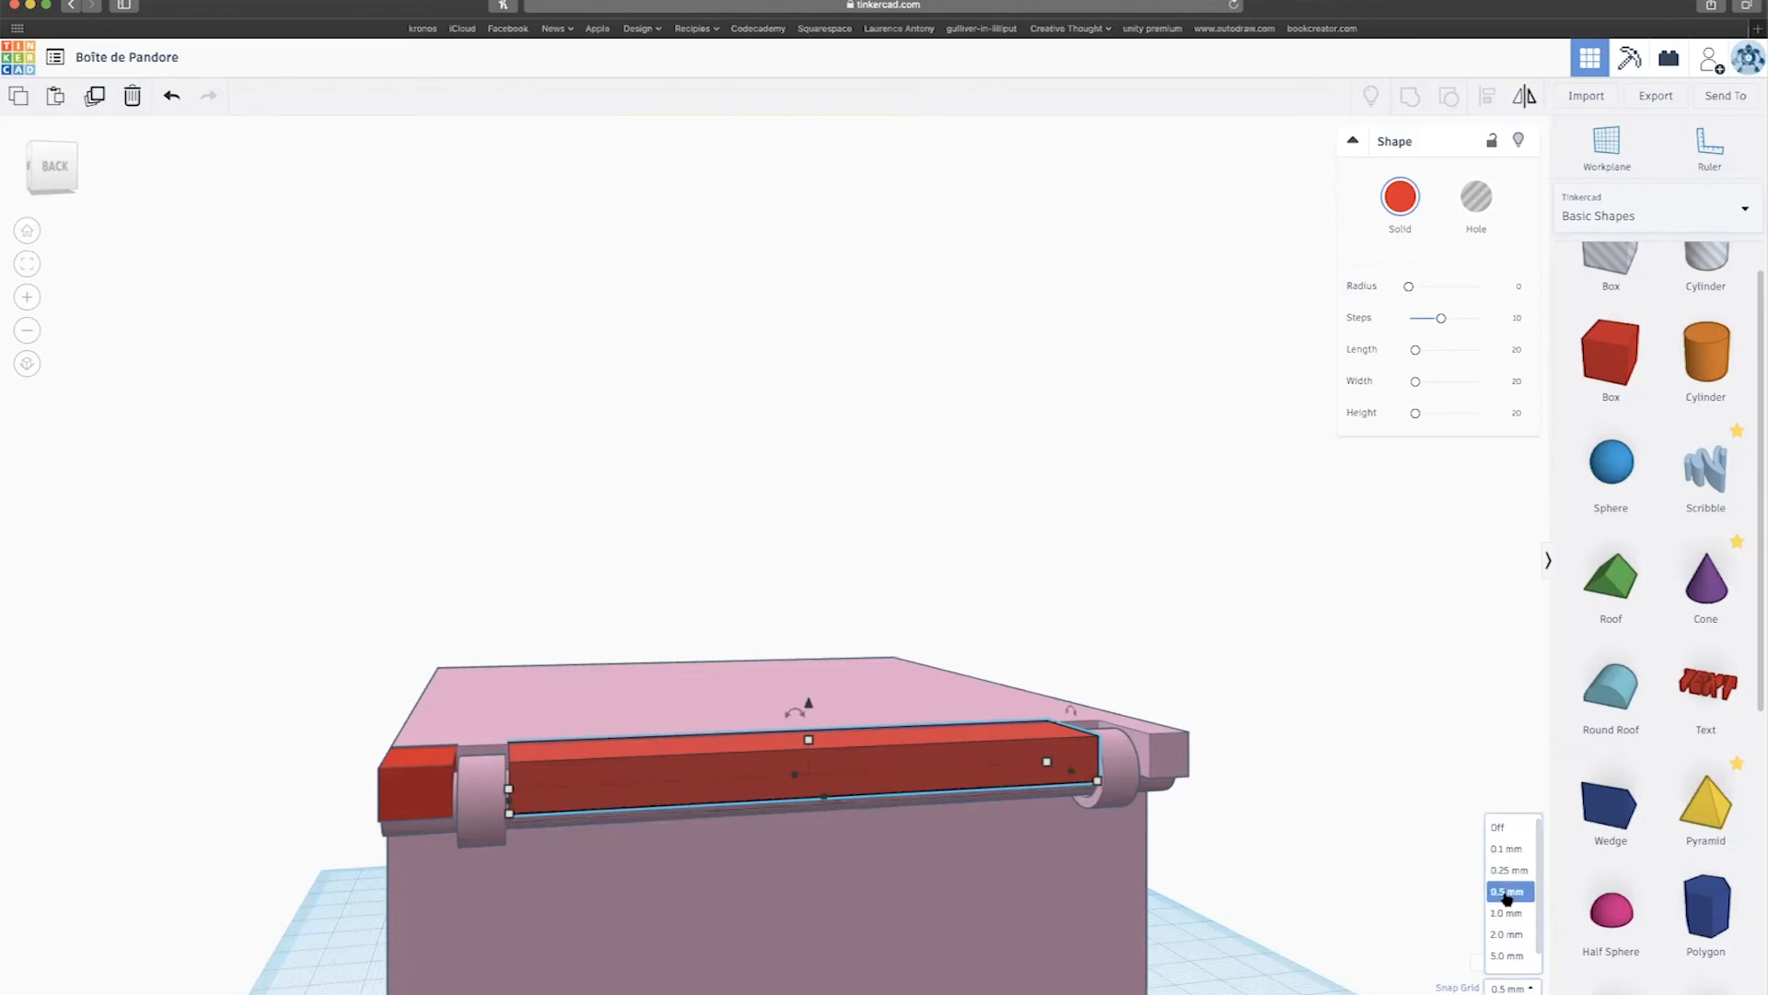
right_click_drag(1306, 888, 1183, 881)
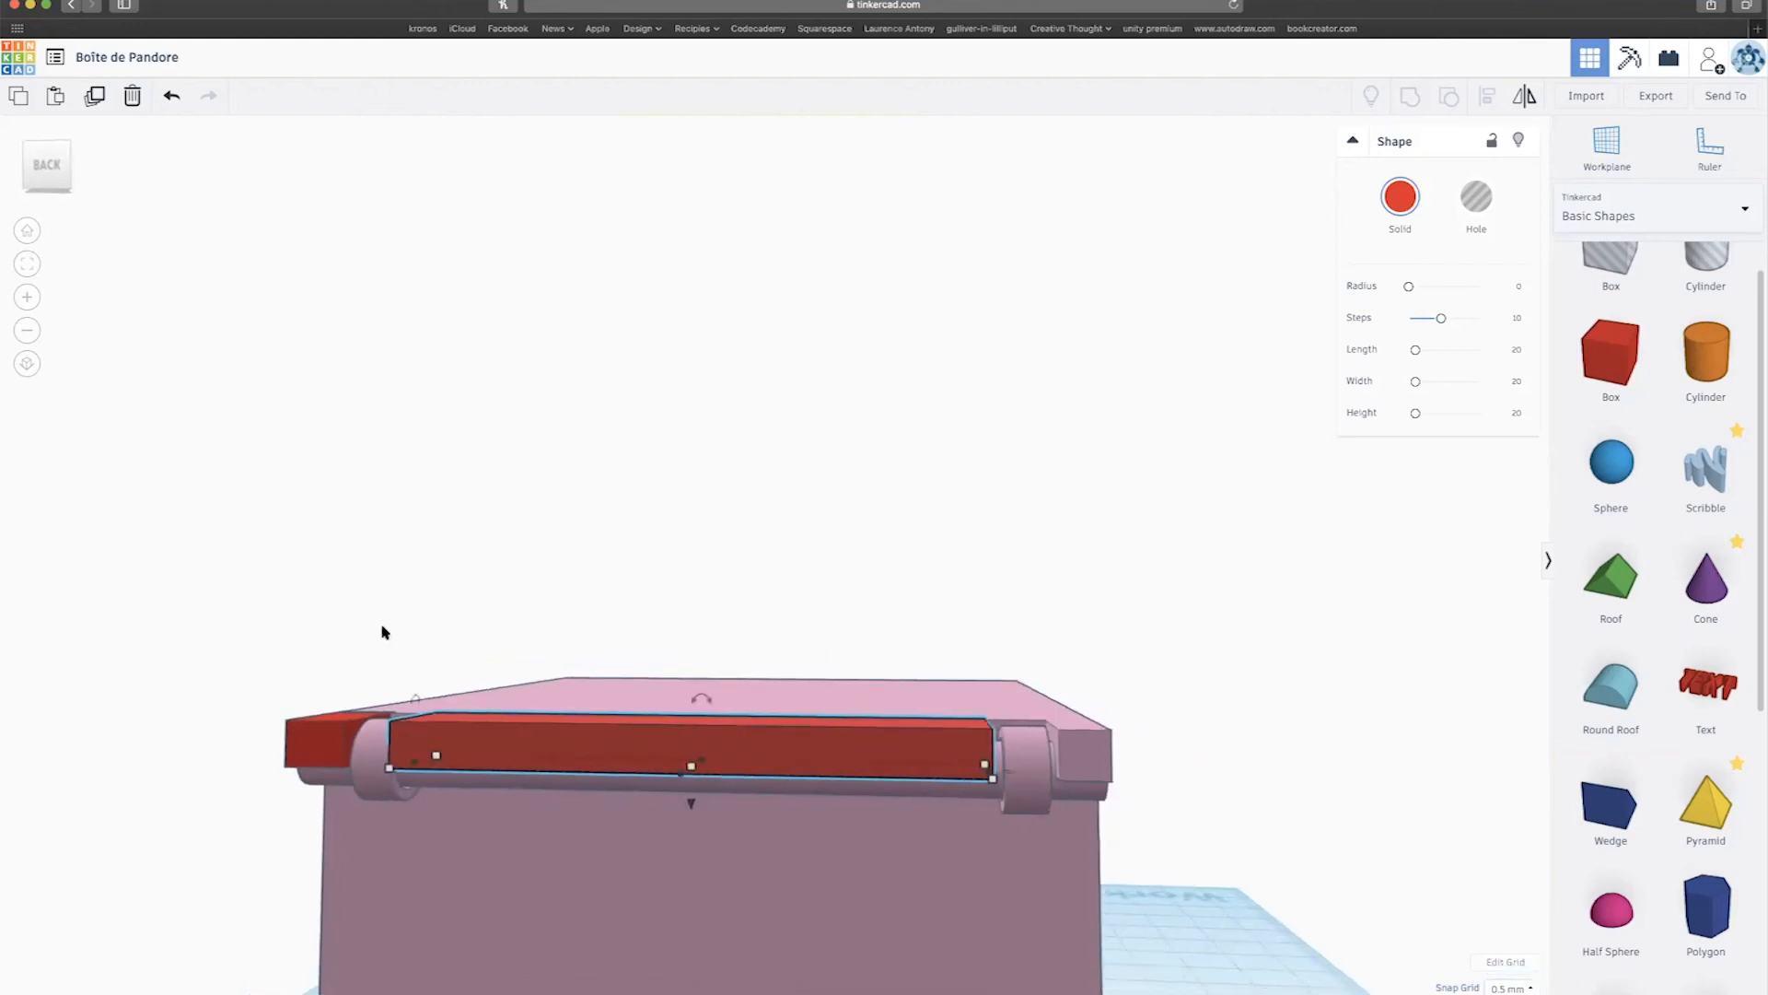
left_click_drag(221, 629, 1164, 831)
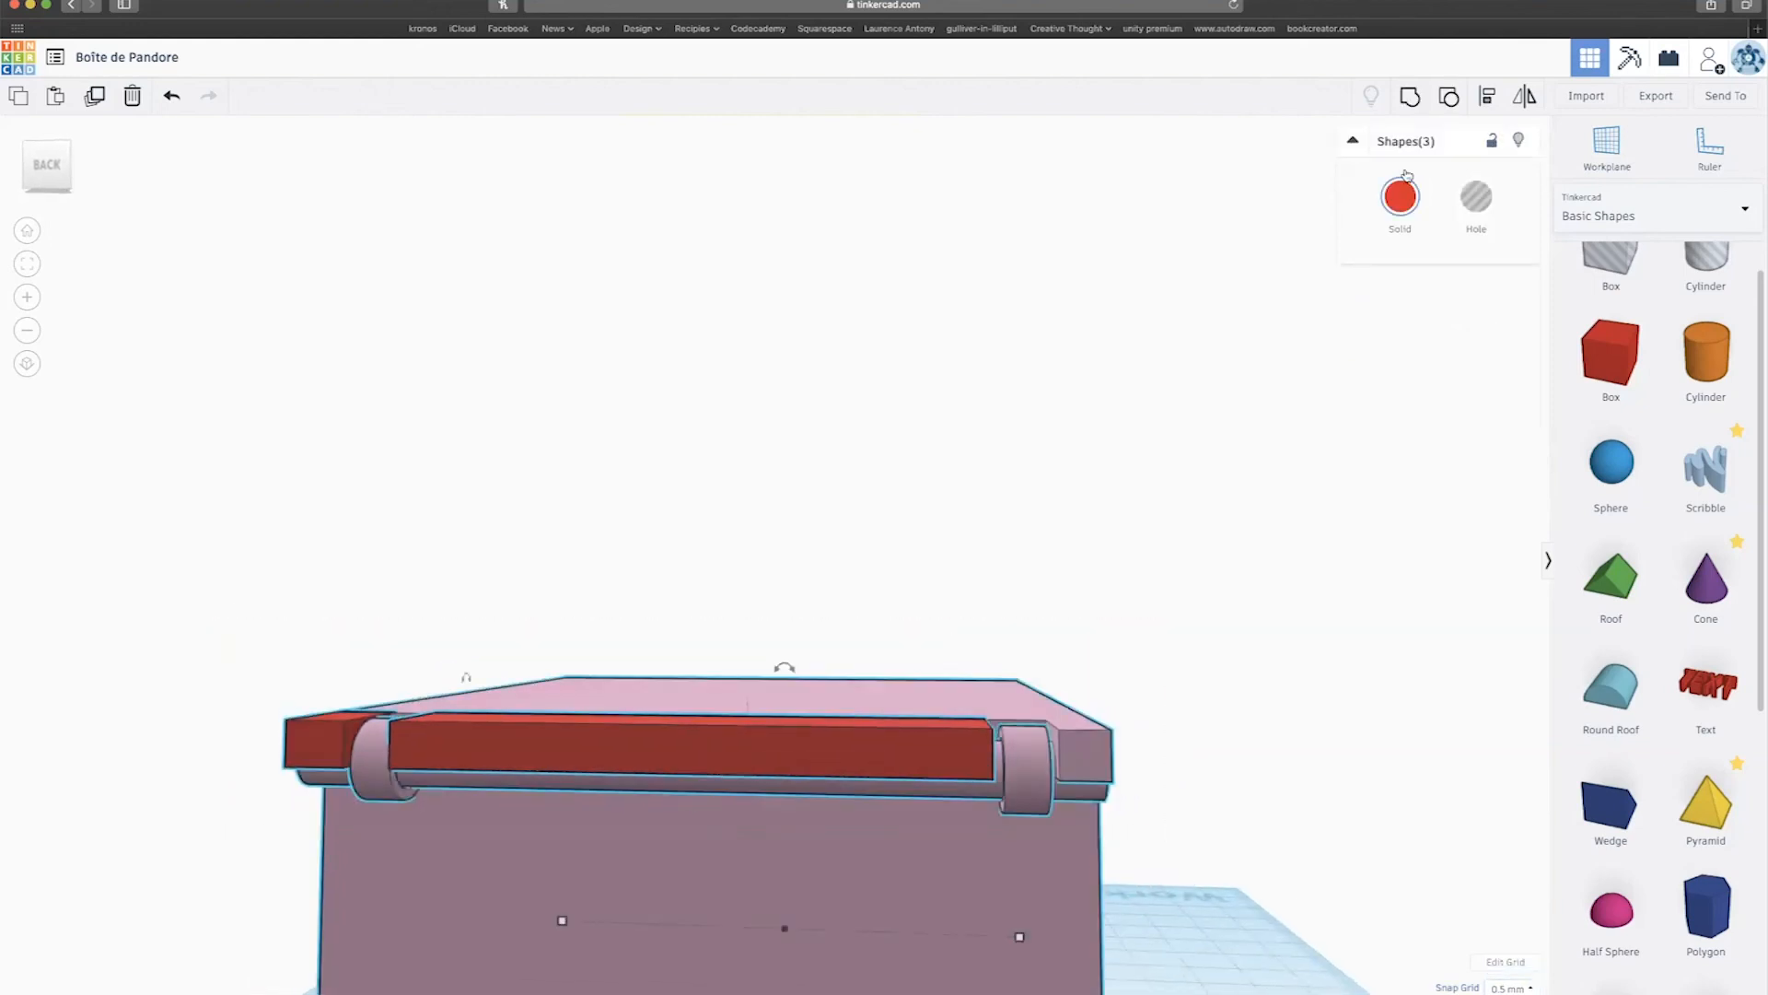
Group the lid, red bar and hinge piece with Ctrl+G and colour the group pink.
key("super+g")
left_click(1401, 198)
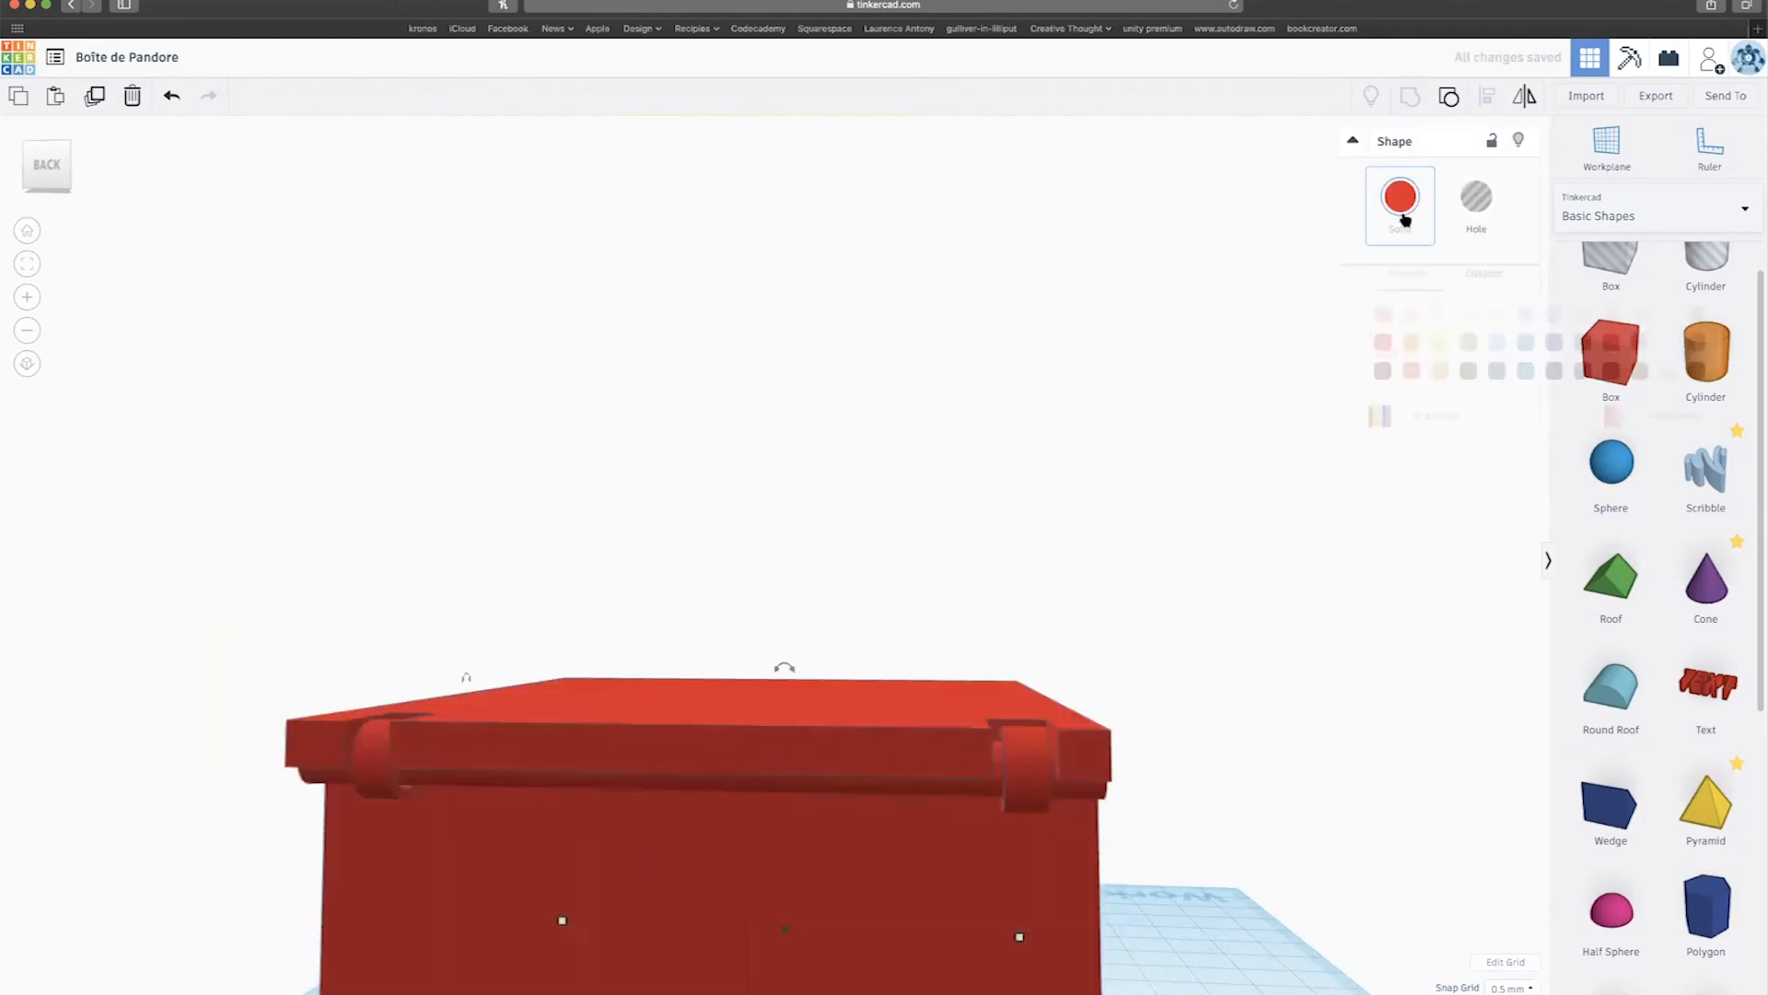
left_click(1610, 315)
right_click_drag(1269, 617, 884, 597)
scroll(882, 600, "down", 5)
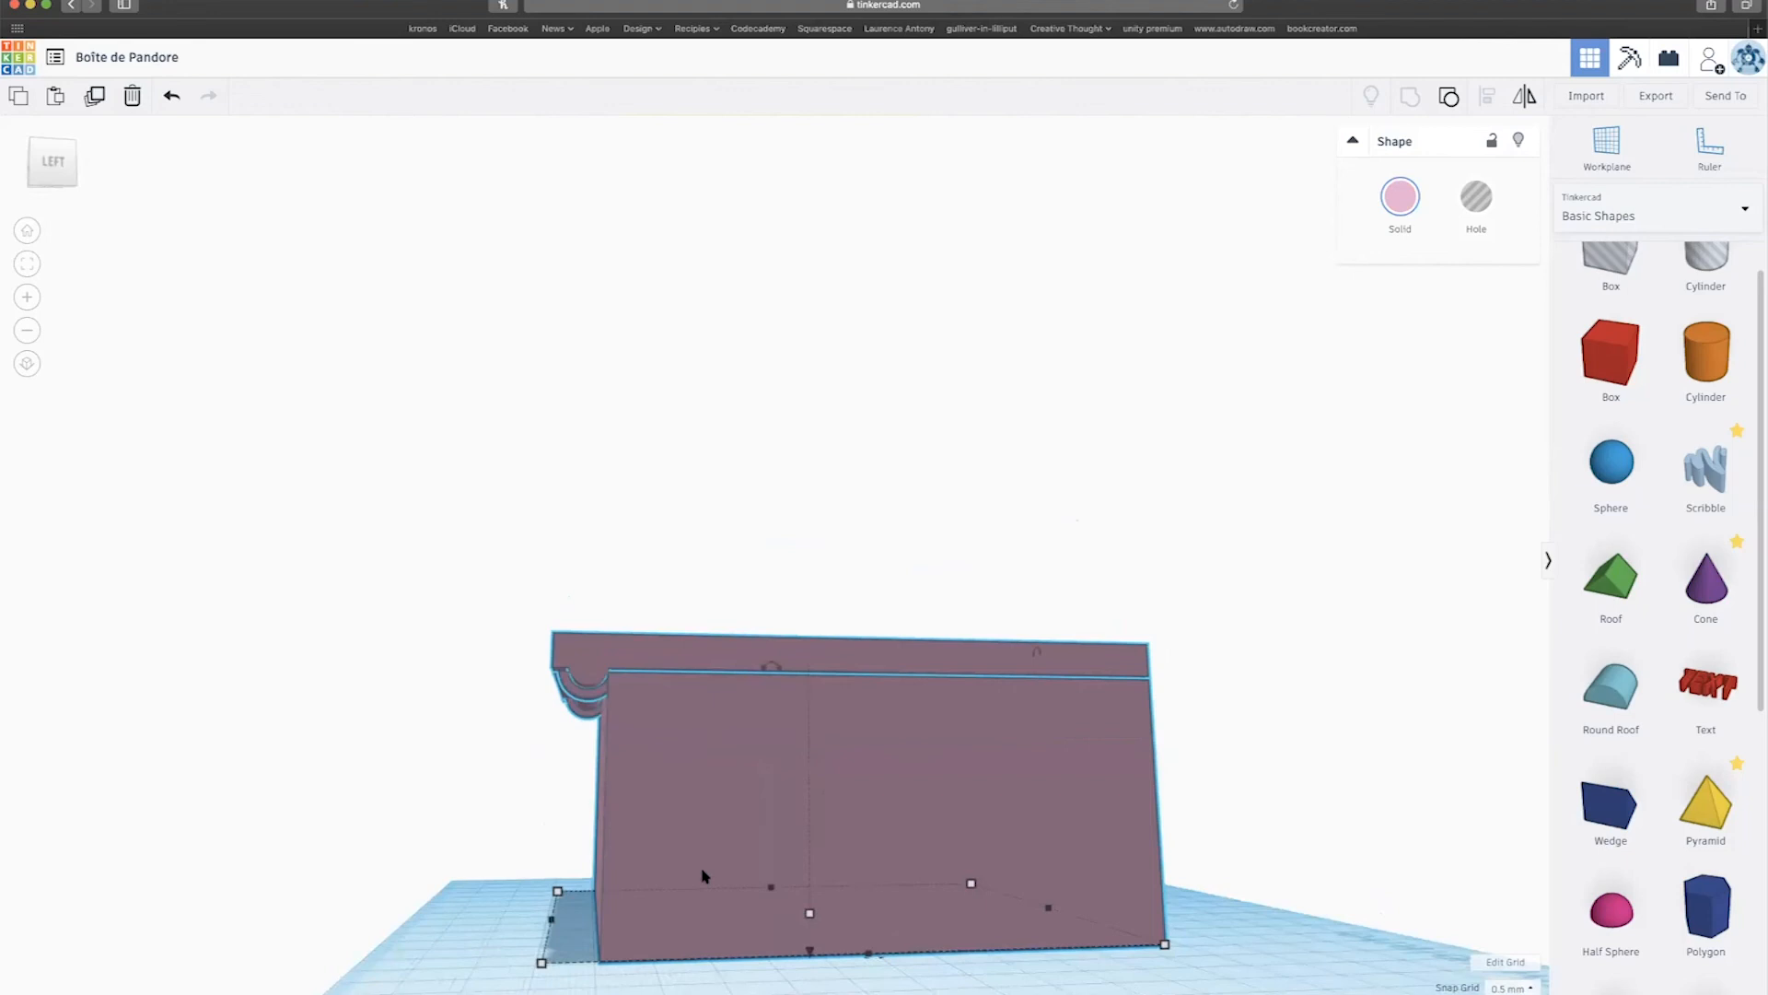
right_click_drag(815, 766, 547, 689)
scroll(549, 687, "down", 2)
scroll(548, 700, "up", 3)
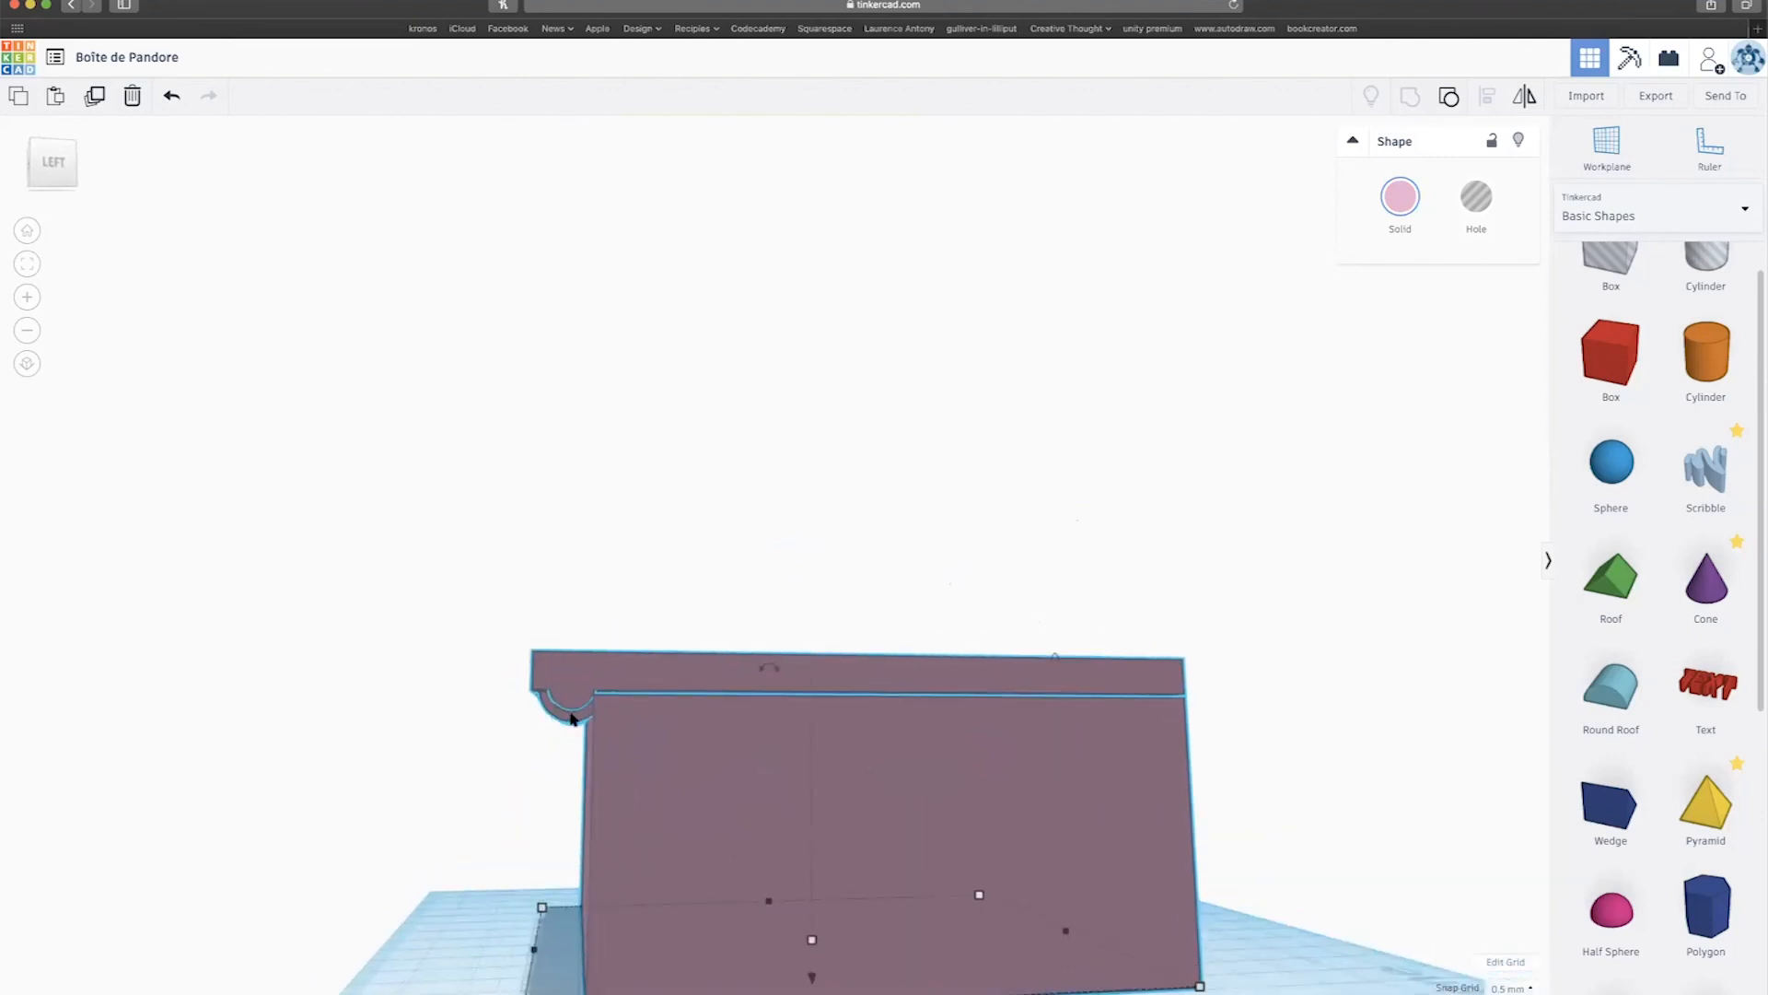
mouse_move(578, 730)
right_mouse_down()
mouse_move(632, 715)
mouse_move(558, 730)
right_mouse_up()
scroll(579, 741, "up", 5)
scroll(545, 746, "up", 5)
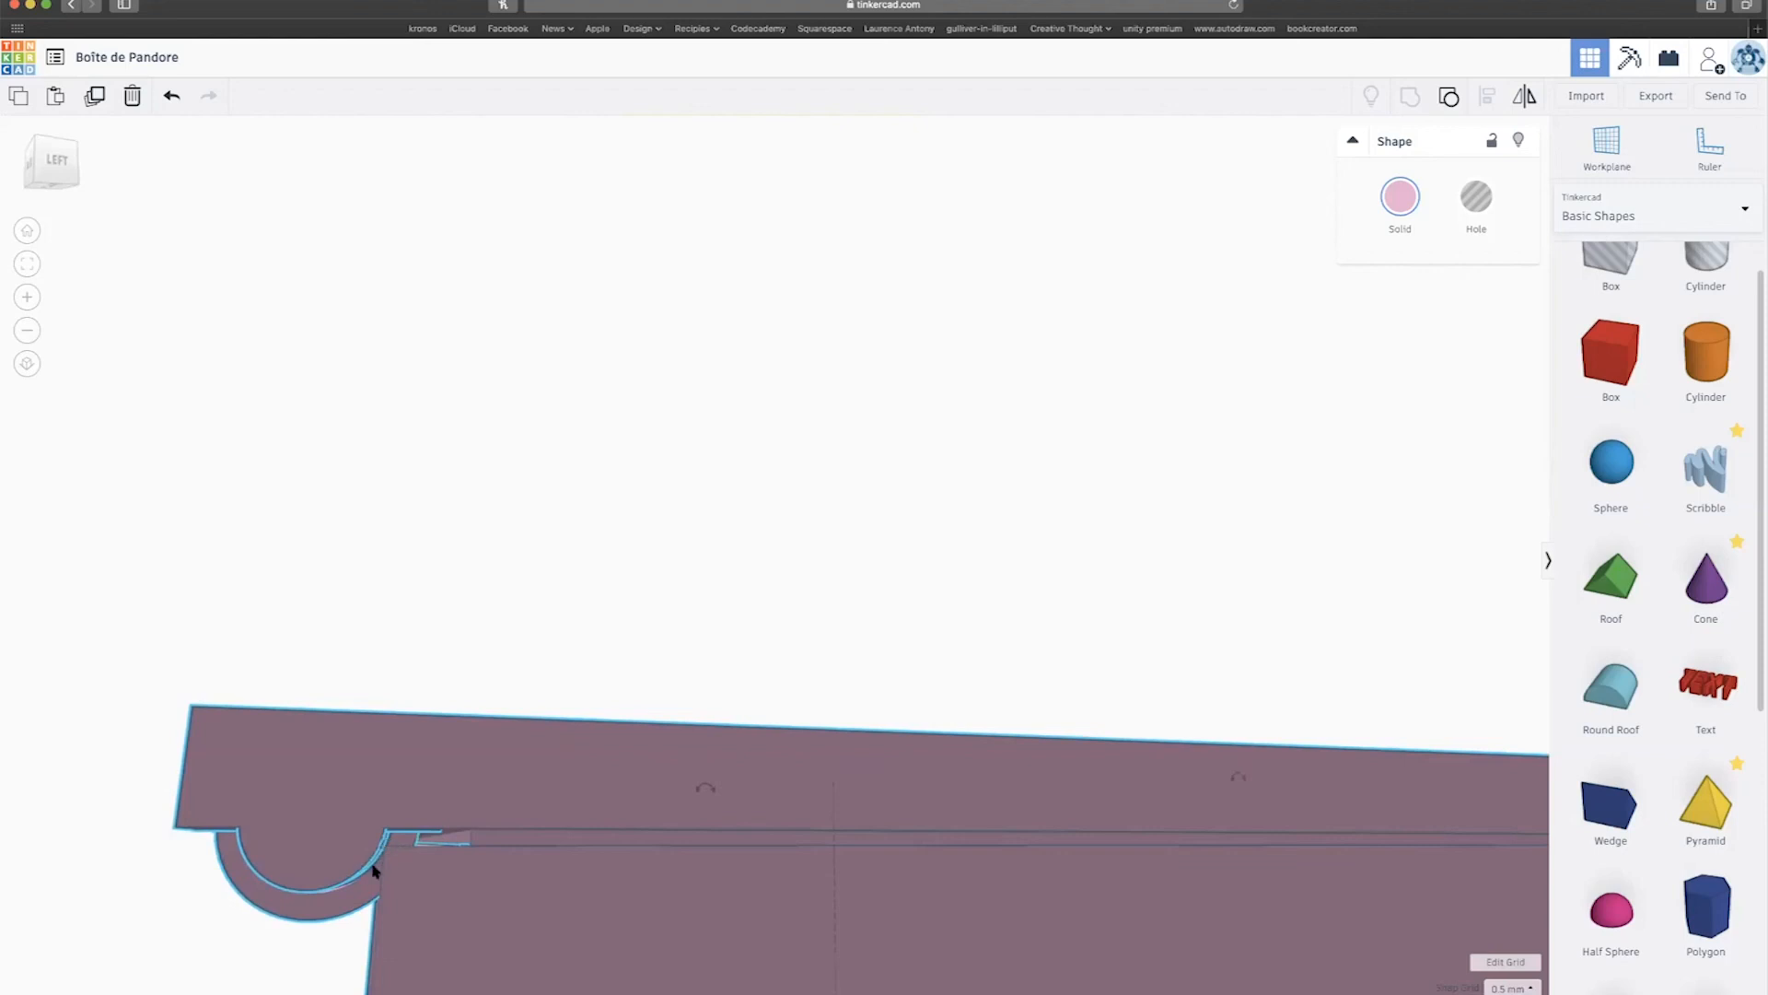
right_click_drag(346, 875, 394, 848)
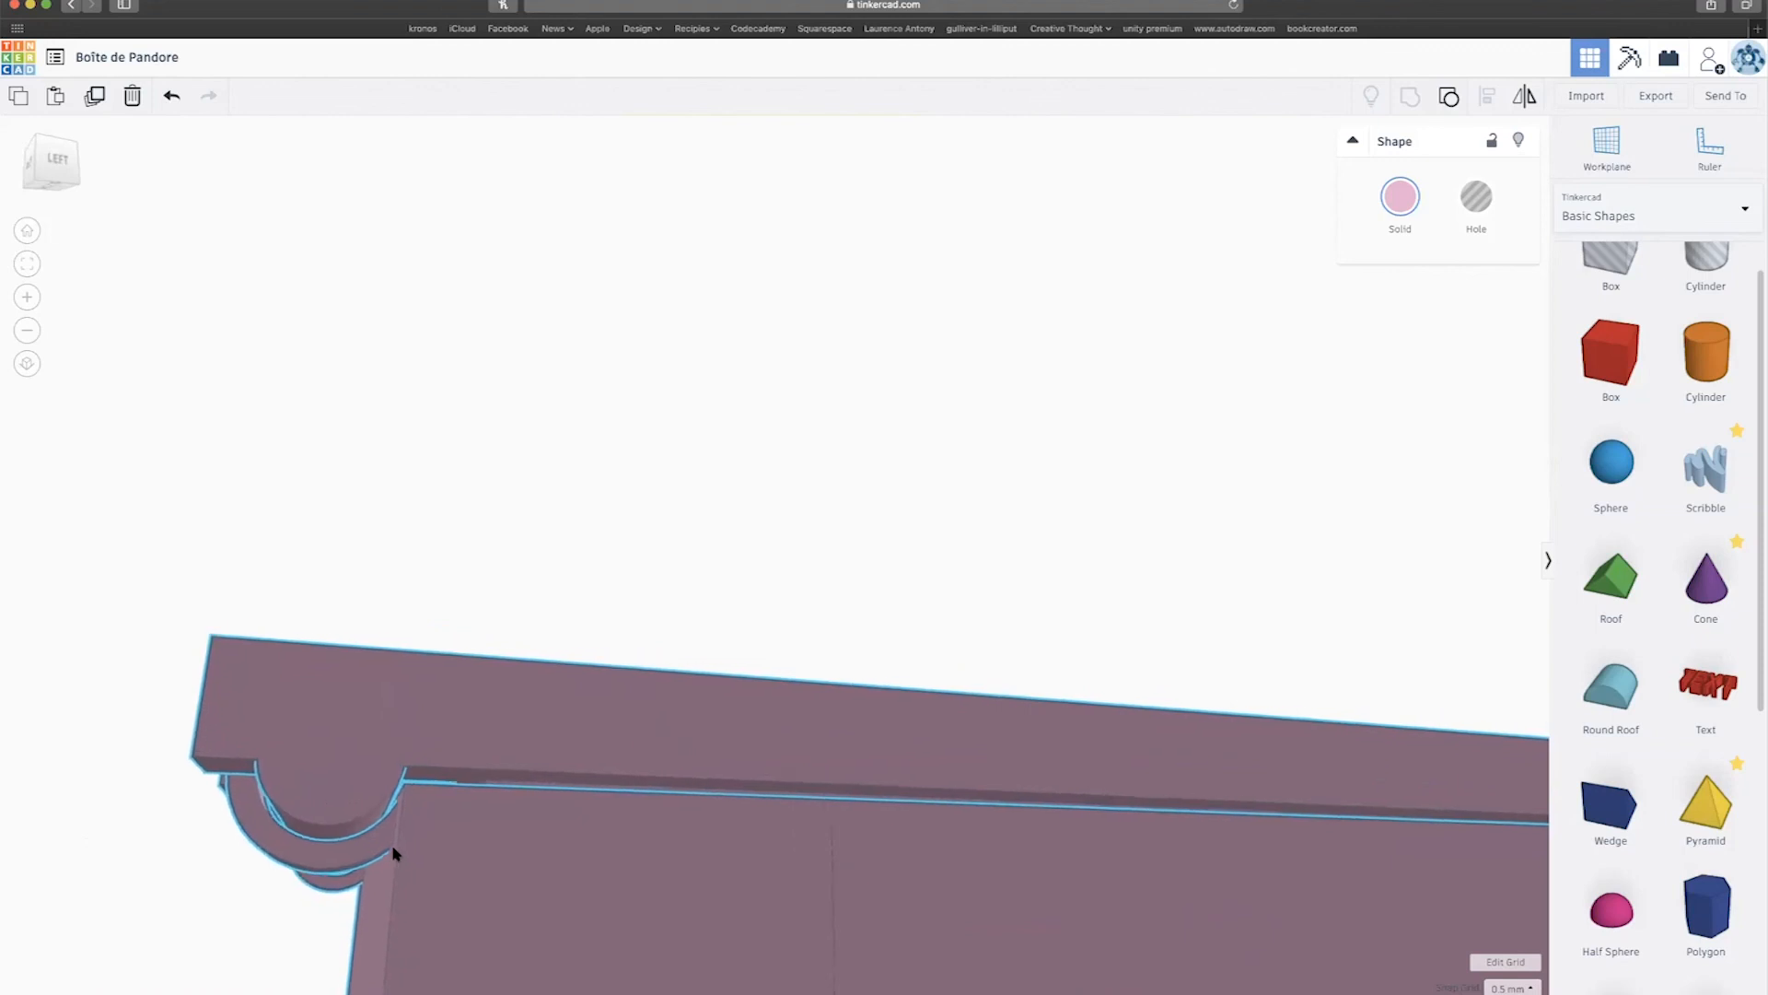
scroll(506, 728, "down", 5)
right_click_drag(506, 729, 594, 697)
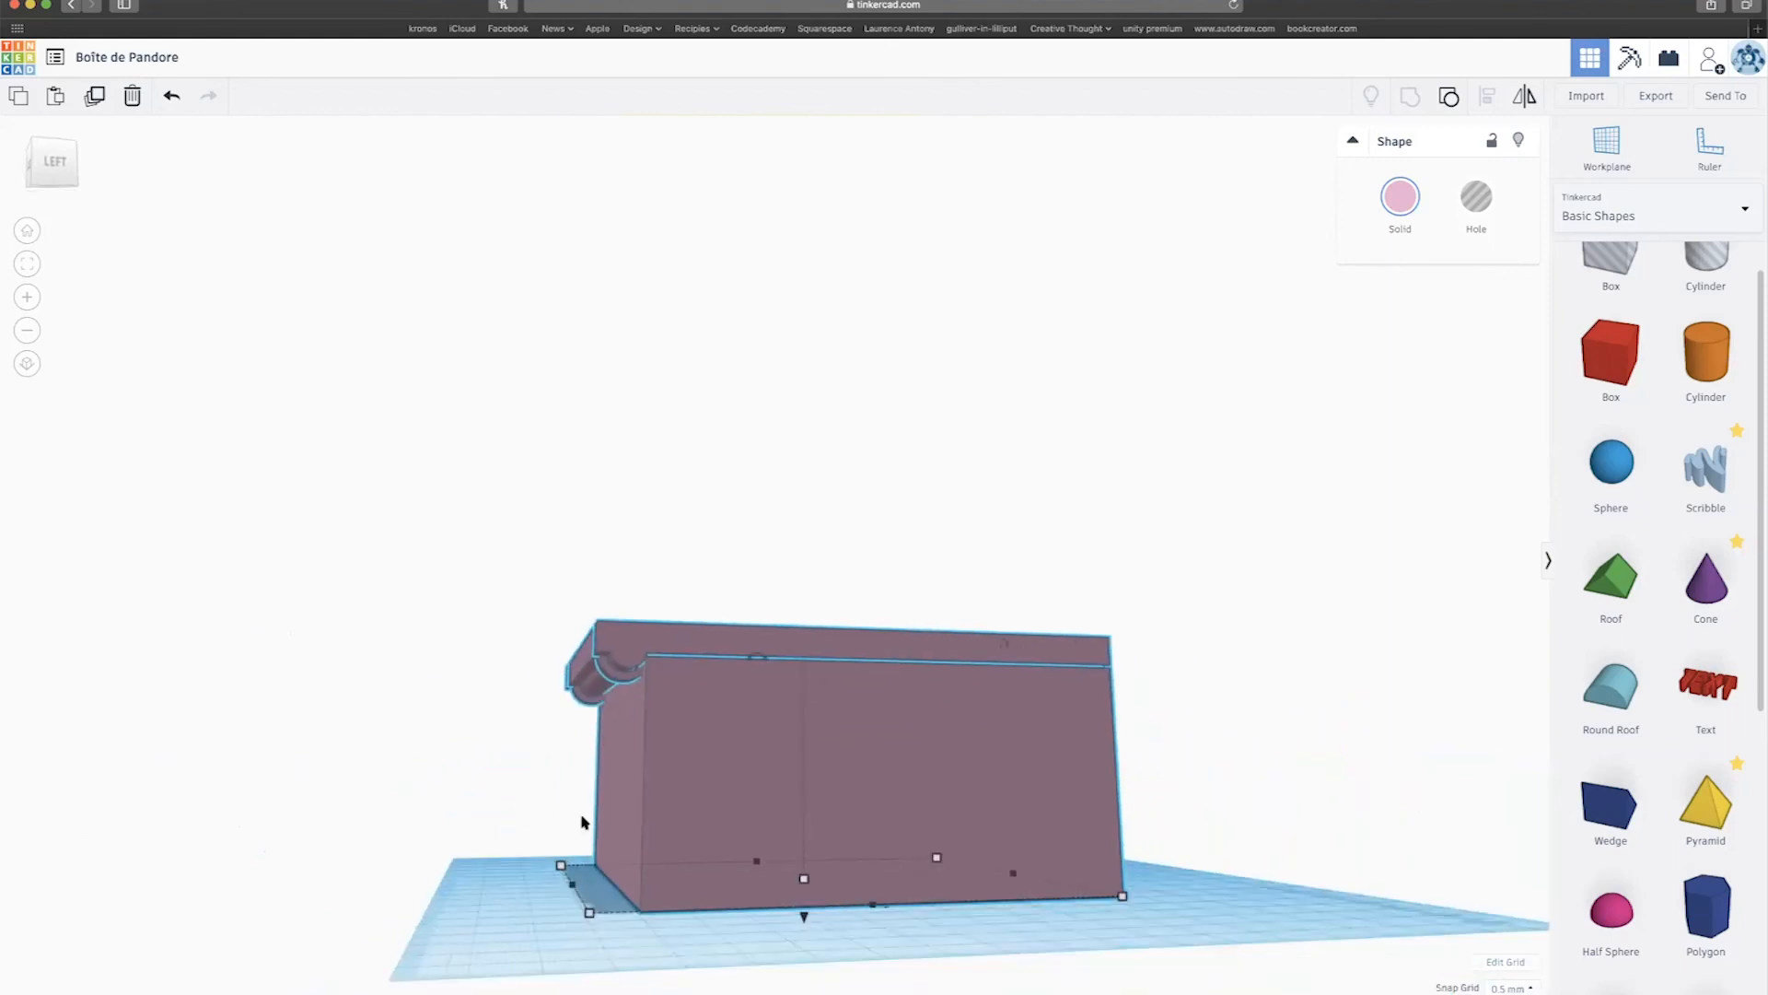
right_click_drag(594, 692, 512, 697)
right_click_drag(638, 732, 376, 705)
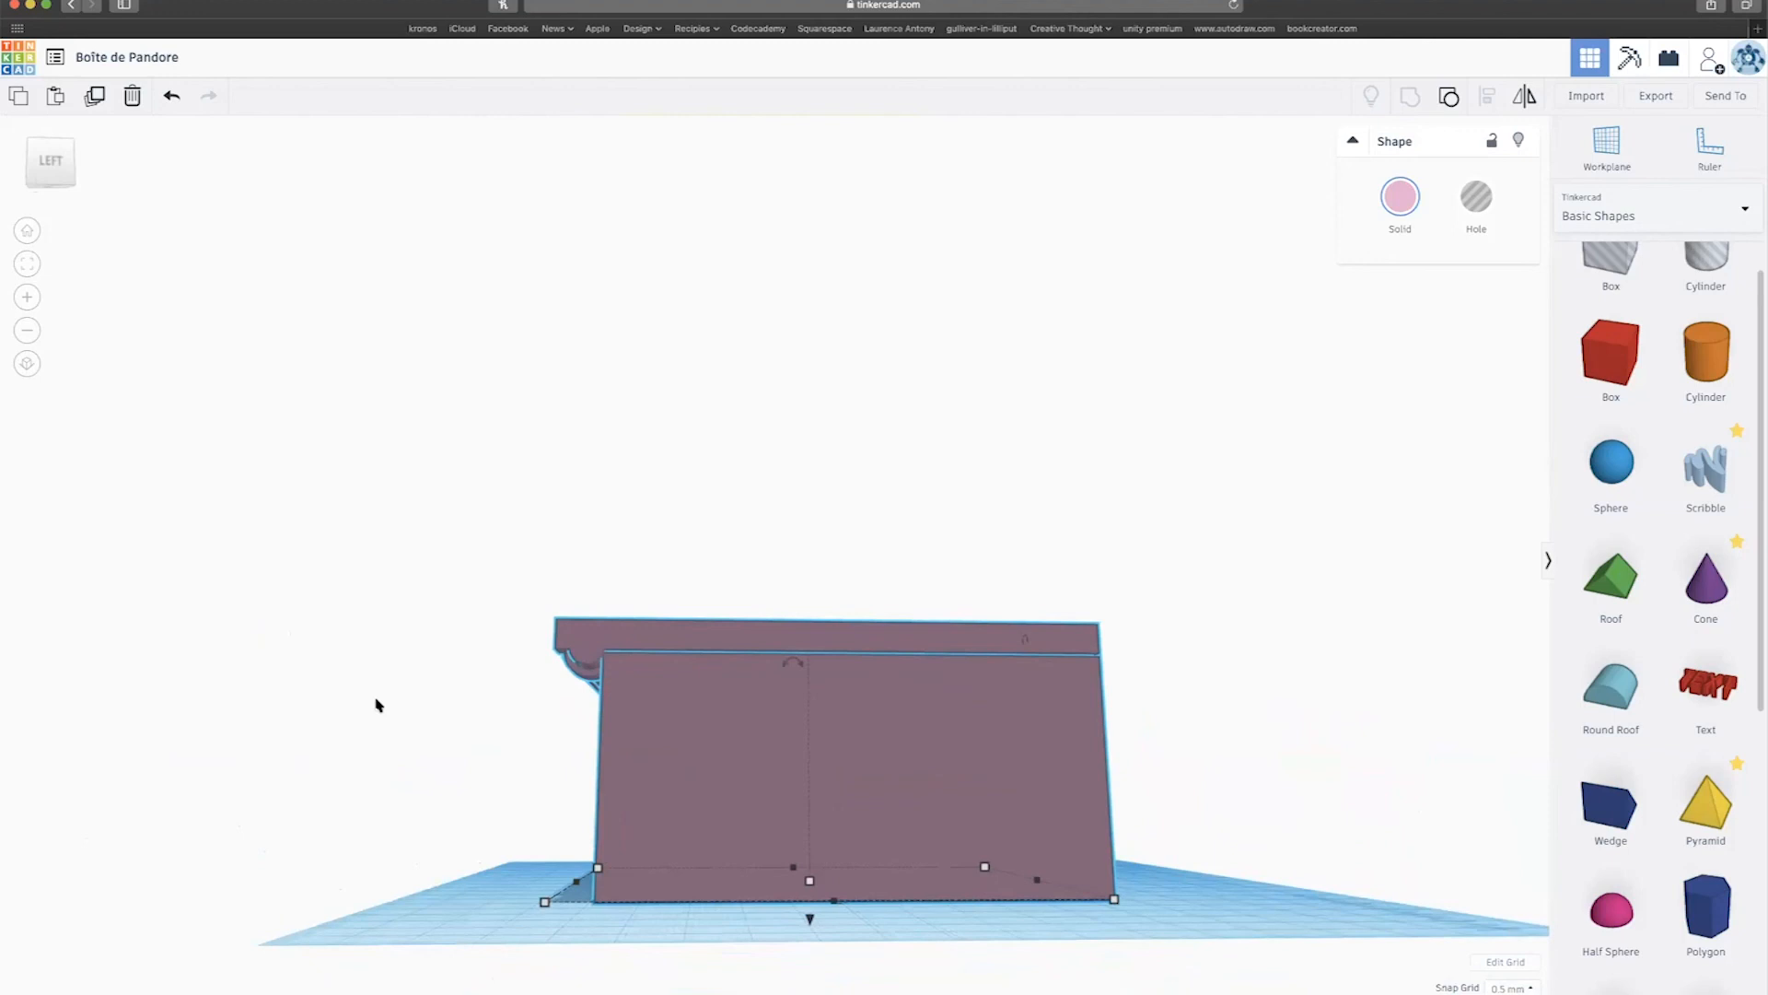
right_click_drag(1097, 692, 691, 777)
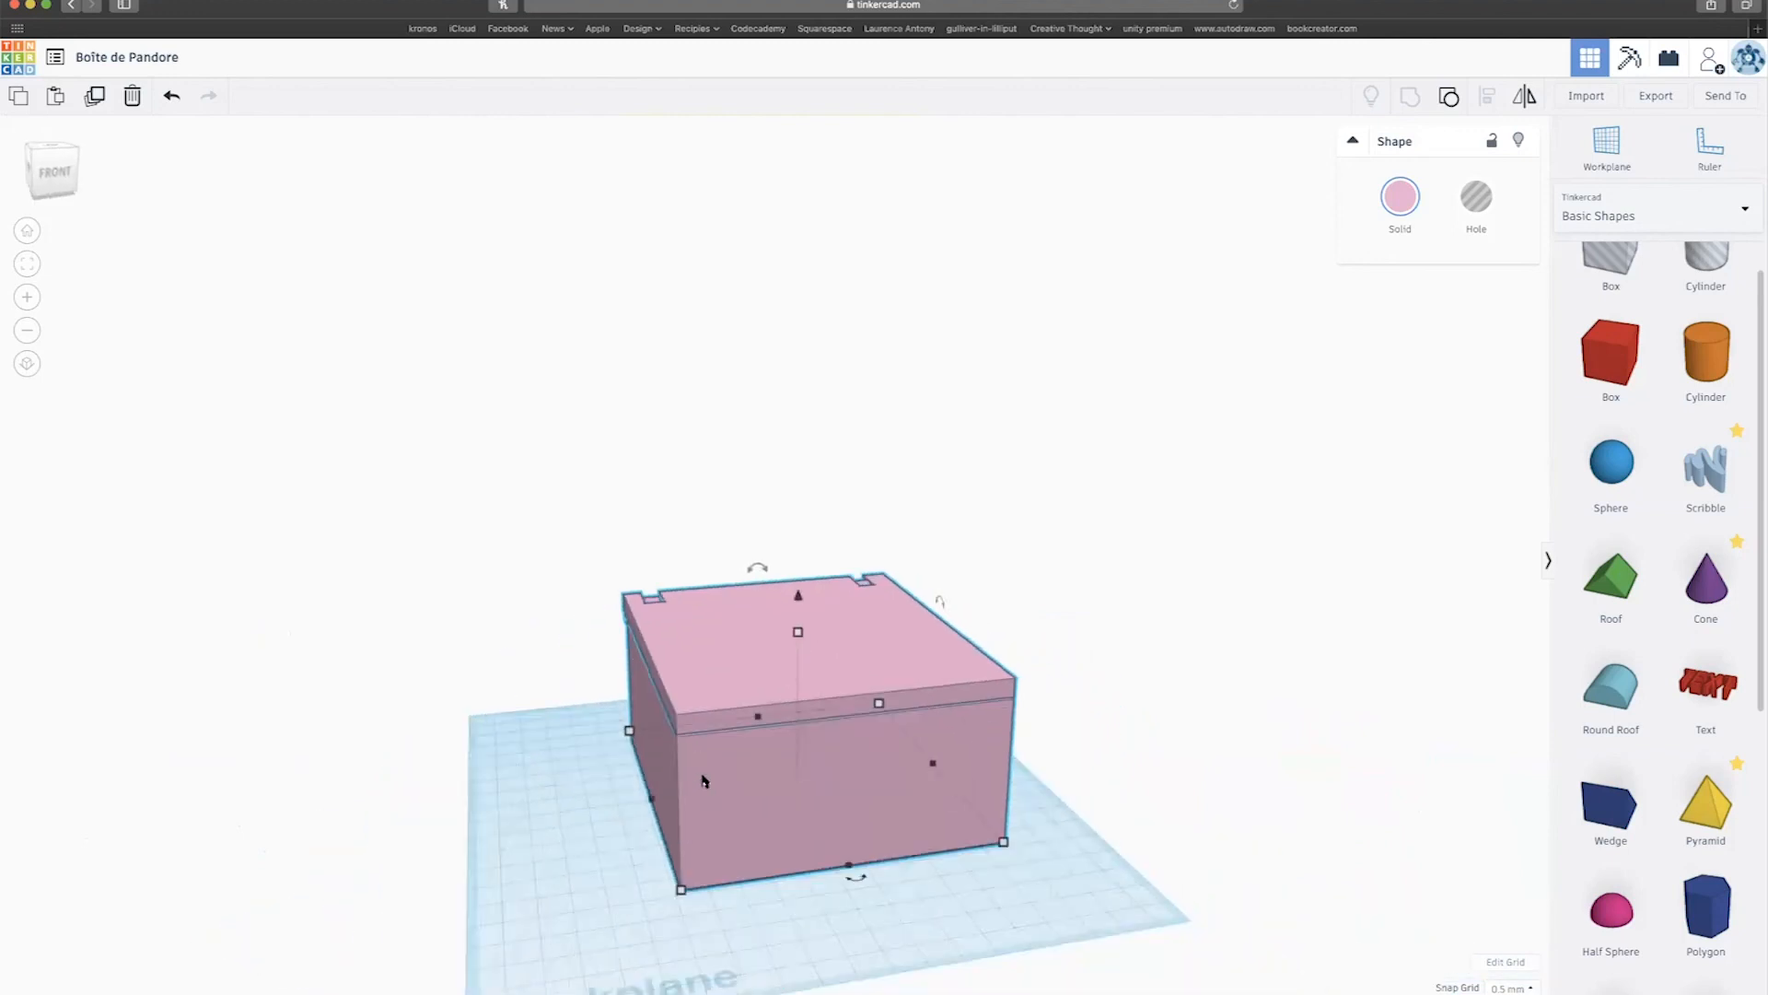
Drop a red Text shape in front of the pink box, browse all Shape Generators, and return to Basic Shapes.
left_click_drag(1705, 702, 856, 951)
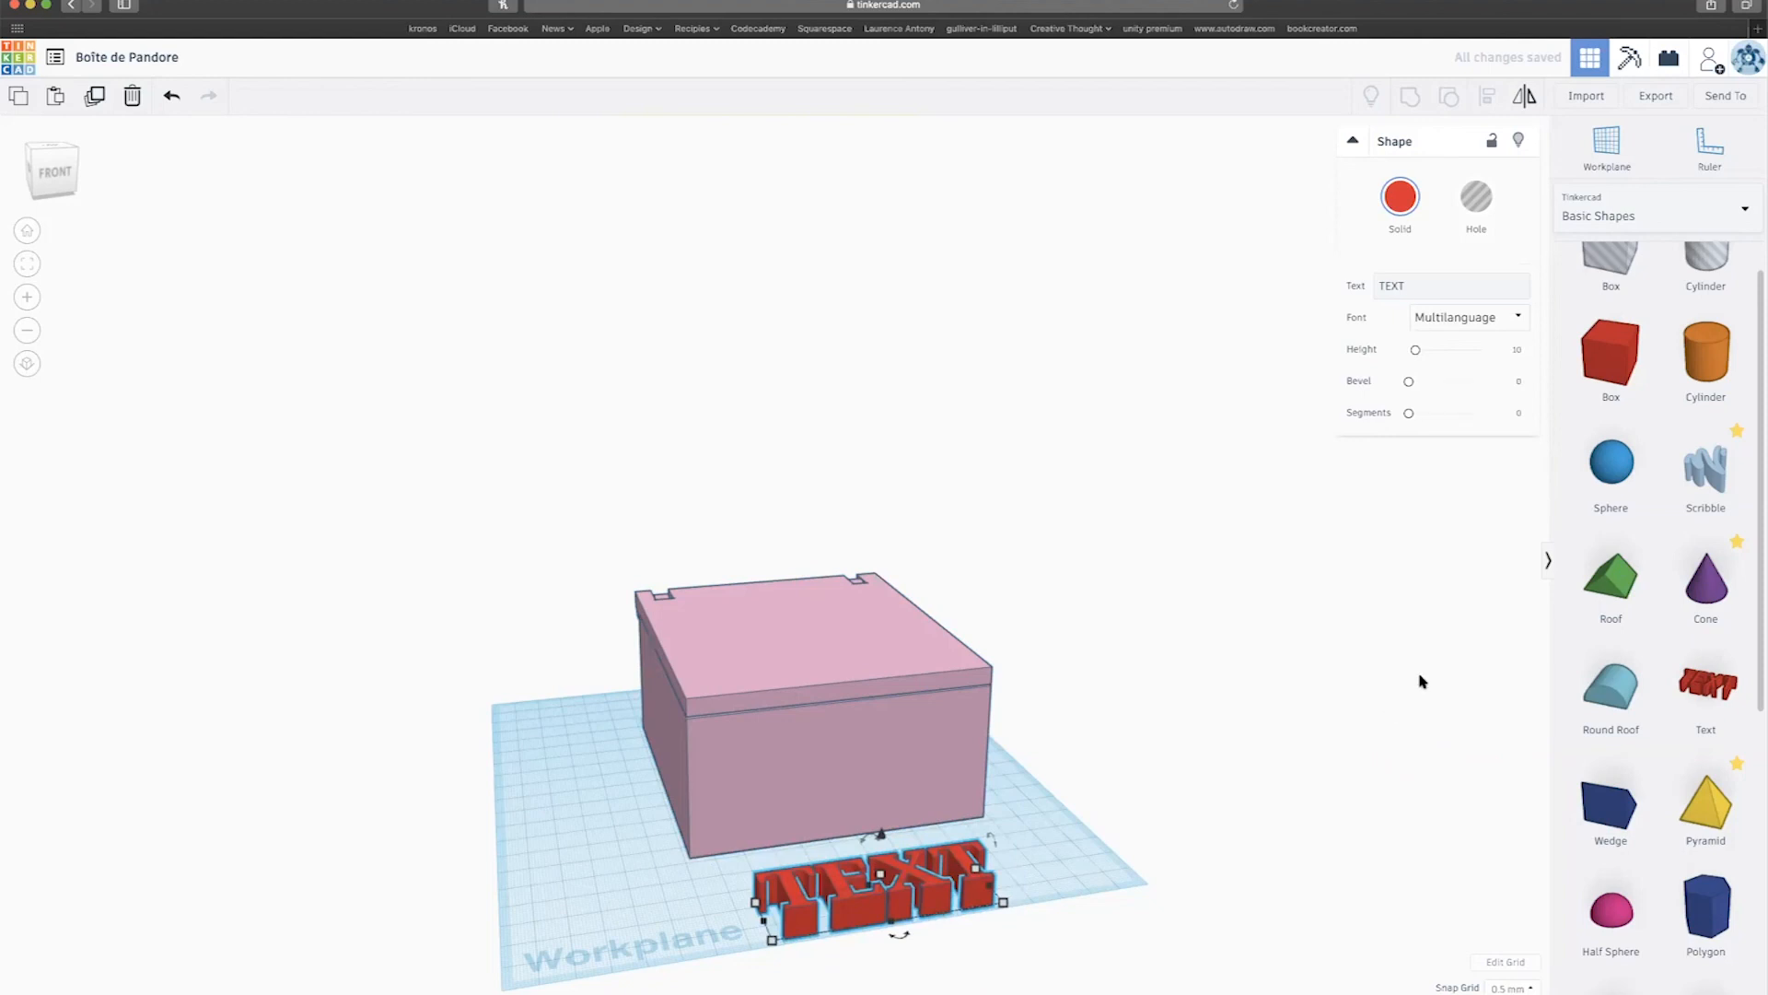
scroll(1648, 783, "down", 10)
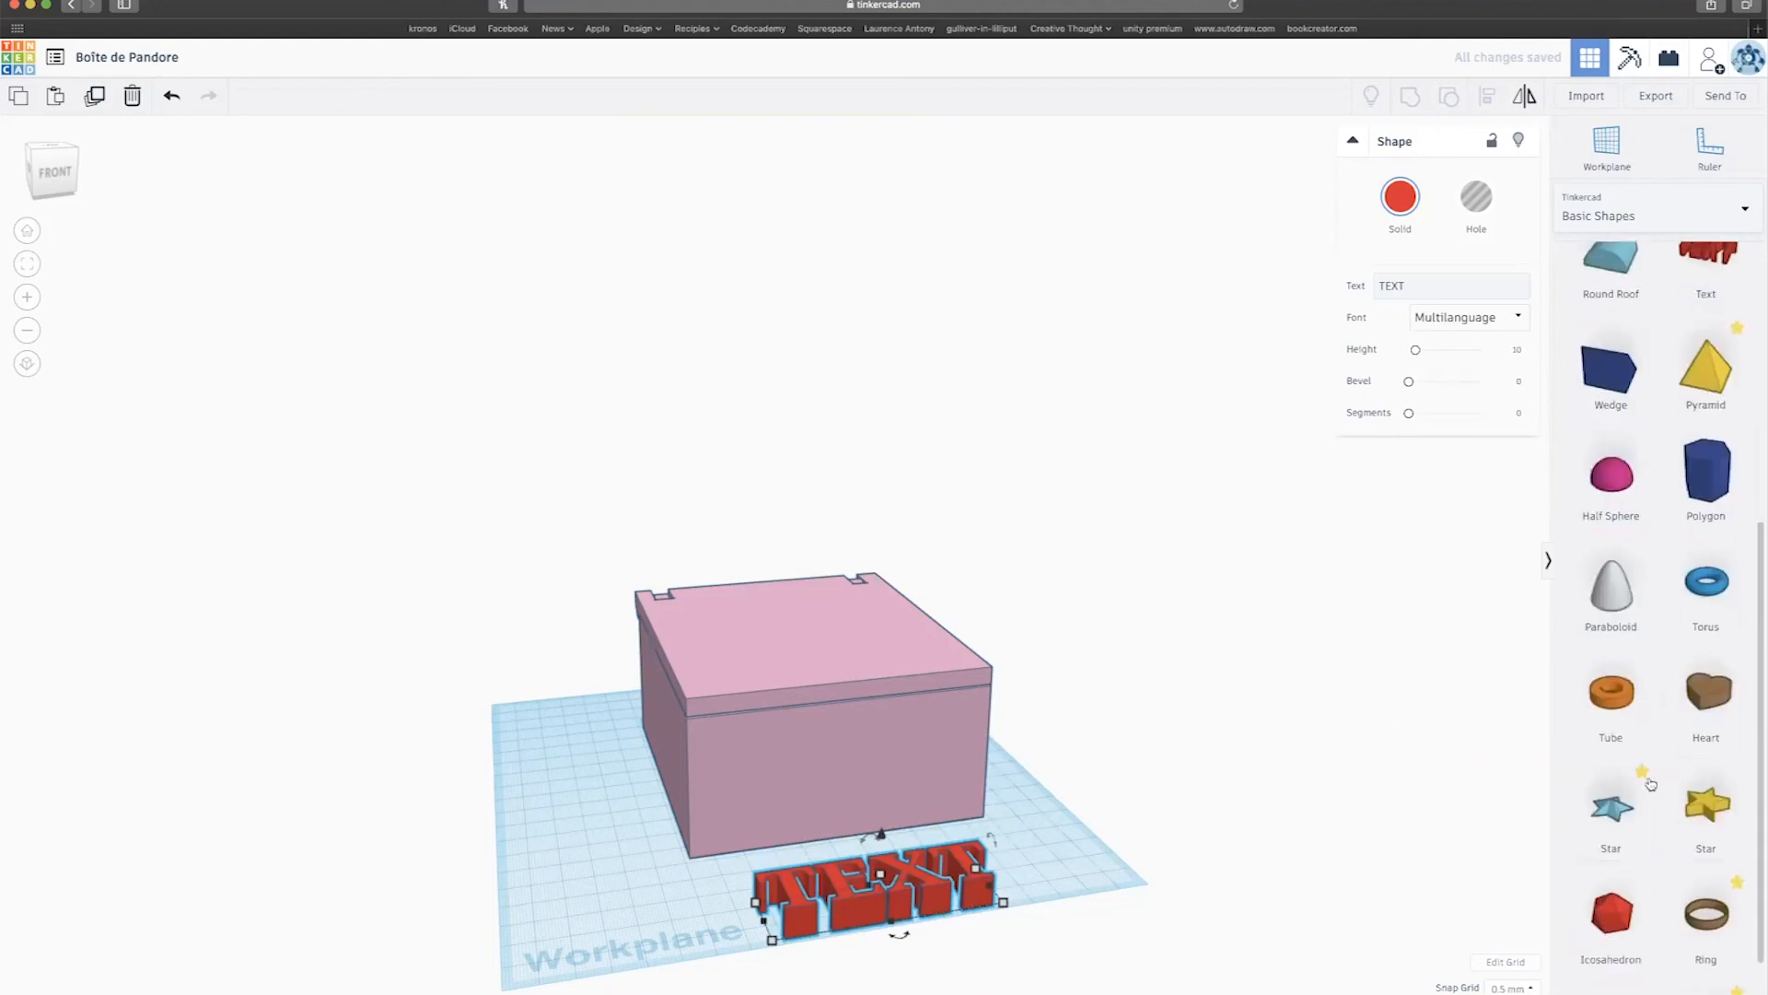
left_click(1696, 233)
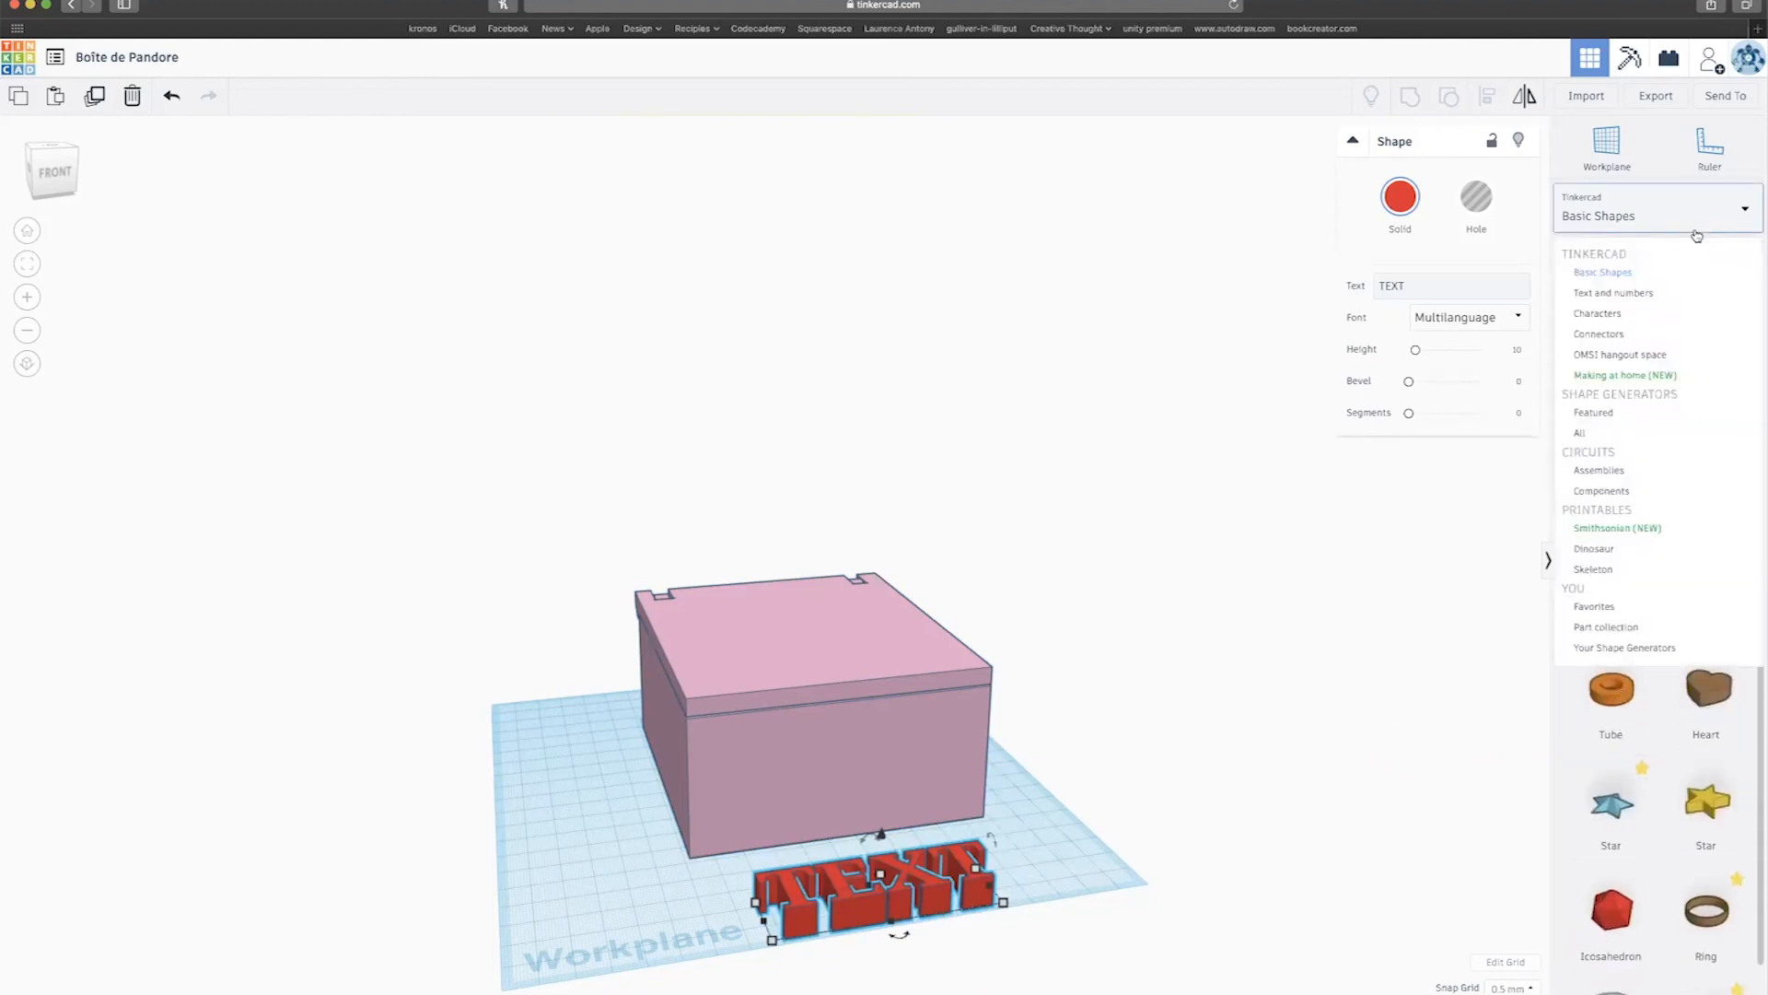
left_click(1619, 435)
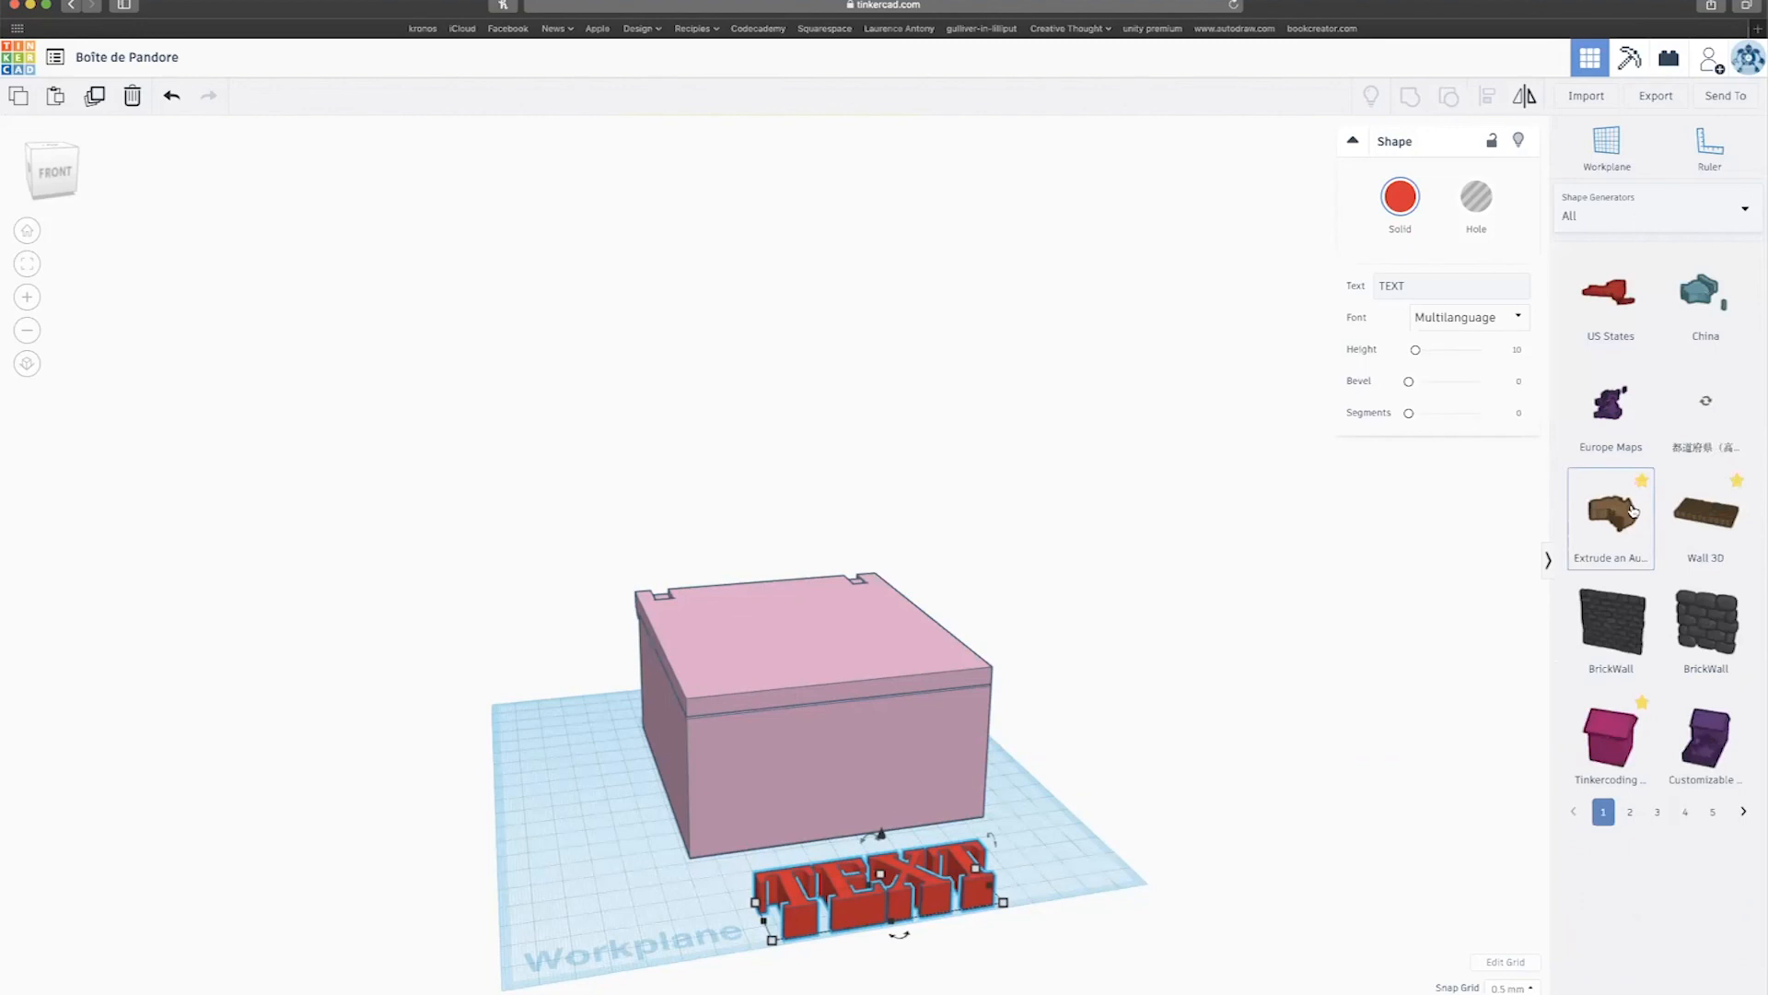
left_click(1628, 813)
left_click(1658, 811)
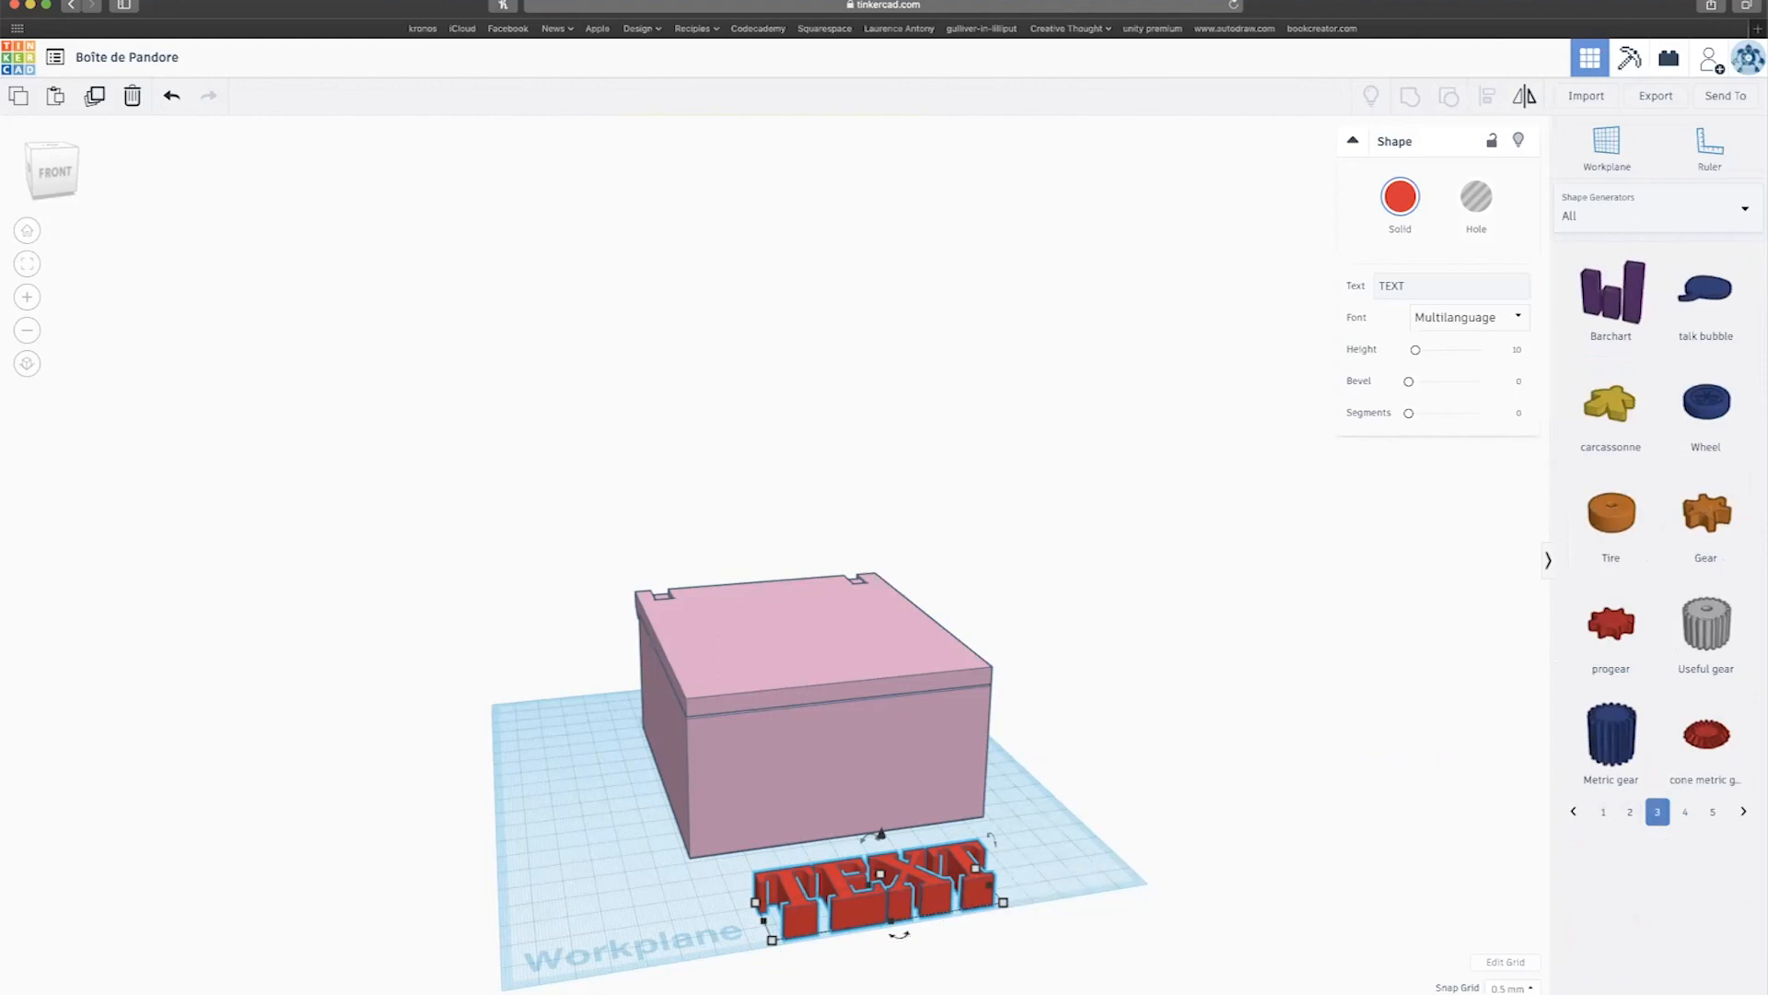
left_click(1745, 208)
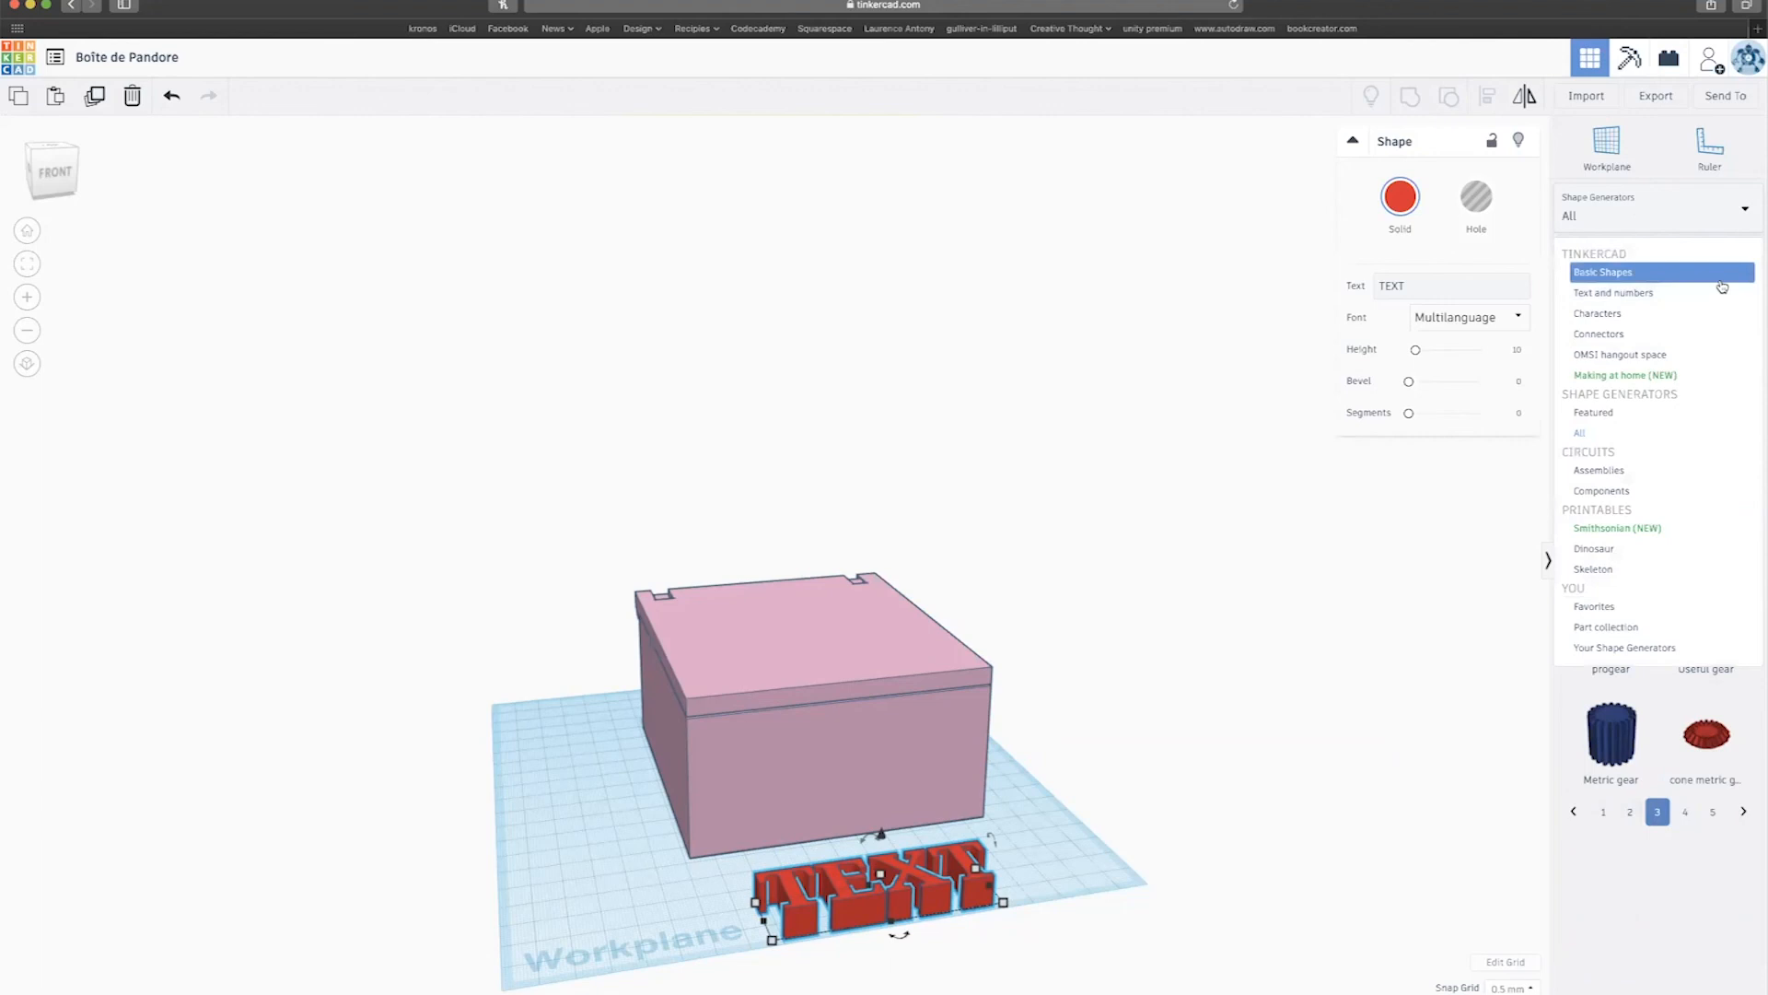
left_click(1607, 272)
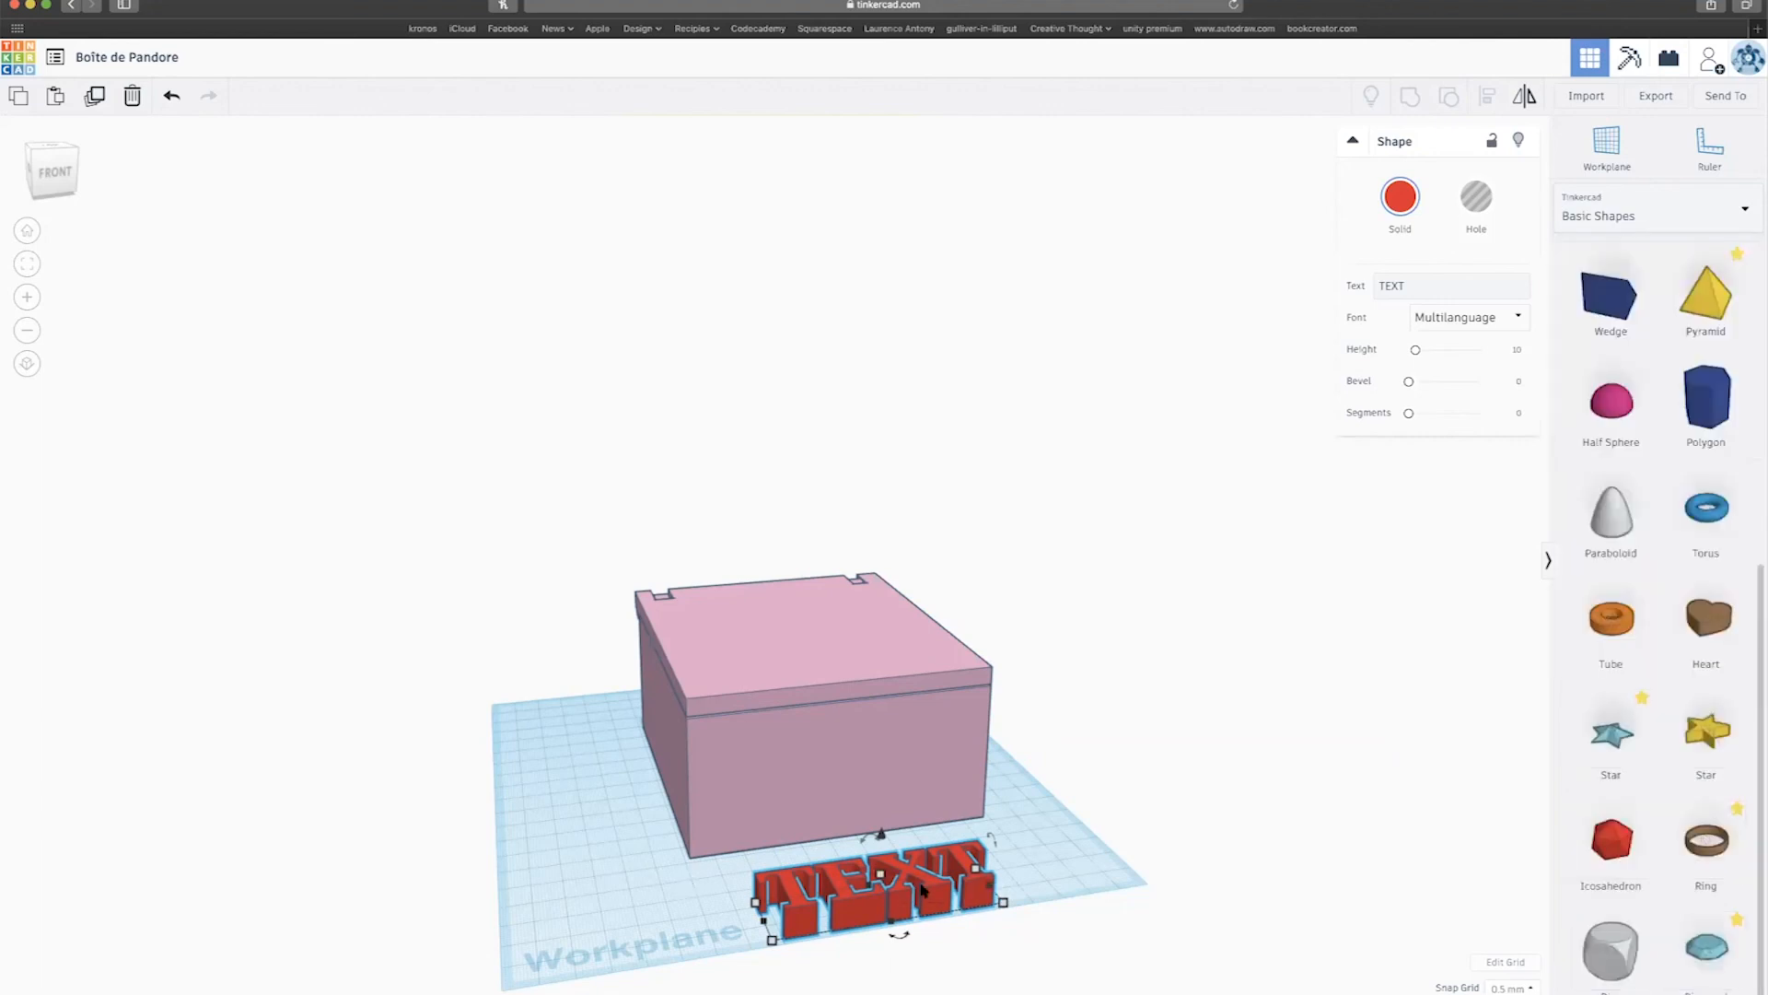
scroll(1253, 436, "down", 3)
Change the text to 'SECRET', shrink it to 6.50 height, and move it onto the box lid.
left_click_drag(1428, 286, 1351, 289)
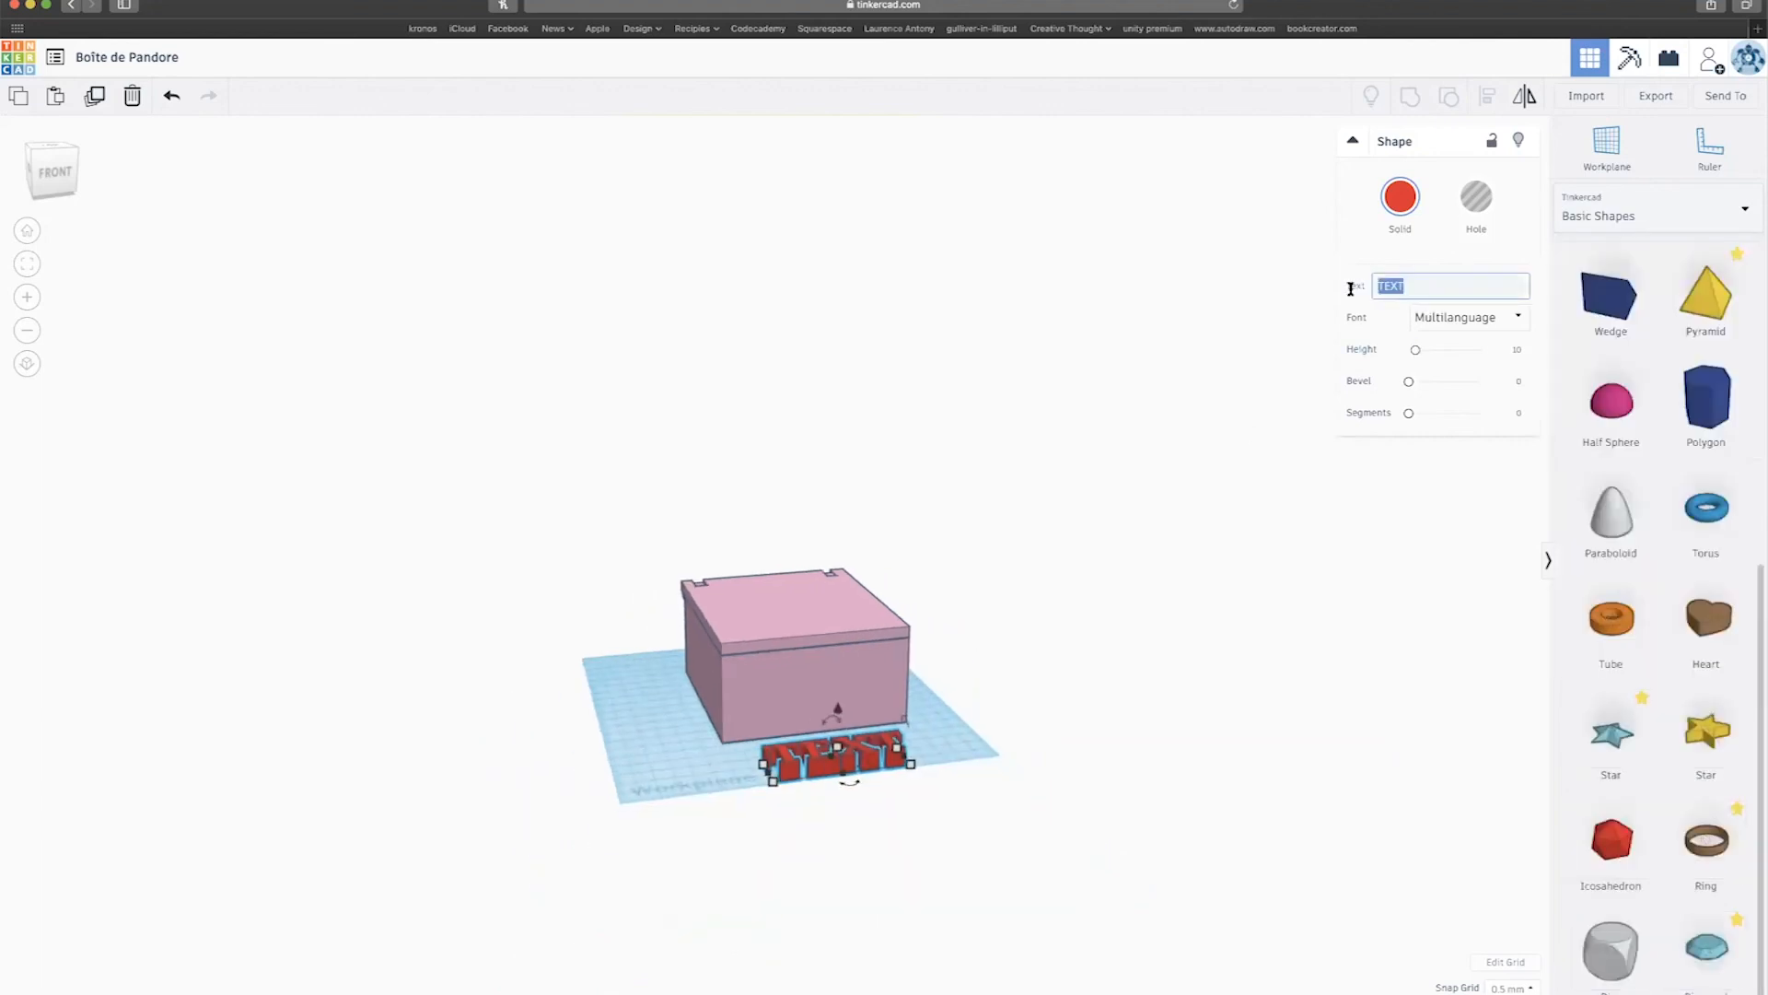
type("SECRET")
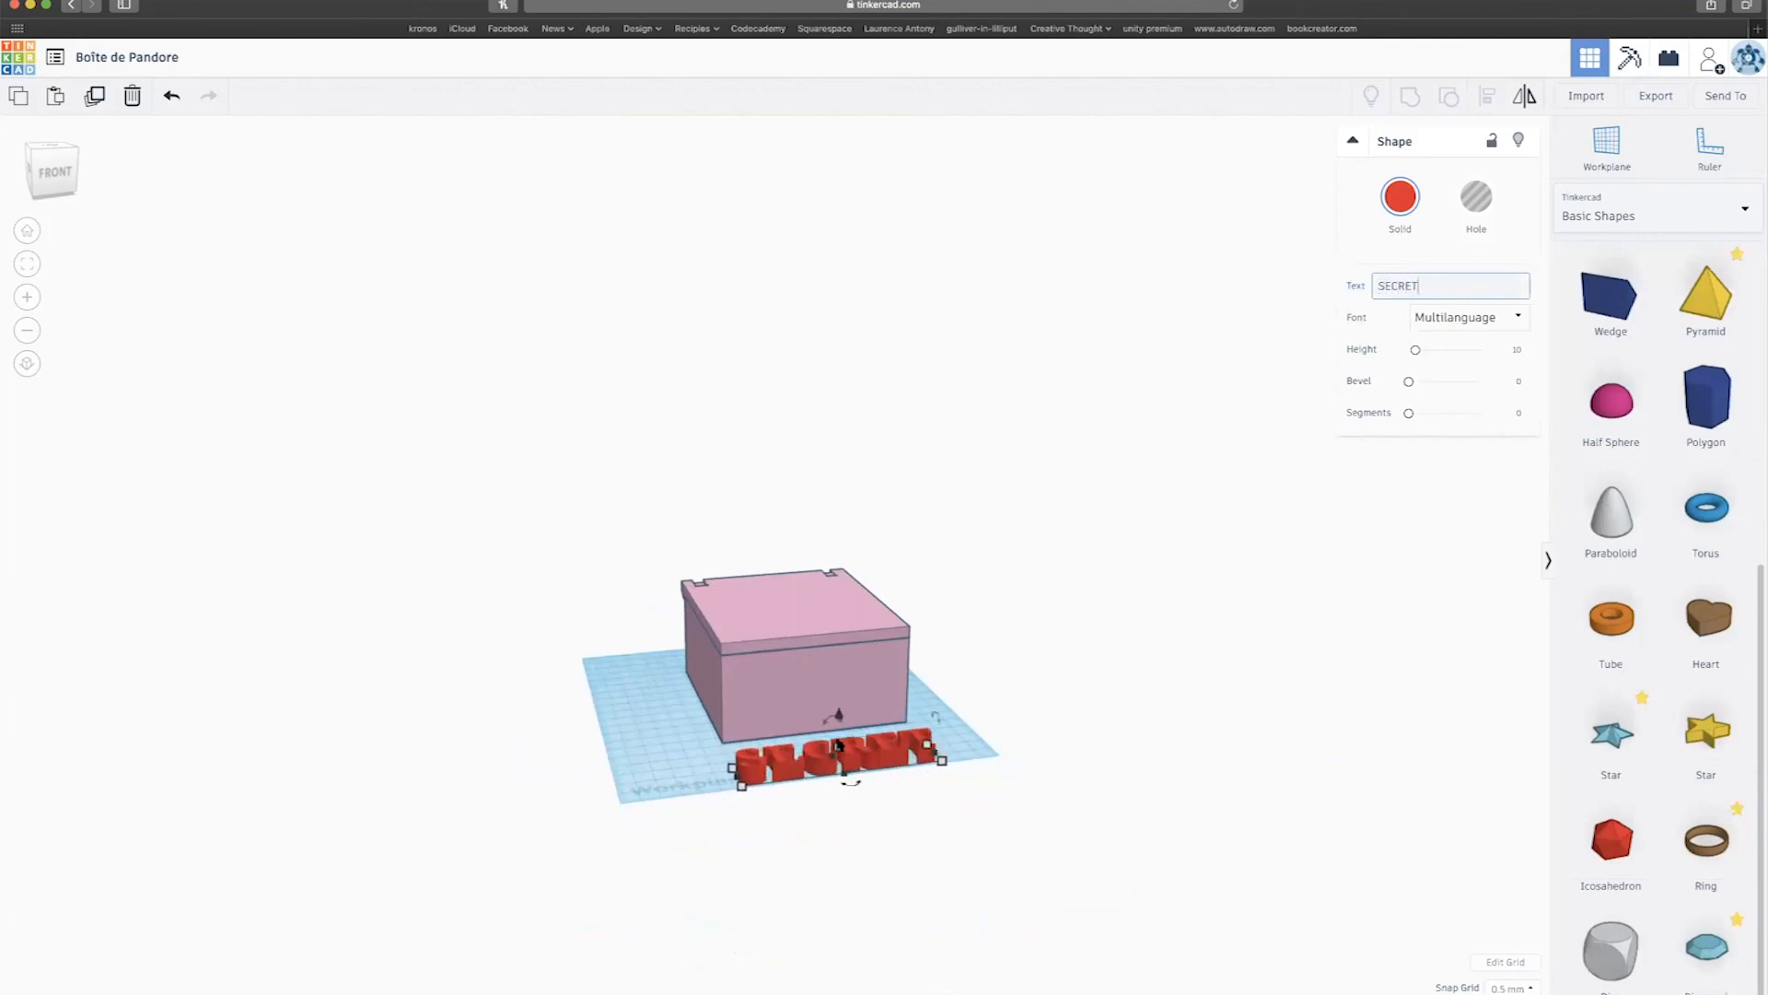
left_click_drag(836, 748, 840, 623, "shift")
right_click_drag(836, 704, 823, 750)
left_click_drag(845, 704, 786, 547)
Colour the SECRET lettering pink, nudge it slightly left, and scroll the Basic Shapes panel back up.
left_click(1399, 197)
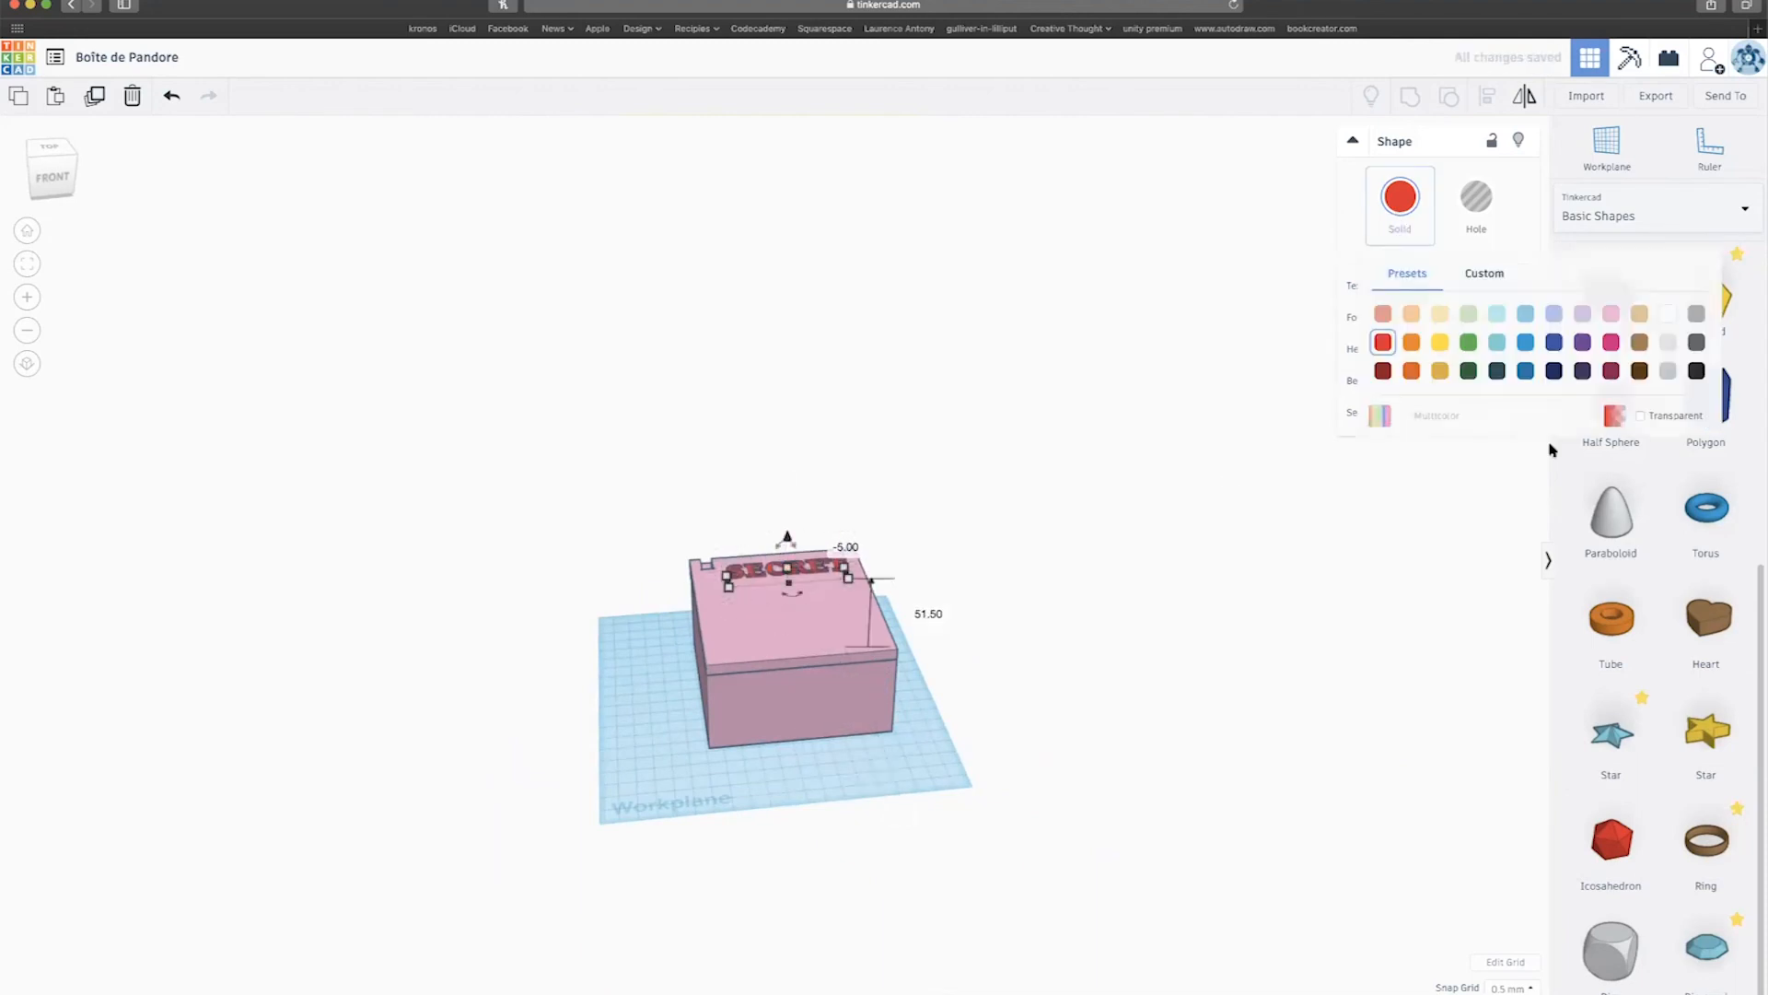
left_click(1611, 341)
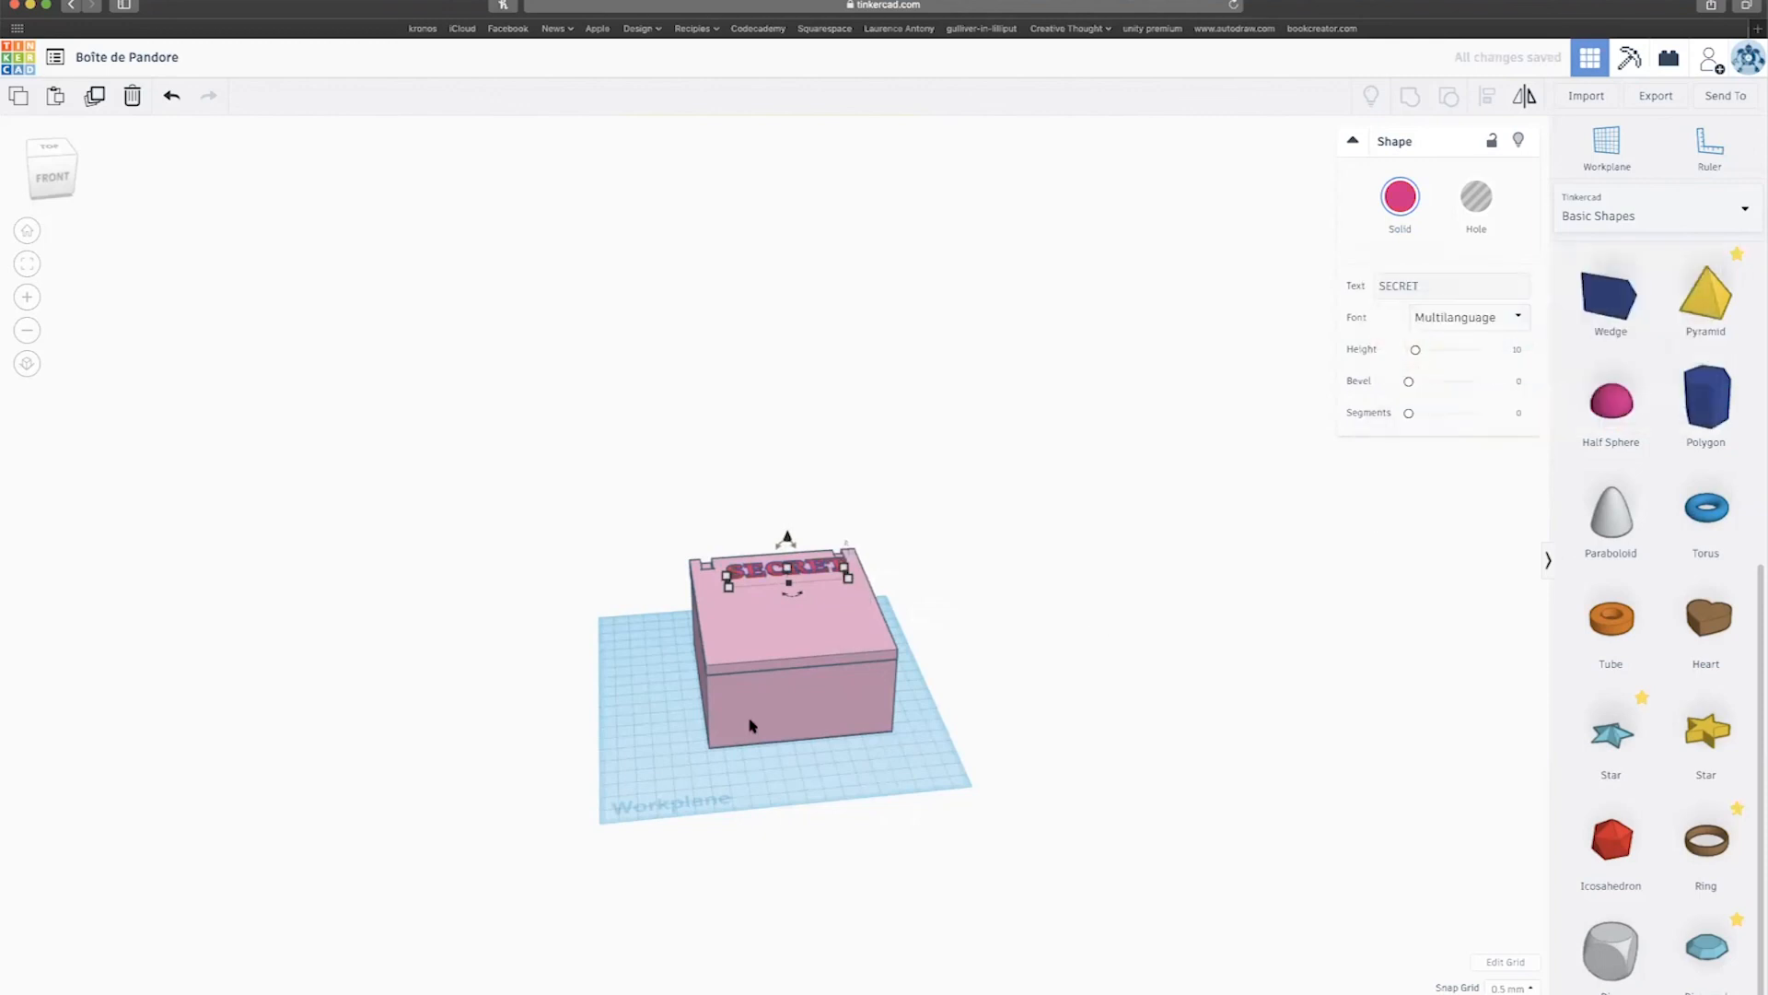
key("f")
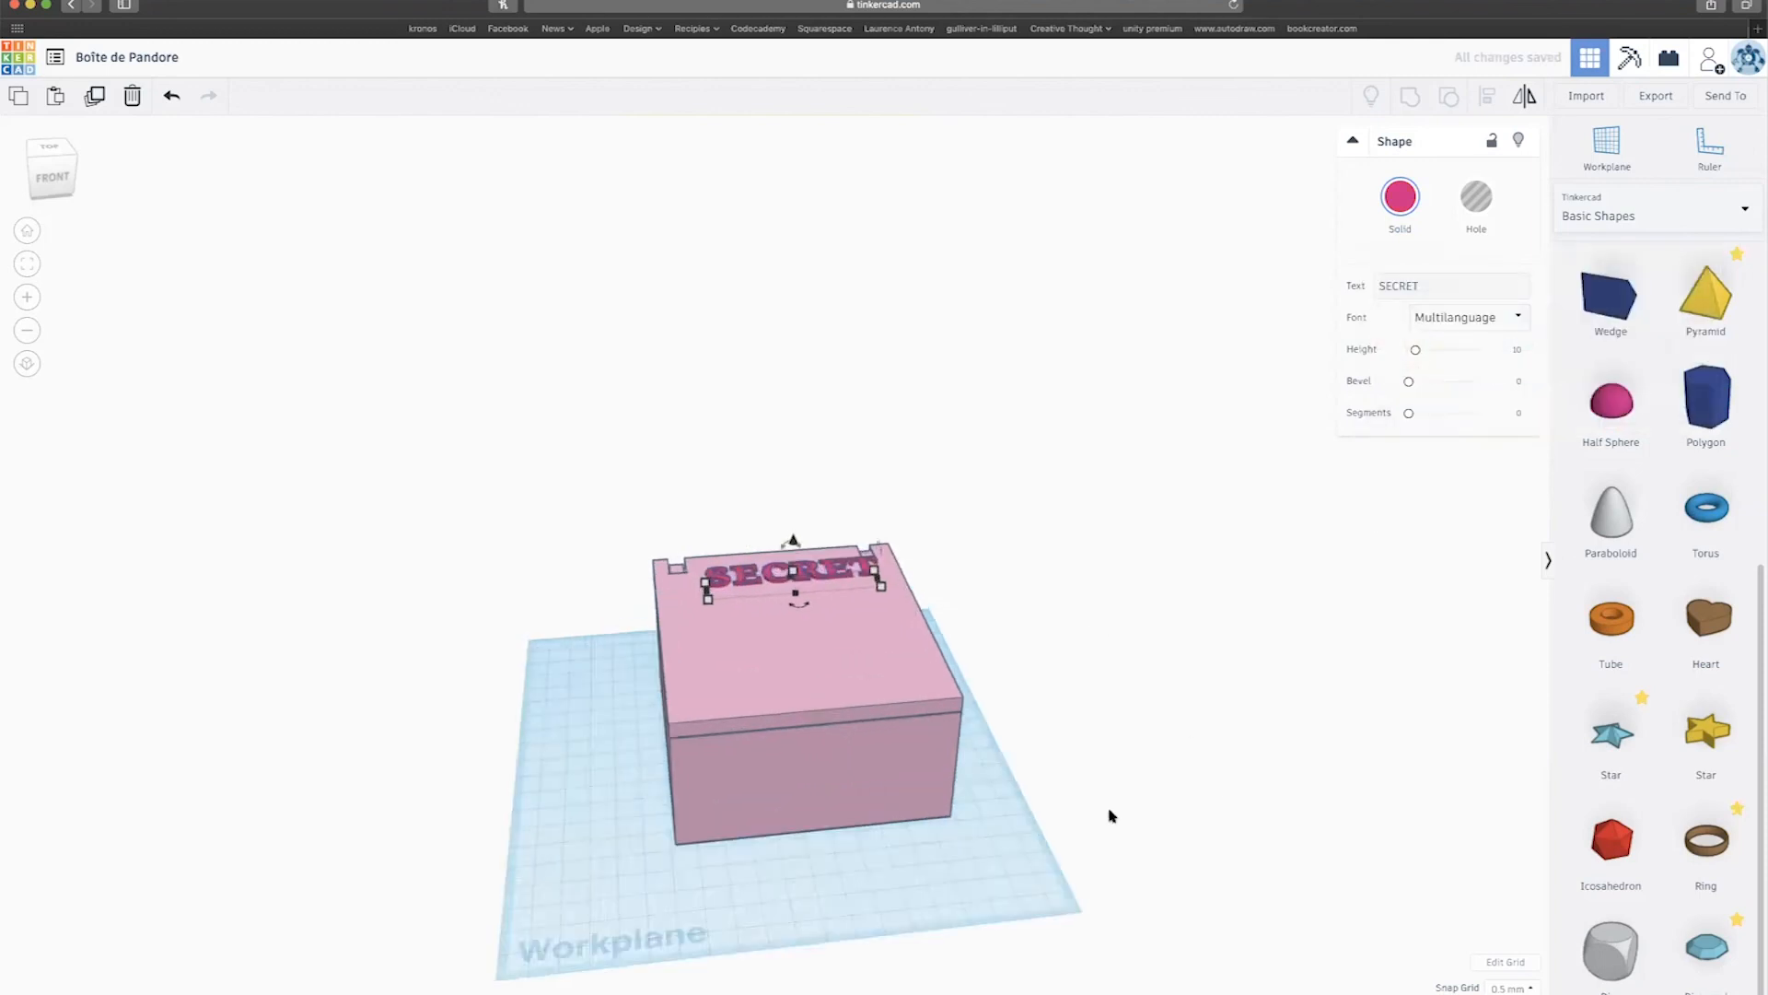
left_click_drag(648, 773, 644, 774)
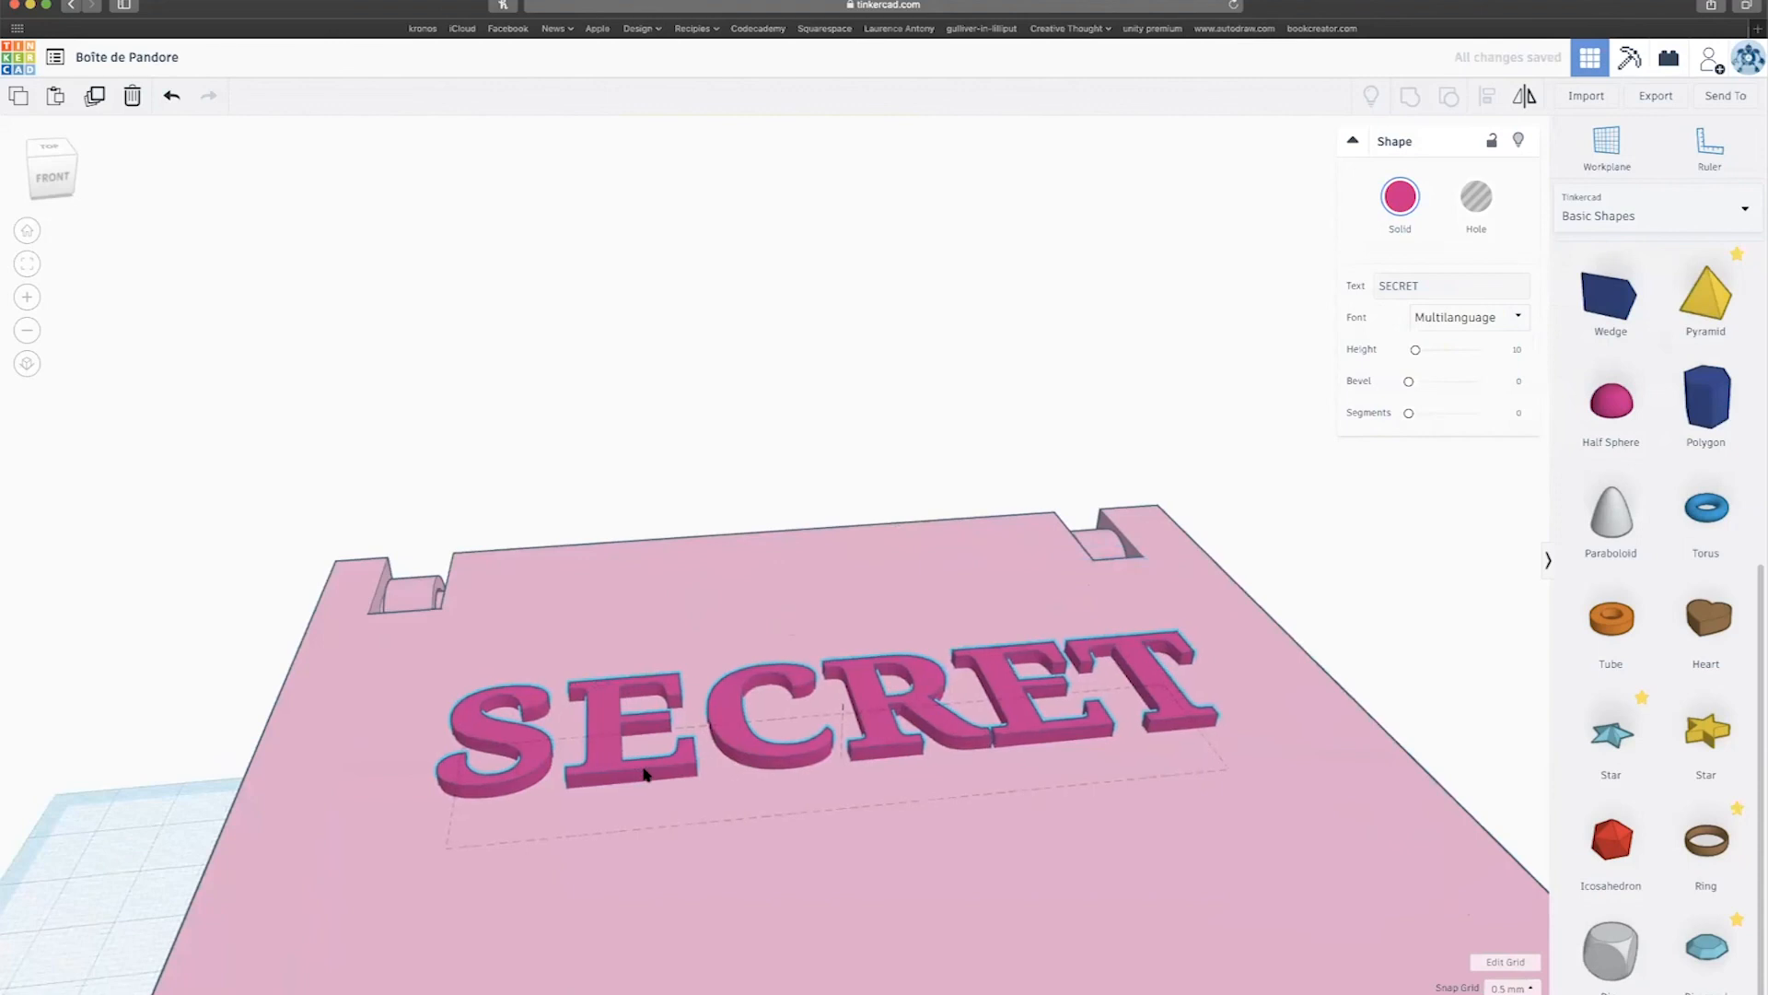
scroll(852, 712, "down", 4)
scroll(856, 712, "down", 5)
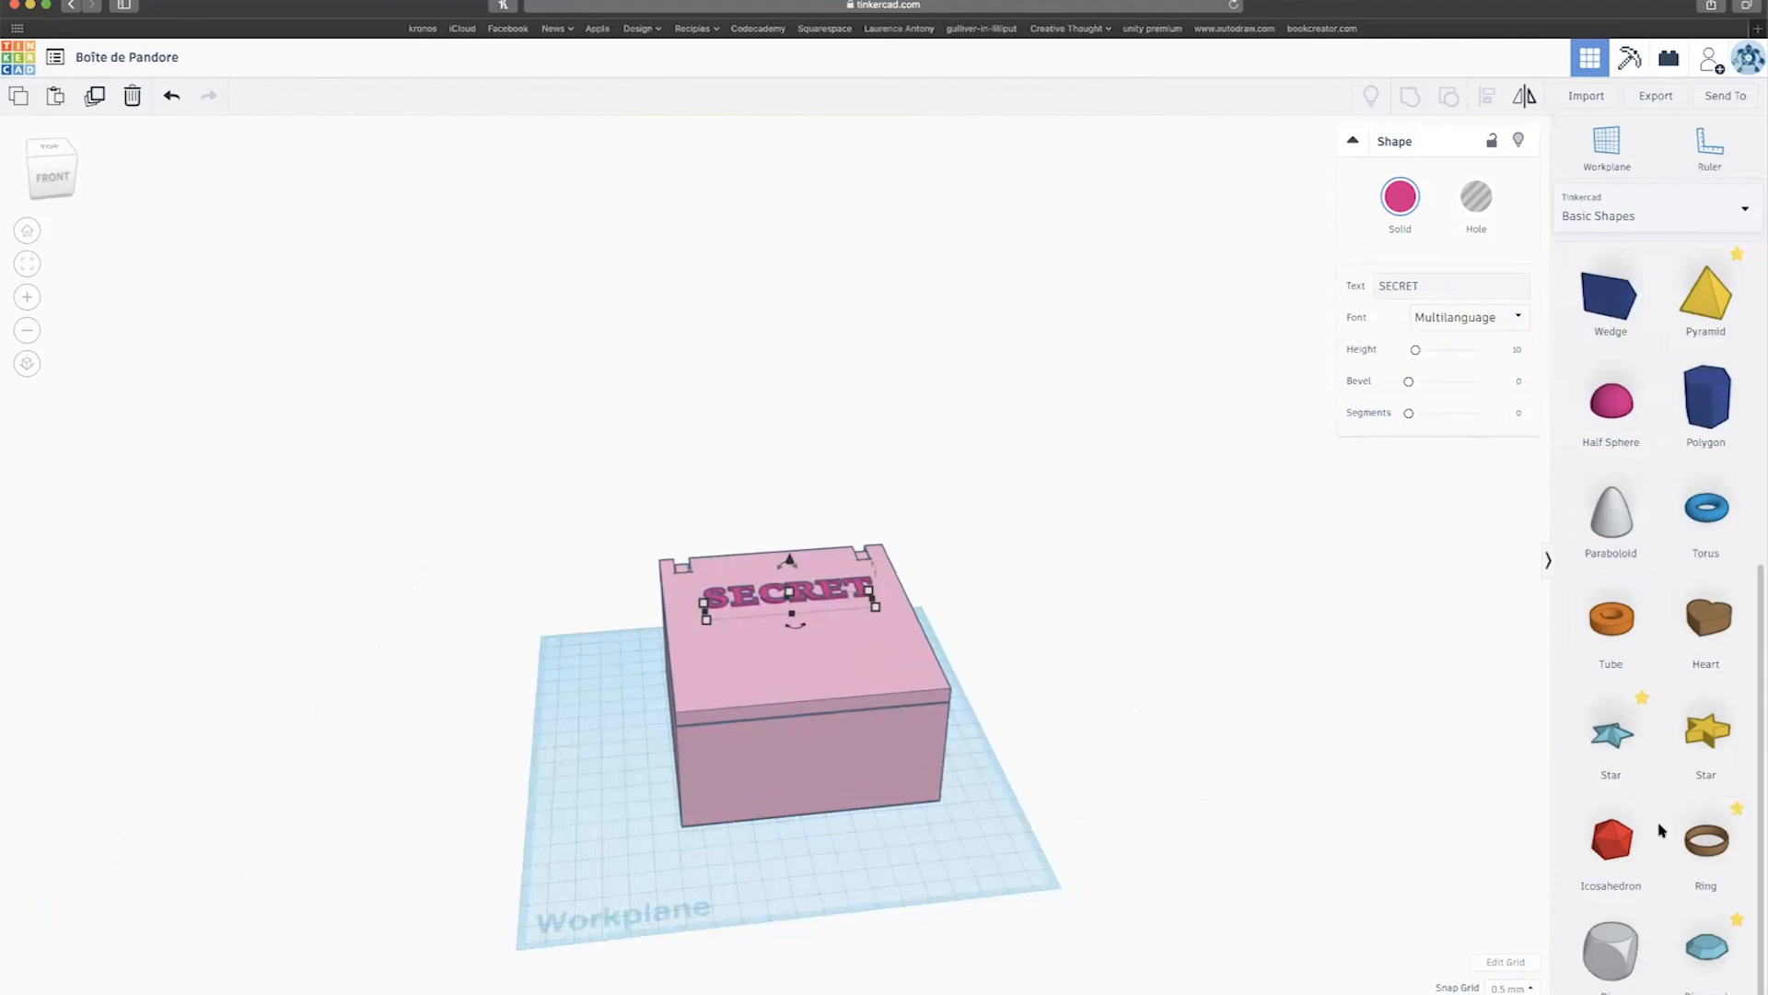
scroll(1662, 830, "up", 5)
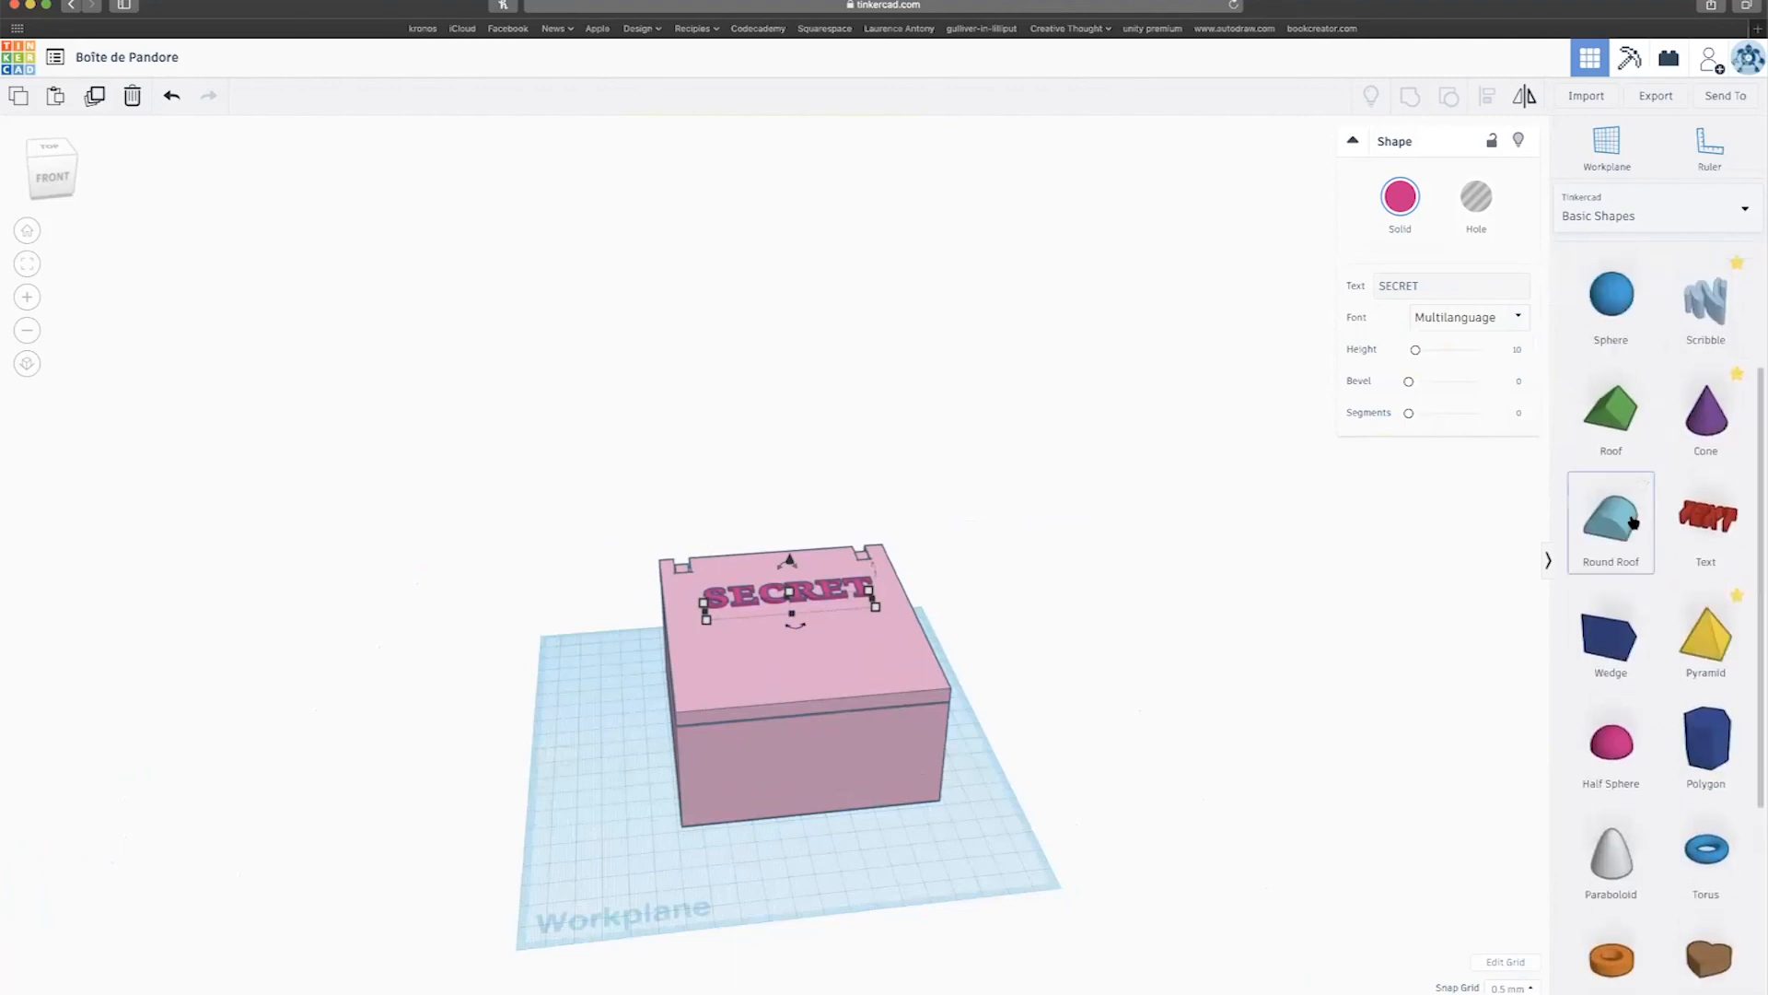
scroll(1601, 567, "down", 3)
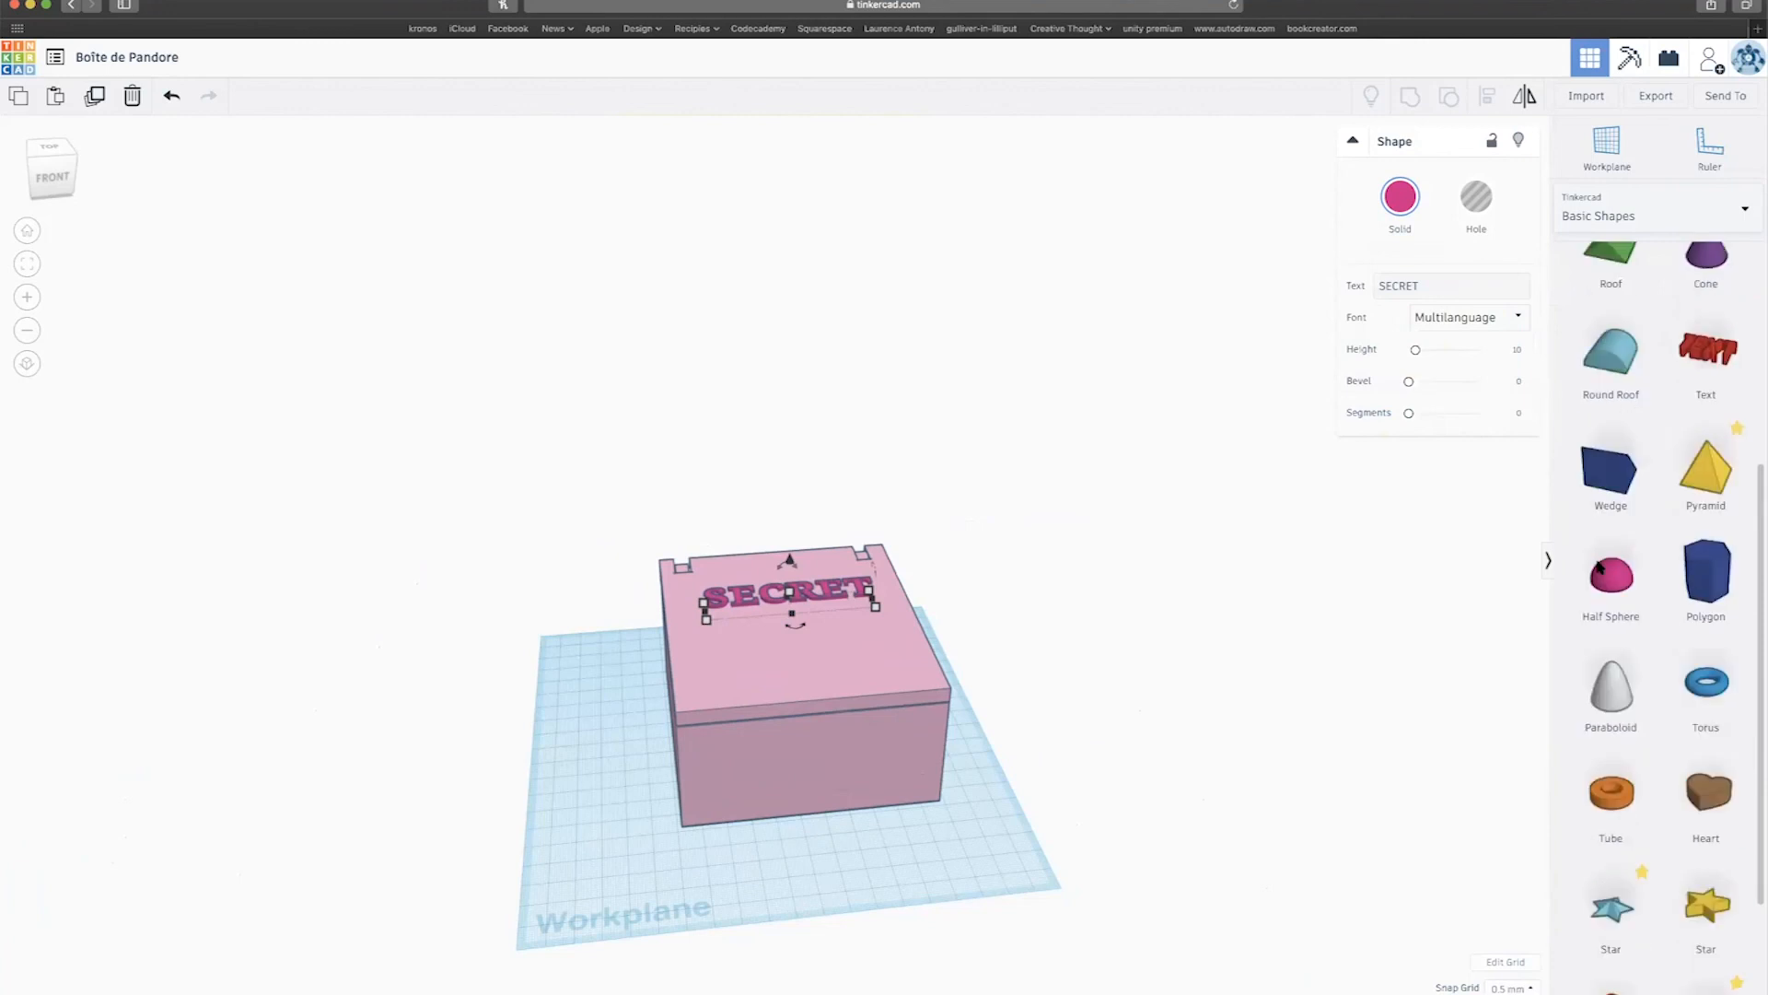
scroll(1638, 608, "down", 2)
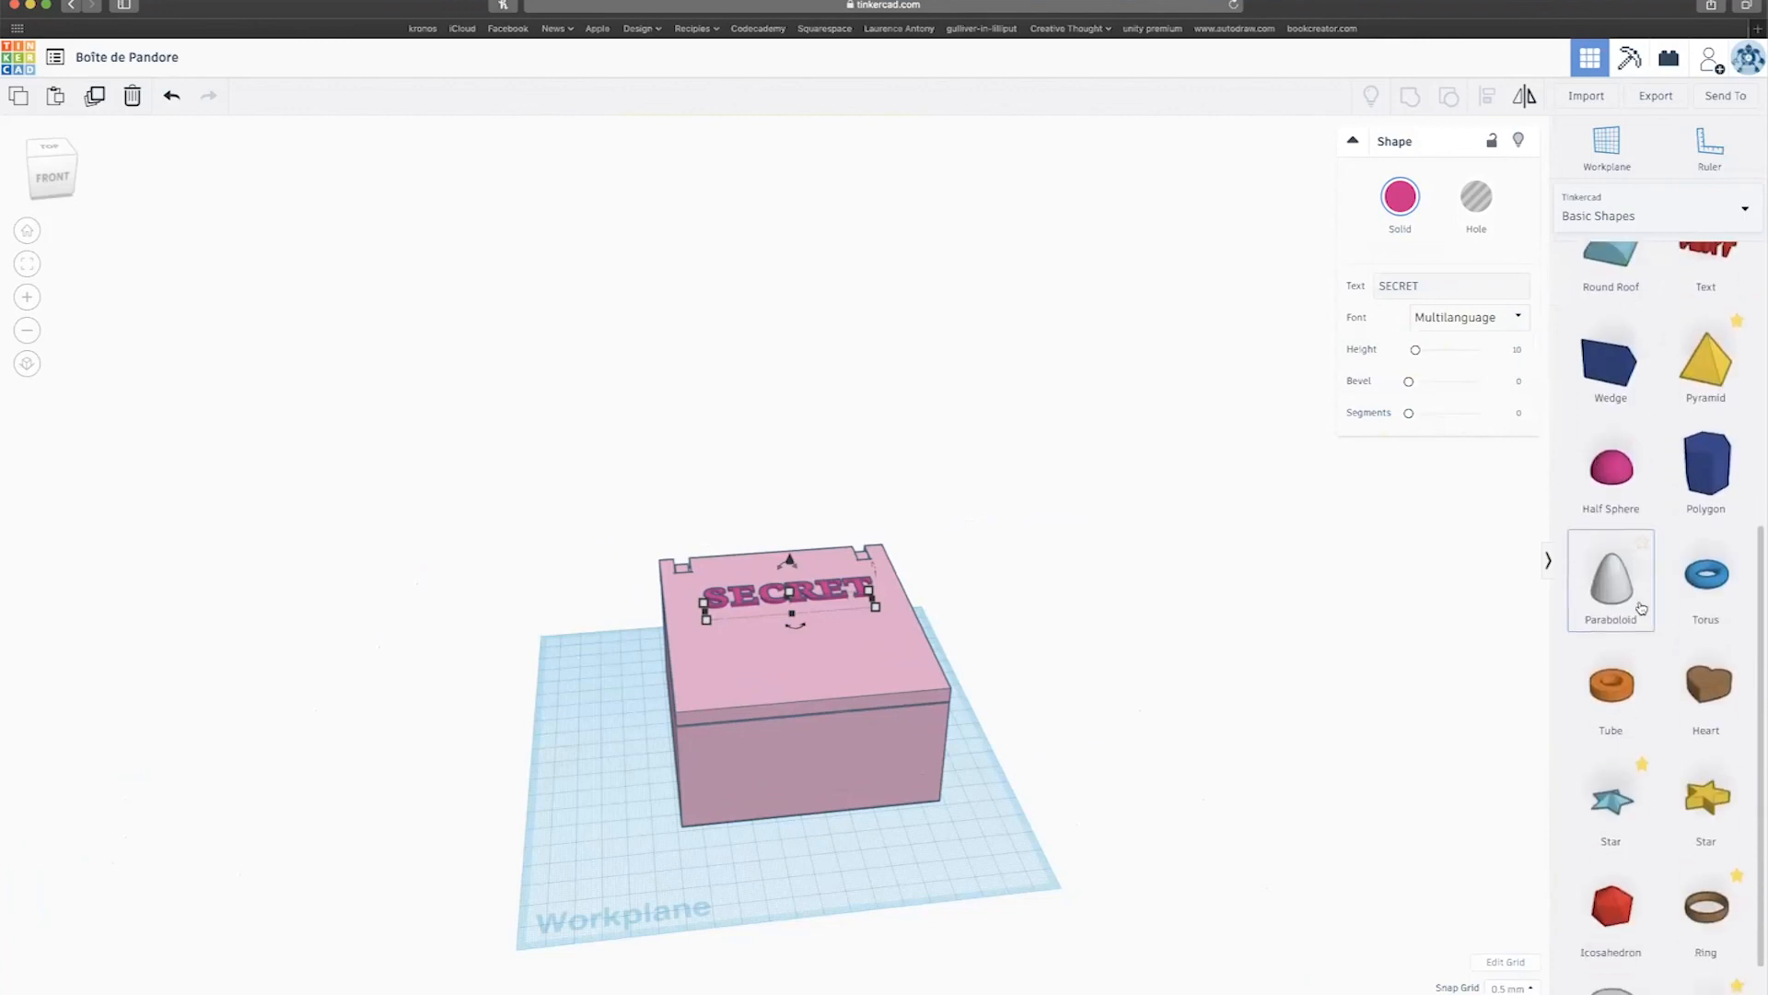
scroll(1707, 582, "up", 8)
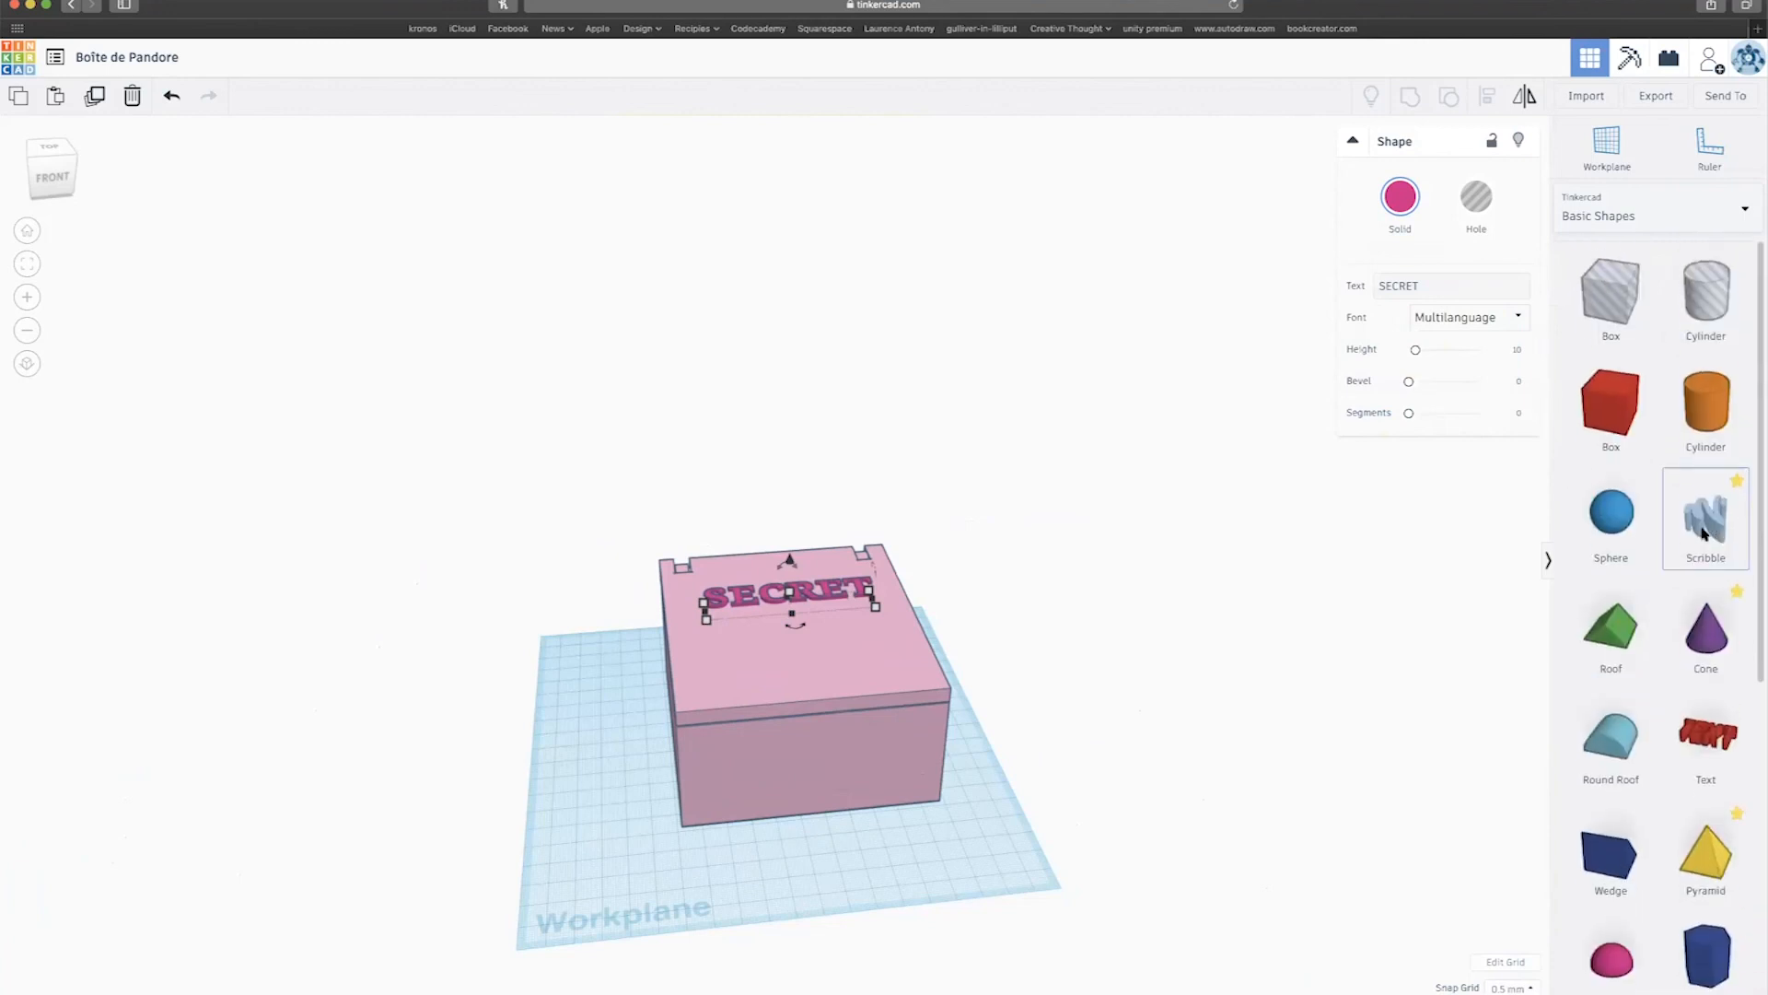
Drop a Scribble shape onto the workplane in front of the chest to start drawing.
left_click(1708, 542)
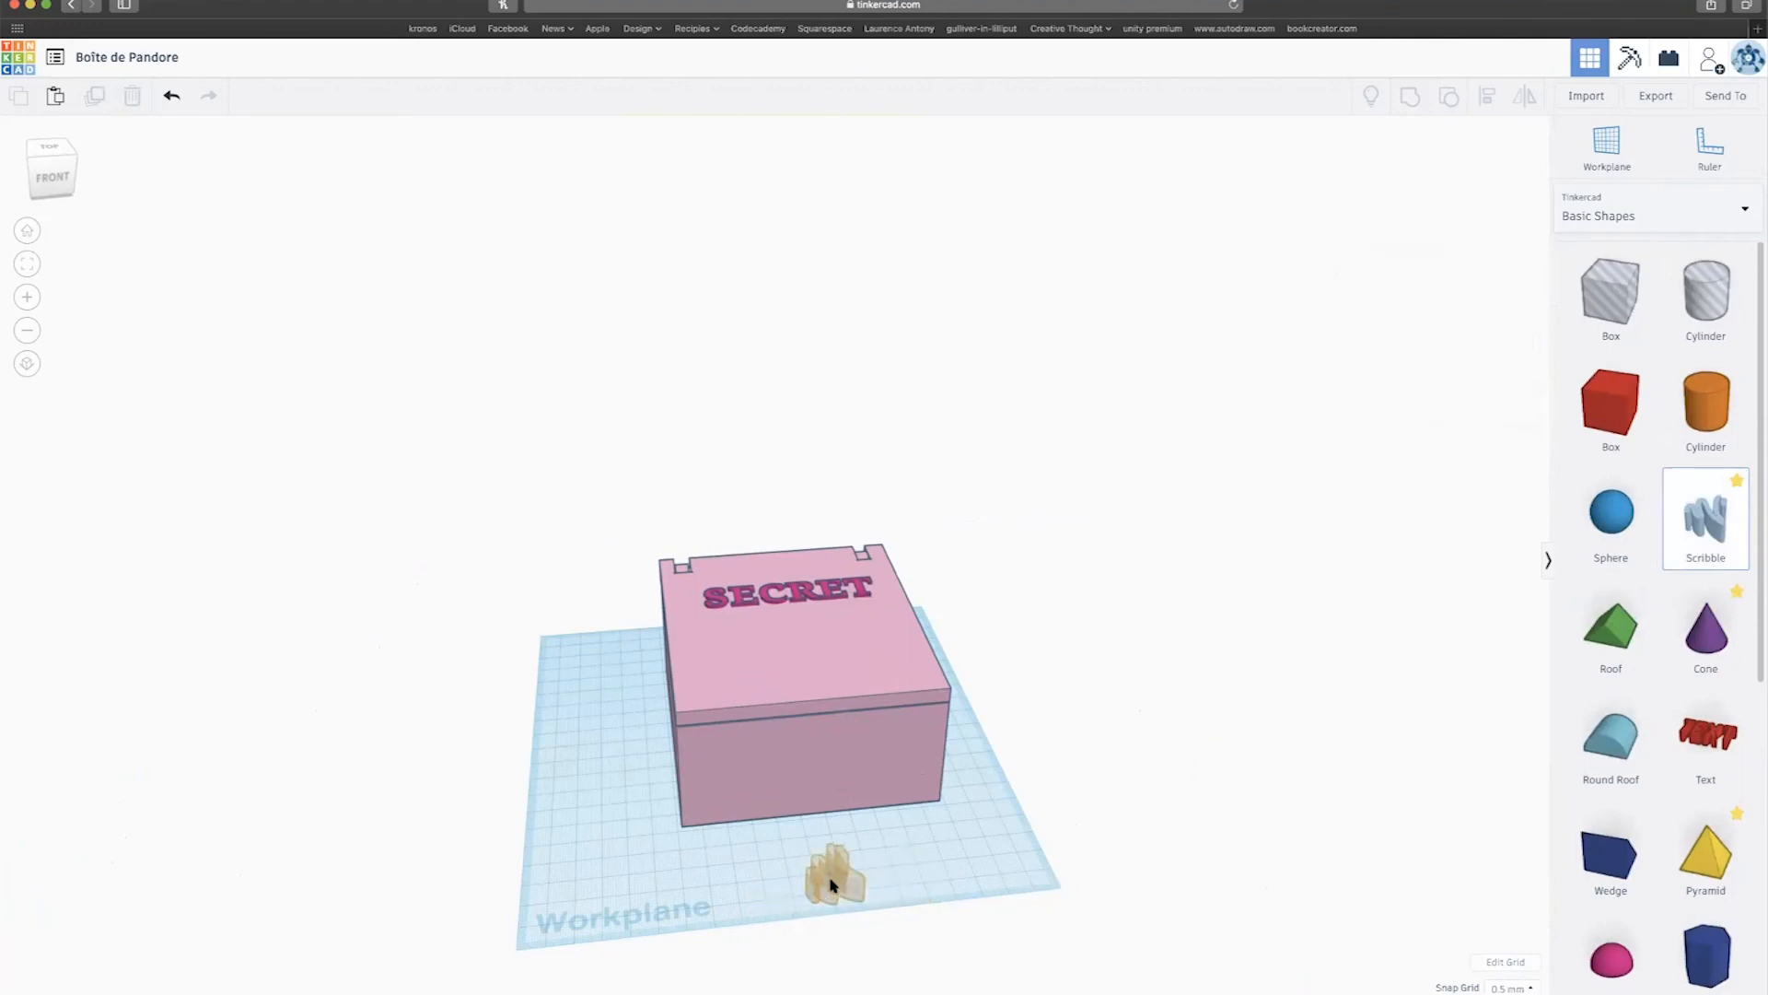
left_click(840, 881)
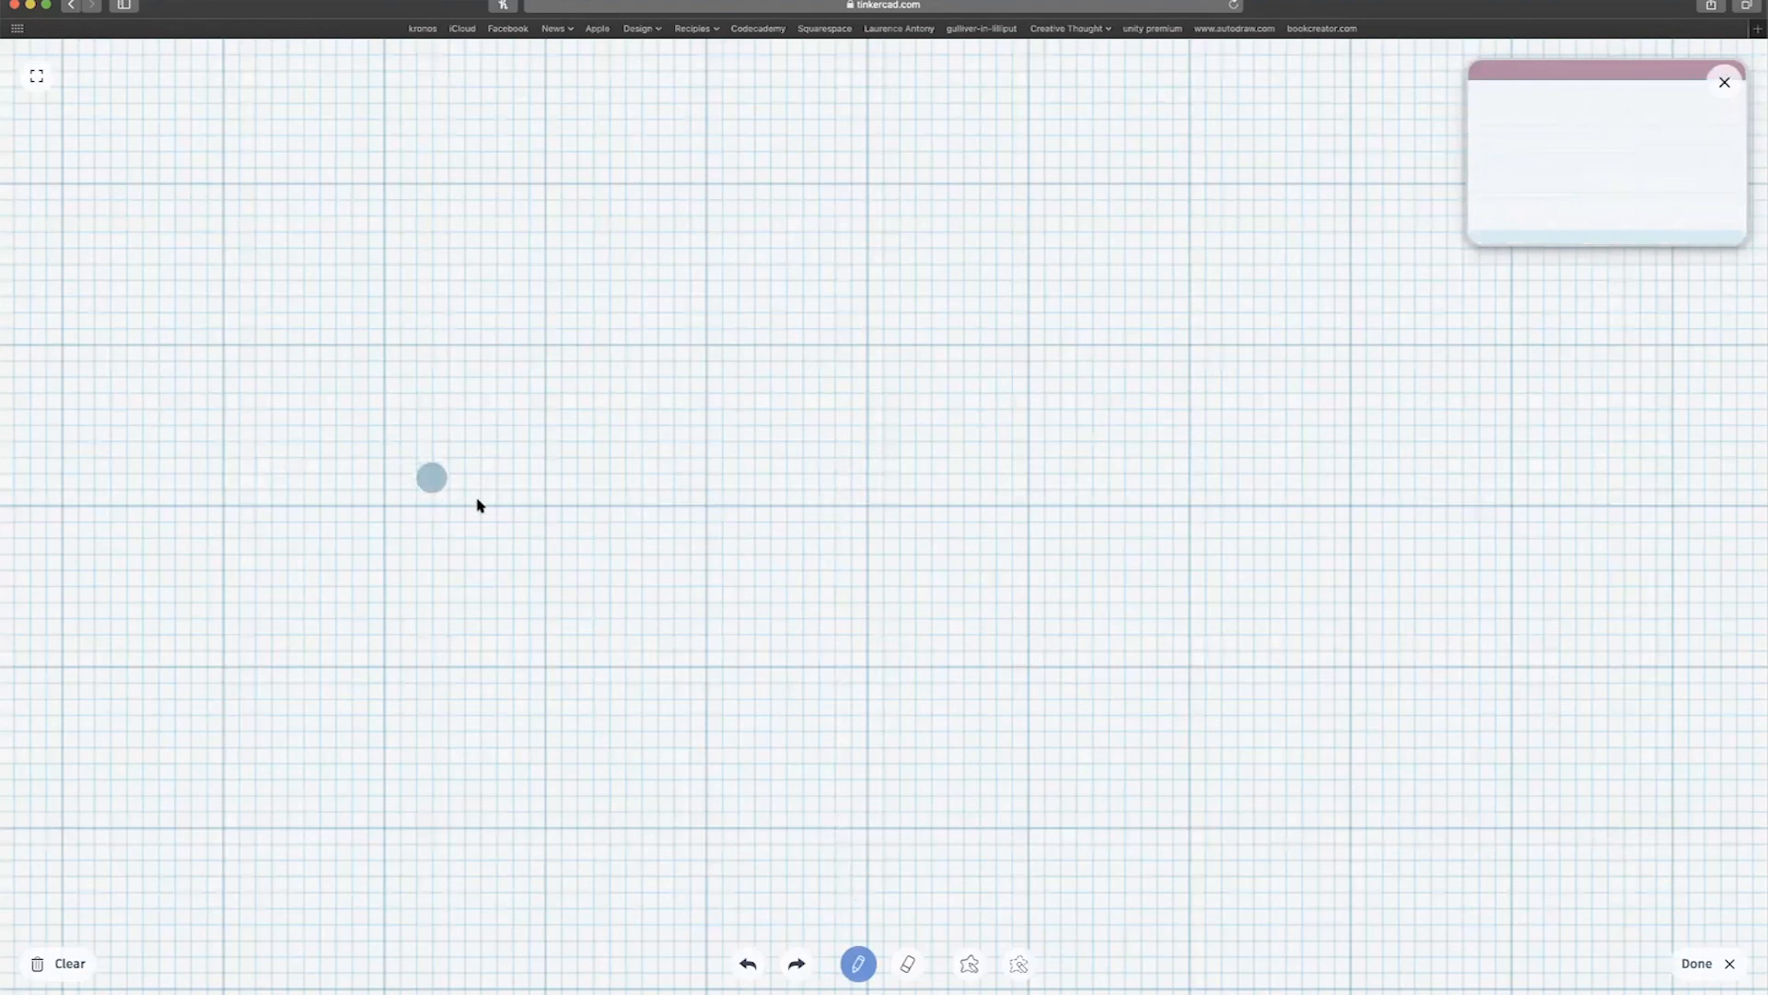
Draw the eye outline with an upper lid arc and a redrawn lower lid curve.
scroll(459, 504, "down", 3)
scroll(458, 506, "down", 5)
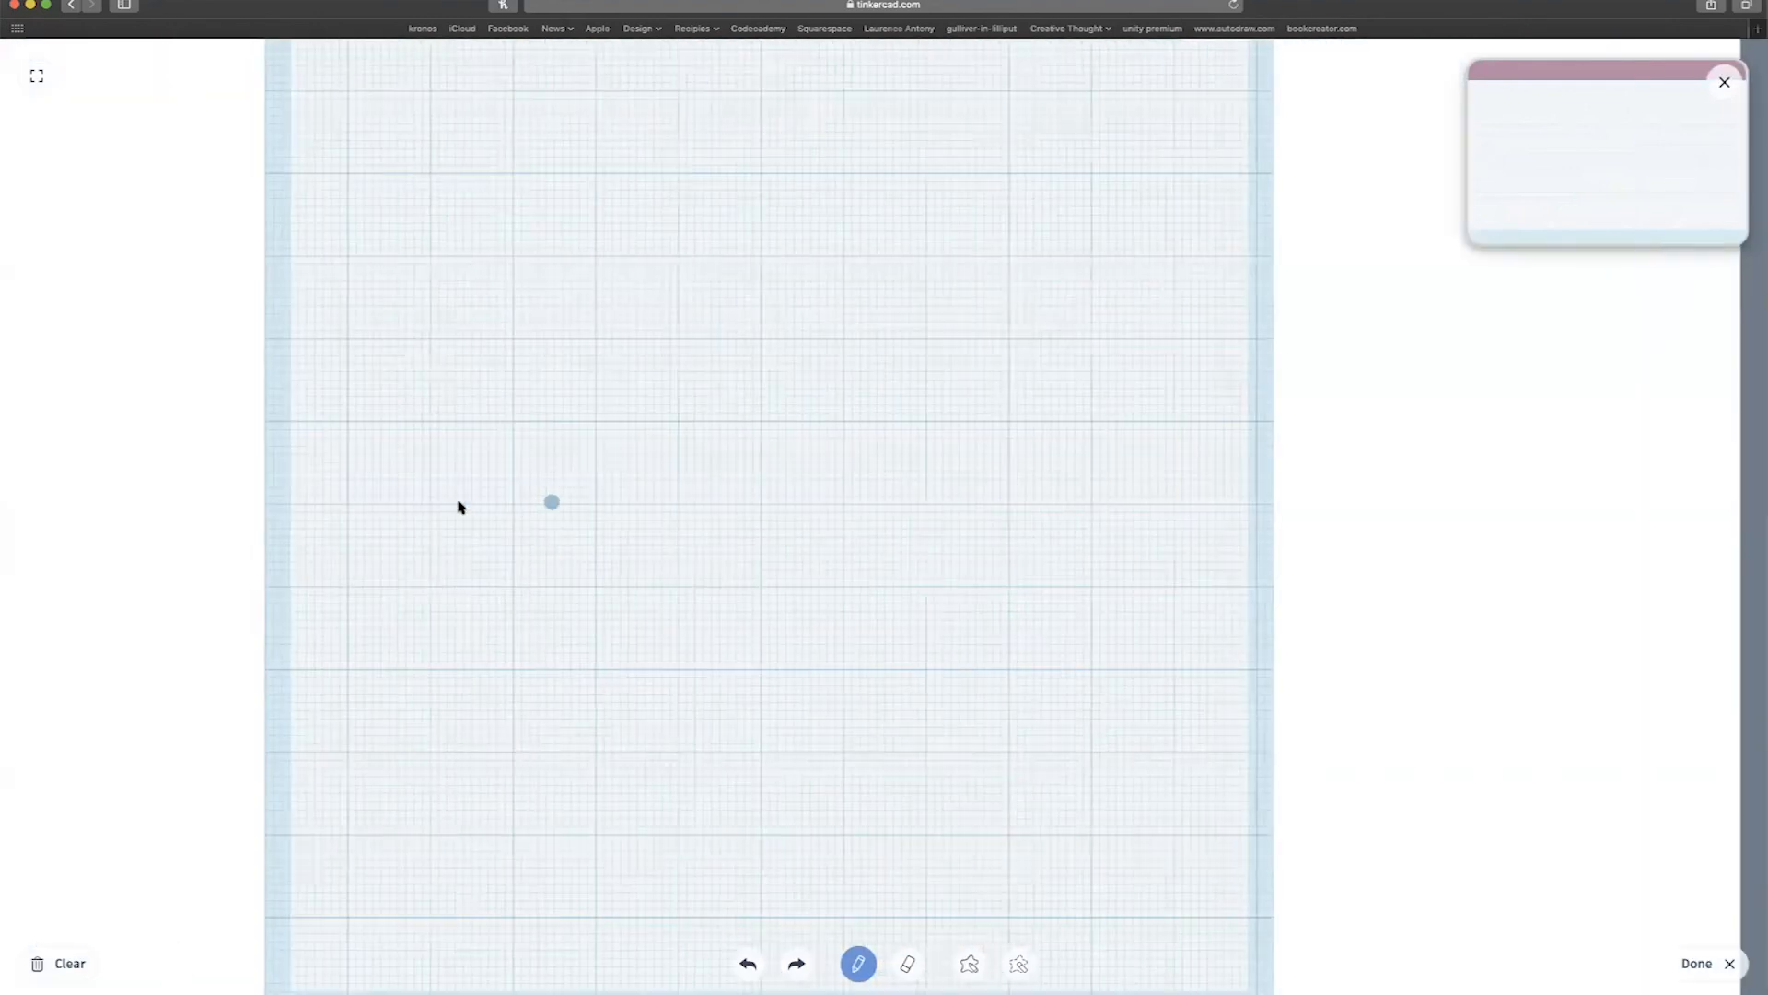
scroll(575, 509, "up", 5)
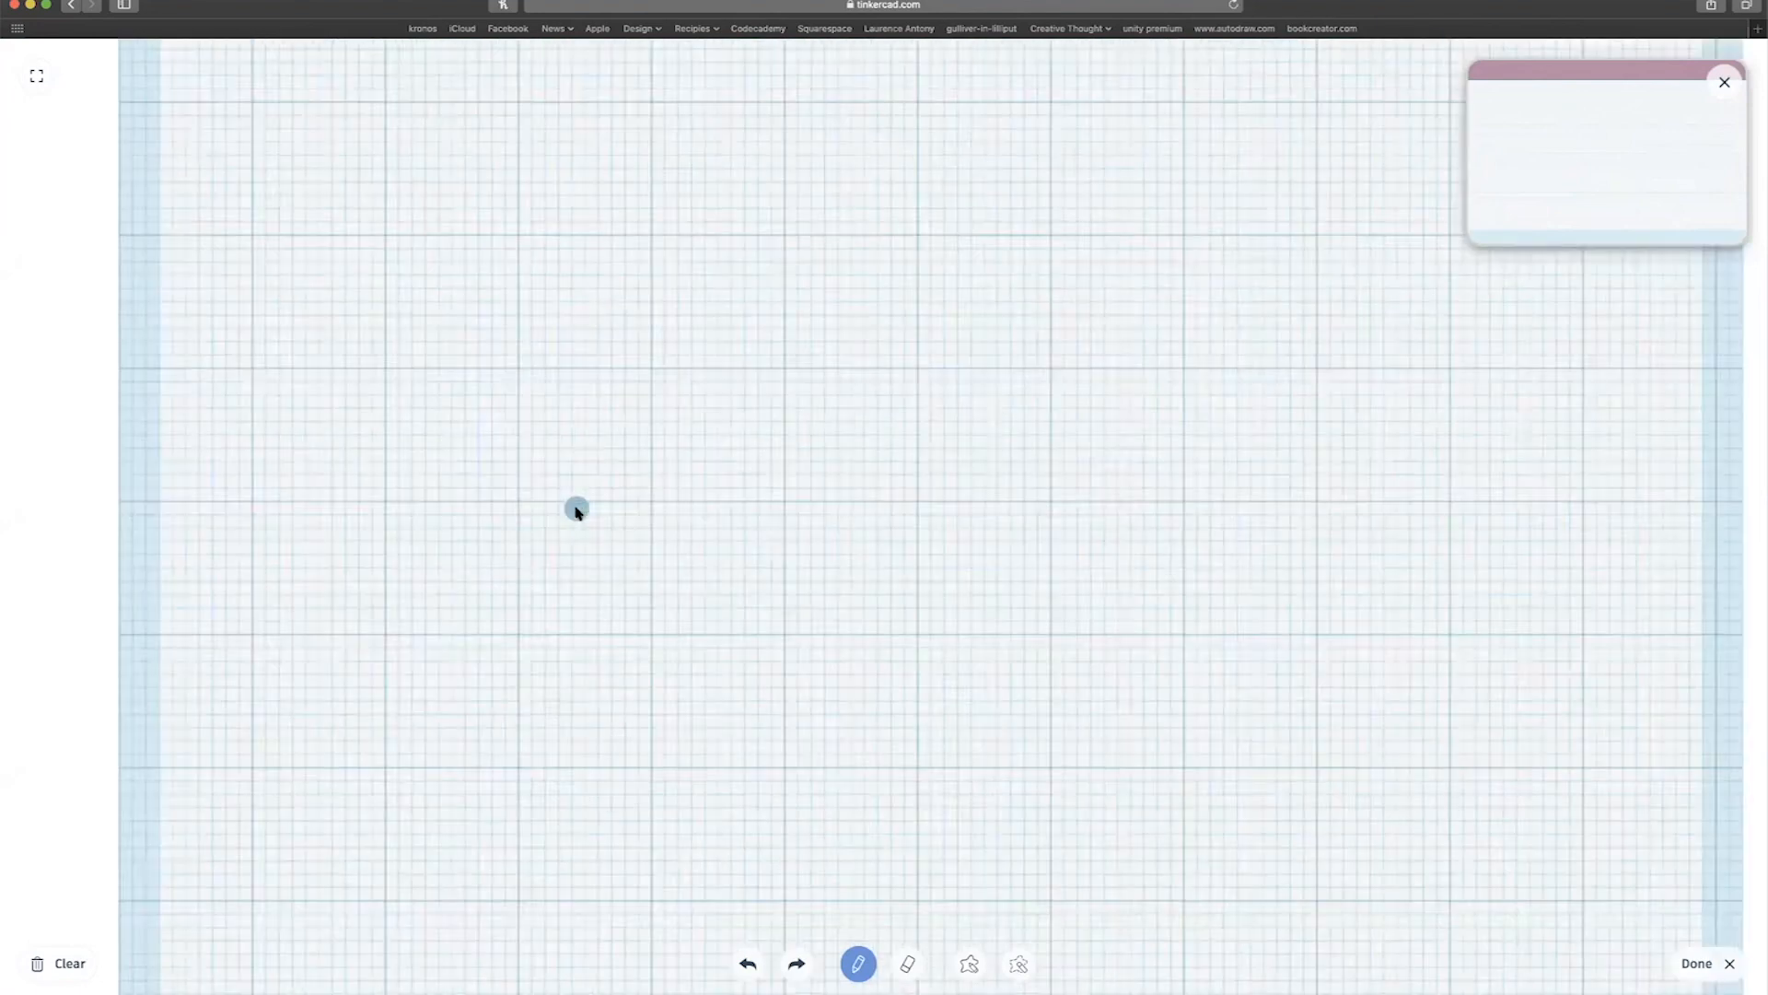
scroll(576, 509, "down", 5)
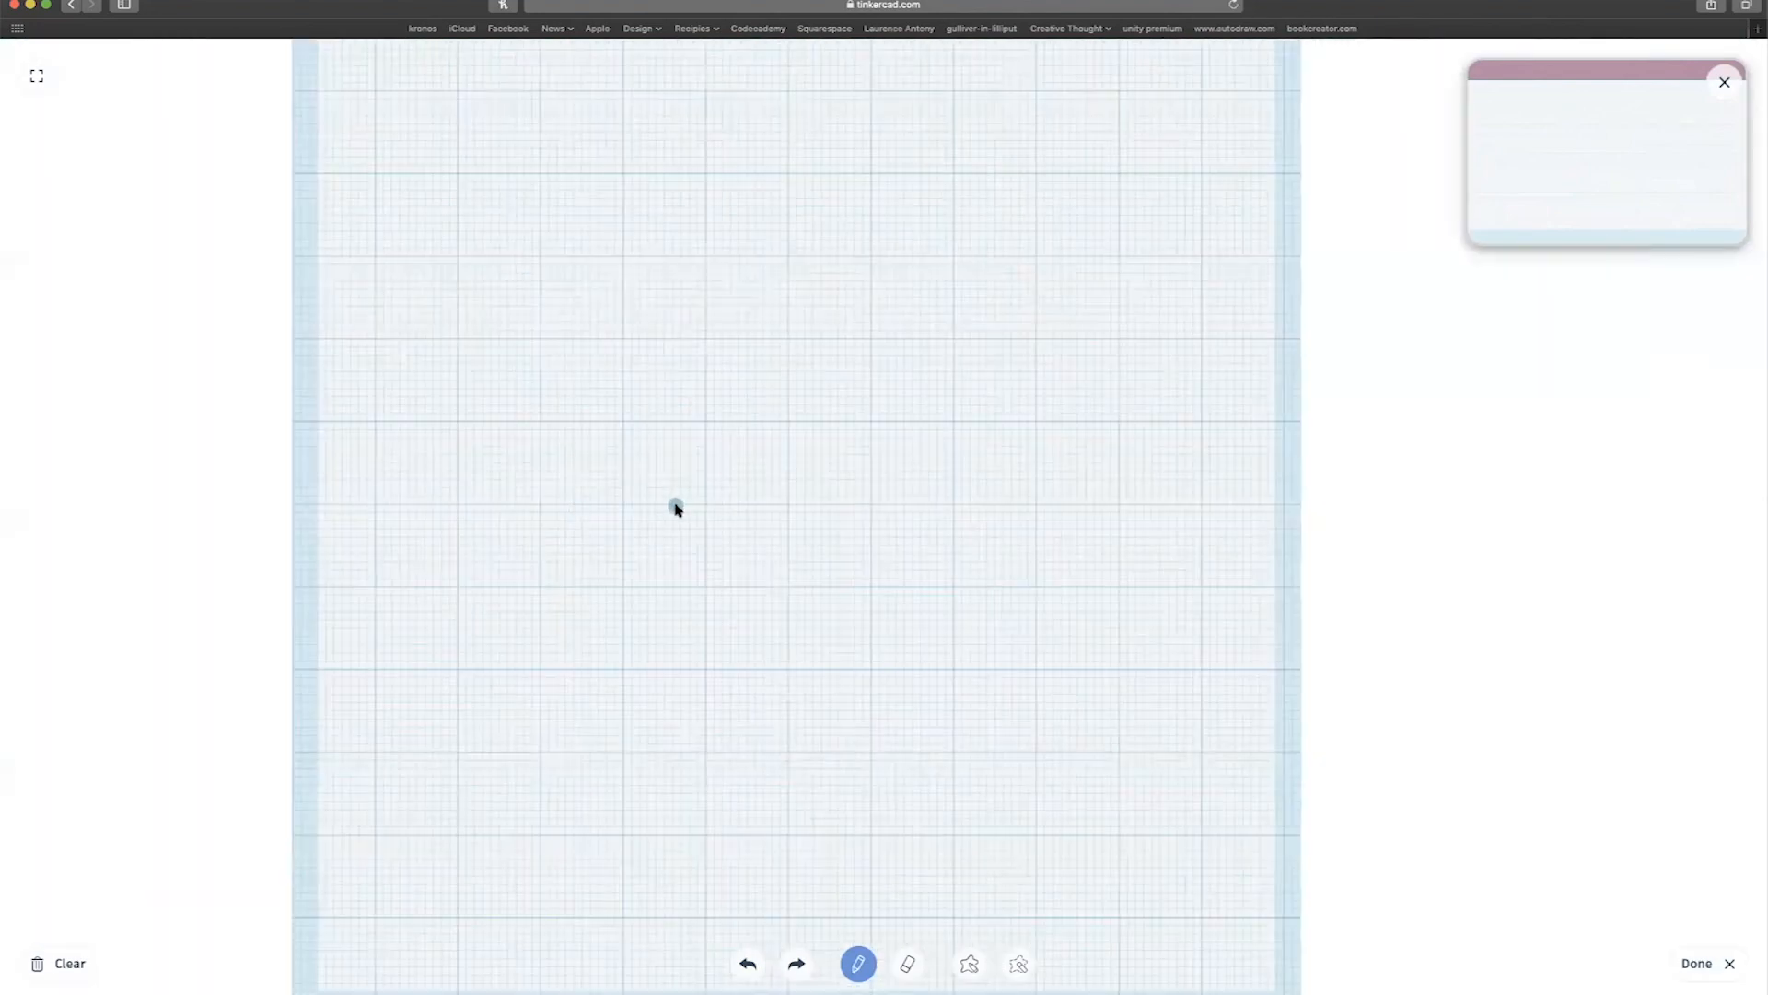
mouse_move(707, 476)
left_mouse_down()
mouse_move(838, 418)
mouse_move(900, 430)
mouse_move(952, 469)
left_mouse_up()
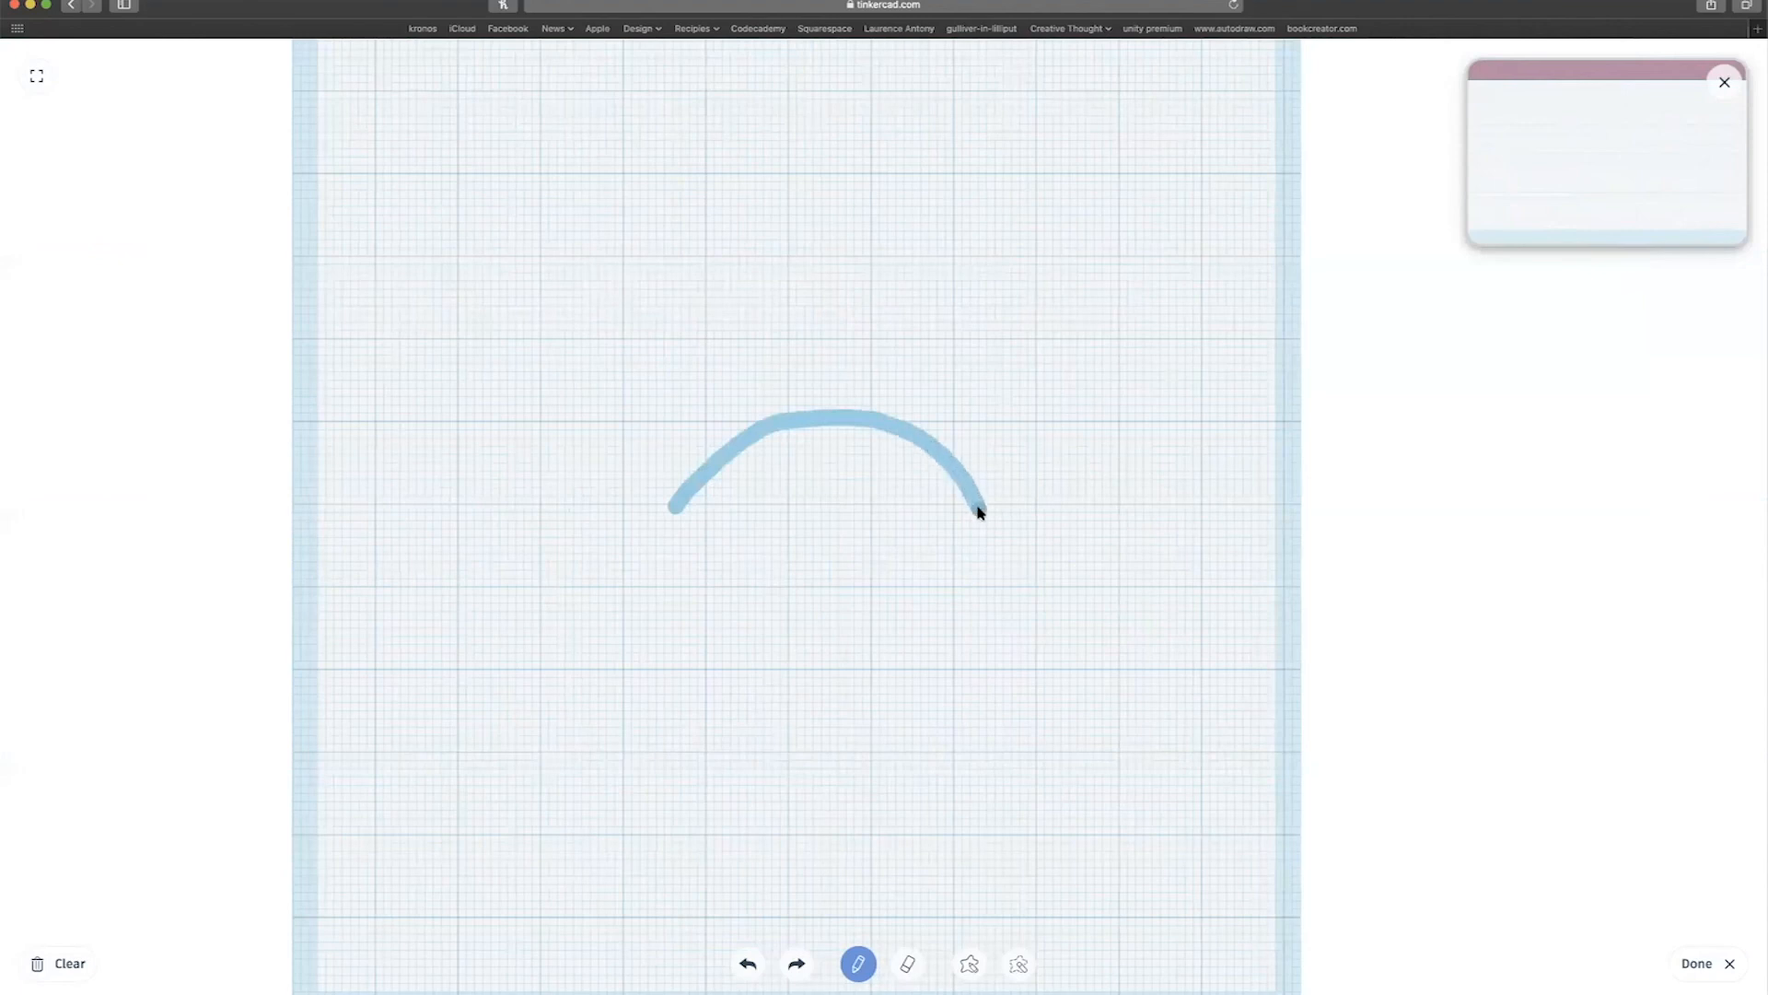
left_click_drag(981, 516, 981, 518)
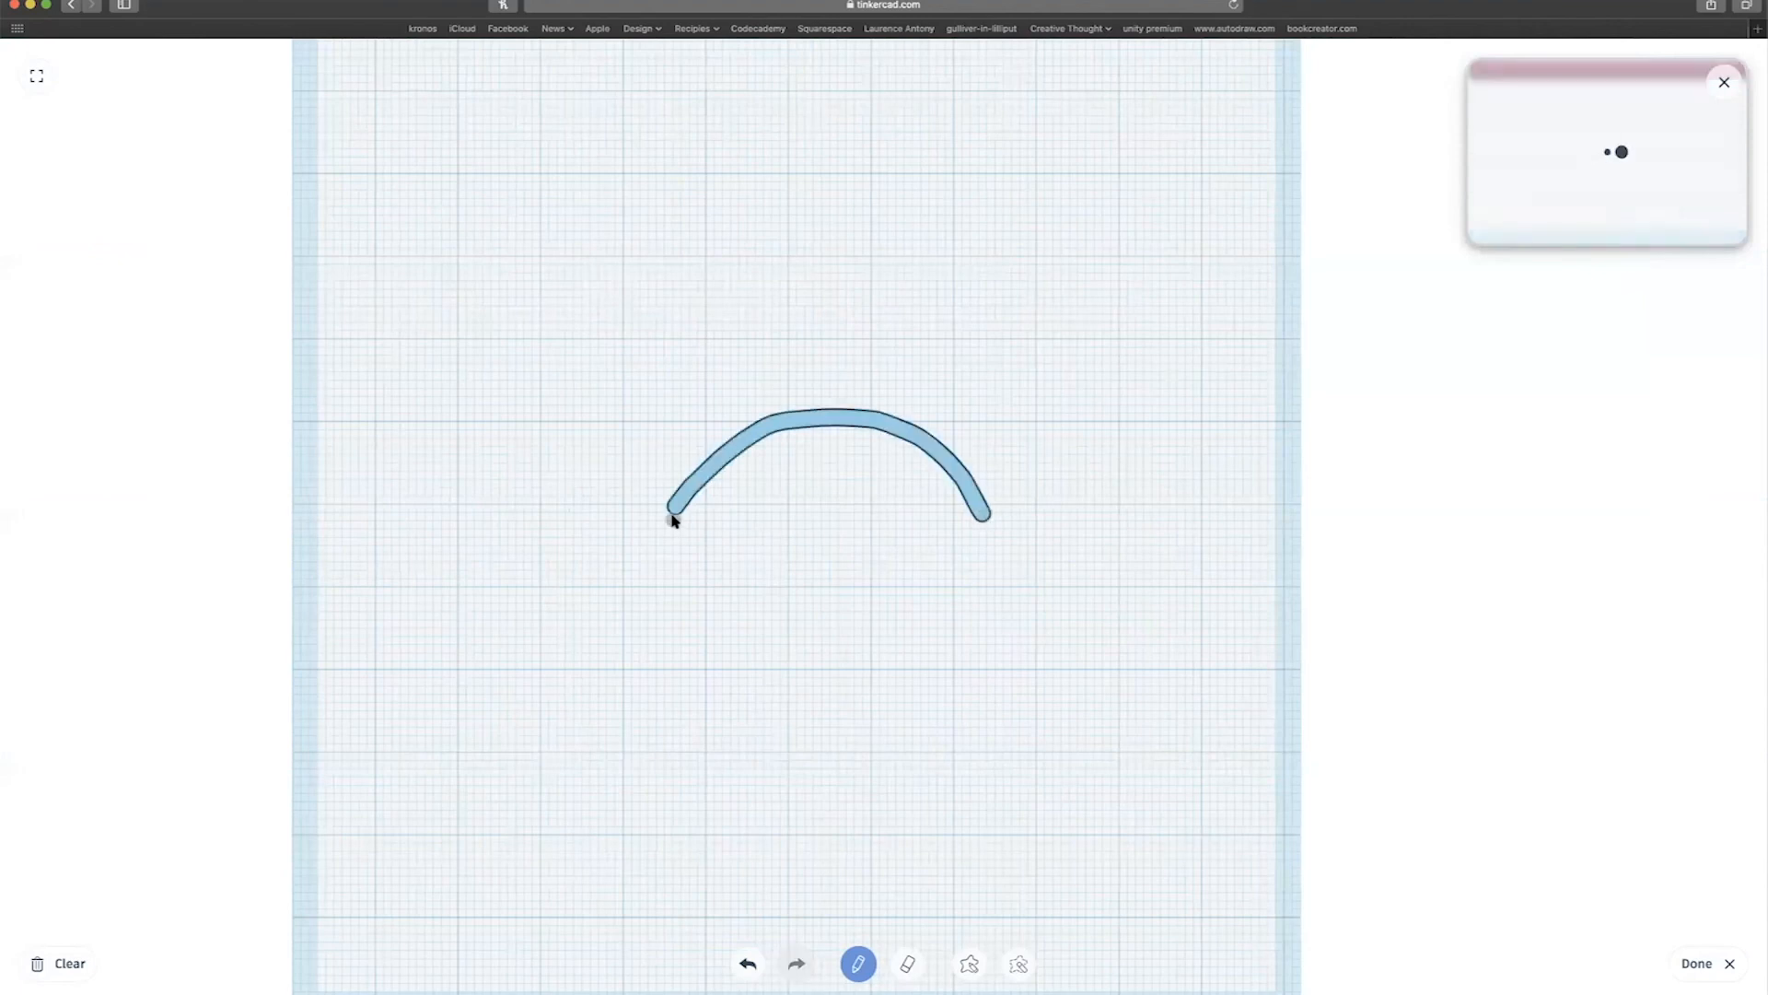
mouse_move(673, 517)
left_mouse_down()
mouse_move(762, 577)
mouse_move(864, 592)
mouse_move(949, 579)
mouse_move(985, 523)
left_mouse_up()
key("super+z")
mouse_move(708, 536)
left_mouse_down()
mouse_move(893, 561)
mouse_move(994, 520)
left_mouse_up()
key("super+z")
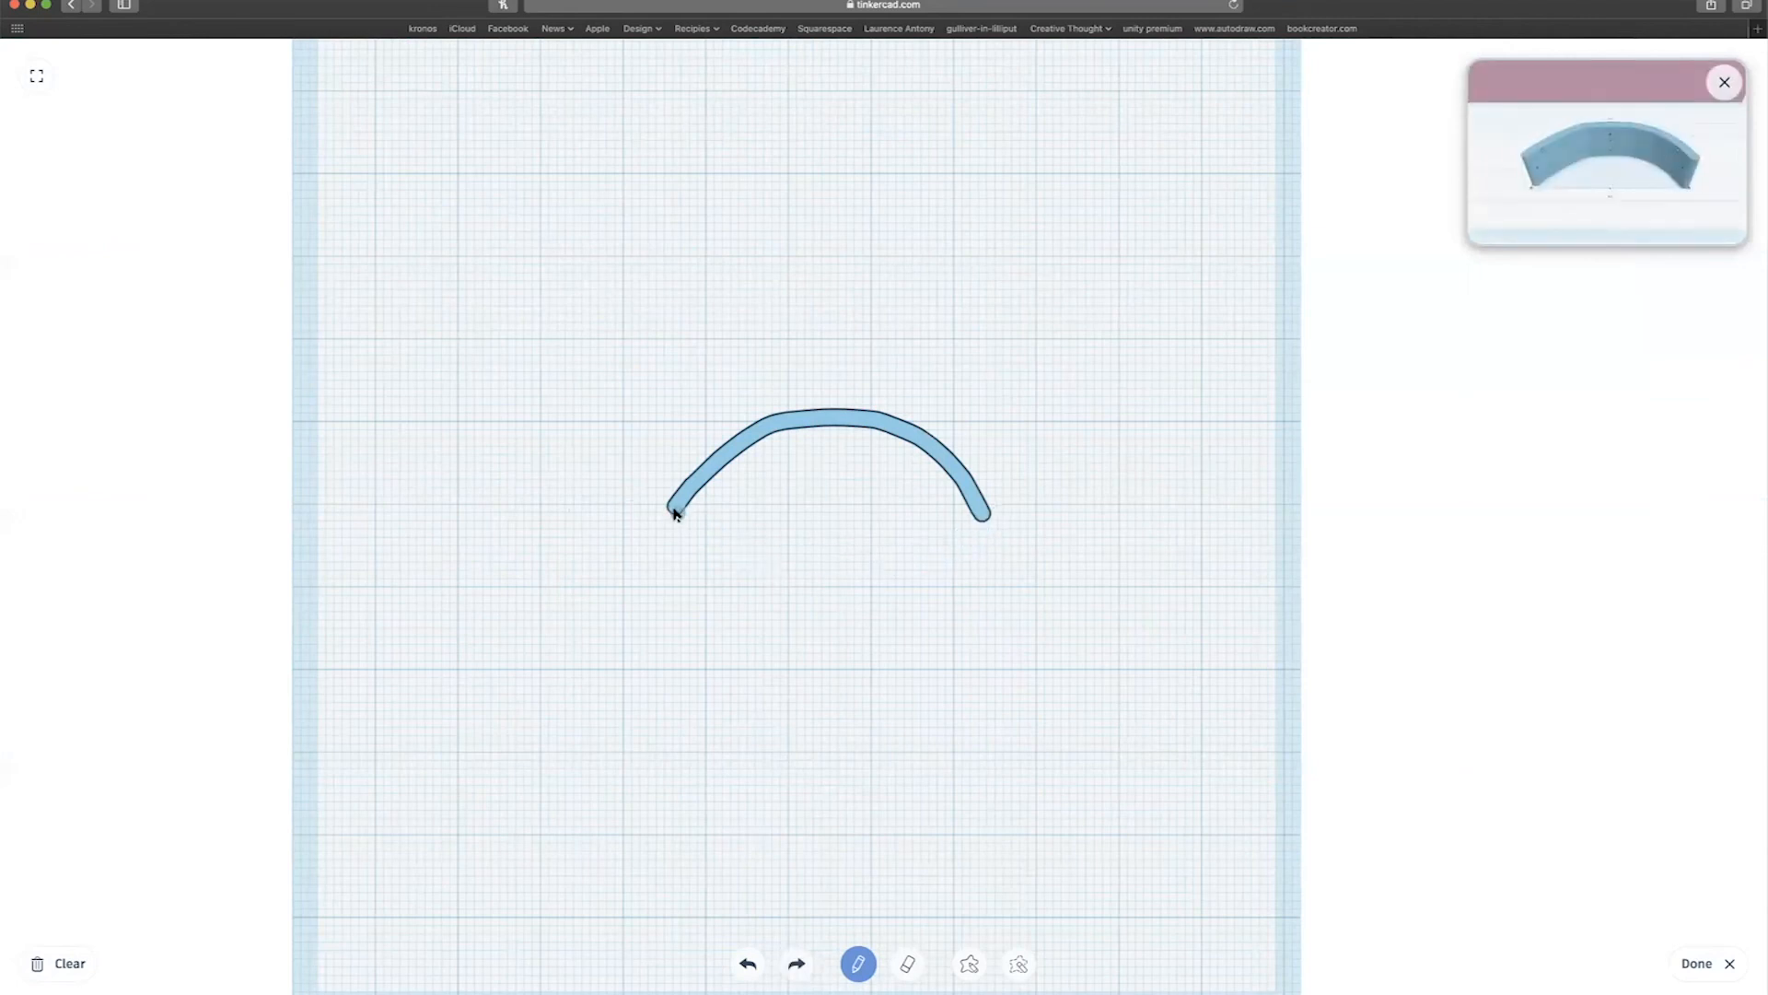
mouse_move(683, 517)
left_mouse_down()
mouse_move(940, 544)
mouse_move(986, 520)
left_mouse_up()
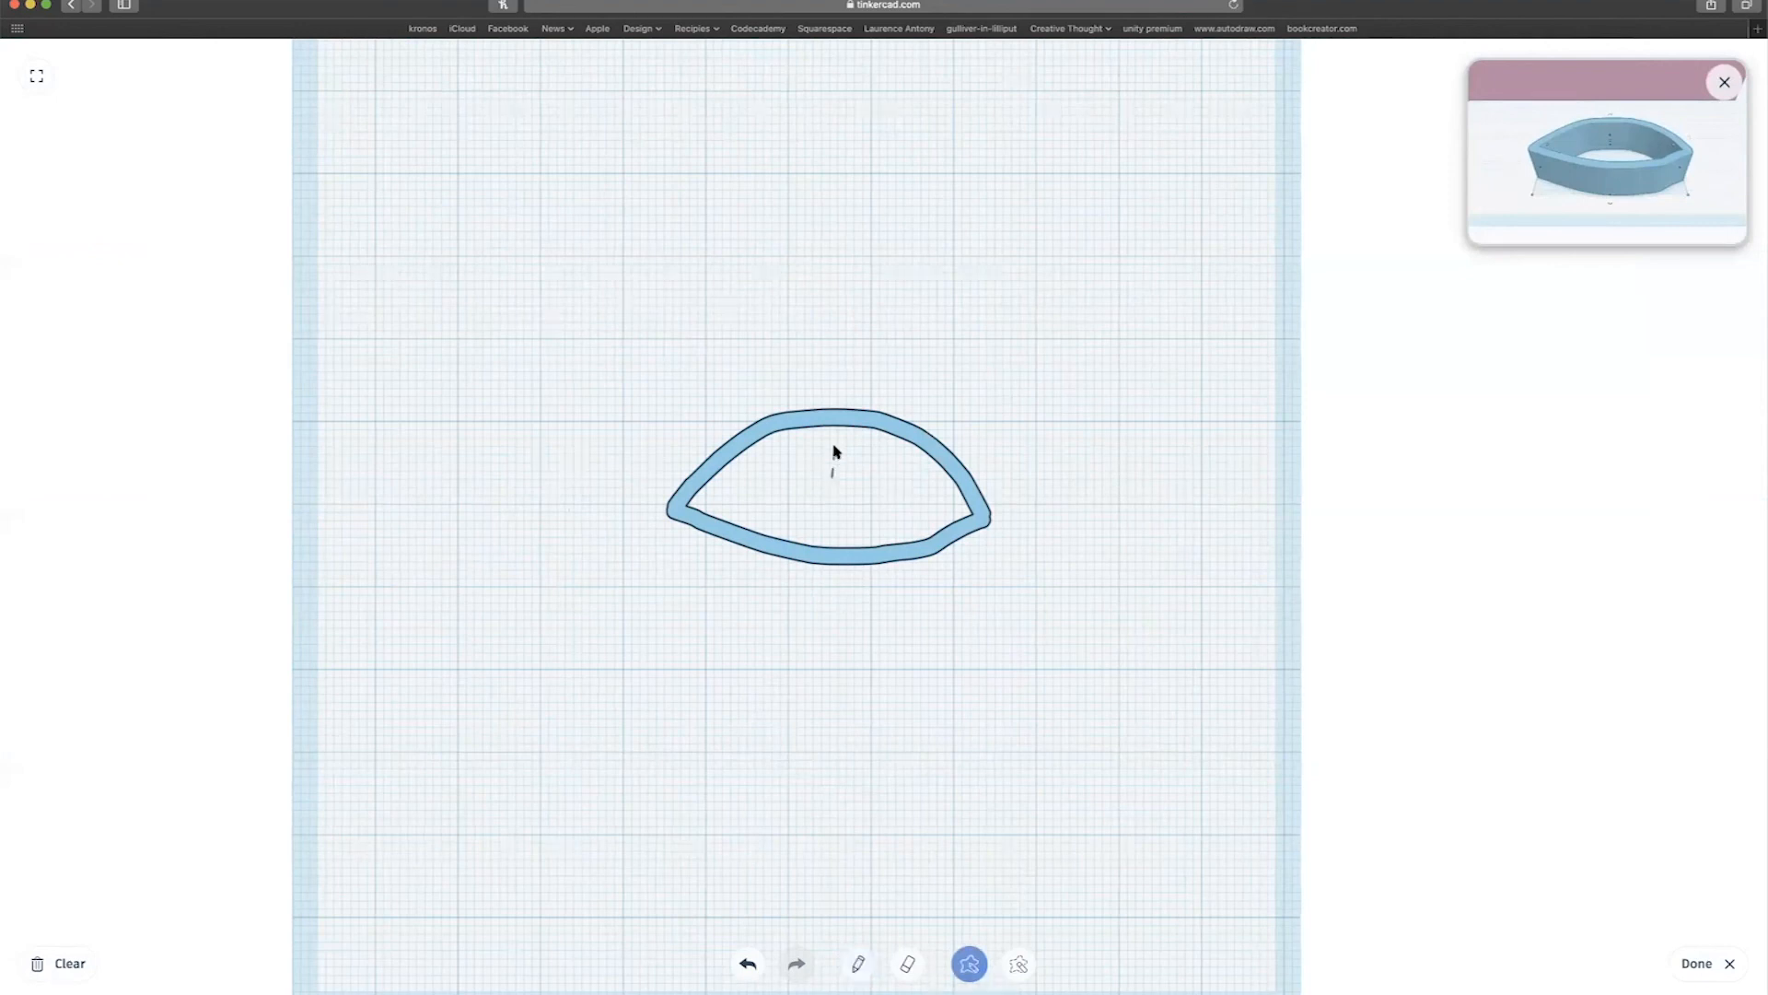
Add a solid round iris in the eye's centre and cut a hole pupil into it.
mouse_move(804, 448)
left_mouse_down()
mouse_move(784, 488)
mouse_move(810, 529)
mouse_move(872, 513)
mouse_move(871, 452)
left_mouse_up()
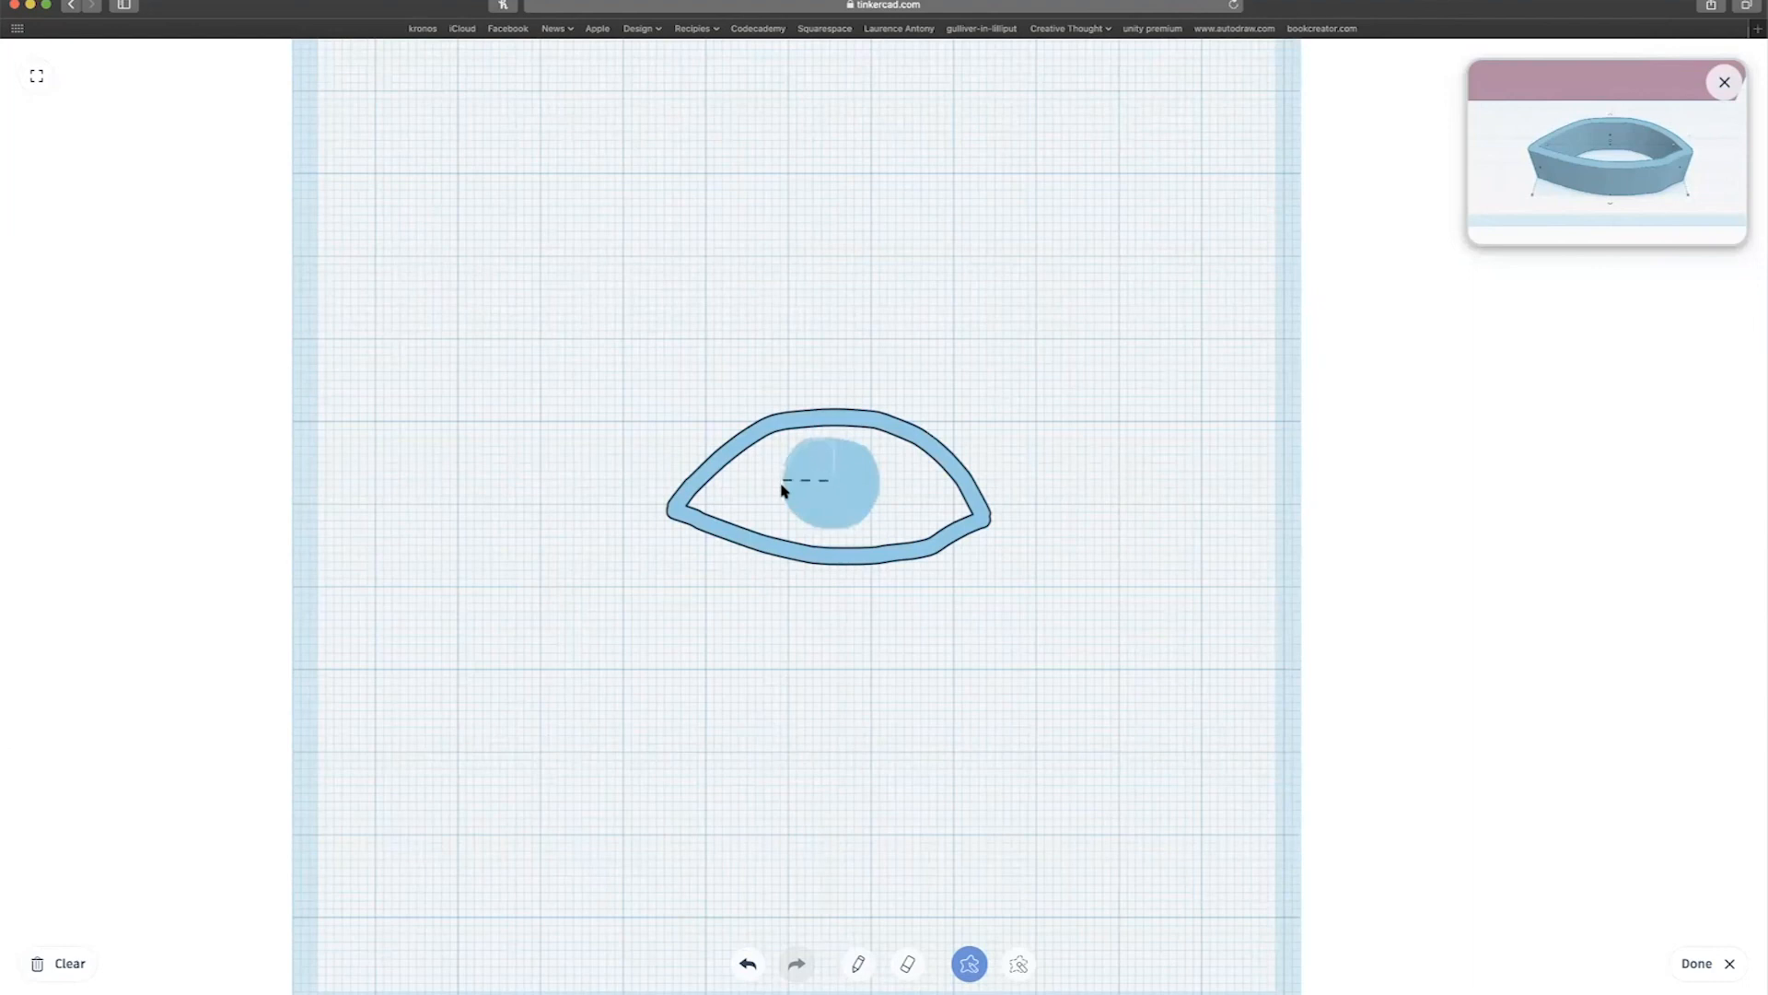
left_click_drag(822, 535, 824, 539)
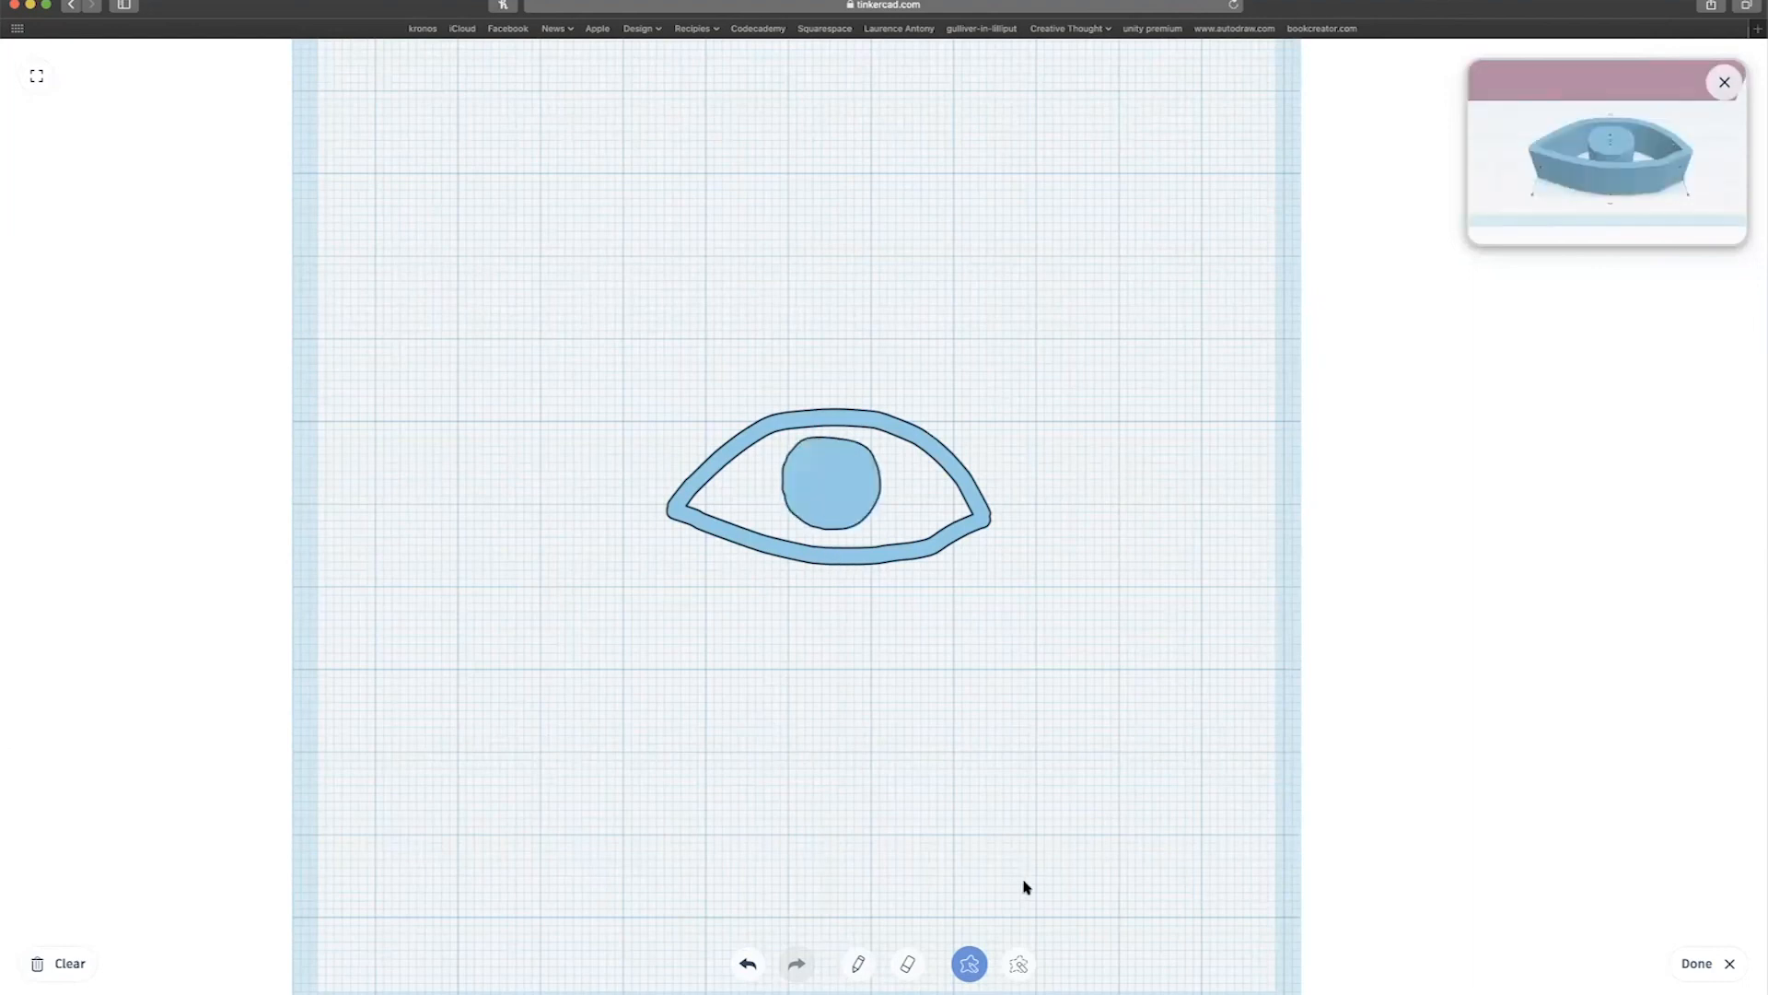
left_click(1015, 965)
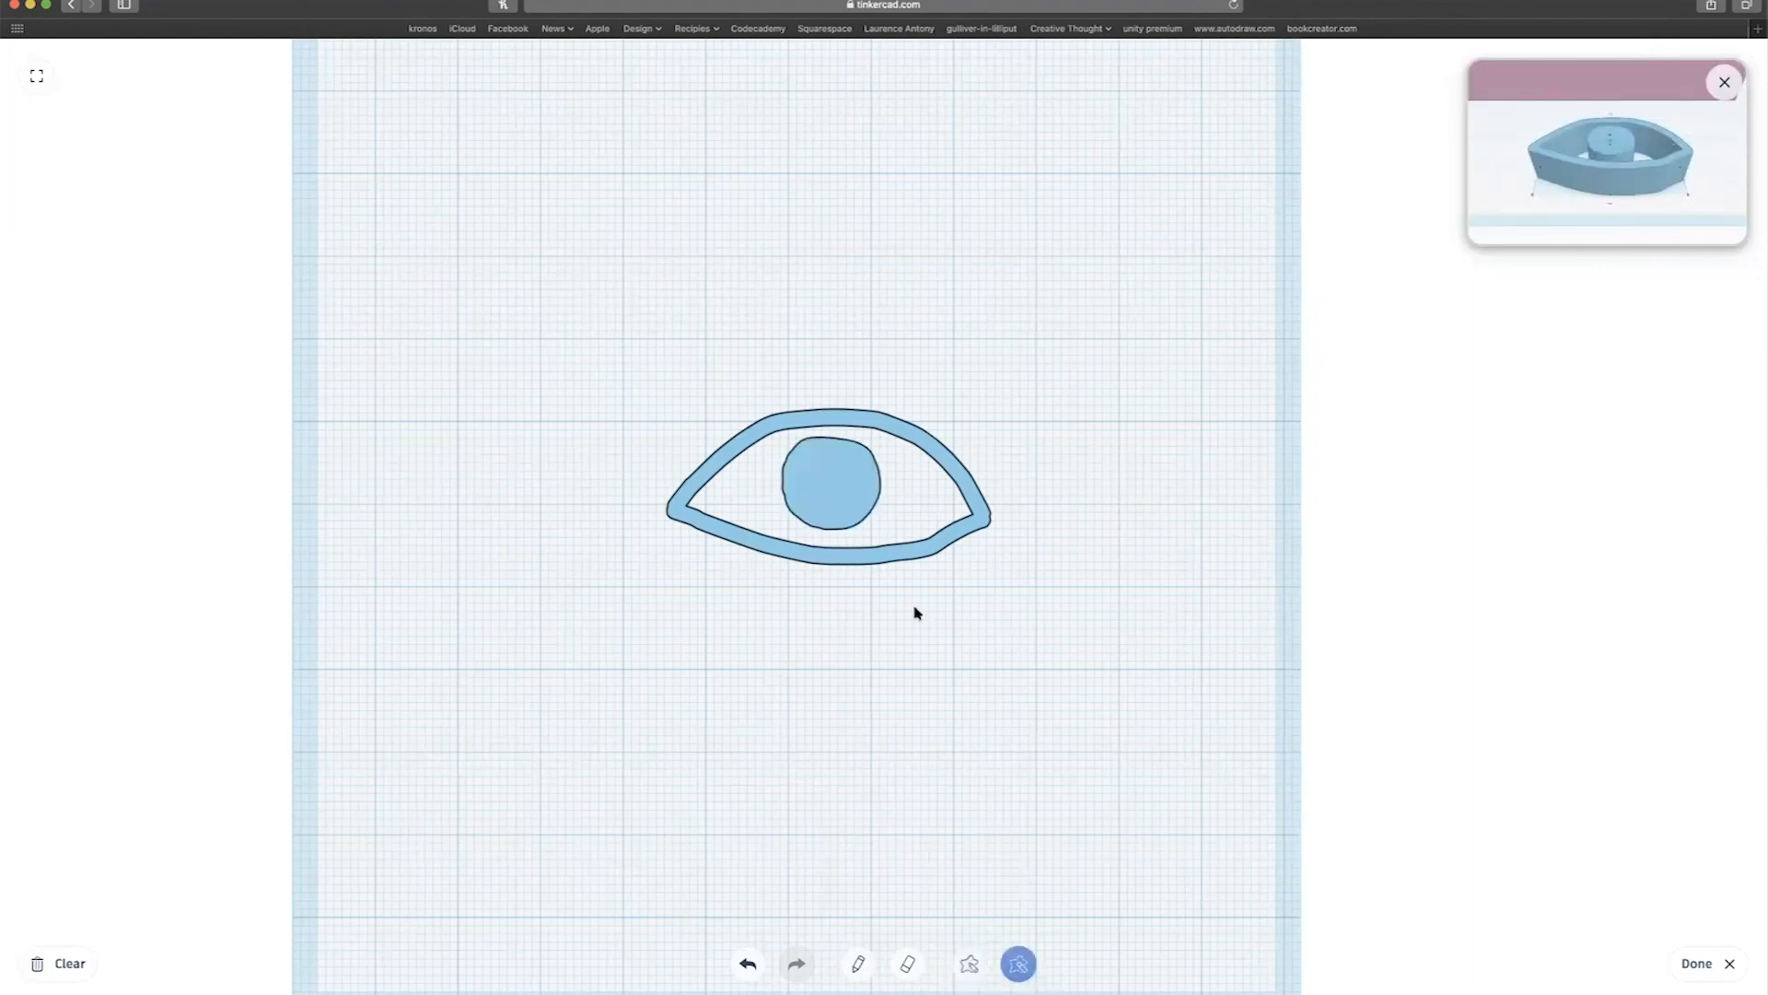
left_click(832, 497)
Draw spiky lashes along the upper lid and a teardrop below the lower lid.
left_click(860, 967)
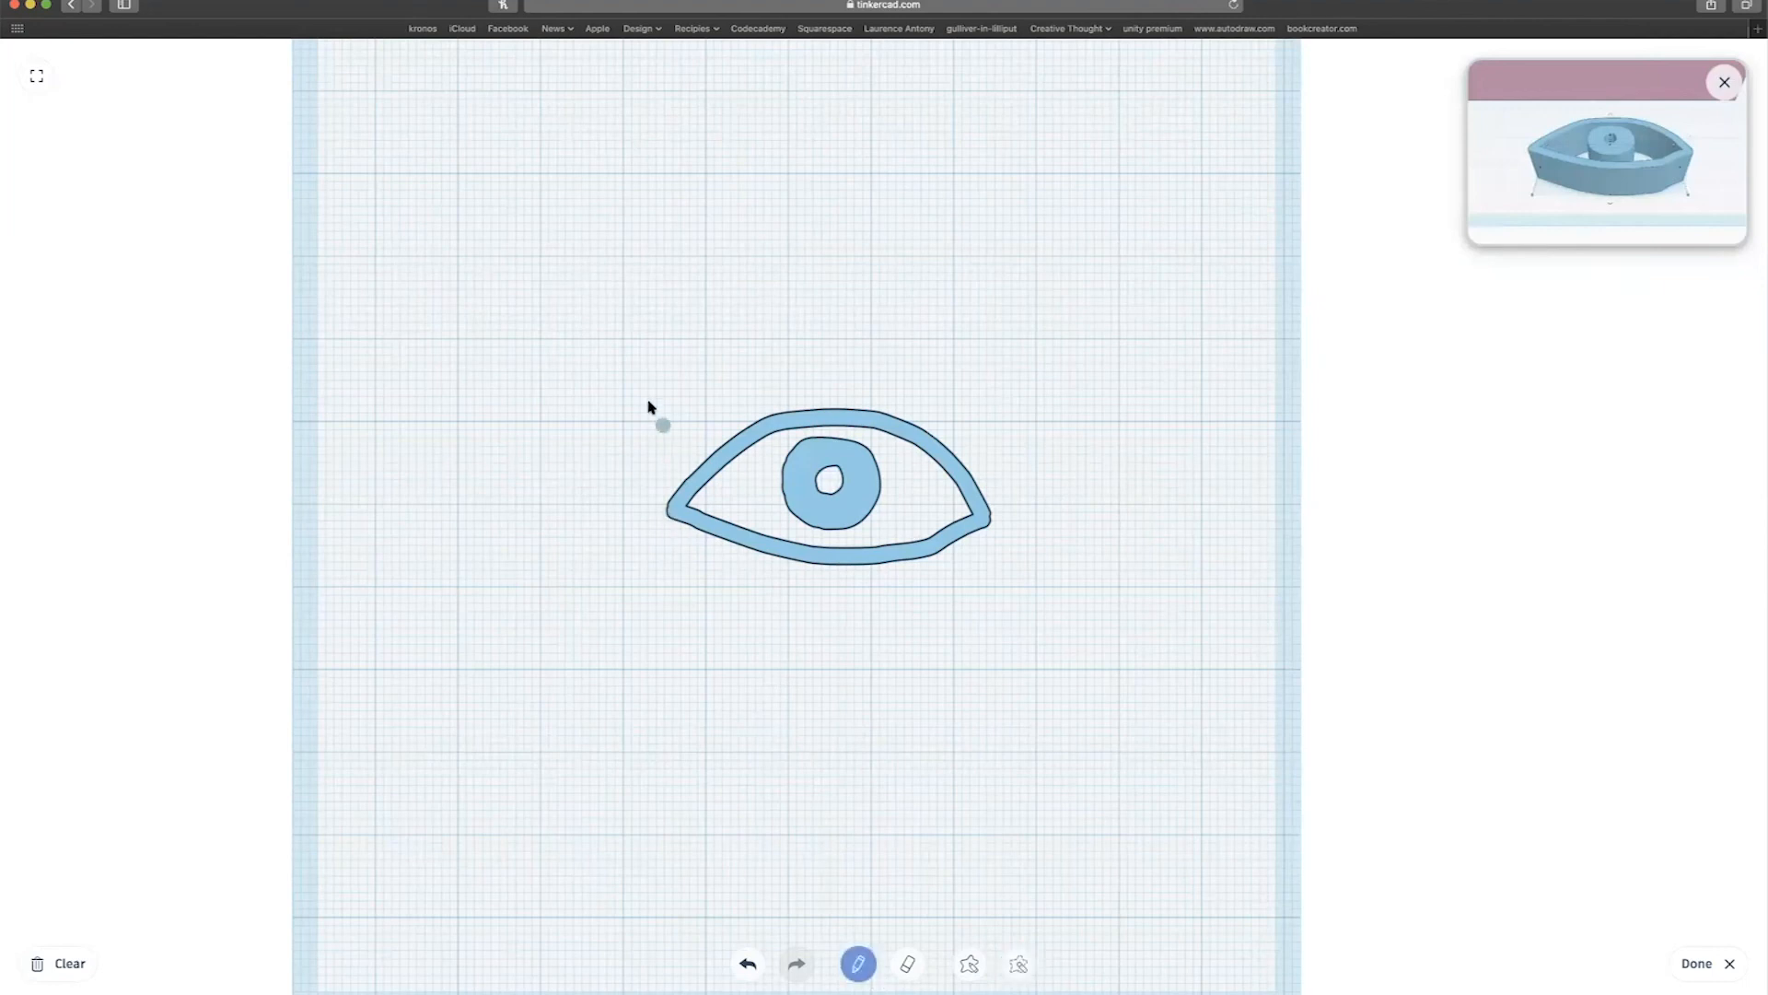
left_click_drag(650, 404, 672, 488)
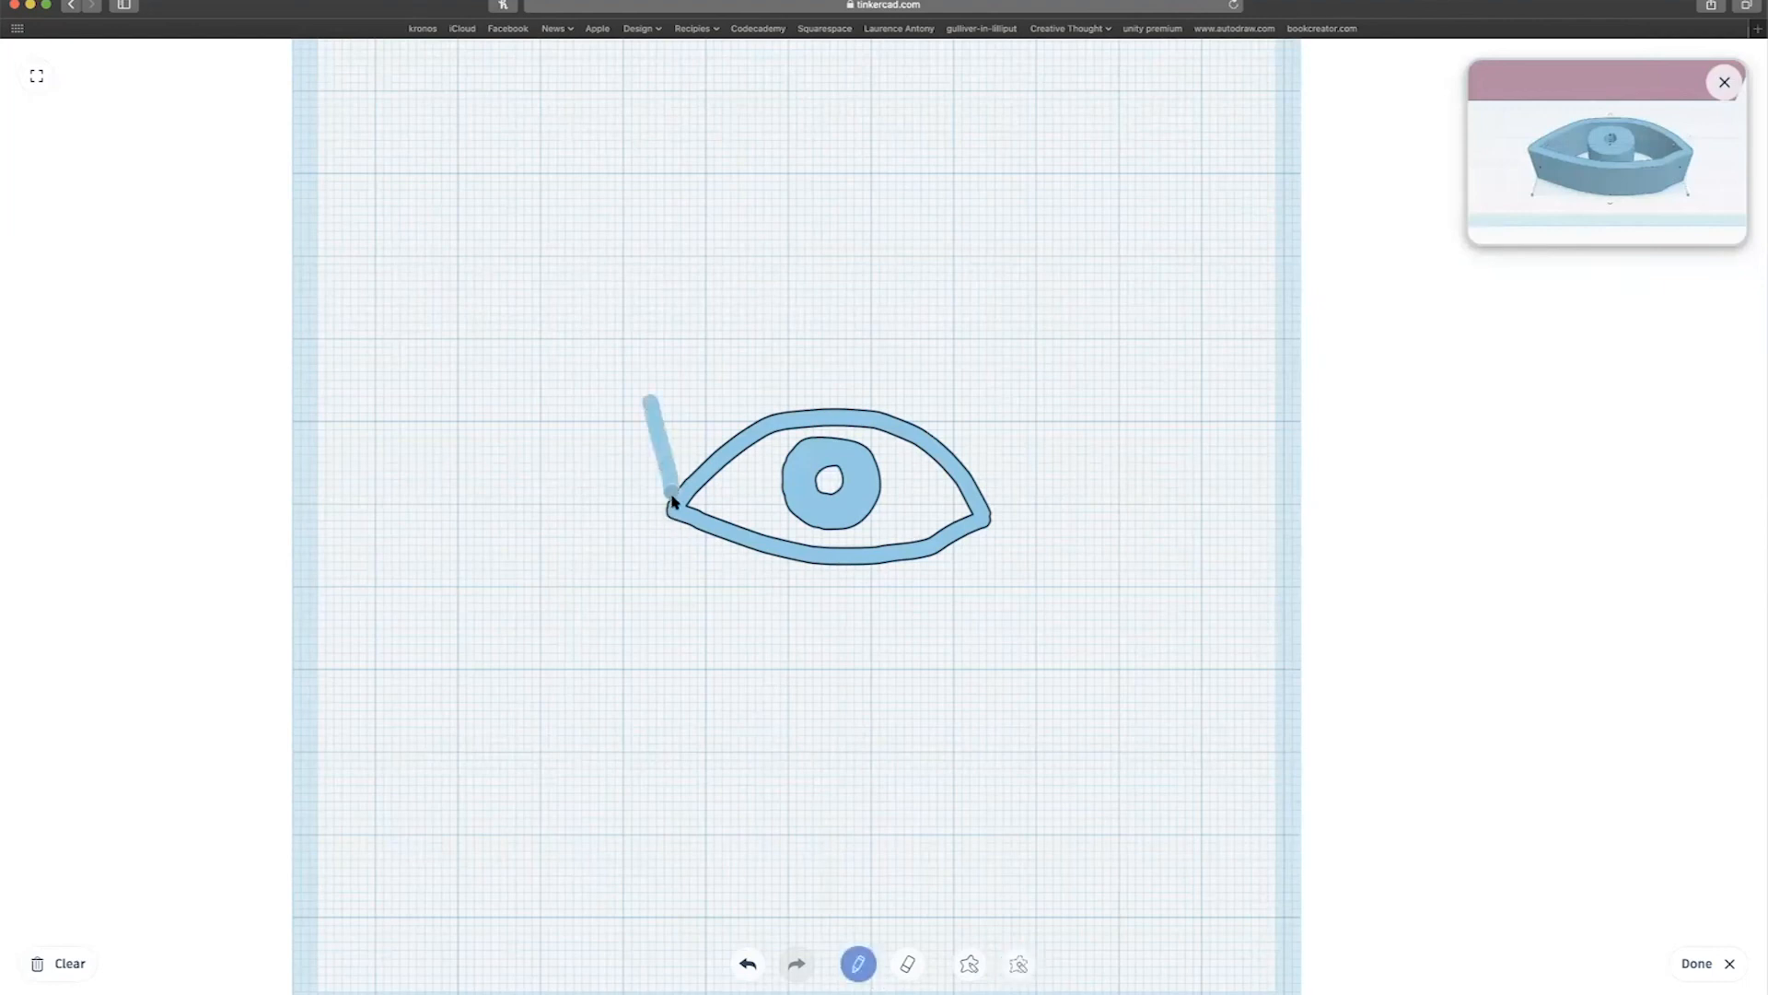
mouse_move(653, 403)
left_mouse_down()
mouse_move(731, 452)
mouse_move(757, 333)
mouse_move(801, 422)
left_mouse_up()
mouse_move(803, 419)
left_mouse_down()
mouse_move(866, 327)
mouse_move(881, 423)
mouse_move(967, 359)
mouse_move(947, 462)
mouse_move(1027, 458)
mouse_move(990, 521)
left_mouse_up()
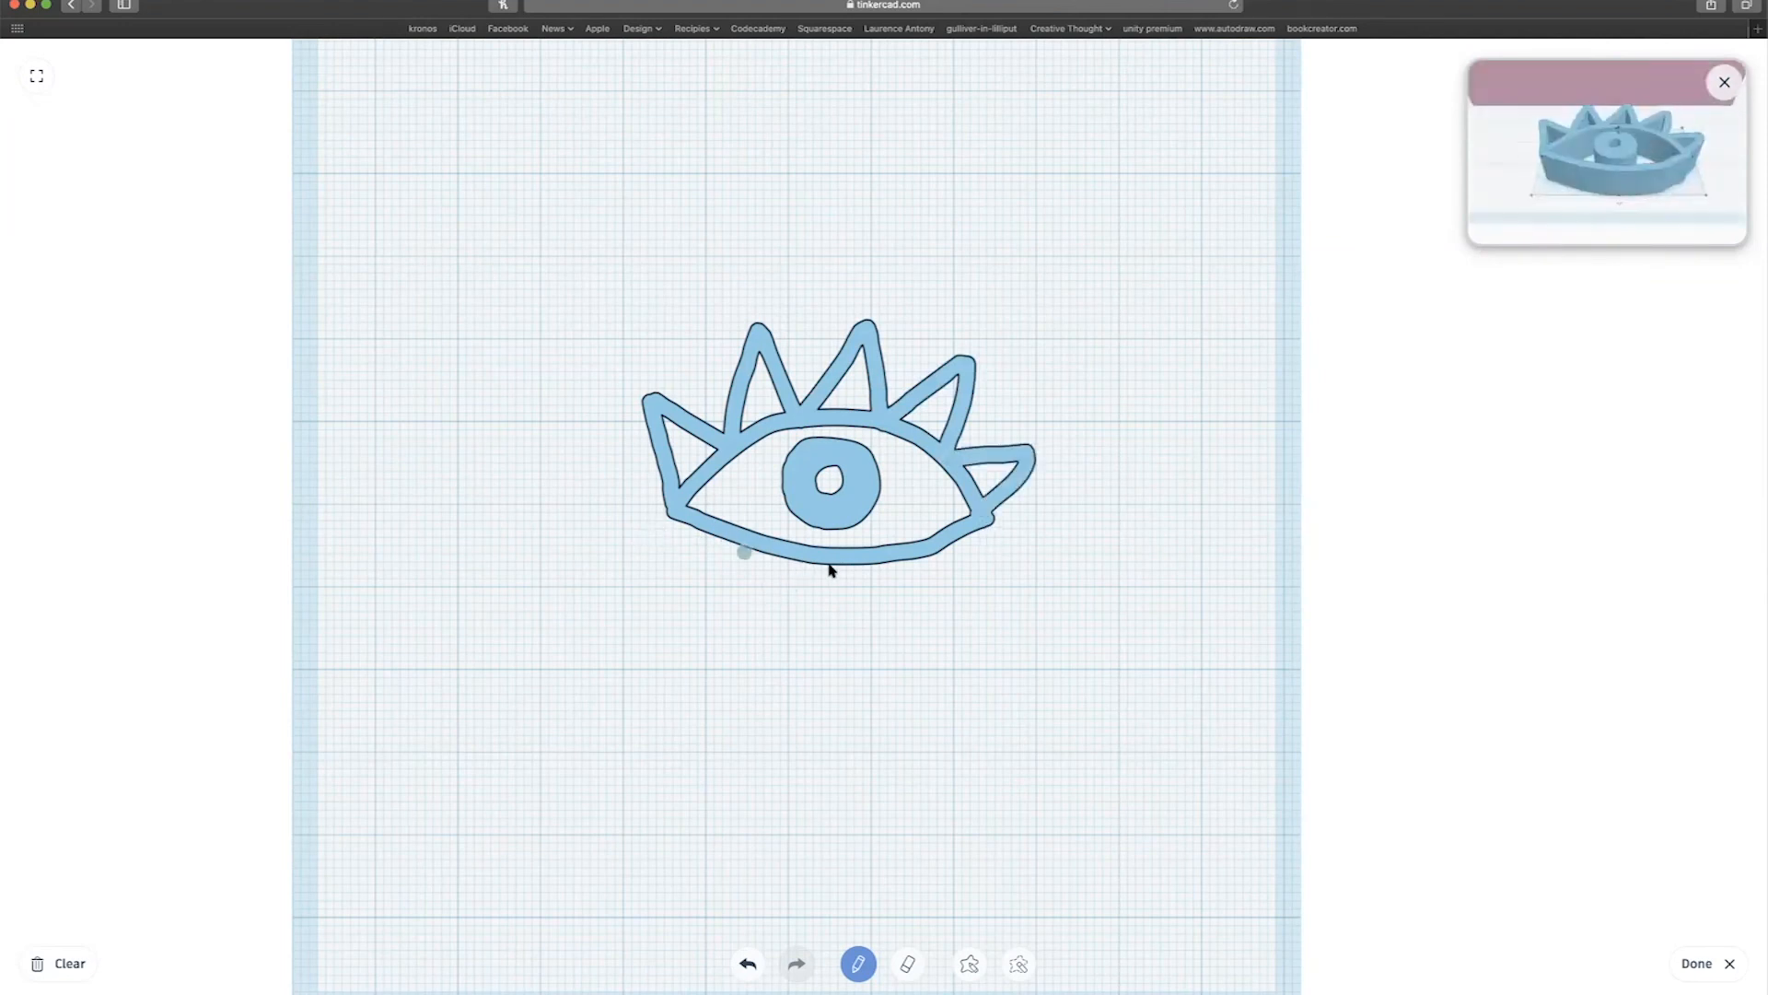
mouse_move(824, 570)
left_mouse_down()
mouse_move(820, 638)
mouse_move(869, 682)
mouse_move(843, 559)
left_mouse_up()
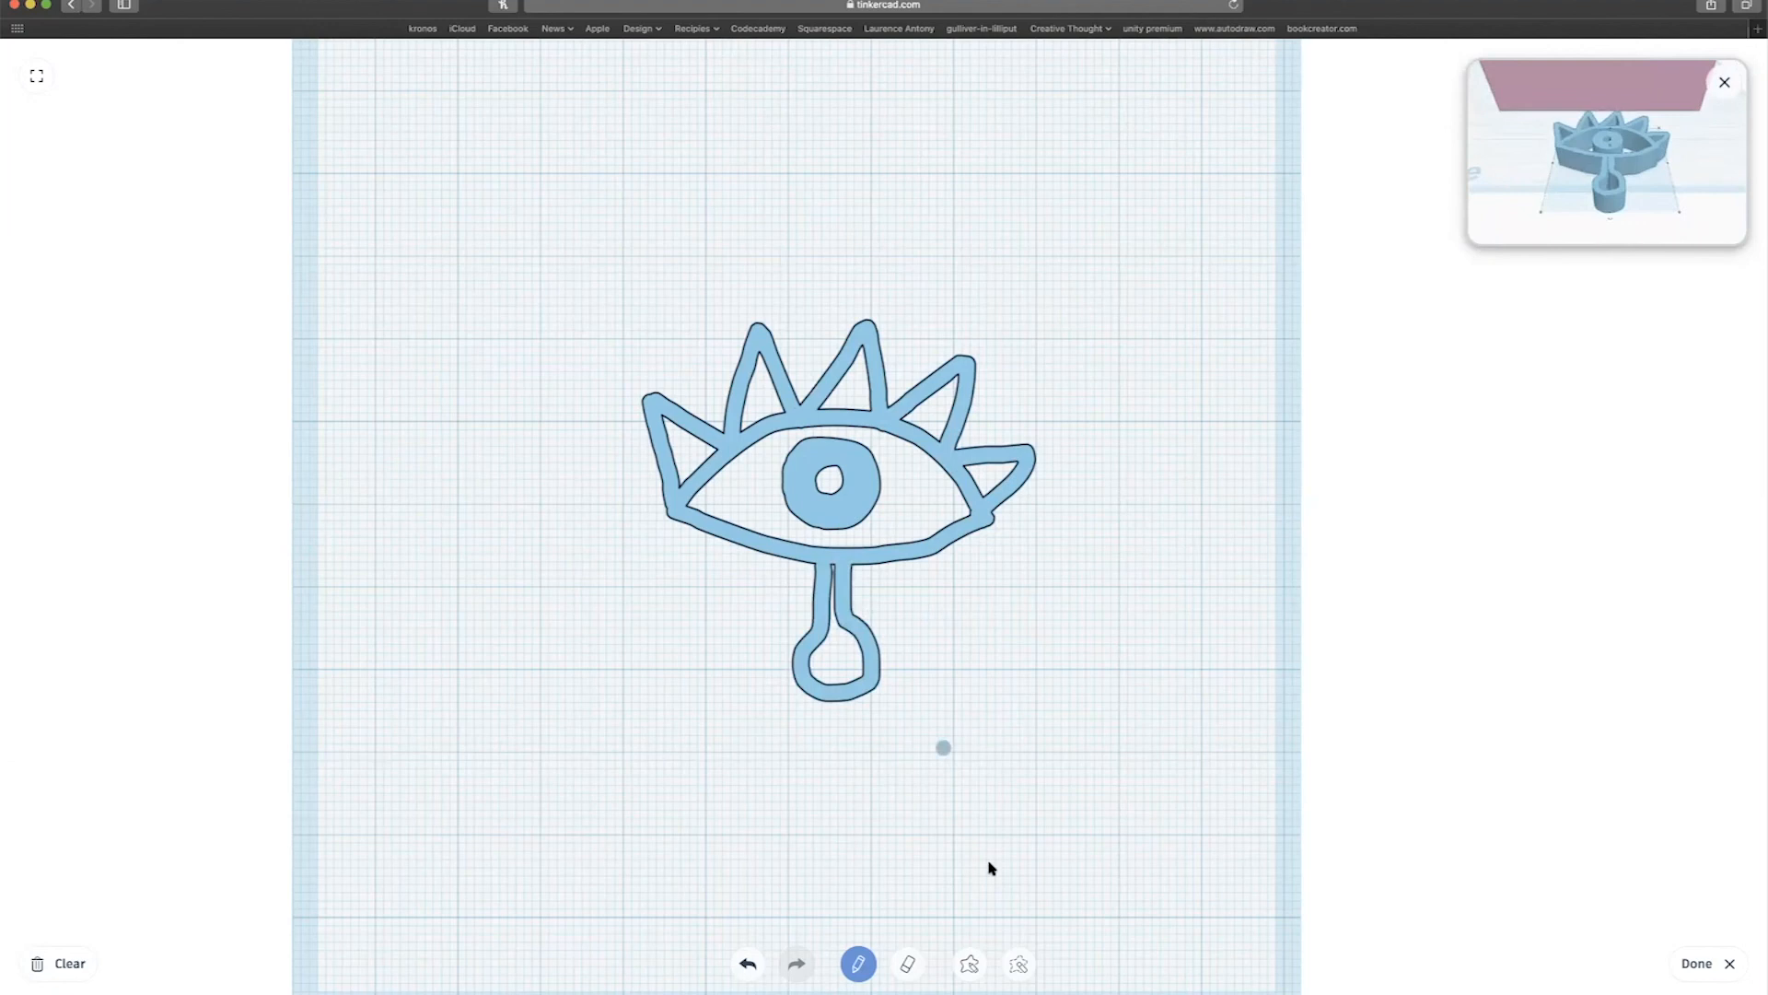
Finish the scribble, raise the eye shape, and move it onto the lid below SECRET.
left_click(1694, 964)
scroll(776, 563, "down", 10)
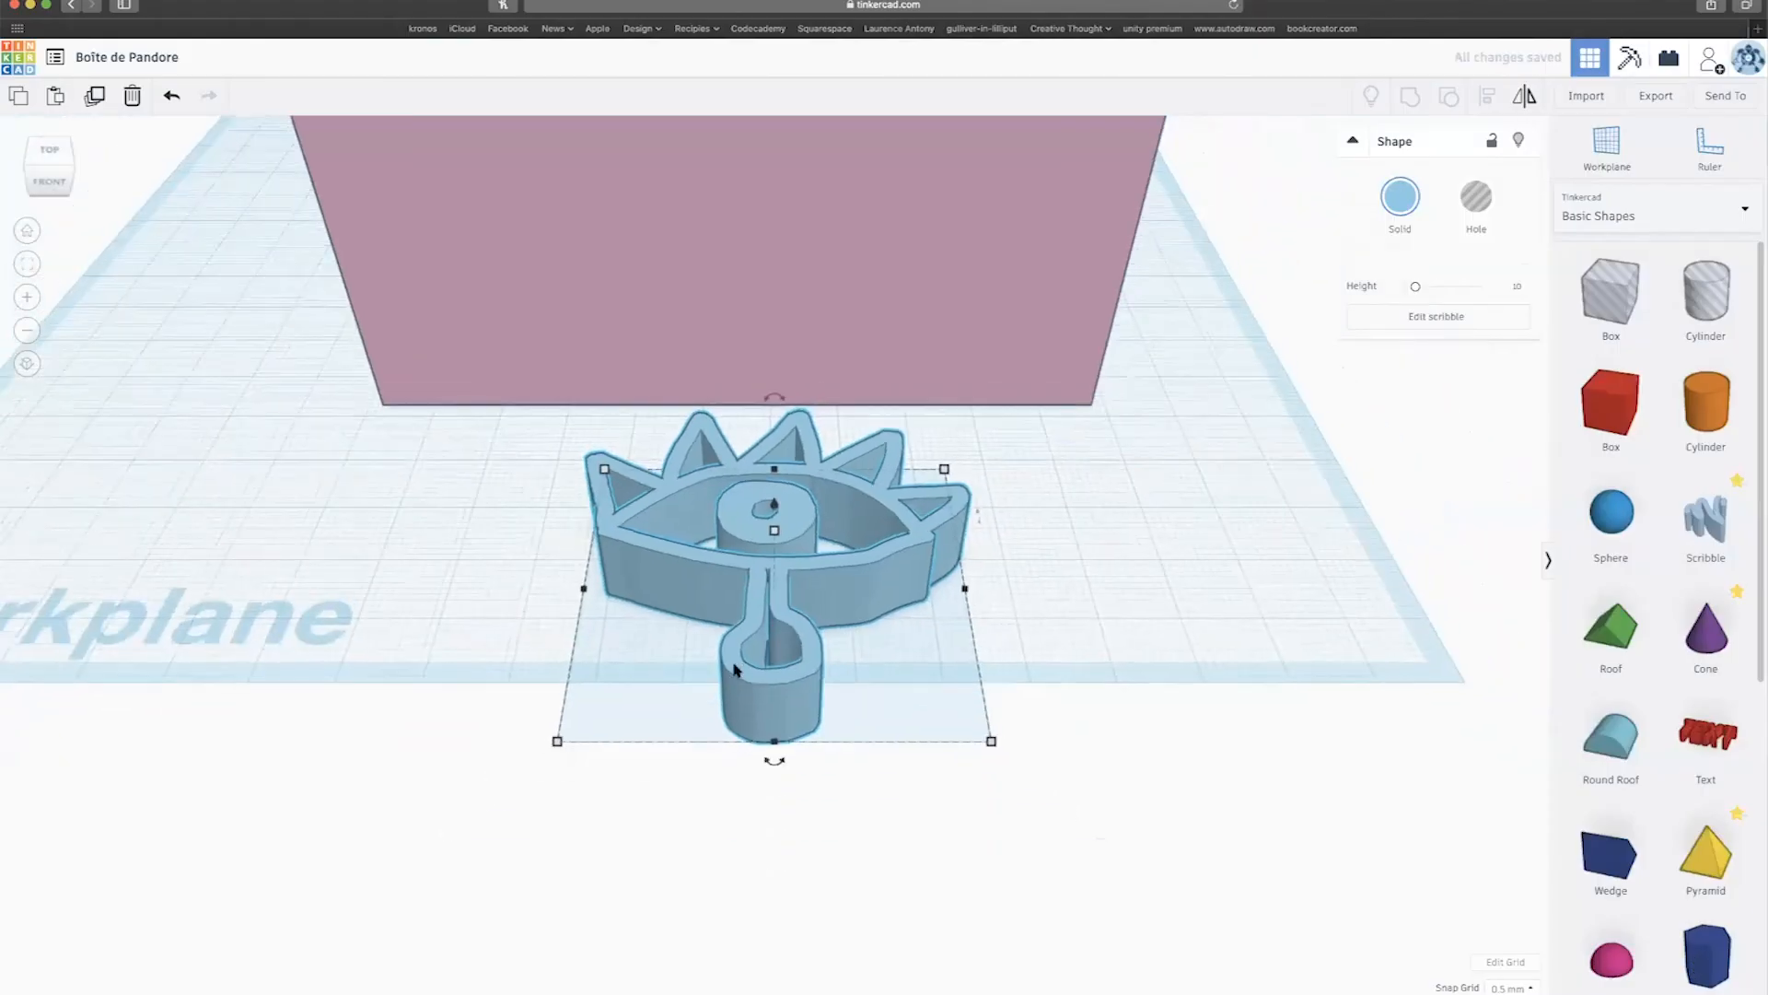
scroll(776, 563, "down", 3)
left_click_drag(776, 529, 776, 318)
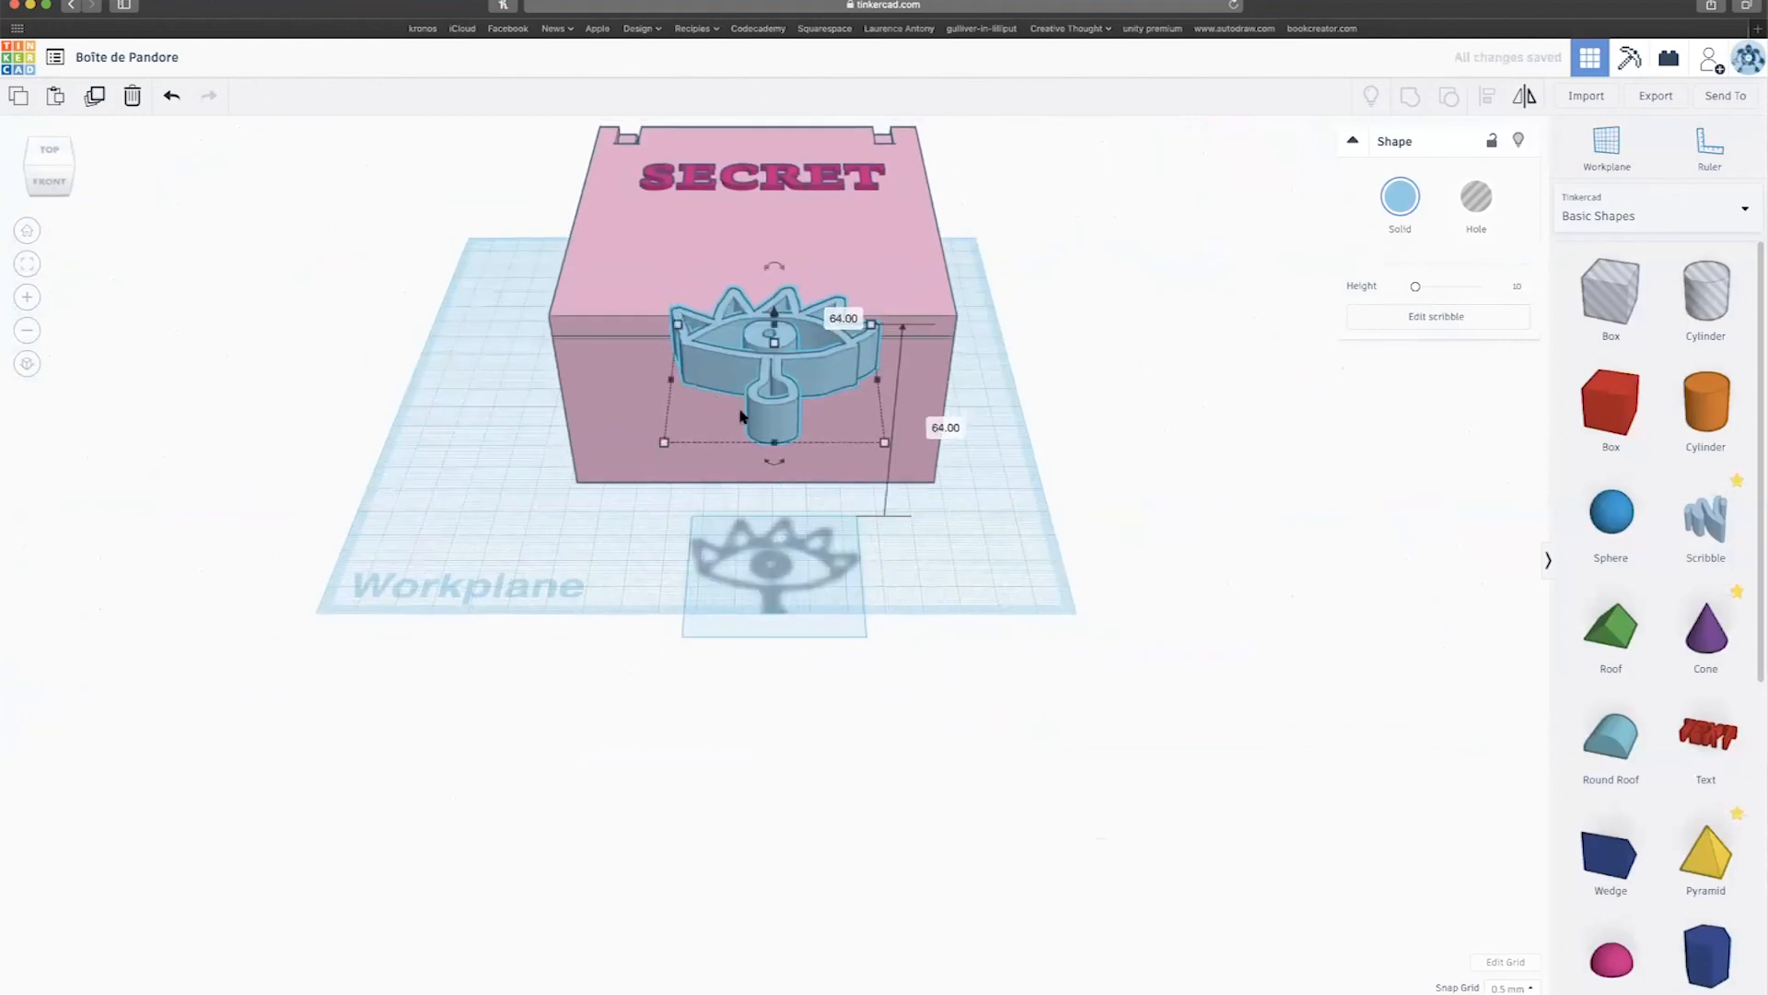
left_click_drag(776, 406, 761, 240)
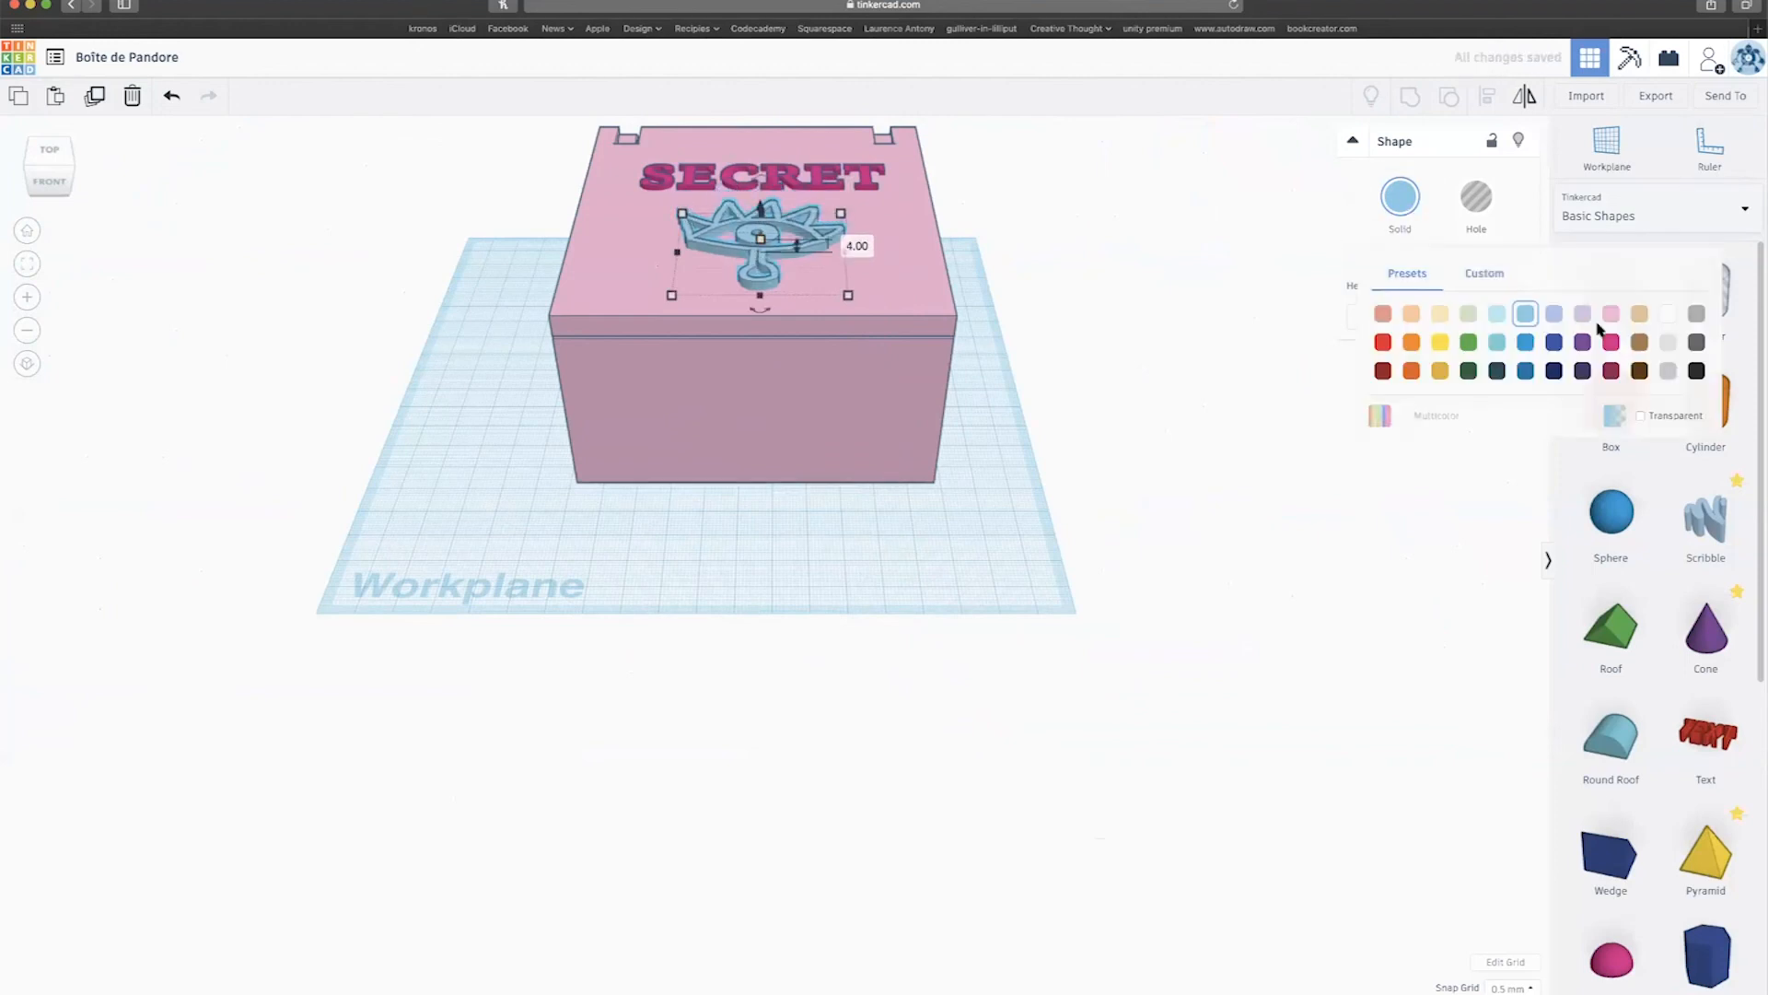
Colour the eye emblem magenta and orbit around to check the decorated lid.
left_click(1612, 343)
right_click_drag(1087, 398, 807, 544)
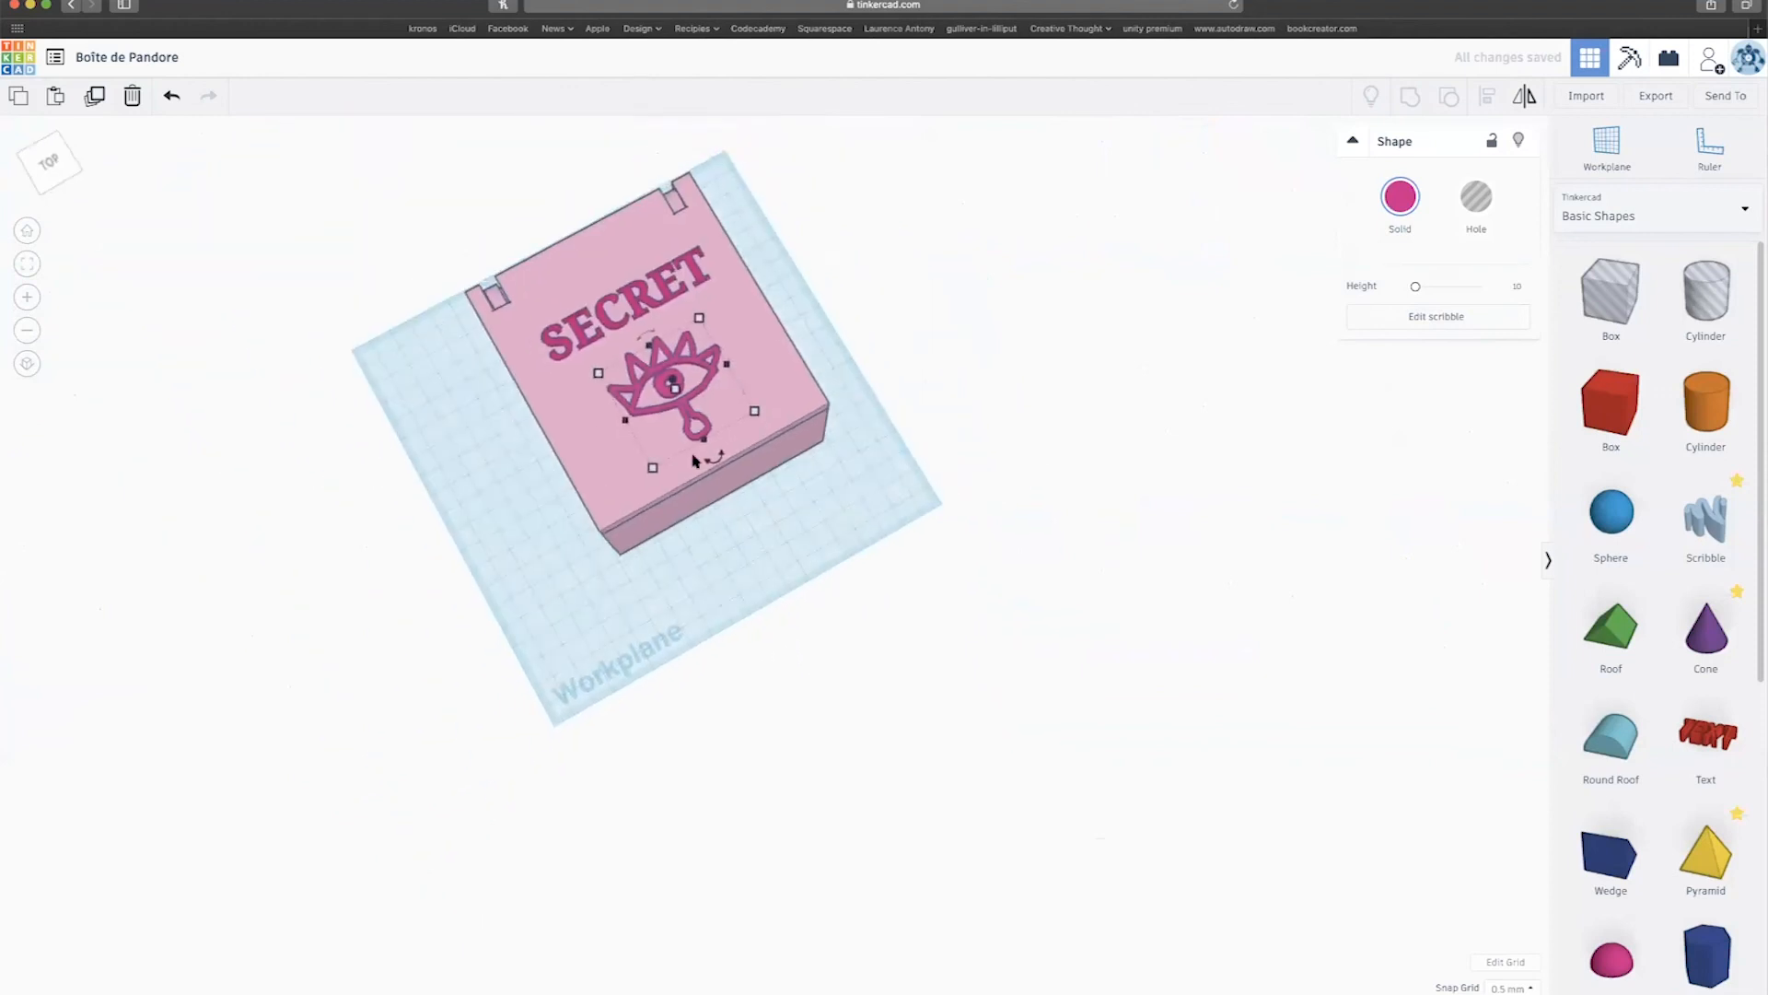
scroll(826, 647, "up", 2)
scroll(826, 646, "down", 3)
right_click_drag(1063, 478, 802, 505)
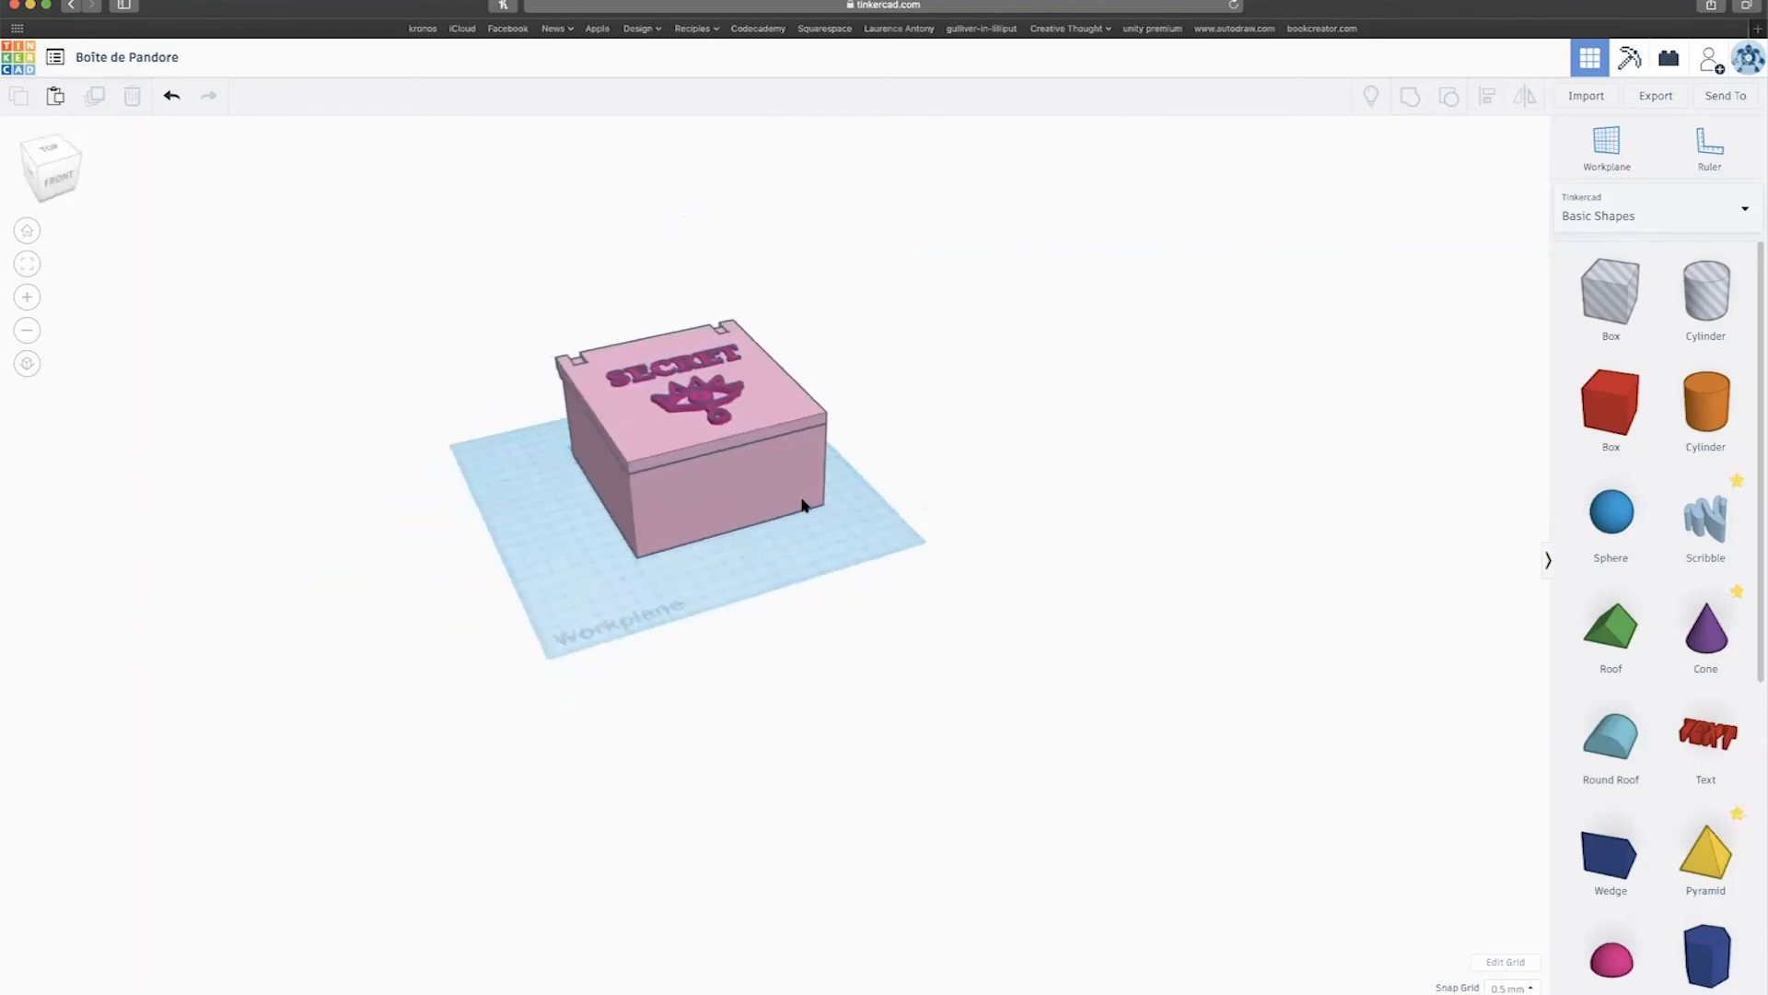